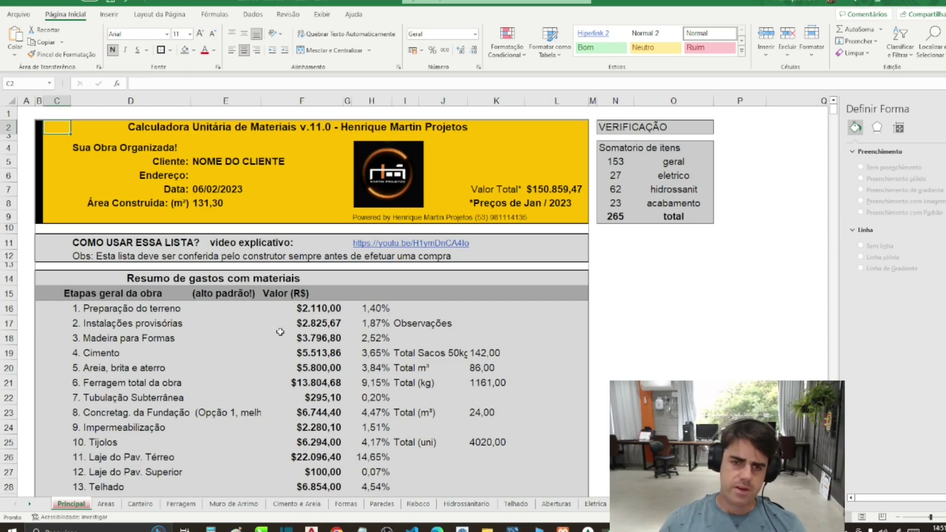
Step: Check the formulas behind each stage name on the Principal sheet down to Reboco
scroll(276, 332, down, 5)
scroll(260, 338, up, 1)
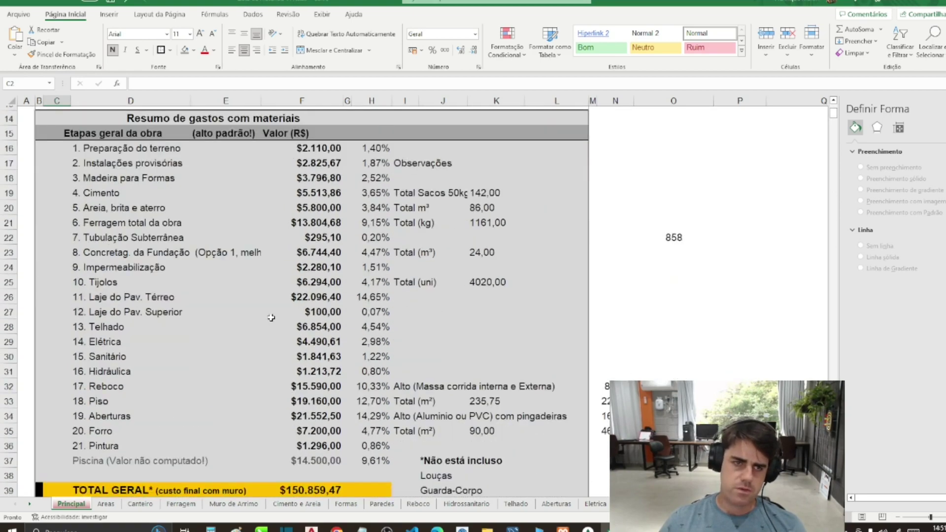
click(143, 158)
click(123, 179)
click(119, 207)
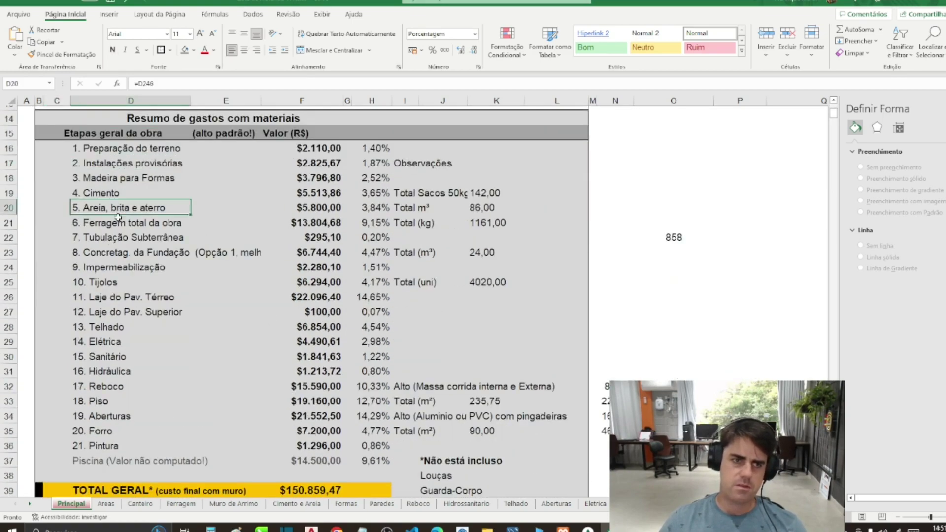
click(117, 237)
click(117, 267)
click(116, 296)
click(115, 341)
click(113, 385)
Step: Check the formulas of the last stages, including the Piscina line and the Pintura total
scroll(113, 385, down, 2)
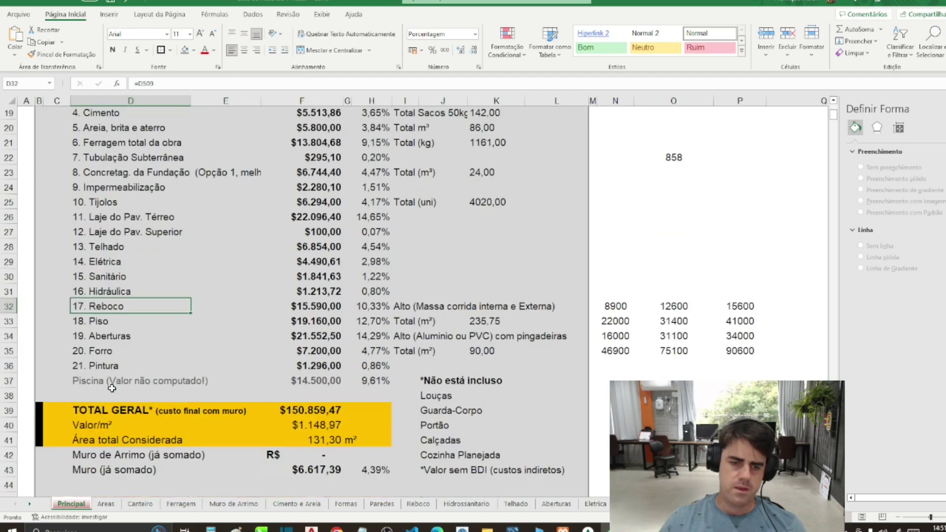
click(109, 374)
click(109, 383)
scroll(210, 357, up, 6)
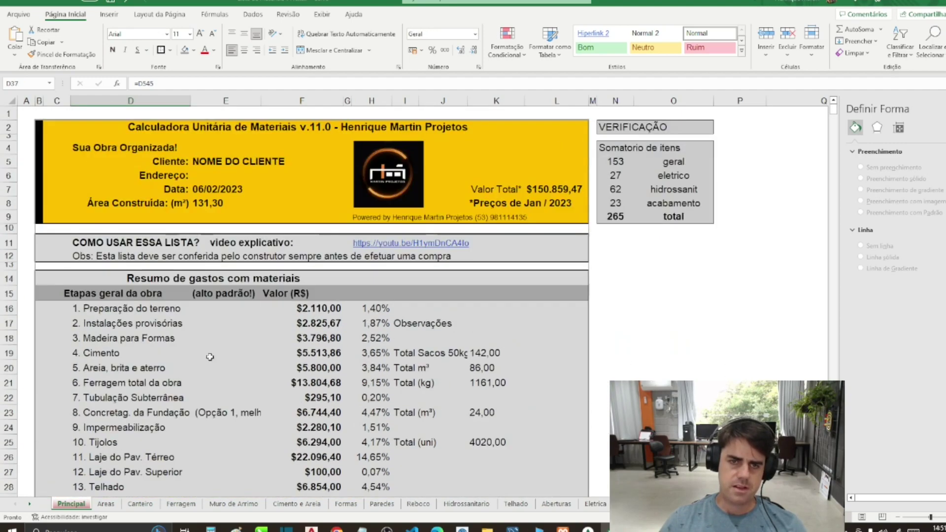
click(319, 137)
scroll(199, 399, down, 4)
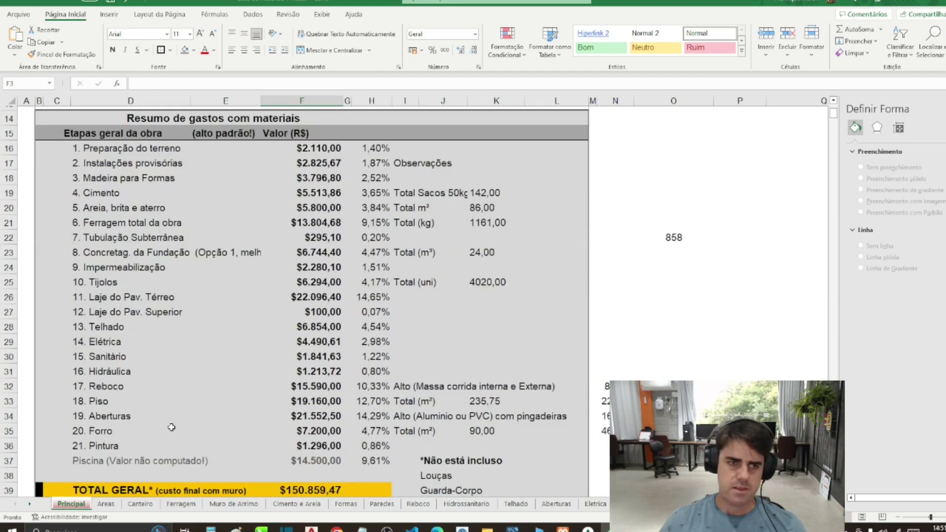
click(129, 460)
scroll(279, 384, down, 4)
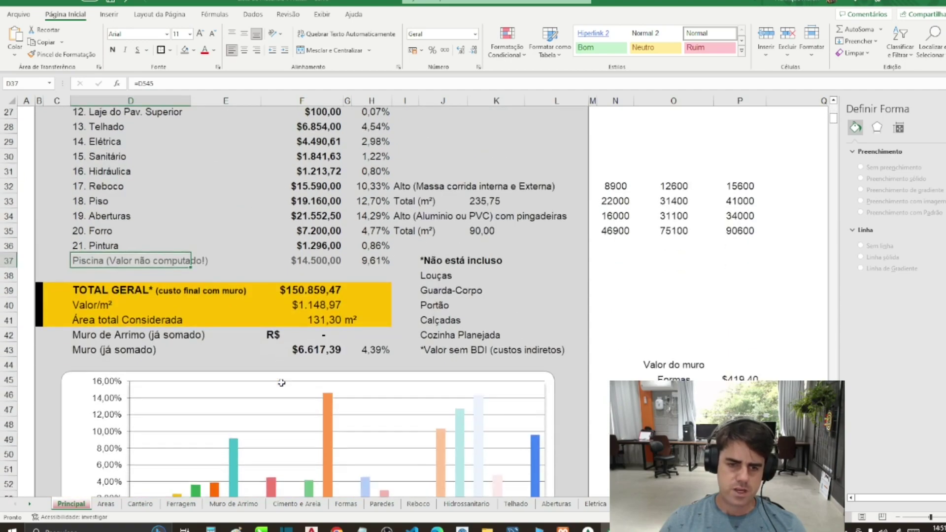
scroll(281, 383, down, 4)
scroll(281, 383, up, 3)
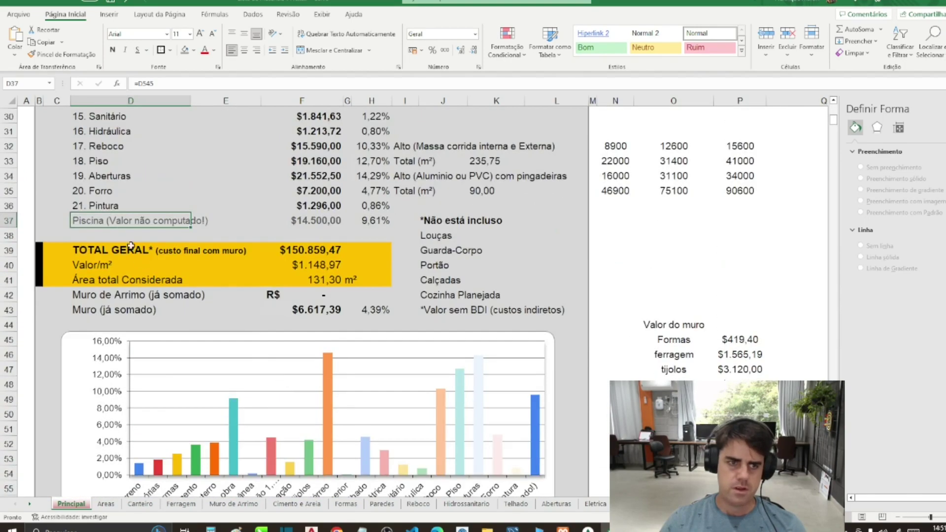
click(112, 207)
click(310, 206)
scroll(320, 246, down, 3)
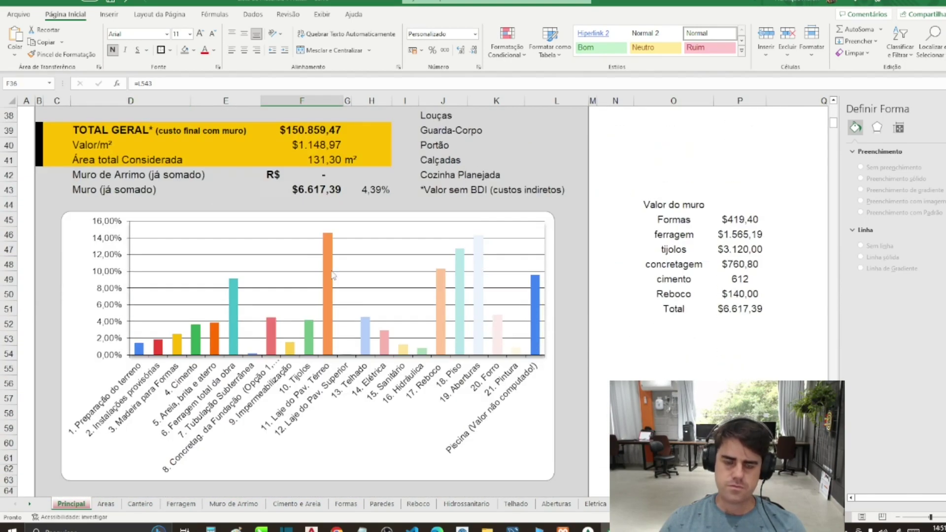
scroll(334, 276, down, 5)
scroll(330, 291, up, 14)
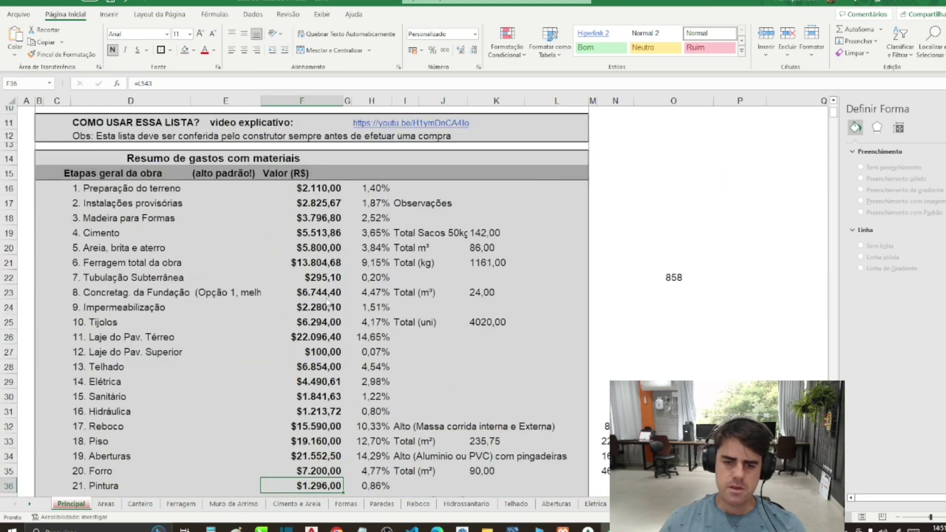
scroll(327, 301, up, 3)
Step: Bring the File Explorer window showing the Vídeos folder to the front
mouse_move(487, 528)
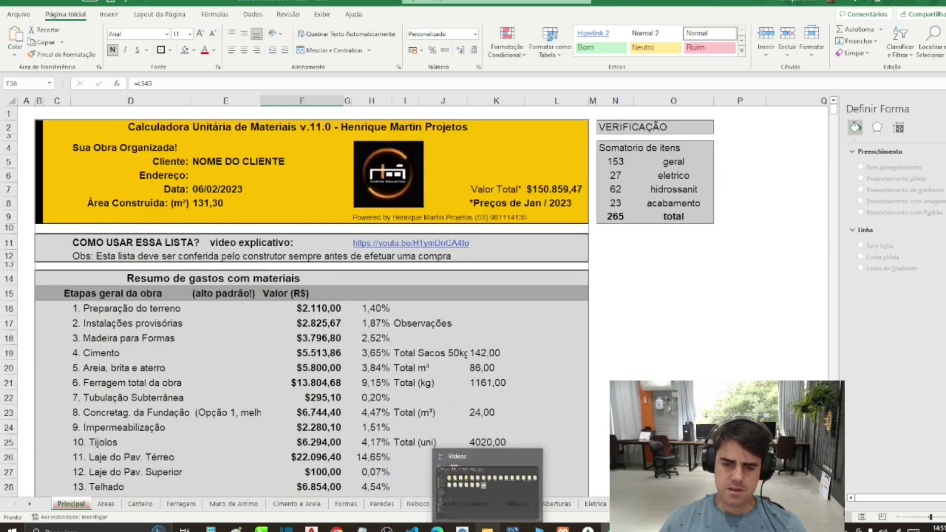
click(514, 277)
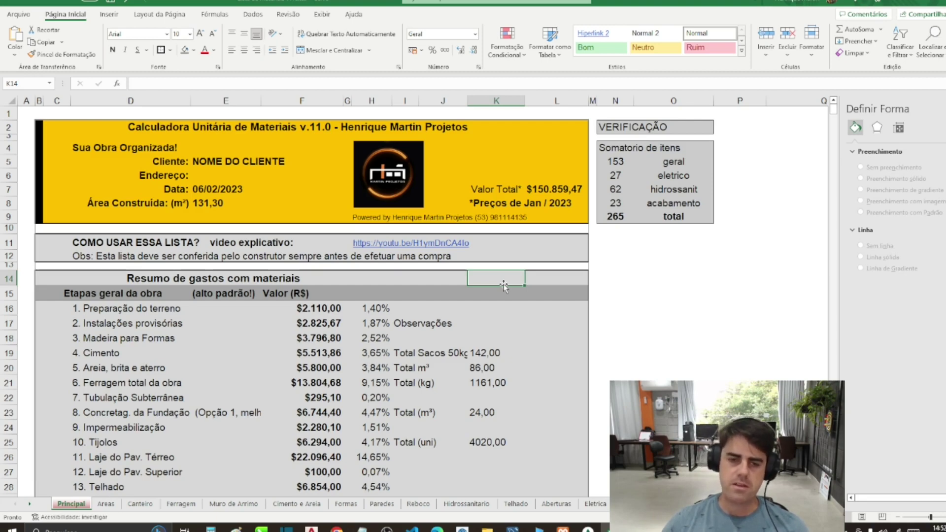
scroll(384, 286, down, 4)
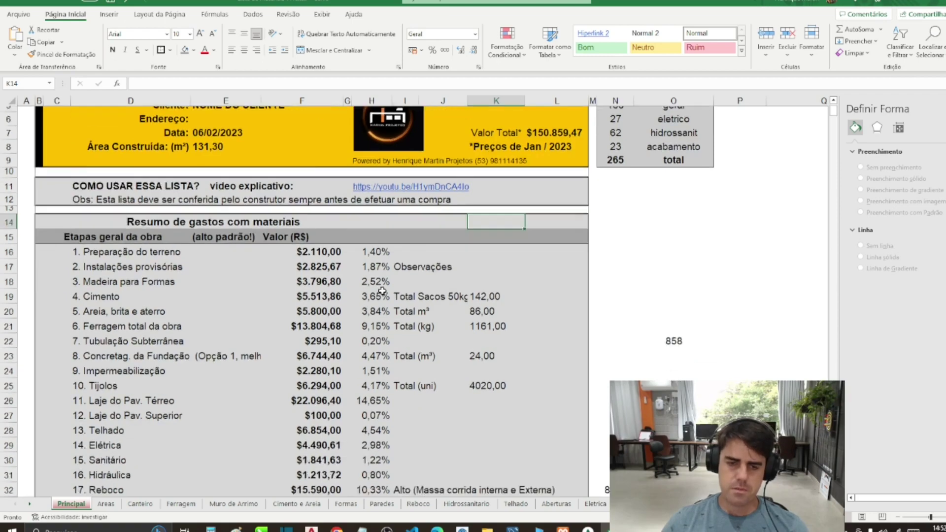
scroll(376, 293, up, 3)
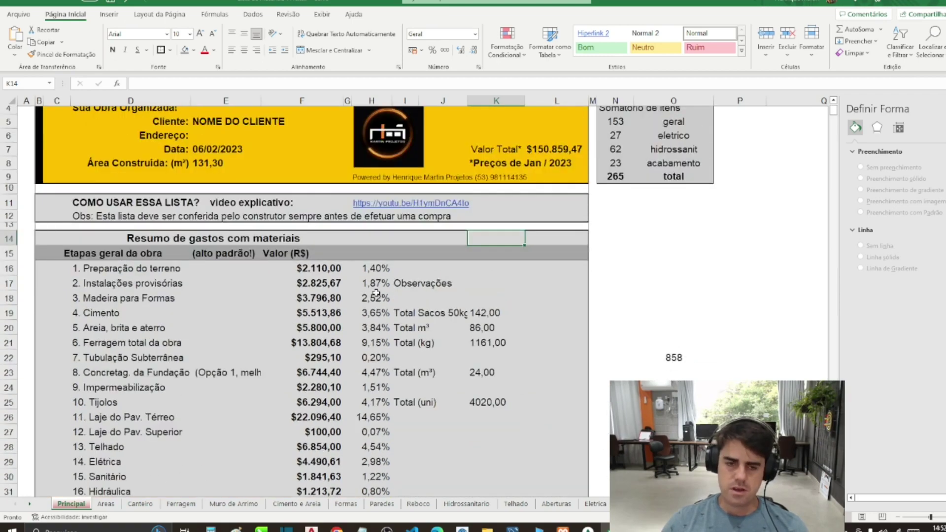
scroll(183, 316, up, 1)
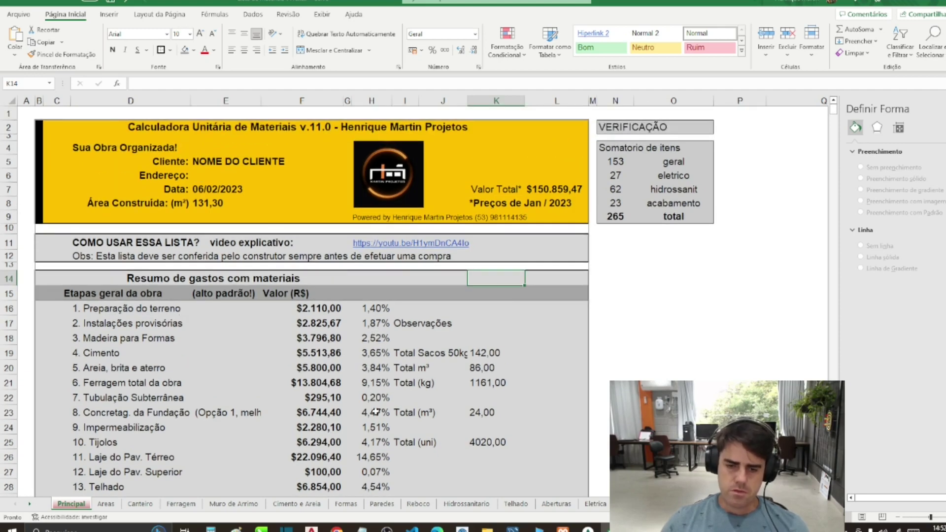
click(487, 529)
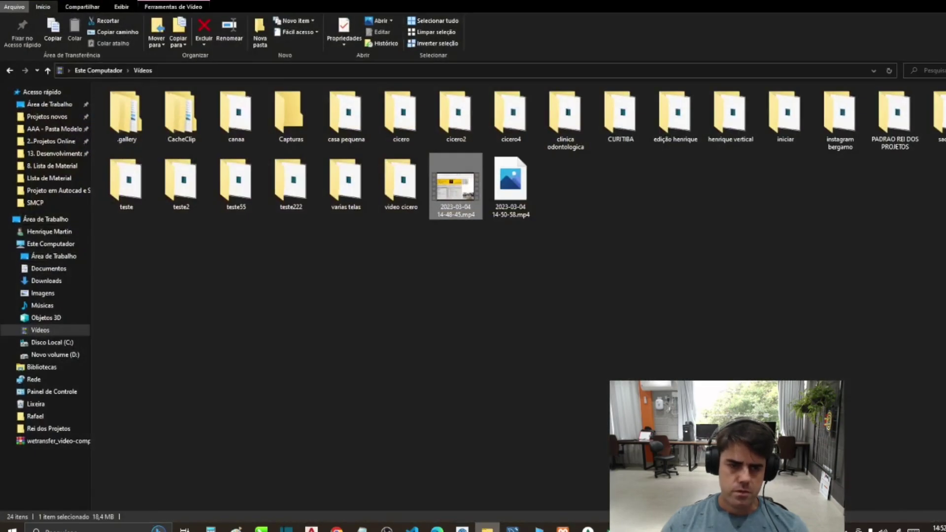
Step: Open the São Bernardo 12x30 project folder inside 2..Projetos Online
click(50, 140)
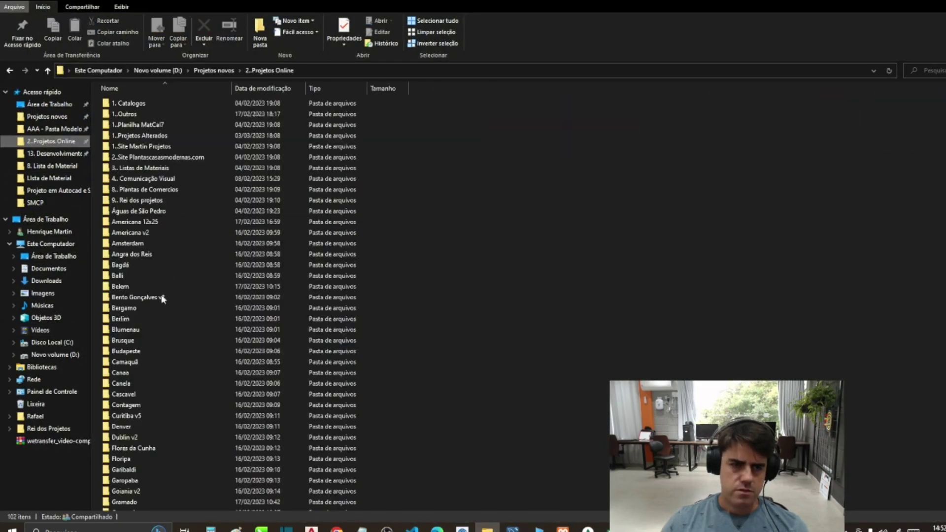
click(183, 329)
text(sao)
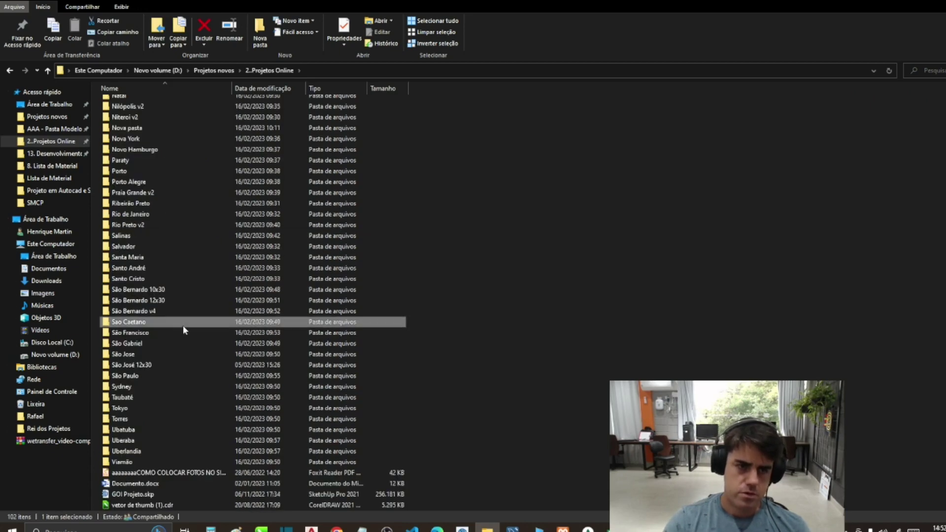
key(Up)
key(Up)
key(Return)
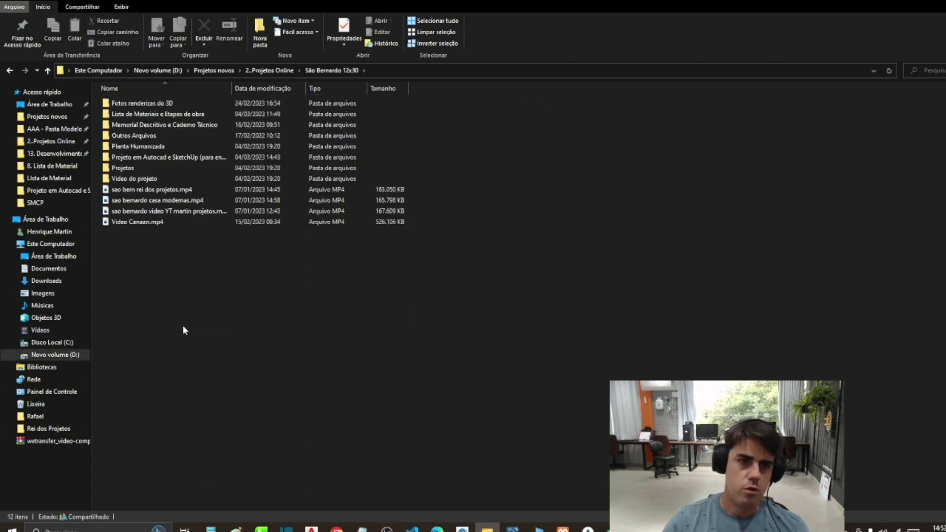
Step: Open the Fotos renderizas do 3D folder and launch Foto 01.png
key(Down)
key(Down)
key(Up)
key(Return)
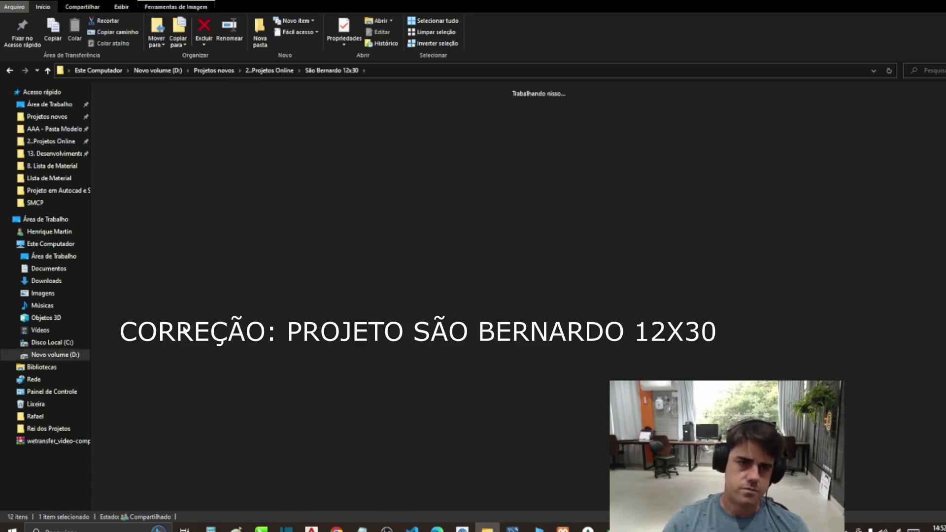
key(Right)
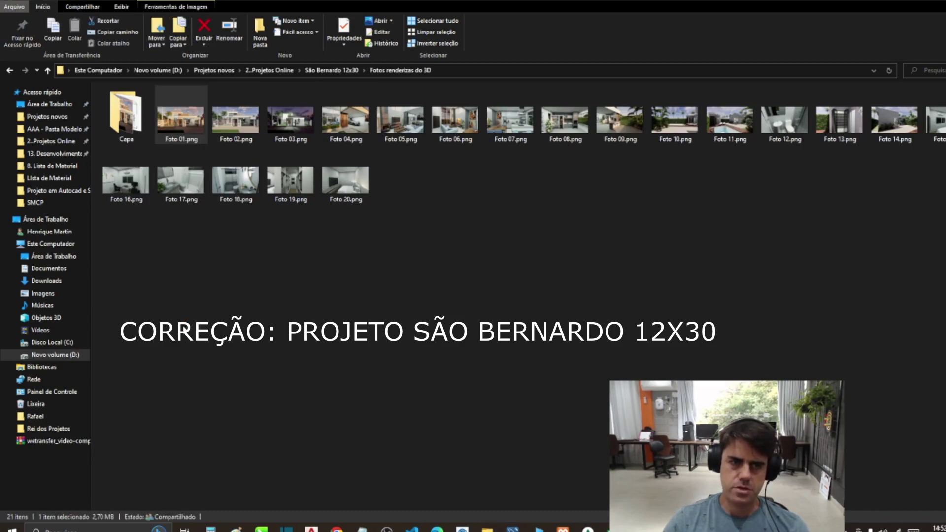
key(Return)
key(BackSpace)
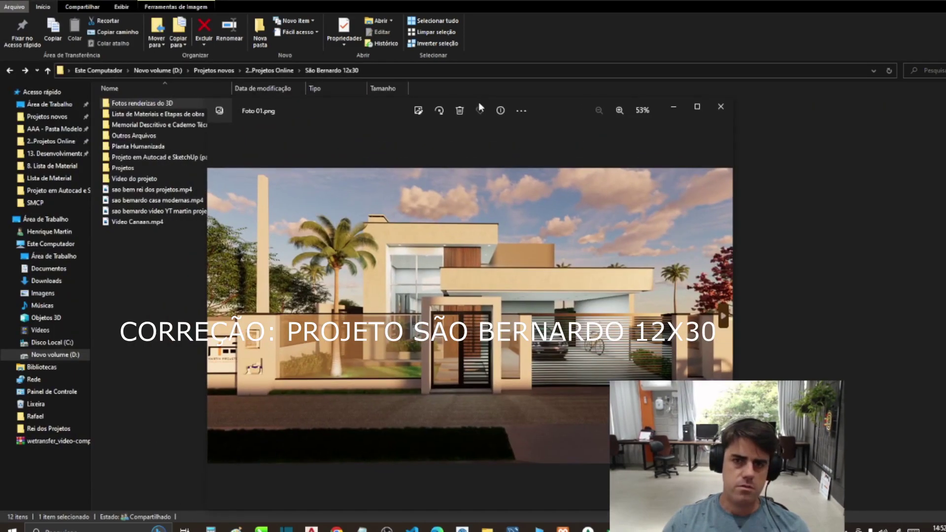
Step: Maximise the Photos viewer, page through the house renders to Foto 16, then close it
double_click(477, 102)
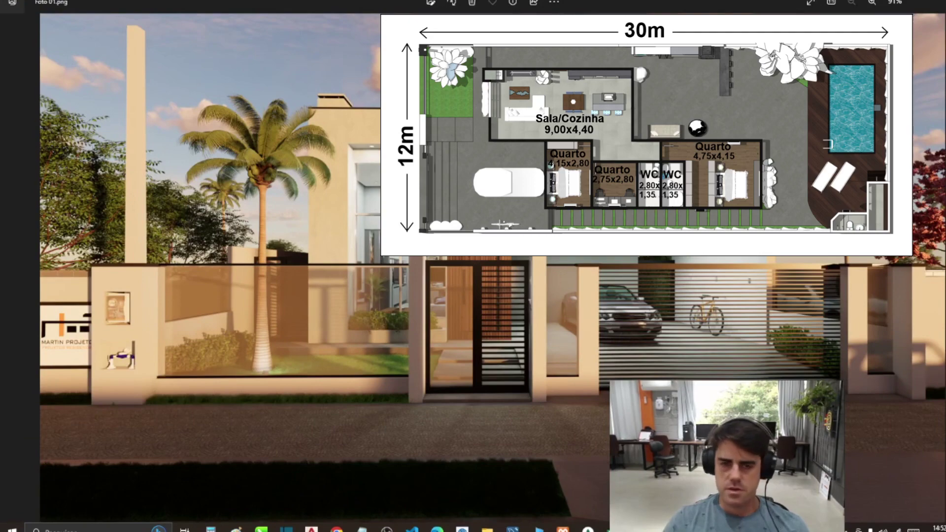
key(Right)
key(Right)
key(Right)
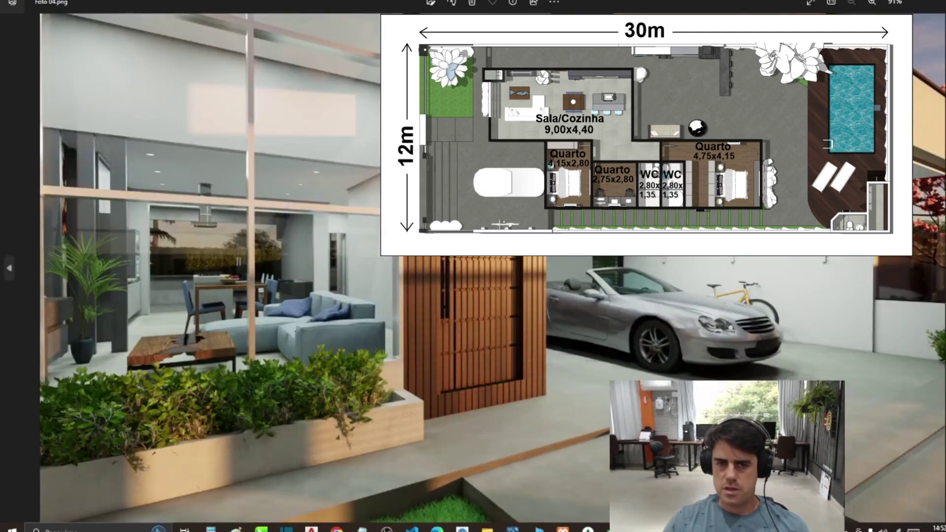
key(Right)
key(Right)
key(Right)
key(Right)
key(Right)
key(Right)
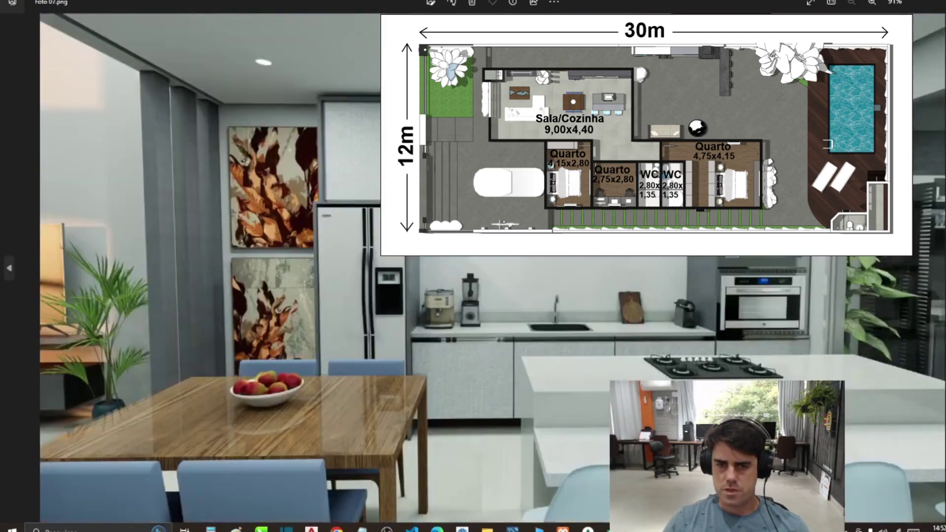
key(Right)
key(Right)
key(Right)
key(Right)
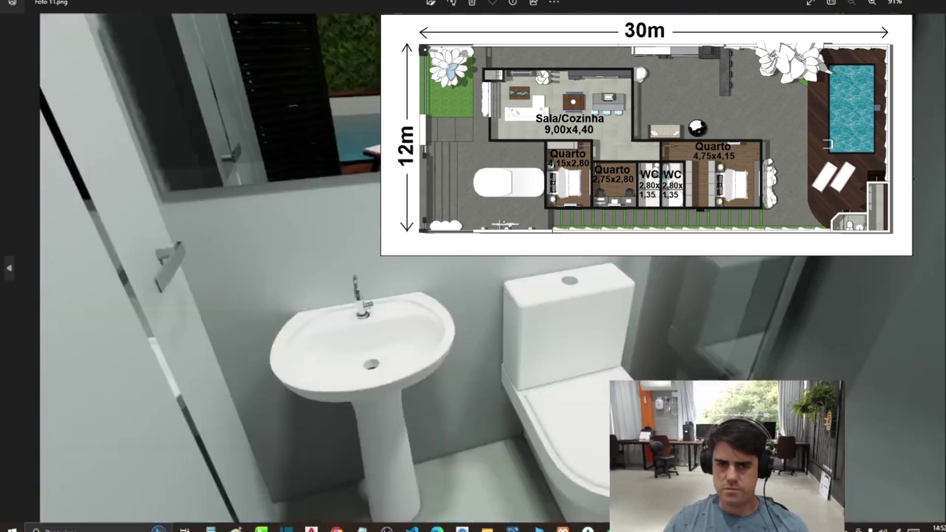
key(Right)
key(Right)
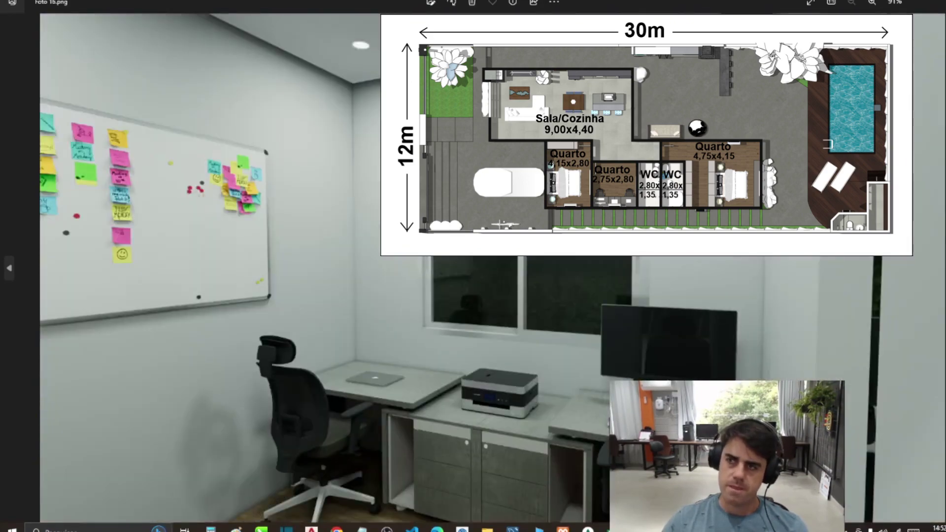
key(Escape)
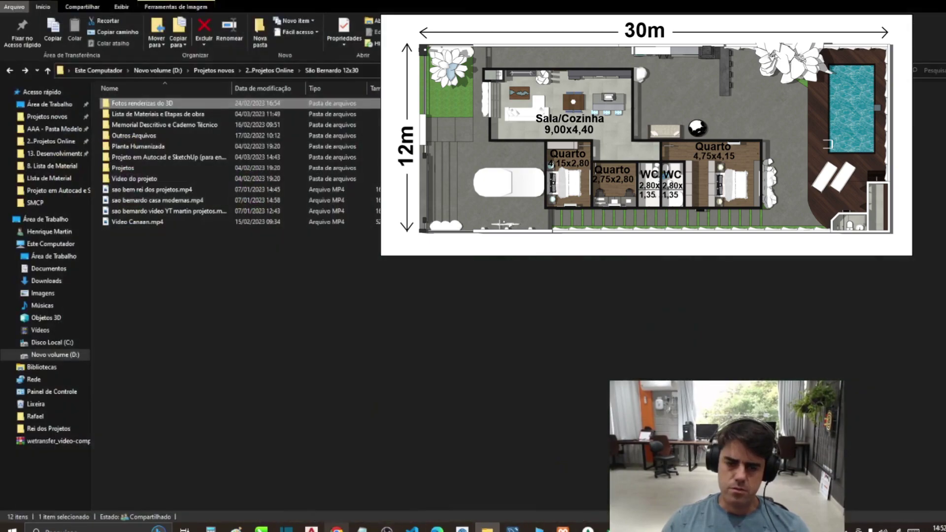
Step: Switch to AutoCAD, maximise it and pan over the SAO - São Bernardo drawing sheets
click(311, 529)
click(736, 121)
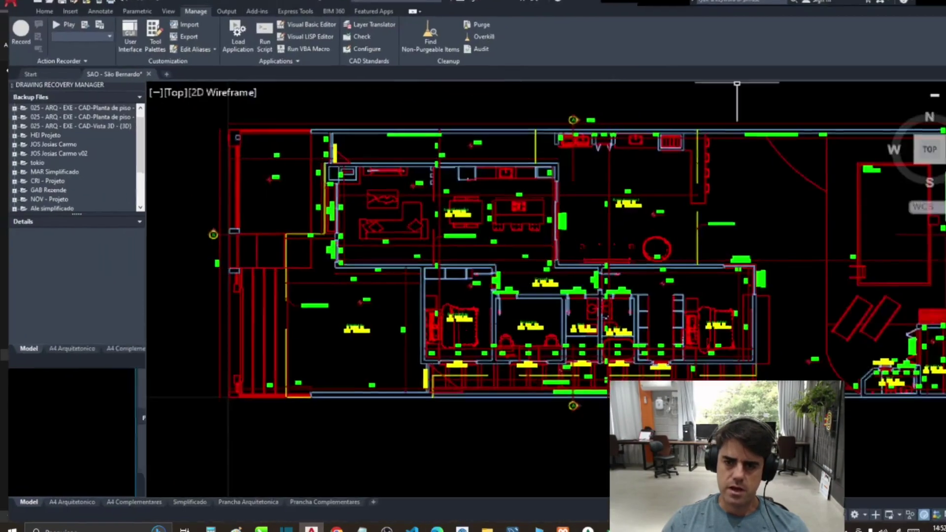
scroll(737, 84, down, 5)
mouse_move(520, 492)
mouse_down()
mouse_move(515, 194)
mouse_move(516, 443)
mouse_up()
drag(492, 207, 488, 389)
scroll(475, 228, up, 5)
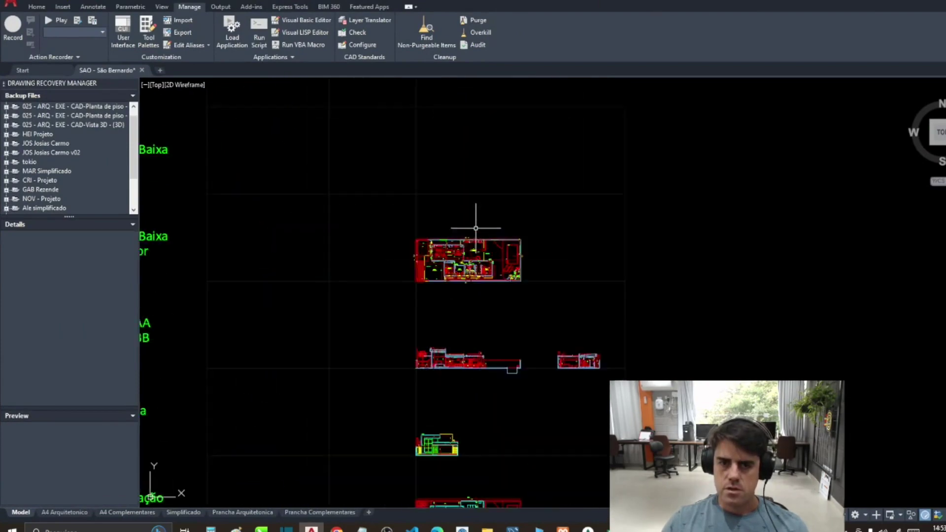
scroll(476, 228, up, 6)
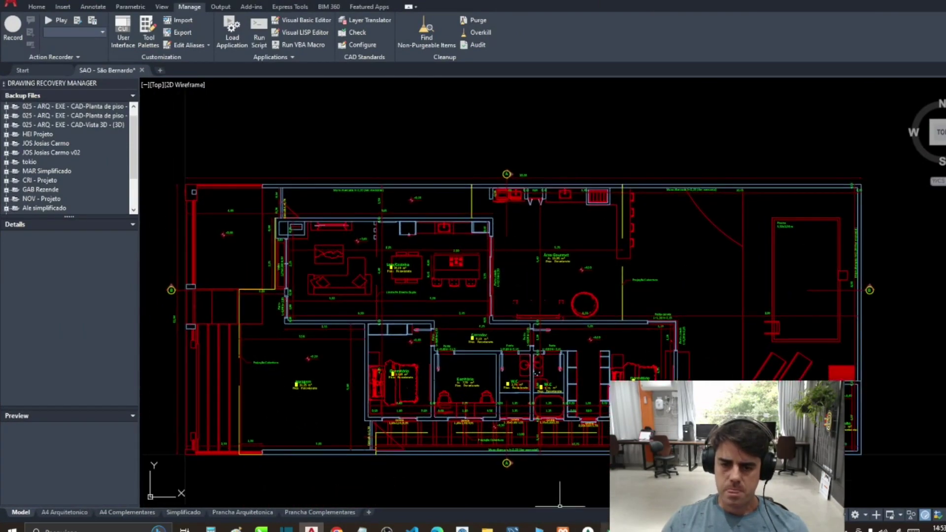
Step: Replace the NOME DO CLIENTE placeholder in cell E5 with the client's name
click(584, 480)
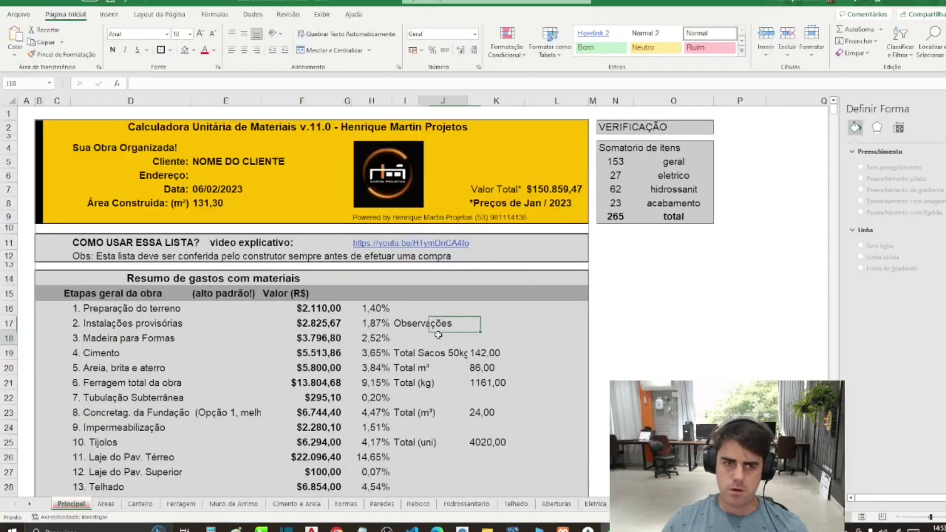
double_click(199, 162)
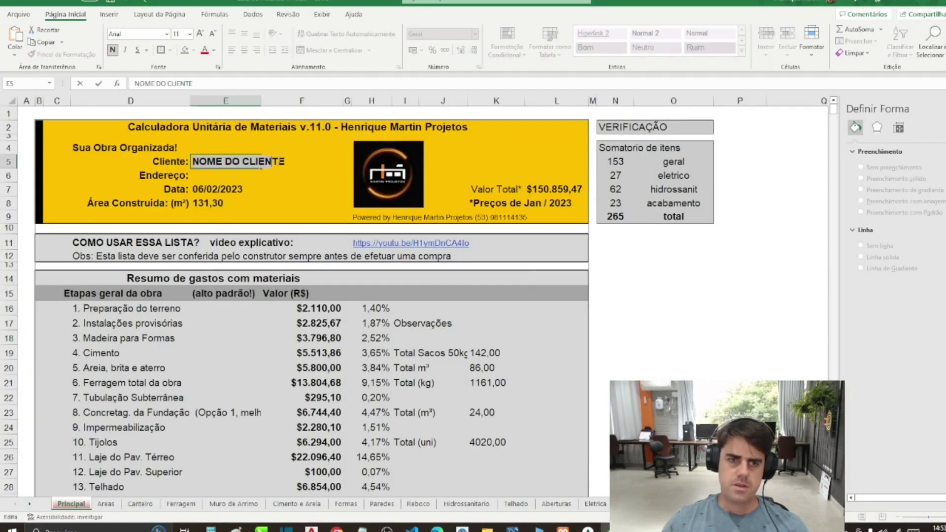
drag(272, 162, 305, 159)
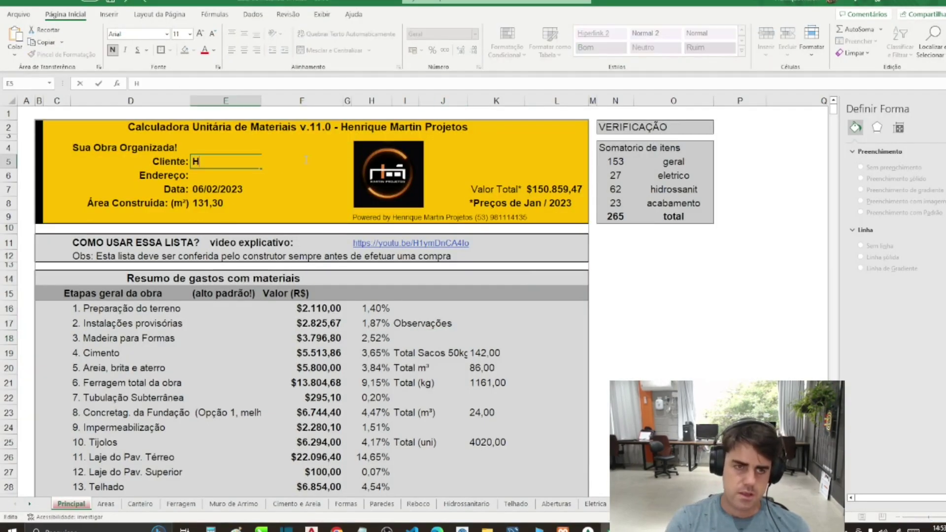
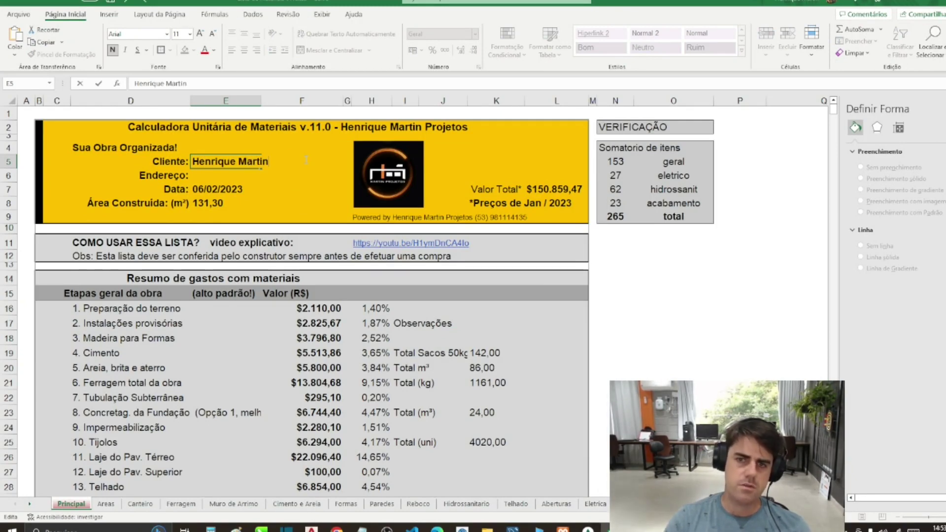
key(Return)
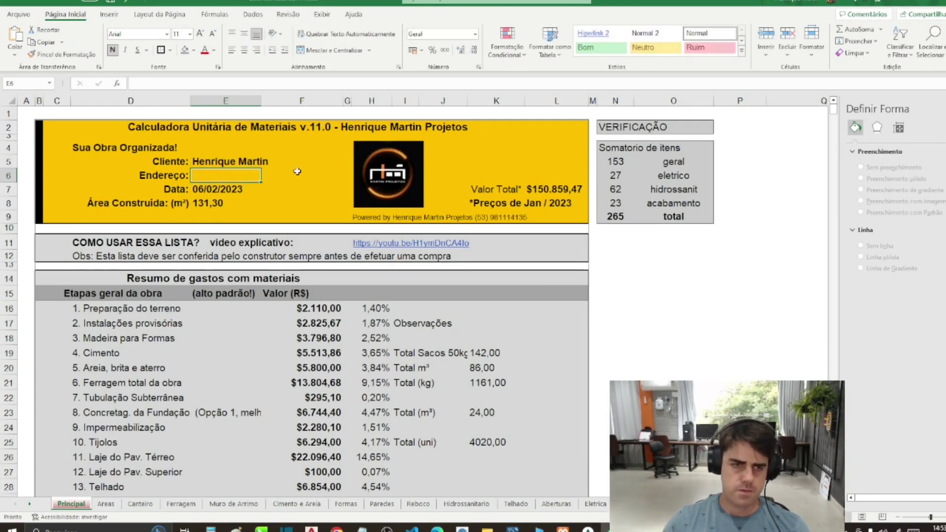
click(197, 240)
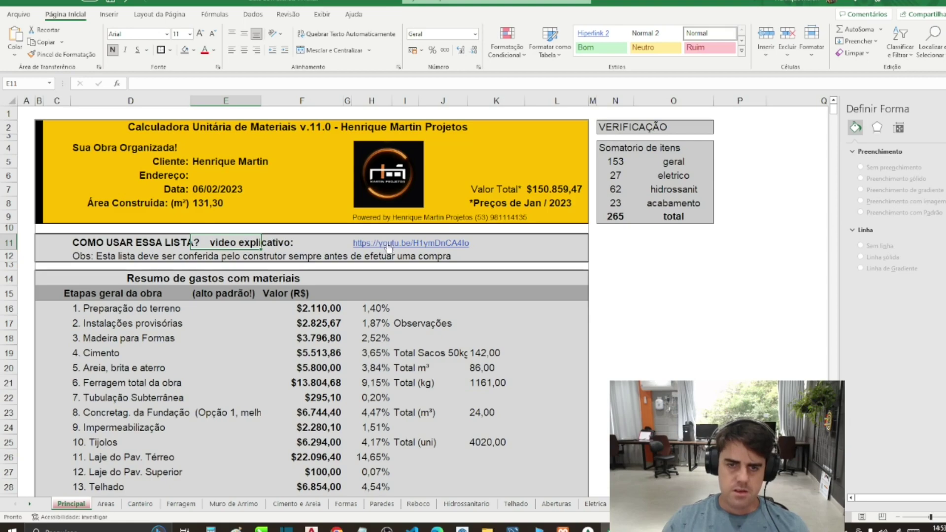
Step: Scroll to Dados a Preencher Geral and review the finish cells F71 to F73
scroll(215, 314, down, 3)
scroll(214, 314, down, 3)
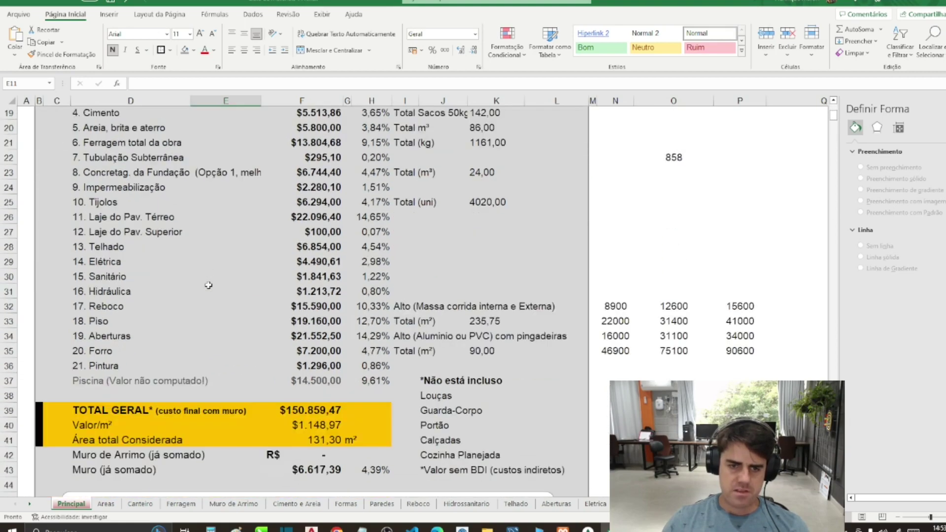
scroll(208, 285, down, 12)
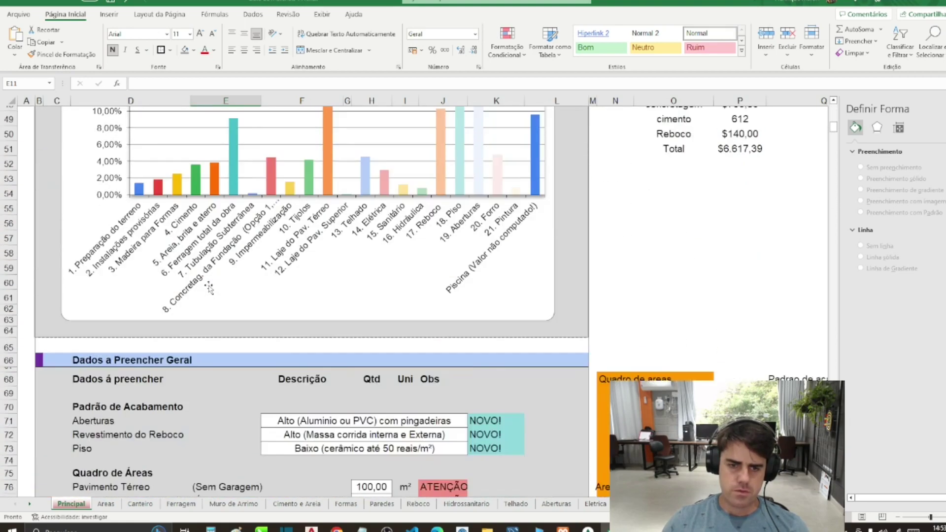
scroll(209, 286, down, 3)
click(296, 249)
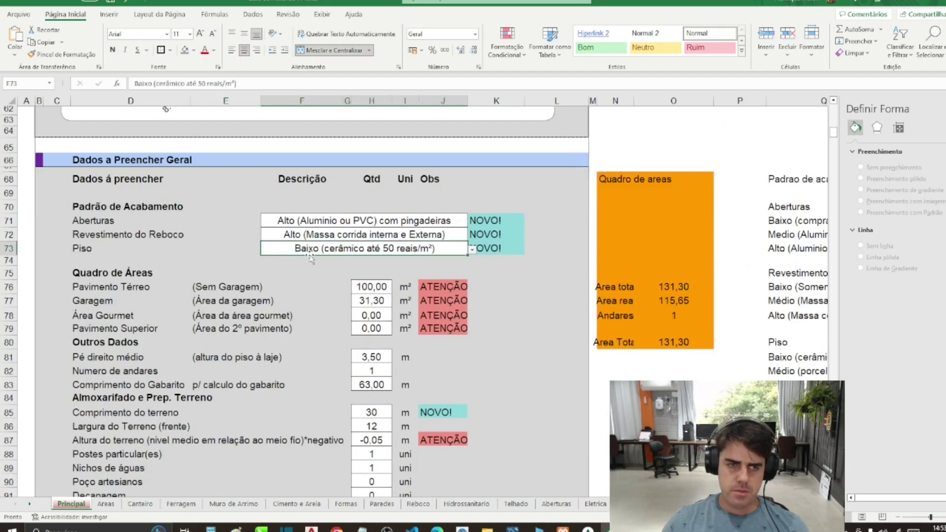
click(331, 222)
click(325, 235)
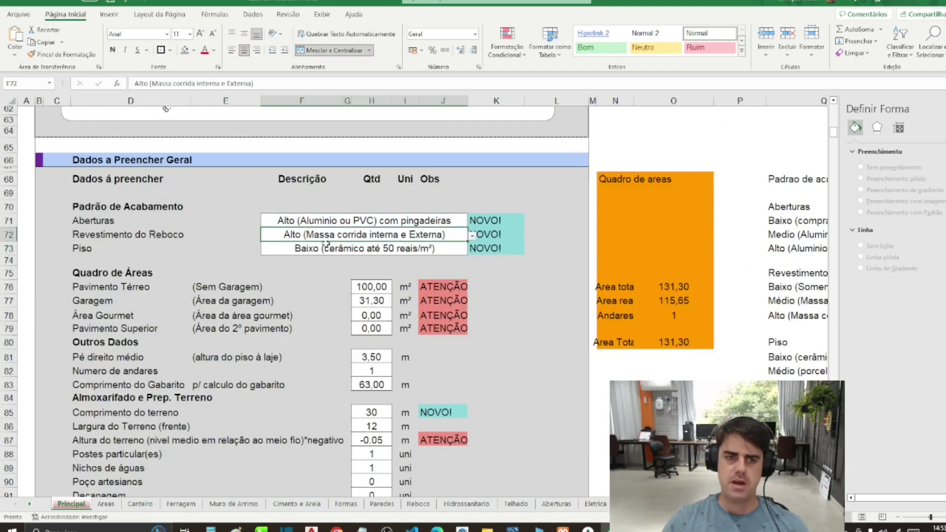
click(321, 248)
click(127, 225)
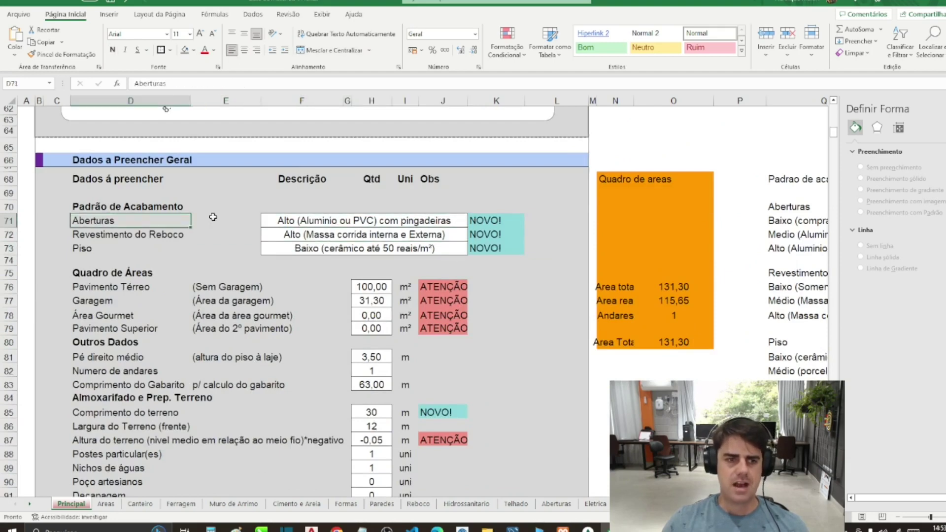
click(288, 221)
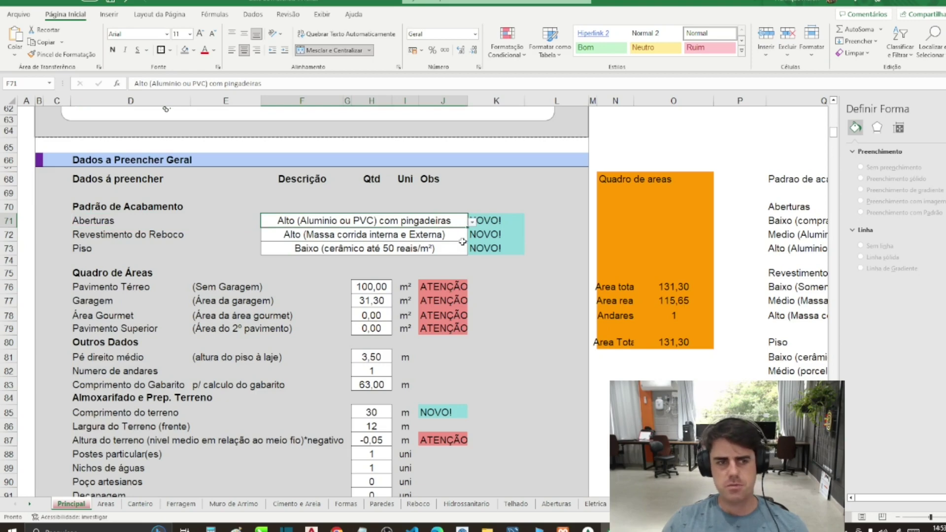
click(314, 239)
click(305, 251)
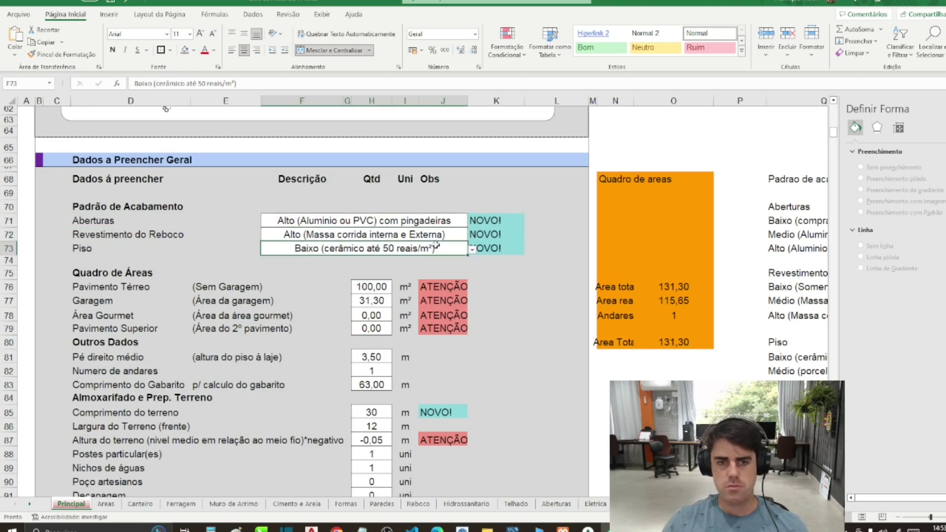
Step: Set the Piso finish in F73 to Alto (porcelanato até 90 reais/m²)
click(471, 249)
click(419, 283)
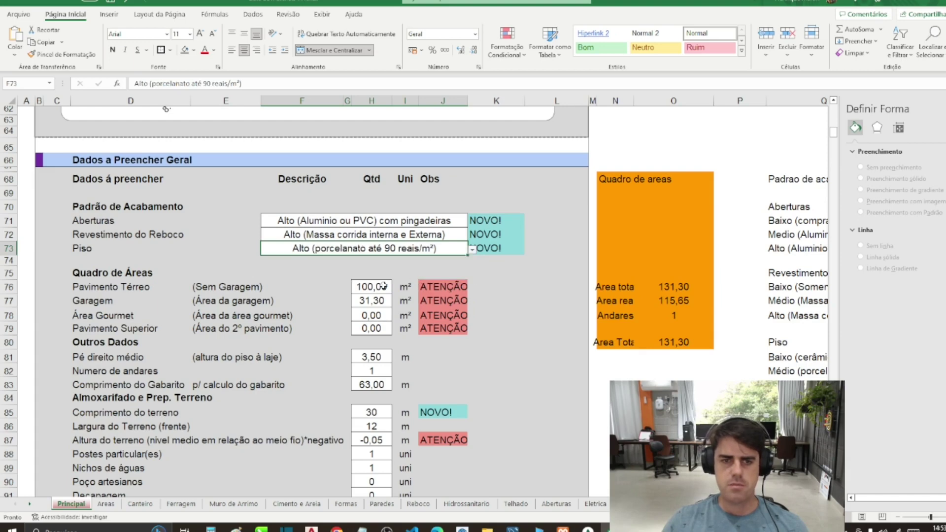
click(356, 271)
click(340, 250)
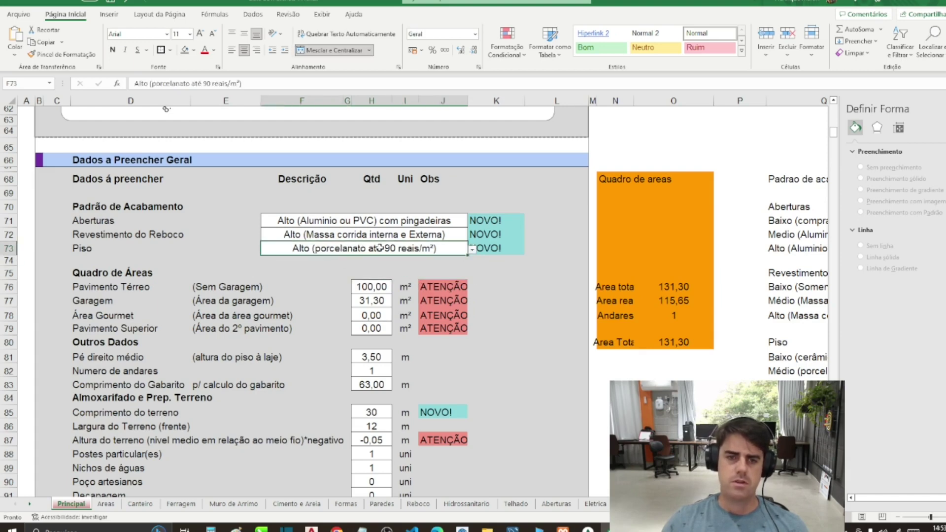
click(472, 249)
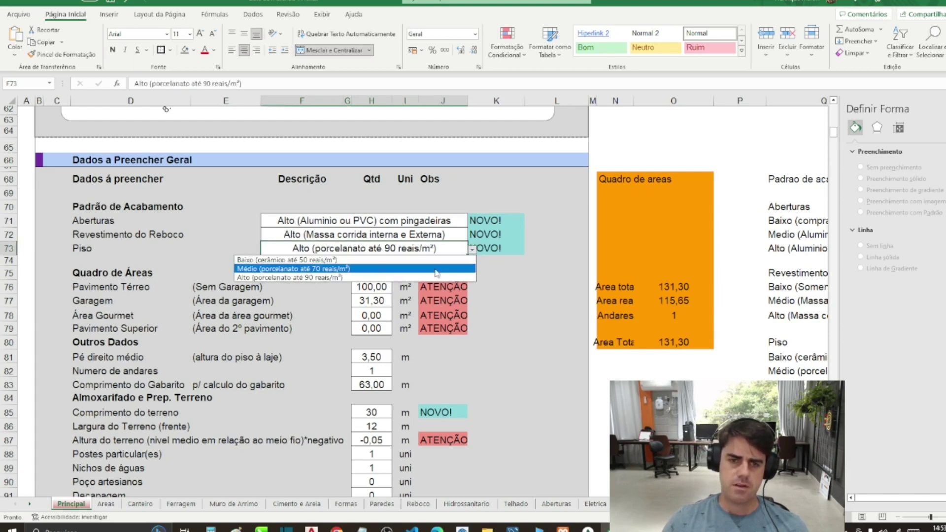
click(432, 269)
click(472, 250)
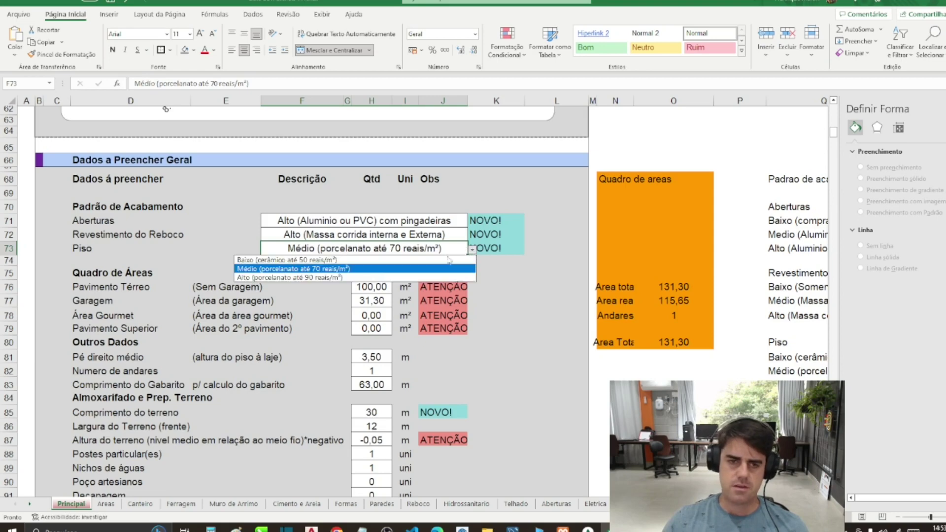
click(374, 276)
click(374, 275)
scroll(371, 276, down, 2)
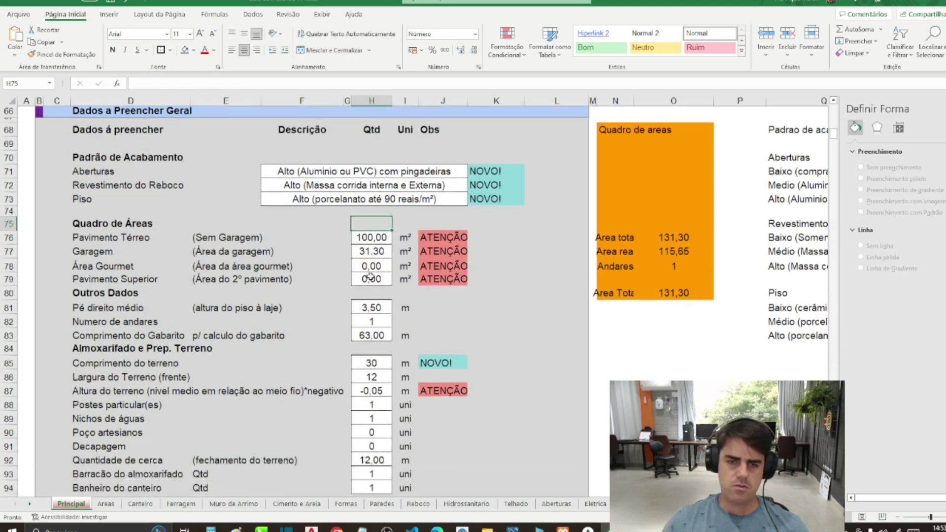
click(365, 214)
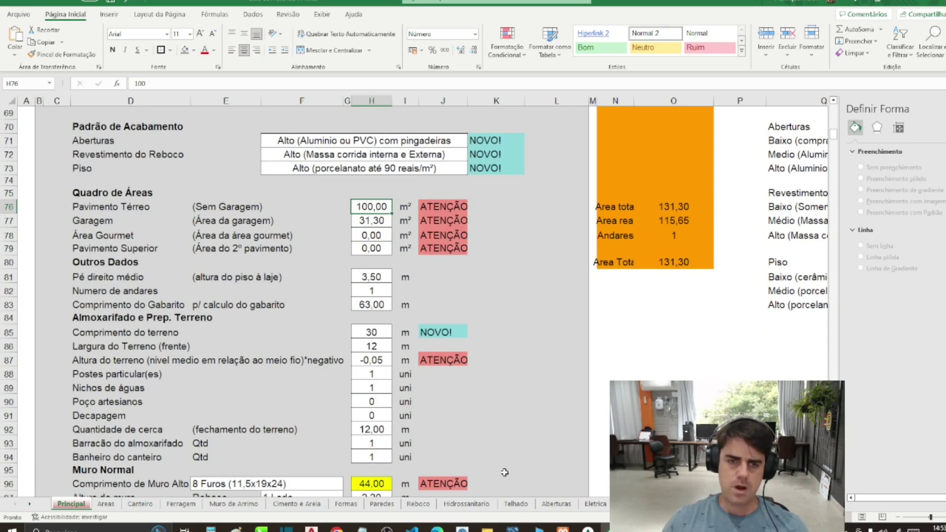
Step: Open Projetos\Planta Baixa.pdf from the São Bernardo 12x30 project folder
click(487, 527)
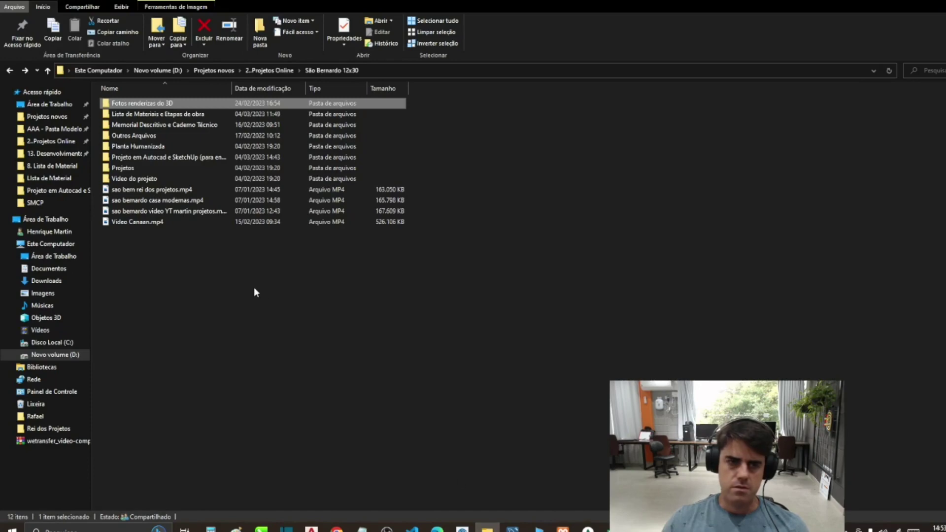
double_click(122, 168)
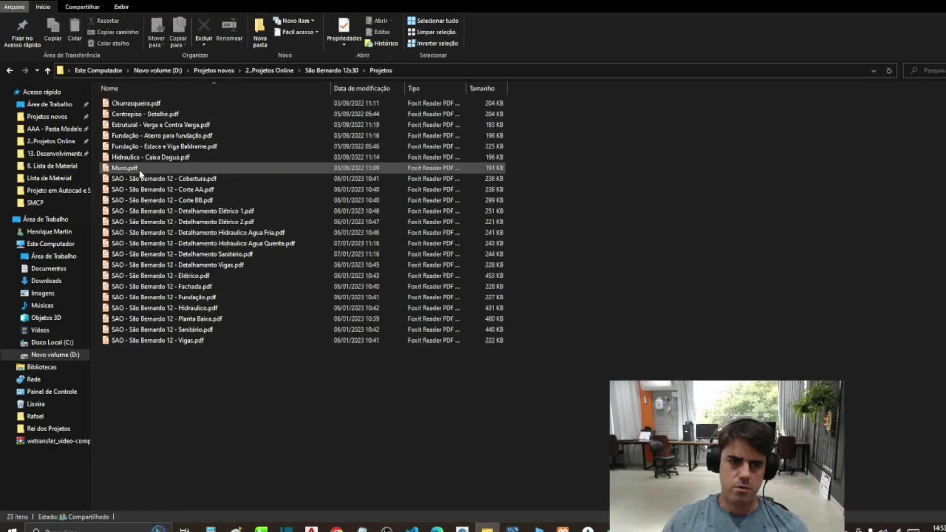
click(201, 319)
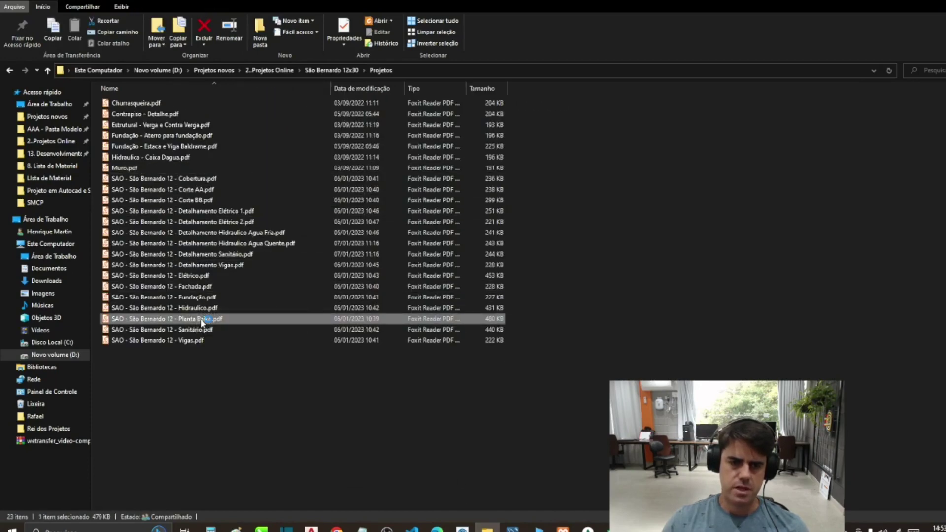
double_click(201, 319)
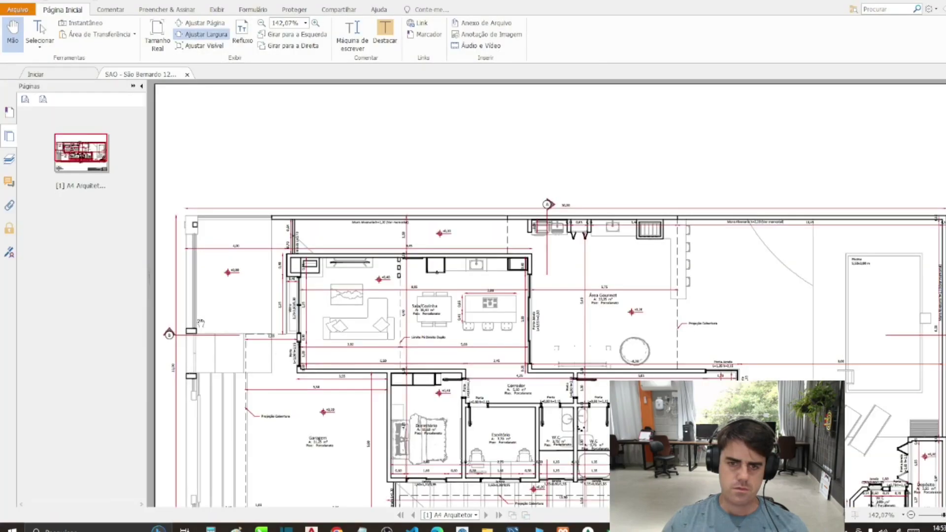
Step: Zoom to the PDF's area table, then switch to Excel and restore its window down
scroll(320, 230, down, 1)
scroll(208, 428, up, 8)
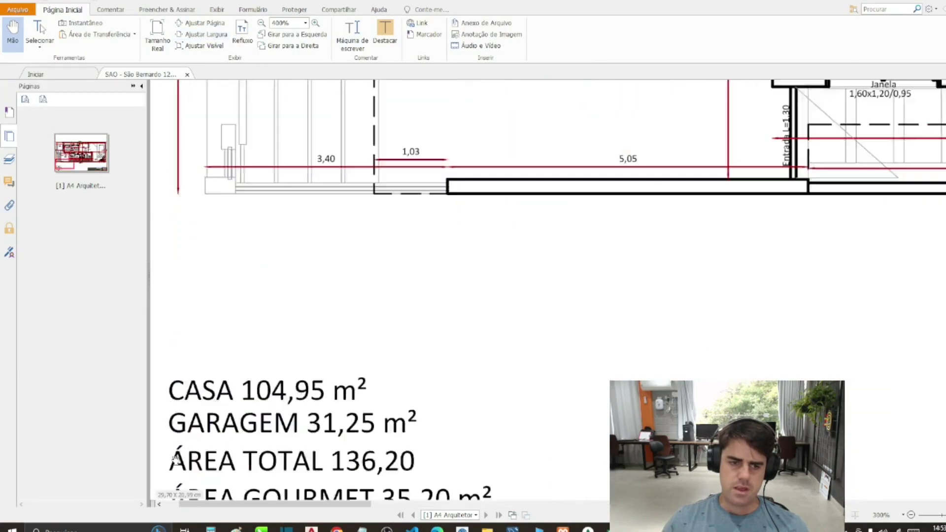
scroll(272, 359, down, 5)
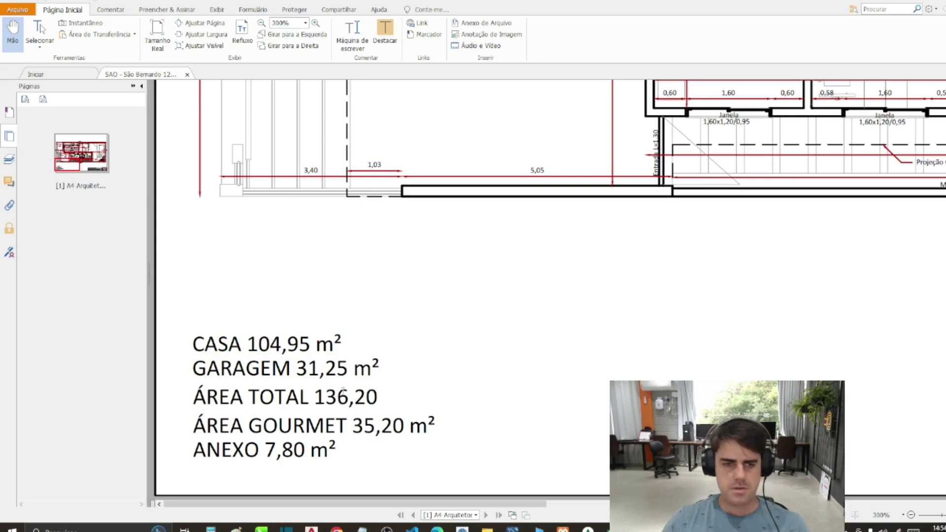
key(alt+Tab)
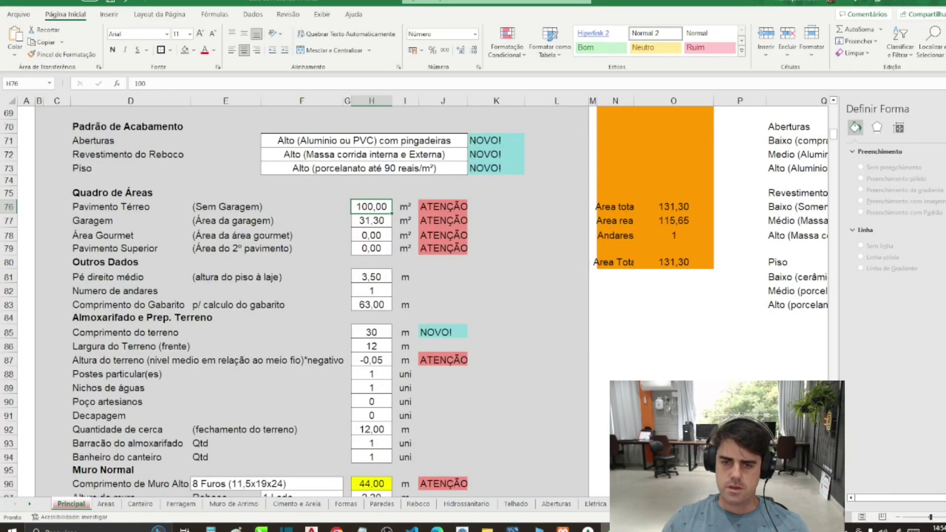
key(super+Down)
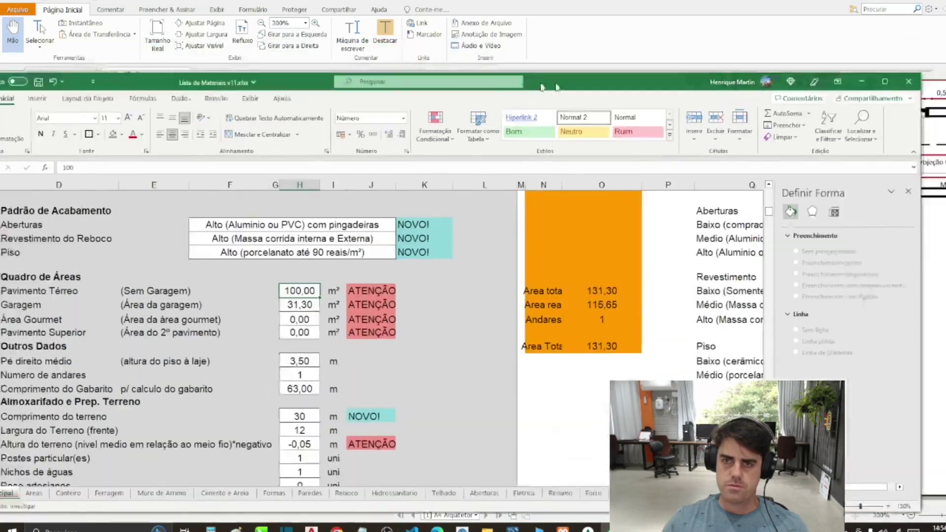
Step: Fit the Excel window beside the PDF and enter 104,95 as the Pavimento Térreo area
drag(896, 211, 576, 212)
drag(145, 83, 680, 48)
click(699, 324)
click(809, 256)
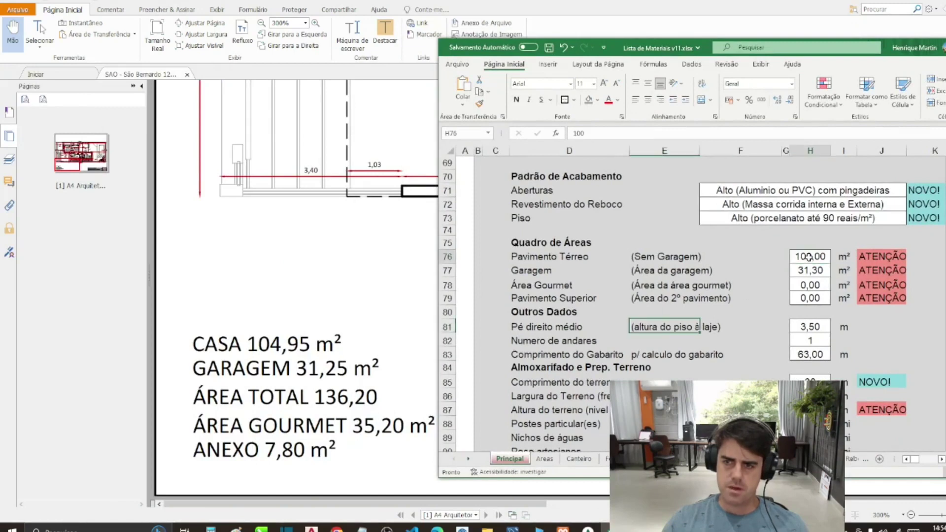
text(10)
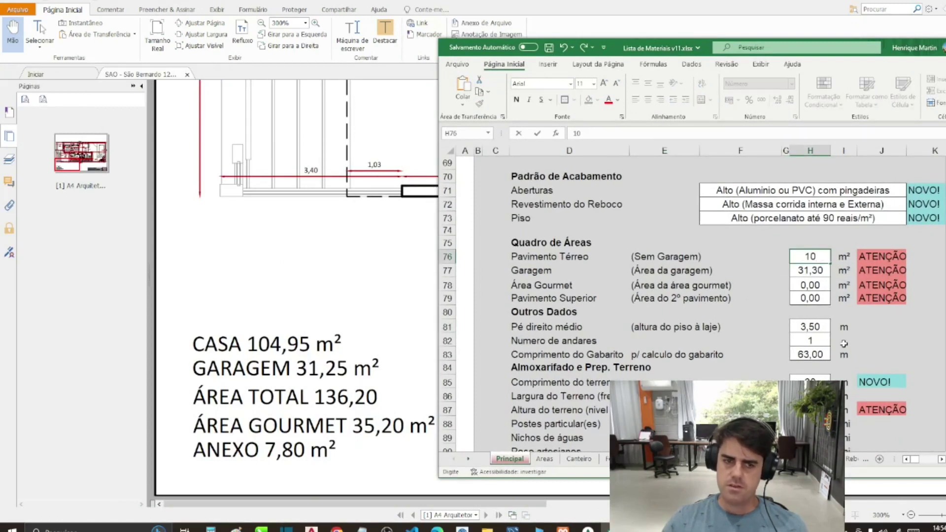
text(4,95)
key(Return)
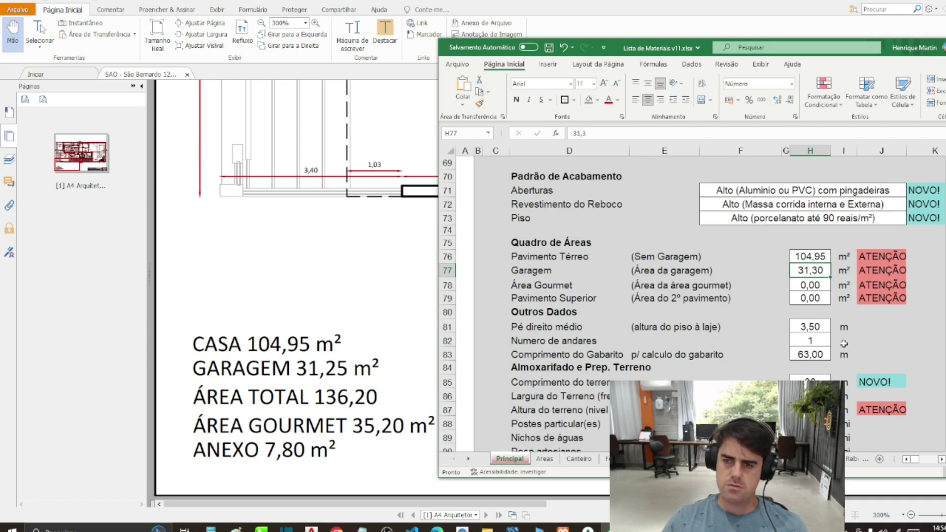
Step: Enter 31,25 for Garagem and 136,20 for Área Gourmet, then select H76:H78 to see the sum
text(31,25)
key(Return)
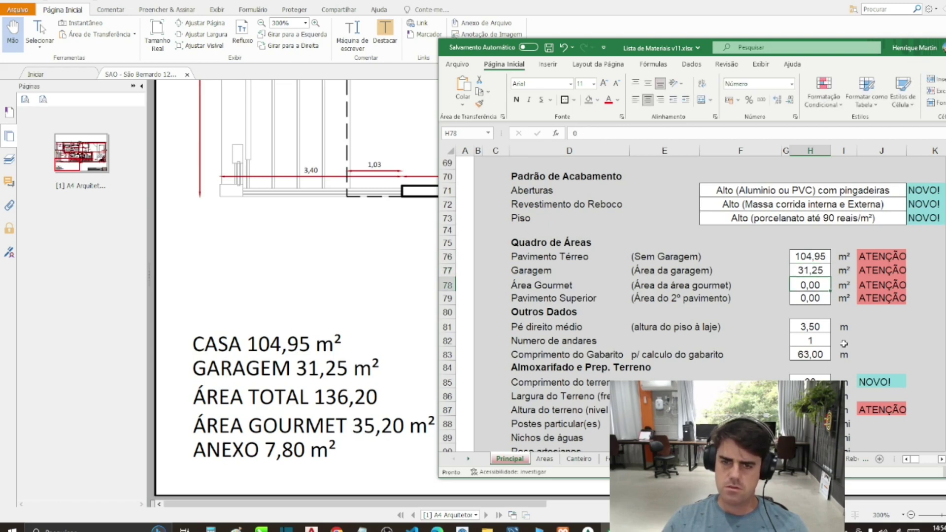
text(1)
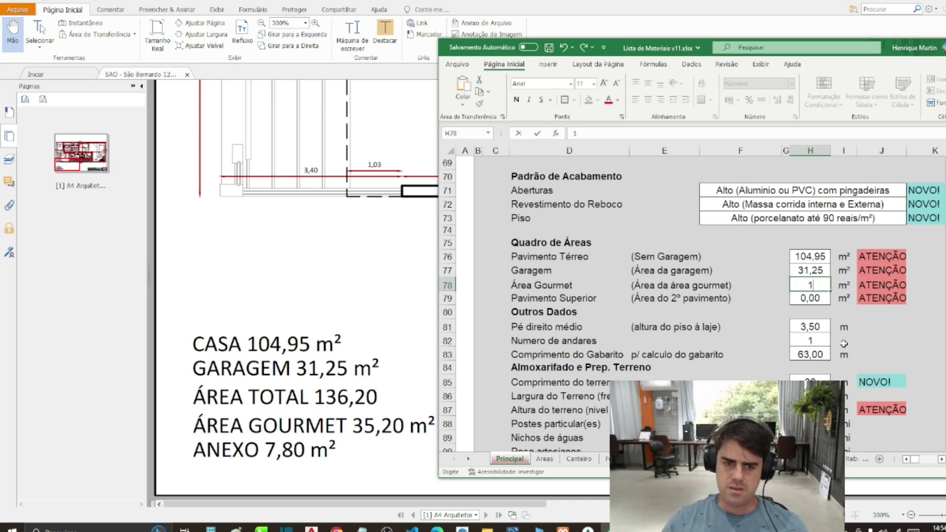
text(36,20)
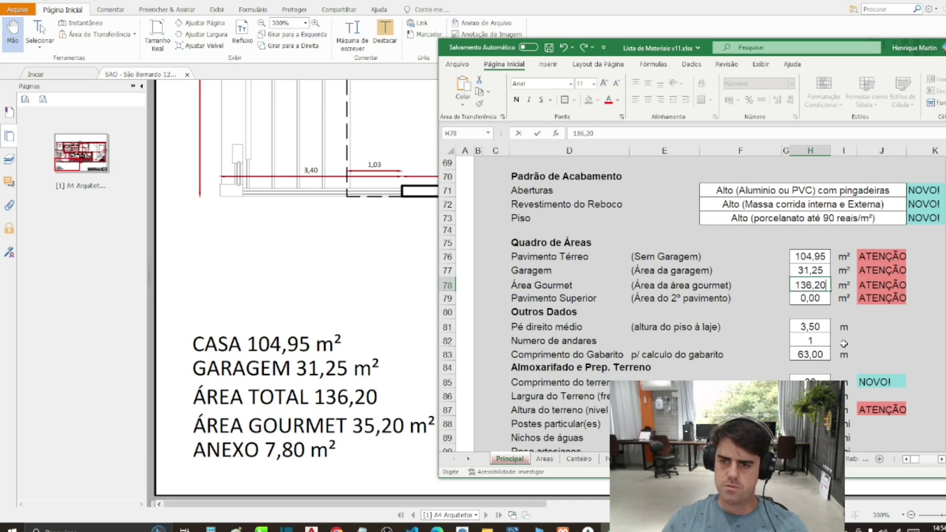
key(Return)
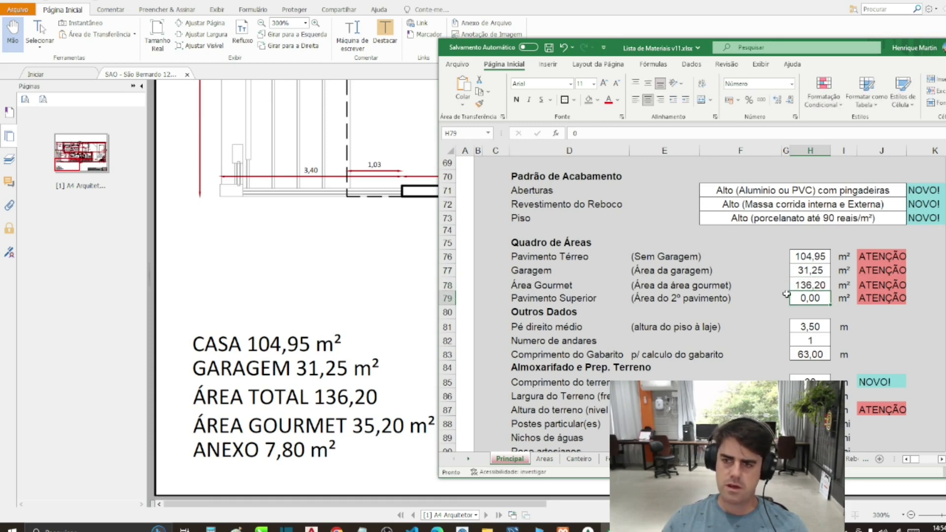
click(809, 285)
drag(813, 253, 809, 285)
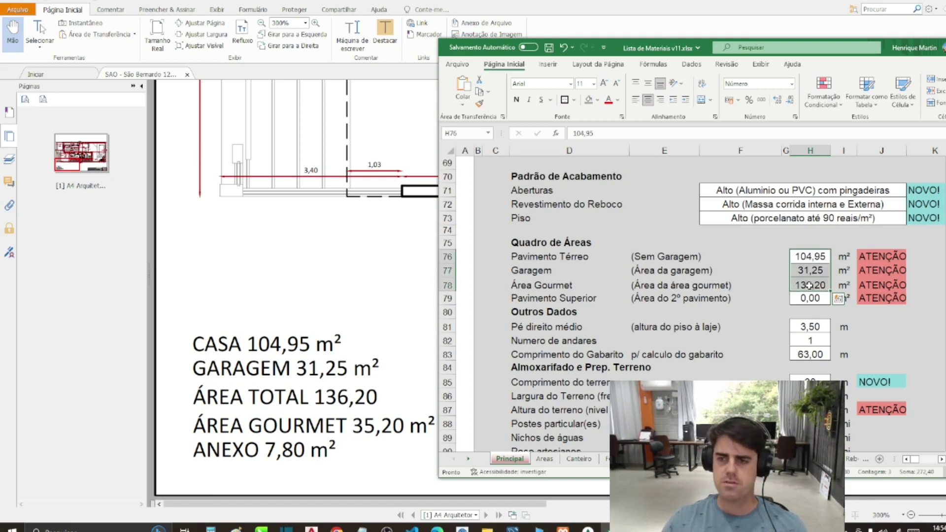
click(810, 268)
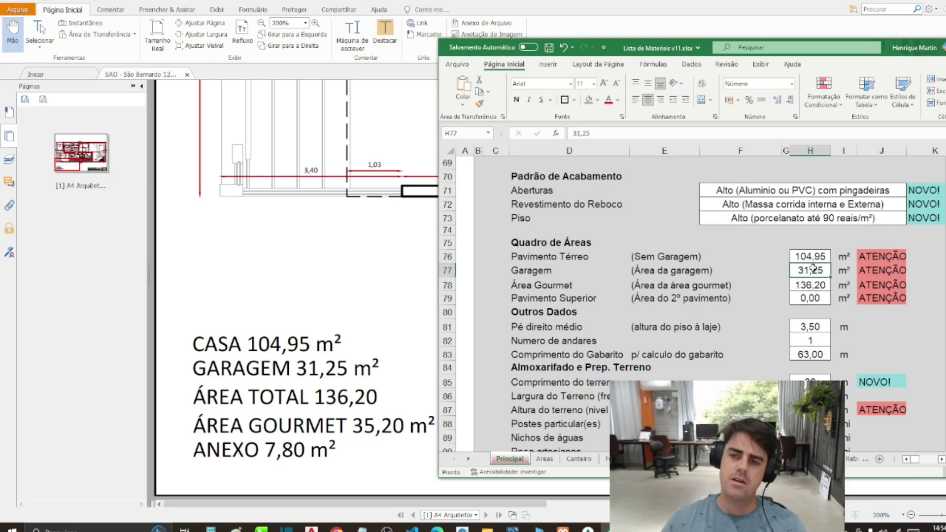
Step: Clear the Garagem and Área Gourmet values, undo, and reselect H76:H78 to check the total
key(Delete)
click(812, 284)
key(Delete)
click(812, 257)
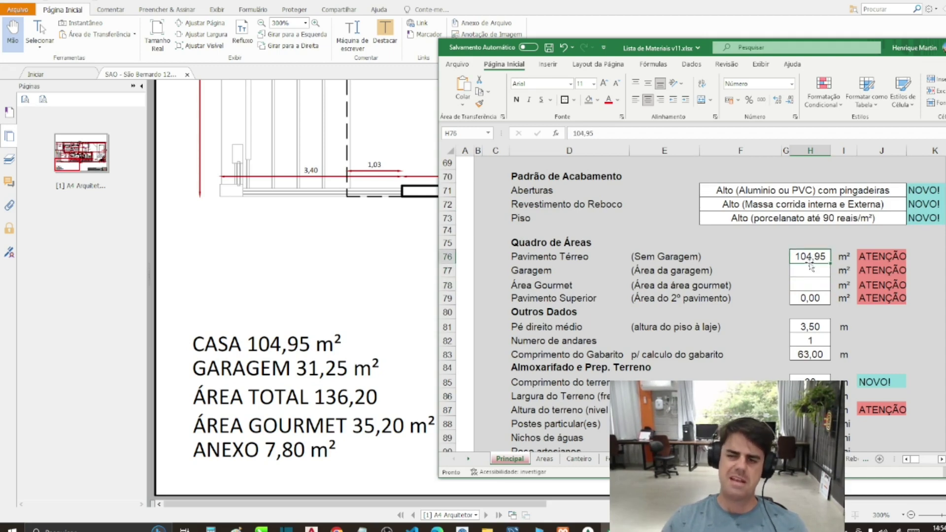
key(ctrl+z)
key(ctrl+z)
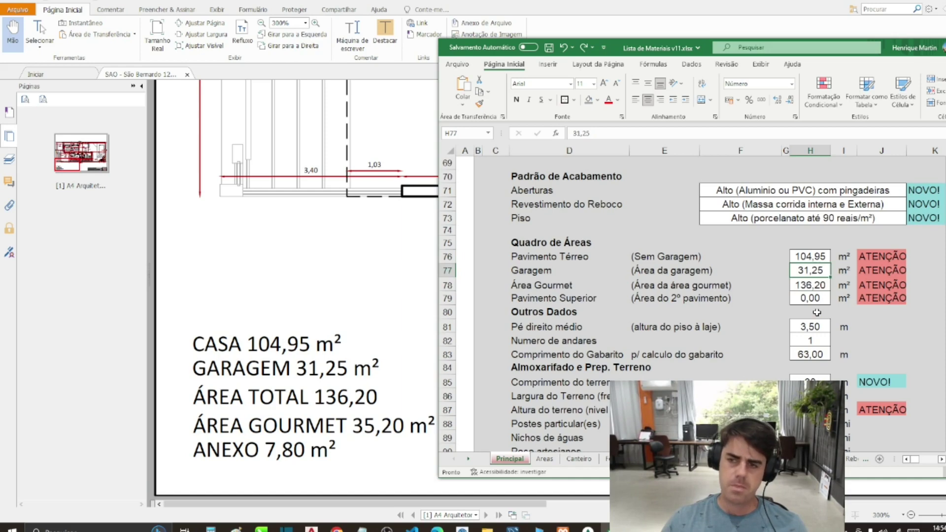
click(809, 254)
click(807, 285)
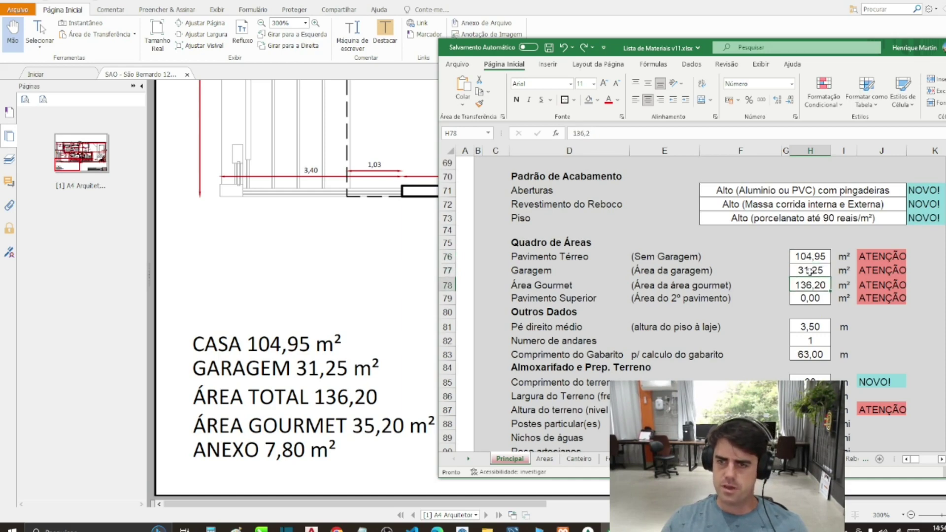
click(810, 270)
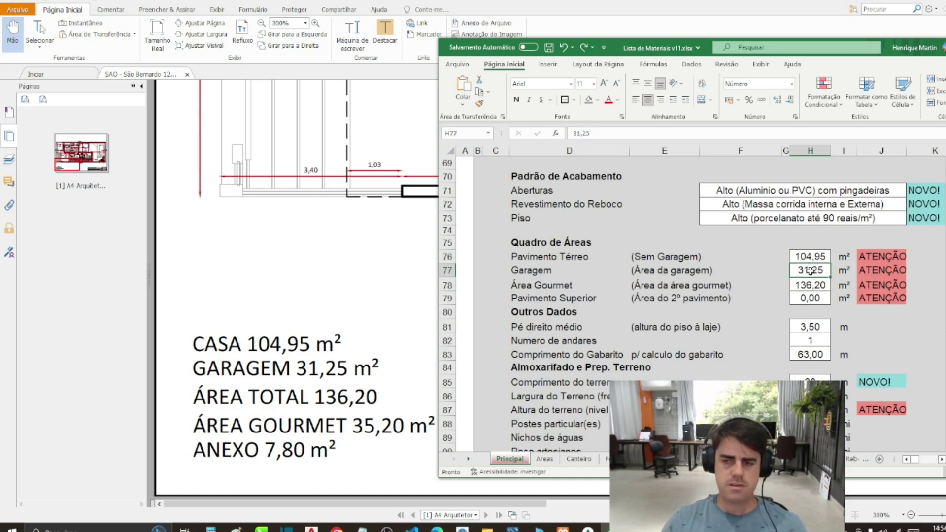
drag(811, 284, 810, 255)
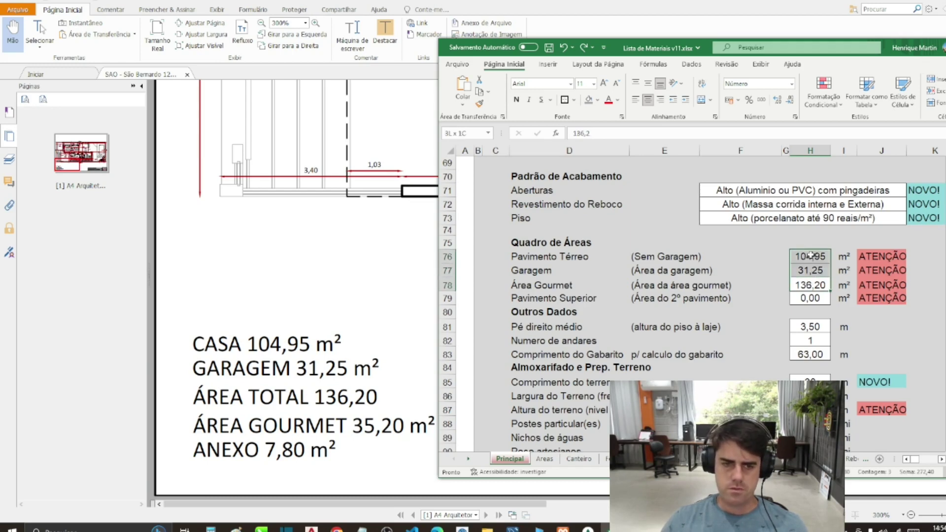
drag(810, 255, 810, 255)
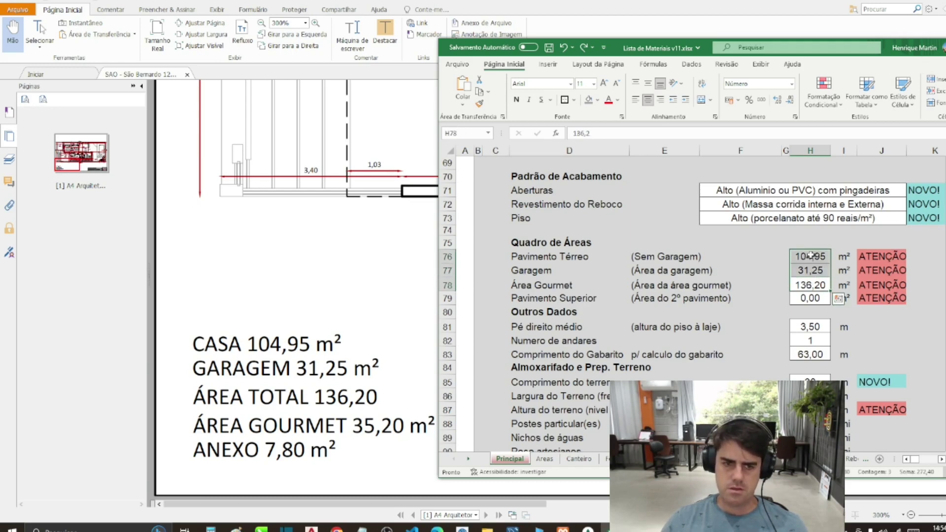
click(811, 255)
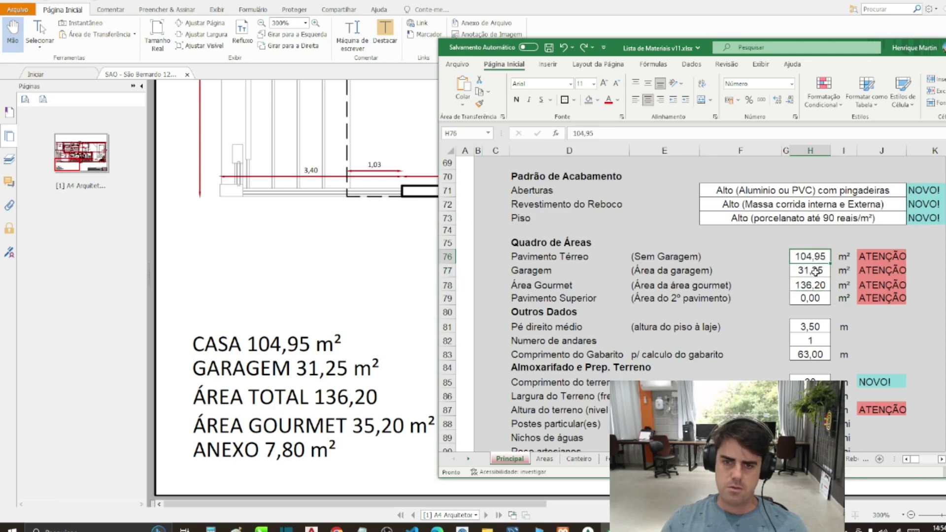
click(816, 271)
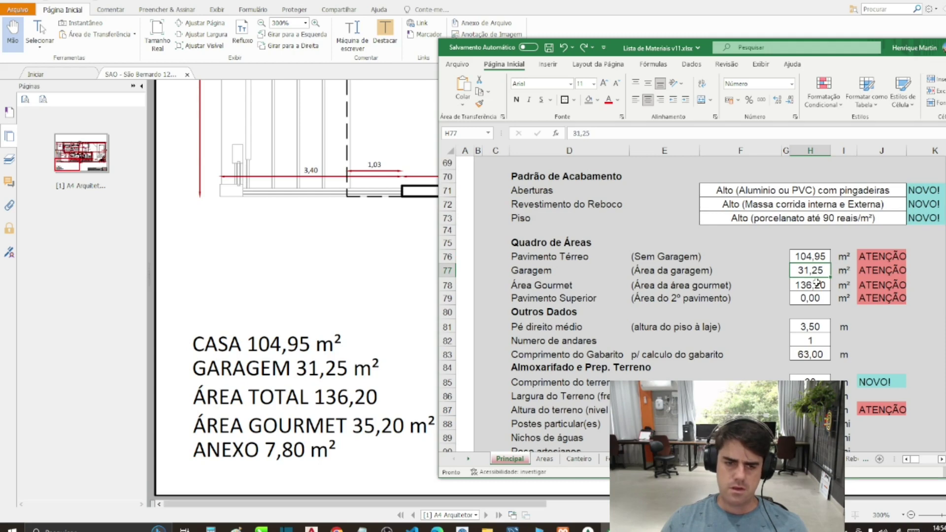
Step: Correct the Área Gourmet area in H78 to 35,20 and check the new total
click(817, 283)
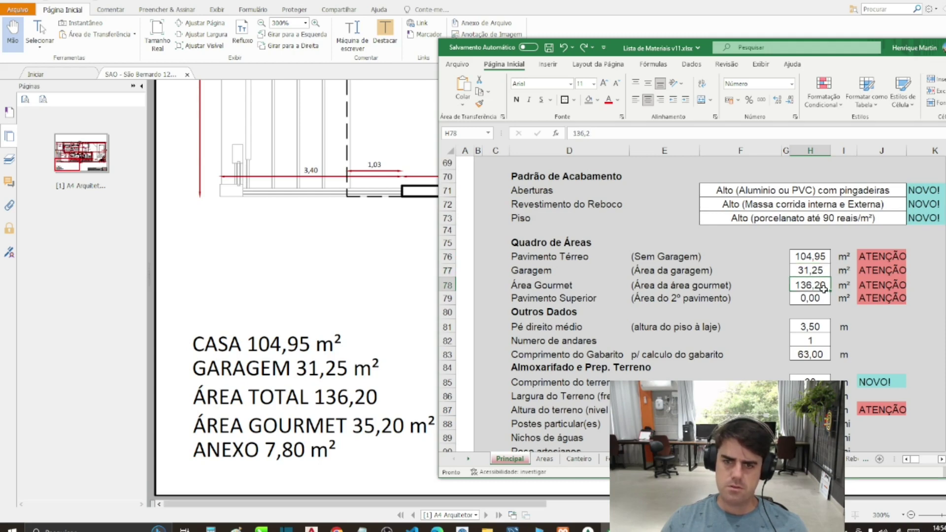
text(35,20)
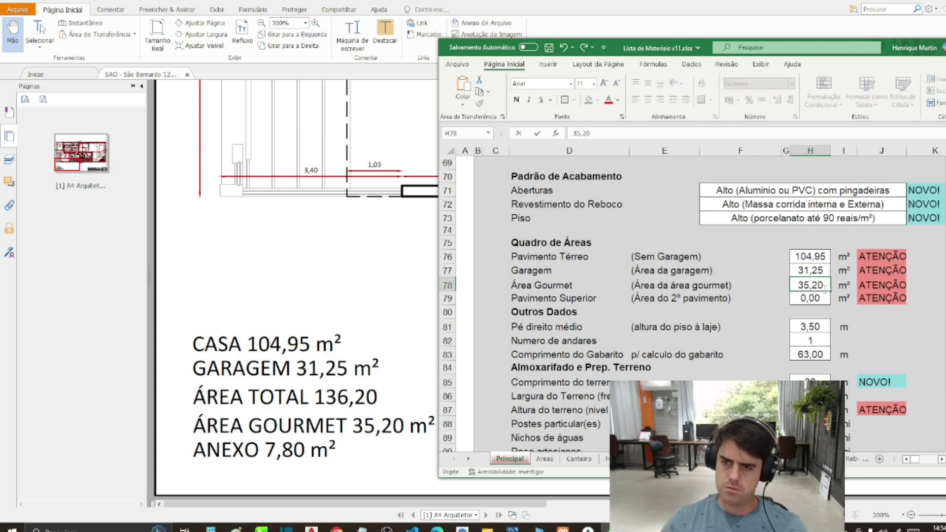
key(Return)
drag(822, 288, 812, 256)
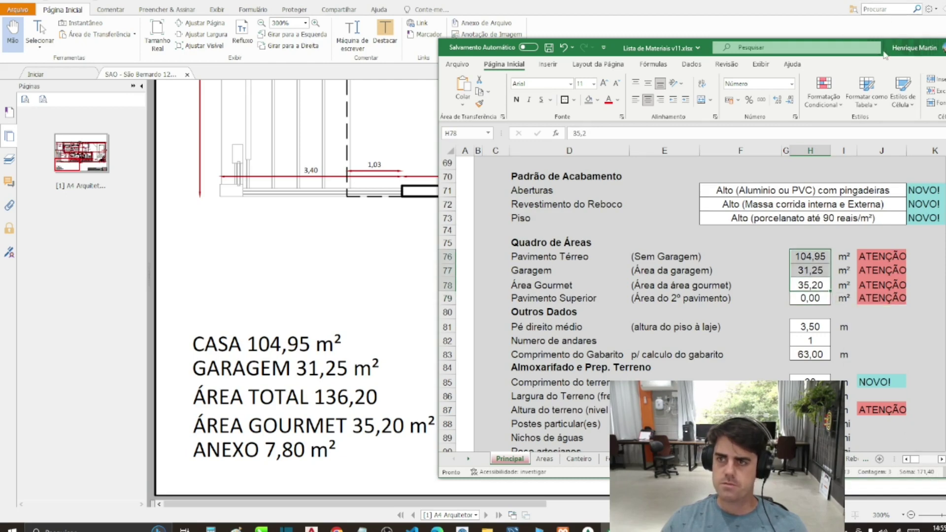
drag(876, 53, 569, 81)
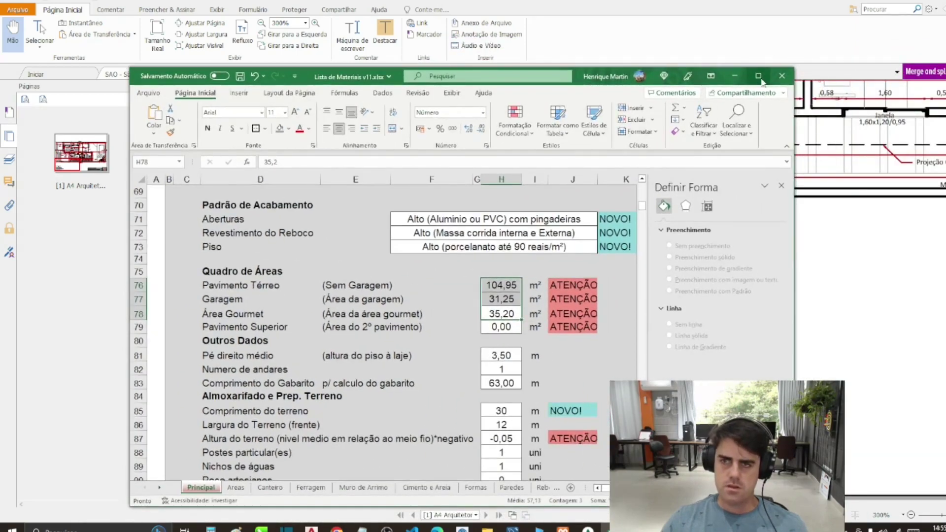
Step: Maximise Excel and check the Outros Dados values Pé direito médio 3,50 and Numero de andares
click(759, 77)
click(372, 262)
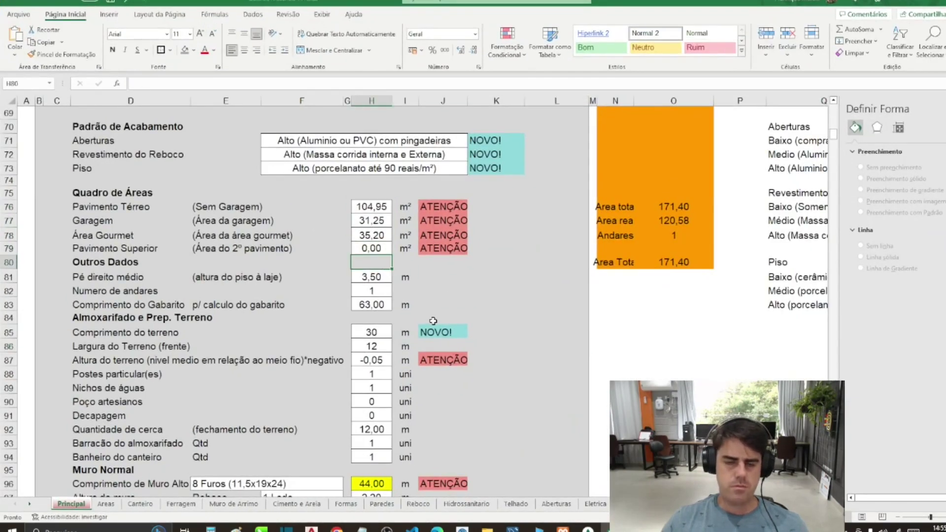
click(123, 278)
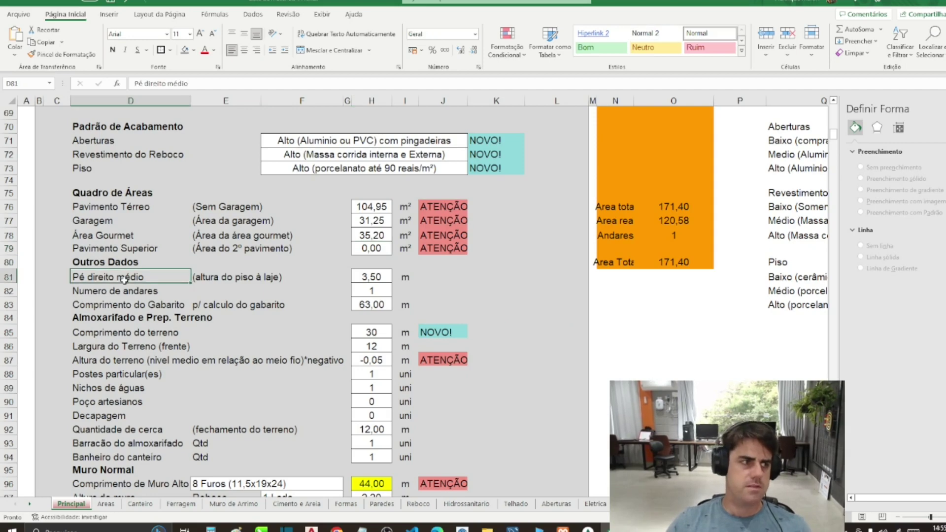
ctrl+scroll(124, 281, up, 1)
ctrl+scroll(124, 281, up, 1)
scroll(483, 312, left, 2)
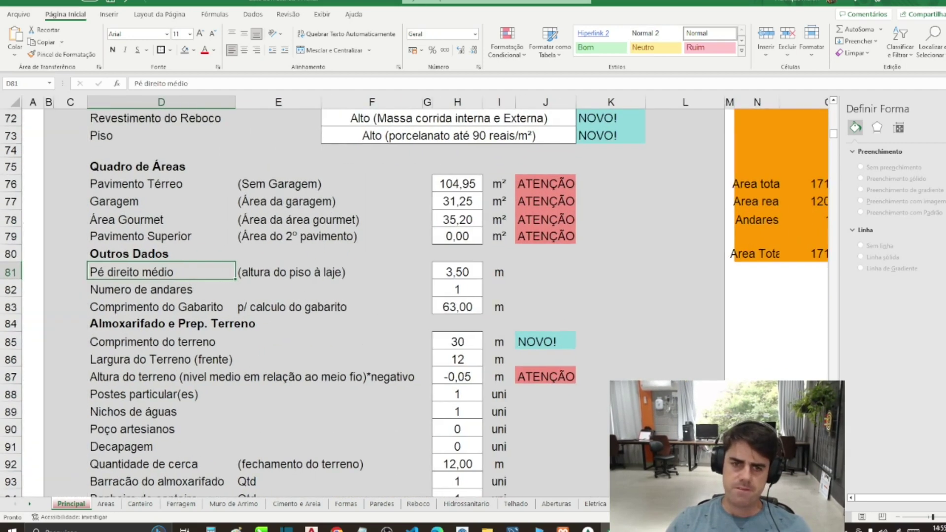
click(463, 269)
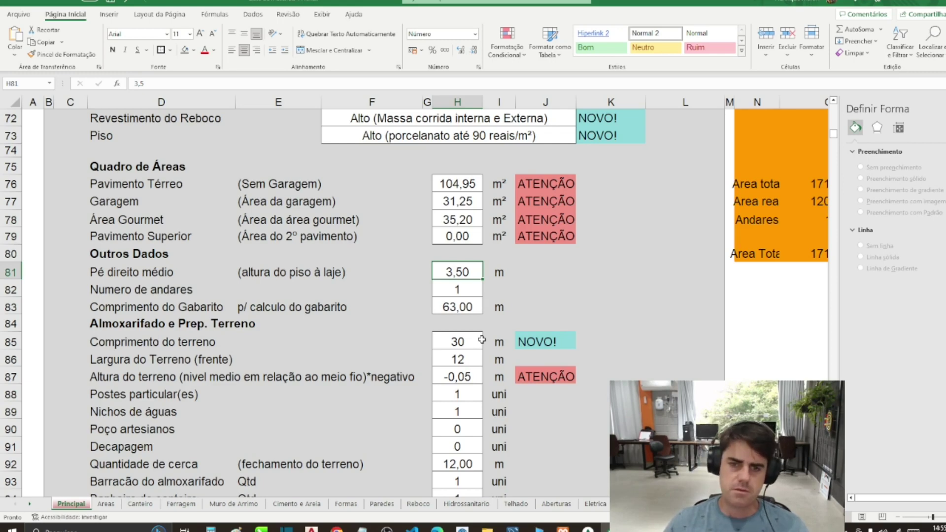
mouse_move(457, 274)
mouse_down()
mouse_move(458, 289)
mouse_move(457, 274)
mouse_up()
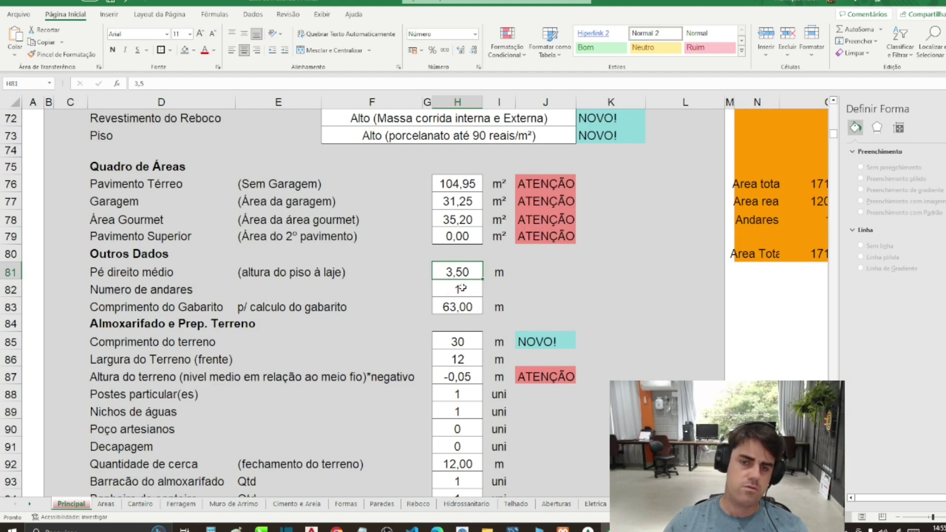
click(461, 287)
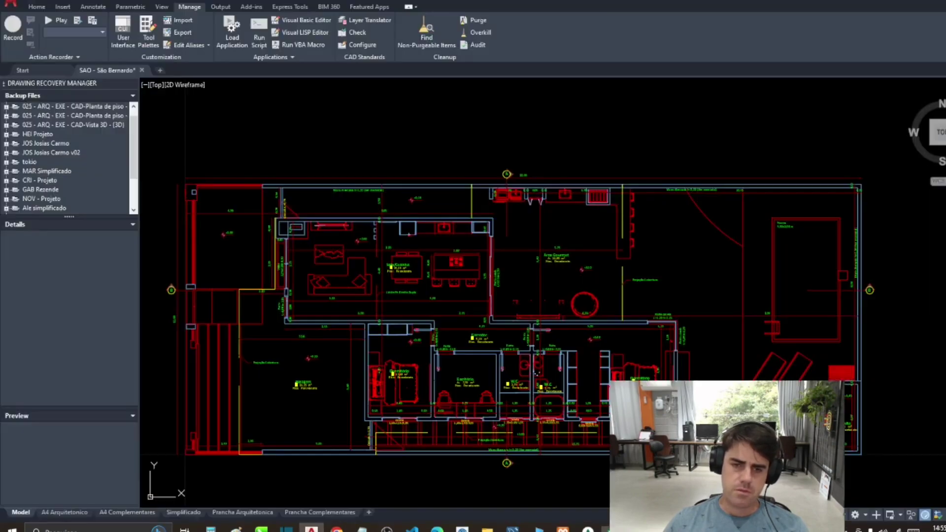
Step: In AutoCAD, make .PL Área the current layer
click(312, 528)
scroll(485, 343, up, 2)
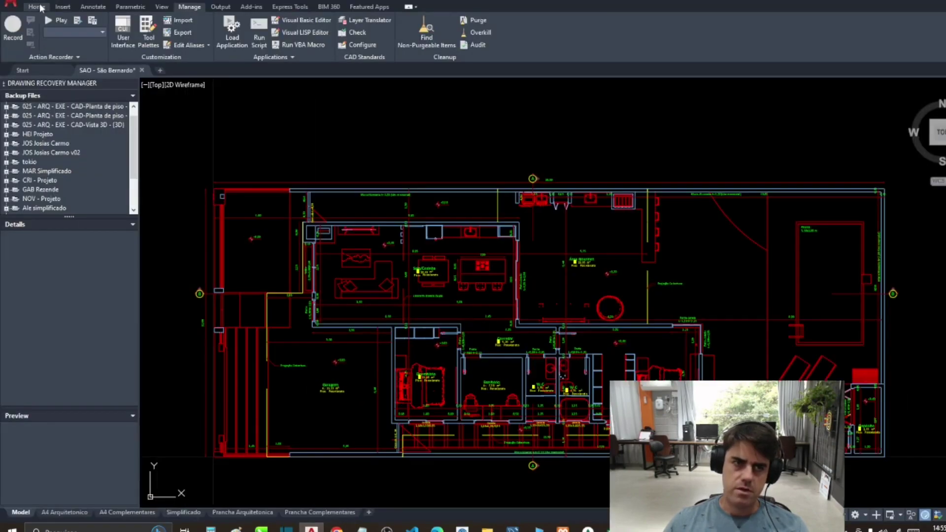
click(37, 6)
click(459, 23)
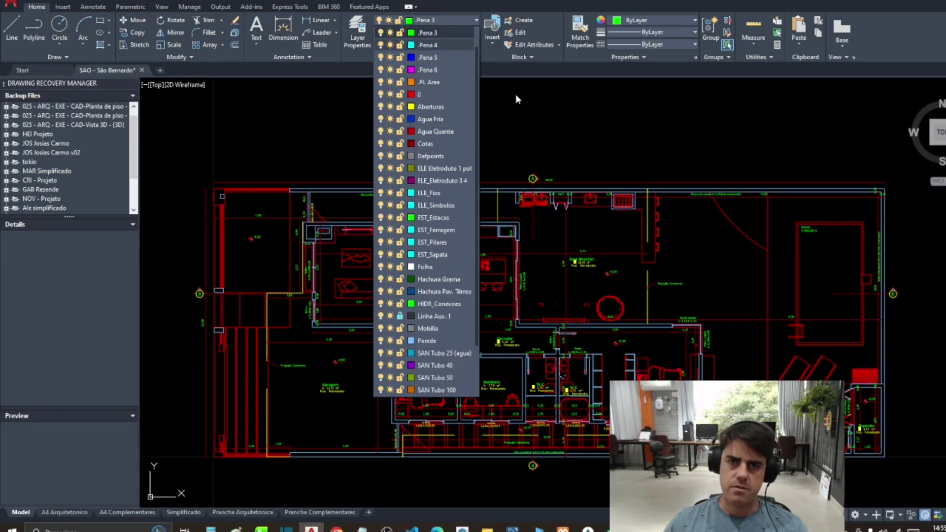
click(430, 84)
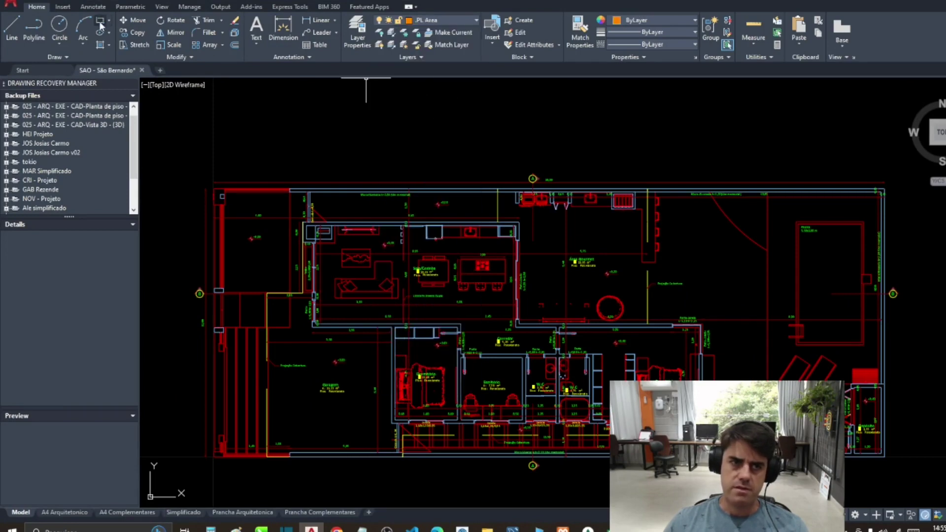
Step: Draw a small rectangle with REC above the house plan
text(rec)
key(Return)
scroll(321, 227, down, 3)
click(352, 152)
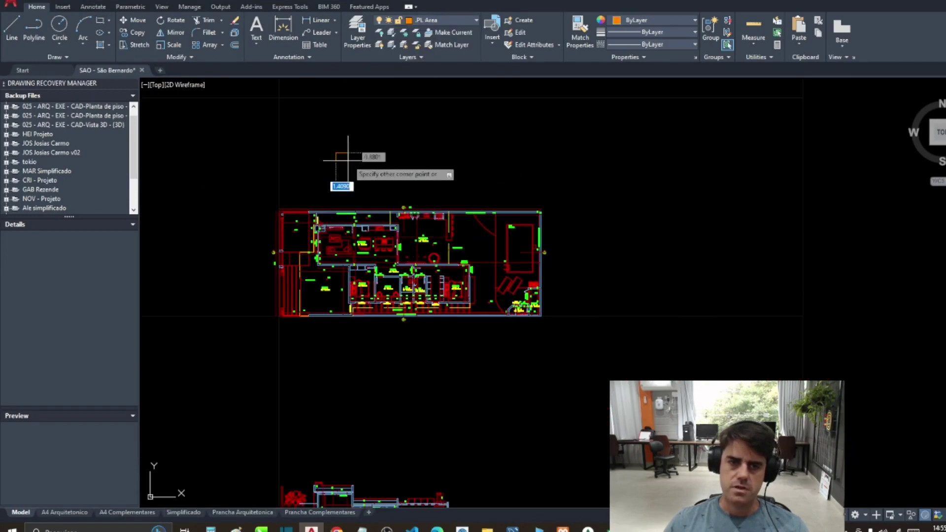
click(335, 163)
Step: Isolate the .PL Área layer by picking the new rectangle
scroll(283, 150, up, 2)
click(390, 33)
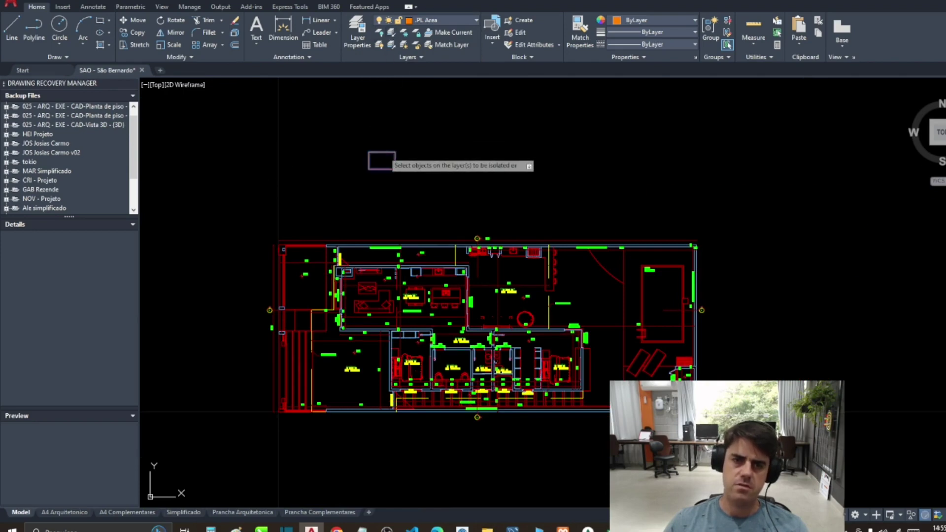
click(379, 153)
key(Return)
Step: Load the 'totlen-soma linhas polilinhas arcos e splines - Copia.lsp' routine via Load Application
scroll(376, 190, up, 5)
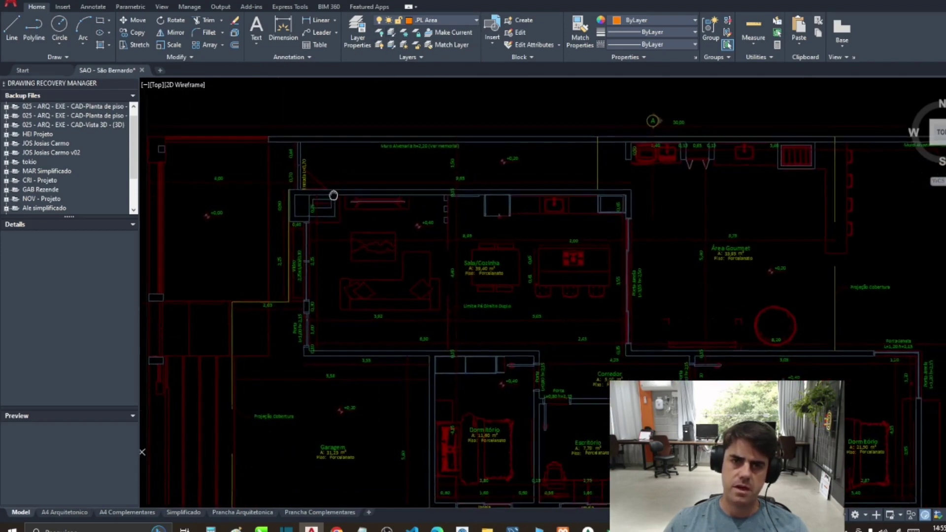
scroll(333, 195, down, 5)
click(192, 7)
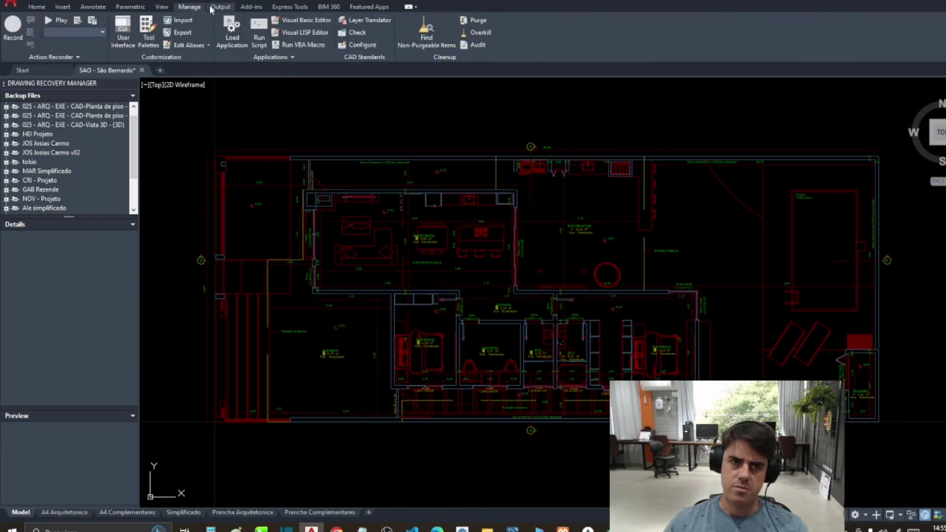
click(211, 9)
click(197, 11)
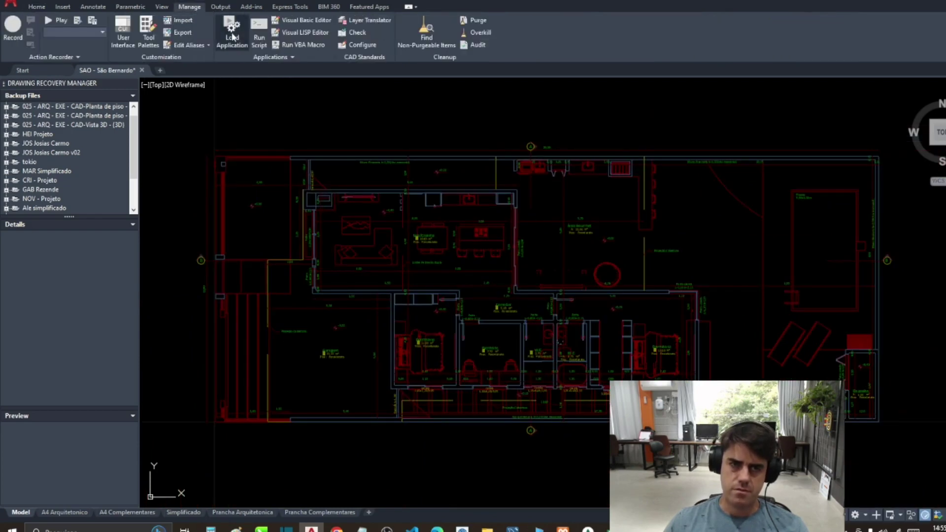
click(234, 38)
click(417, 212)
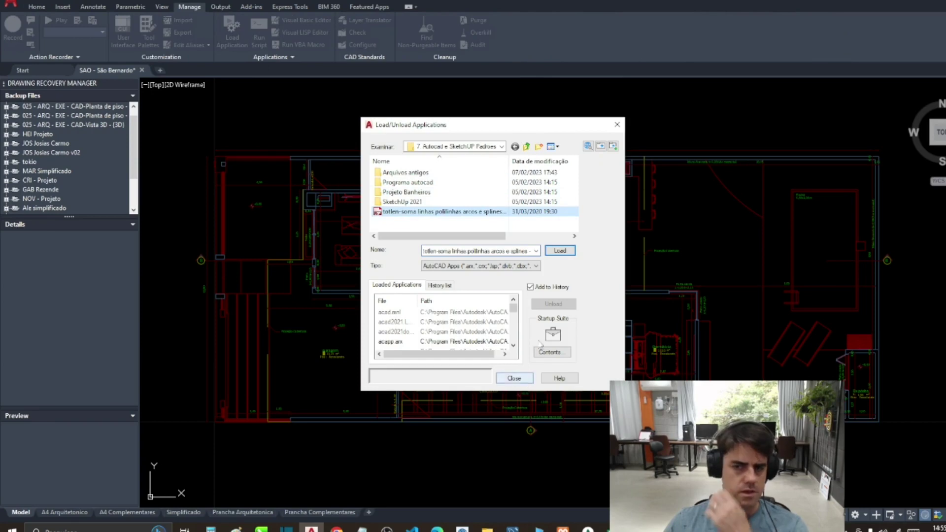
key(Return)
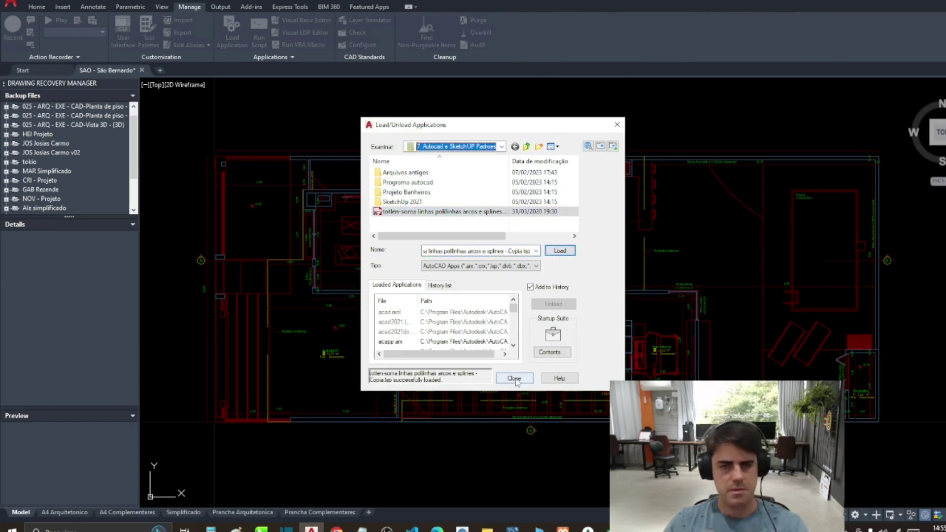
click(514, 379)
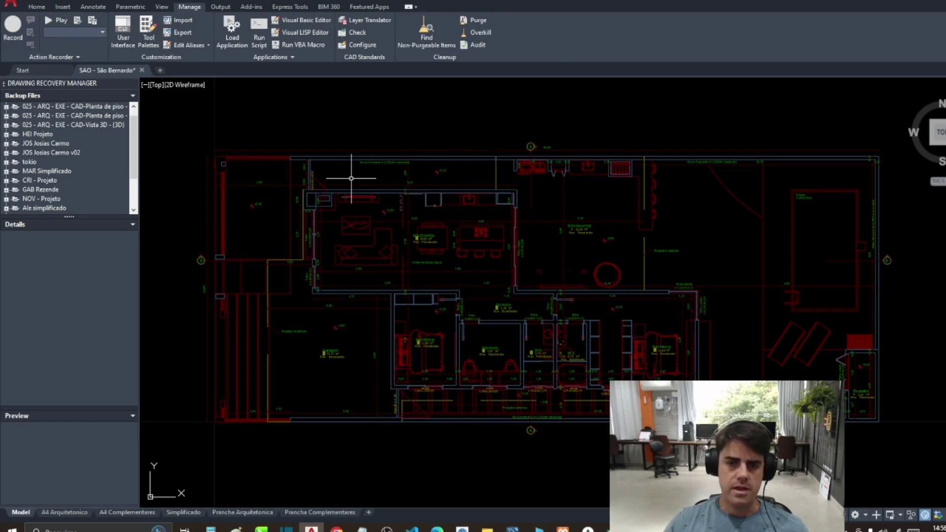
drag(348, 186, 363, 187)
Step: Draw a closed polyline rectangle around the plan's outer corners
click(42, 7)
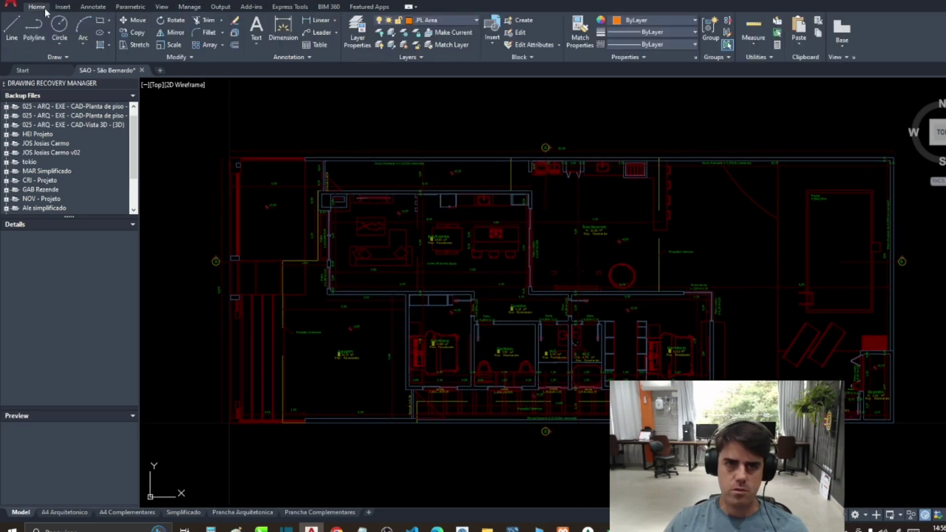
text(pl)
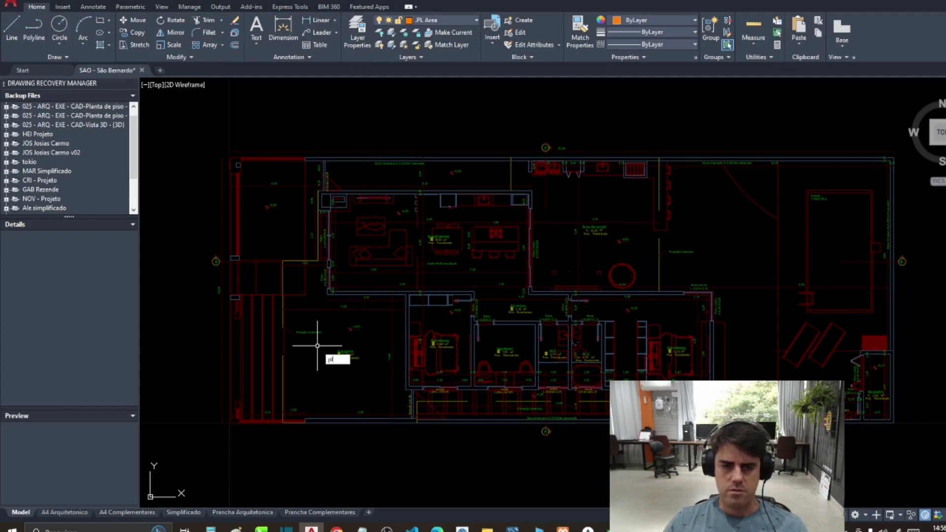
key(Return)
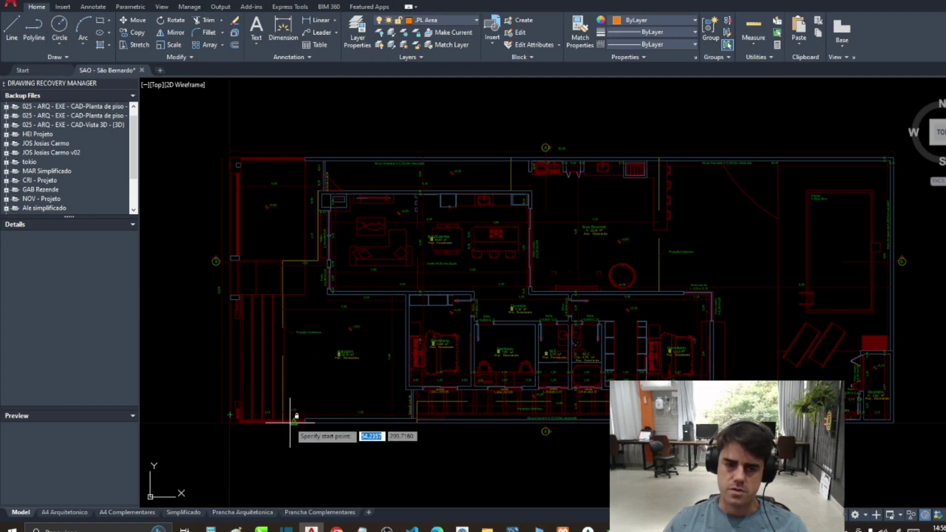
click(294, 422)
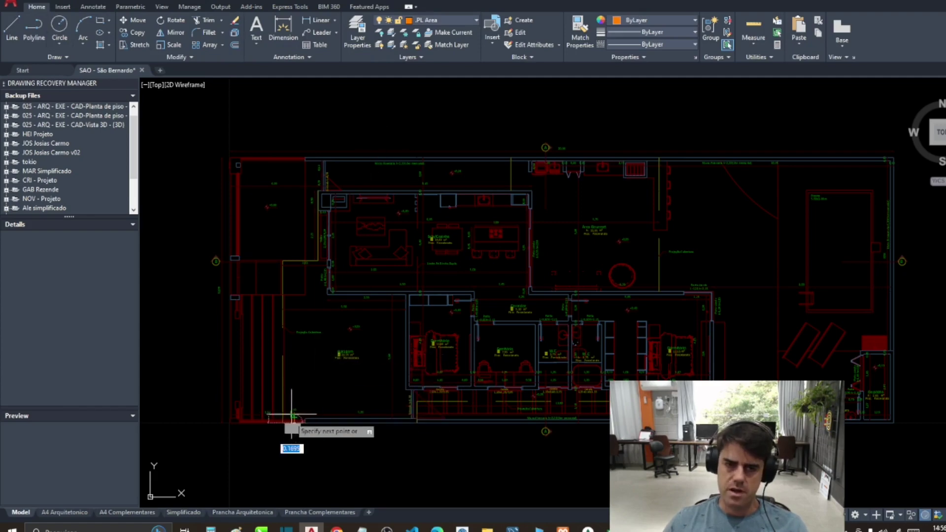
click(295, 157)
click(736, 158)
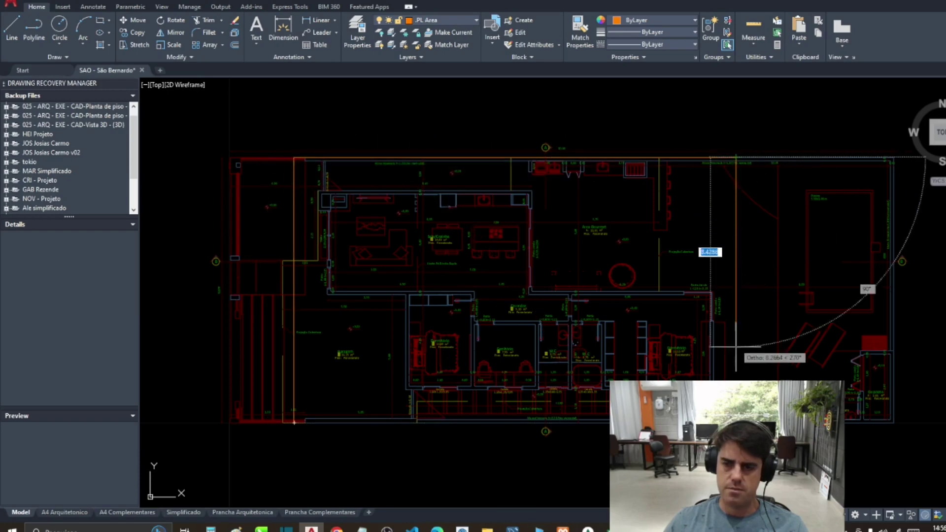
click(736, 422)
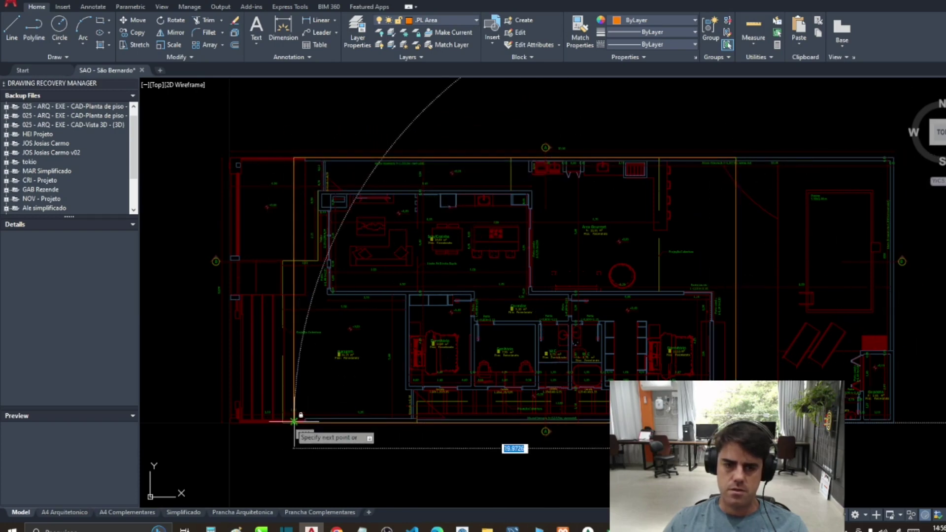
click(293, 422)
Step: Move the outline to the right of the plan
scroll(305, 247, down, 3)
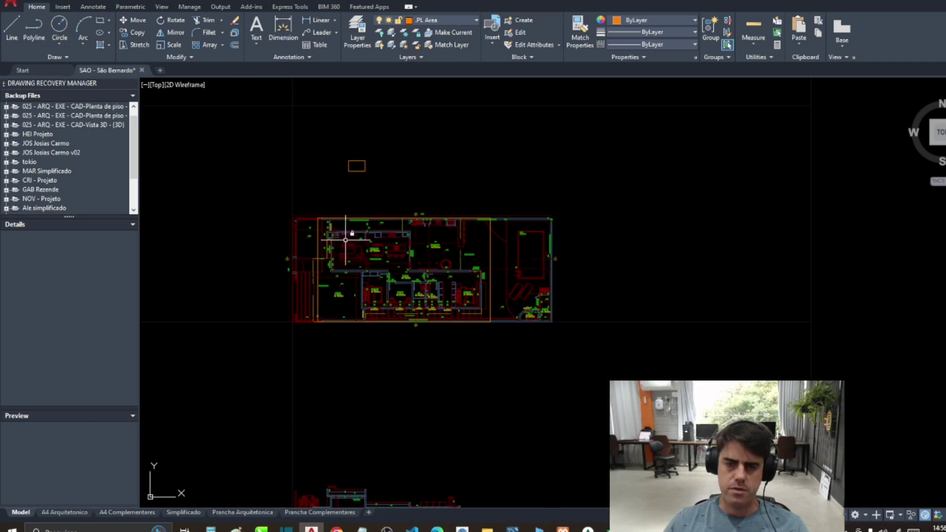
click(302, 204)
click(524, 363)
scroll(447, 367, down, 4)
key(Return)
click(406, 381)
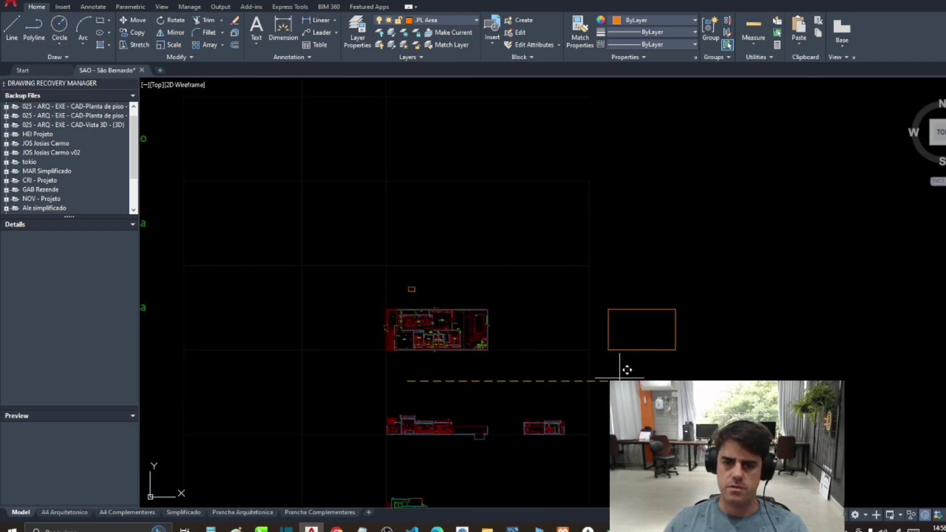
click(629, 370)
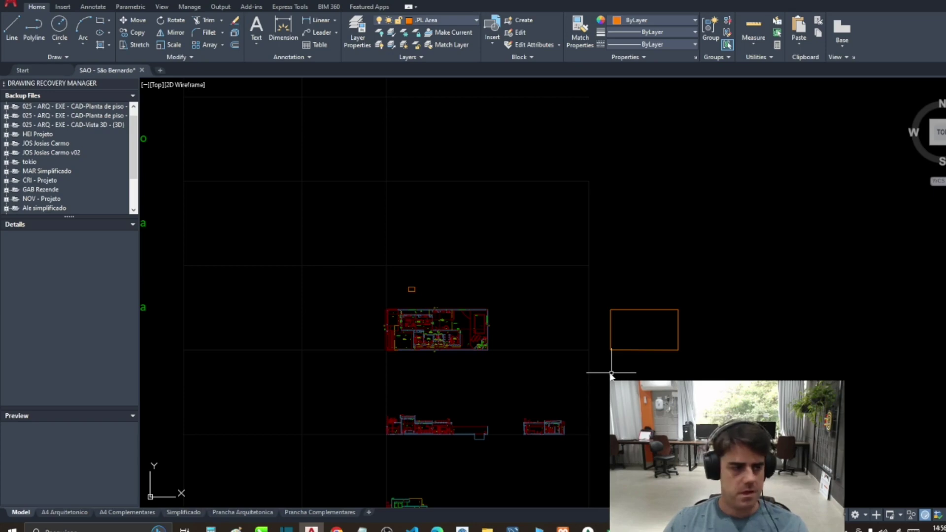
Step: Measure the outline with TOTLEN, getting a total length of 63.95, then return to Excel
scroll(572, 348, up, 2)
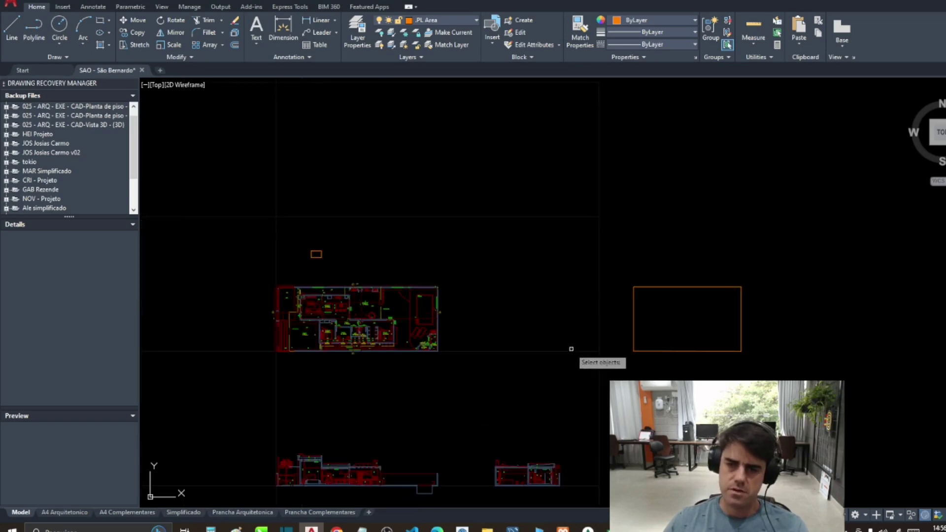
click(623, 251)
click(782, 368)
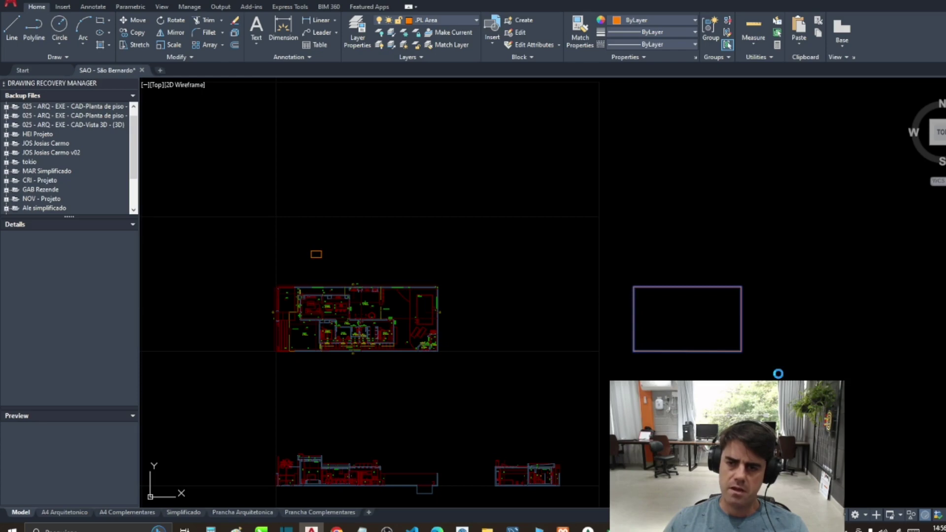
key(Return)
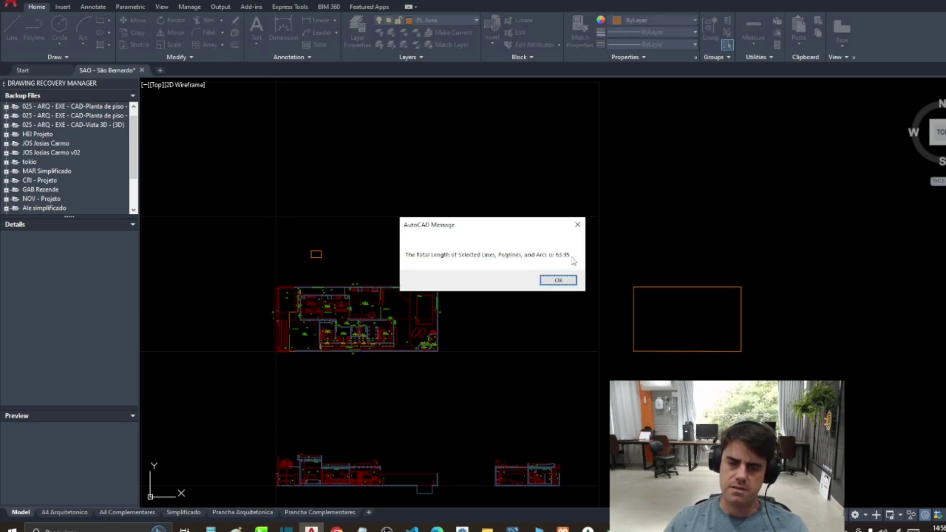
click(561, 280)
scroll(251, 290, up, 4)
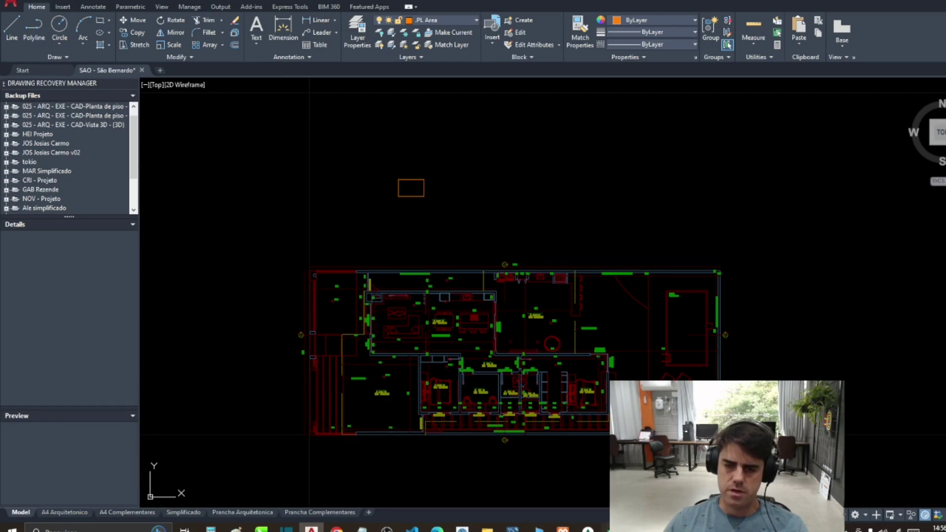
key(alt+Tab)
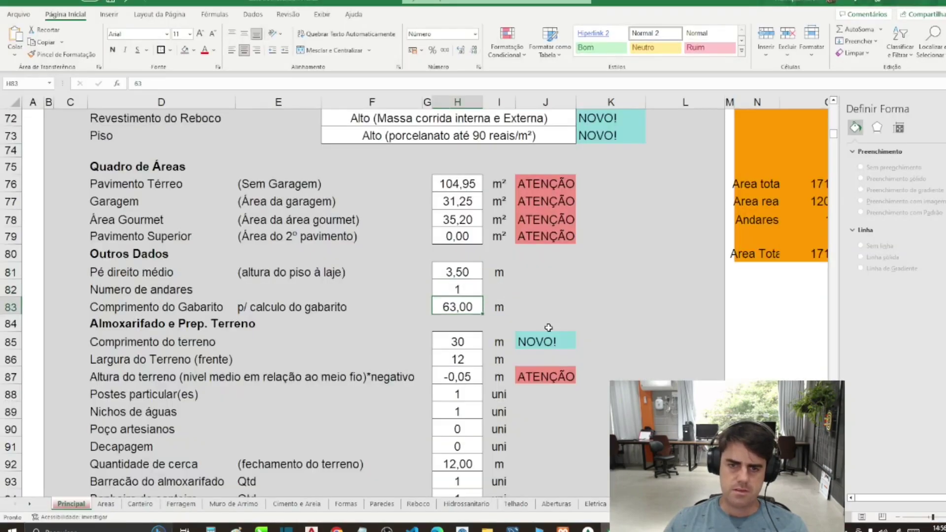
Step: Enter 64 in H83 for Comprimento do Gabarito and check terrain length 30 and width 12
text(64)
key(Return)
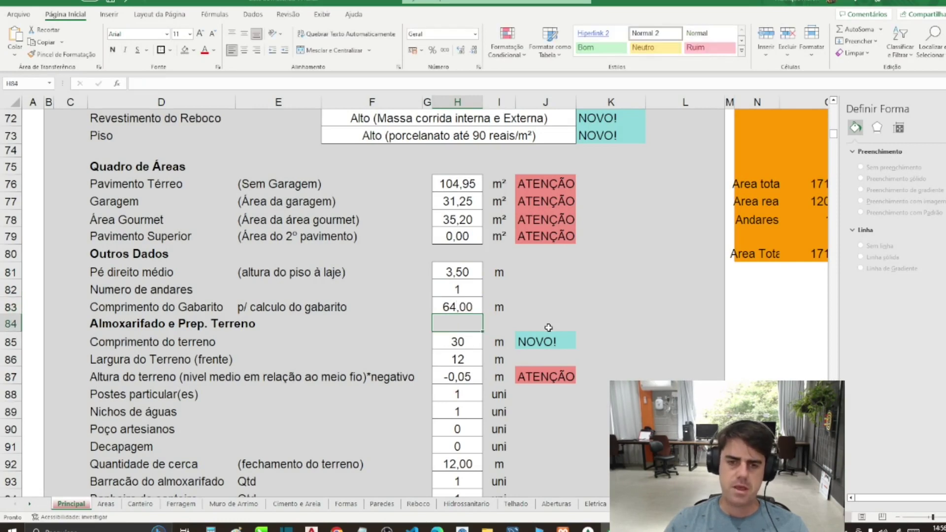
key(Return)
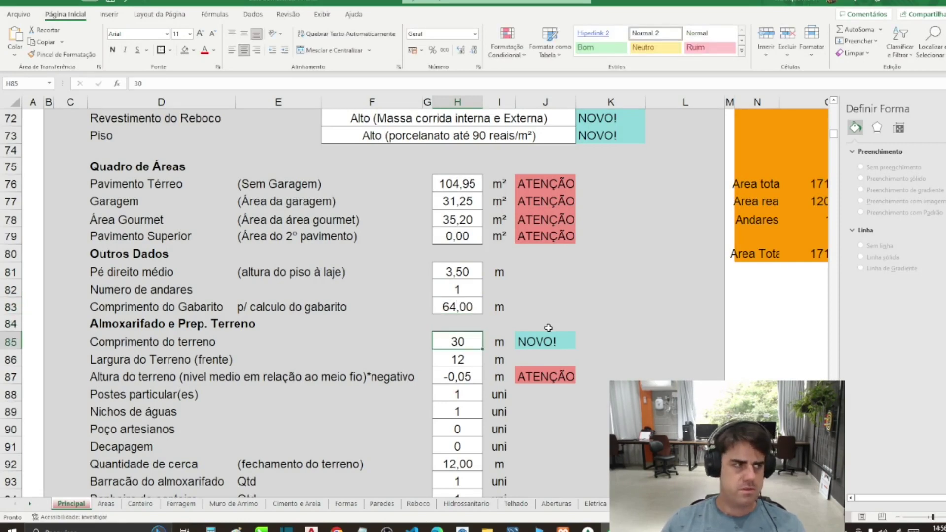
scroll(531, 331, down, 1)
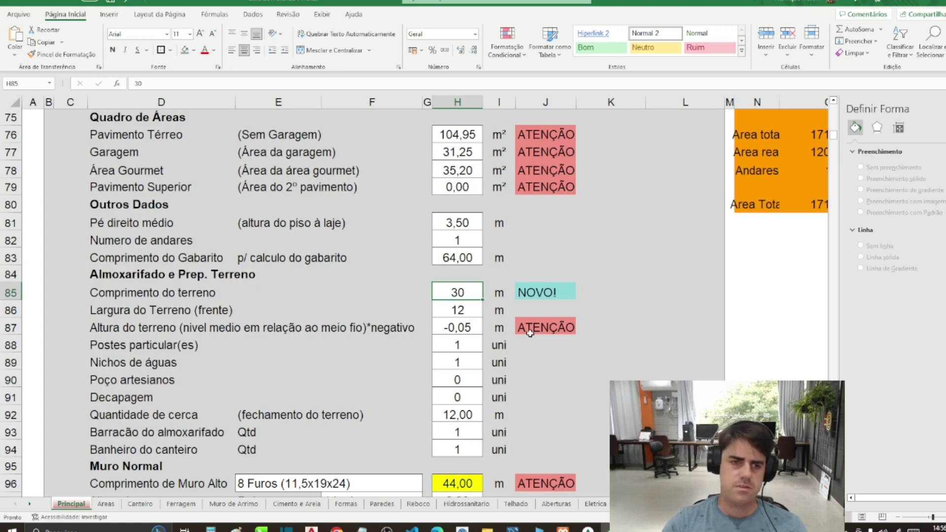
click(464, 309)
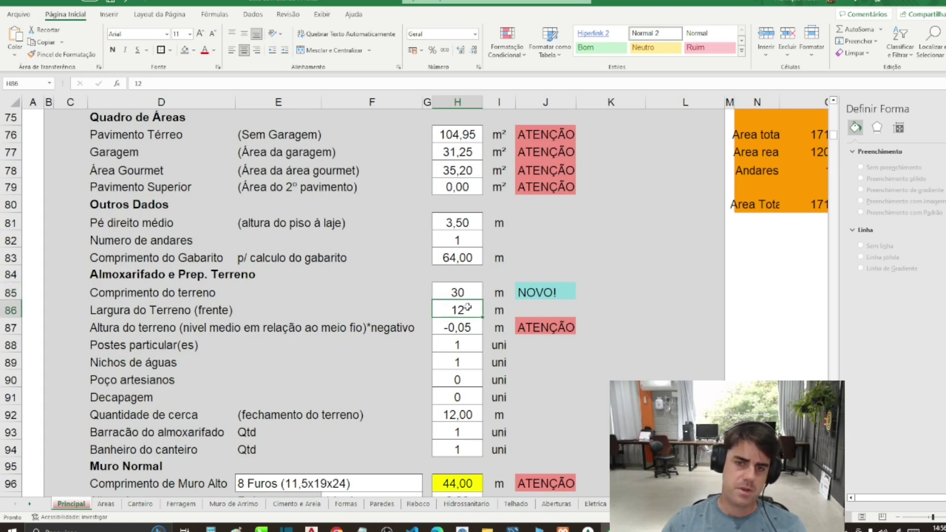
click(459, 291)
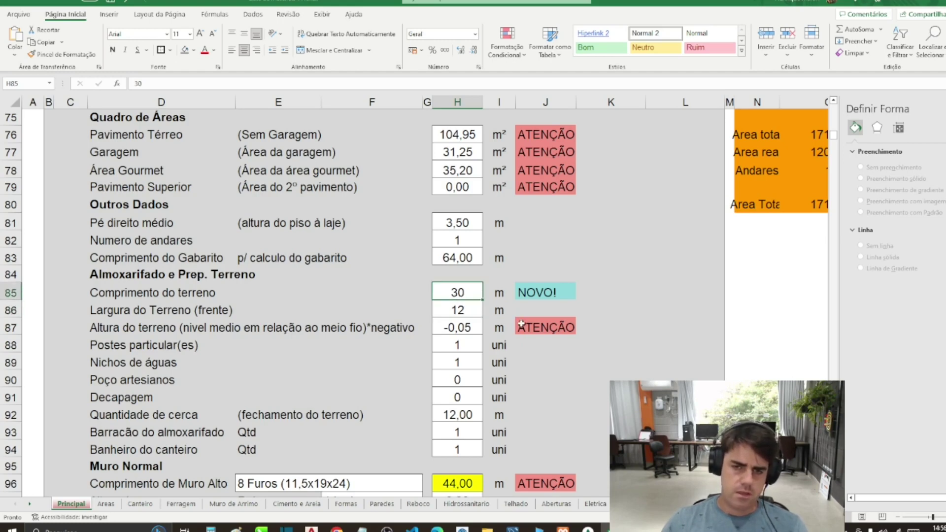
click(472, 304)
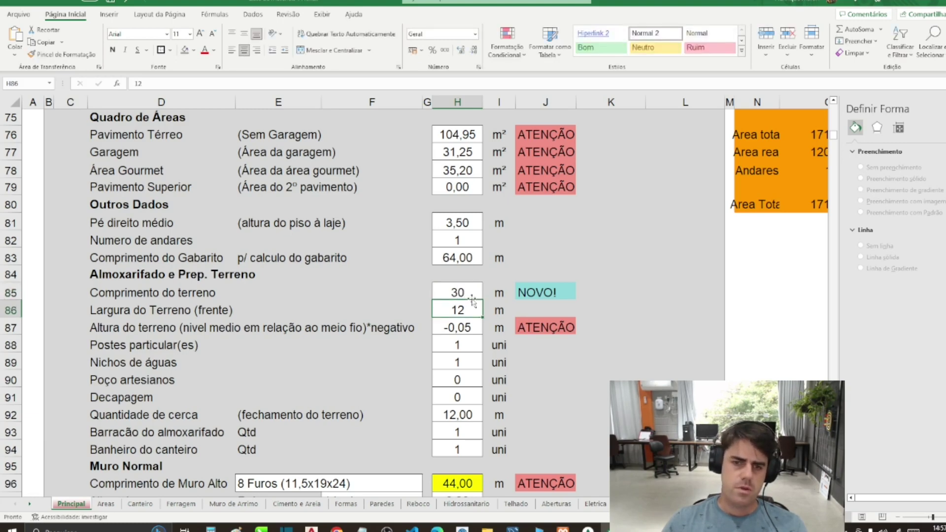
Step: Clear the terrain values H85 to H94 and the foundation values
drag(461, 292, 461, 450)
key(Delete)
scroll(462, 357, down, 6)
scroll(458, 246, down, 3)
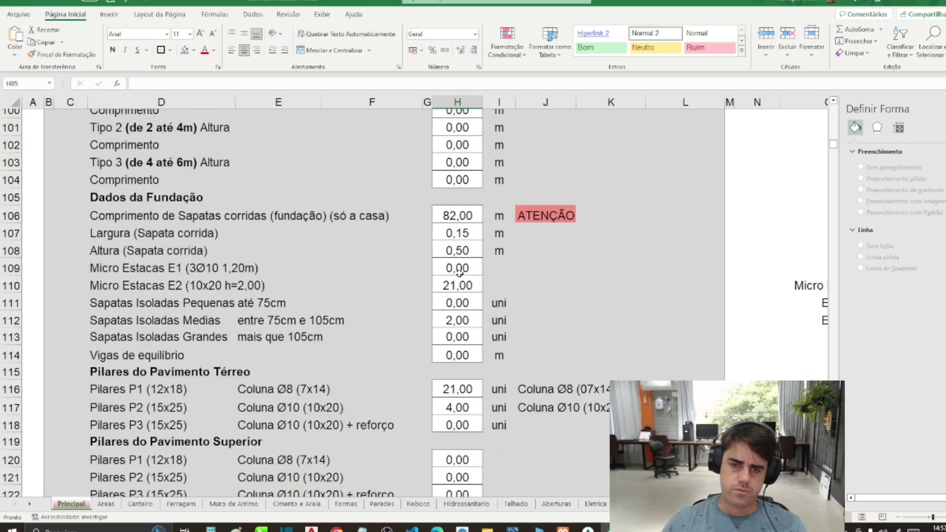
drag(462, 217, 460, 354)
key(Delete)
Step: Clear the ground-floor pillar counts and the upper-floor values H120 to H136
drag(458, 389, 458, 424)
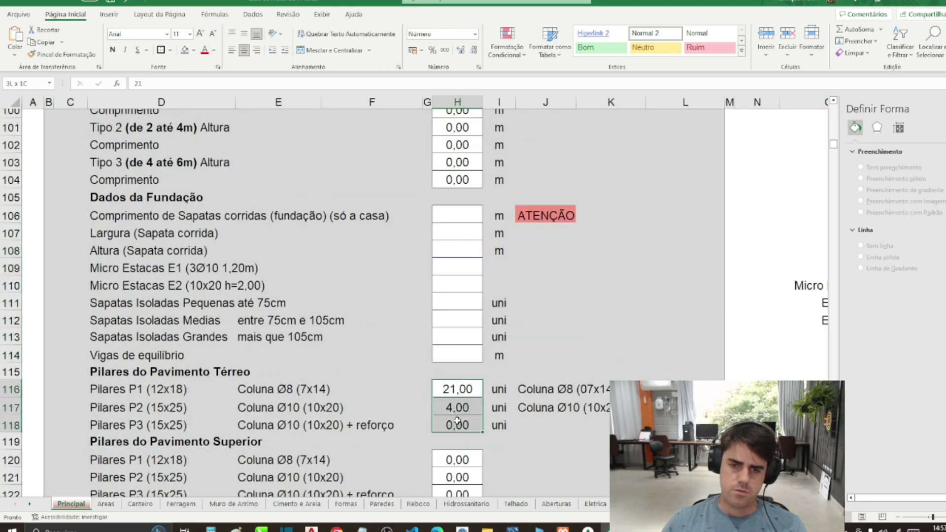
key(Delete)
scroll(457, 385, down, 4)
scroll(458, 385, down, 1)
drag(457, 213, 462, 461)
right_click(487, 530)
click(457, 188)
key(Delete)
Step: Clear the slab and beam values in H142 to H153
scroll(462, 394, down, 5)
drag(457, 324, 457, 482)
key(Delete)
scroll(471, 356, down, 5)
drag(462, 251, 459, 270)
key(Delete)
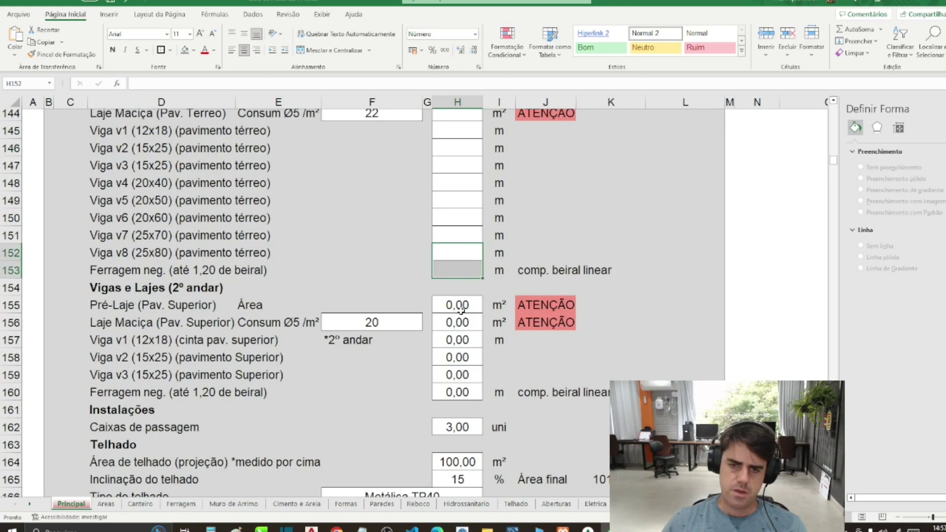
Step: Clear the Caixas de passagem count and the second-floor slab and beam values in H155 to H160
scroll(459, 330, down, 3)
click(457, 279)
key(Delete)
drag(458, 315, 458, 332)
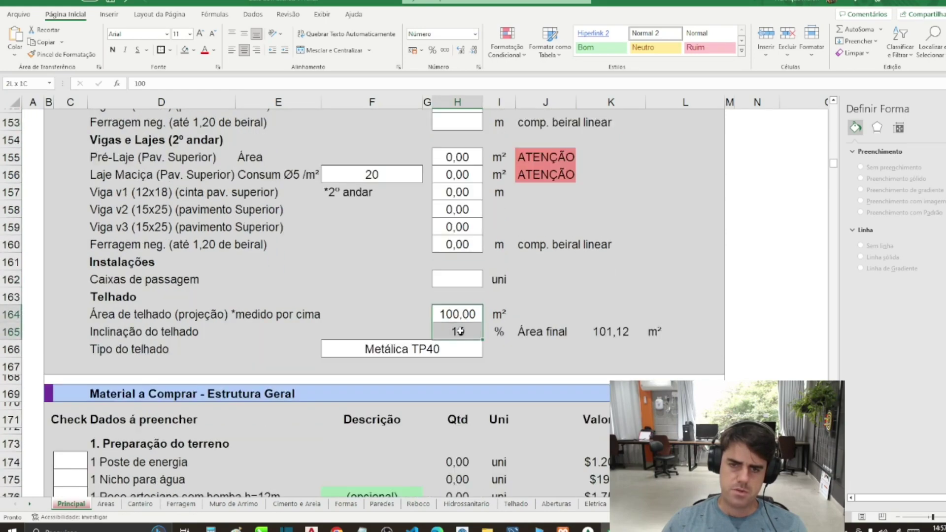
drag(466, 256, 453, 161)
key(Delete)
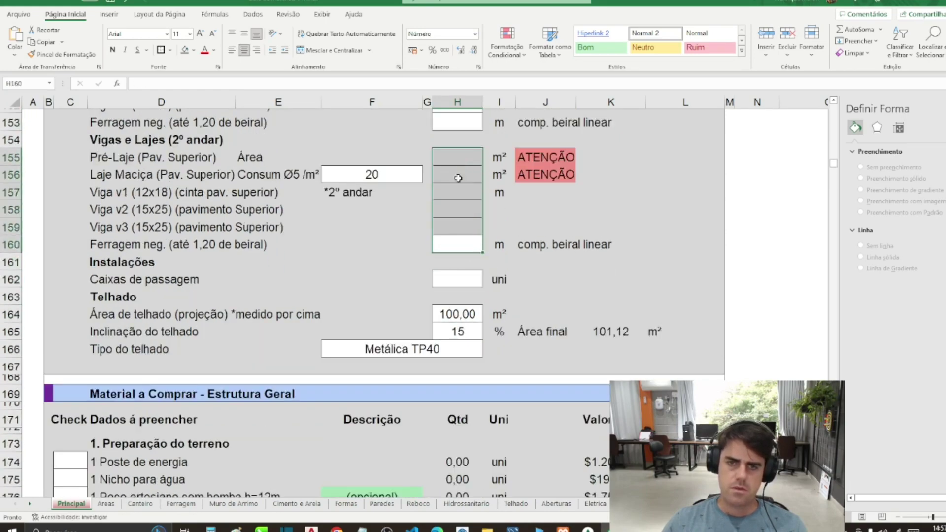
click(456, 227)
scroll(448, 256, up, 6)
scroll(445, 269, up, 19)
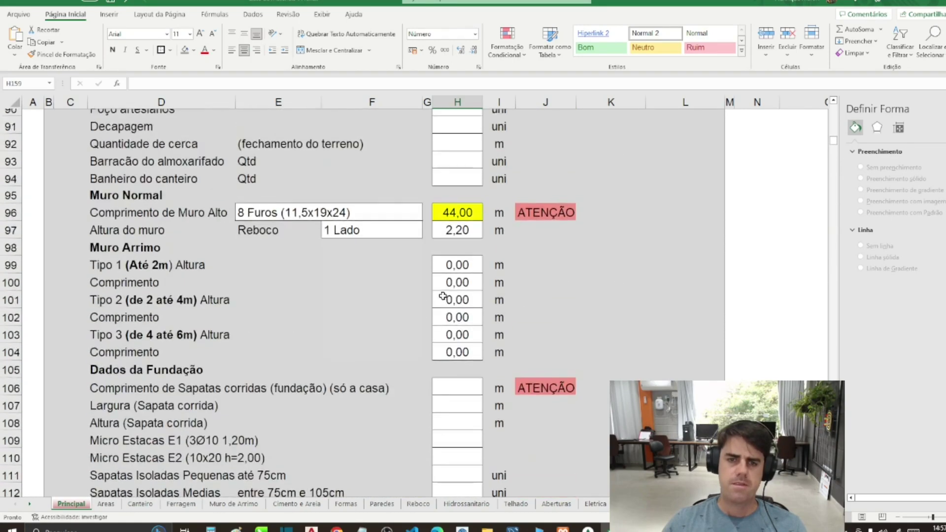
scroll(443, 295, up, 3)
scroll(445, 315, down, 2)
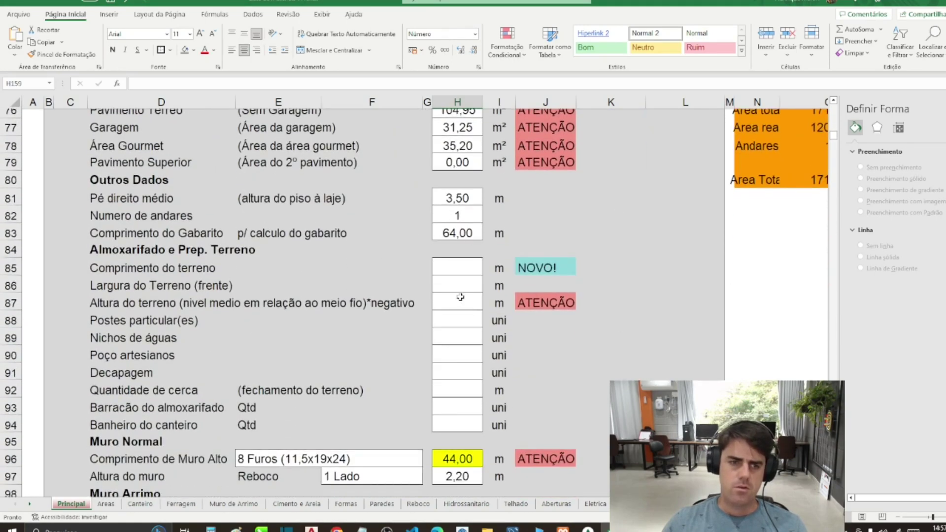
Step: Enter terrain length 30 in H85 and frontage 12 in H86
click(466, 266)
text(30)
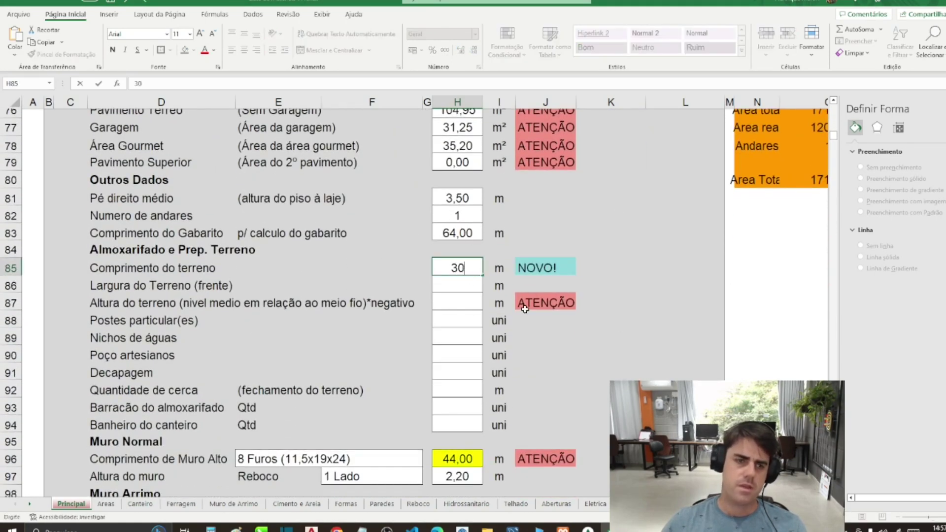
key(Return)
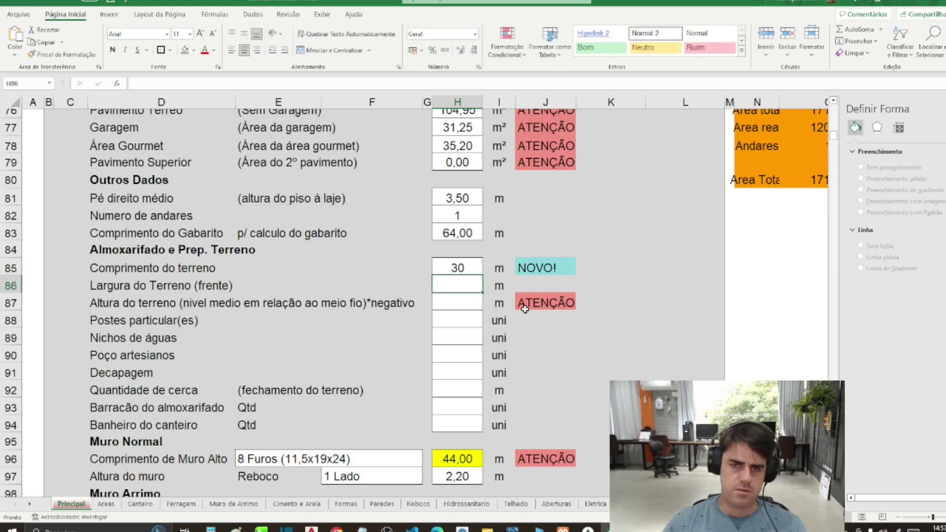
text(12)
key(Return)
key(Up)
key(Up)
key(Down)
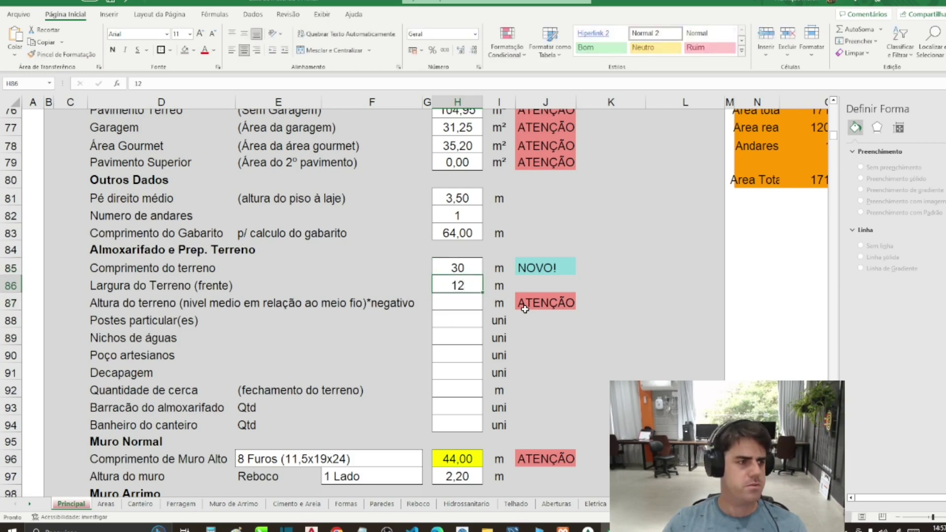
key(Up)
key(Down)
key(Up)
key(Down)
key(Down)
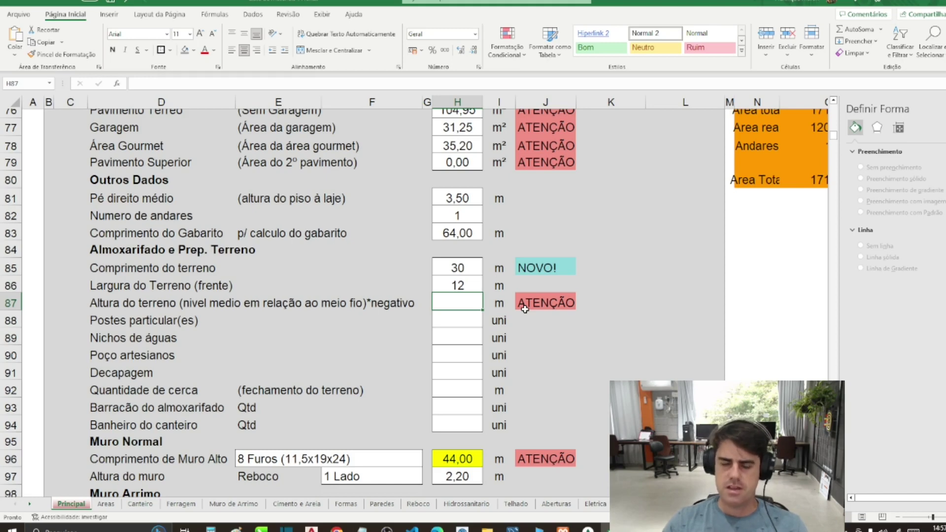
Step: Set the terrain height in H87 to -0,05, correcting an interim -0,2 entry
text(0)
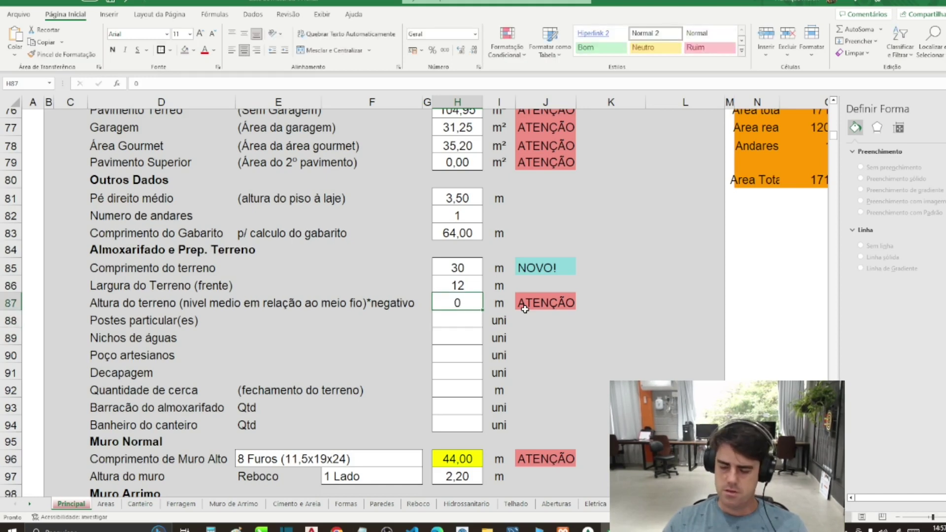
text(-0,05)
key(Return)
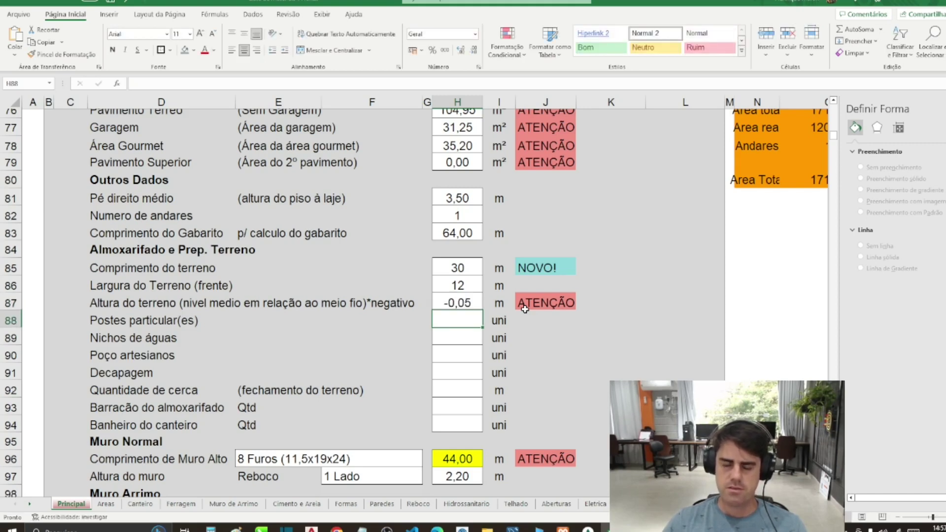
key(Up)
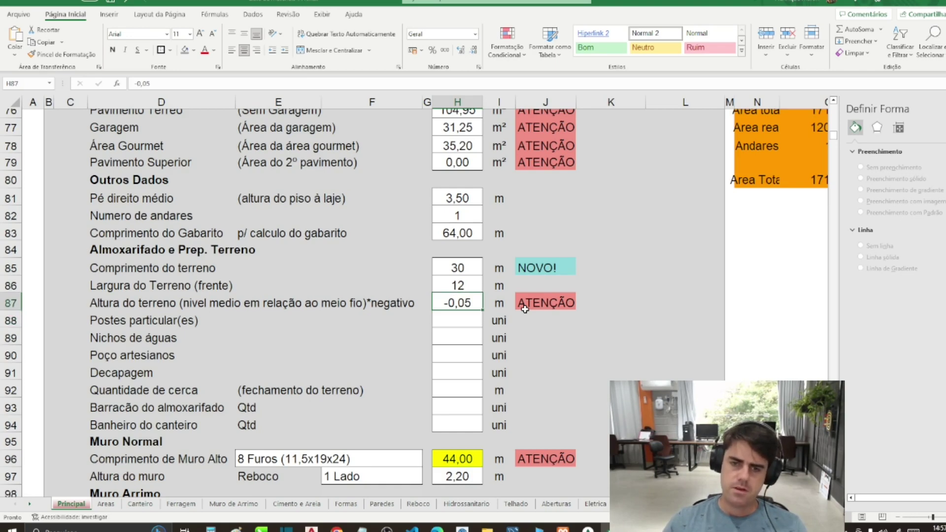
text(-20)
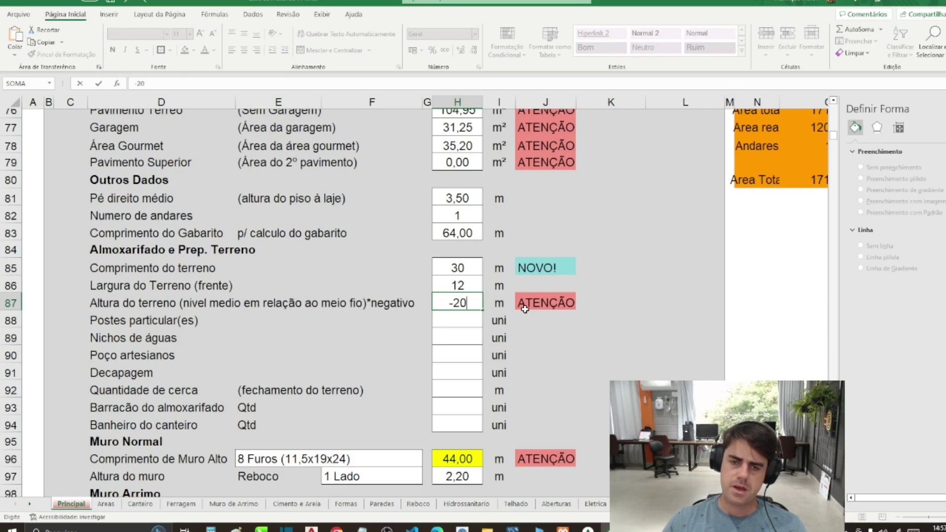
key(BackSpace)
key(BackSpace)
text(0,20)
key(Return)
key(Up)
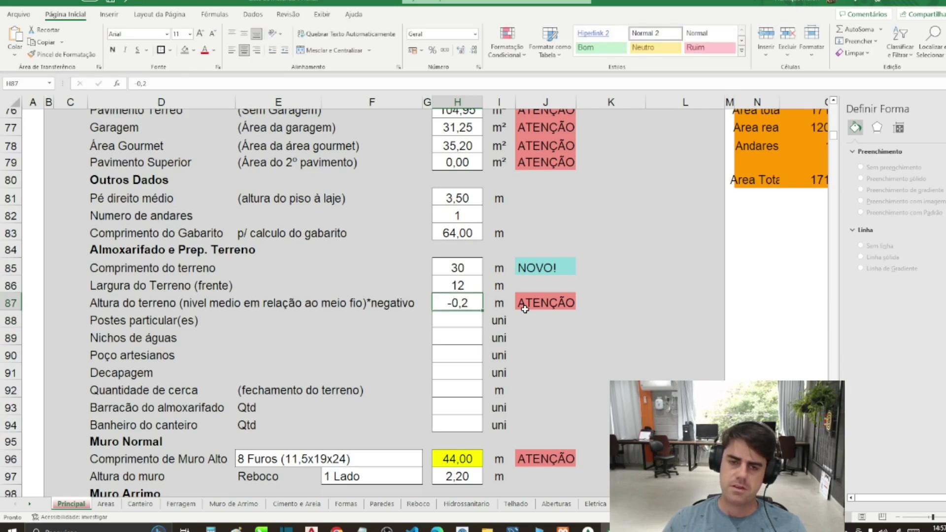
text(-0,05)
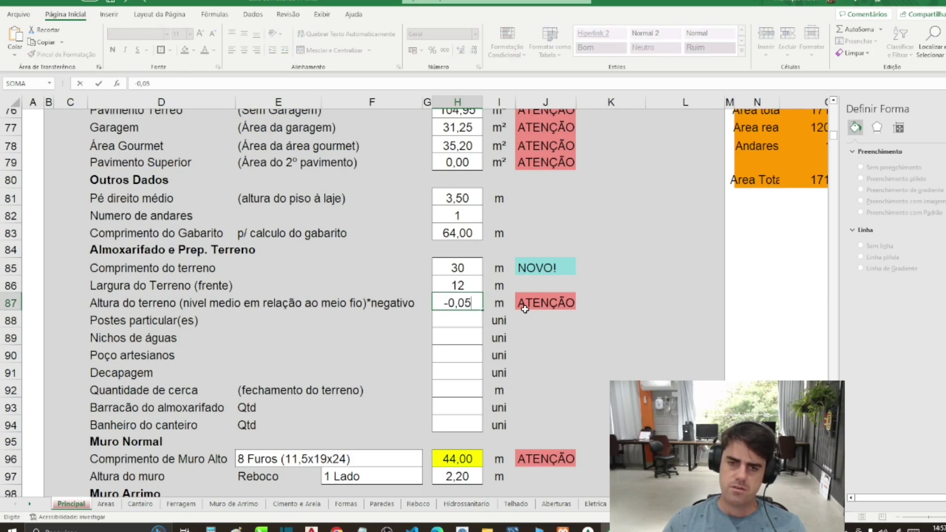
key(Return)
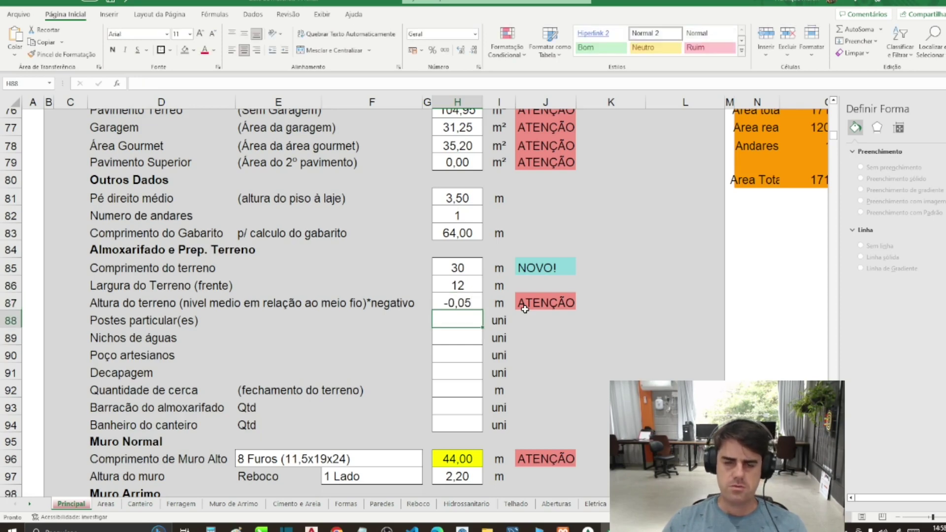
Step: Enter 1 pole, 1 water niche, 0 artesian wells and 1 Decapagem
text(1)
key(Return)
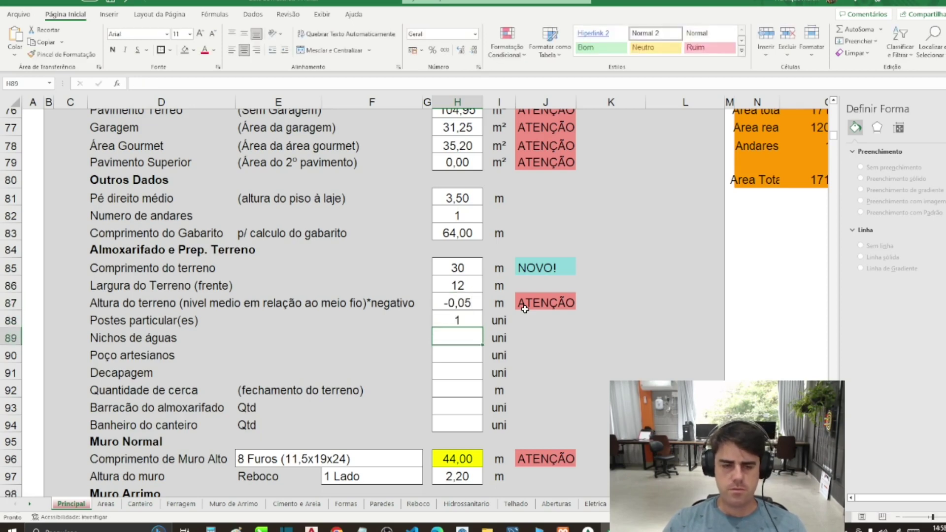
text(1)
key(Return)
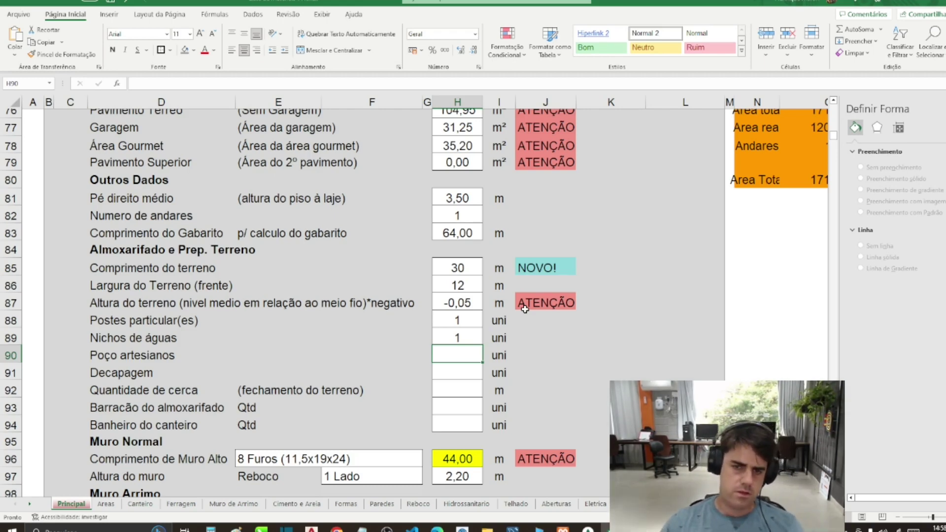
text(0)
key(Return)
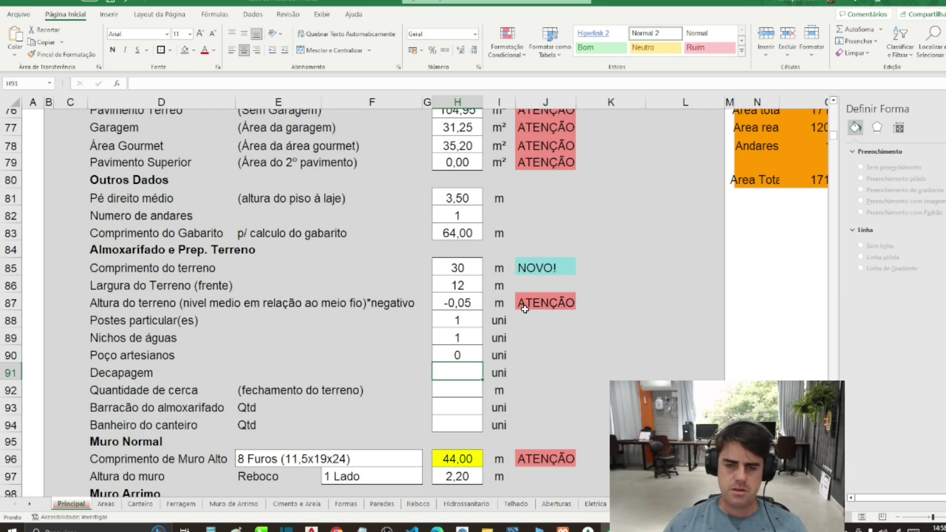
scroll(525, 309, down, 1)
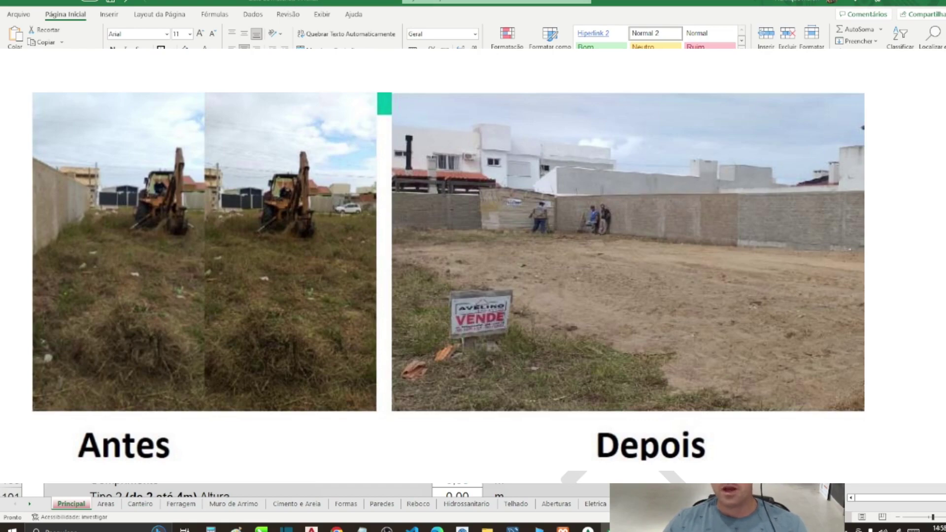
text(=)
key(Return)
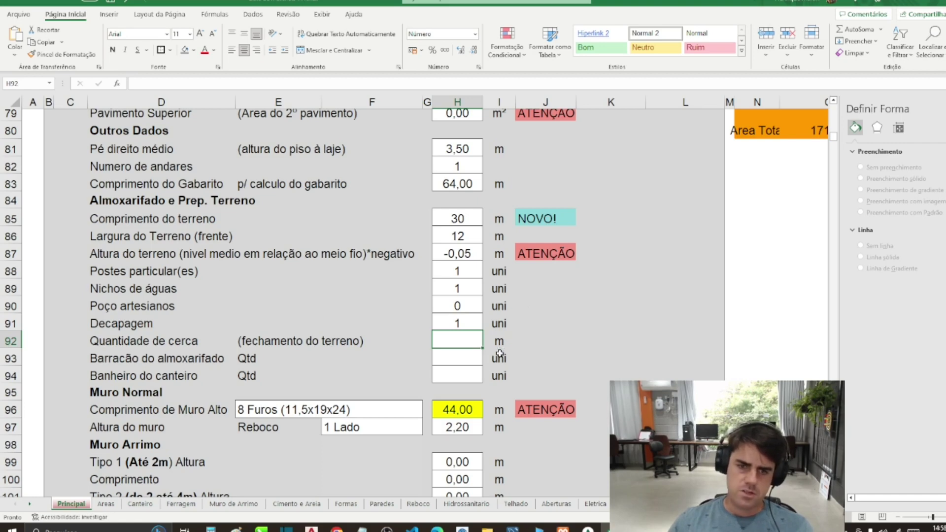
click(450, 360)
click(460, 341)
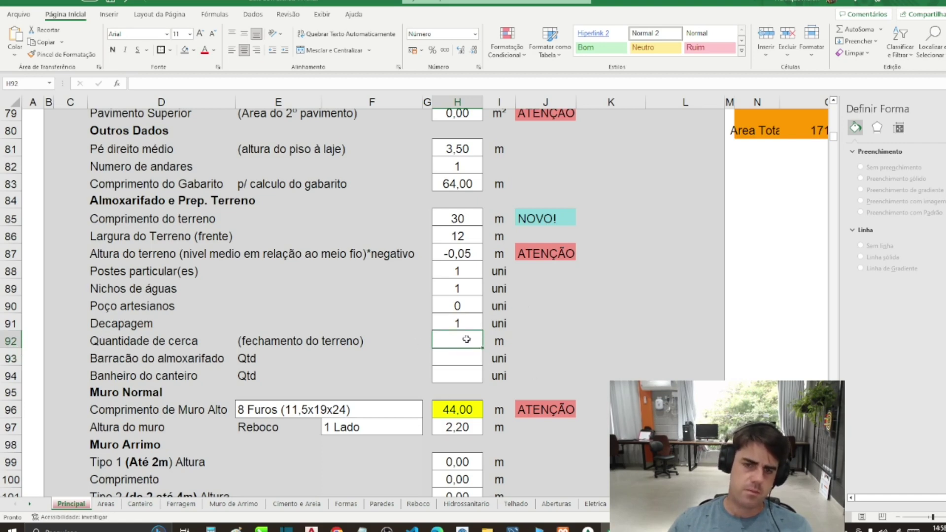
mouse_move(468, 341)
mouse_down()
mouse_move(460, 357)
mouse_move(463, 342)
mouse_up()
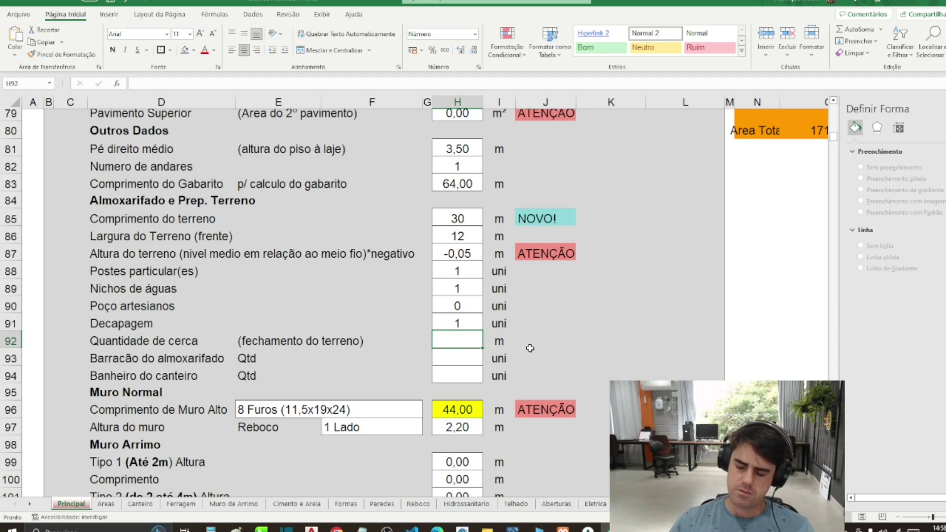
Step: Enter a Quantidade de cerca of 14
text(14)
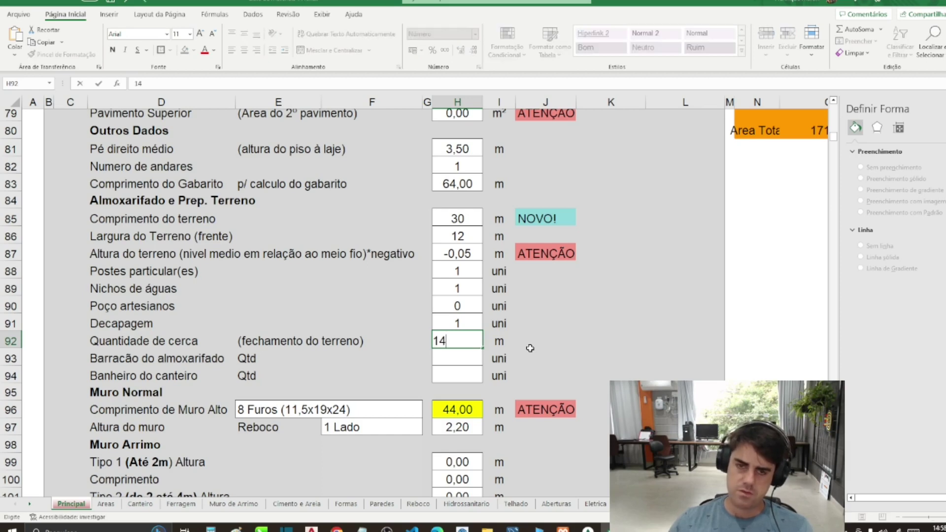
key(Return)
scroll(529, 348, down, 1)
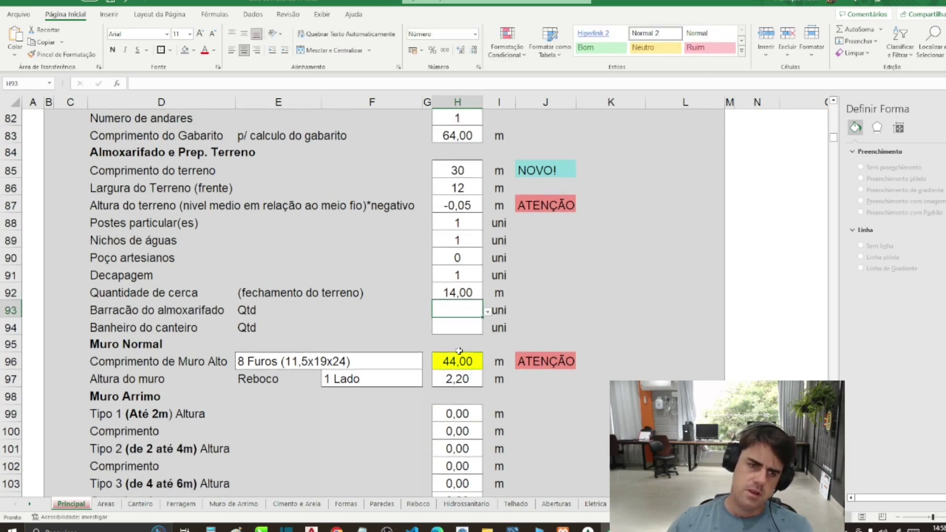
click(148, 313)
key(Down)
click(127, 309)
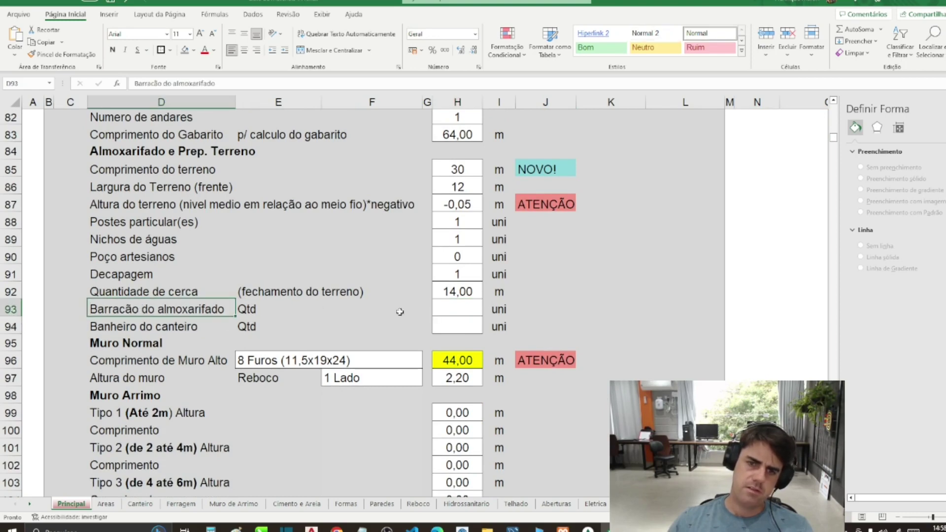
Step: Set Barracão do almoxarifado and Banheiro do canteiro to 1 each from their dropdown lists
click(454, 315)
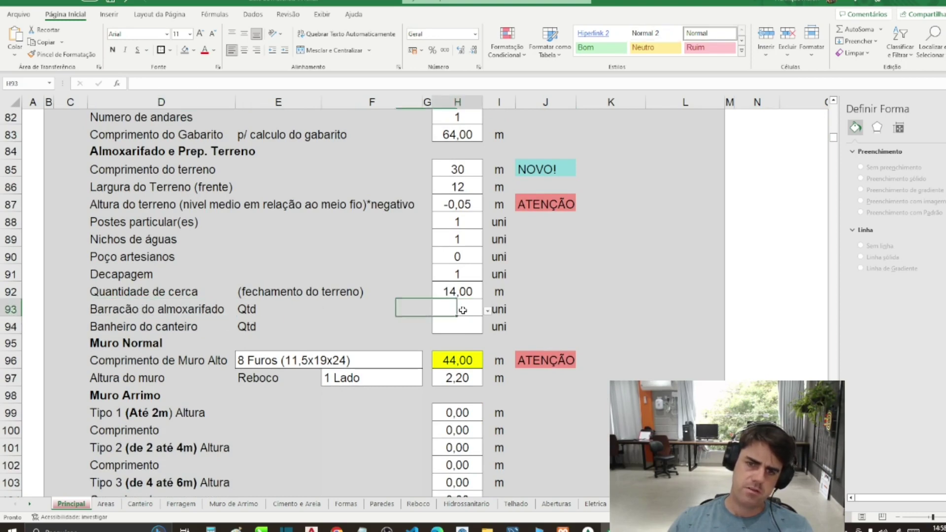
click(487, 312)
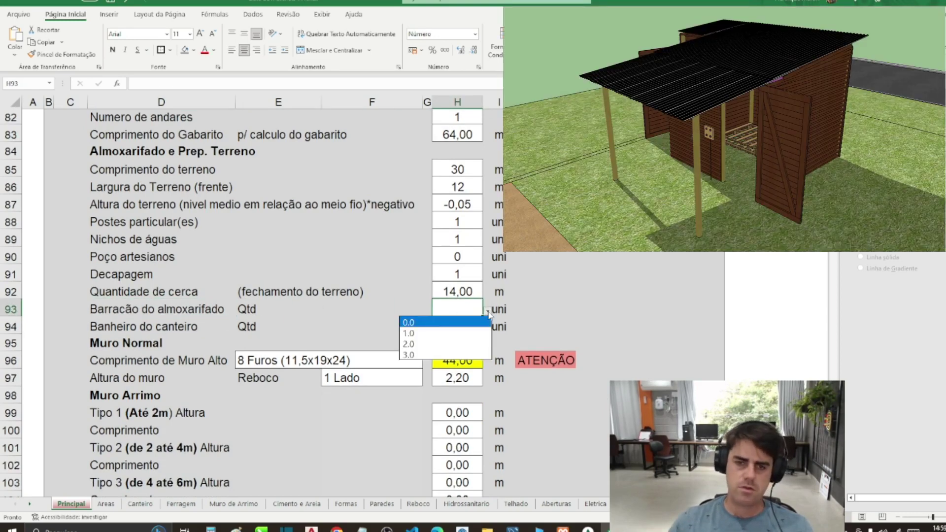
click(445, 333)
key(Return)
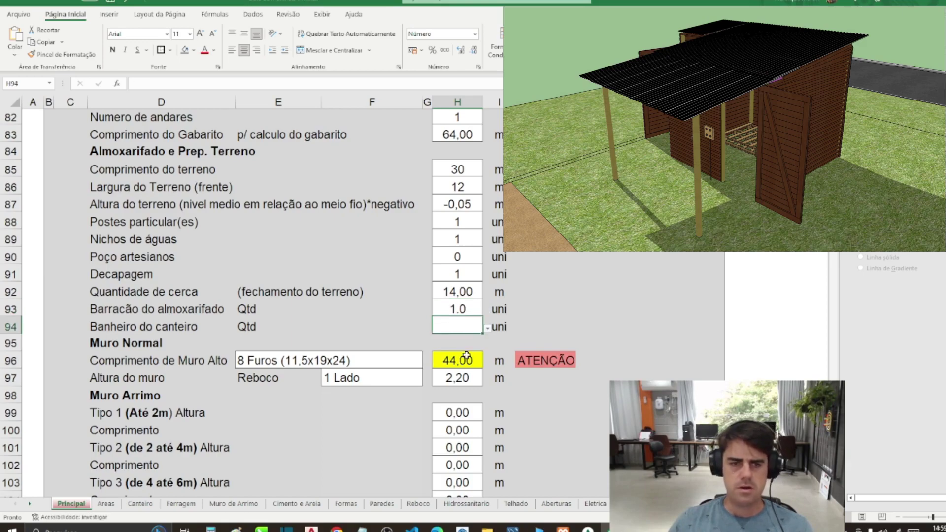
click(488, 328)
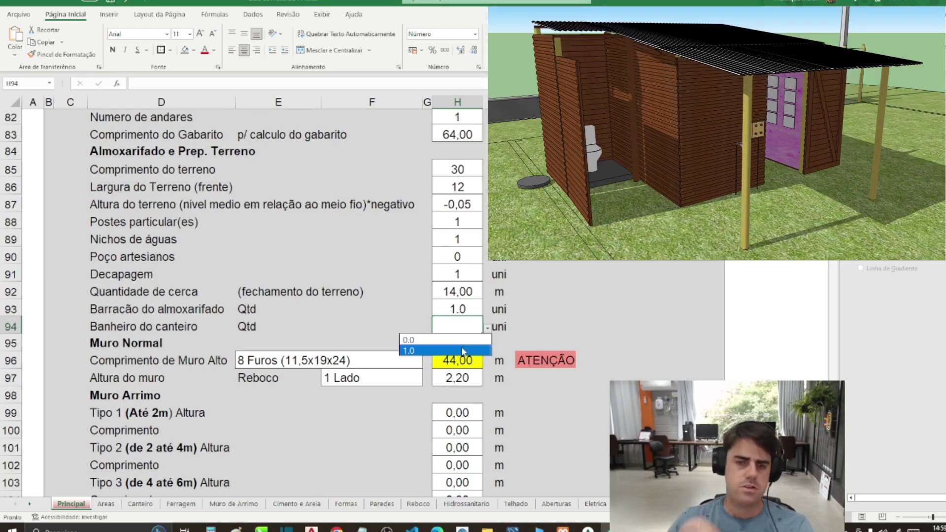
click(463, 350)
click(544, 296)
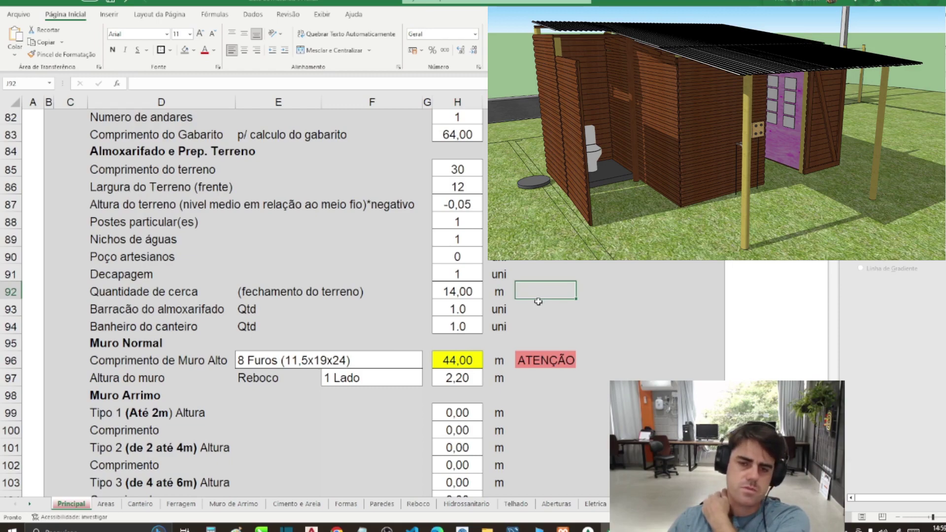
click(470, 326)
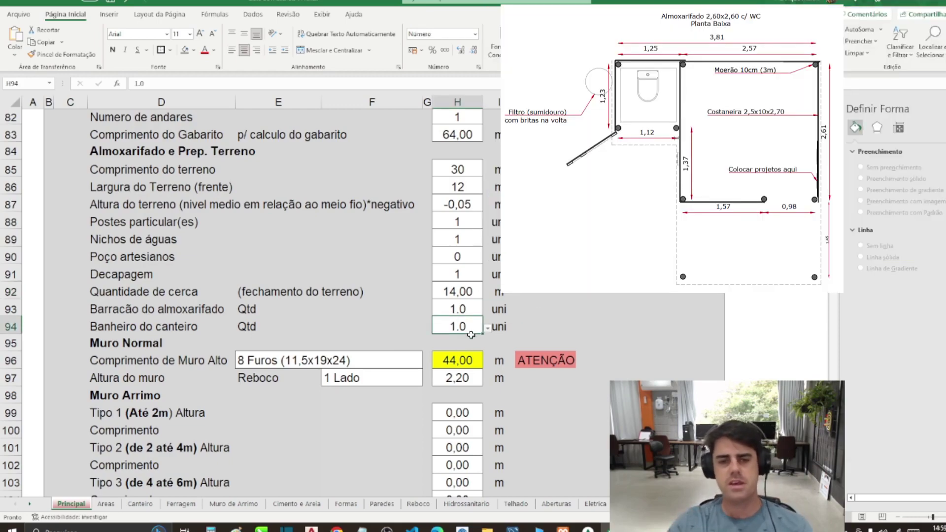
Step: Clear the Muro Alto length and height values in H96 and H97
scroll(471, 334, down, 2)
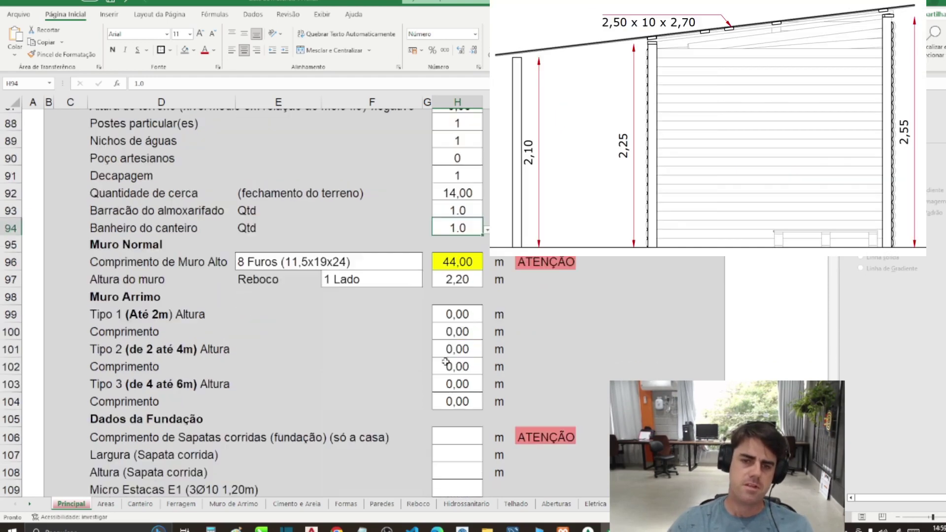
click(379, 334)
click(274, 259)
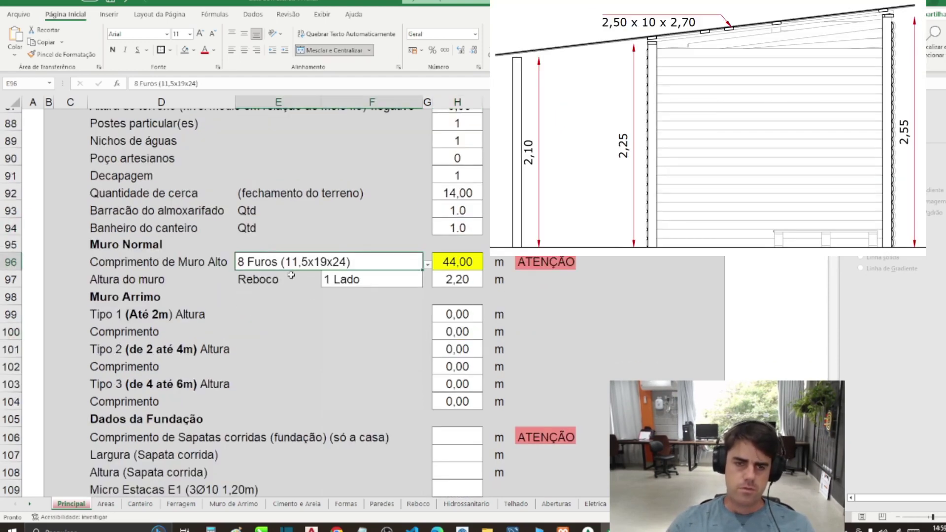
click(459, 262)
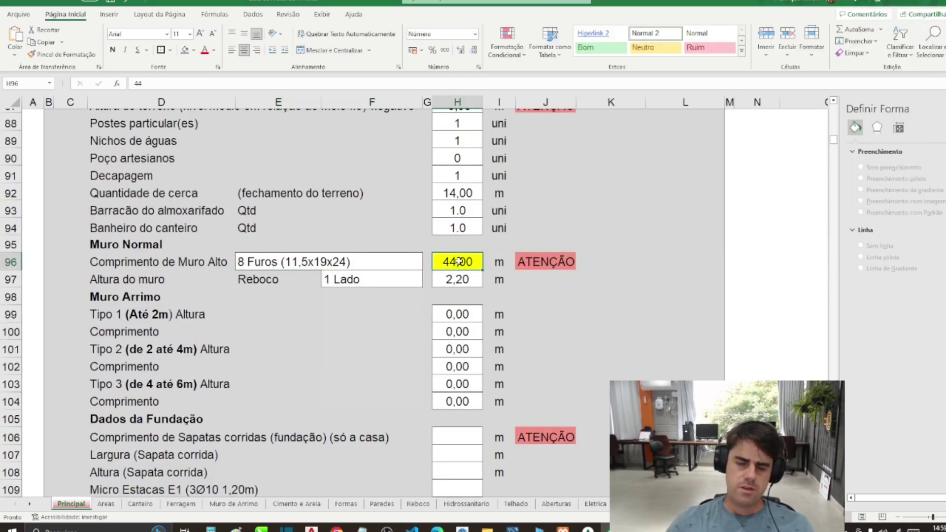
key(Delete)
key(Down)
key(Delete)
key(Down)
click(459, 261)
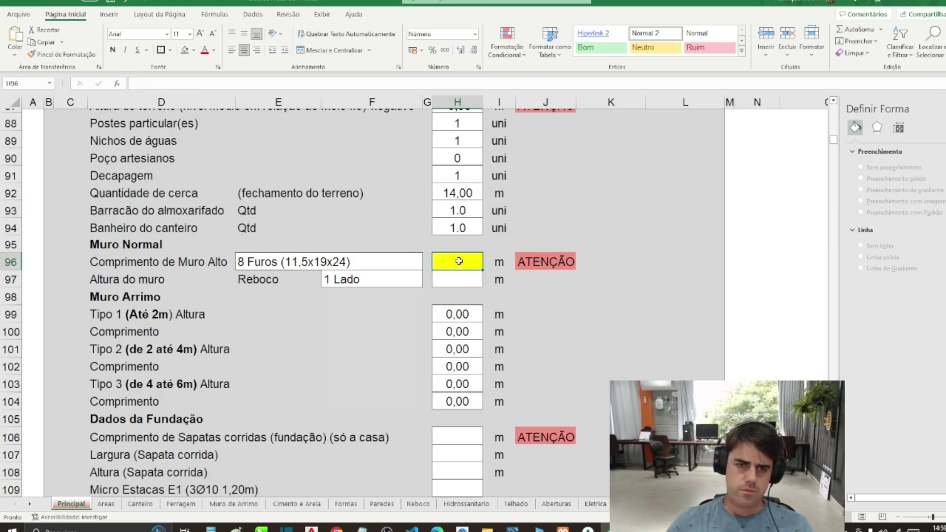
Step: Trace a line along the lot's top, right and bottom walls in AutoCAD
click(312, 528)
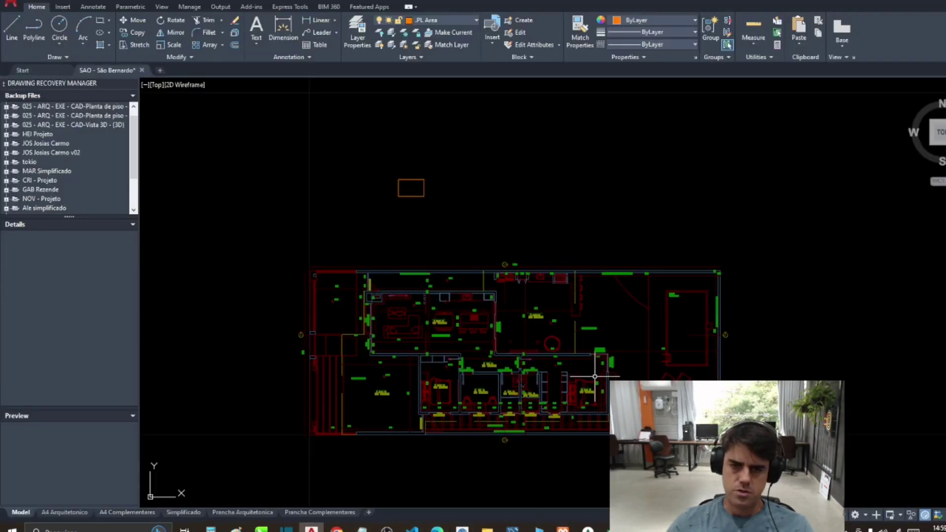
drag(469, 294, 514, 272)
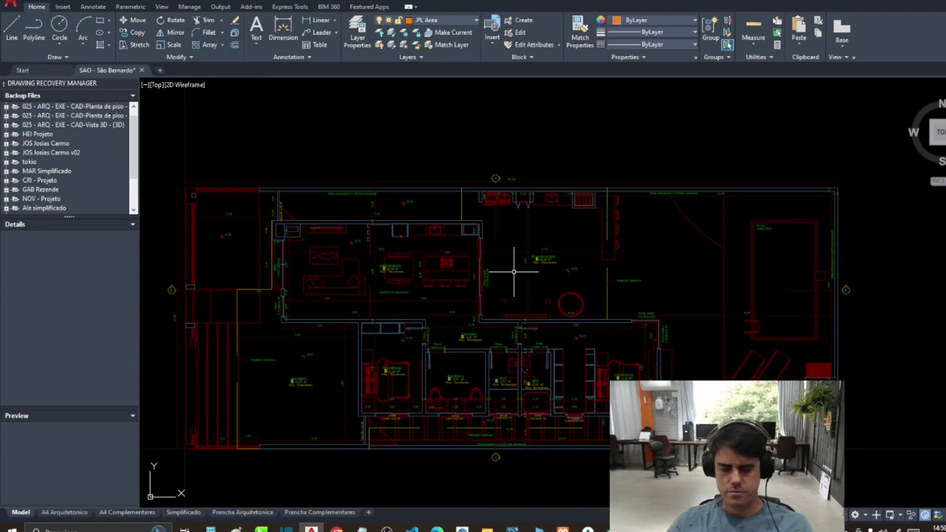
text(di)
key(Return)
click(269, 190)
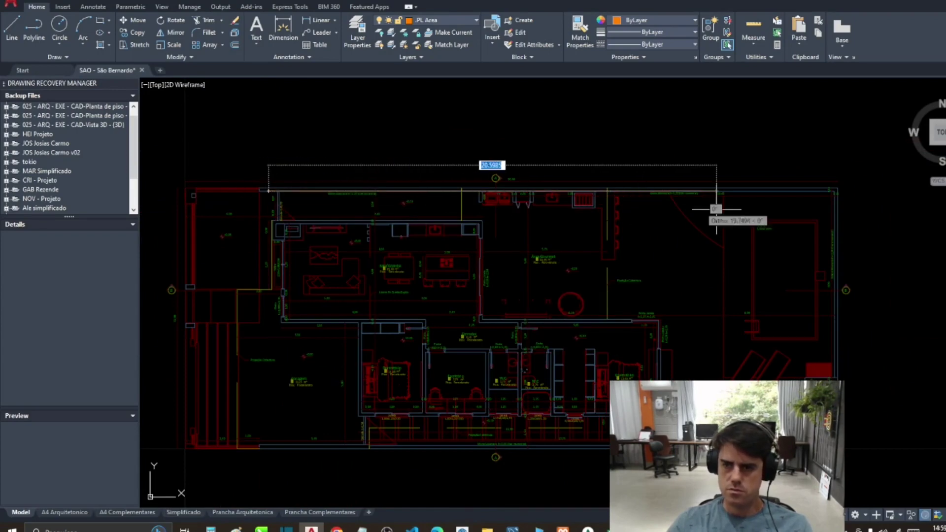
click(837, 193)
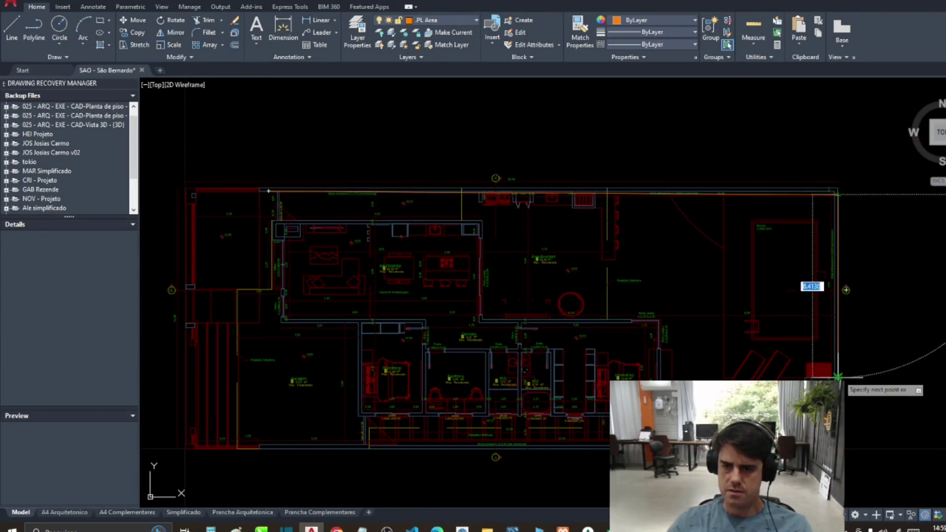
click(837, 449)
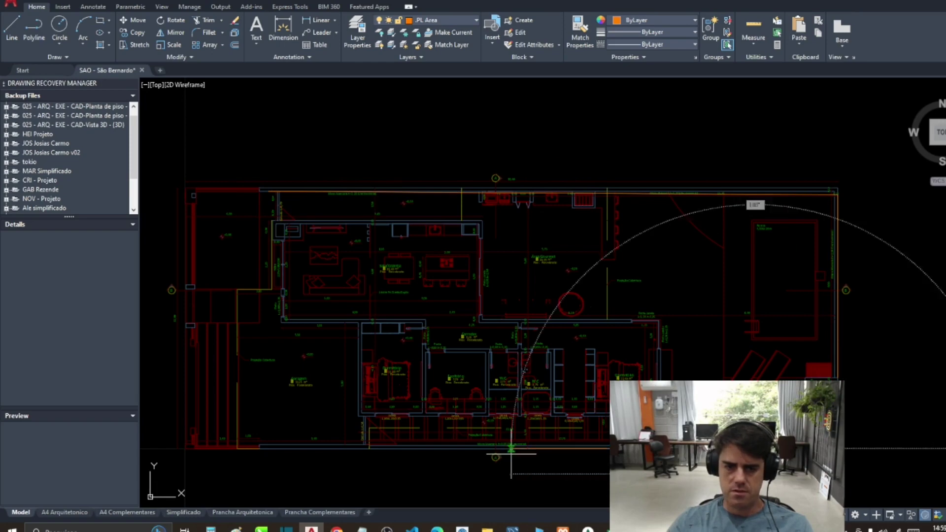
click(328, 448)
key(Return)
Step: Move the traced wall line aside, next to the floor plan
scroll(364, 326, down, 4)
text(m)
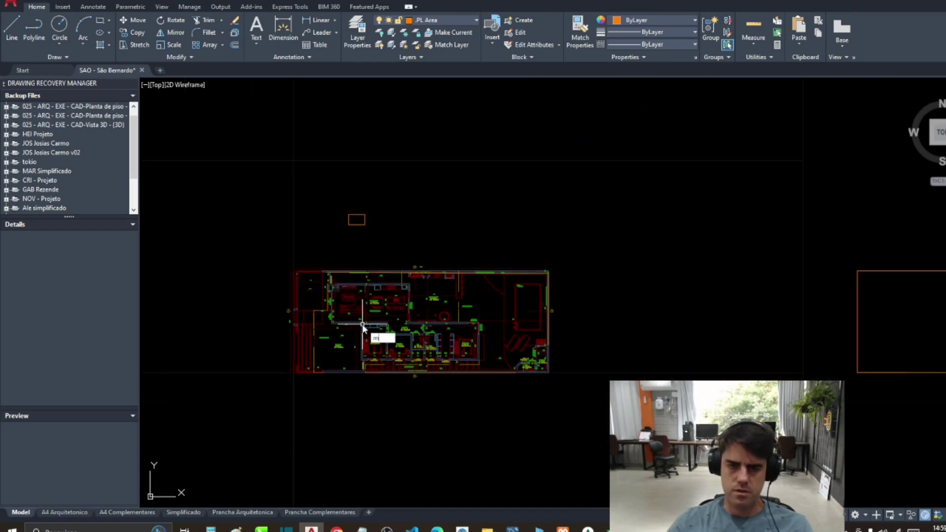
key(Return)
drag(301, 258, 619, 429)
key(Return)
scroll(485, 373, down, 4)
click(465, 405)
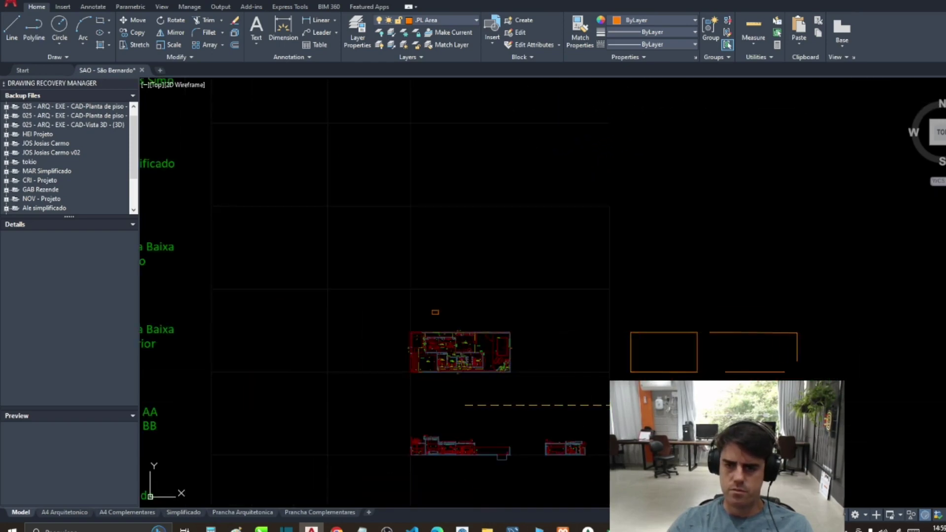
Step: Measure the traced line with TLEN (52.35), then select Excel's high wall length cell
text(t)
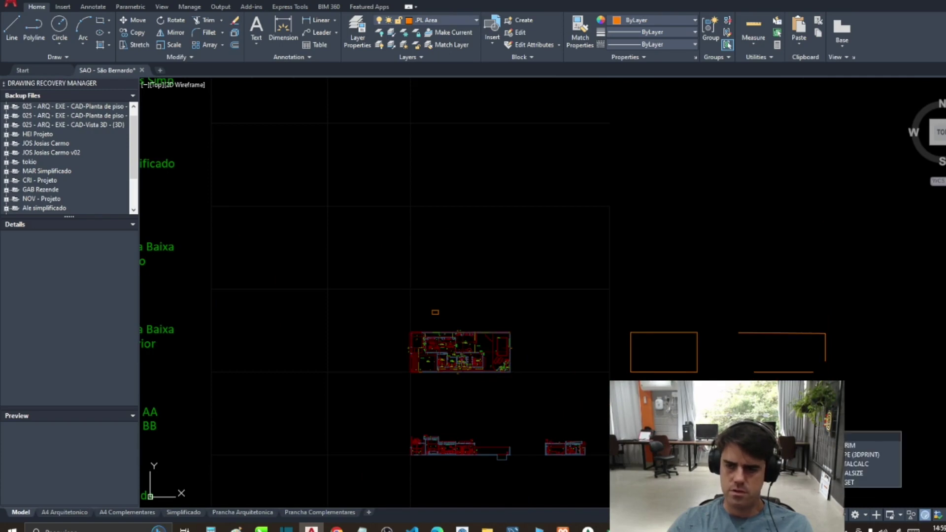
text(len)
key(Return)
click(739, 333)
key(Return)
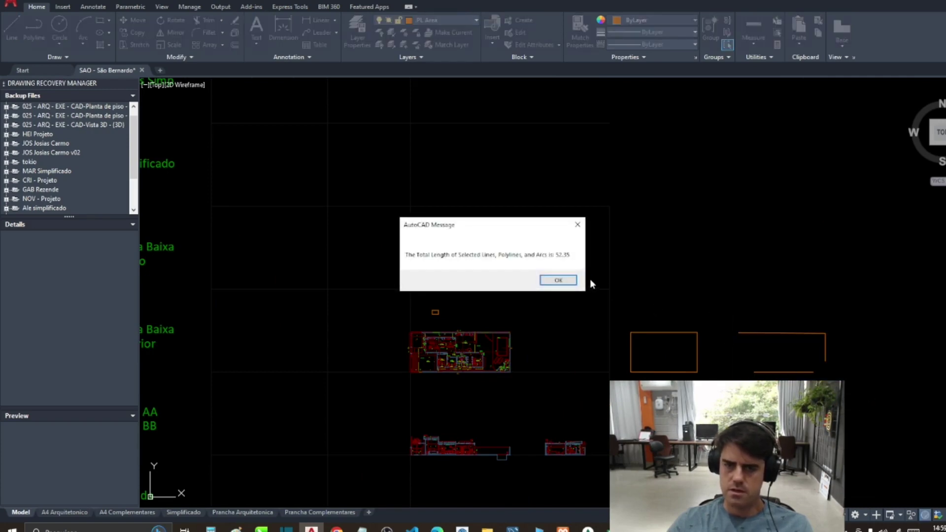
click(557, 280)
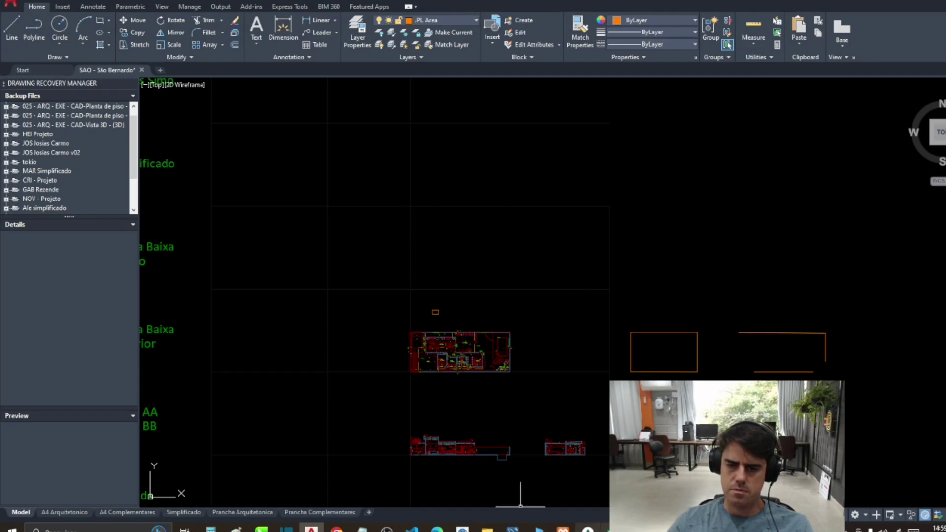
click(588, 528)
click(541, 368)
click(463, 264)
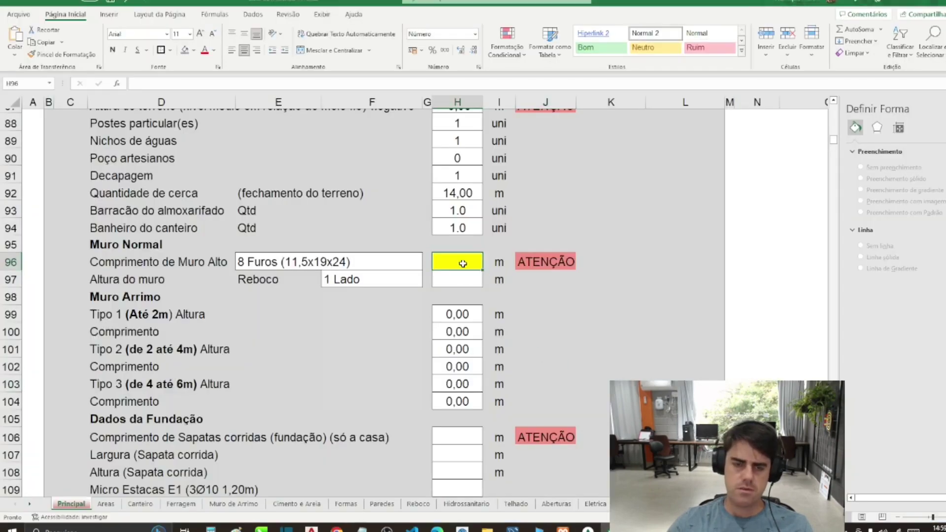
Step: Enter 52 as the high wall length and keep the 8 Furos (11,5x19x24) brick
text(52)
key(Return)
click(460, 262)
click(409, 262)
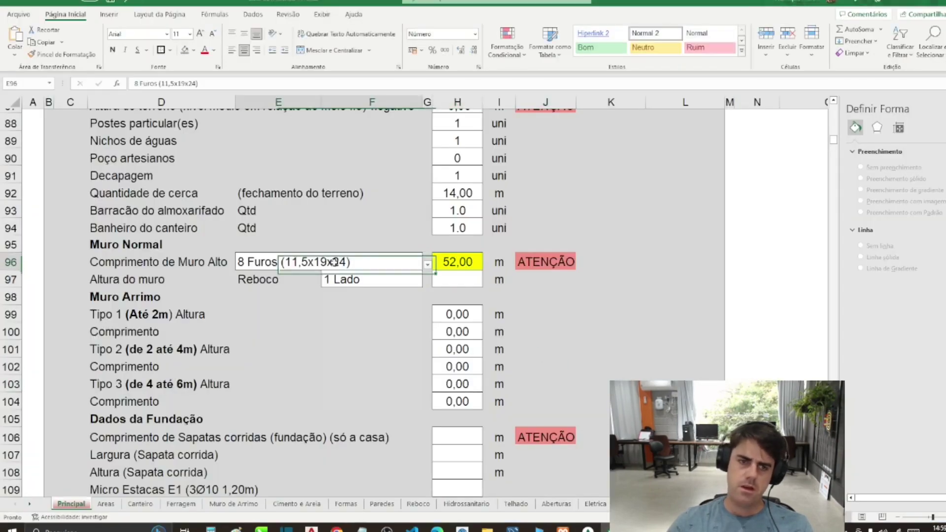
click(428, 265)
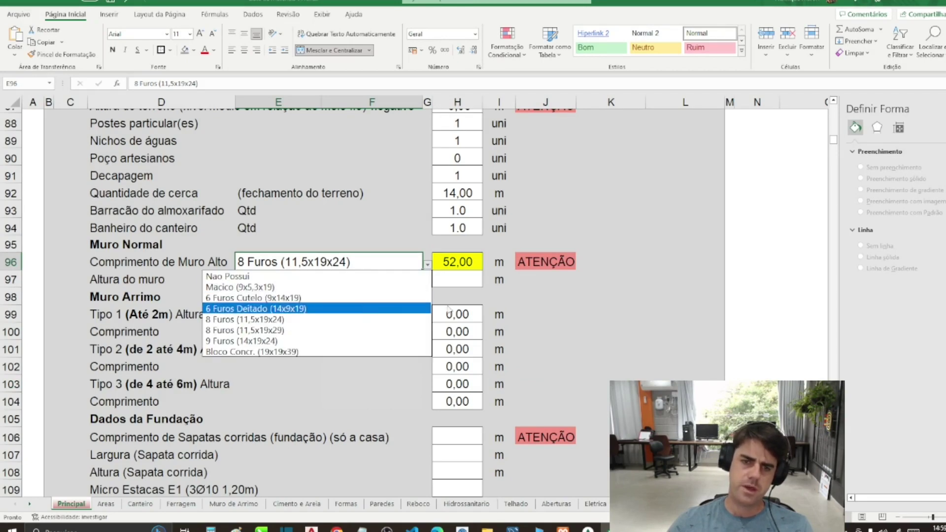
key(Escape)
click(388, 278)
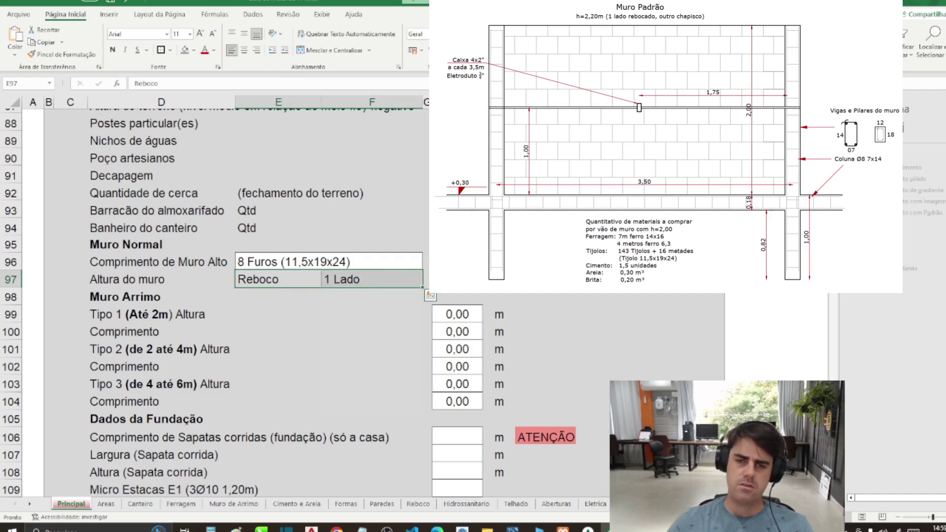
Step: Confirm the 2,20 m wall height and review the Tipo 1 and Tipo 2 retaining wall rows
key(Tab)
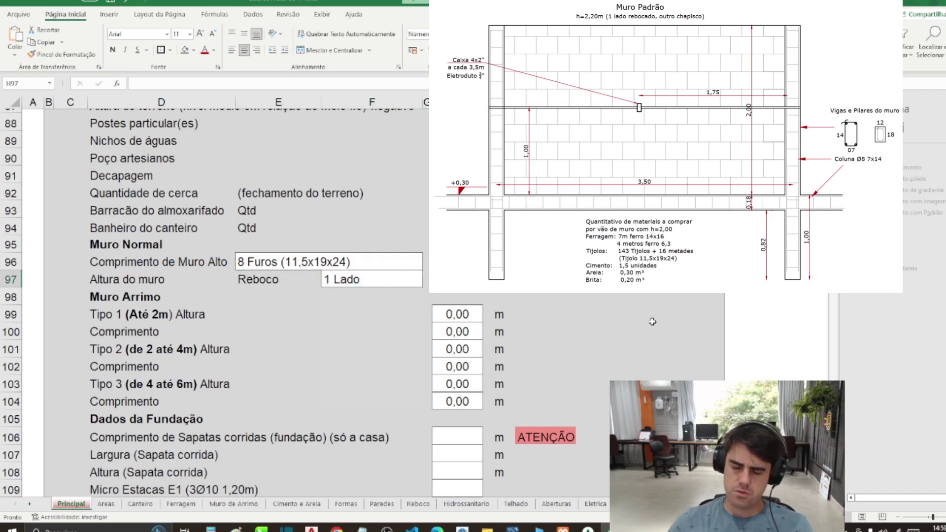
key(Down)
key(Down)
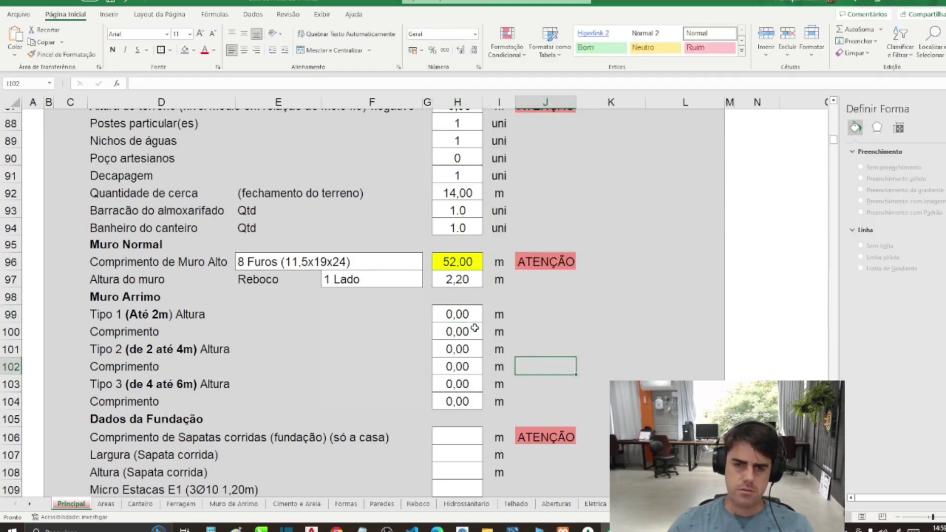
drag(472, 322, 470, 399)
click(208, 378)
click(160, 349)
click(152, 314)
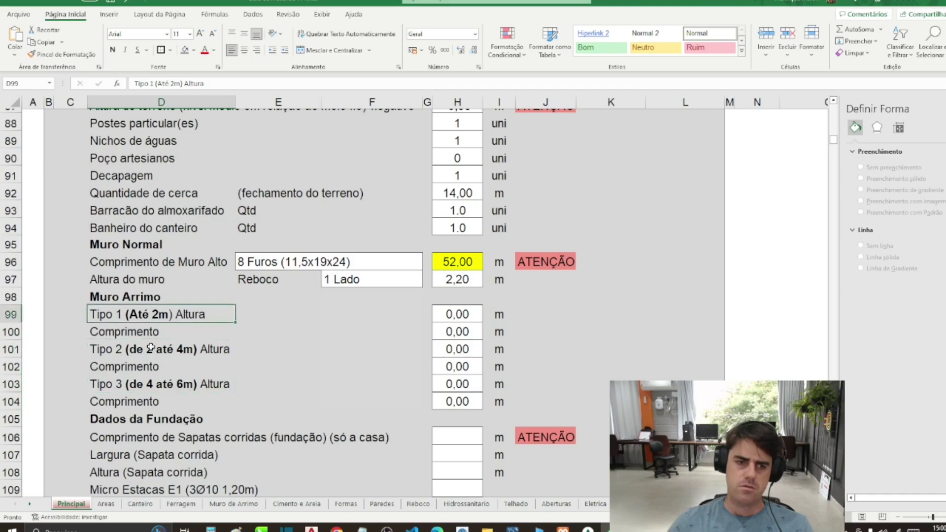
click(152, 348)
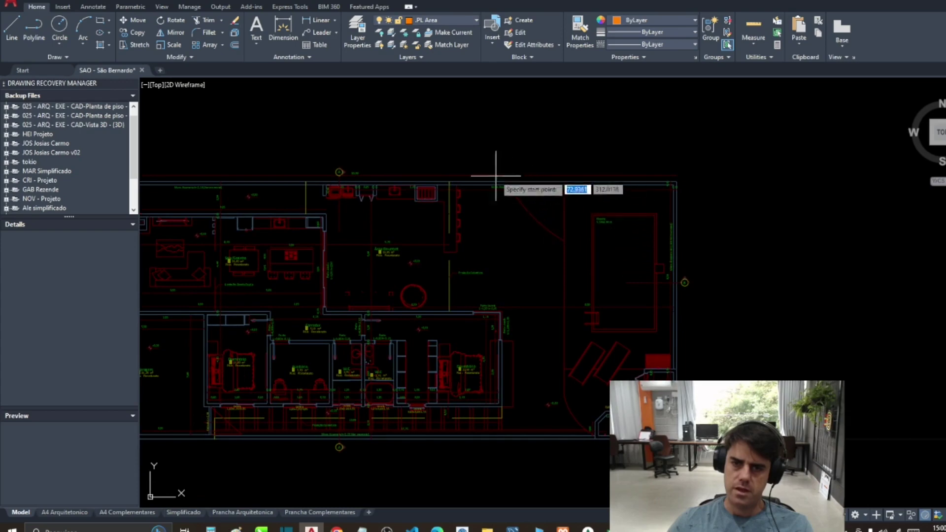
Step: Trace a line along the top and right-side walls of the plan
click(492, 182)
click(678, 182)
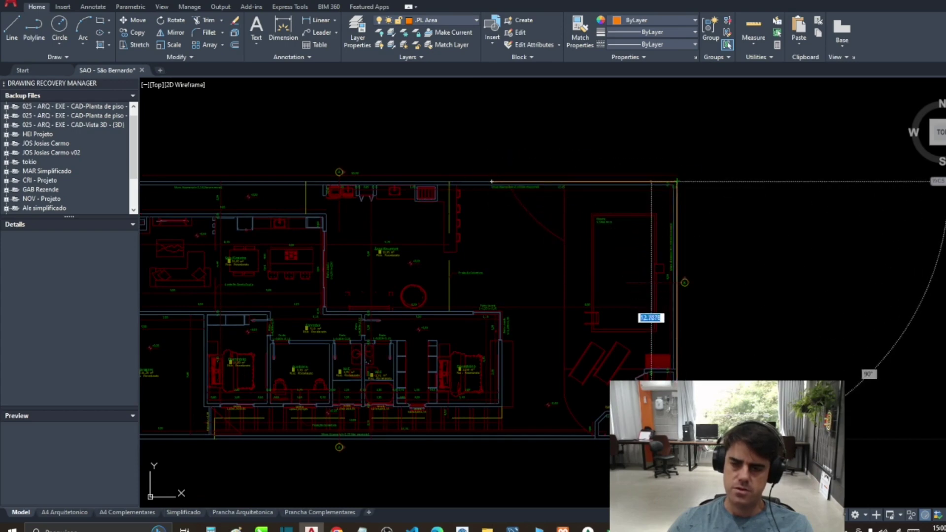
click(676, 436)
click(498, 438)
key(Return)
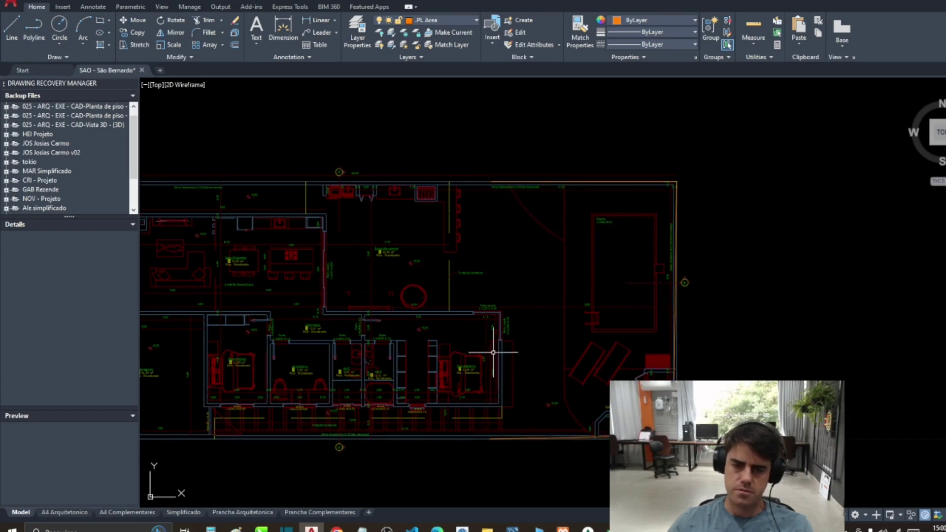
scroll(490, 338, down, 2)
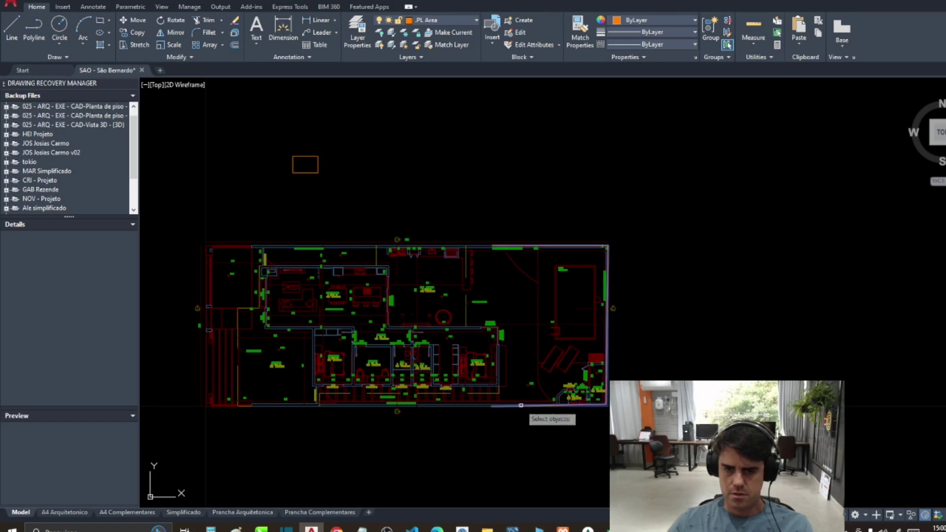
scroll(496, 389, down, 4)
Step: Measure the trace's total length (29.03) and return to Excel
text(c)
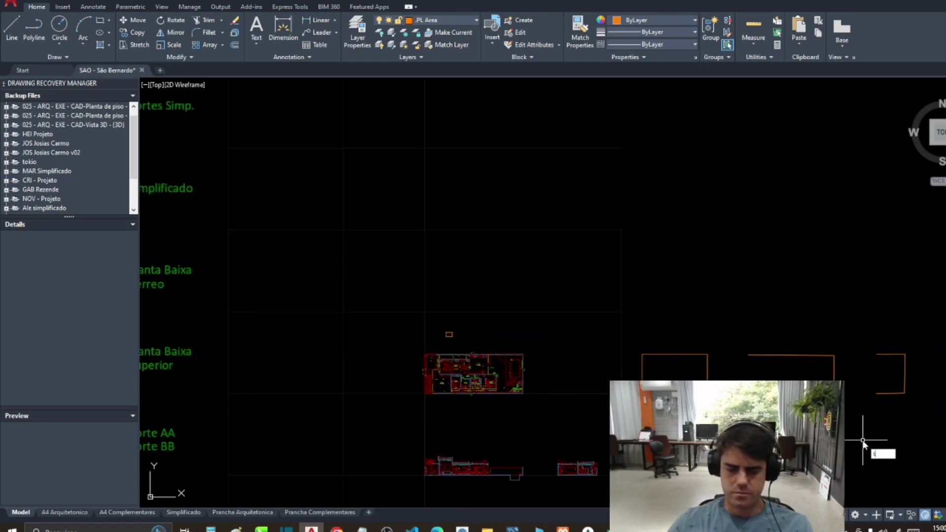
text(ot)
key(Return)
click(887, 354)
key(Return)
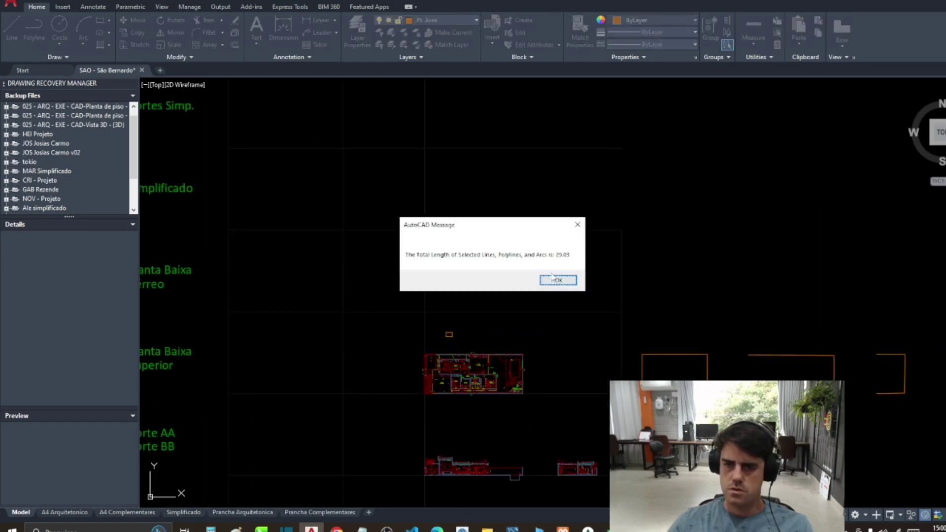
click(555, 279)
key(alt+Tab)
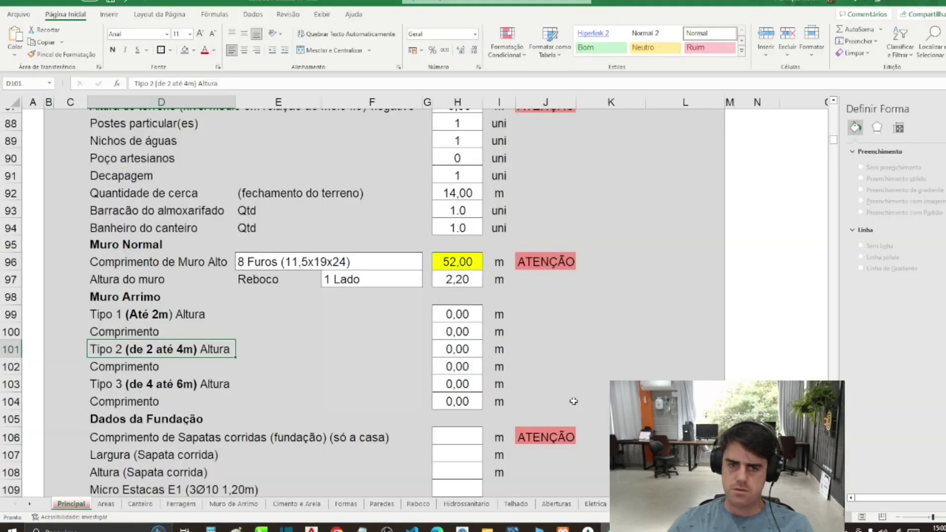
Step: Set the Tipo 2 retaining wall height to 2,40 m
click(463, 343)
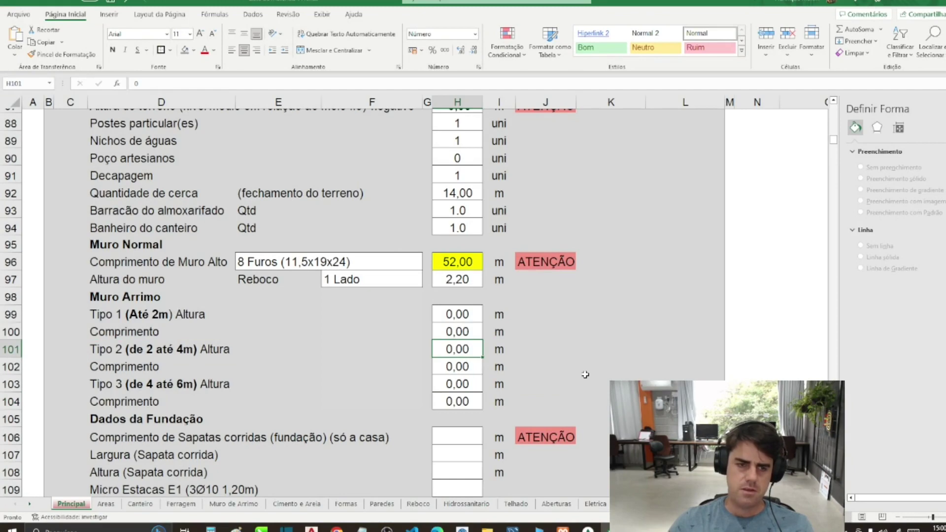
text(3)
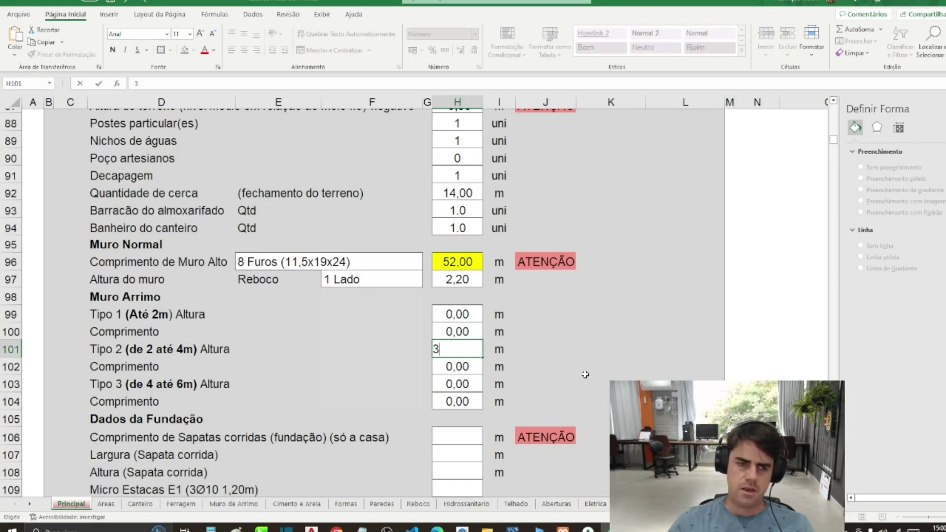
key(Return)
key(Up)
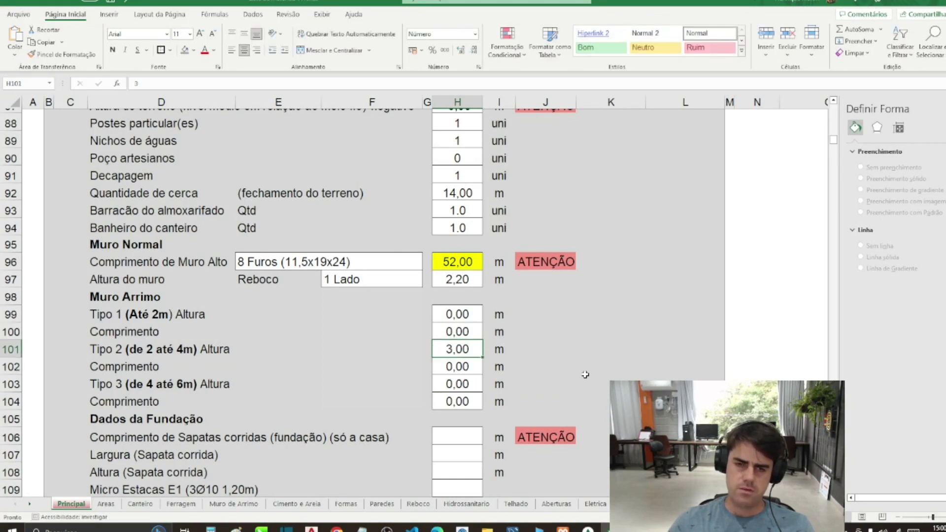
text(2,4)
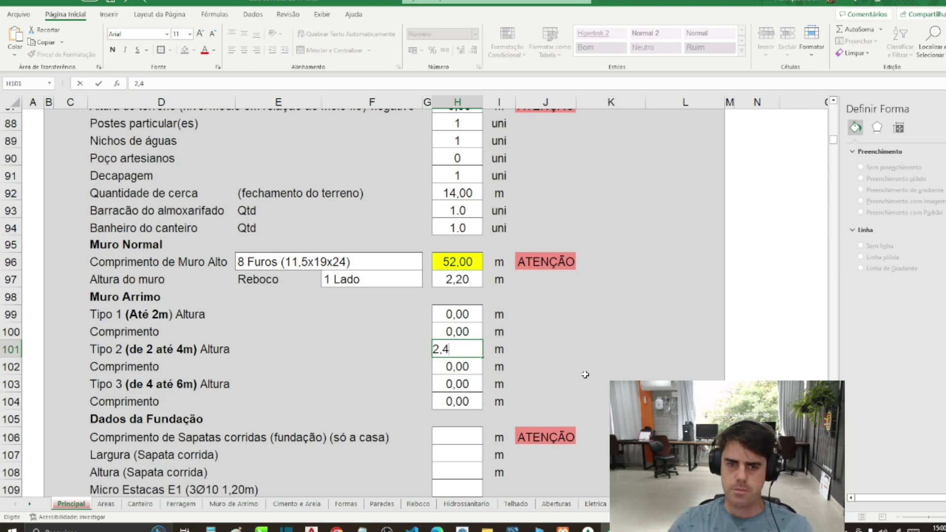
key(Return)
Step: Enter 30 as the Tipo 2 length, then select the continuous footing length cell
text(30)
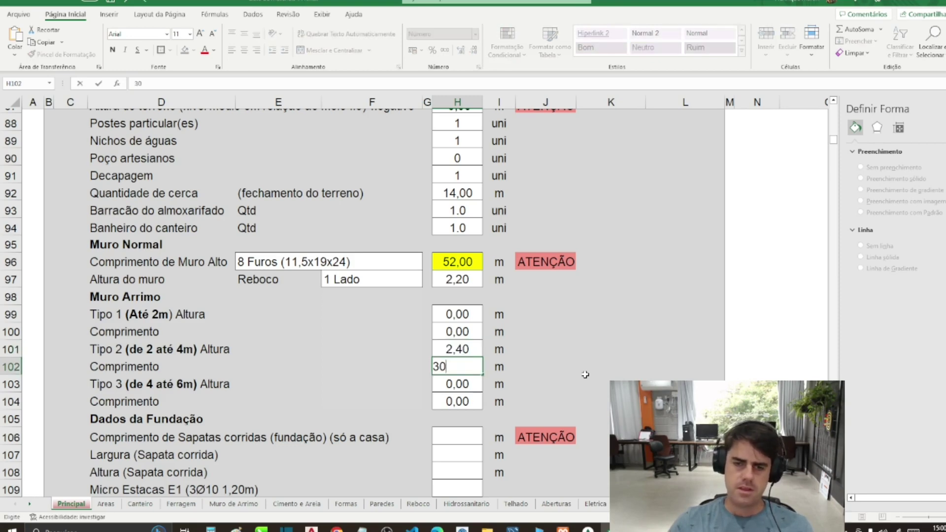
key(Return)
scroll(535, 375, down, 1)
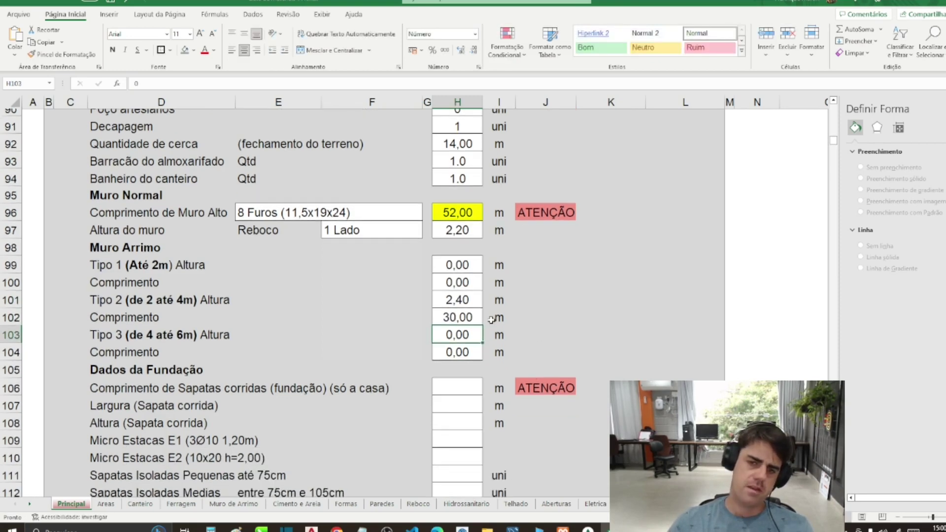
key(Up)
key(Up)
key(shift+Down)
scroll(516, 337, down, 1)
scroll(515, 337, down, 1)
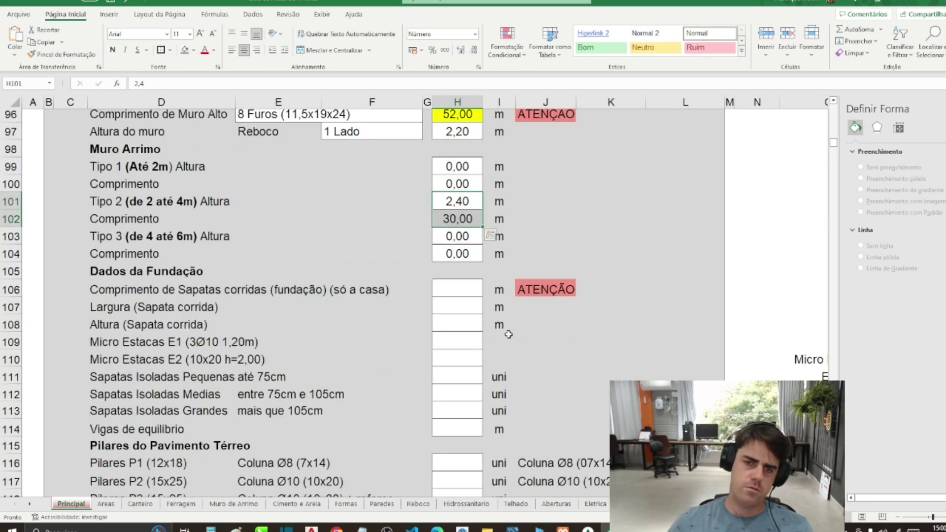
click(451, 289)
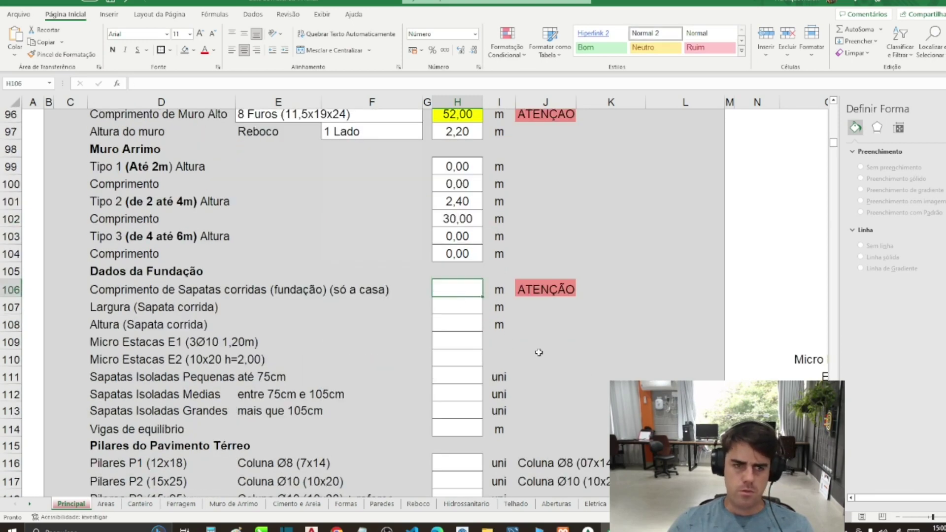
Step: Inspect the continuous footing row, including the ATENÇÃO warning and the D106 label
drag(163, 292, 416, 302)
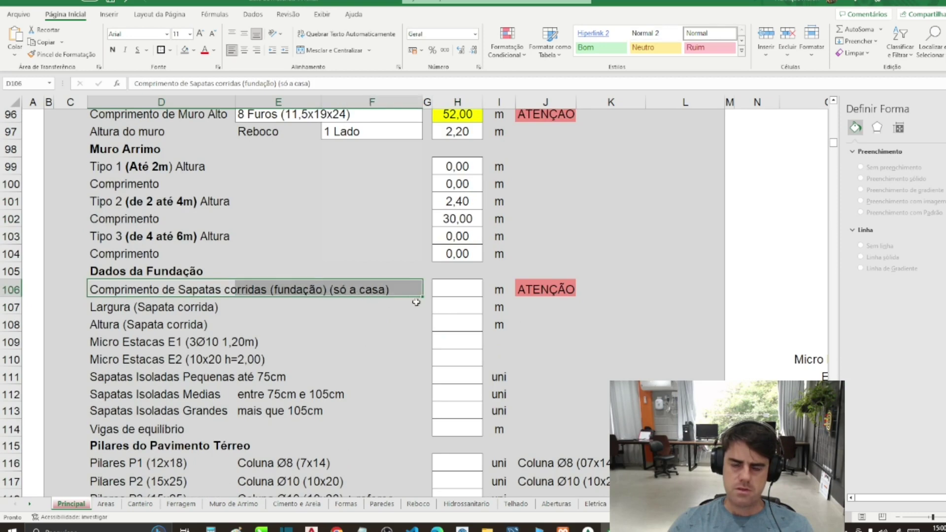
click(536, 318)
key(Up)
key(Up)
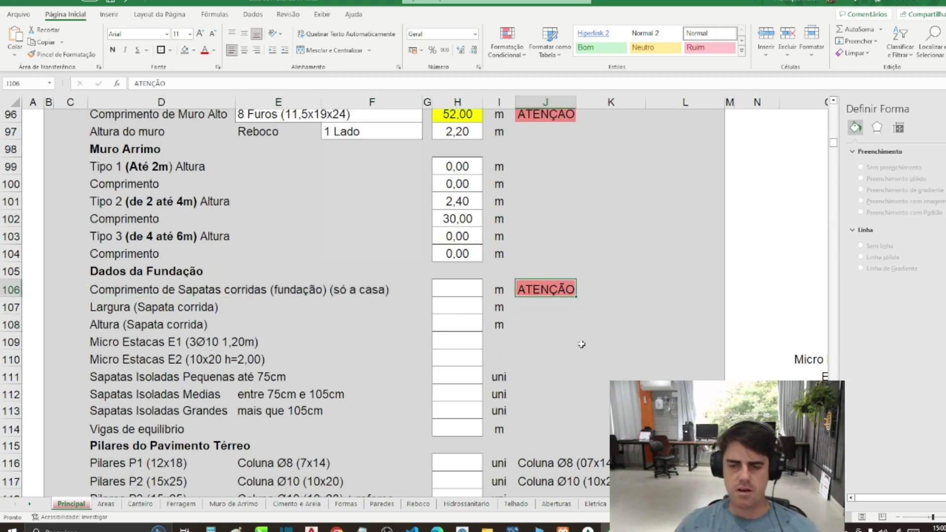
scroll(581, 344, up, 10)
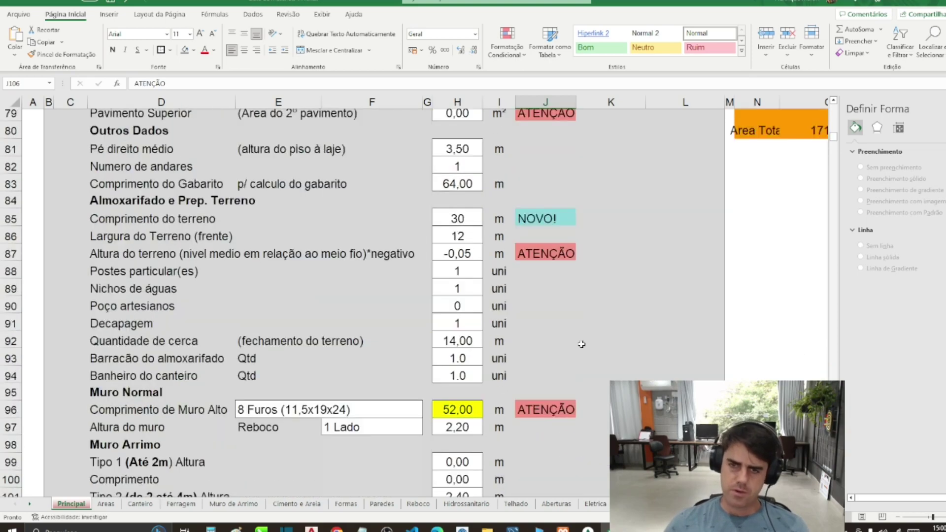
scroll(581, 343, down, 7)
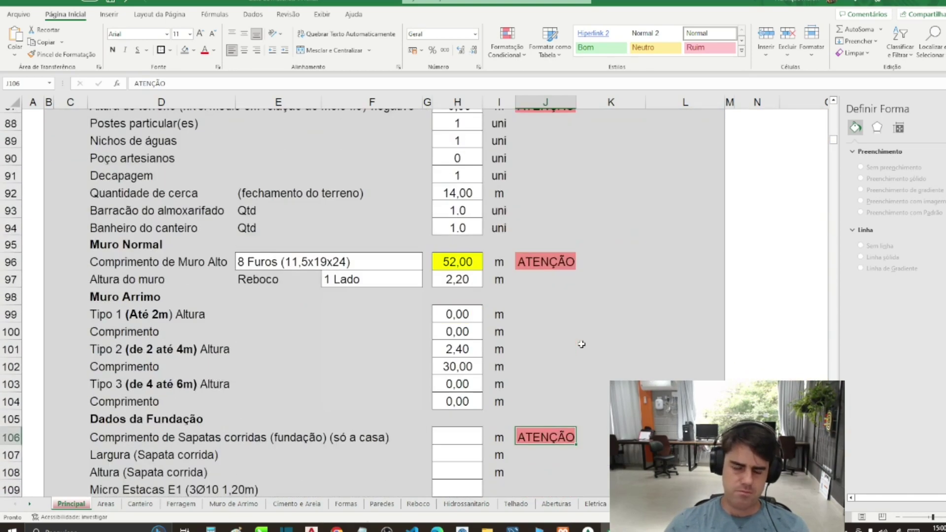
scroll(581, 344, down, 1)
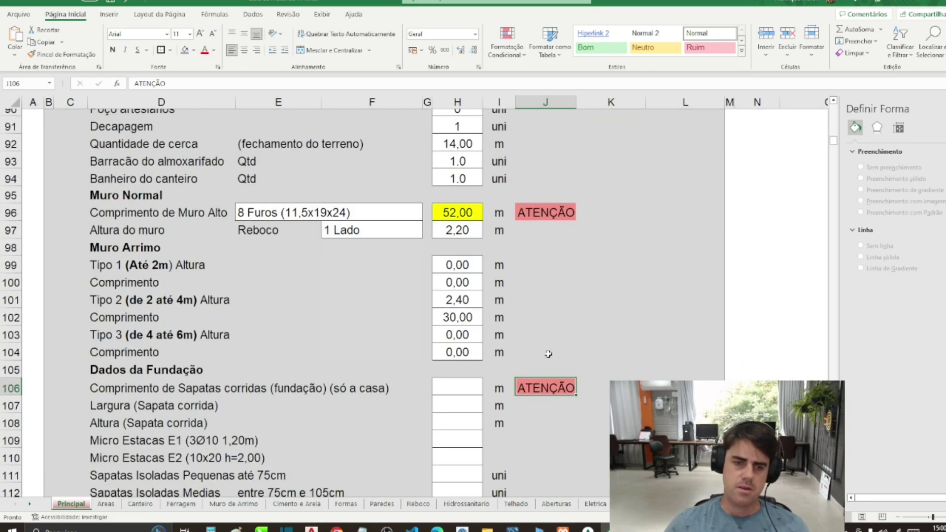
click(467, 389)
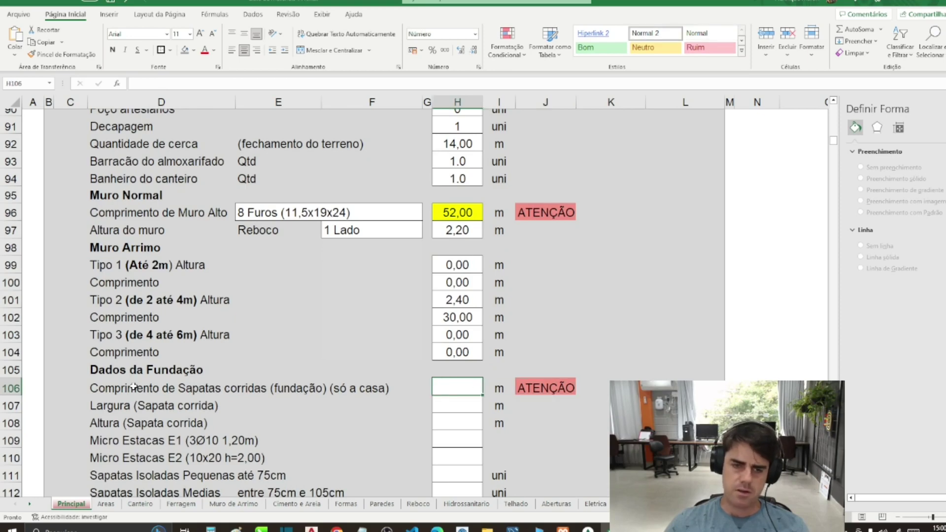
click(335, 387)
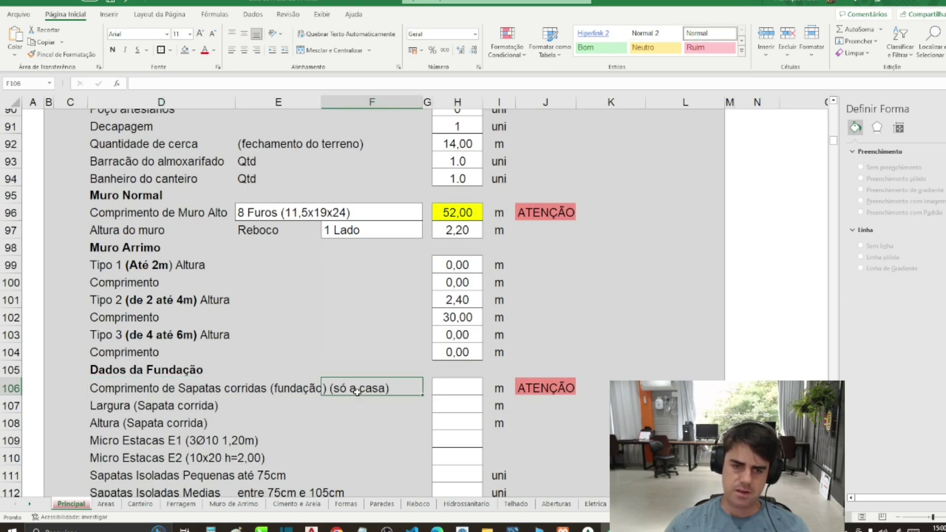
click(126, 388)
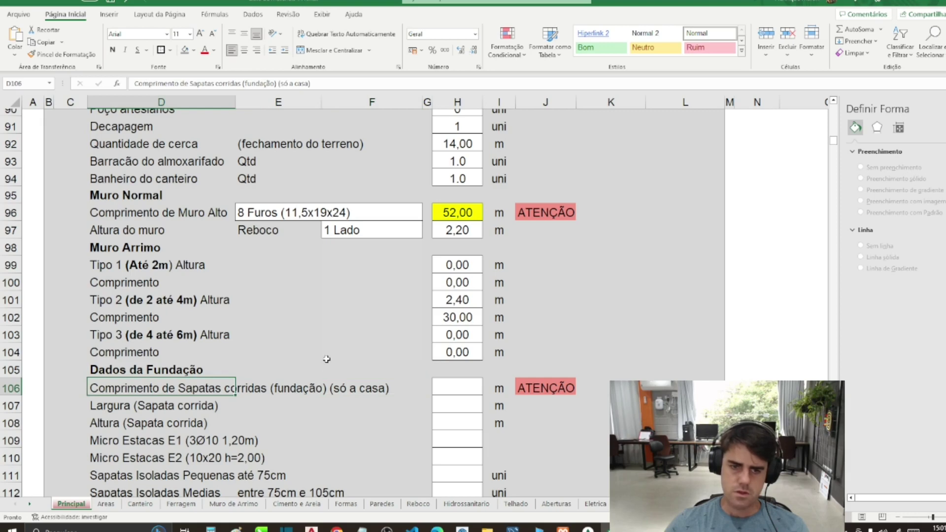
scroll(327, 359, down, 1)
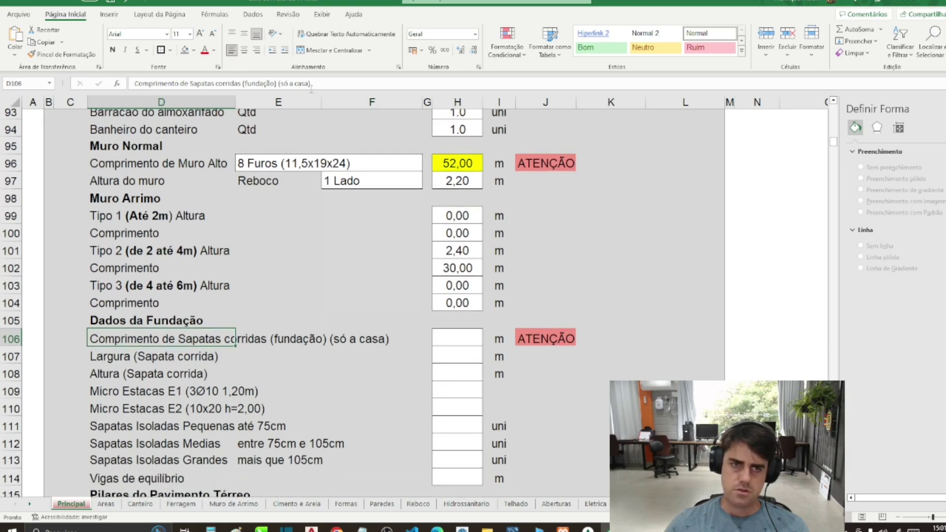
Step: Replace 'só a casa' with 'fora muro' in the footing label and return to AutoCAD
drag(305, 83, 281, 84)
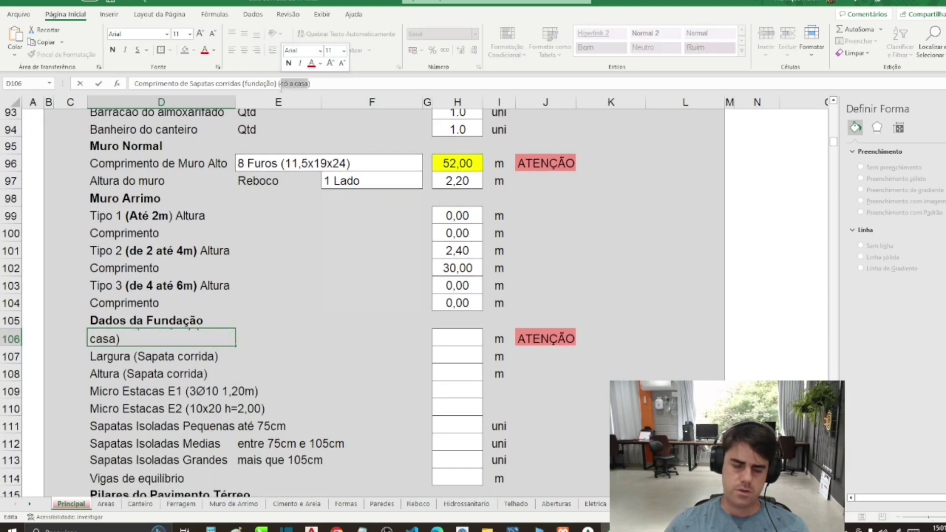
text(fora muro)
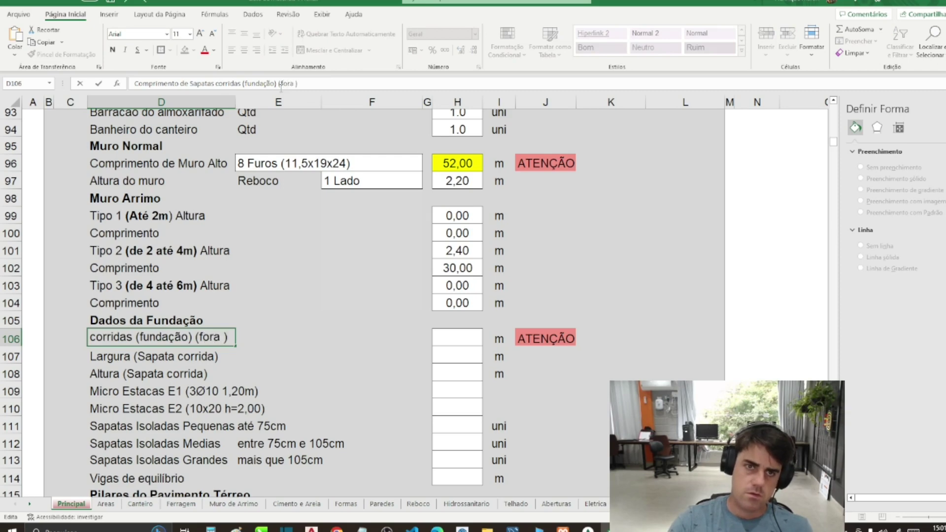
key(Return)
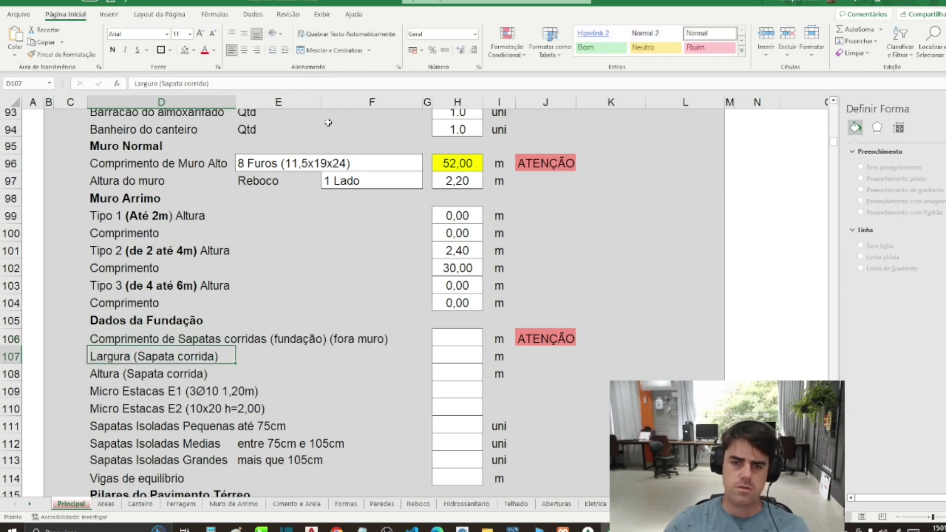
click(127, 344)
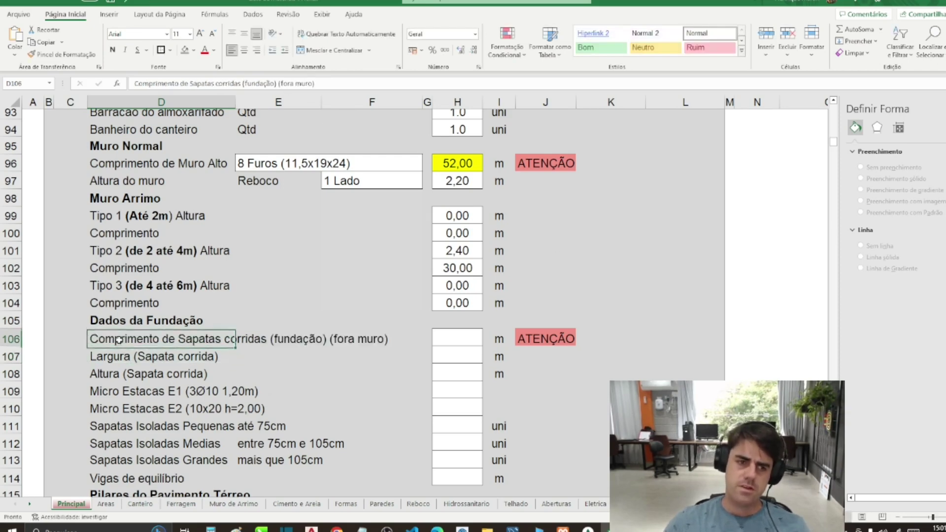
scroll(164, 374, down, 2)
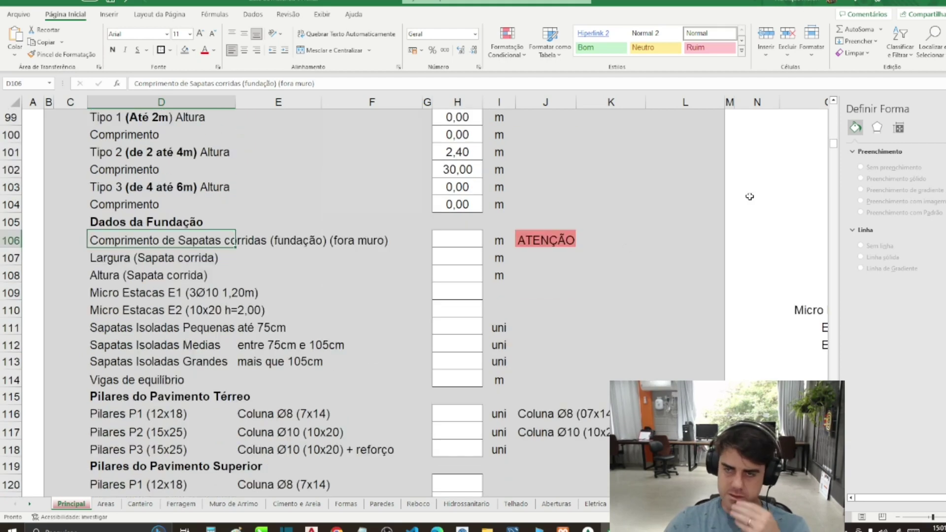
key(alt+Tab)
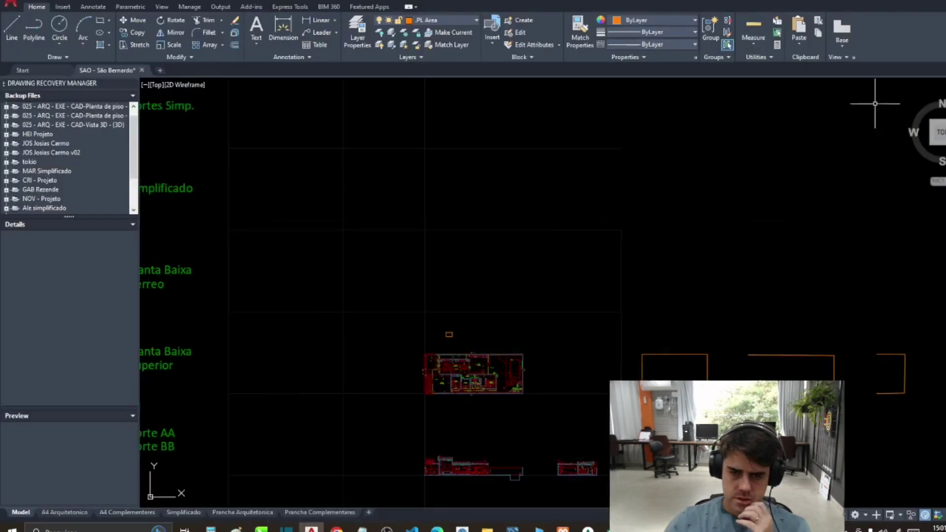
Step: Center the foundation plan and start a PL polyline along its top wall corners
scroll(478, 450, up, 2)
drag(459, 405, 466, 243)
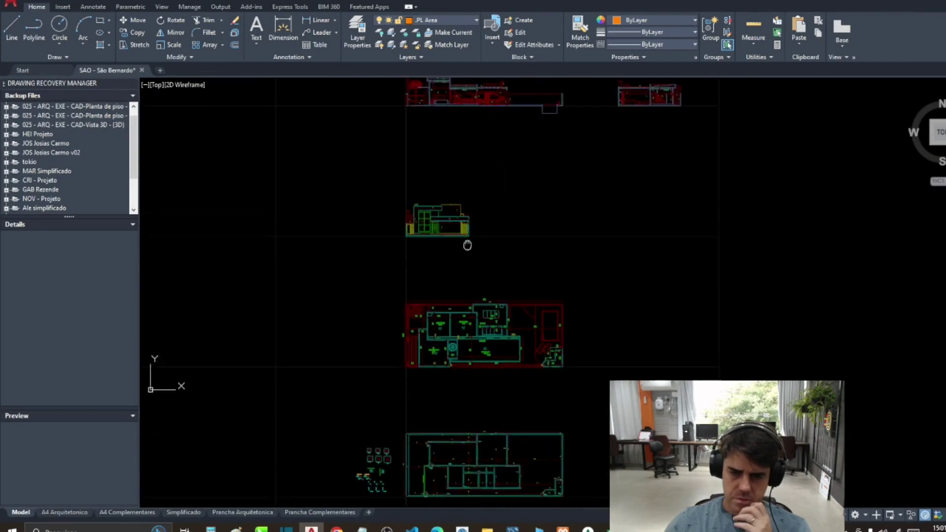
drag(488, 373, 488, 245)
scroll(466, 331, up, 5)
drag(487, 291, 456, 356)
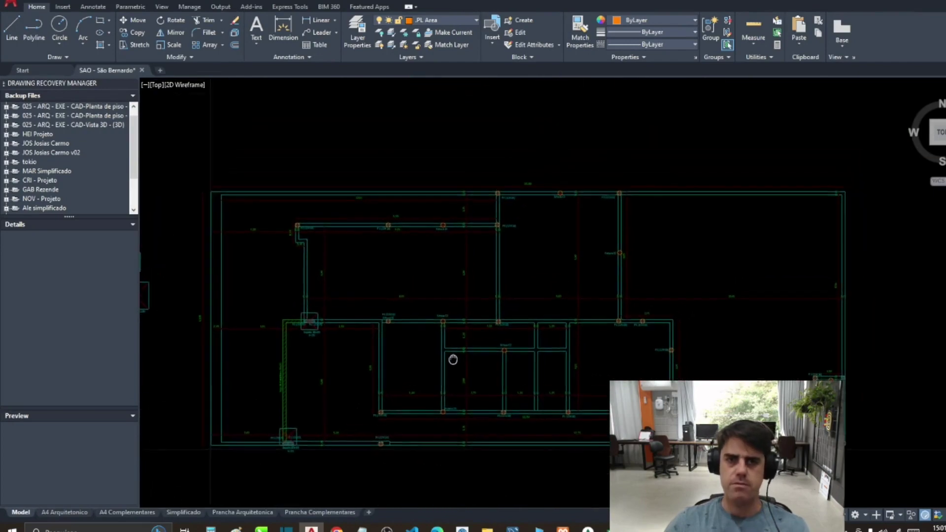
text(PL)
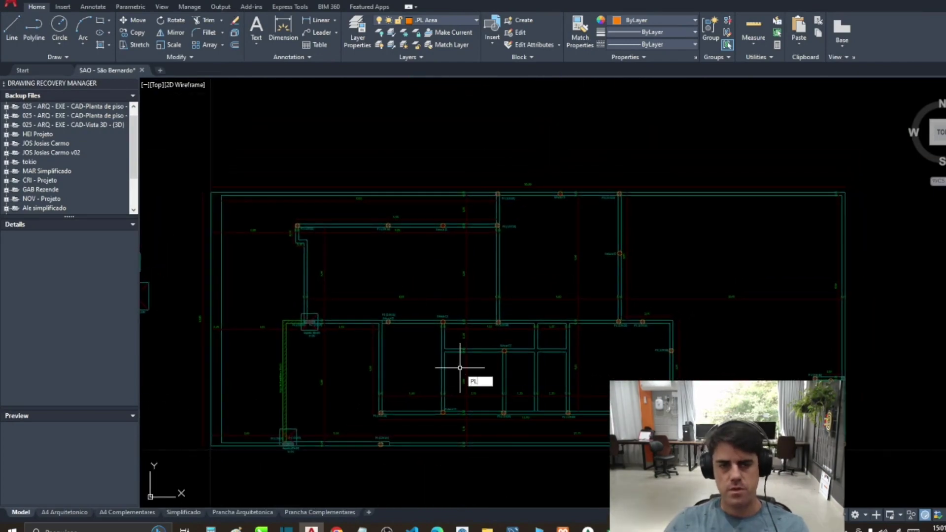
key(Return)
scroll(330, 233, up, 2)
click(277, 222)
click(596, 222)
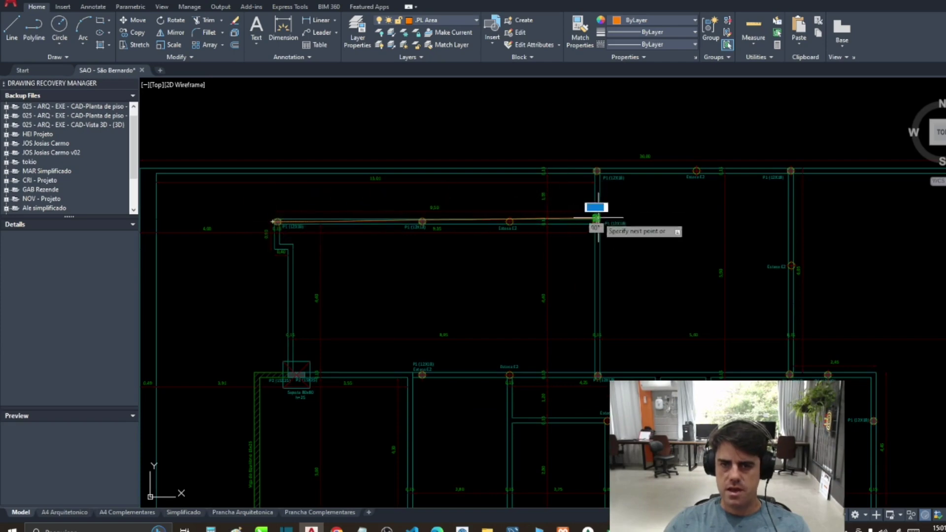
click(599, 171)
click(791, 171)
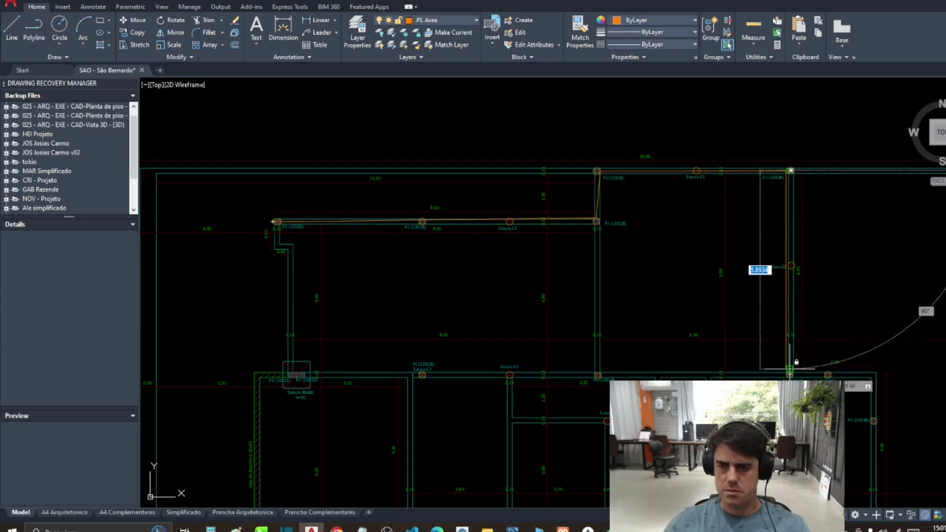
Step: Continue the footing polyline past the lower-right, P1 and P2 corners to the top-left
drag(786, 363, 682, 165)
click(686, 171)
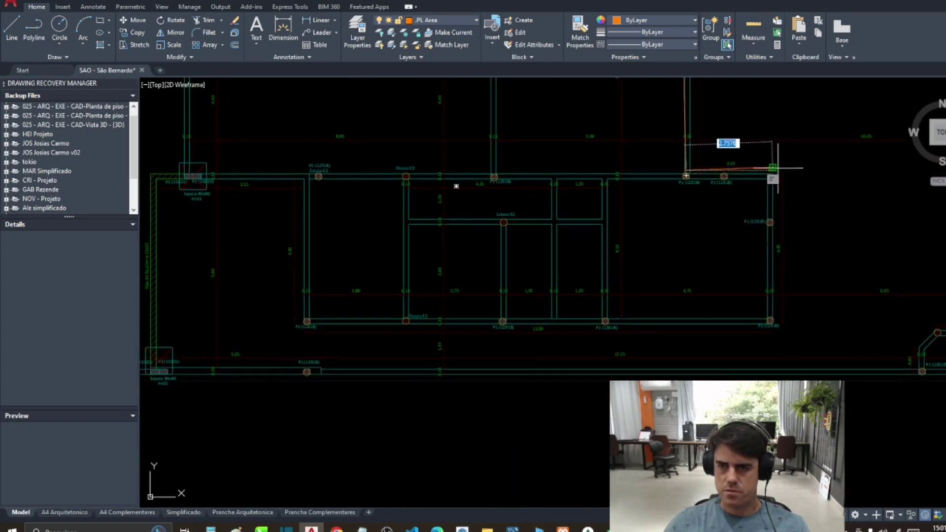
click(770, 321)
scroll(672, 338, up, 2)
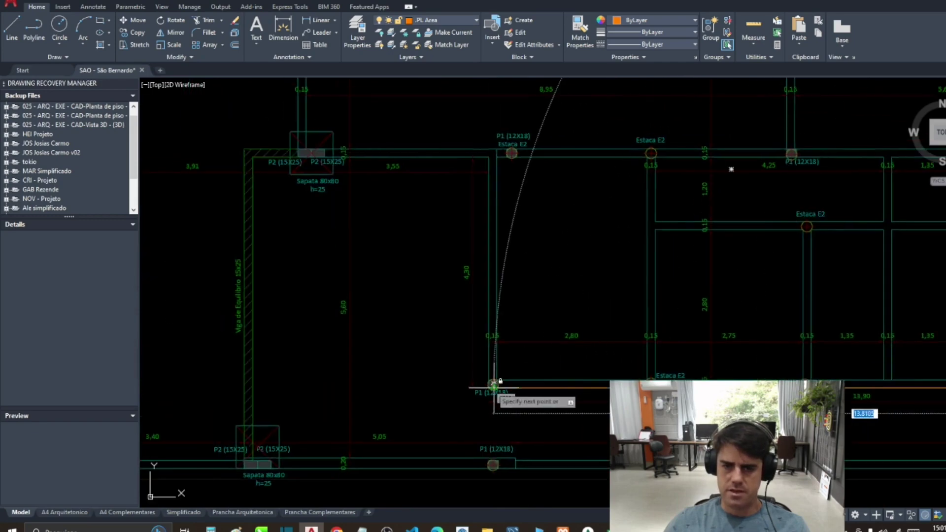
click(493, 384)
click(496, 158)
click(300, 153)
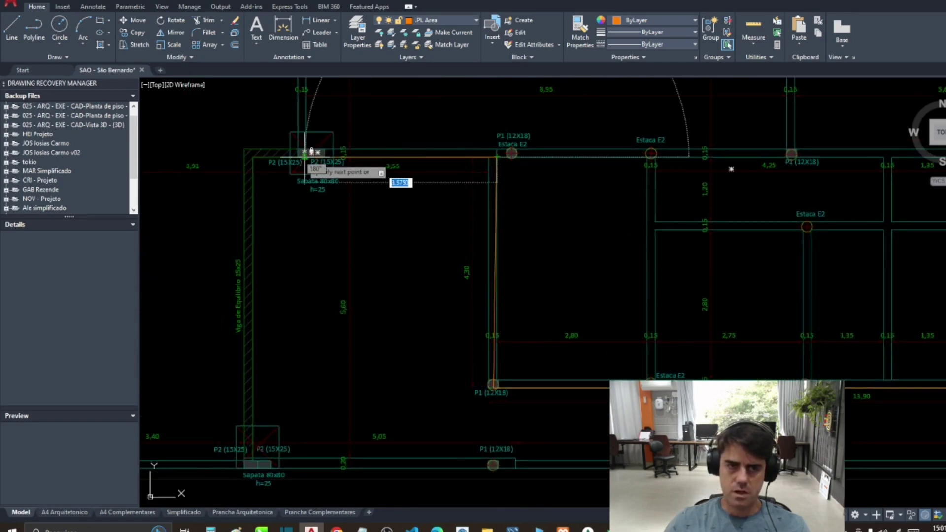
drag(310, 156, 337, 422)
click(310, 207)
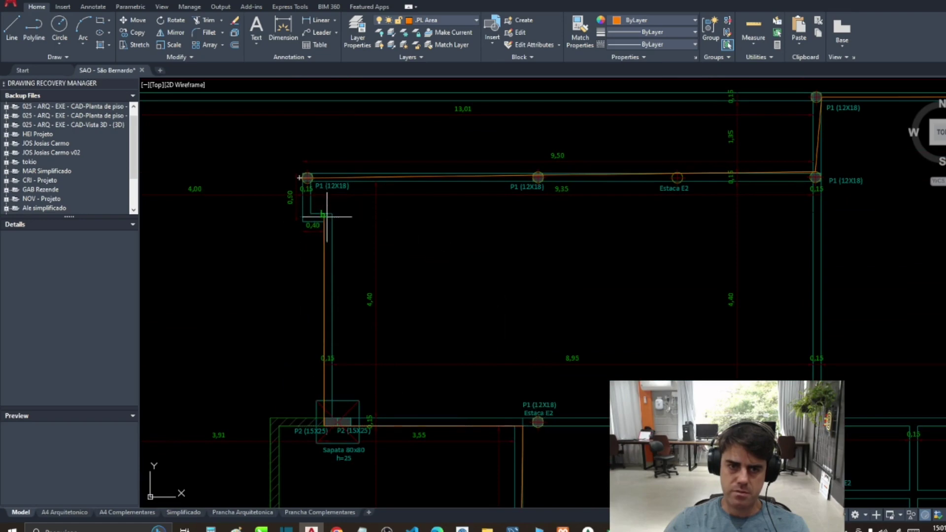
click(302, 177)
scroll(303, 178, down, 4)
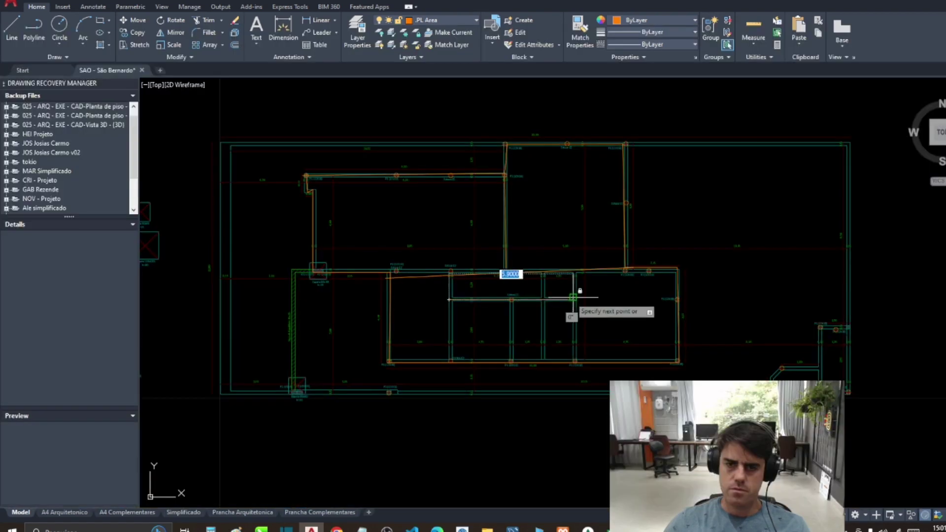
Step: Finish the vertical foundation segment and add a separate line along the bottom wall
click(573, 272)
click(573, 360)
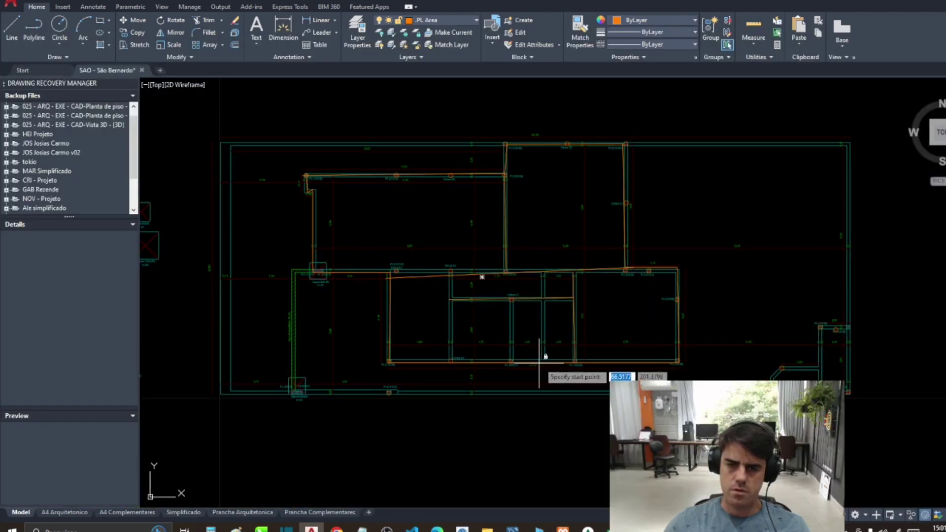
key(Return)
key(Return)
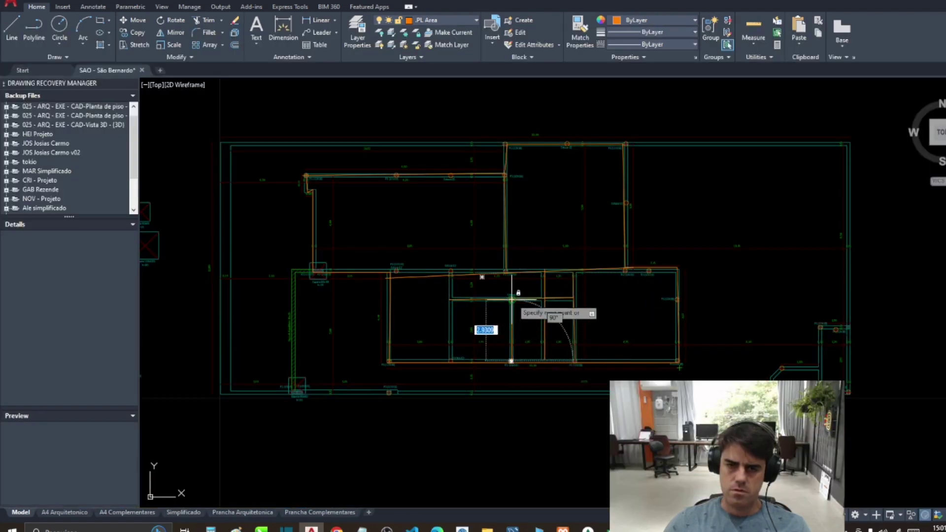
click(447, 360)
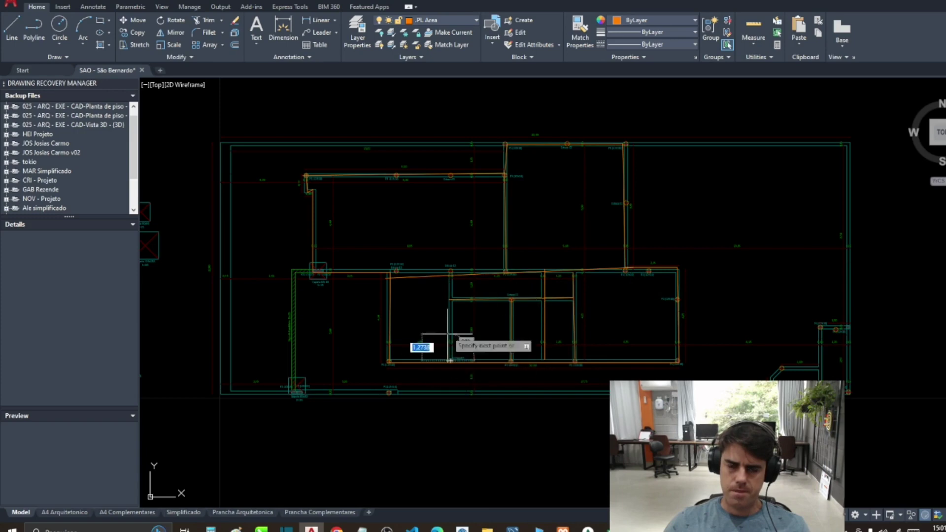
click(297, 392)
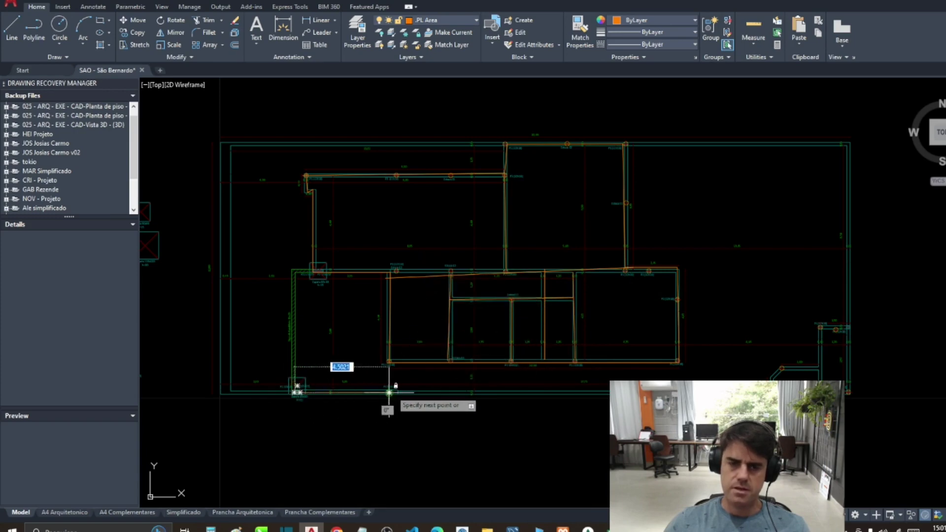
click(389, 393)
key(Return)
drag(375, 371, 380, 408)
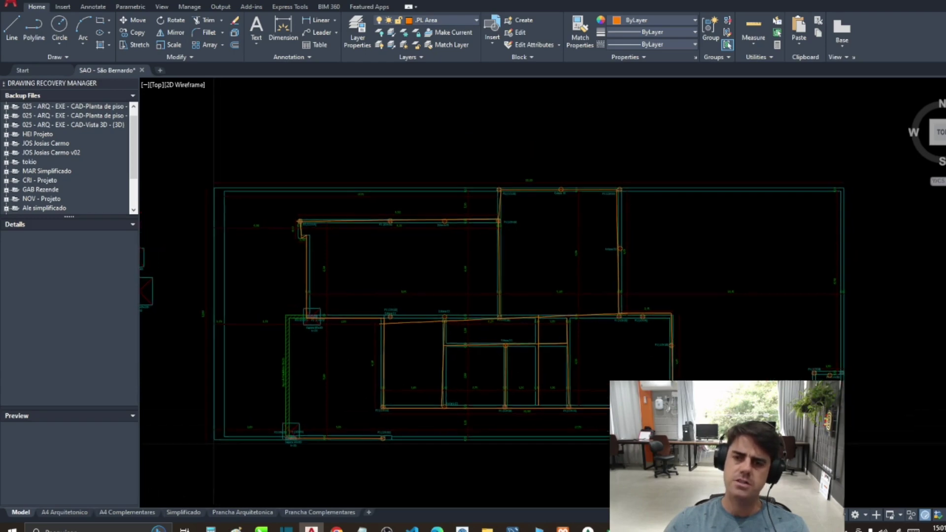
scroll(419, 276, down, 3)
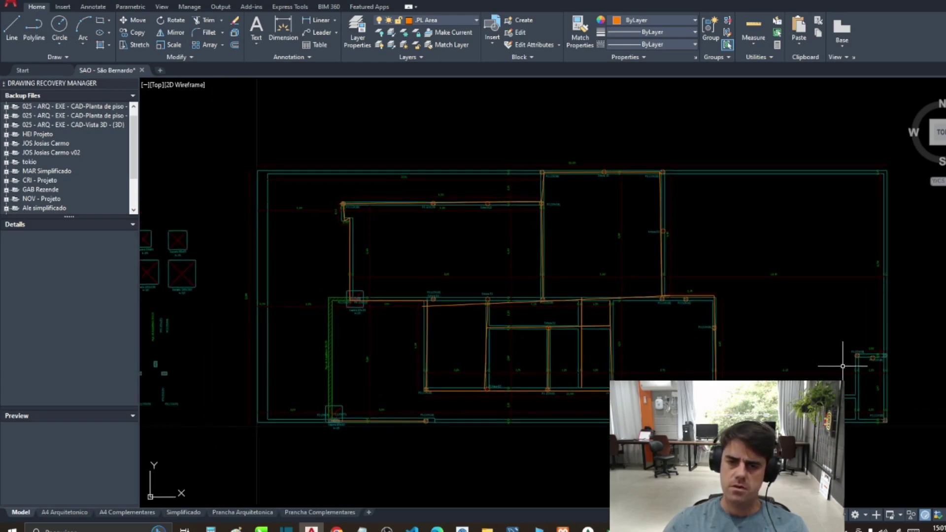
Step: Move the traced foundation lines aside from the plan
key(m)
key(Return)
drag(311, 178, 623, 418)
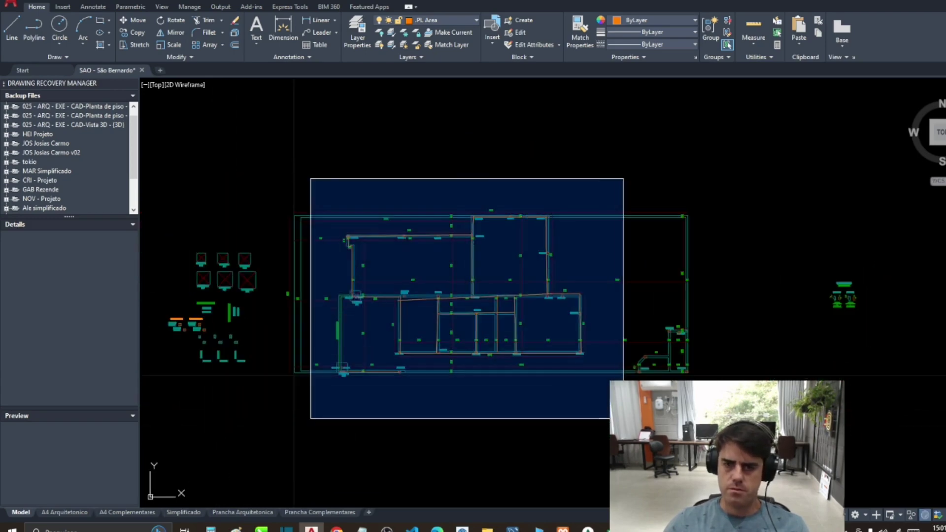
scroll(412, 323, down, 6)
key(Return)
click(422, 318)
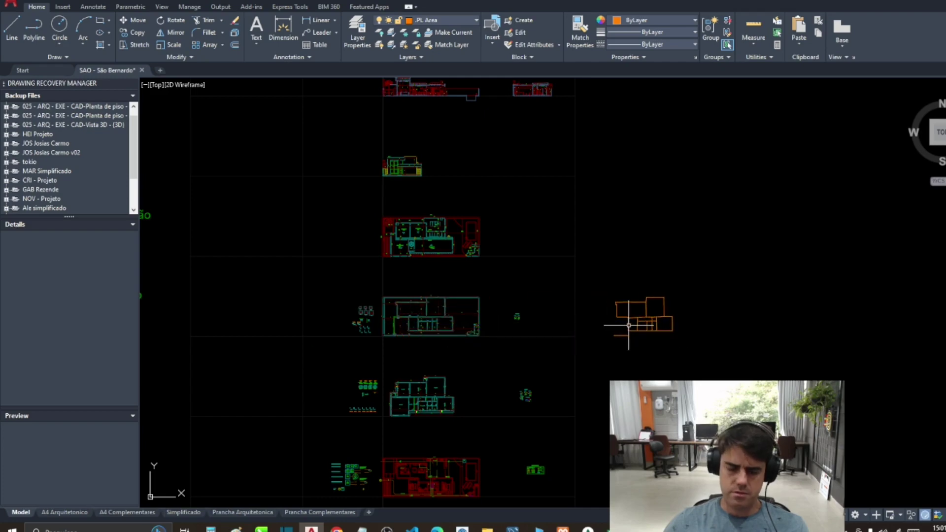
Step: Measure the moved lines' total length (98.64) and switch back to Excel
text(tot)
key(Return)
drag(593, 275, 732, 375)
key(Return)
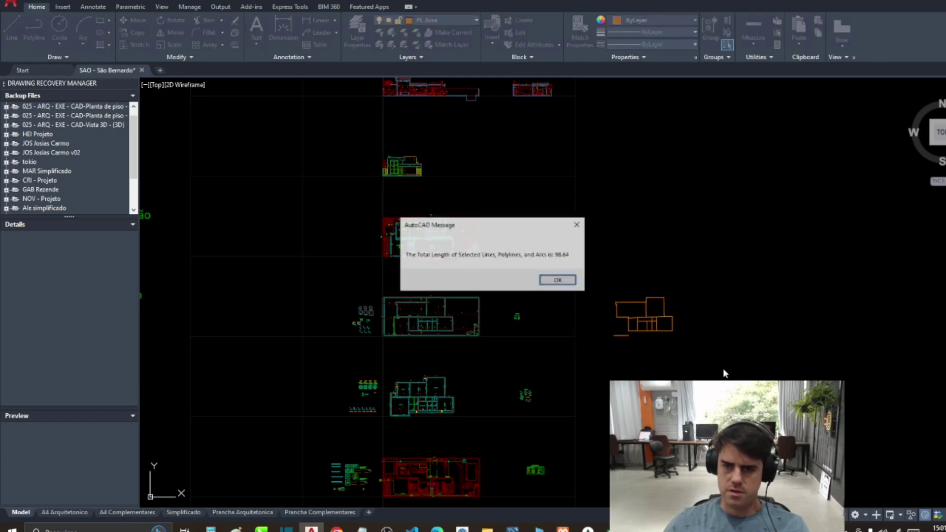
click(558, 280)
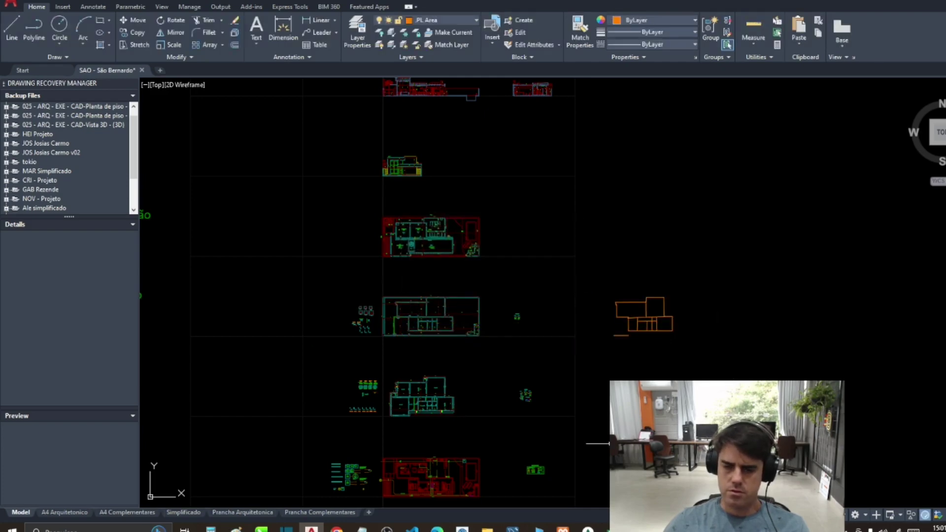
click(606, 528)
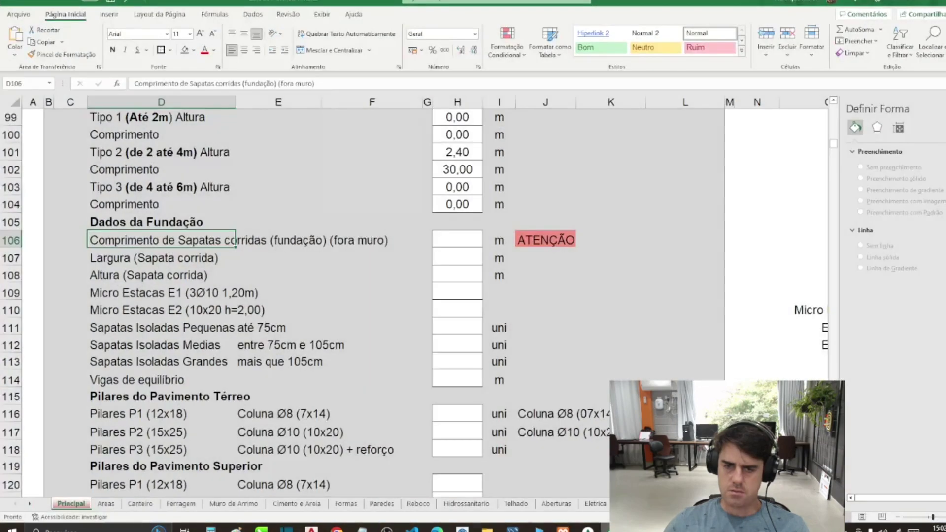
Step: Enter the strip foundation as 99 m long, 0,15 m wide and 0,50 m high in H106–H108
click(467, 243)
text(99)
key(Return)
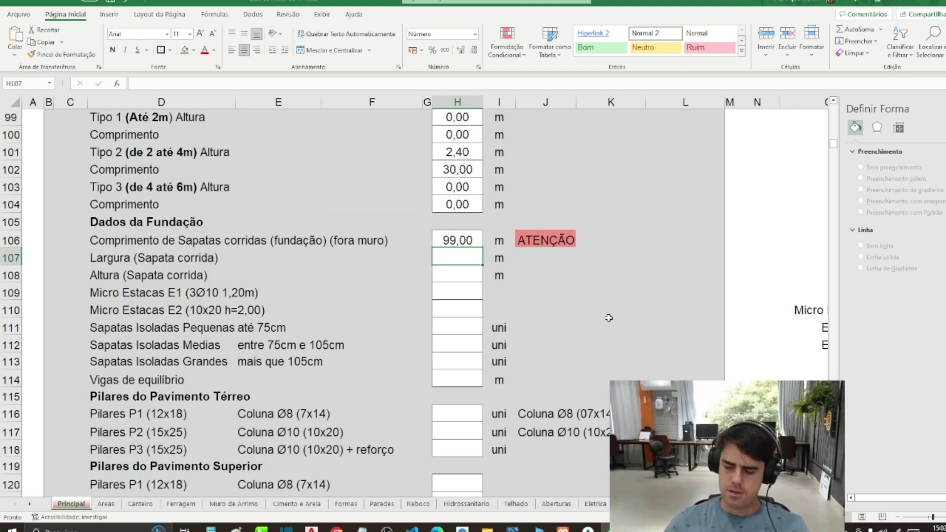
text(,5)
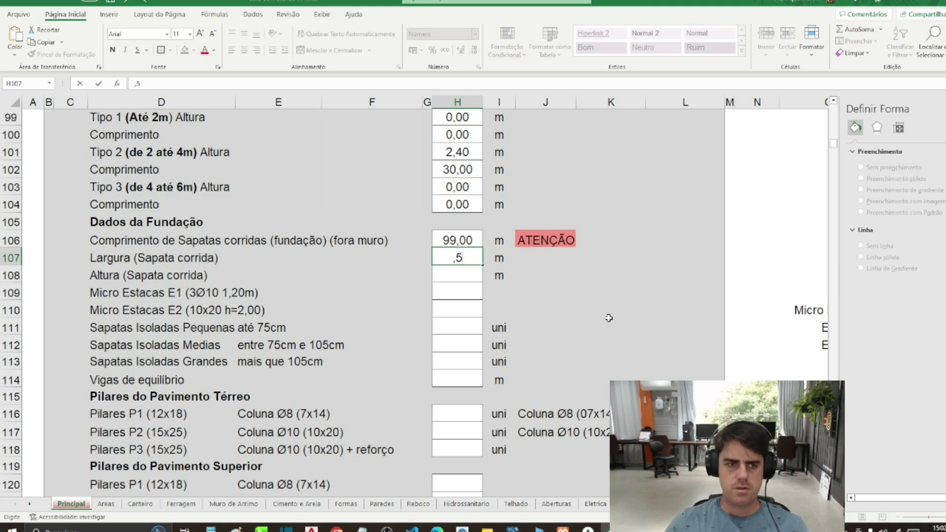
key(Return)
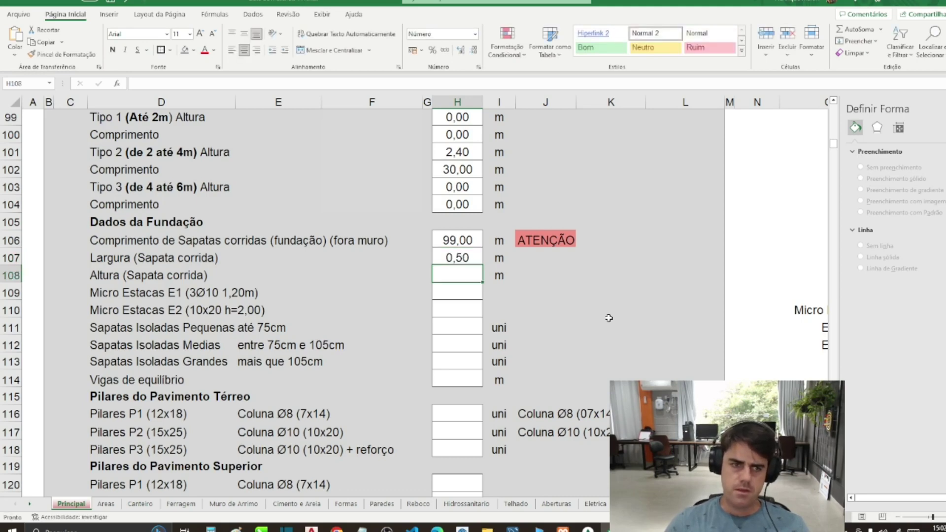
key(Up)
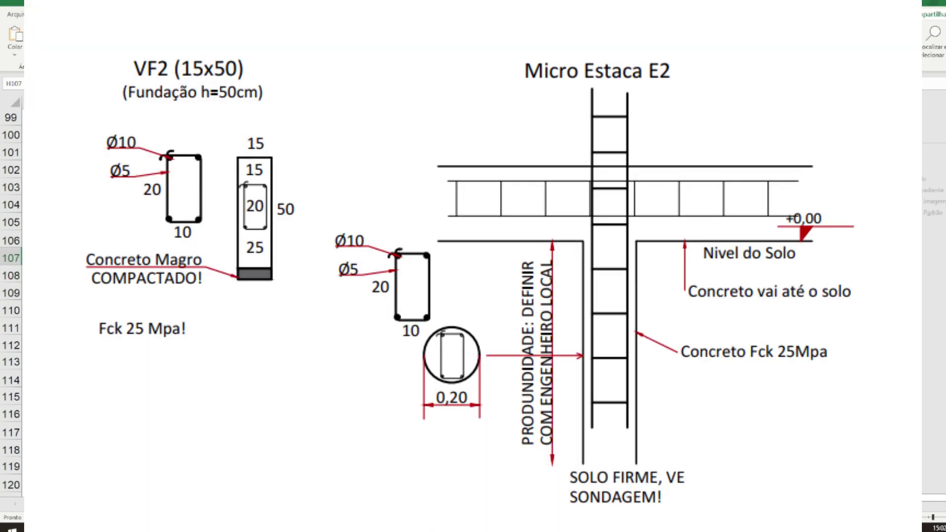
key(Return)
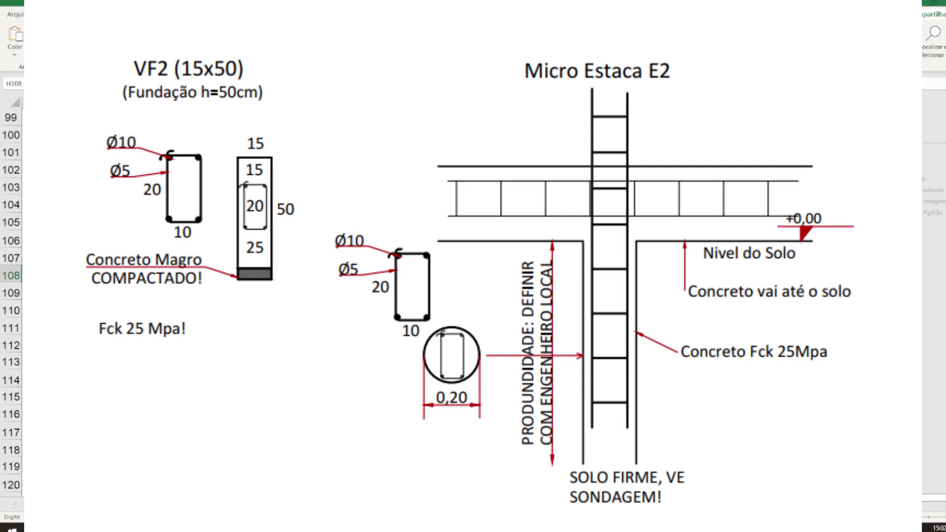
key(Return)
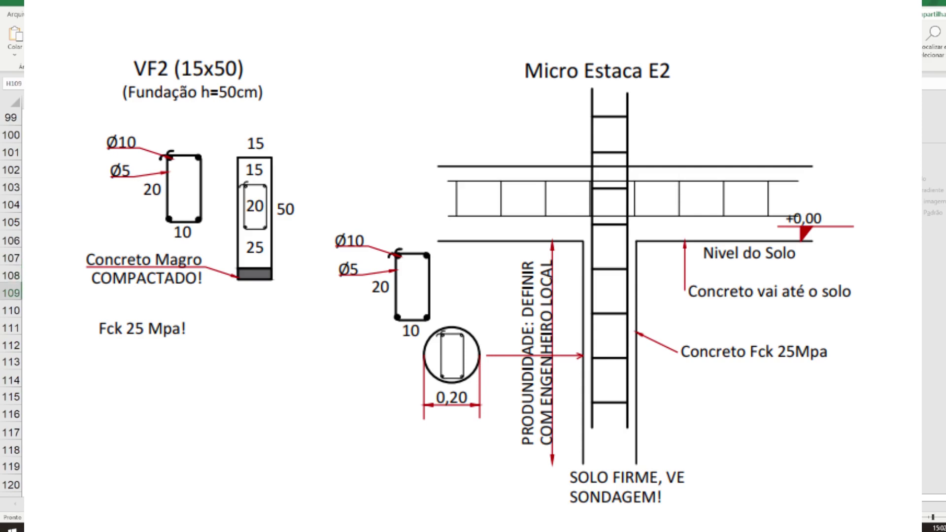
Step: Select the micro-pile and isolated footing label rows below the foundation entries
key(Down)
key(Down)
key(Down)
key(Down)
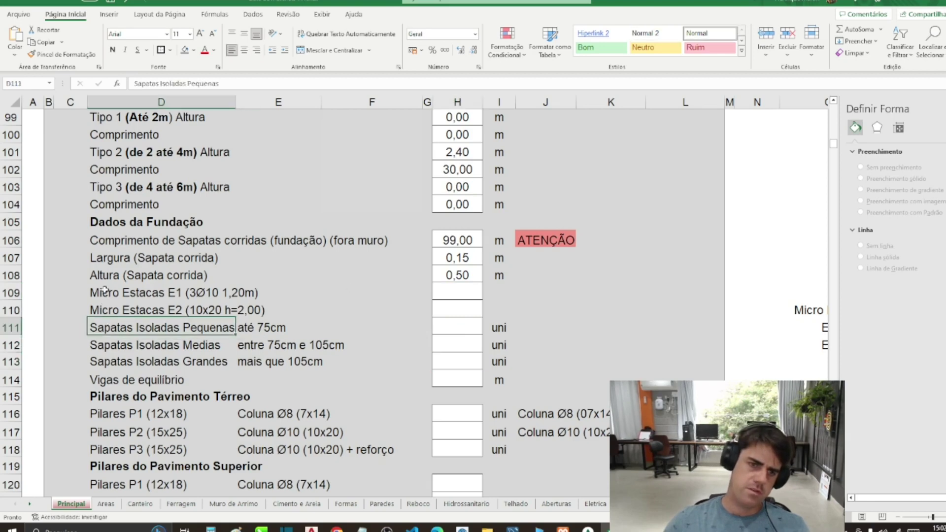
drag(103, 292, 404, 311)
drag(105, 329, 207, 361)
key(ctrl+v)
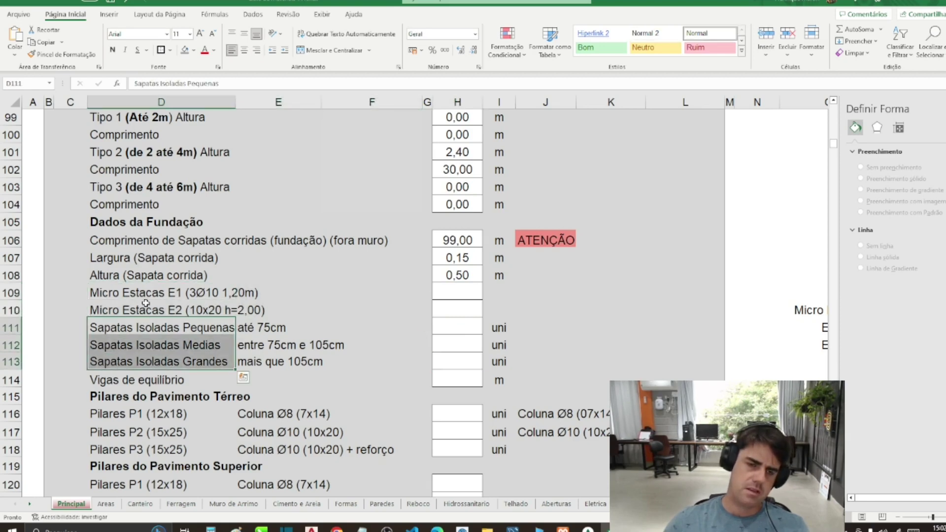
drag(103, 292, 449, 309)
Step: Check the Micro Estacas E1/E2 and Sapatas Isoladas labels, then return to the AutoCAD drawing
click(225, 297)
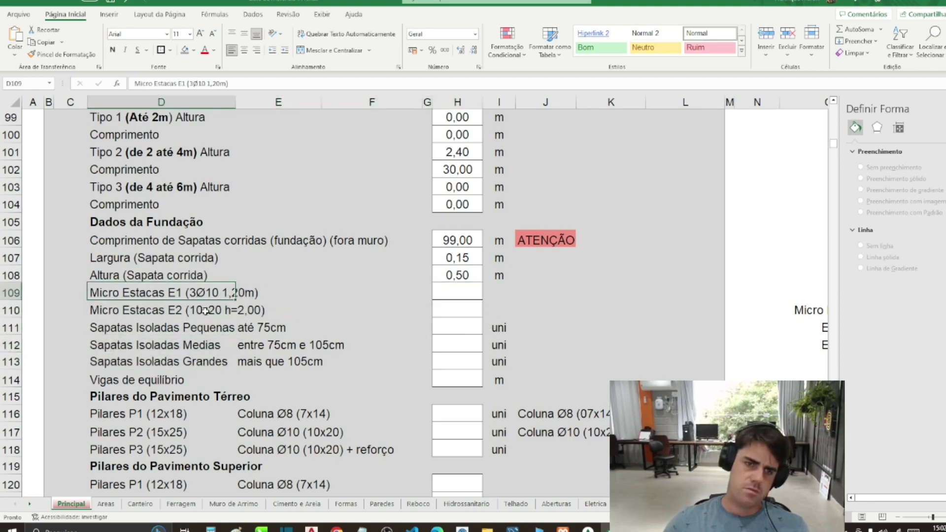
click(205, 311)
click(214, 325)
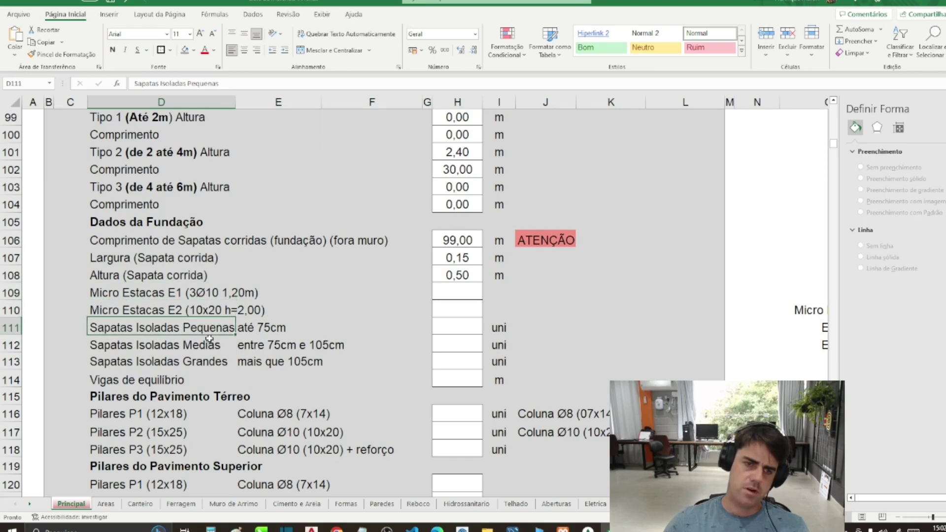
click(197, 348)
click(192, 363)
click(262, 348)
click(197, 347)
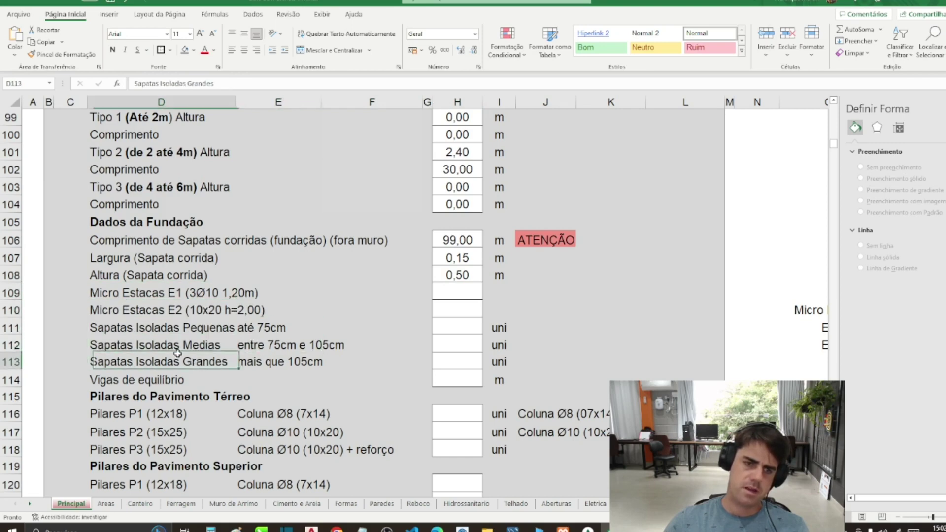
click(158, 363)
click(311, 529)
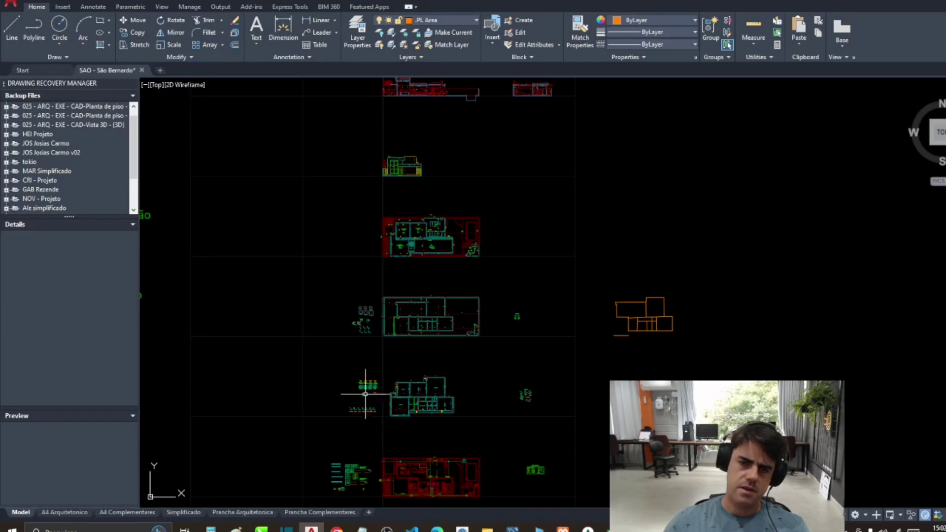
Step: Zoom around the plan to inspect the Estaca E2 micro-pile labels, then return to Excel
scroll(414, 304, up, 10)
scroll(397, 300, down, 10)
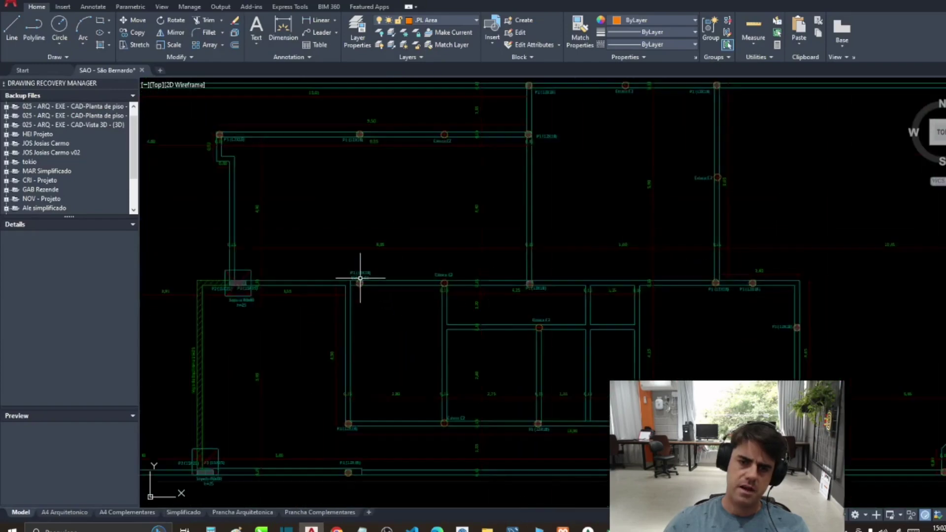
scroll(401, 295, up, 5)
scroll(426, 278, down, 5)
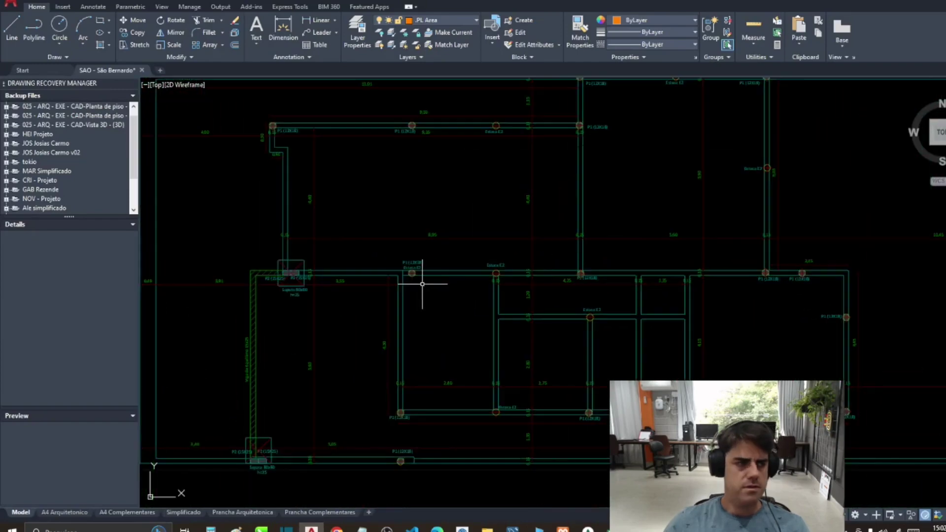
scroll(404, 309, up, 3)
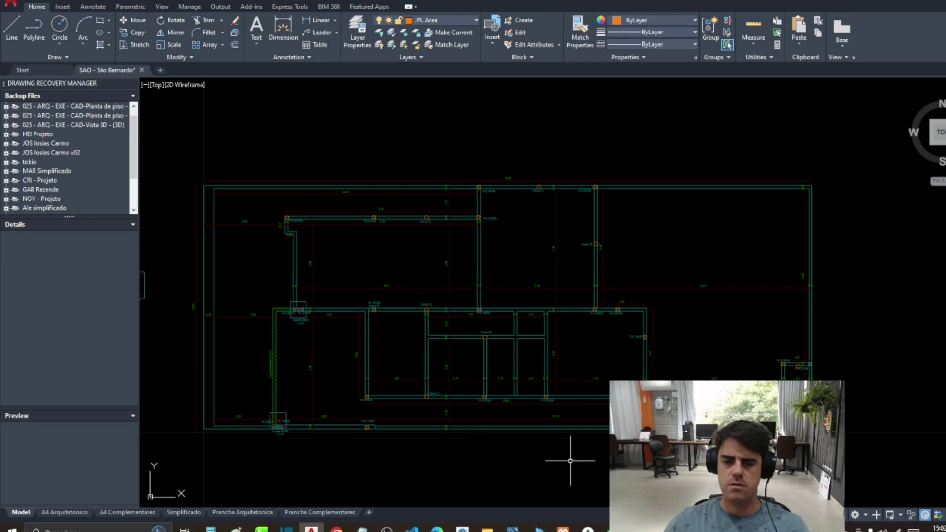
click(591, 527)
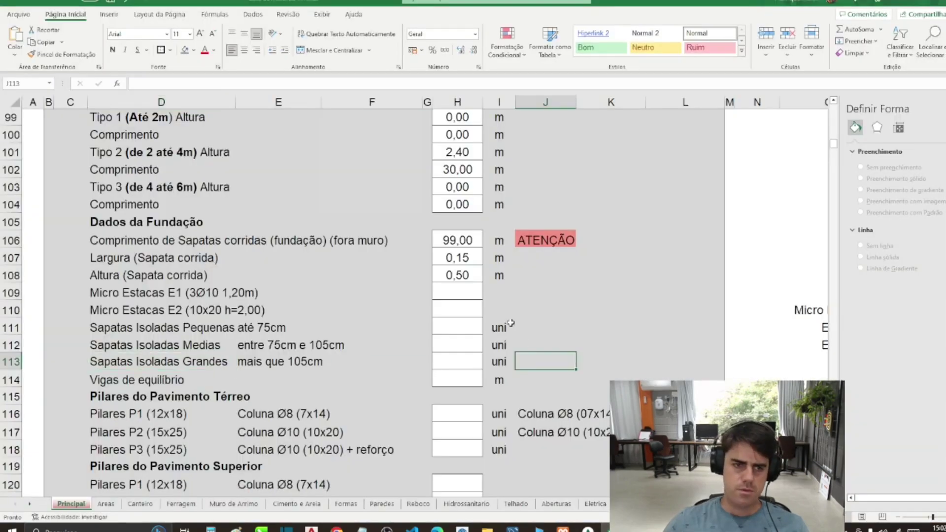
Step: Enter 20 for Micro Estacas E2 in the spreadsheet, then switch to the AutoCAD foundation plan
click(469, 292)
key(Return)
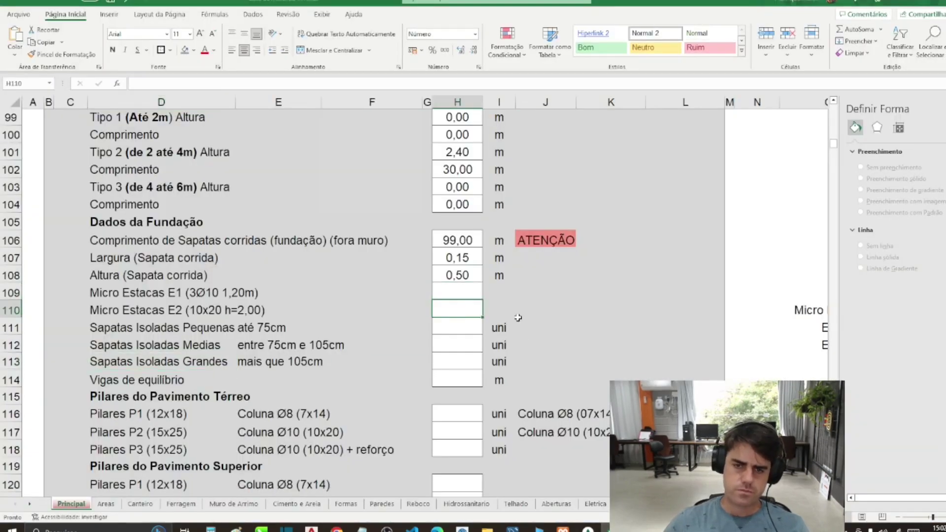
text(20)
key(Return)
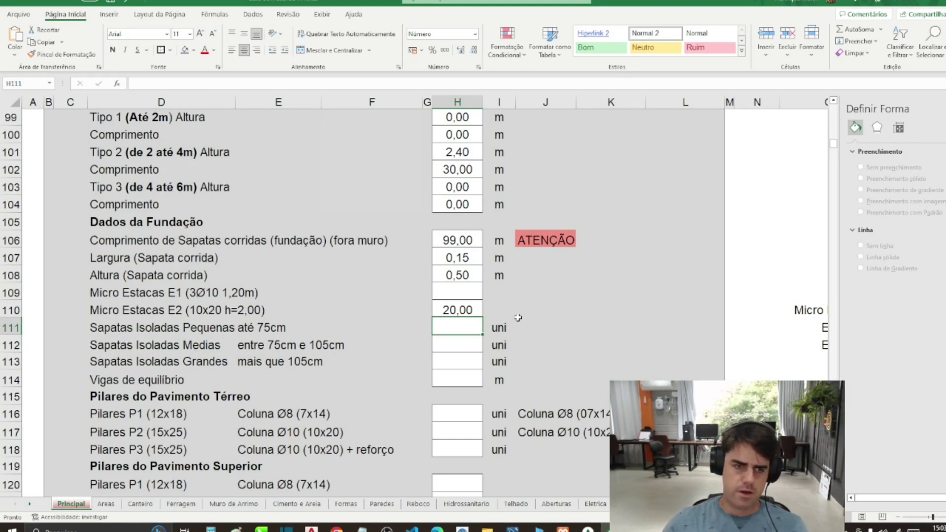
key(Return)
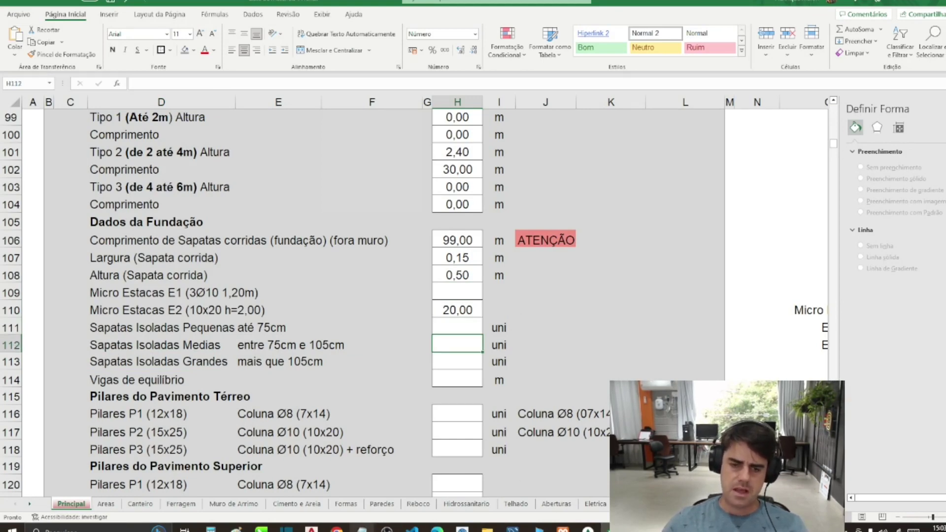
key(alt+Tab)
scroll(253, 401, up, 5)
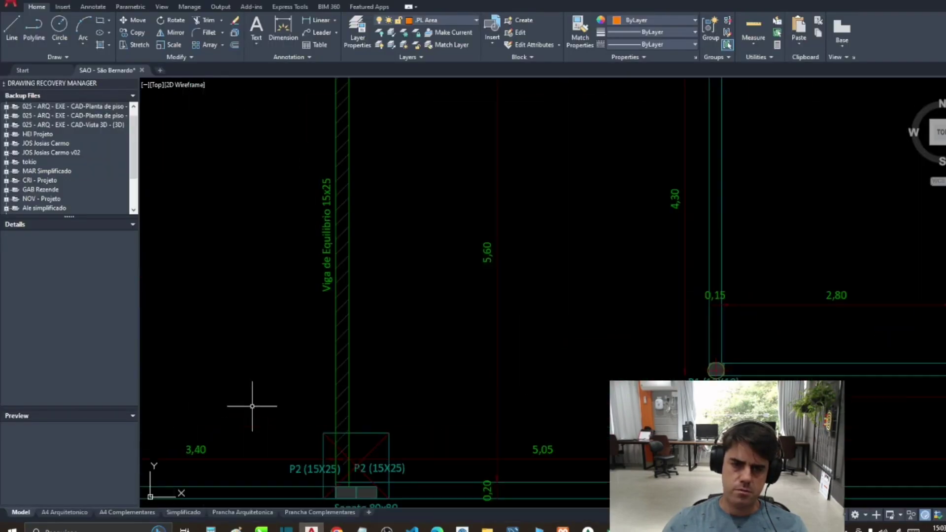
Step: After inspecting the footings, enter 2 Sapatas Isoladas Medias in Excel and return to AutoCAD
drag(254, 401, 330, 403)
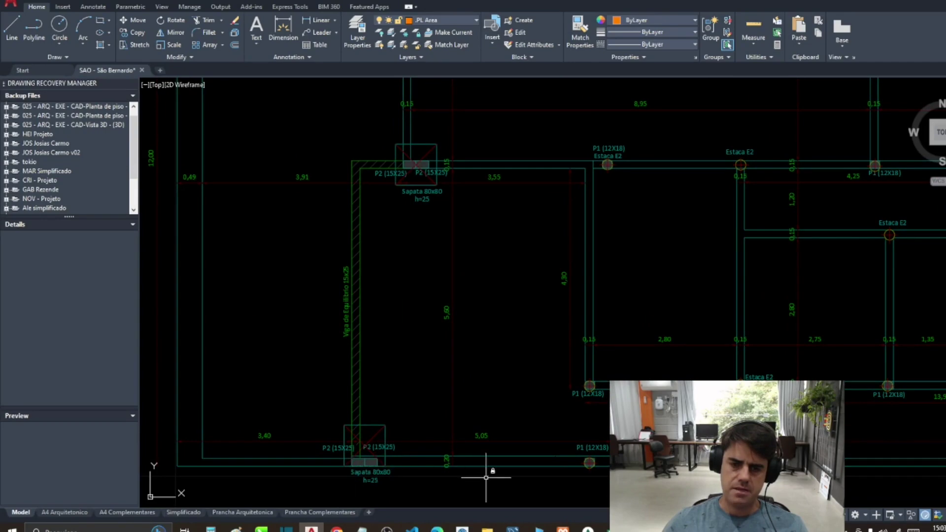
scroll(384, 145, up, 2)
scroll(426, 211, down, 5)
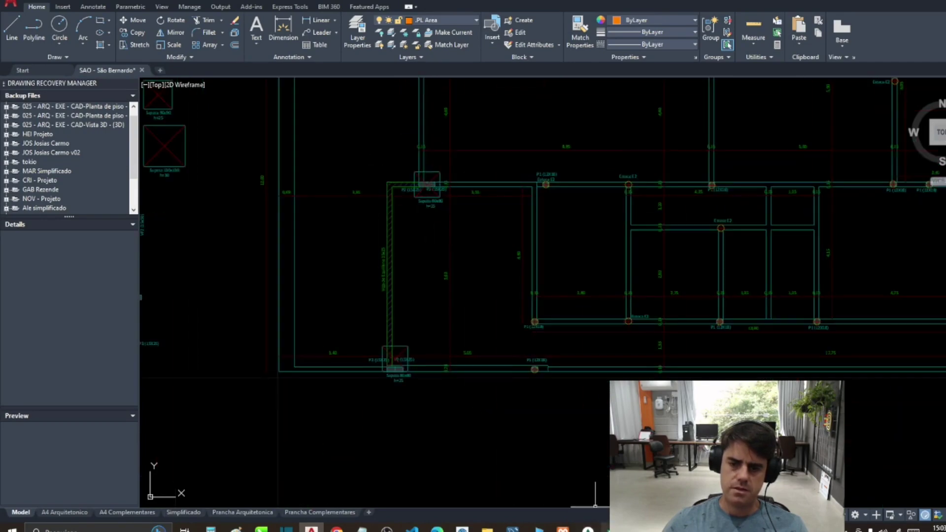
key(alt+Tab)
click(492, 379)
click(458, 351)
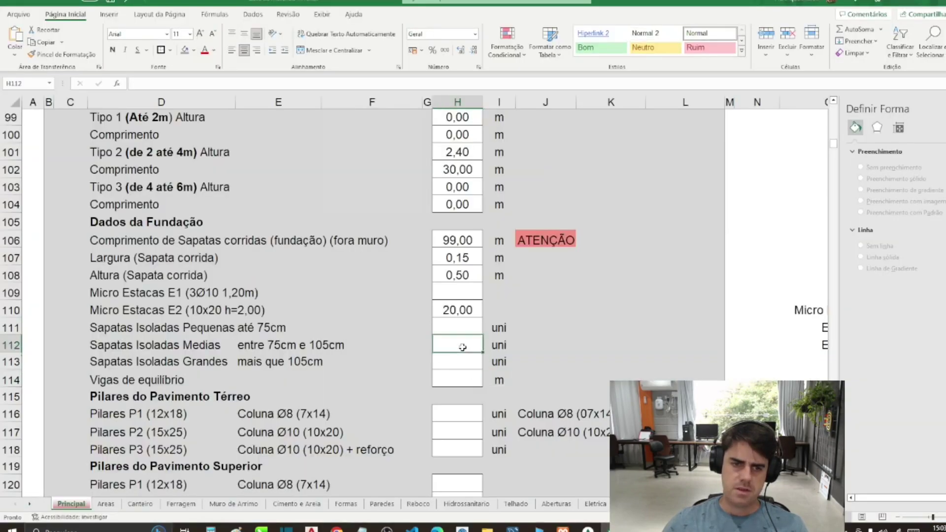
text(8)
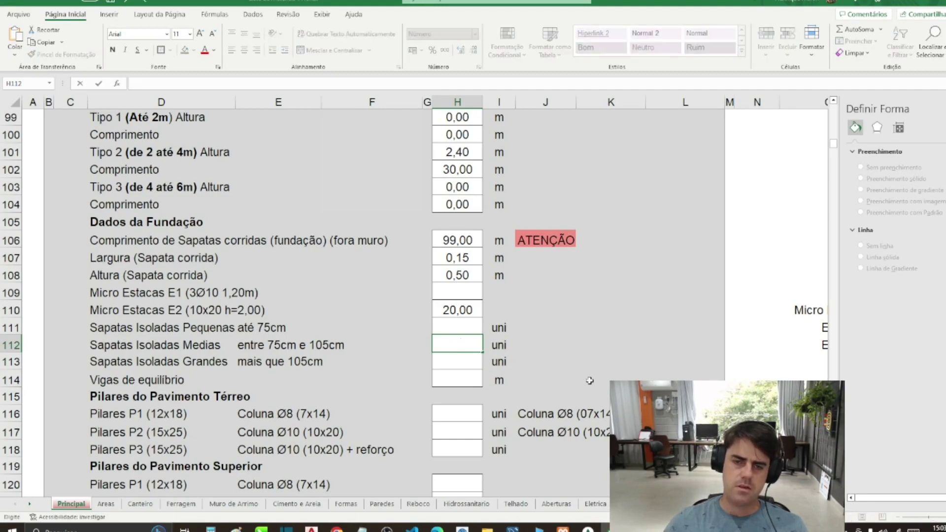
key(Return)
key(Return)
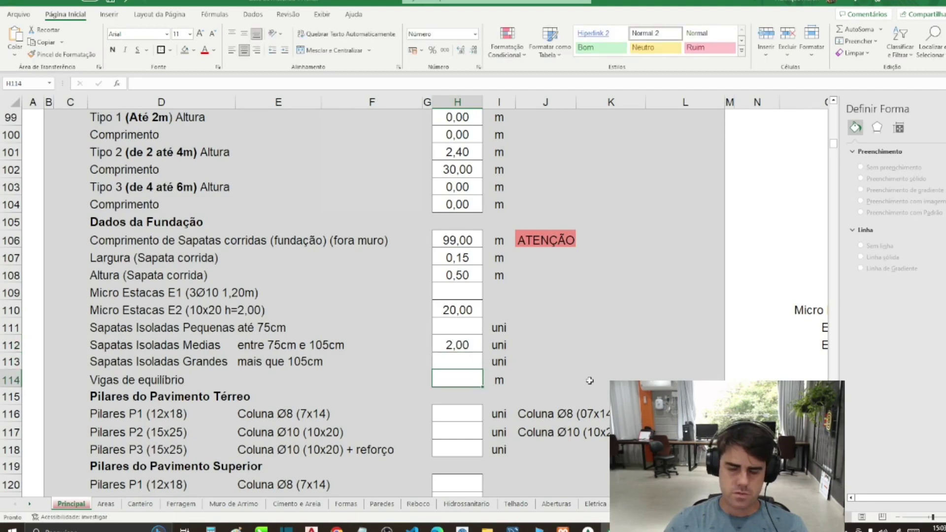
click(312, 528)
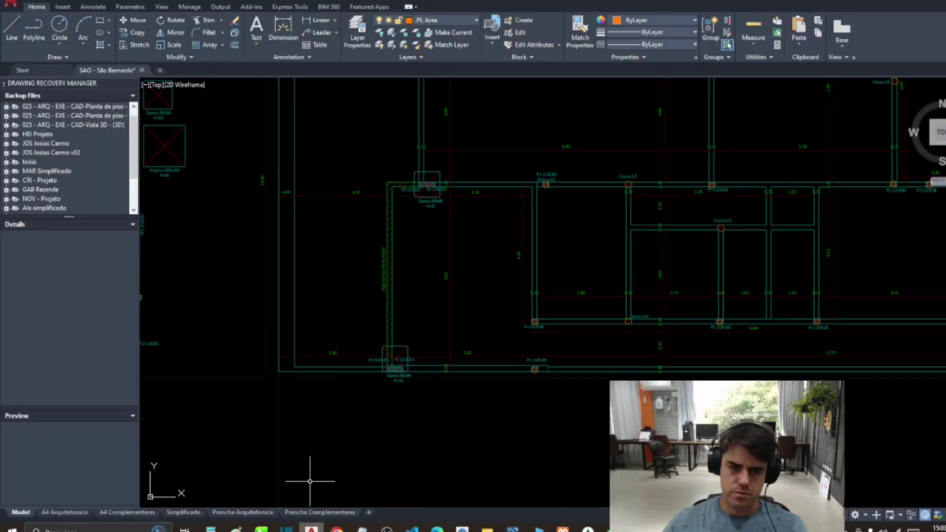
Step: Measure the total length of the balance beam lines with TOT, then return to Excel
drag(317, 342, 312, 379)
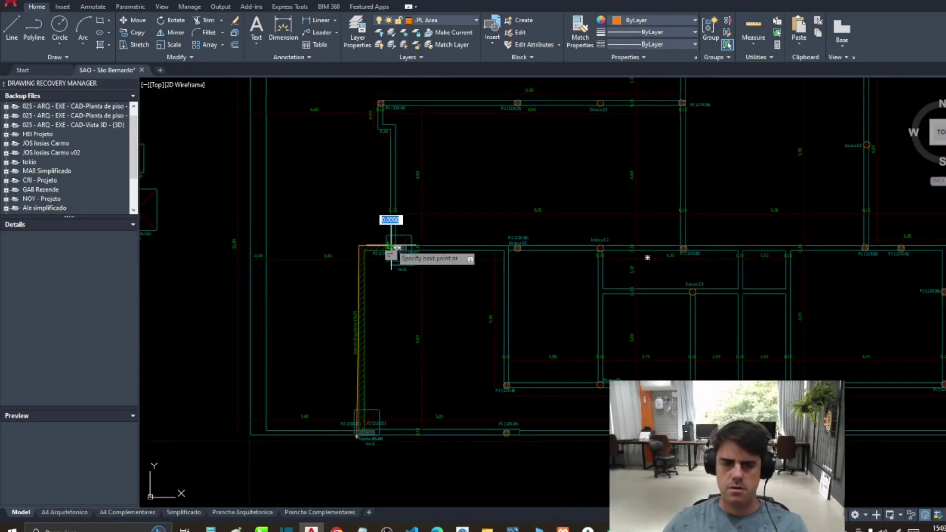
scroll(361, 254, down, 2)
scroll(394, 385, down, 3)
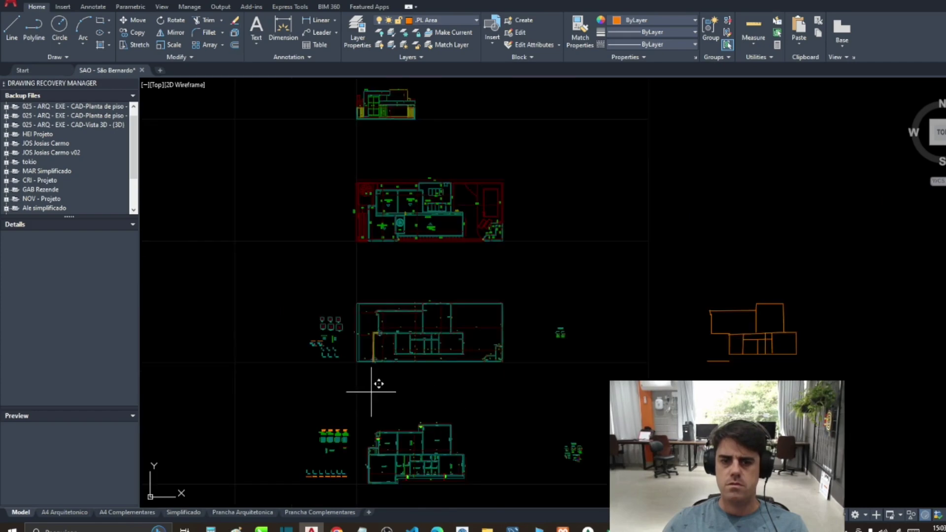
click(372, 392)
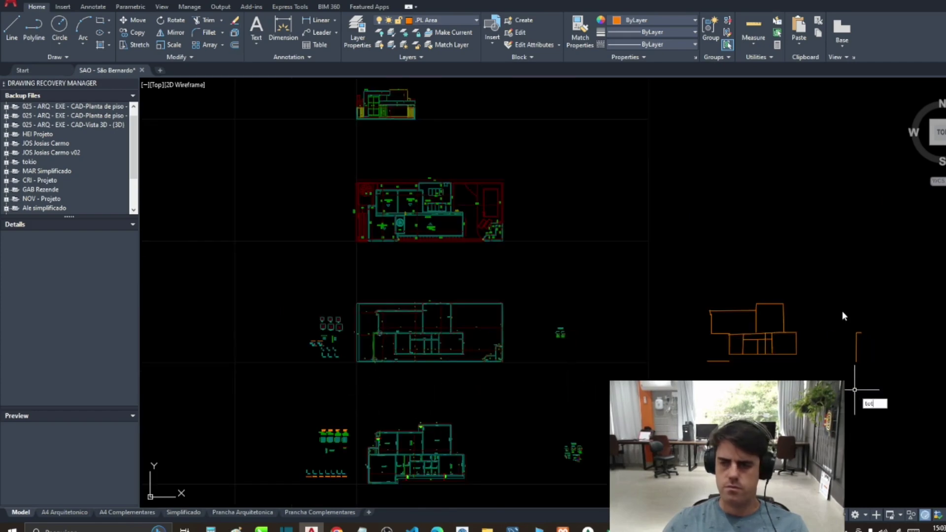
key(Return)
click(559, 281)
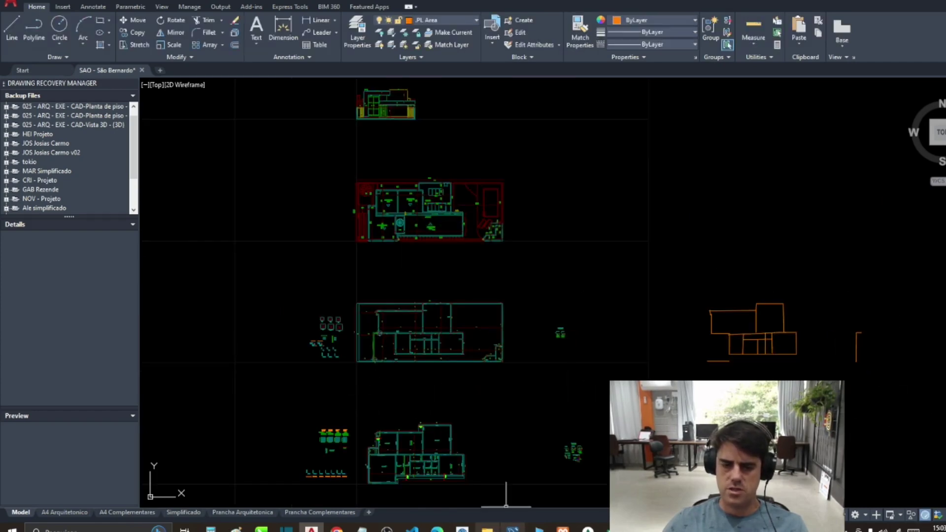
click(562, 530)
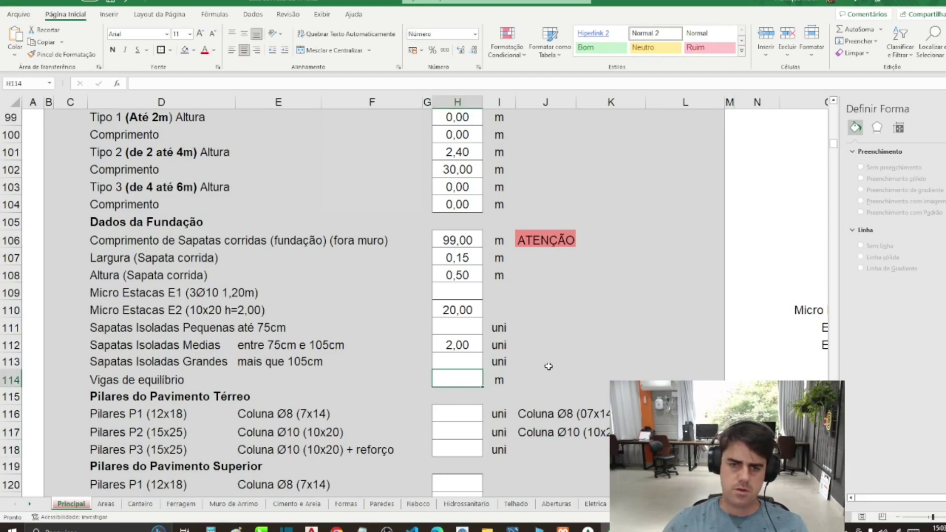
Step: Enter 8,00 m for Vigas de equilíbrio and move down to the ground-floor pillar rows
text(8)
key(Return)
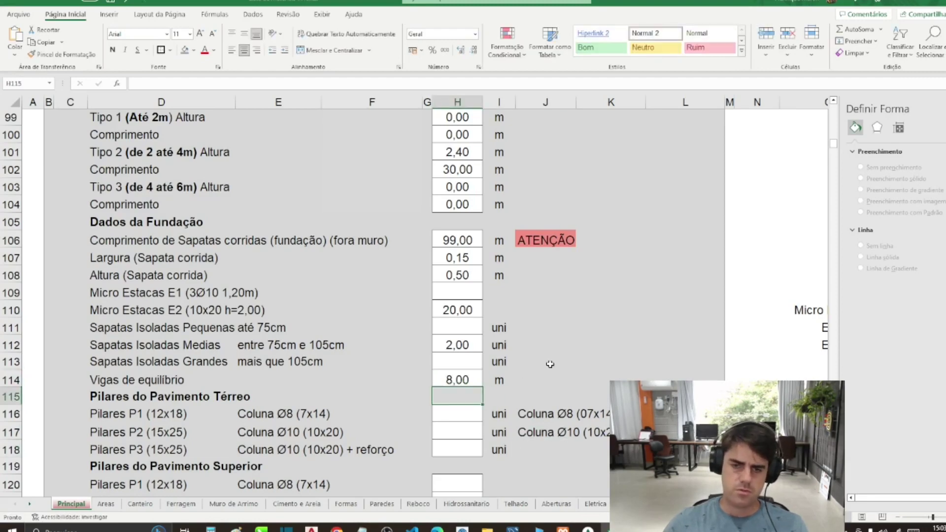
scroll(550, 364, down, 2)
key(Return)
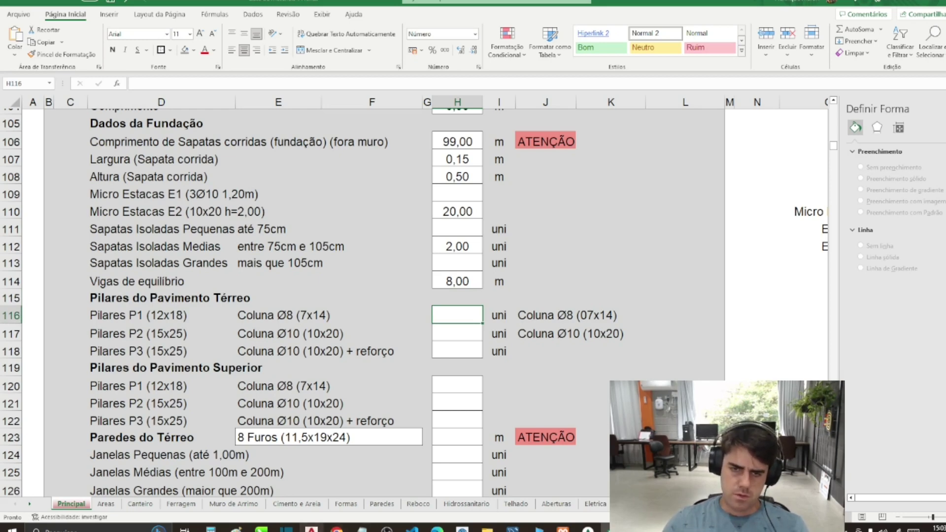
key(Return)
key(Return)
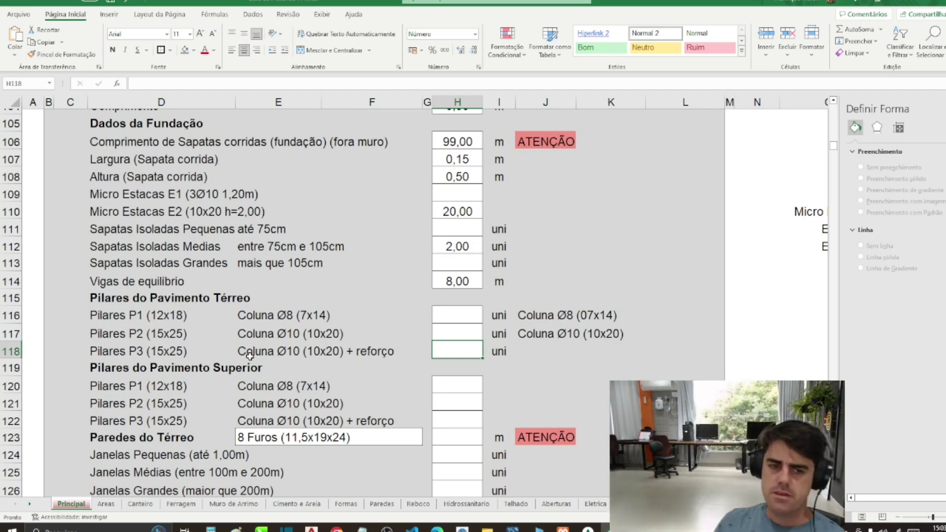
click(198, 308)
drag(197, 308, 419, 315)
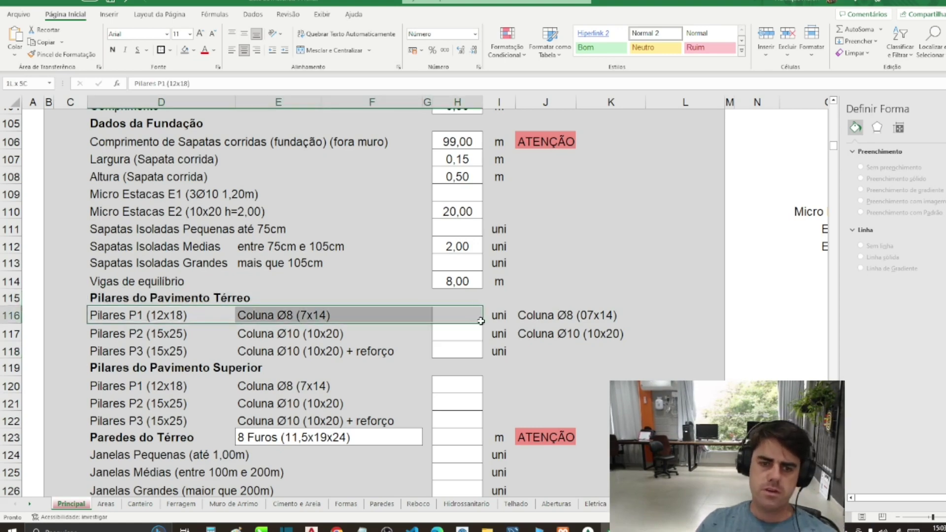
Step: Read the P1 (12x18), P2 (15x25) and P3 pillar descriptions, then bring up the AutoCAD plan
drag(158, 350, 119, 332)
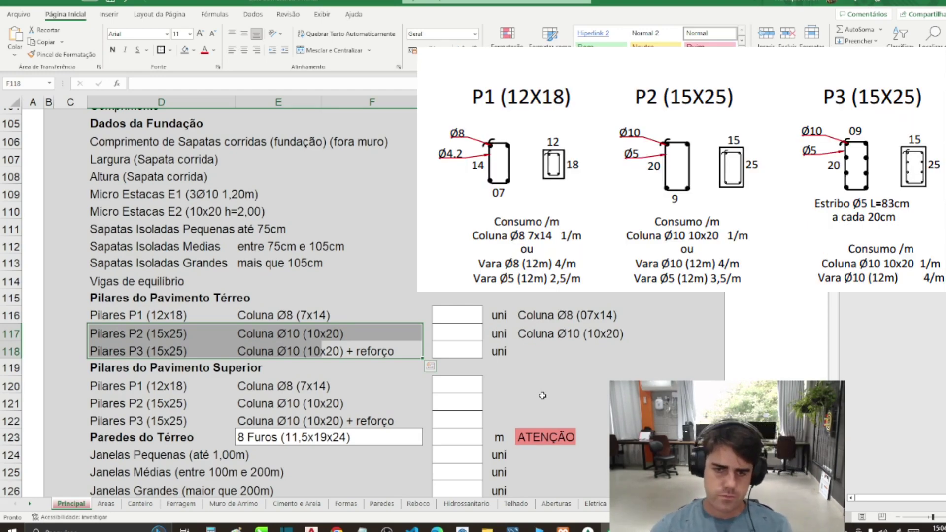
click(216, 327)
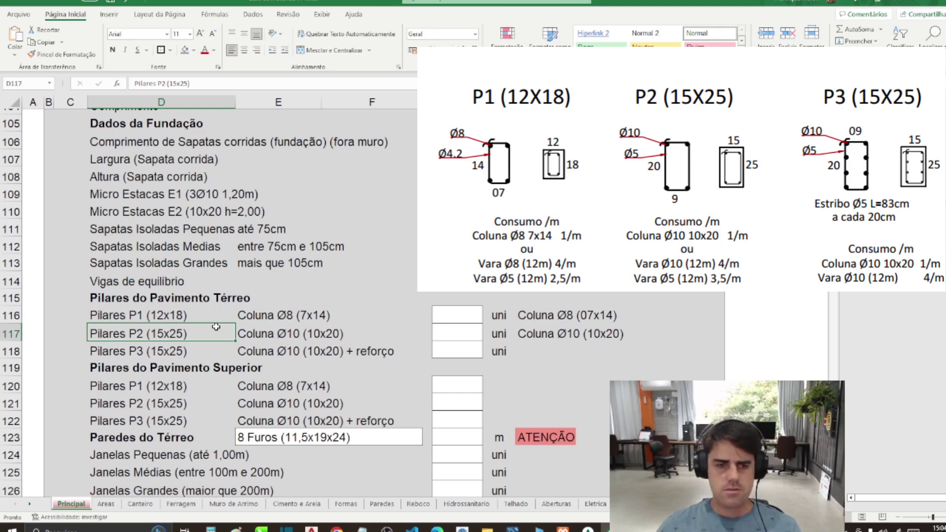
click(289, 340)
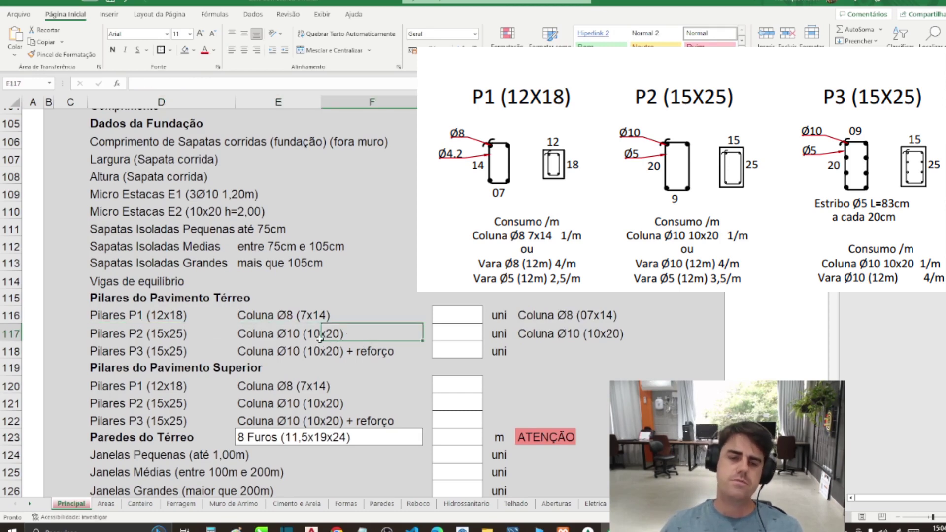
click(273, 327)
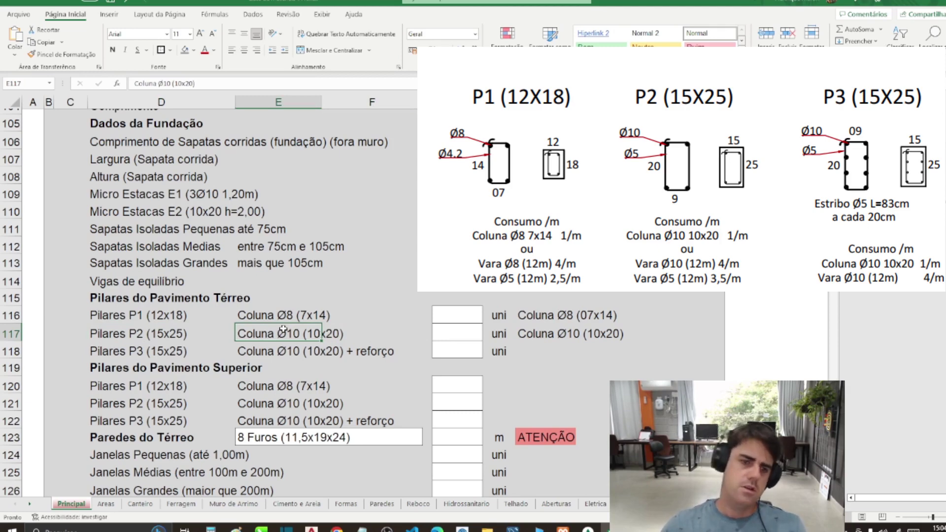
click(249, 316)
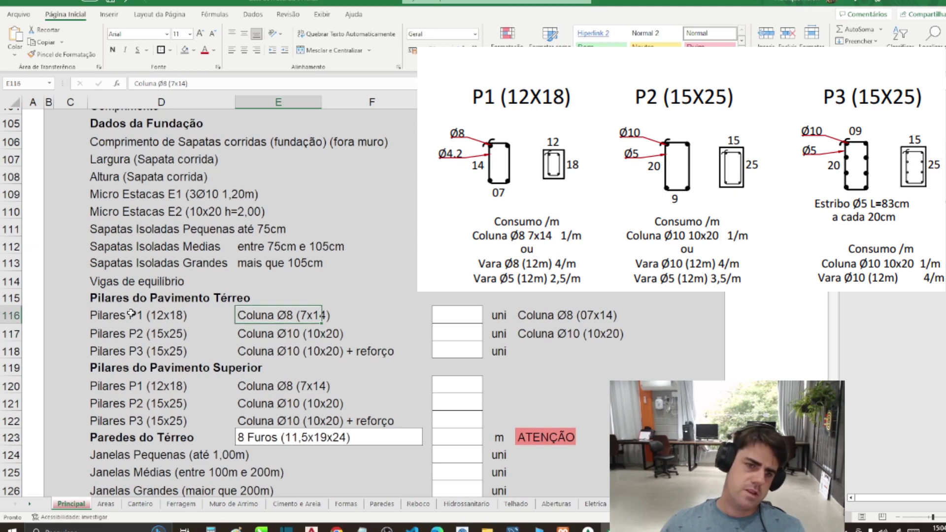
drag(131, 314, 320, 315)
click(302, 315)
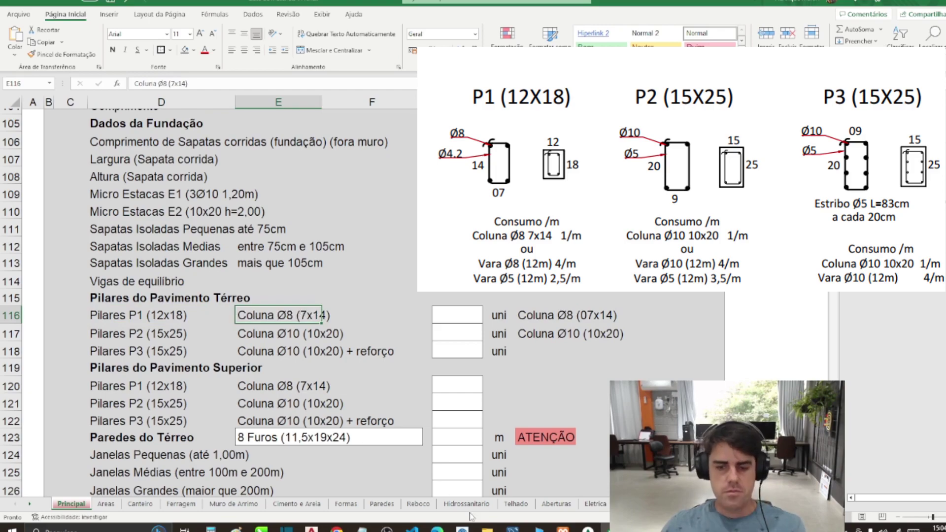
click(311, 529)
scroll(394, 320, up, 5)
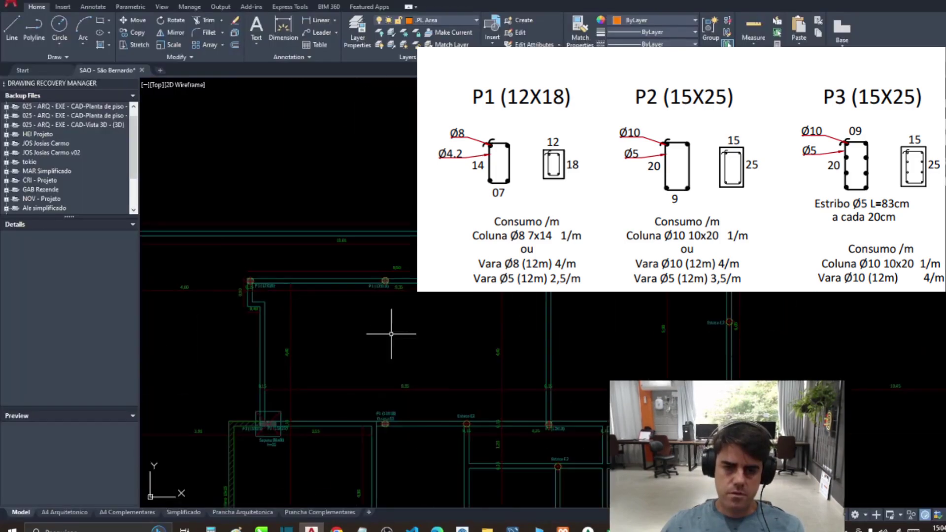
scroll(395, 323, up, 6)
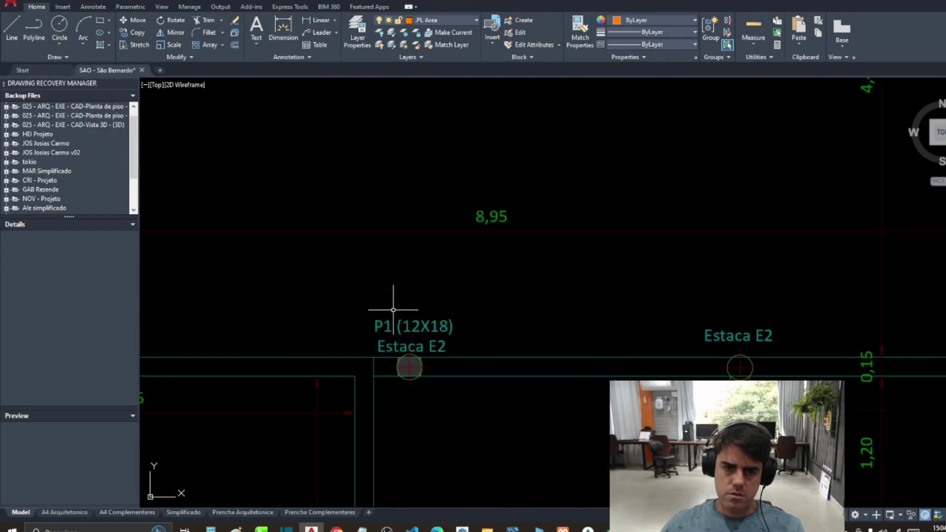
scroll(389, 323, down, 4)
scroll(400, 321, down, 2)
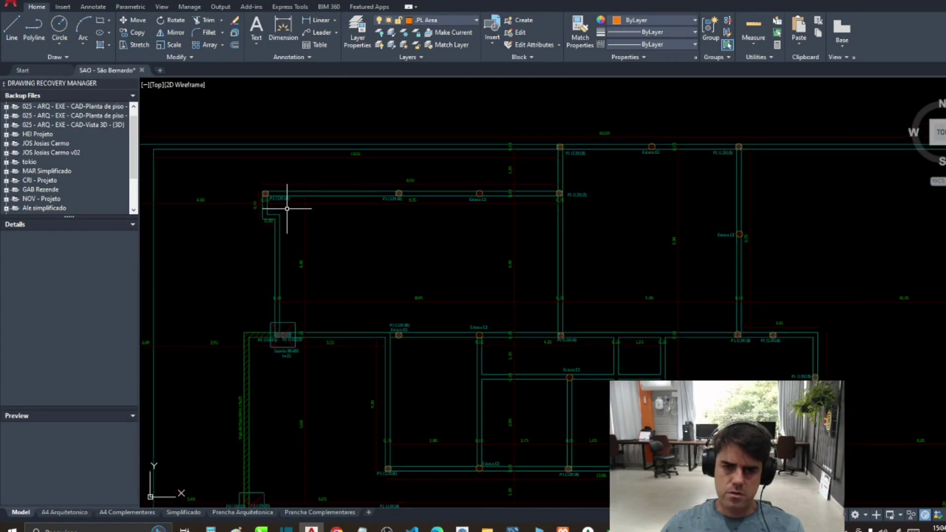
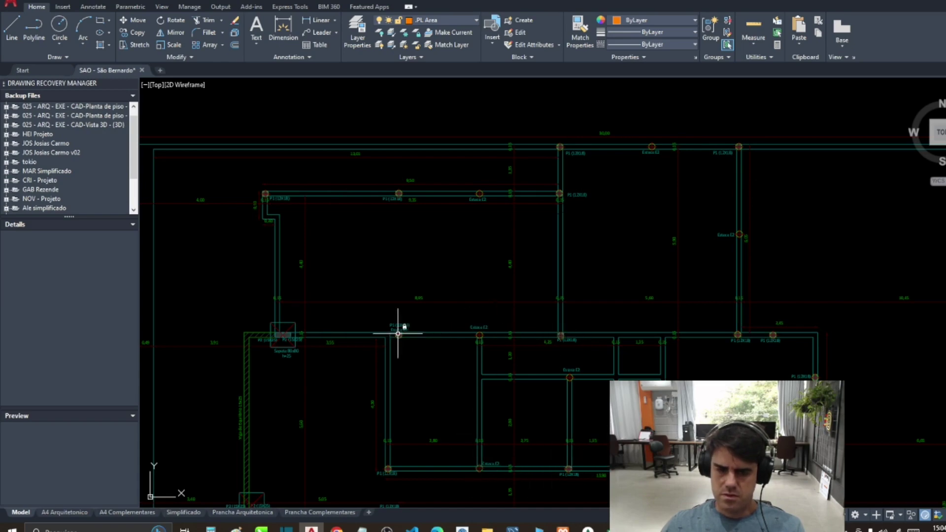
Step: Count the P1 pillars on the foundation plan and enter 20 in spreadsheet cell H120
drag(392, 441, 399, 352)
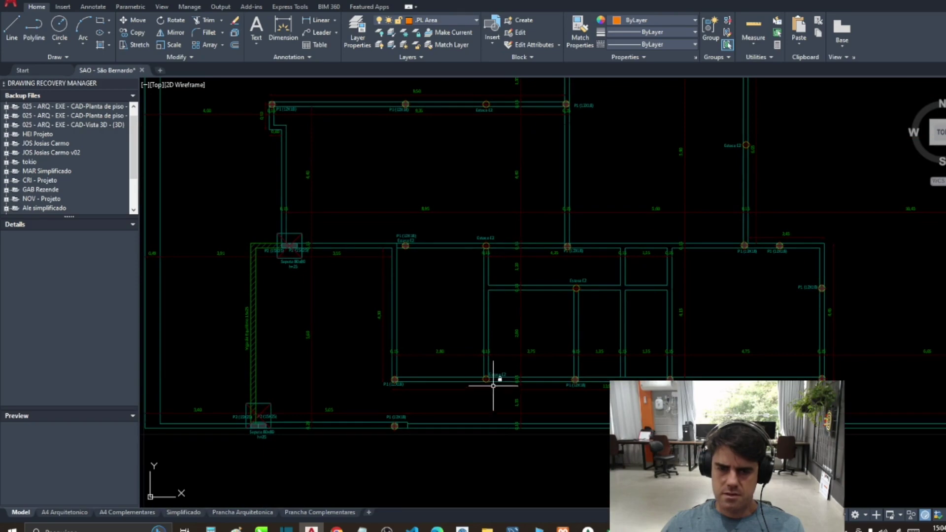
drag(501, 305, 520, 338)
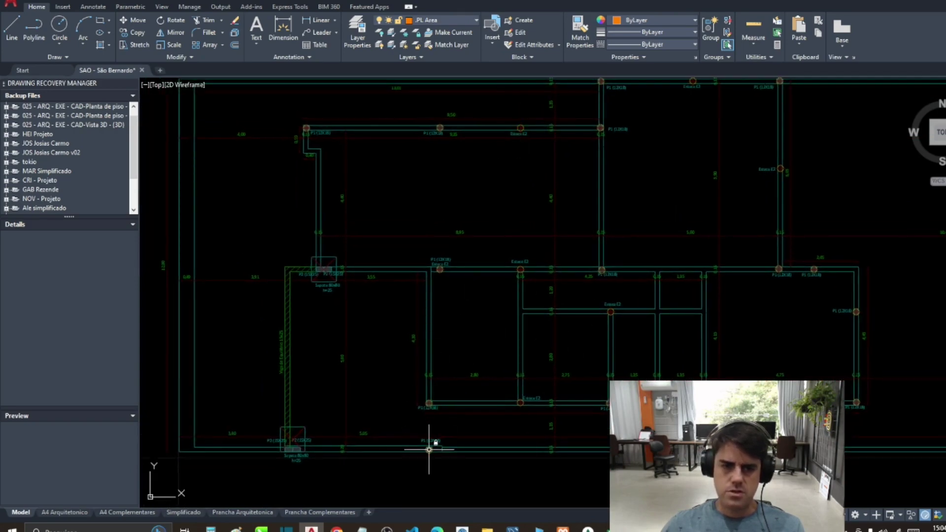
click(605, 527)
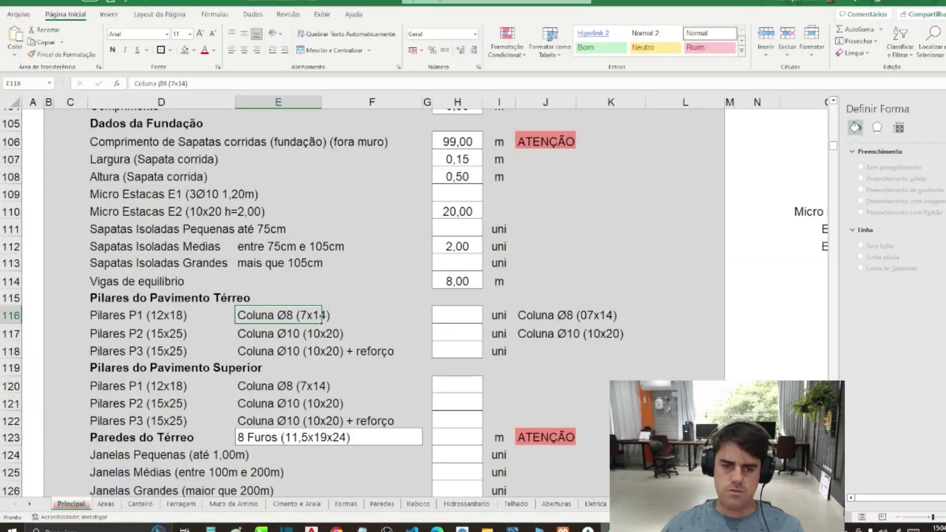
click(453, 376)
click(479, 387)
text(20)
key(Return)
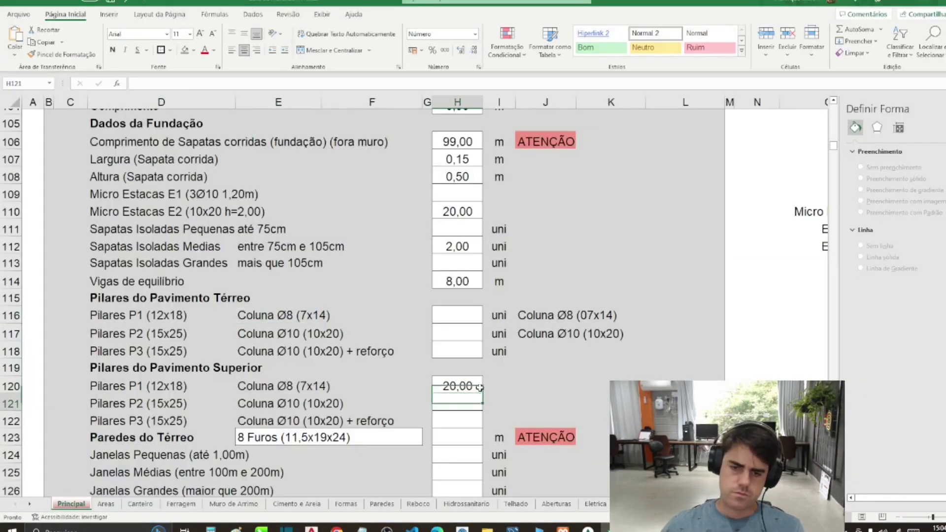
key(alt+Tab)
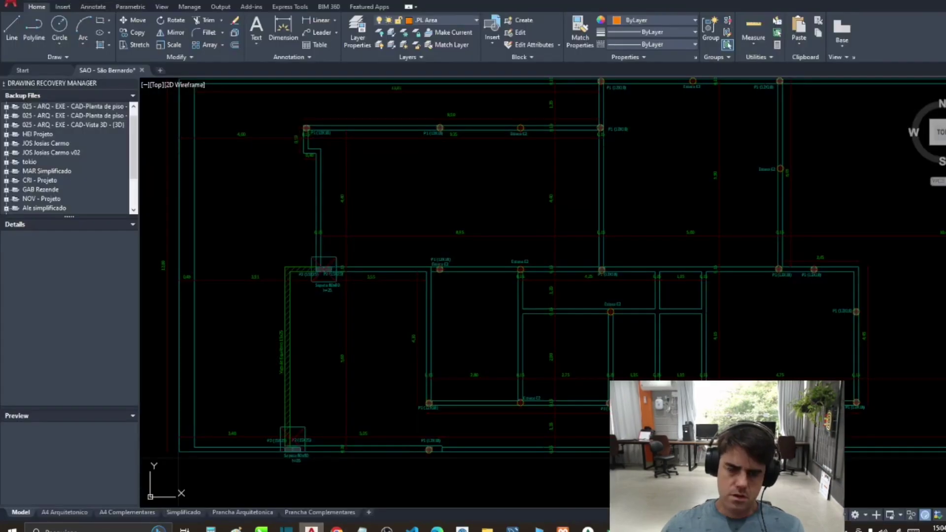
Step: Zoom and pan to the Sapata 80x80 footing to inspect the P2 (15X25) pillars
scroll(292, 478, up, 5)
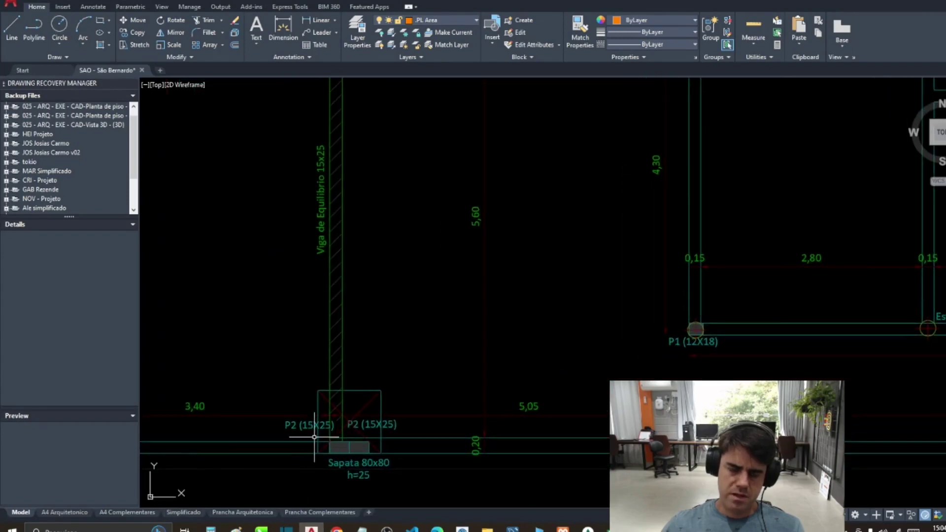
mouse_move(360, 446)
mouse_down()
mouse_move(355, 351)
mouse_move(449, 236)
mouse_up()
scroll(386, 268, down, 2)
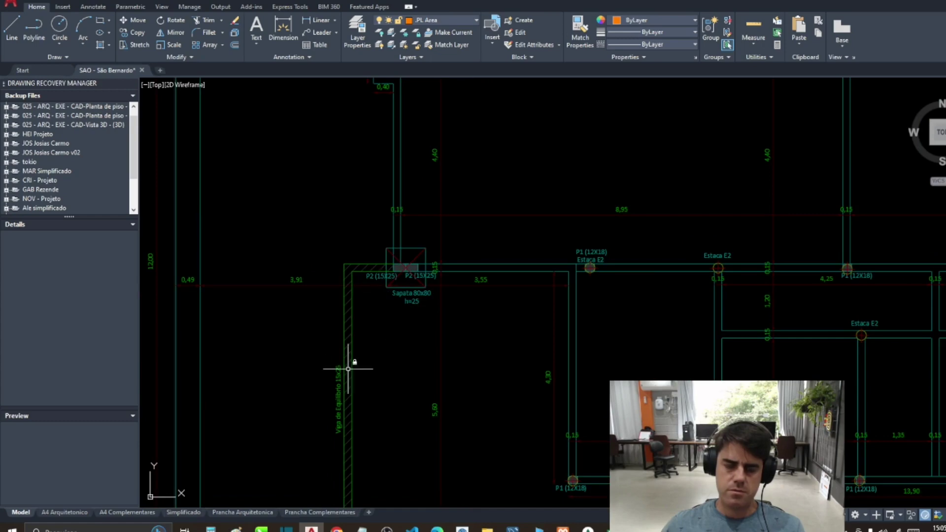
scroll(370, 252, up, 3)
drag(499, 299, 446, 242)
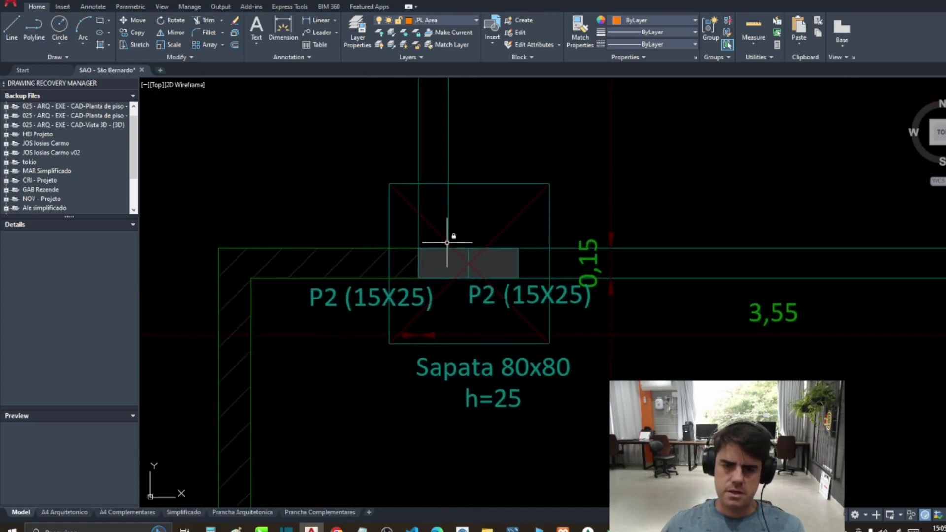
scroll(486, 359, down, 5)
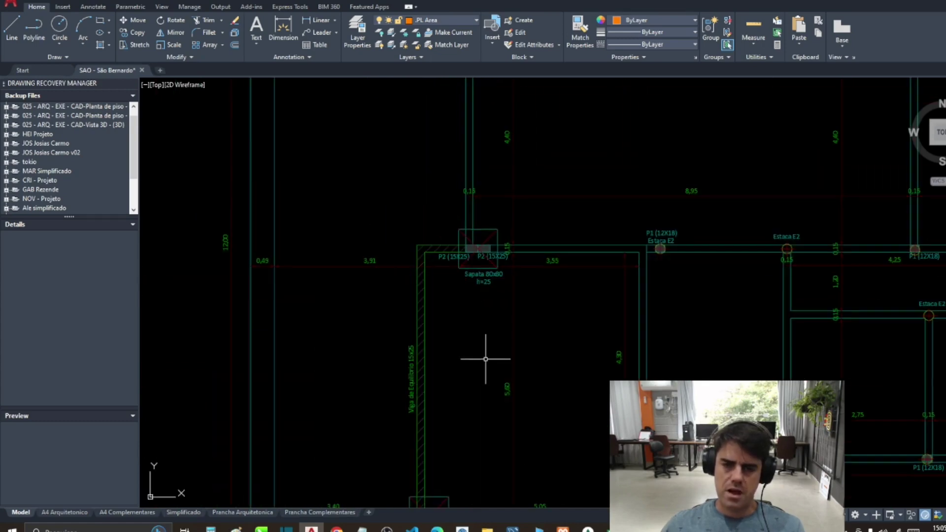
key(alt+Tab)
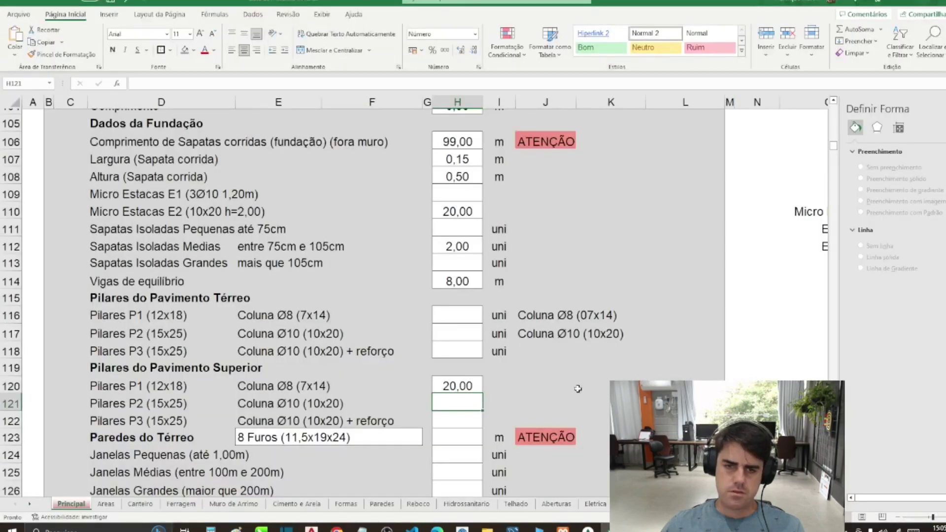
Step: Enter 4 as the upper-floor P2 pillar count and correct P1 to 21
text(4)
key(Up)
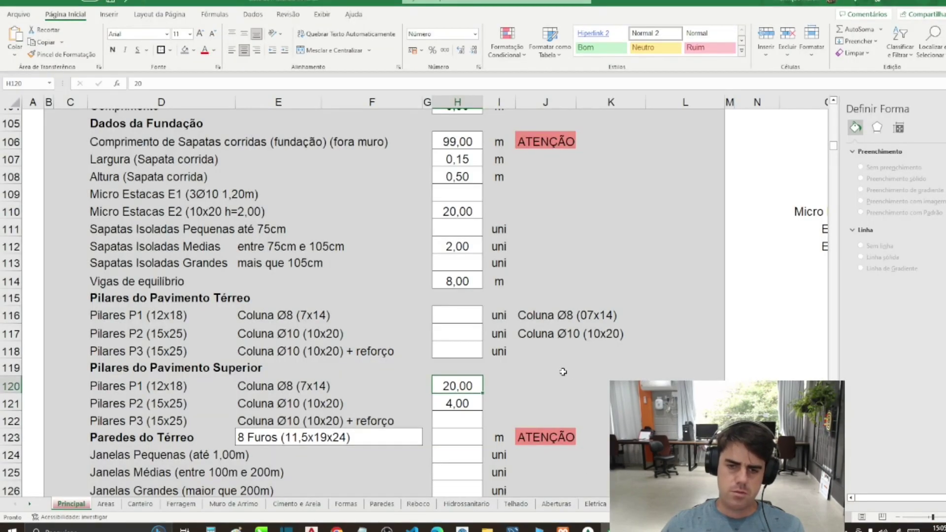
text(21)
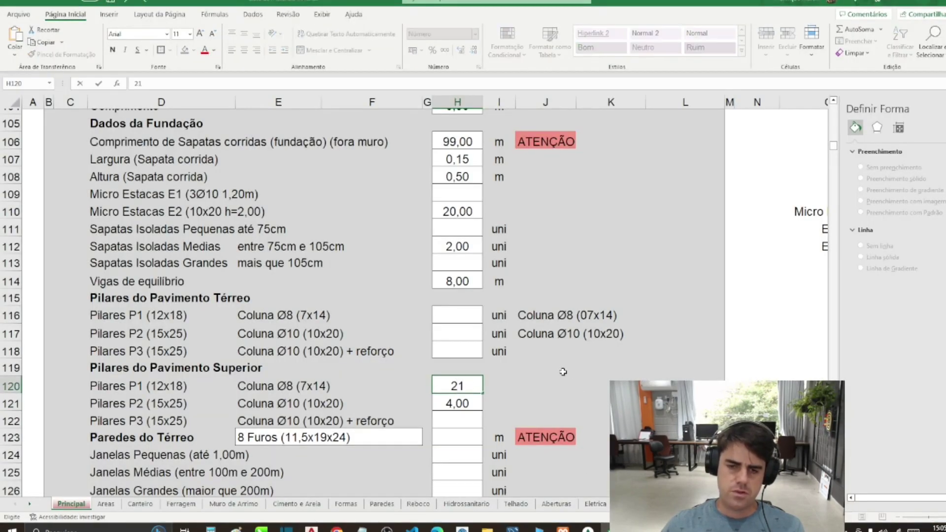
key(Return)
Step: Move down to the Paredes do Térreo quantity cell H123
key(Down)
scroll(547, 374, down, 2)
key(Down)
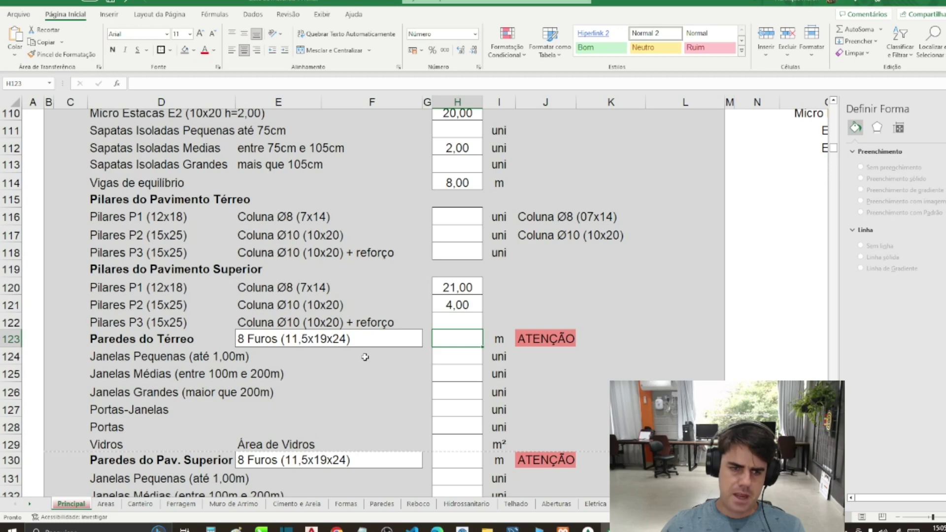
click(499, 336)
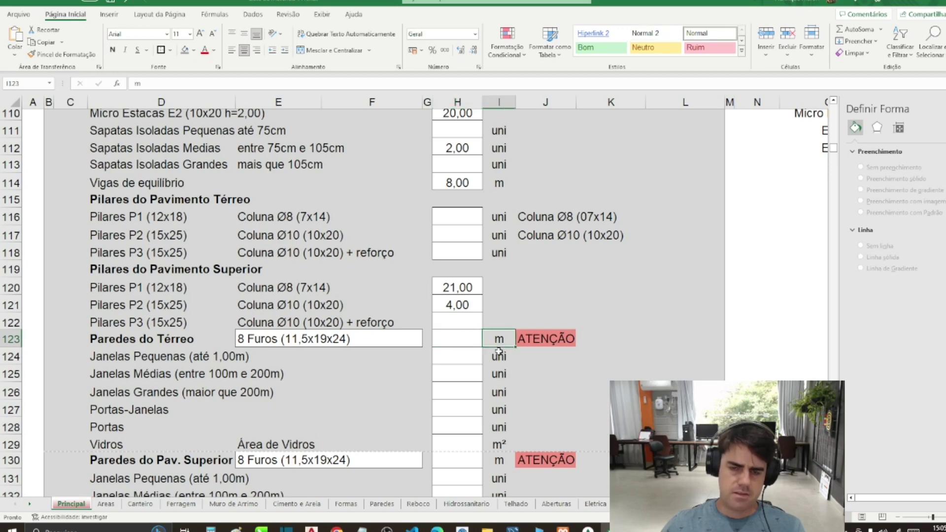
click(462, 337)
scroll(468, 336, up, 3)
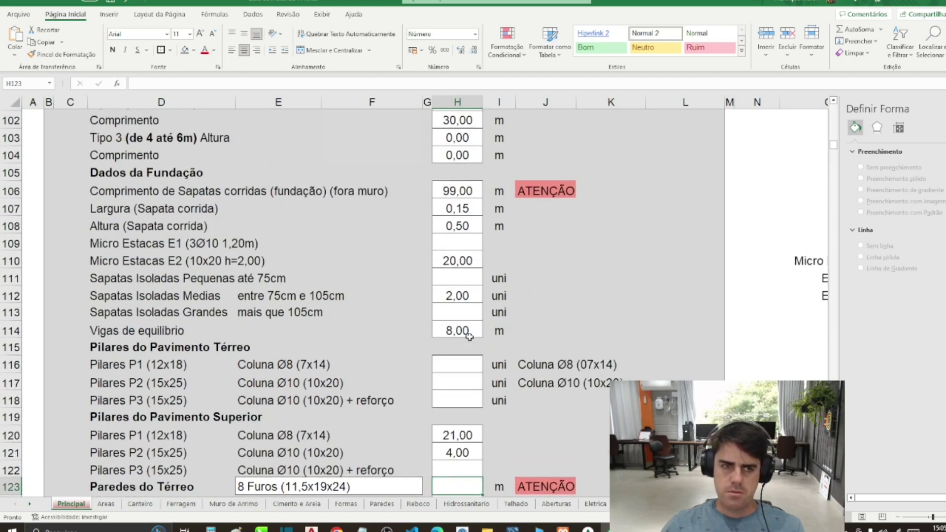
scroll(457, 241, down, 1)
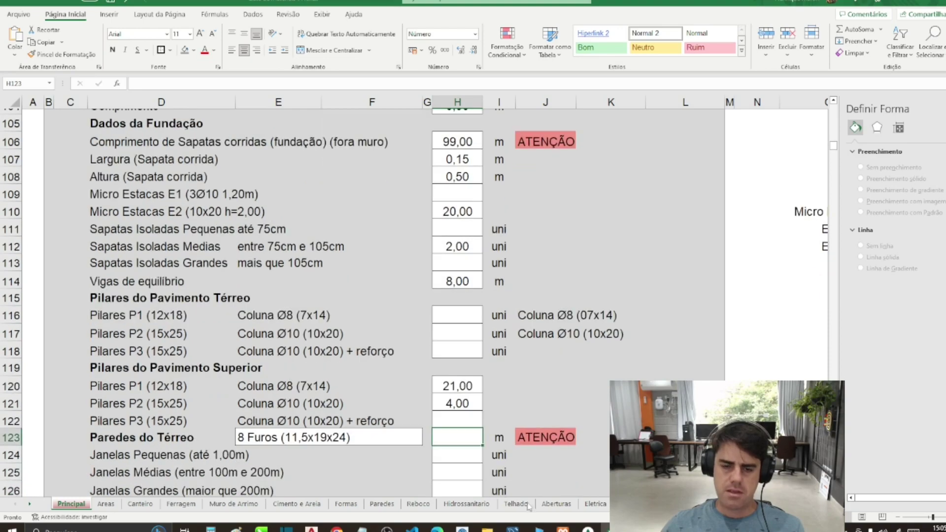
click(311, 530)
scroll(416, 340, down, 6)
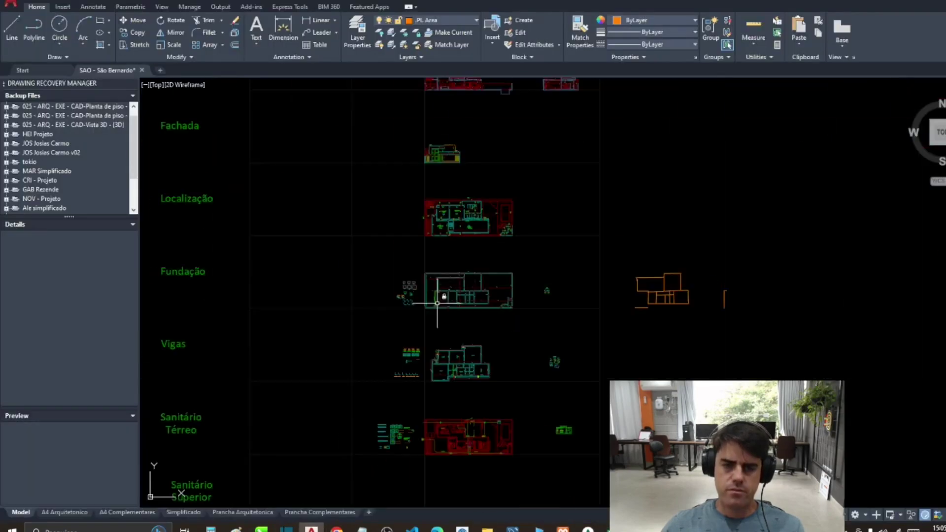
Step: Pan to the ground-floor plan and start a polyline along the top and right walls
drag(468, 436, 468, 504)
drag(468, 328, 468, 503)
drag(467, 243, 468, 317)
scroll(470, 315, up, 5)
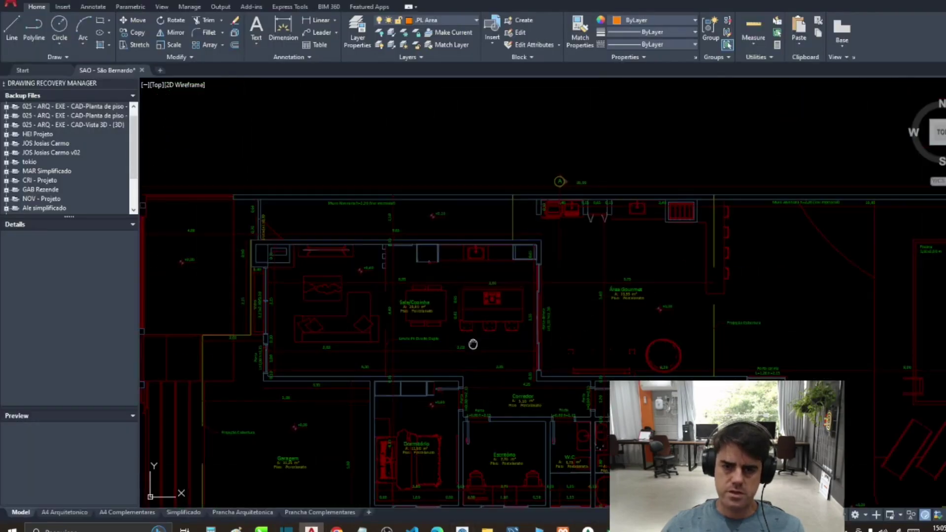
text(l)
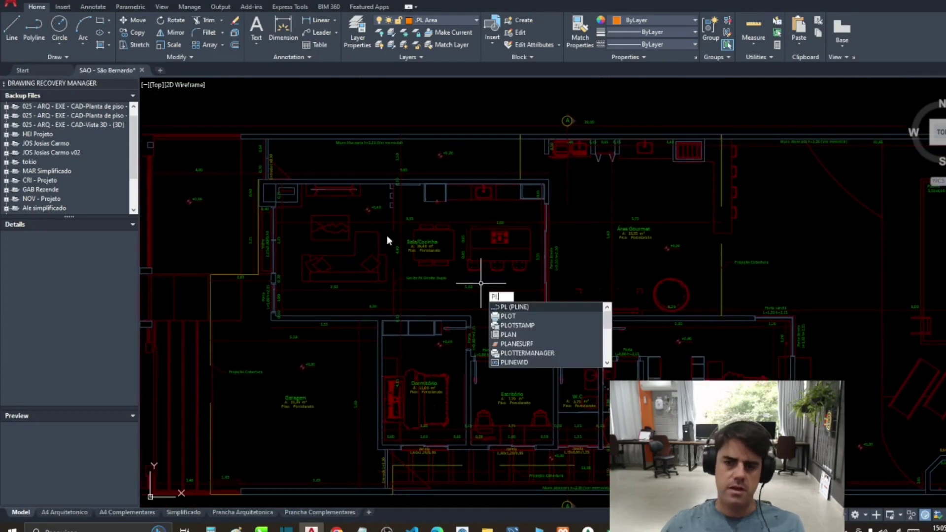
key(Return)
click(259, 179)
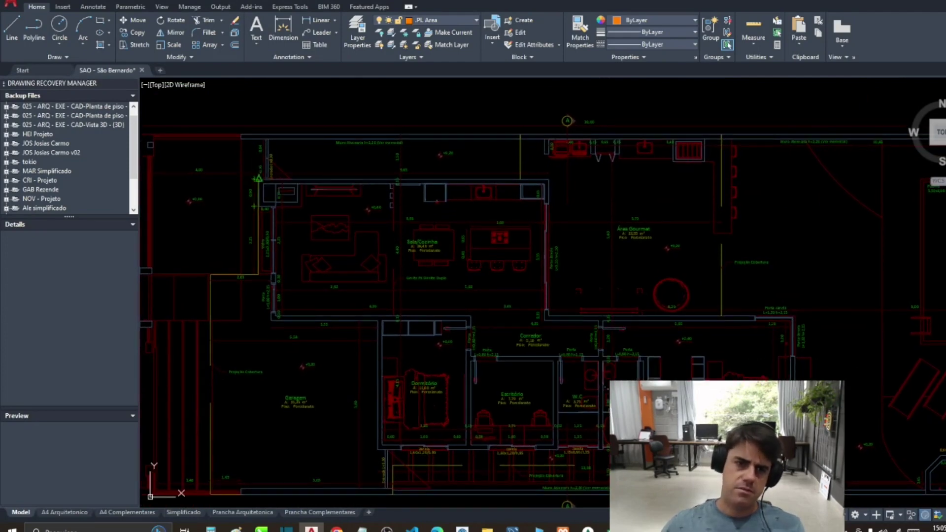
click(548, 179)
click(548, 320)
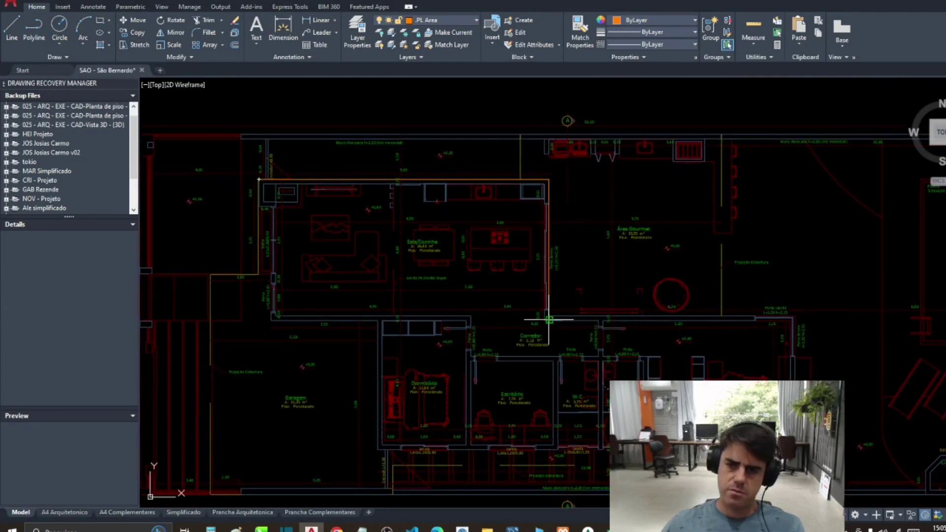
click(793, 319)
Step: Continue the polyline along the lower and left walls and close it at the start
click(382, 448)
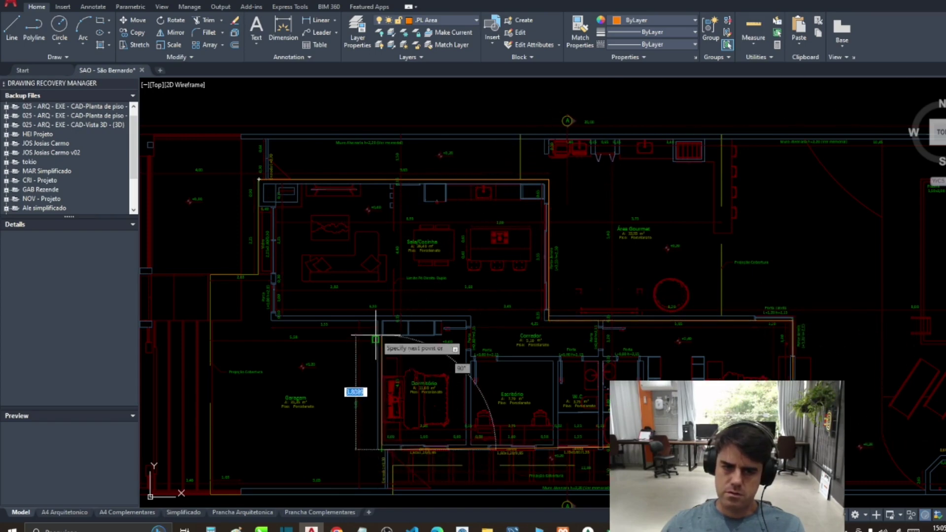
click(381, 319)
click(272, 319)
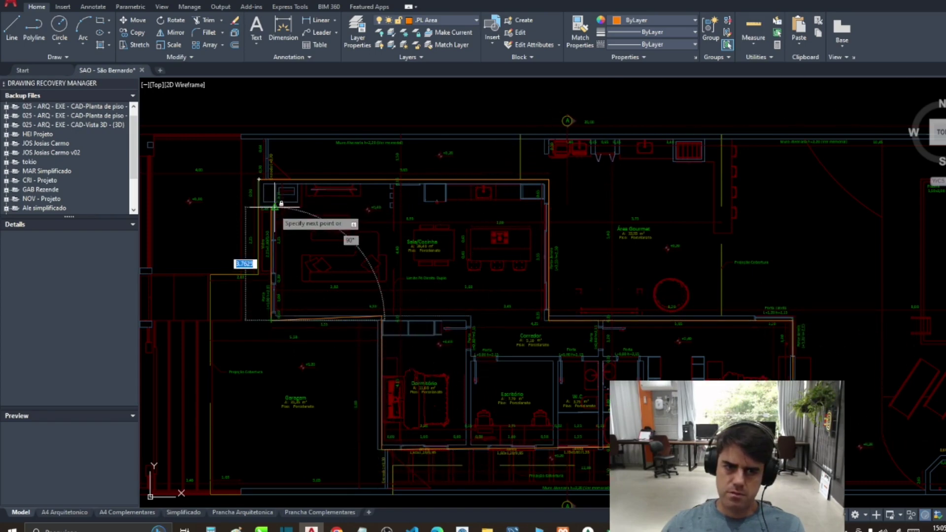
click(272, 206)
click(259, 207)
click(259, 179)
key(Return)
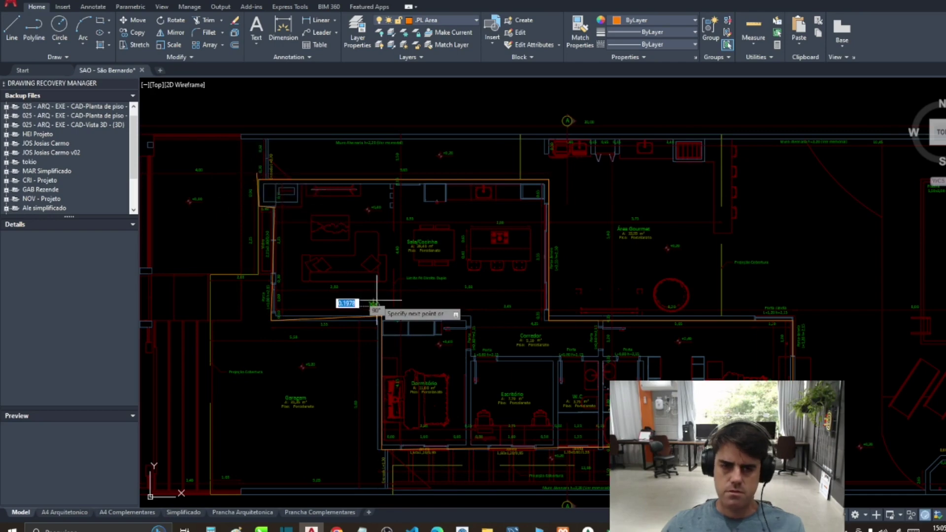
Step: Start a second polyline at the Dormitório/Escritório wall corner
text(p)
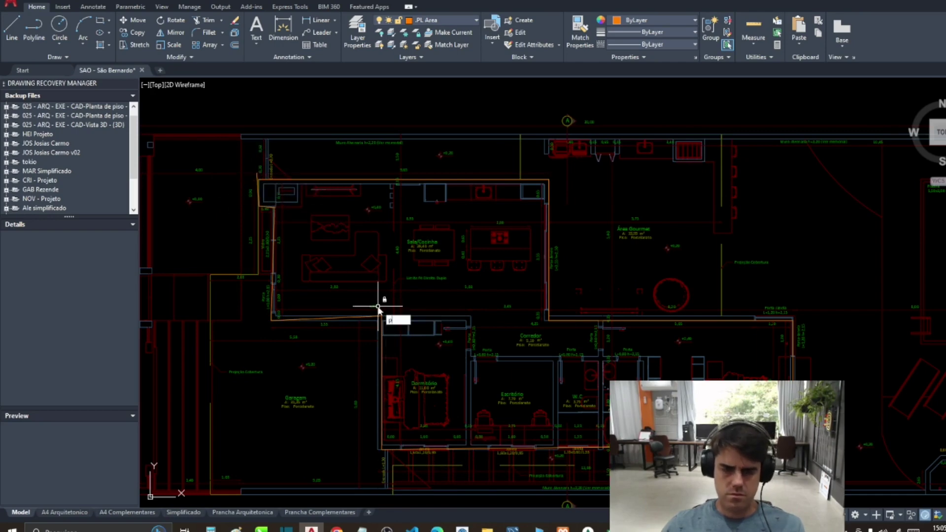
text(l)
key(Return)
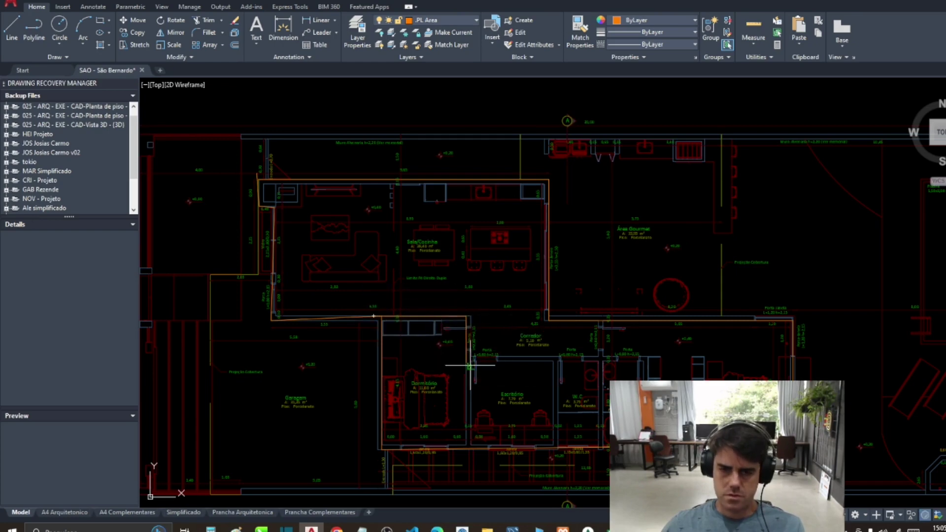
click(470, 364)
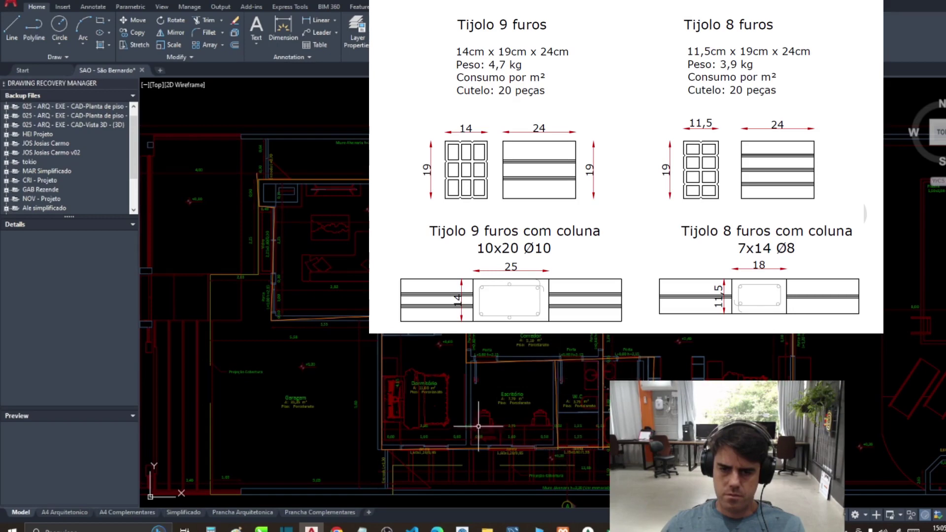
Step: Look over the Tijolo 9 furos / 8 furos brick dimension chart, then close it
scroll(365, 294, down, 5)
scroll(363, 293, up, 5)
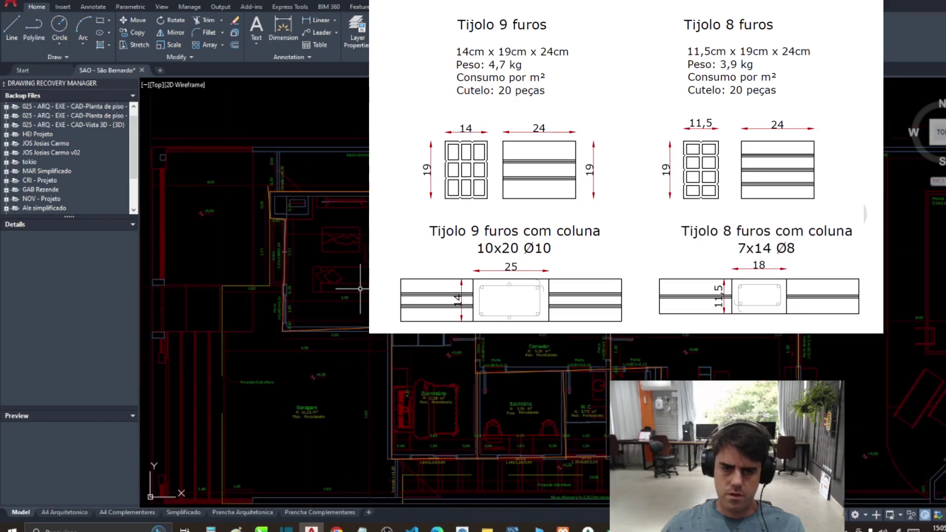
scroll(295, 345, down, 3)
scroll(295, 345, up, 3)
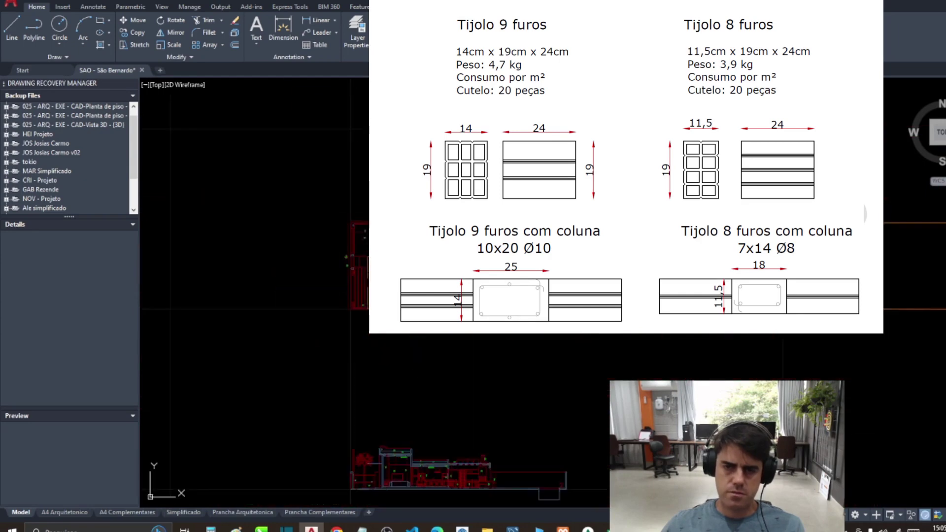
scroll(458, 276, down, 5)
click(383, 233)
scroll(566, 367, down, 5)
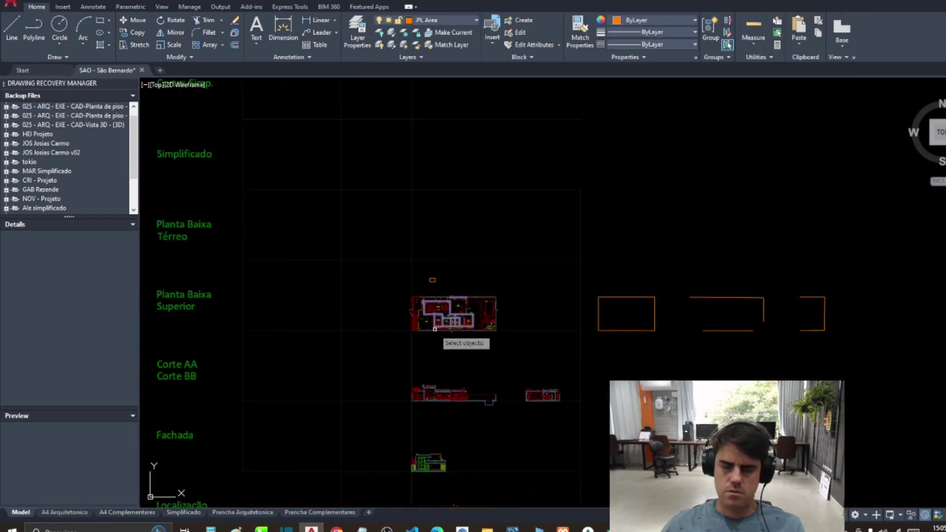
Step: Cancel the stray selection and window-select the traced wall outline for MOVE
click(436, 344)
scroll(458, 392, up, 6)
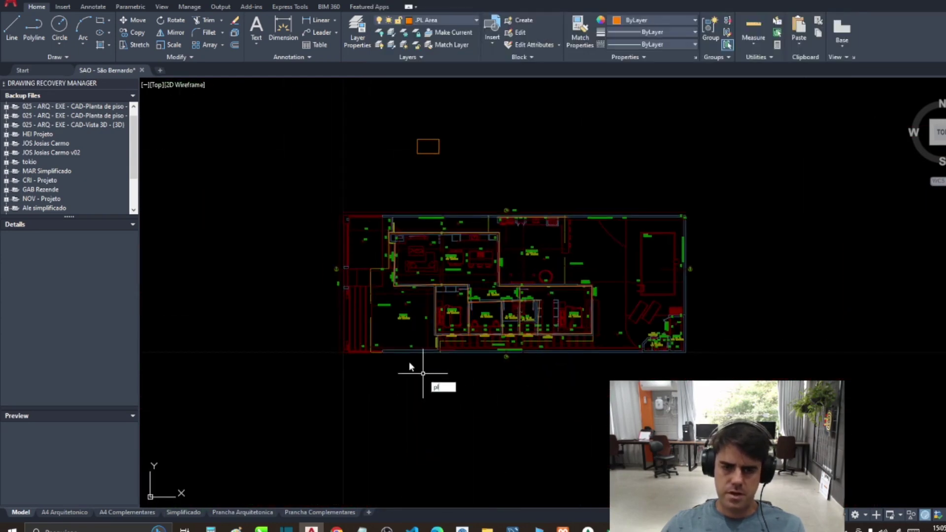
scroll(423, 373, up, 4)
scroll(517, 359, down, 4)
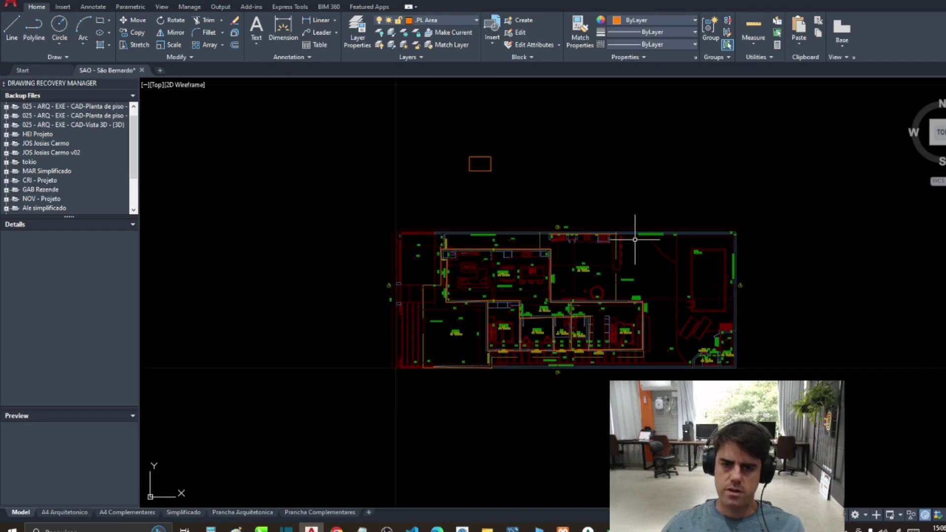
scroll(405, 308, down, 2)
key(Return)
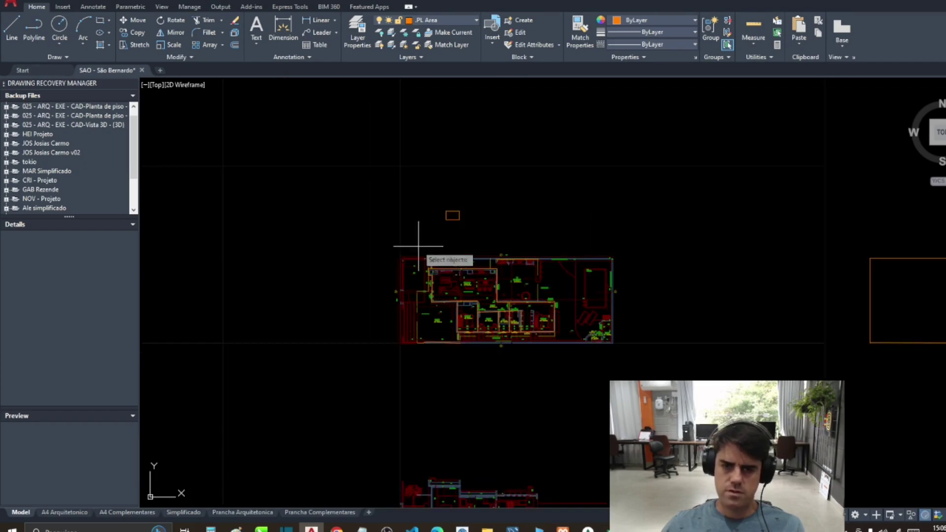
click(418, 247)
click(609, 387)
key(Return)
Step: Place the wall outline beside the other orange outlines right of the sheets
scroll(485, 370, down, 6)
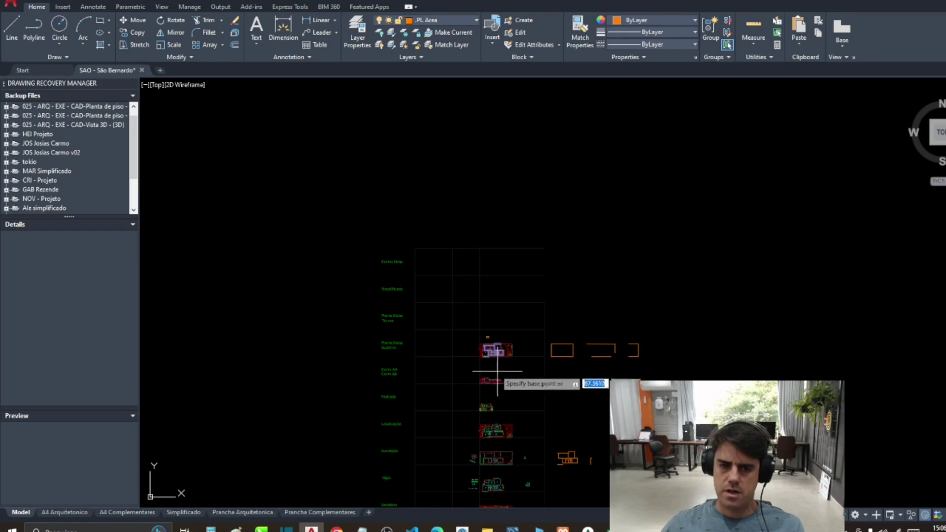
scroll(498, 380, up, 6)
scroll(538, 184, down, 3)
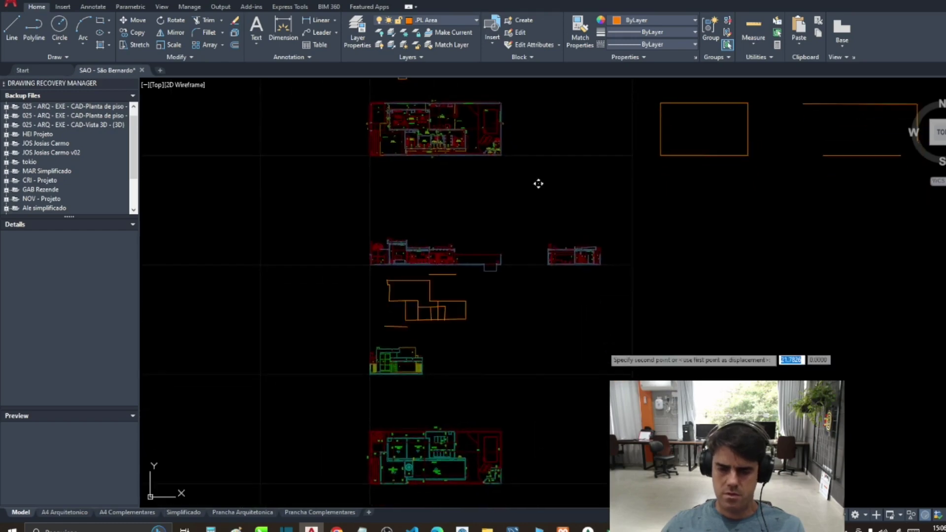
click(561, 173)
scroll(660, 327, up, 3)
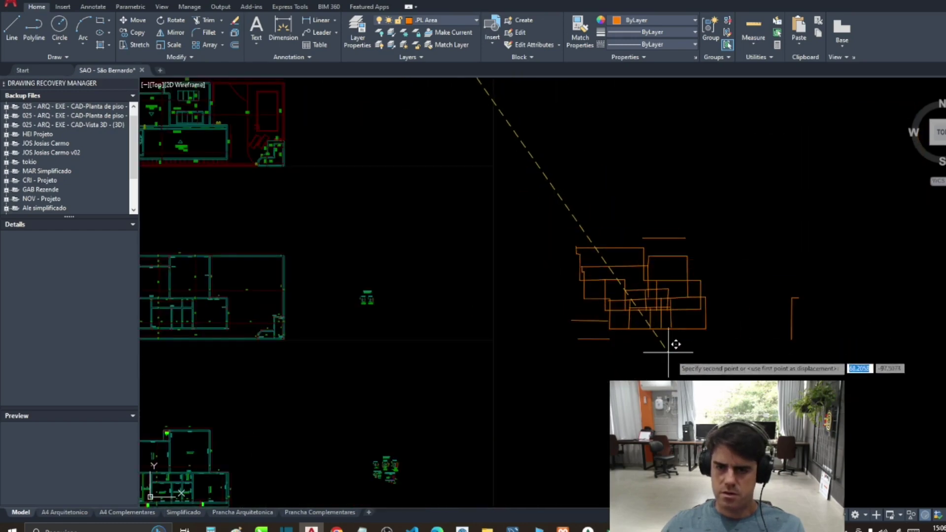
scroll(670, 386, down, 2)
scroll(837, 389, down, 2)
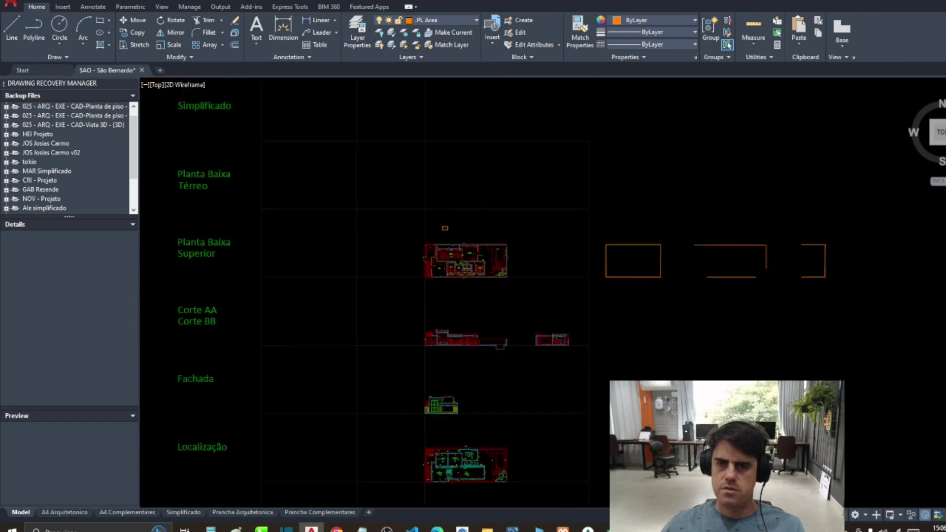
click(893, 300)
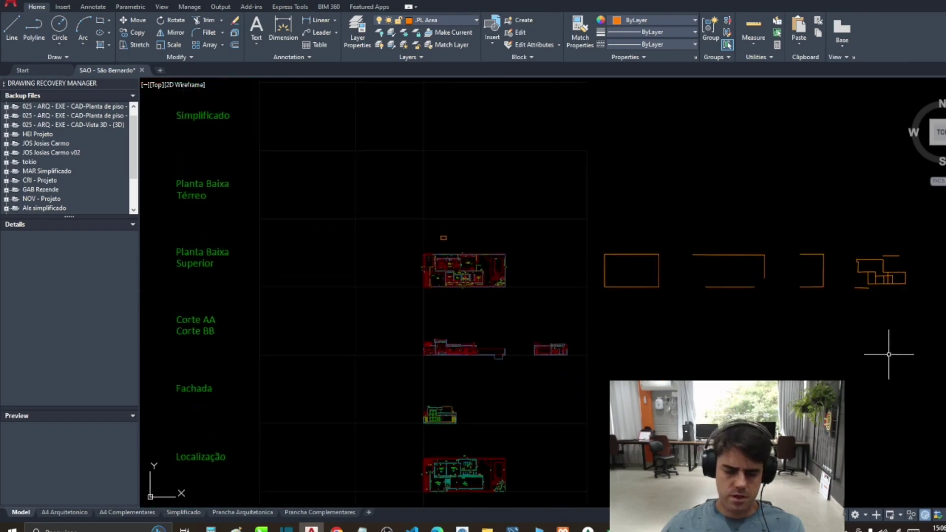
Step: Measure the moved outline's total length with TOTAL, reading 89.35
key(Return)
click(844, 222)
click(936, 345)
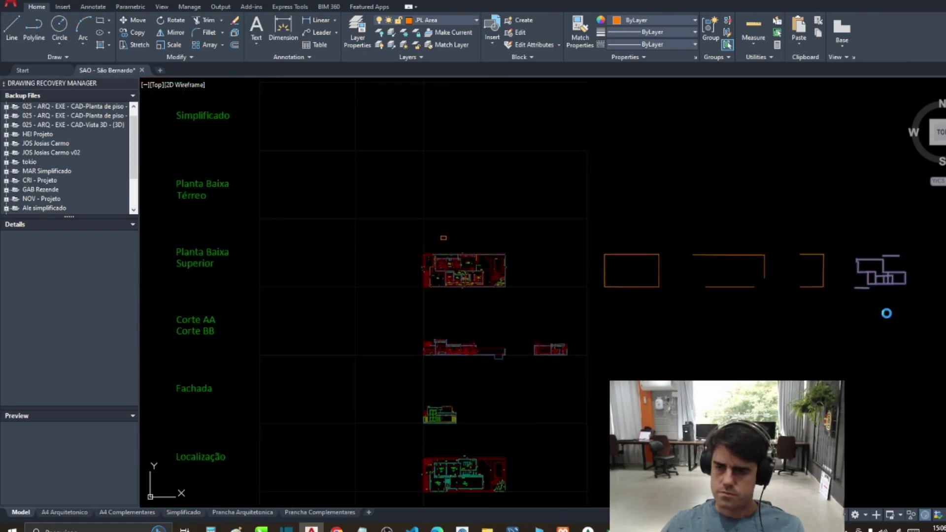
key(Return)
click(558, 281)
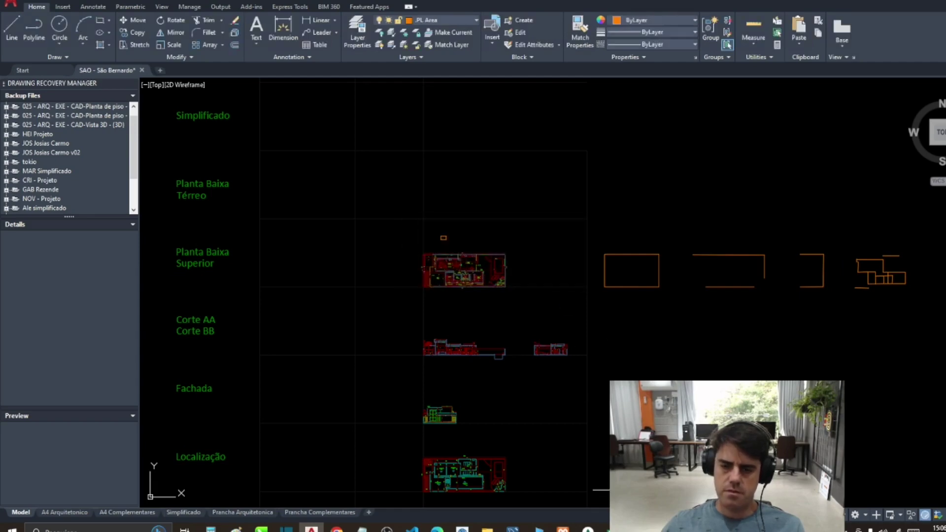
key(alt+Tab)
Step: Enter 90 as the Paredes do Térreo length in H123 and check the H106 value
click(474, 393)
click(469, 424)
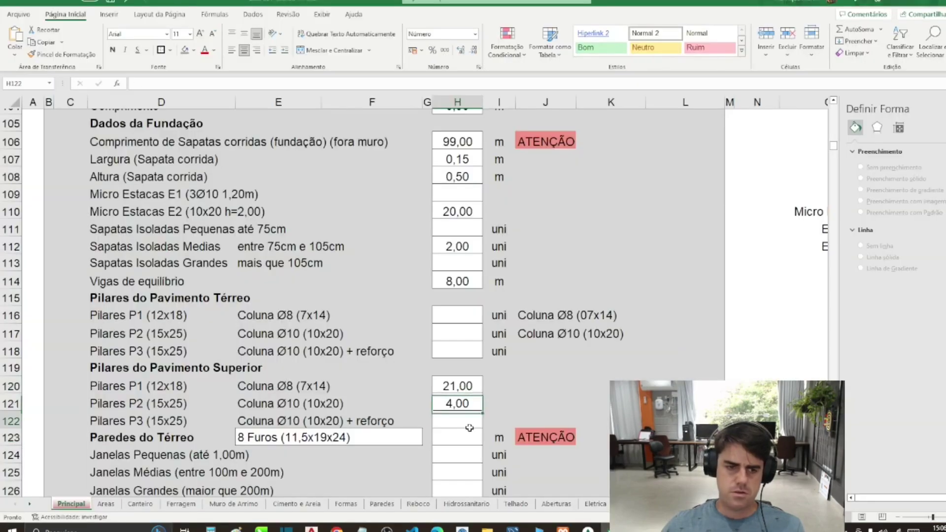
key(Return)
text(90)
key(Return)
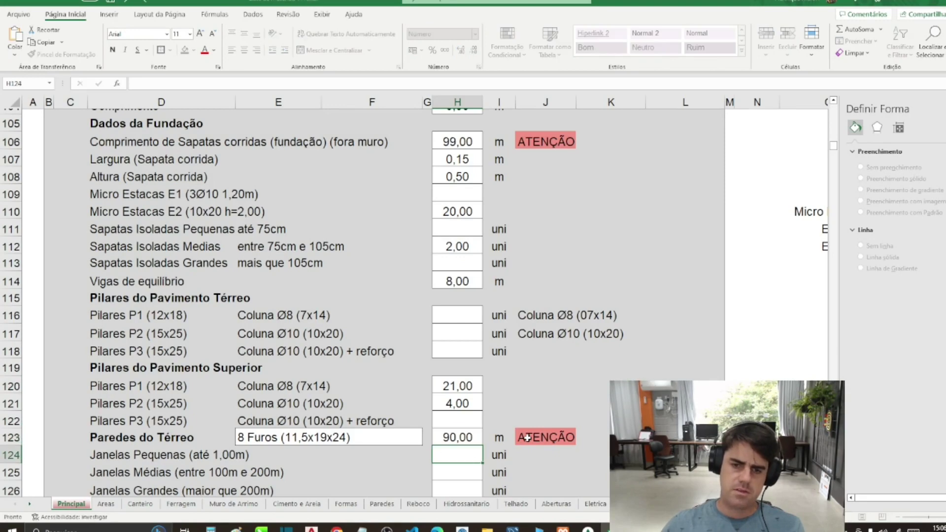
key(Up)
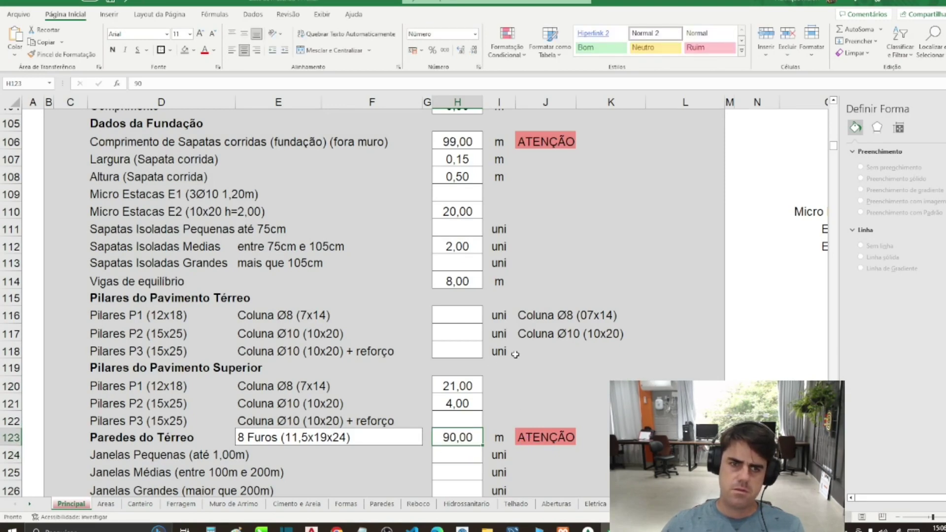
click(476, 142)
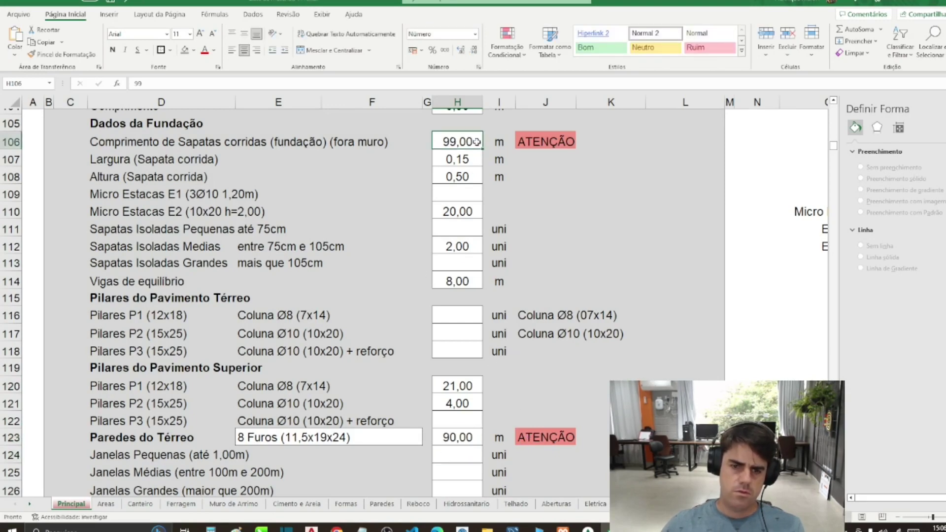
key(alt+Tab)
mouse_move(660, 359)
mouse_down()
mouse_move(524, 354)
mouse_move(526, 334)
mouse_up()
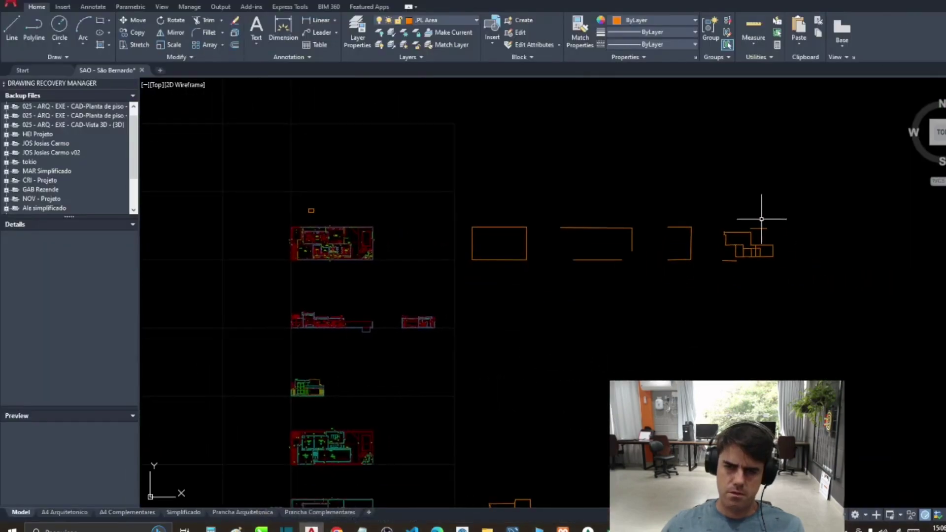
Step: Measure the total length of the right orange outline: 89.35
scroll(738, 226, up, 2)
key(Return)
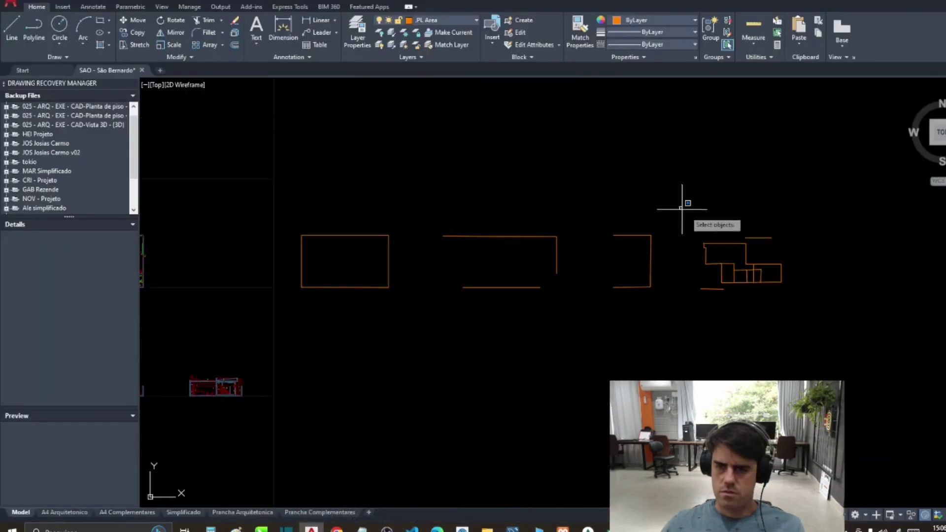
click(686, 201)
click(815, 328)
key(Return)
click(558, 281)
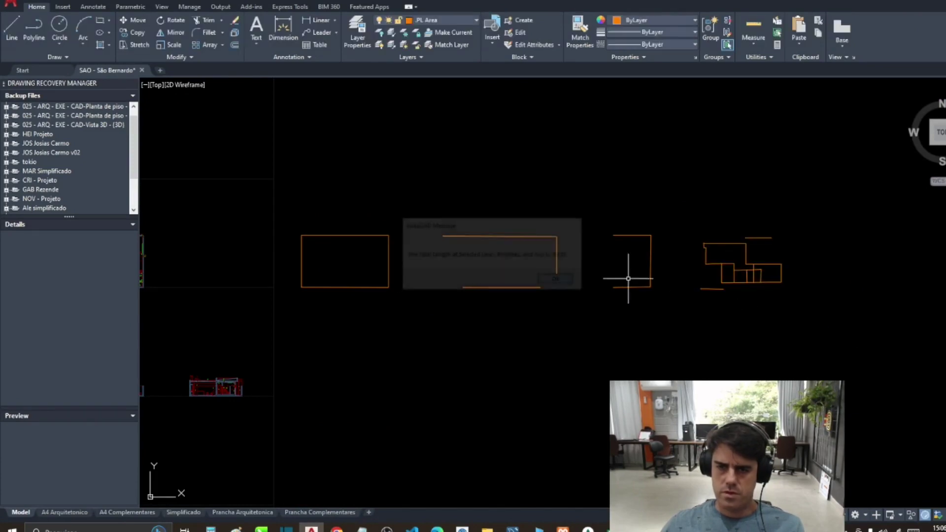
Step: Measure the total length of the lower orange outline: 98.64
scroll(729, 249, down, 3)
scroll(557, 298, up, 5)
key(Return)
click(549, 247)
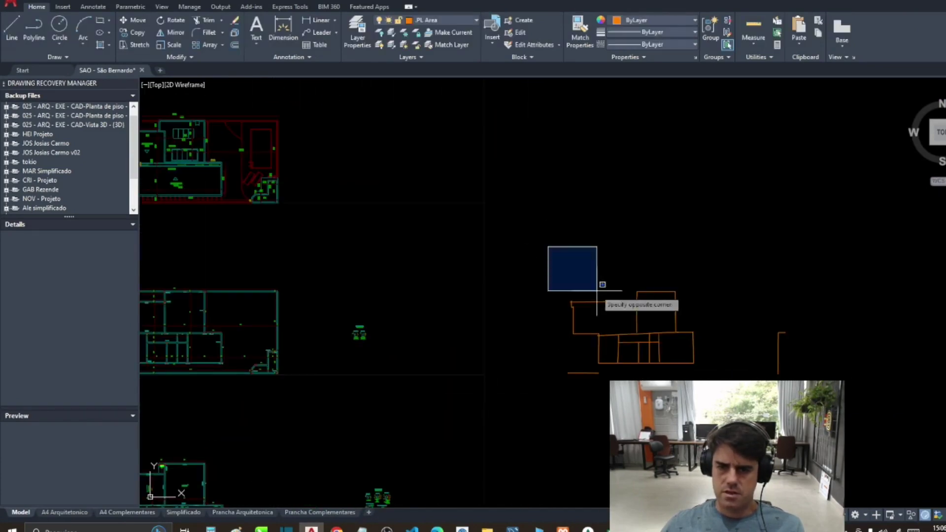
click(736, 379)
key(Return)
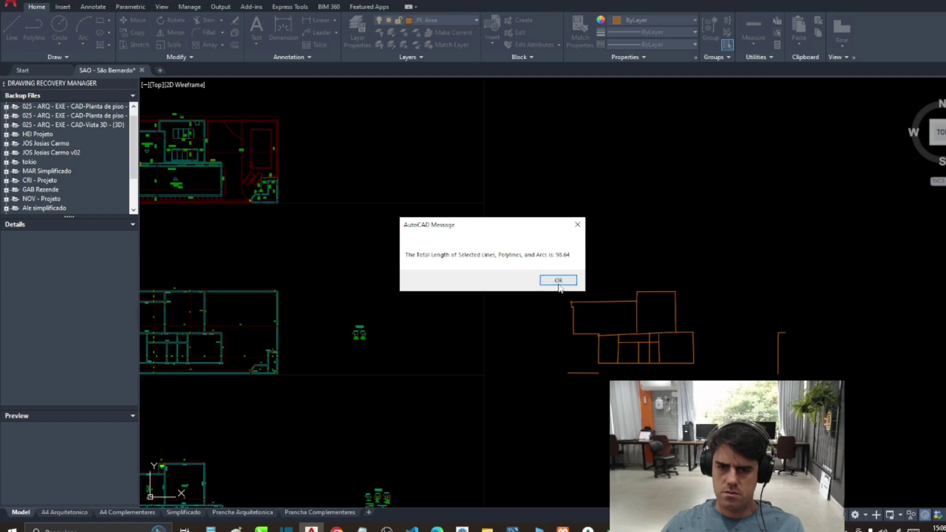
click(558, 281)
Step: Bring the red floor plan into view and select a wall line with MOVE
scroll(571, 335, down, 3)
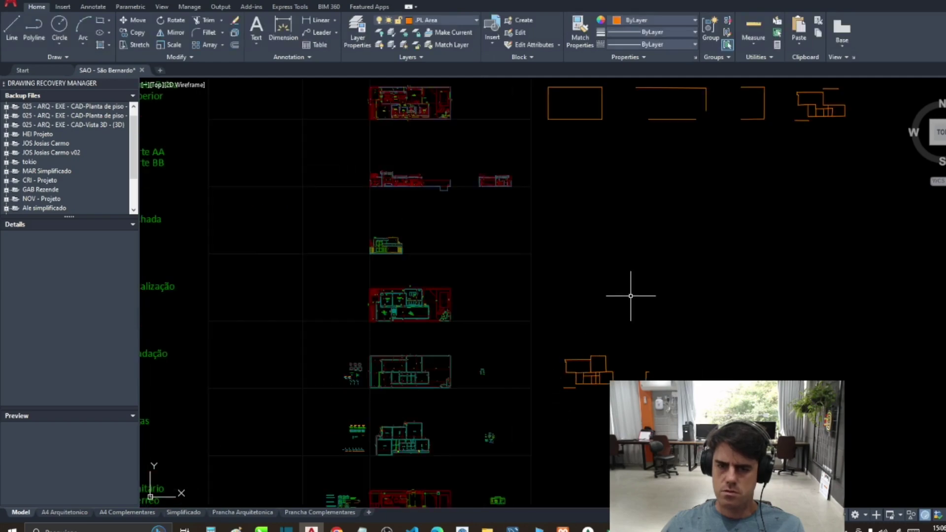
scroll(596, 389, up, 4)
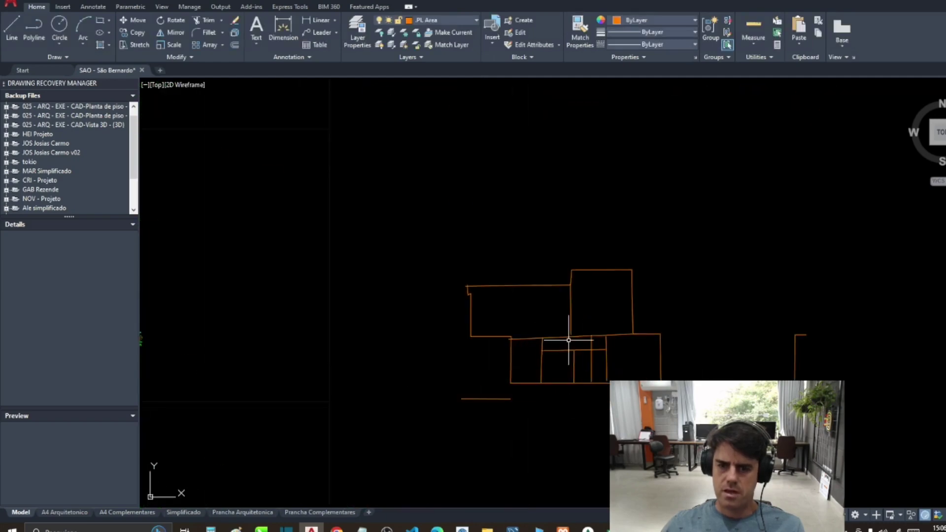
scroll(568, 340, down, 4)
scroll(569, 340, up, 1)
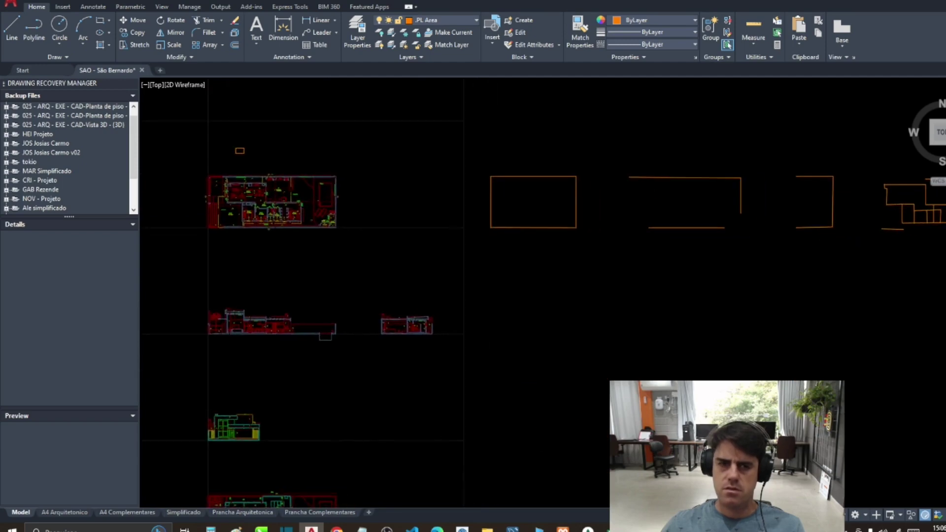
scroll(266, 191, up, 5)
mouse_move(364, 197)
mouse_down()
mouse_move(435, 217)
mouse_move(446, 231)
mouse_up()
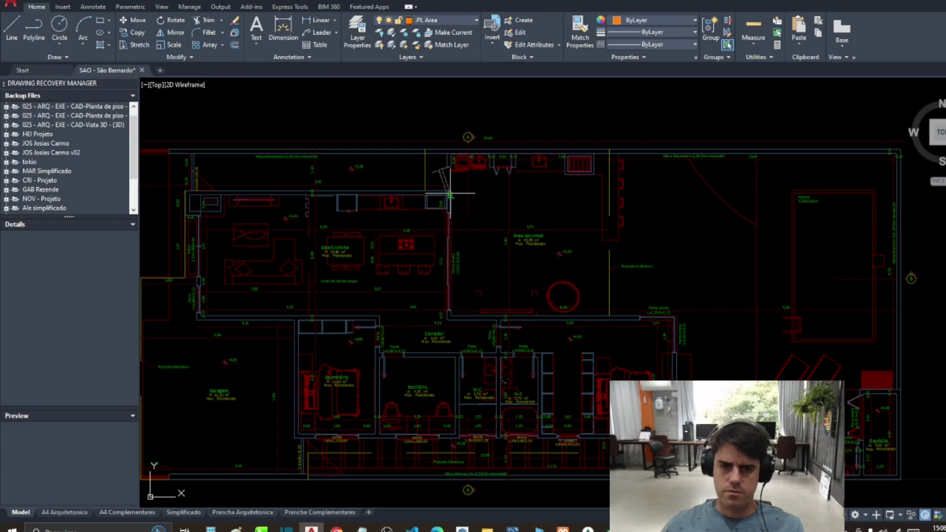
key(m)
key(Return)
click(450, 325)
Step: Move the wall line over beside the right-hand orange outlines
scroll(448, 325, down, 5)
key(Return)
click(452, 306)
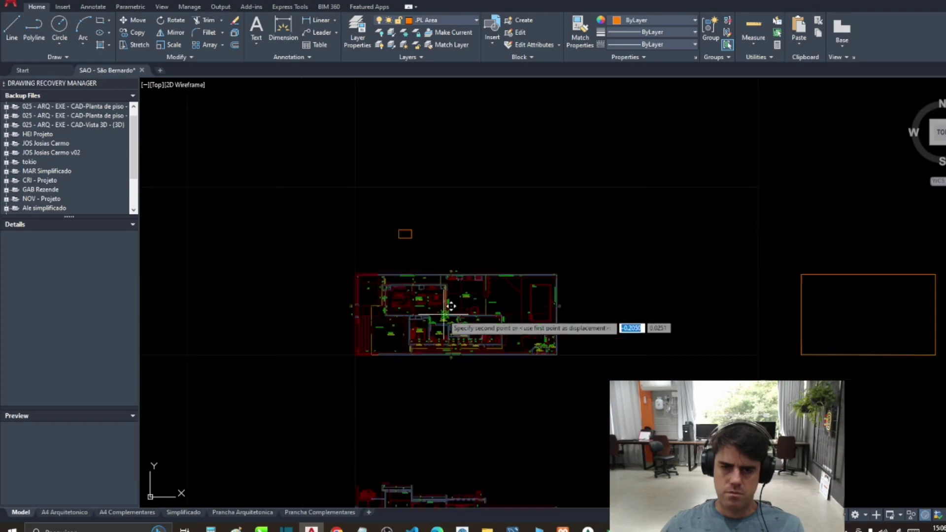
scroll(451, 306, down, 3)
scroll(866, 295, up, 6)
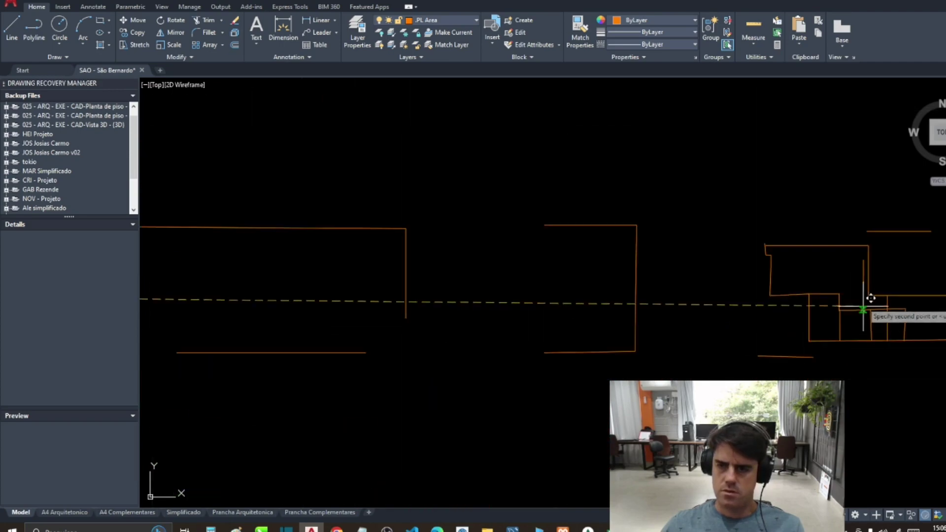
scroll(879, 295, down, 2)
click(885, 299)
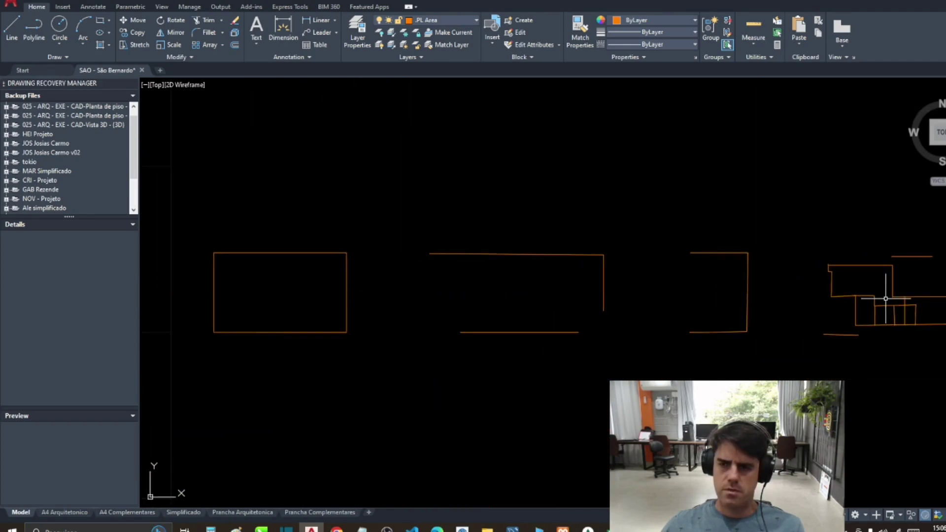
drag(885, 298, 740, 271)
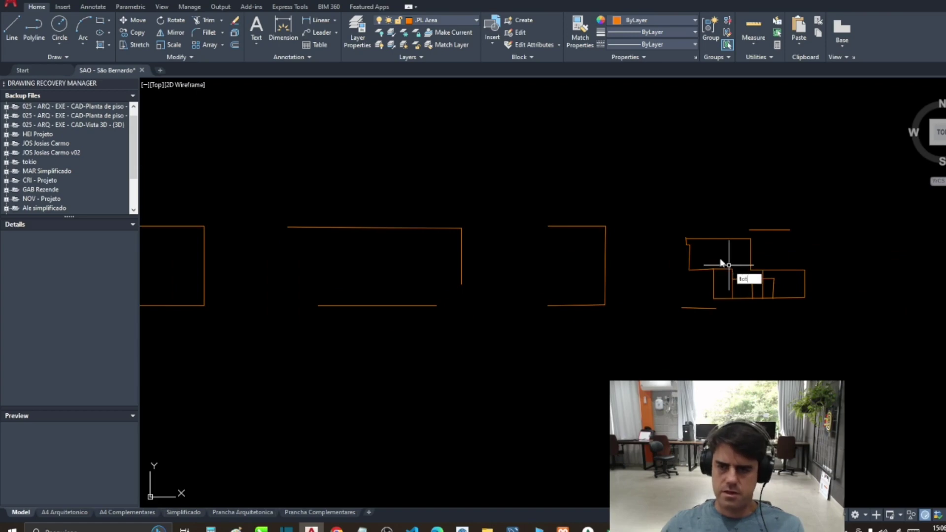
Step: Total the right-hand orange outlines again, getting 89.35
text(al)
key(Return)
click(664, 206)
click(853, 352)
key(Return)
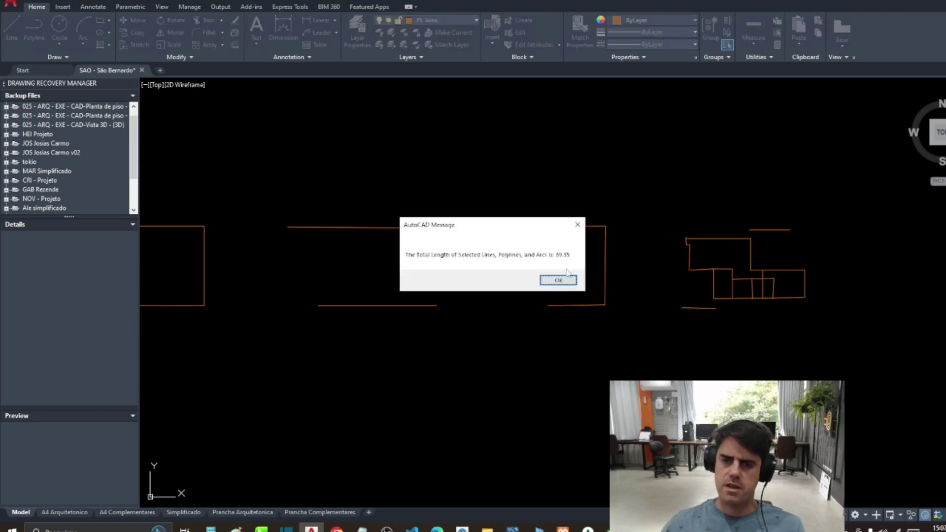
click(552, 280)
Step: Total the enlarged orange outlines, getting 104.7, and return to Excel
scroll(634, 205, down, 3)
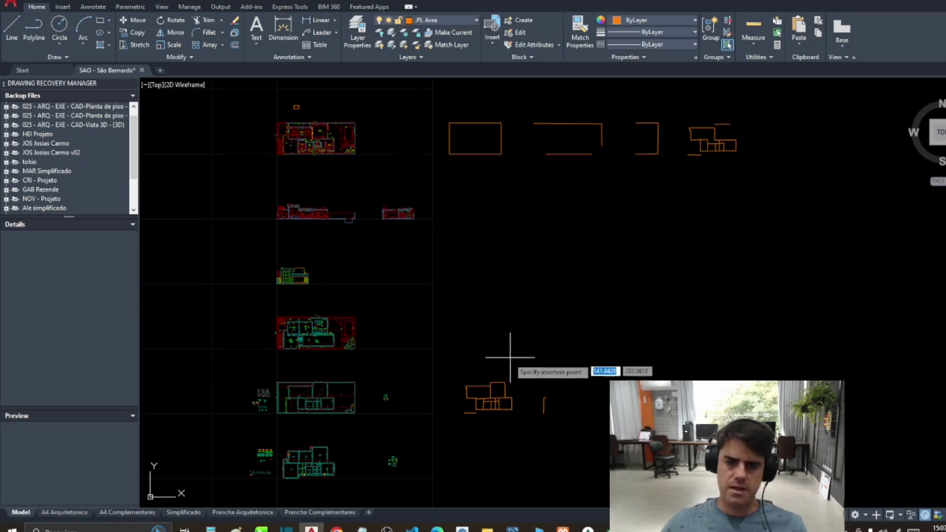
scroll(513, 359, up, 5)
scroll(559, 268, down, 1)
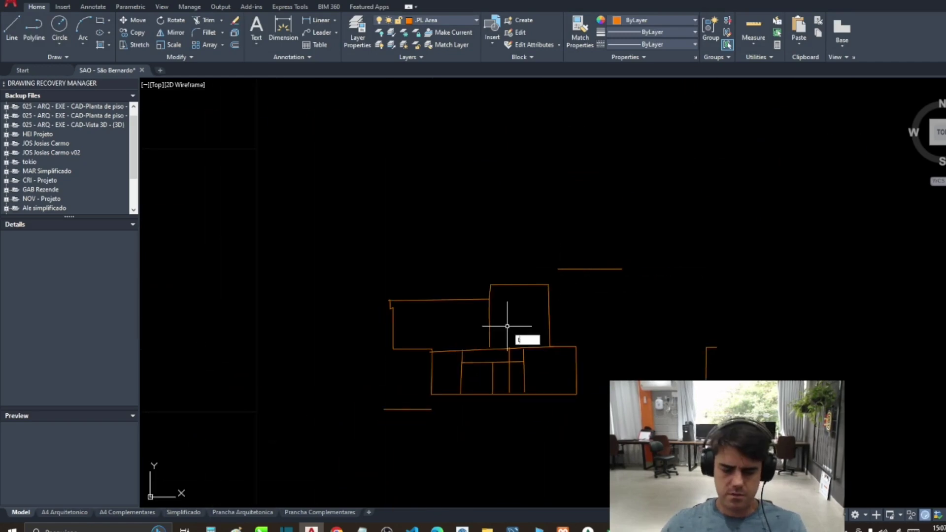
text(al)
key(Return)
click(350, 245)
click(613, 416)
key(Return)
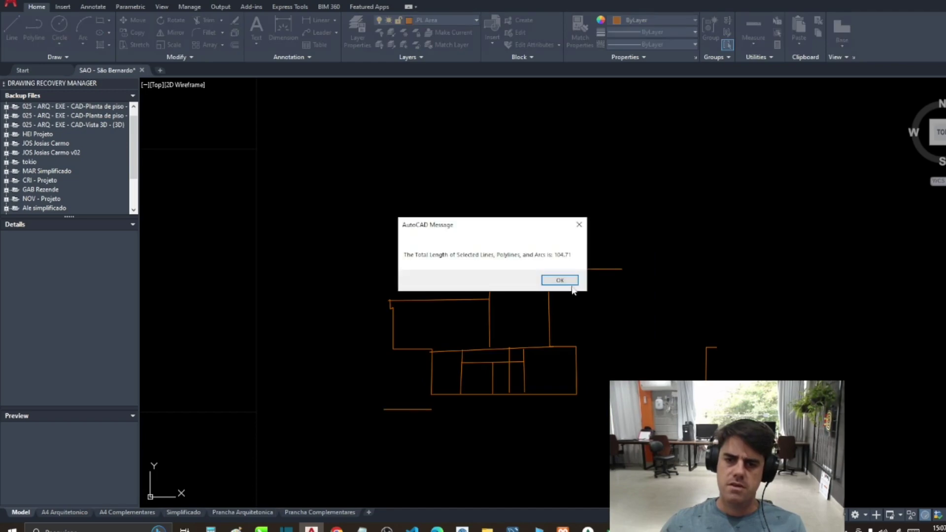
click(557, 279)
click(512, 530)
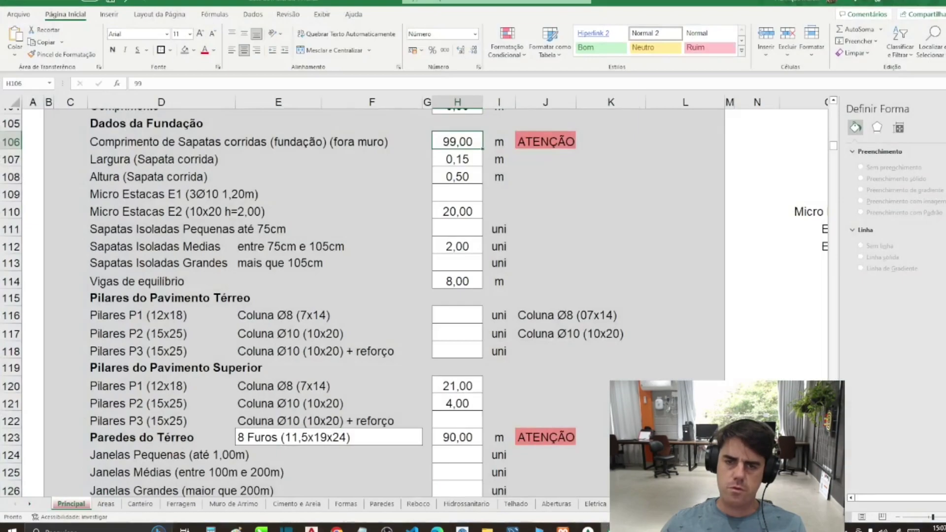
Step: Set the strip footing length in H106 to 105
click(465, 142)
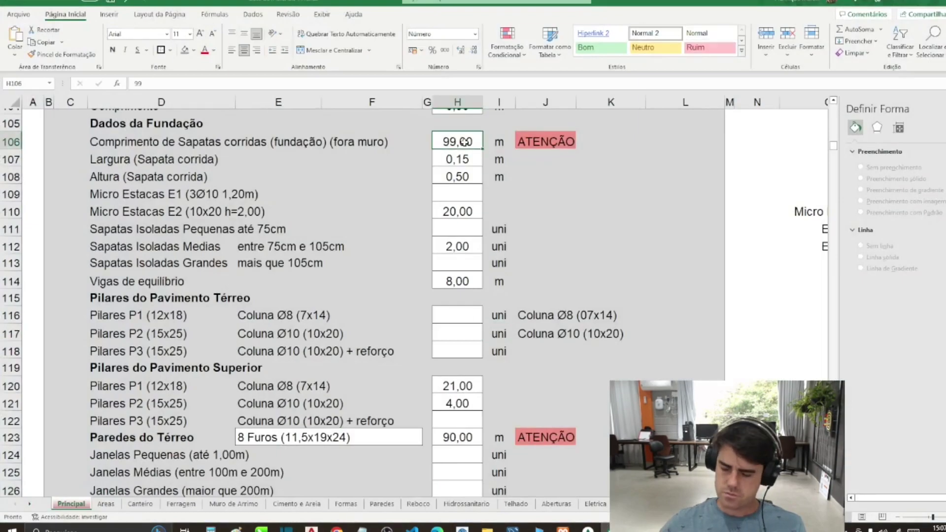
text(105)
key(Return)
key(Return)
key(Return)
key(Return)
key(Return)
key(Return)
key(Return)
key(Return)
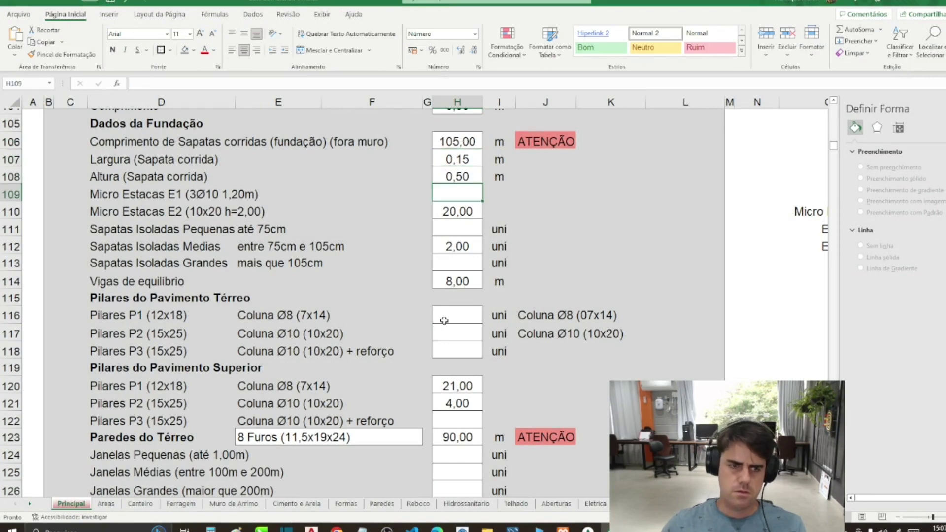
key(Return)
key(Return)
key(Return)
key(Return)
key(Return)
key(Return)
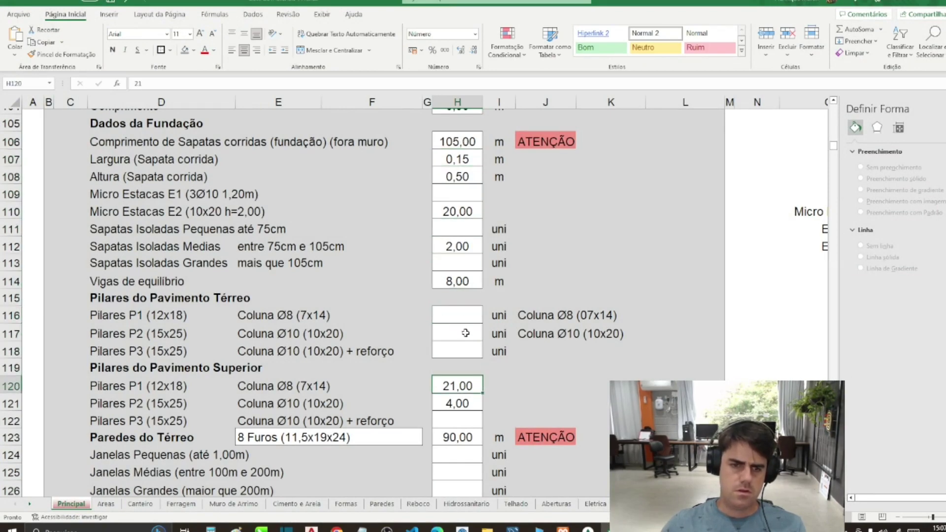
Step: Set the ground-floor walls length in H123 to 94, then return to AutoCAD
scroll(470, 358, down, 2)
click(469, 333)
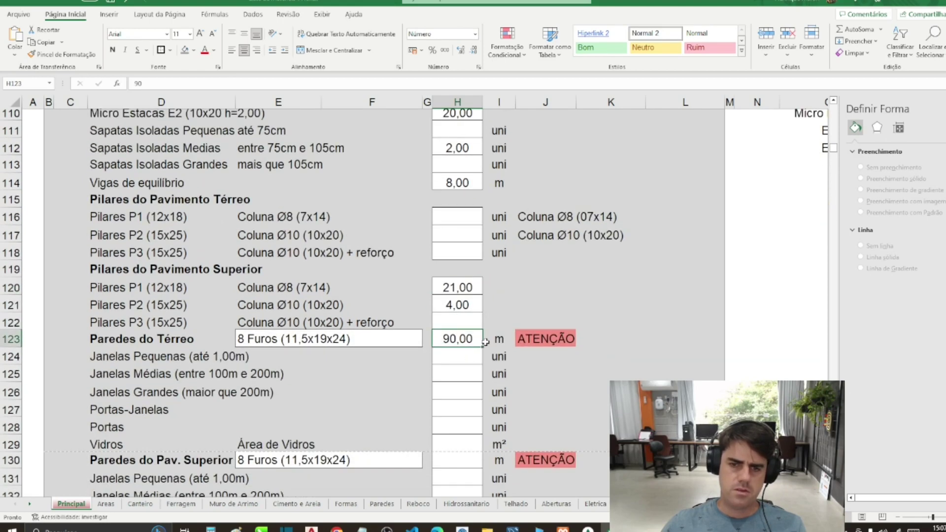
scroll(481, 343, up, 1)
text(94)
key(Return)
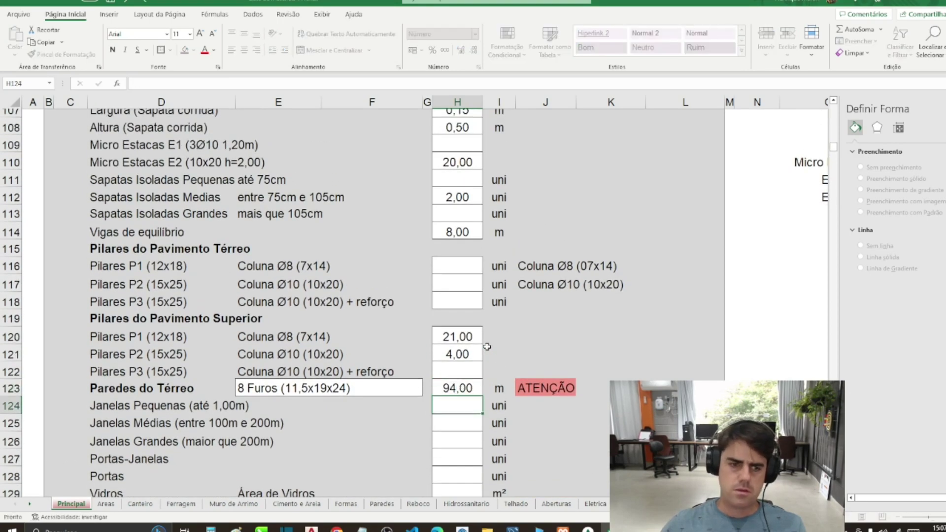
scroll(489, 357, down, 1)
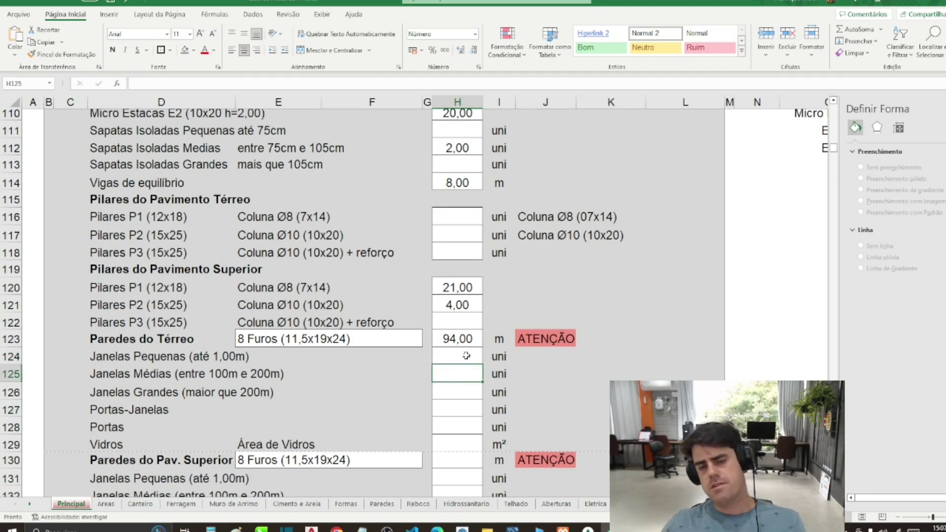
click(468, 379)
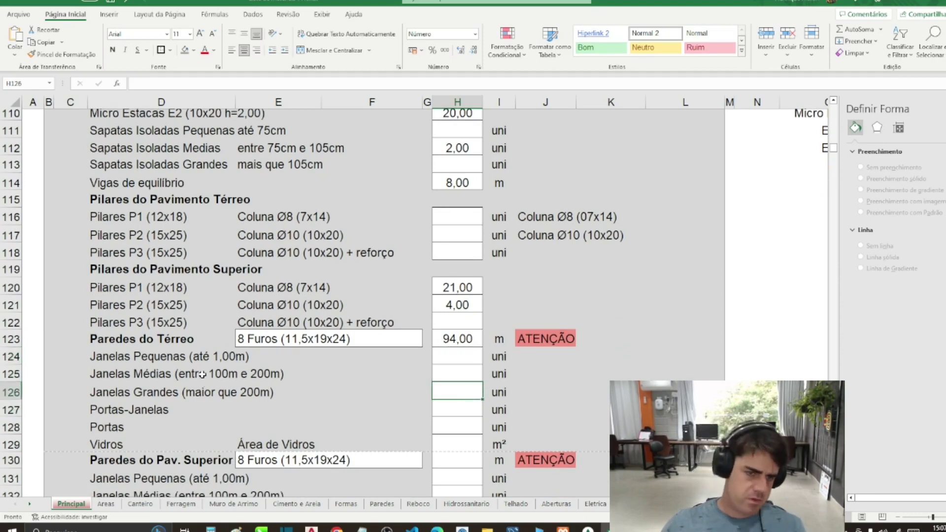
scroll(202, 374, down, 2)
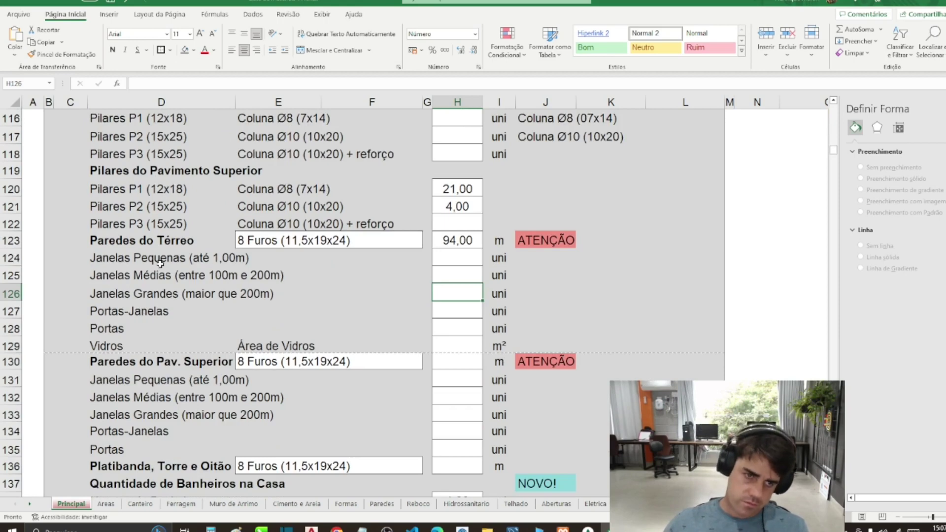
key(alt+Tab)
scroll(481, 321, down, 3)
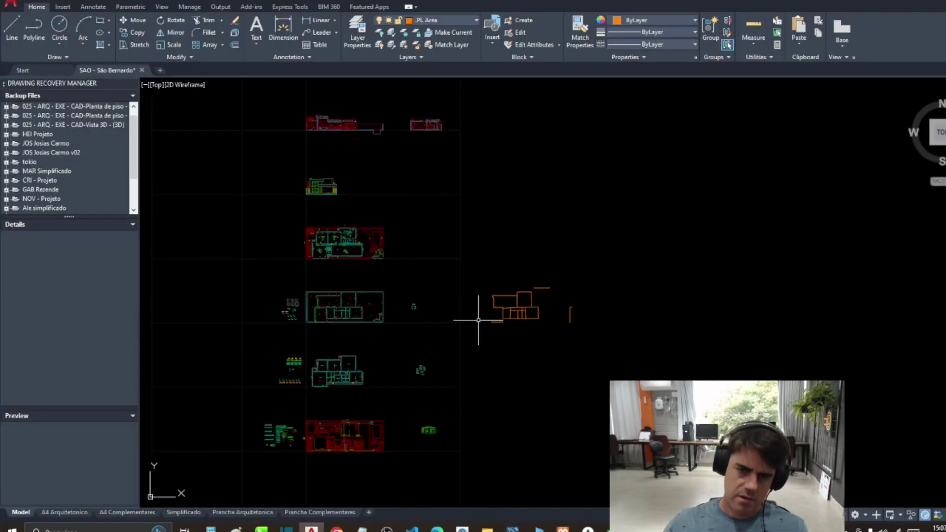
Step: Frame the middle window with a rectangle and paste copies onto the other windows
scroll(394, 296, up, 5)
scroll(419, 395, down, 3)
scroll(443, 344, up, 4)
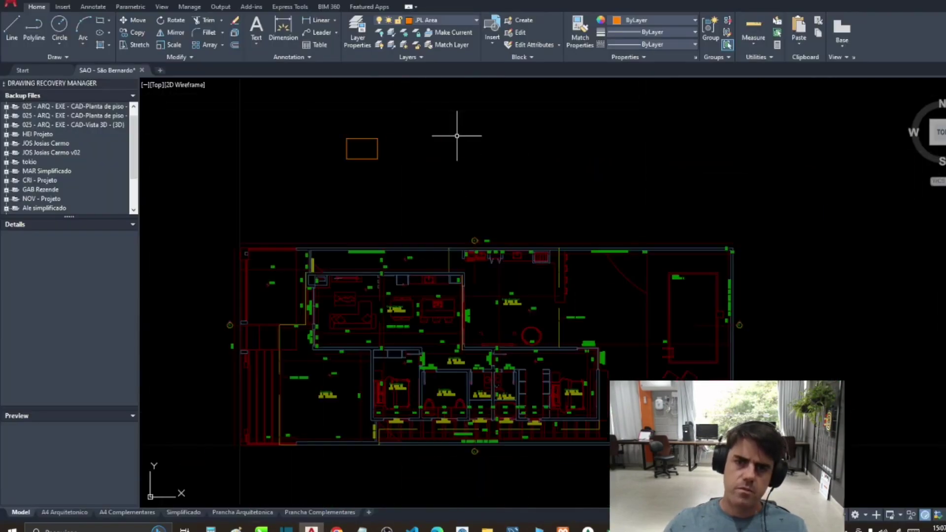
scroll(429, 451, up, 6)
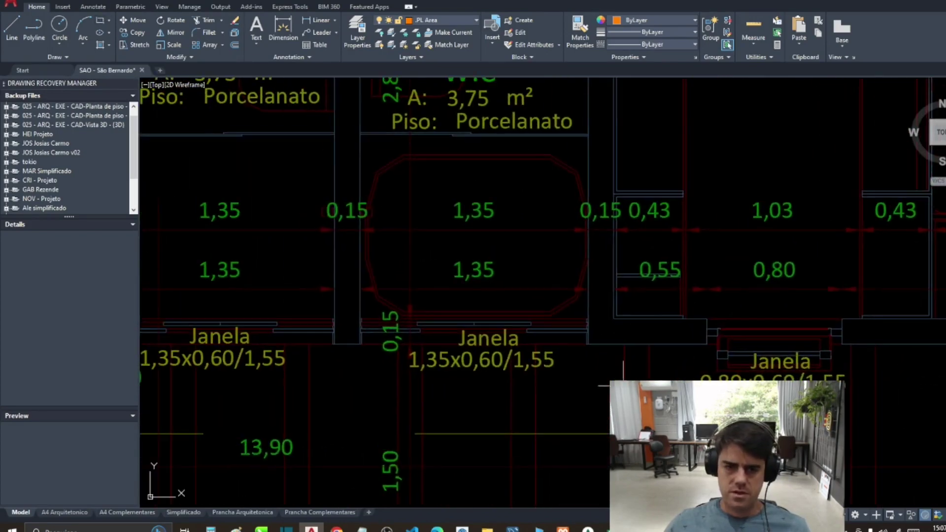
click(554, 407)
click(400, 274)
scroll(469, 394, down, 4)
key(ctrl+c)
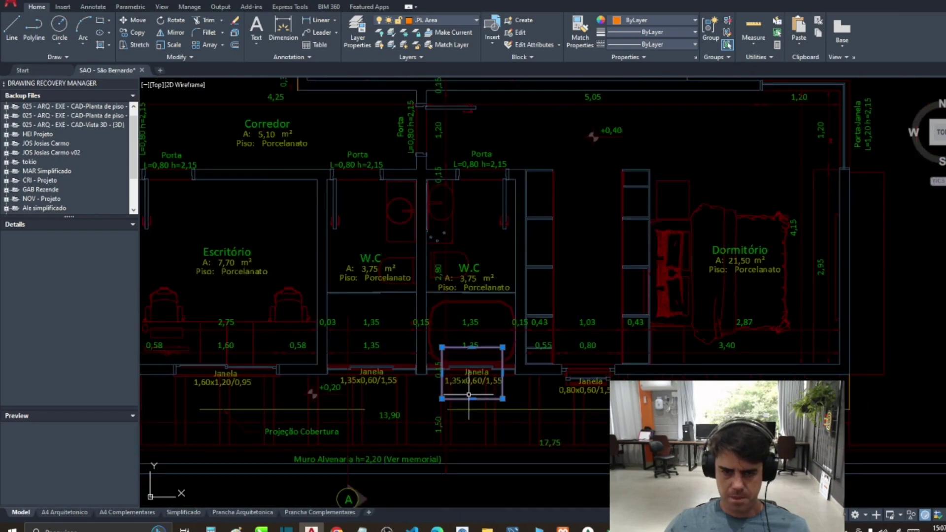
key(ctrl+v)
click(348, 402)
key(ctrl+v)
scroll(493, 405, down, 5)
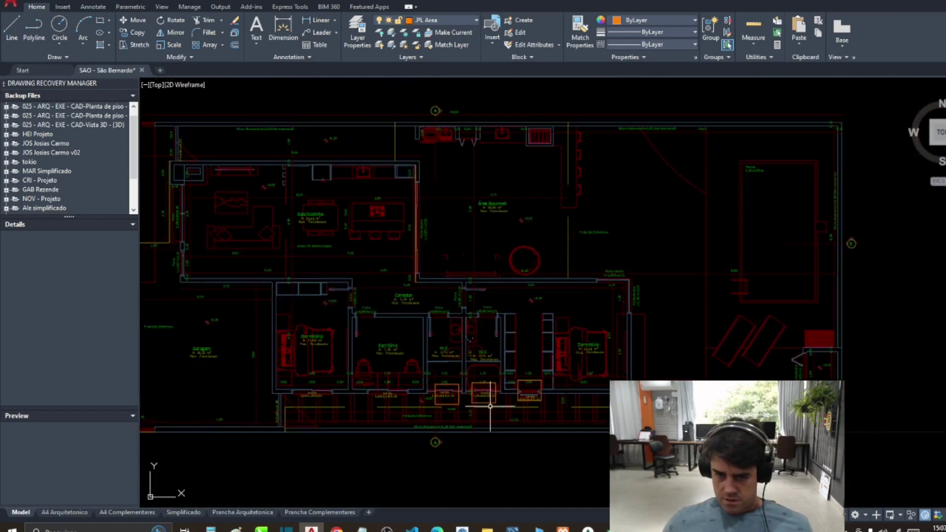
scroll(482, 399, up, 3)
scroll(590, 432, down, 3)
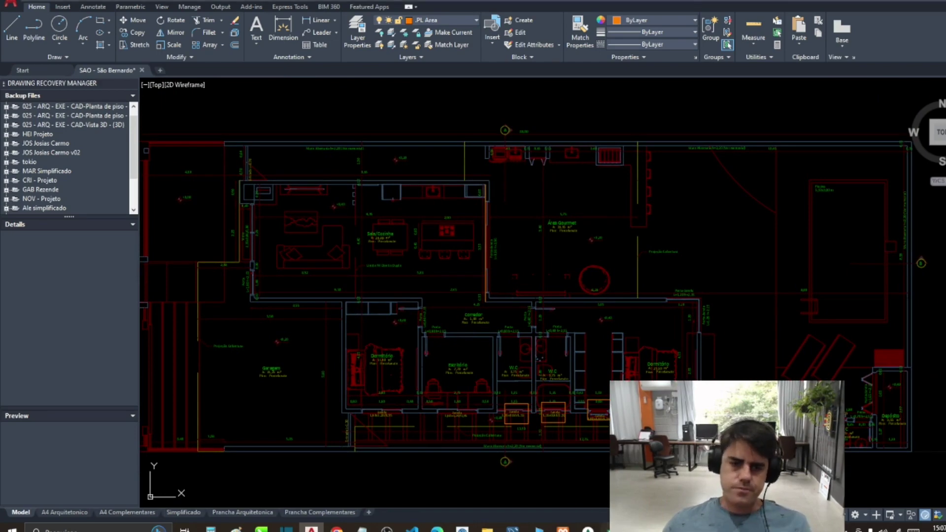
Step: Enter 3 small ground-floor windows in H124 and switch back to AutoCAD
key(alt+Tab)
click(512, 366)
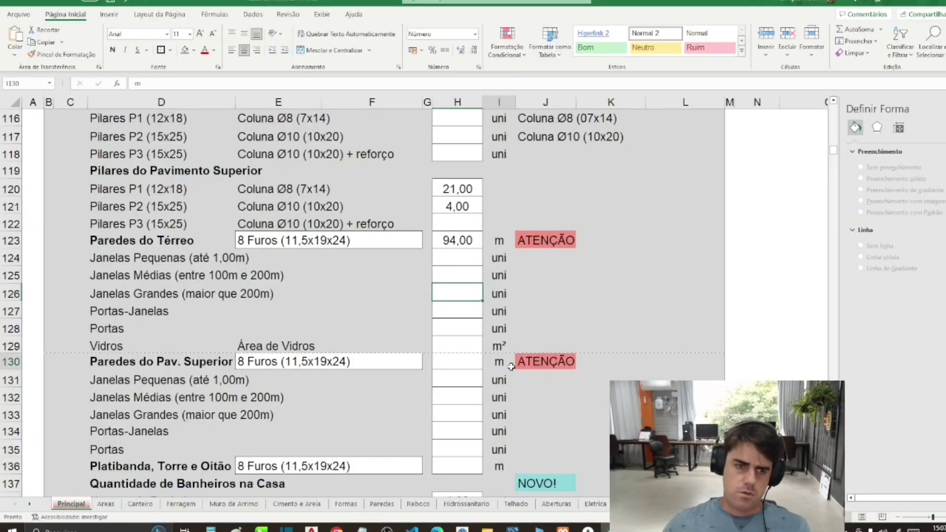
click(465, 382)
click(459, 260)
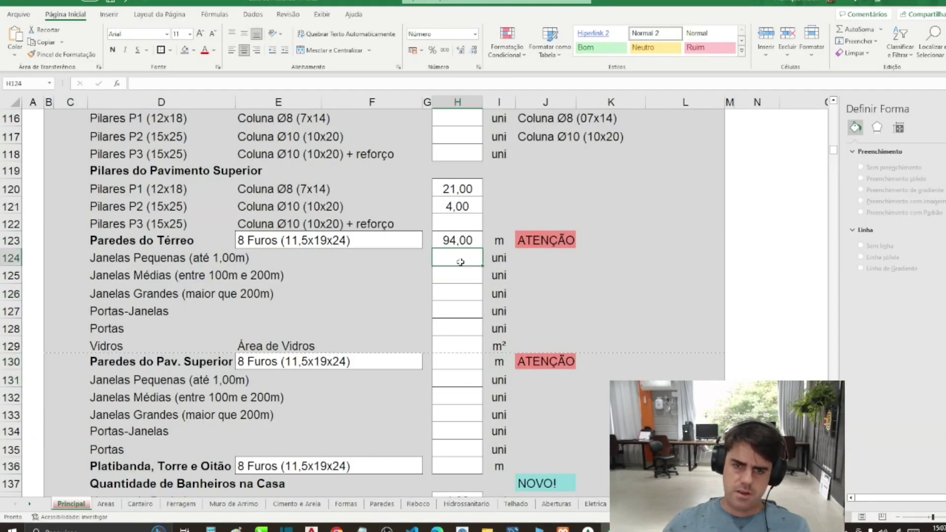
text(3)
key(Return)
key(alt+Tab)
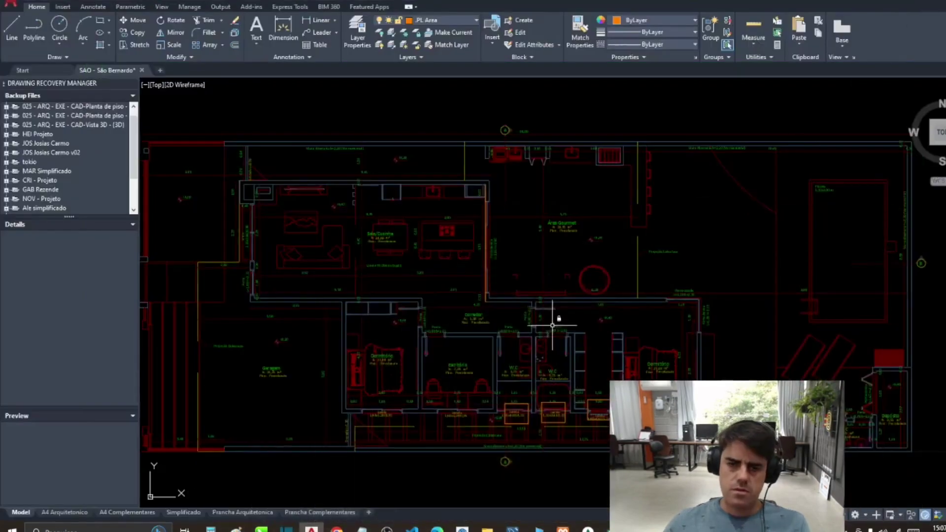
Step: Review the porta-janela openings around the Sala/Cozinha area, then go back to Excel
scroll(422, 423, up, 4)
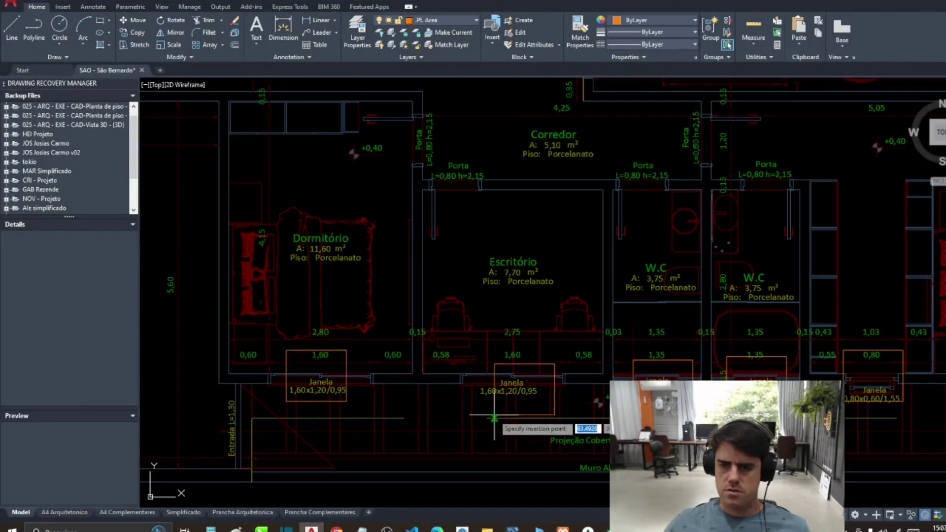
scroll(501, 422, down, 4)
scroll(863, 299, up, 3)
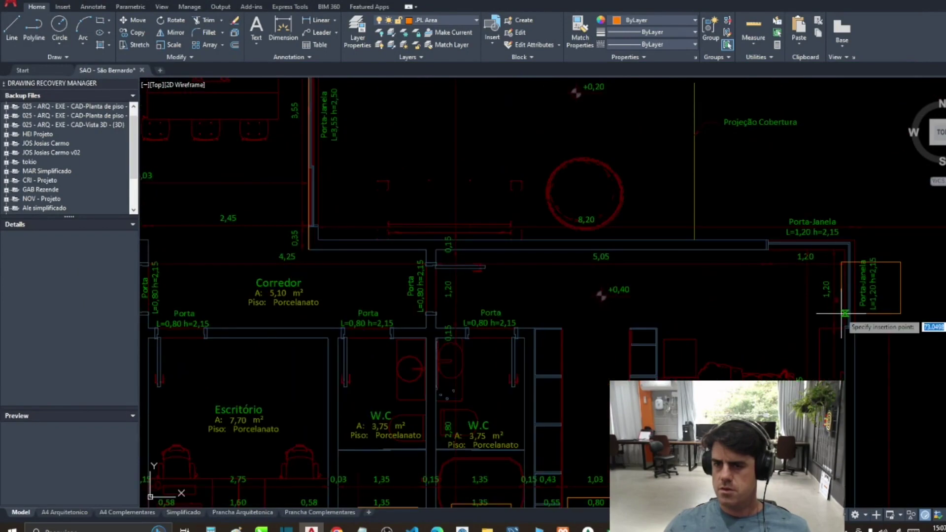
scroll(795, 283, down, 3)
scroll(796, 282, down, 4)
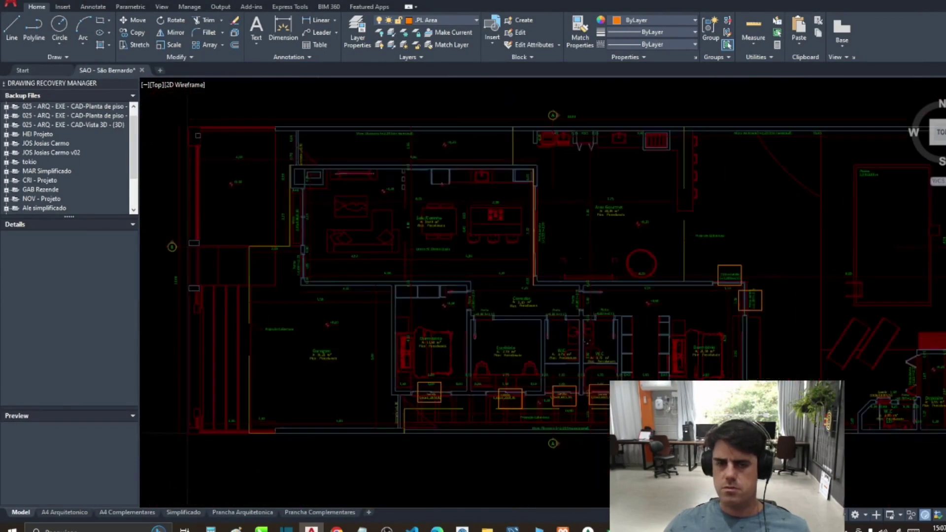
scroll(496, 339, up, 2)
scroll(376, 251, up, 4)
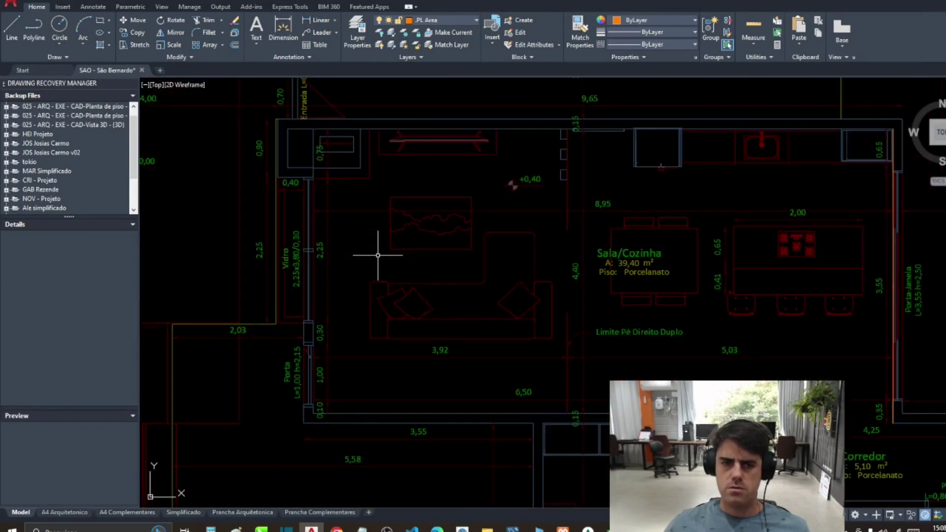
scroll(424, 271, down, 3)
drag(424, 271, 271, 216)
scroll(433, 376, down, 3)
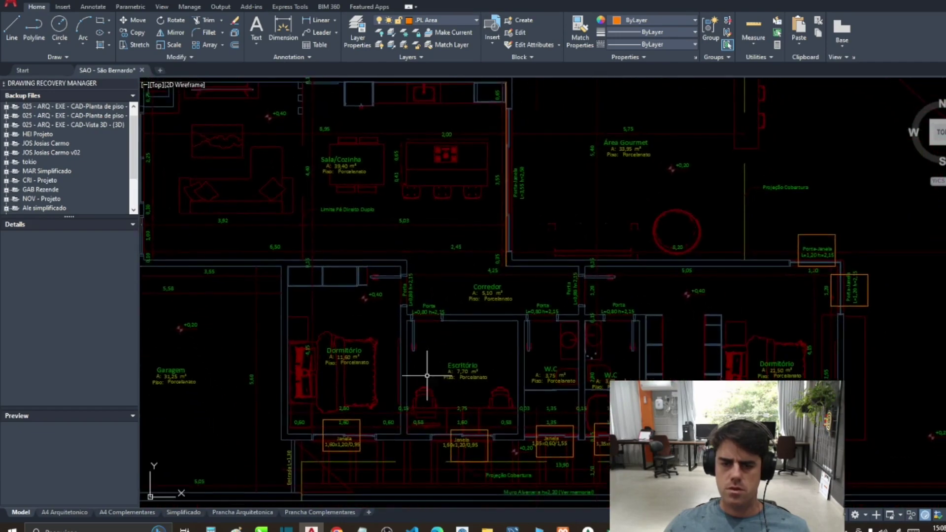
click(588, 528)
click(538, 397)
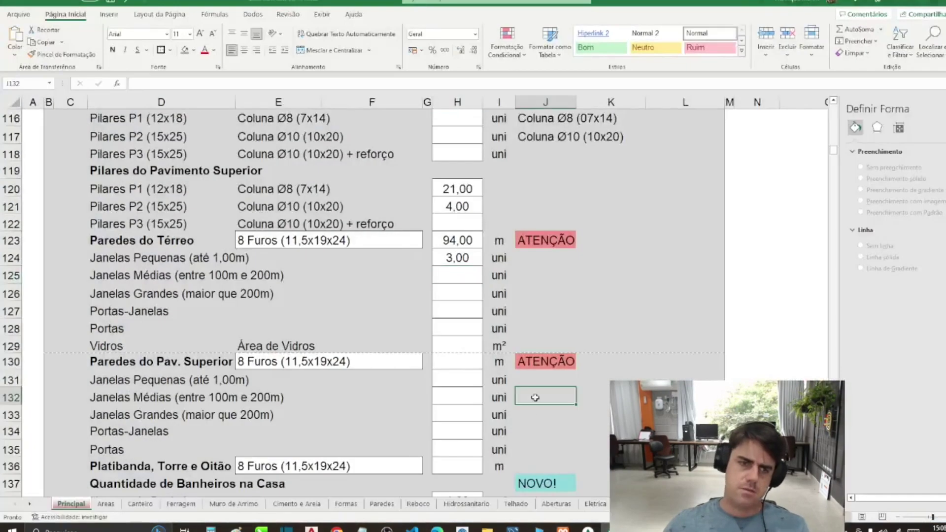
Step: Enter 4 medium ground-floor windows in H125, then return to the AutoCAD plan
click(440, 276)
text(4)
key(Return)
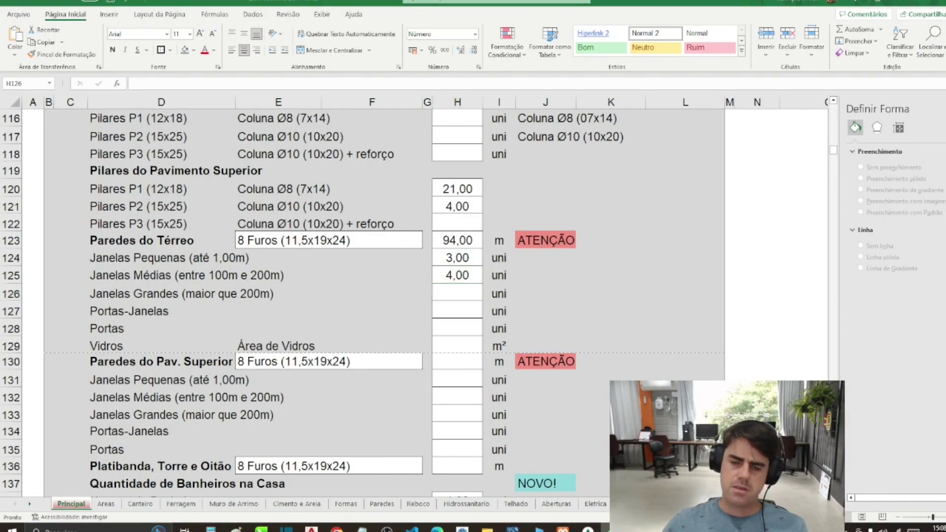
key(alt+Tab)
scroll(316, 238, up, 2)
scroll(316, 238, up, 4)
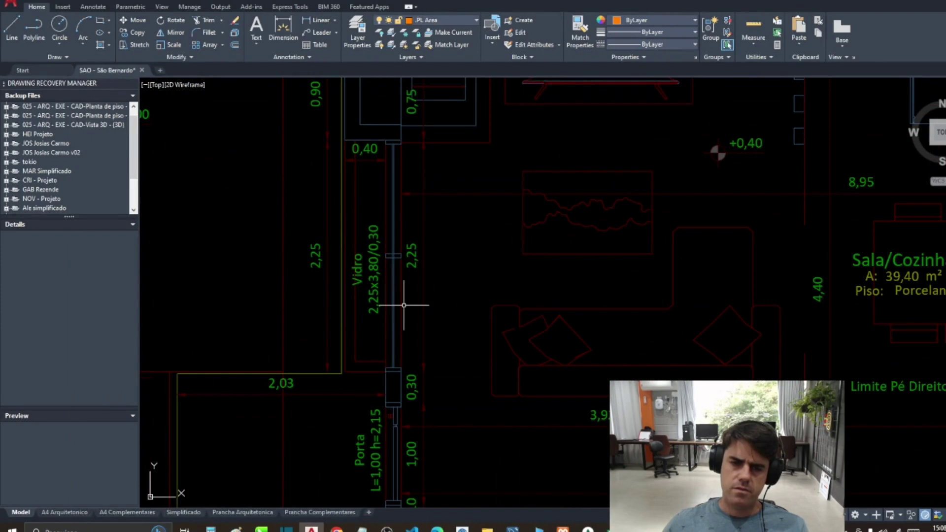
Step: After checking the glass wall, enter 0 large windows in H126 and 1 door-window in H127
drag(404, 305, 392, 307)
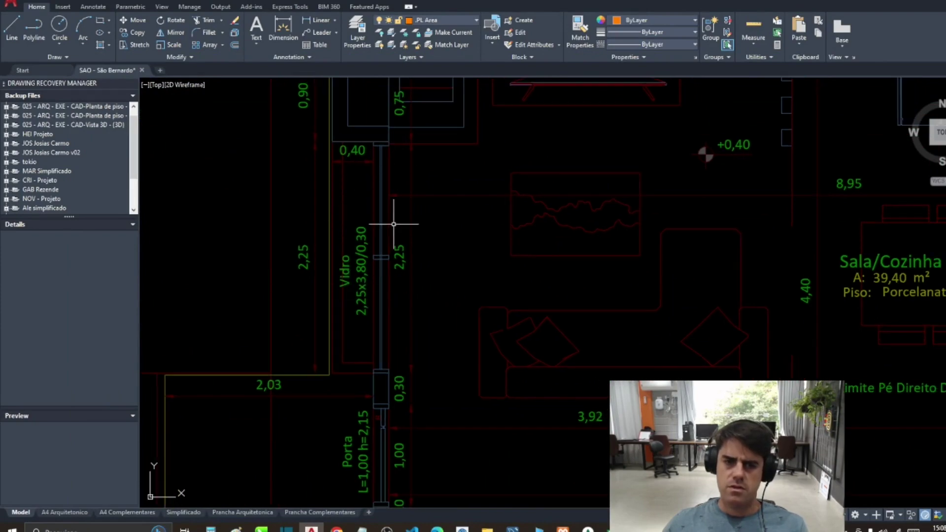
scroll(375, 168, down, 5)
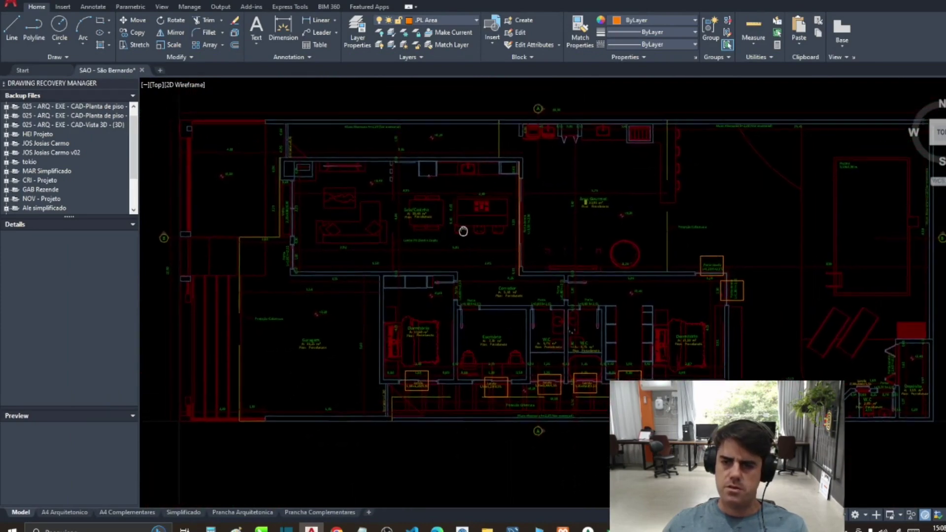
drag(463, 231, 448, 288)
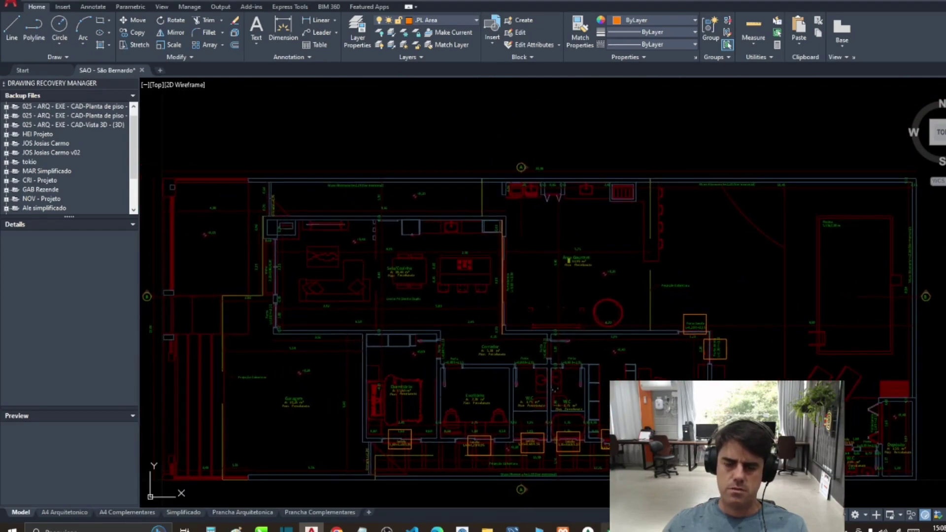
key(alt+Tab)
text(0)
key(Return)
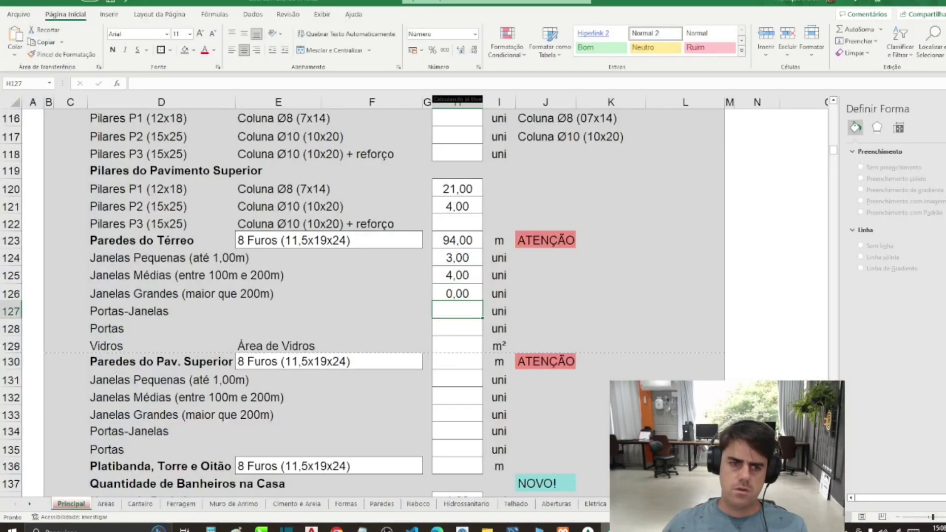
text(1)
key(Return)
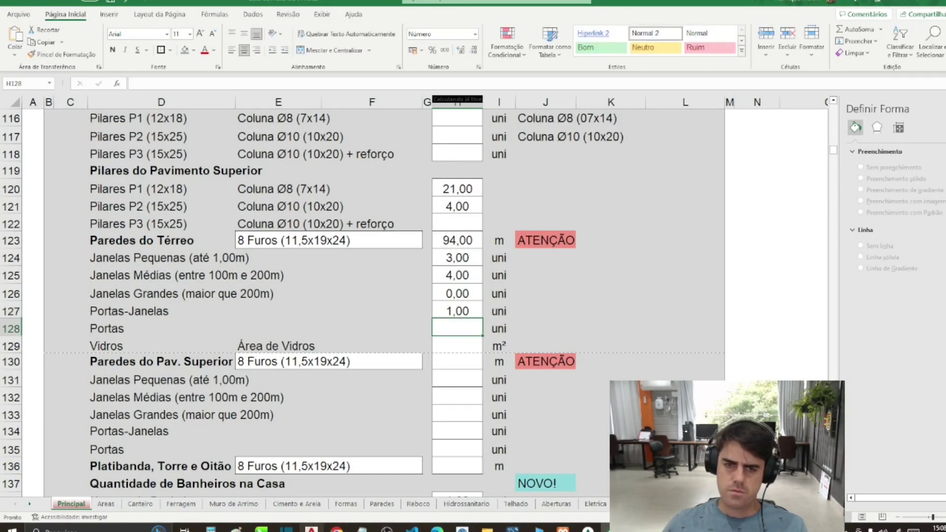
Step: Count the ground-floor doors, enter 6 in H128, then return to AutoCAD
click(311, 530)
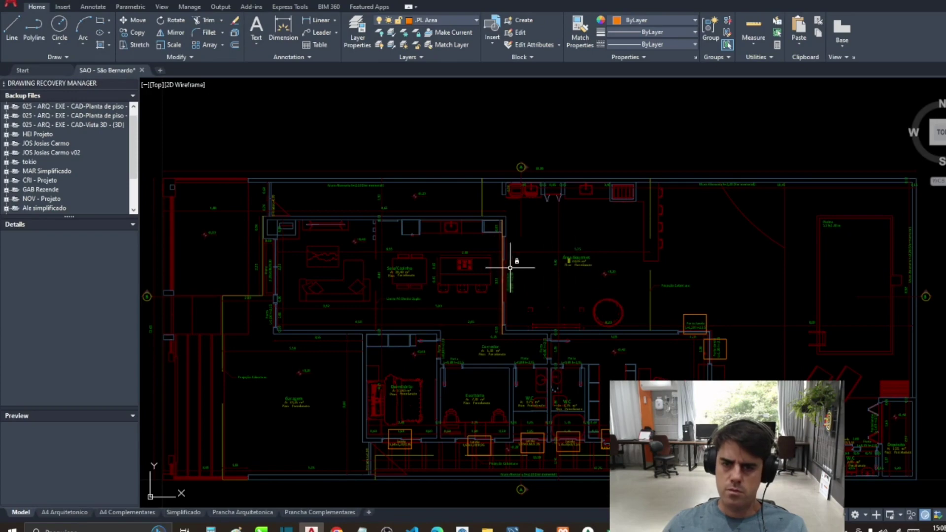
scroll(501, 281, up, 4)
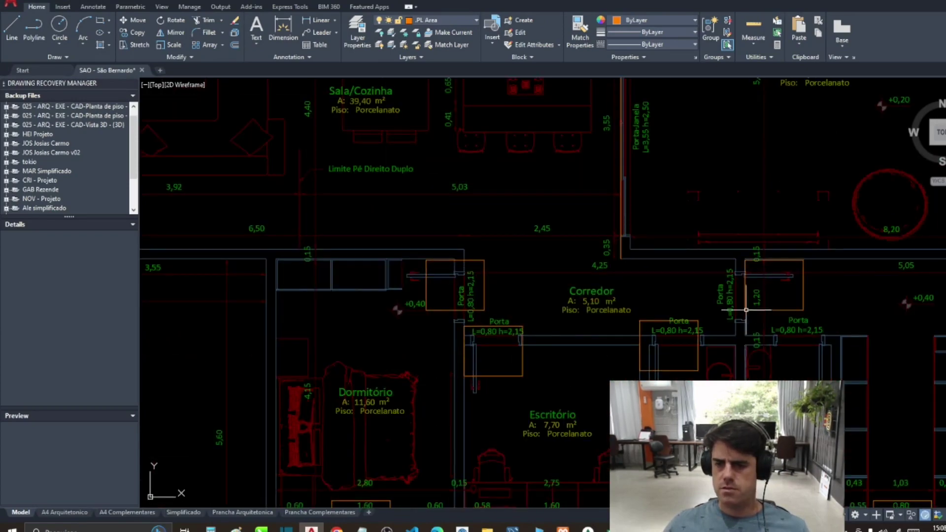
scroll(668, 366, down, 4)
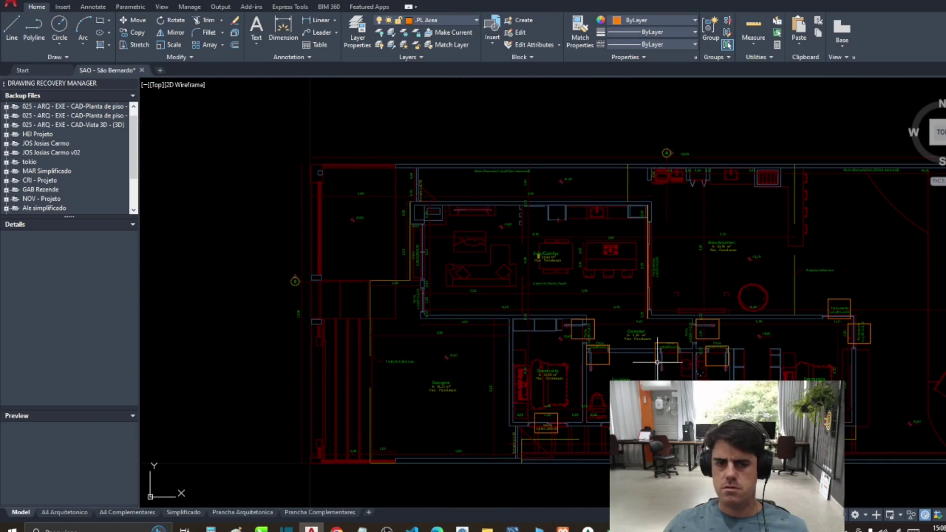
scroll(401, 296, up, 2)
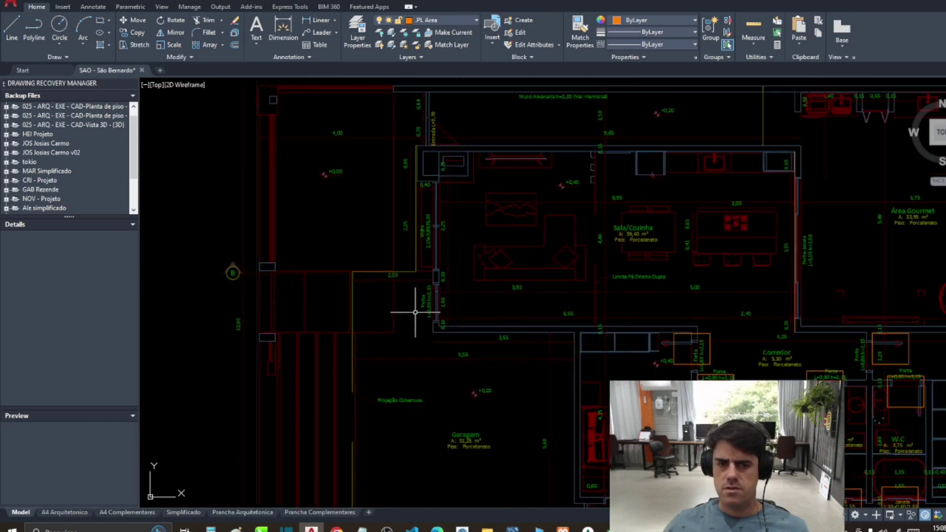
scroll(428, 313, down, 3)
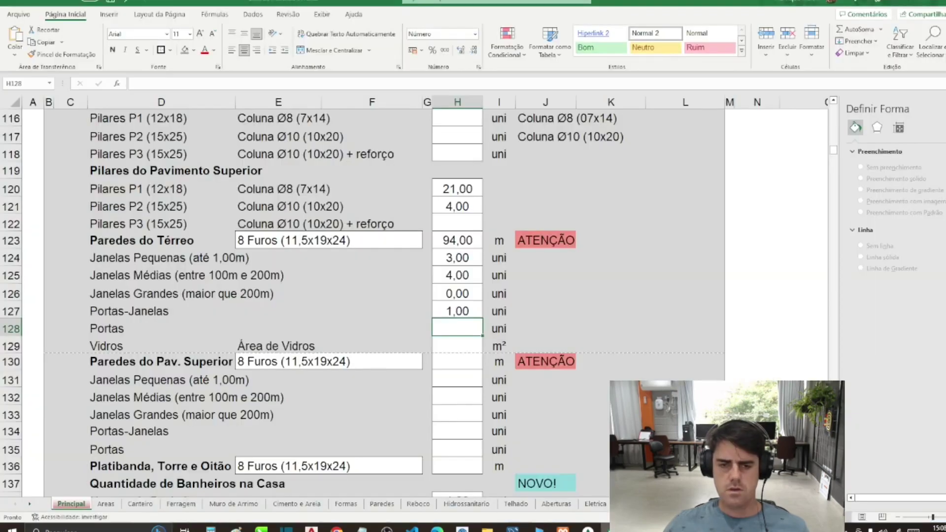
click(606, 528)
text(6)
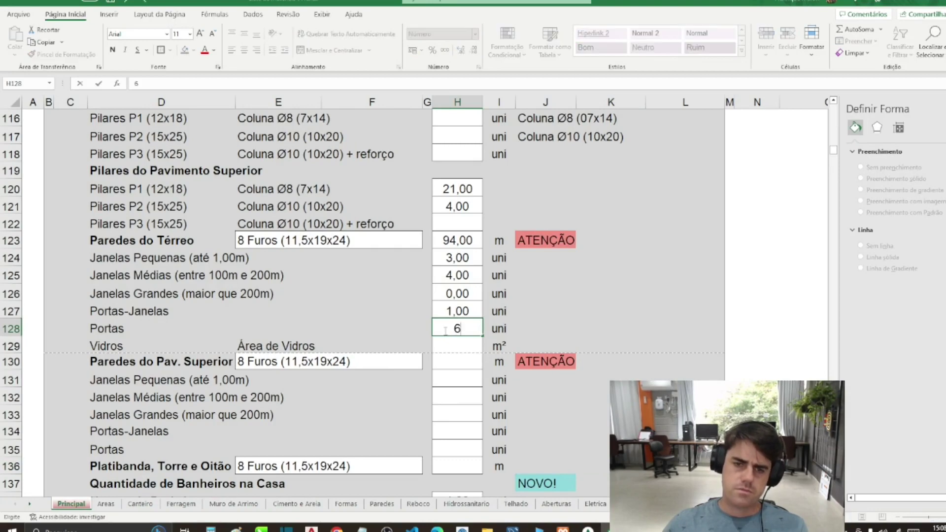
key(Return)
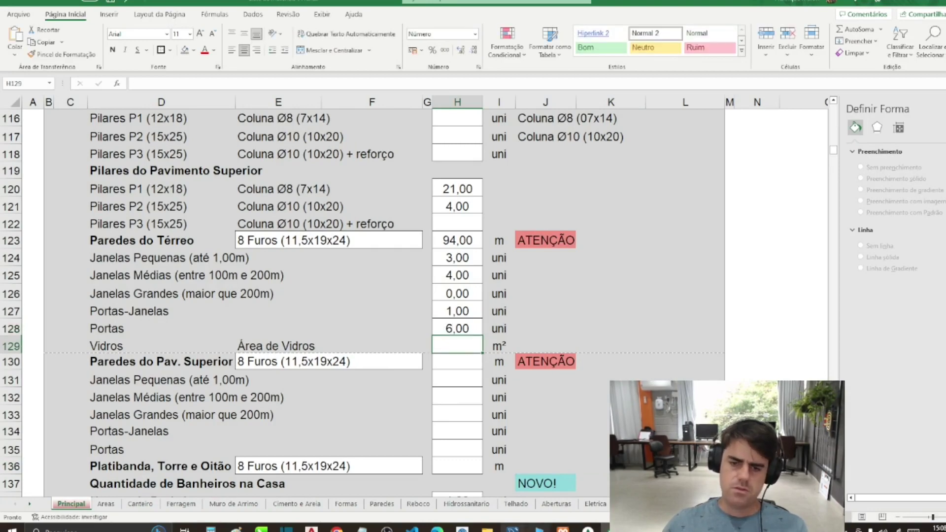
key(alt+Tab)
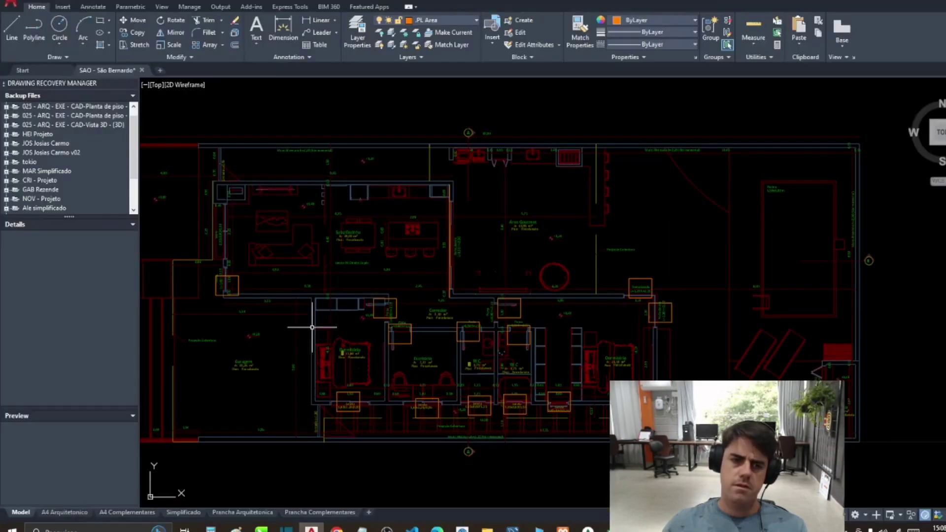
Step: Compute the 2,25 x 3,8 glass panel area in H129, then enter it as 9 m²
scroll(312, 327, up, 8)
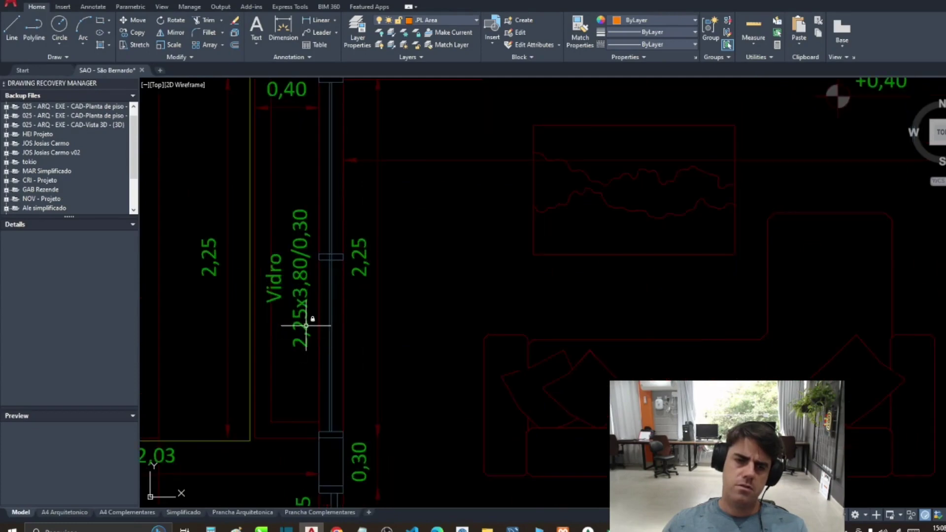
scroll(293, 246, down, 4)
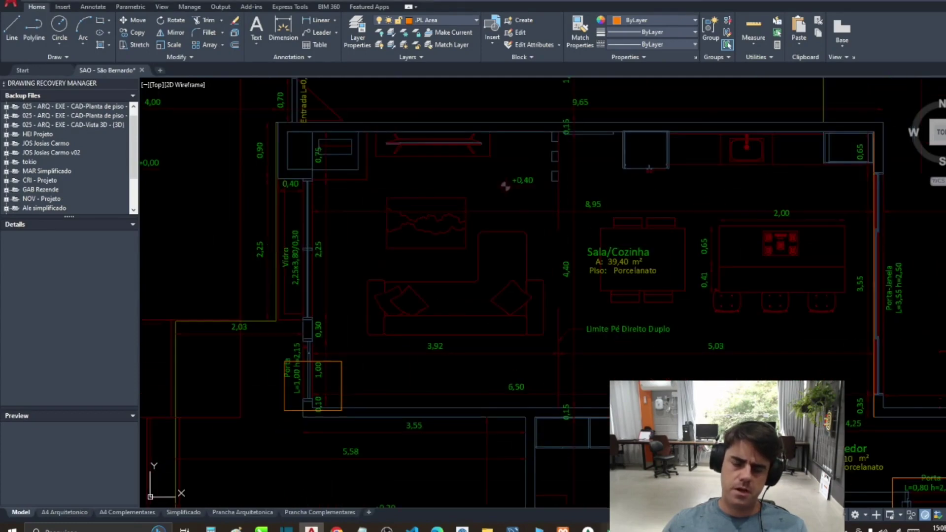
key(alt+Tab)
text(=)
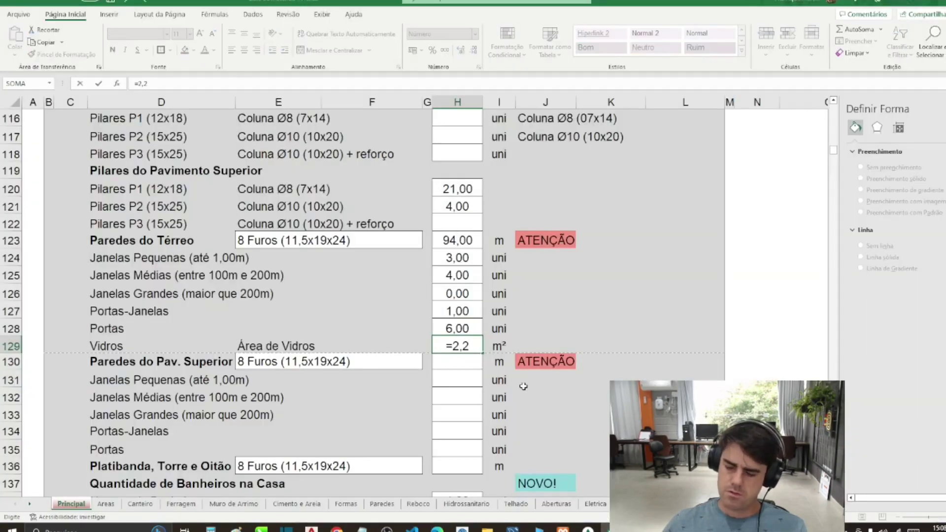
text(2,25*3,8)
key(ctrl+Return)
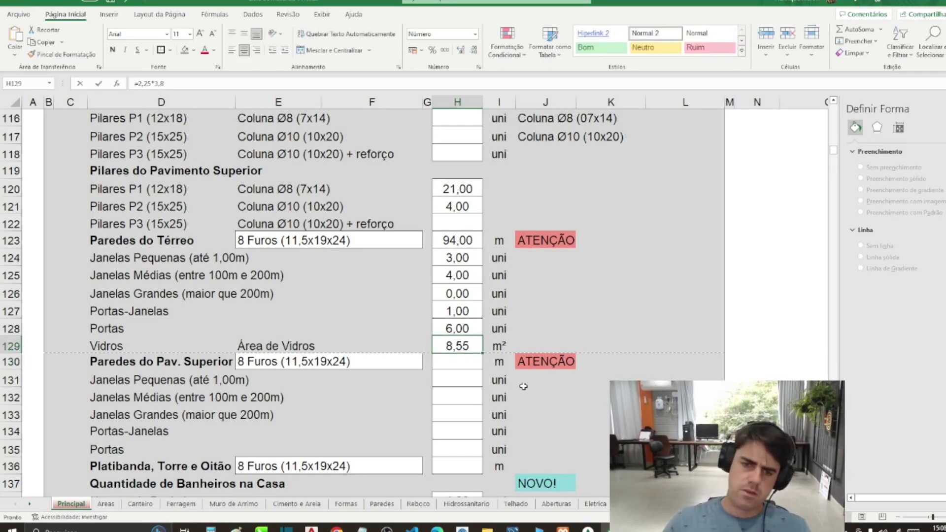
text(9)
key(Return)
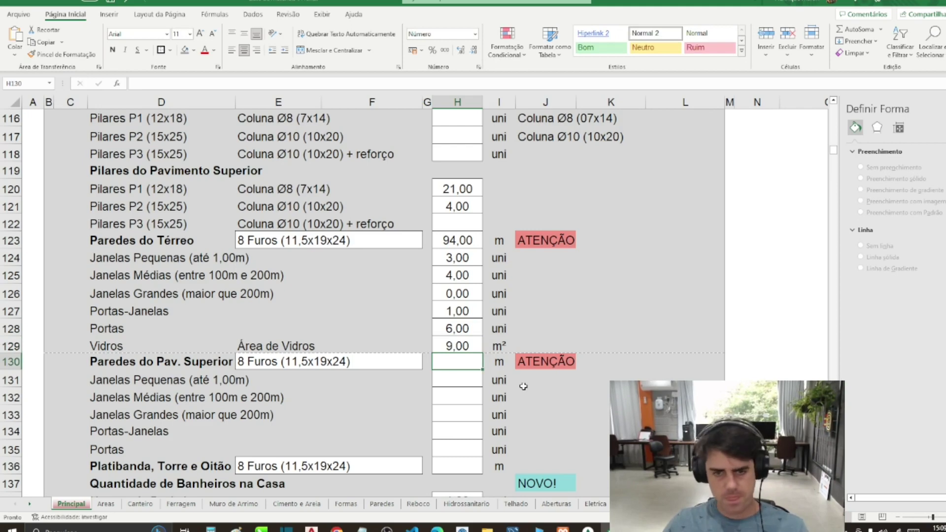
scroll(468, 386, down, 1)
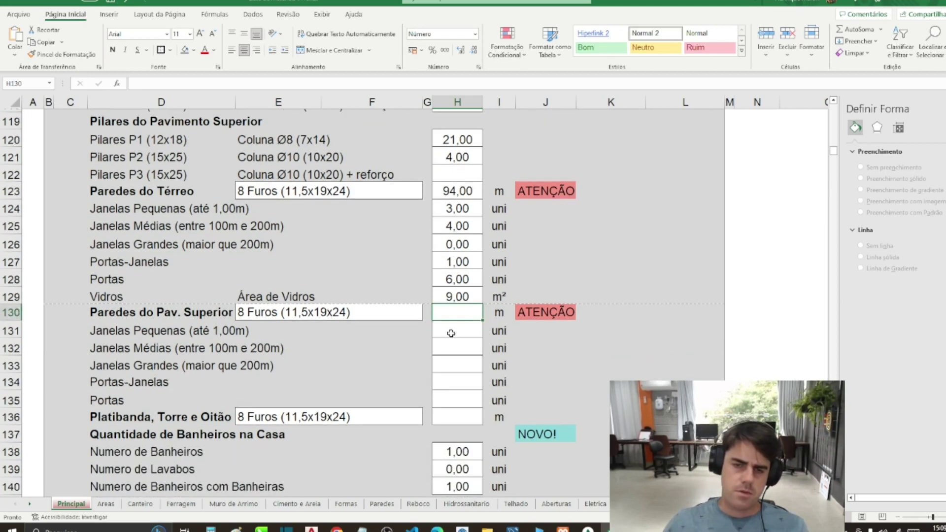
click(379, 351)
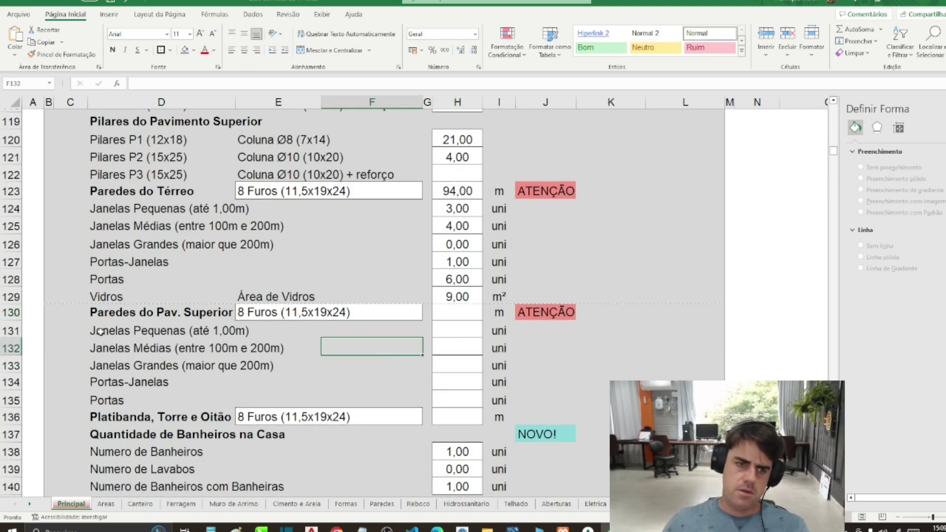
drag(96, 312, 464, 397)
click(456, 311)
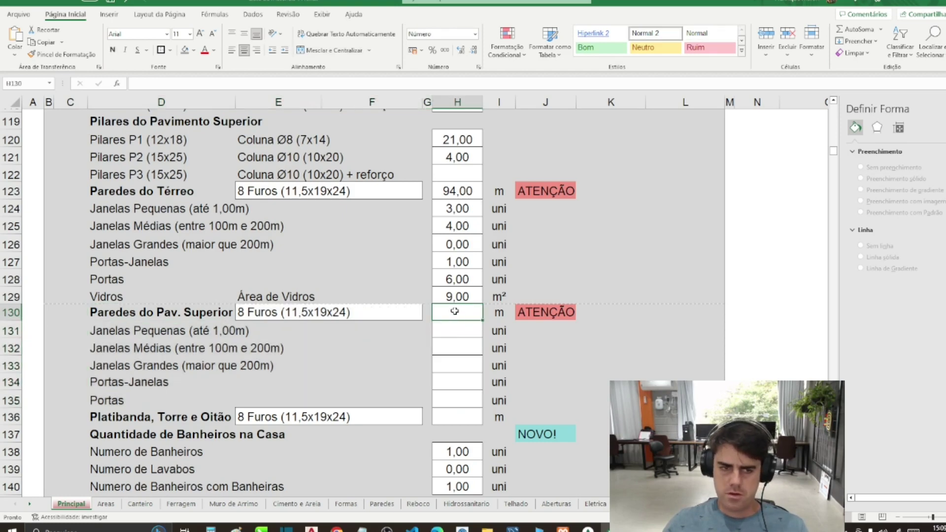
drag(459, 323, 464, 415)
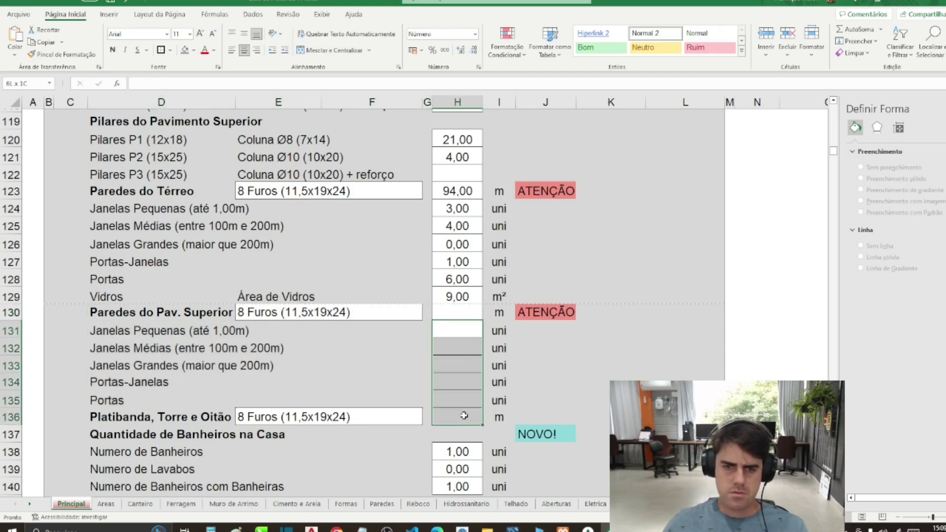
click(446, 365)
scroll(419, 369, down, 3)
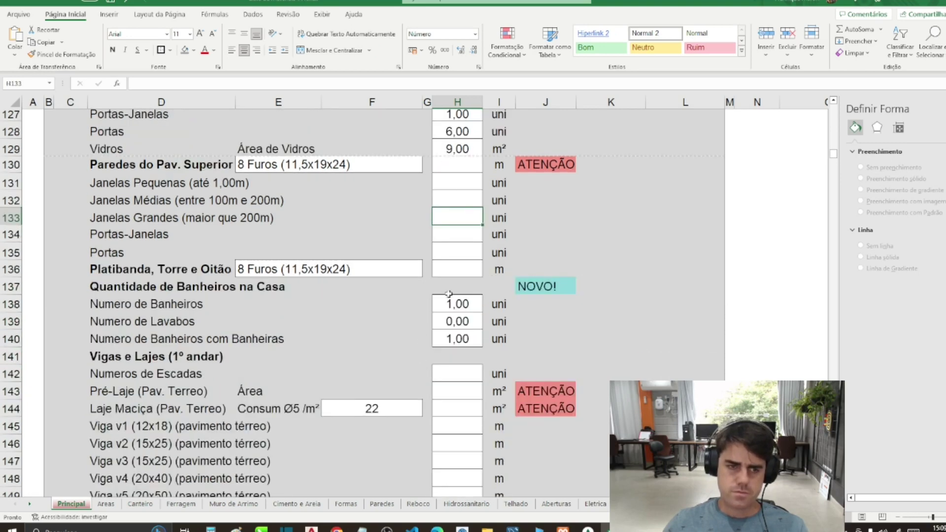
click(463, 274)
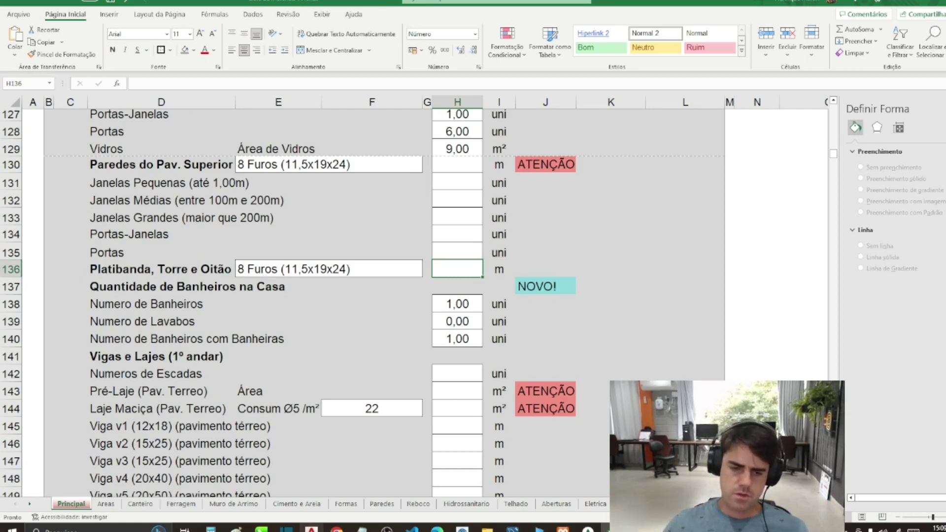
Step: Pan AutoCAD up to the roof plan, then bring up SketchUp's SAO - Sao Bernardo.skp model
key(alt+Tab)
scroll(433, 211, down, 5)
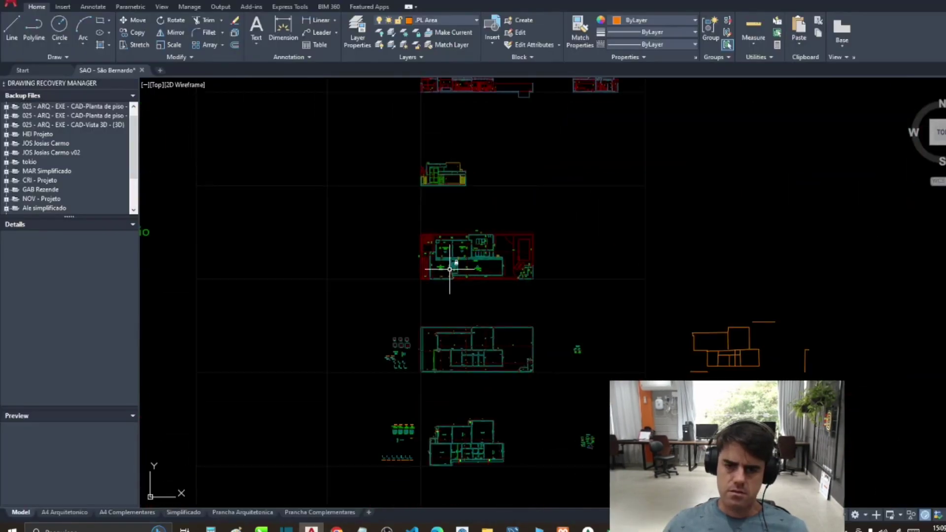
scroll(458, 350, up, 4)
drag(460, 412, 460, 232)
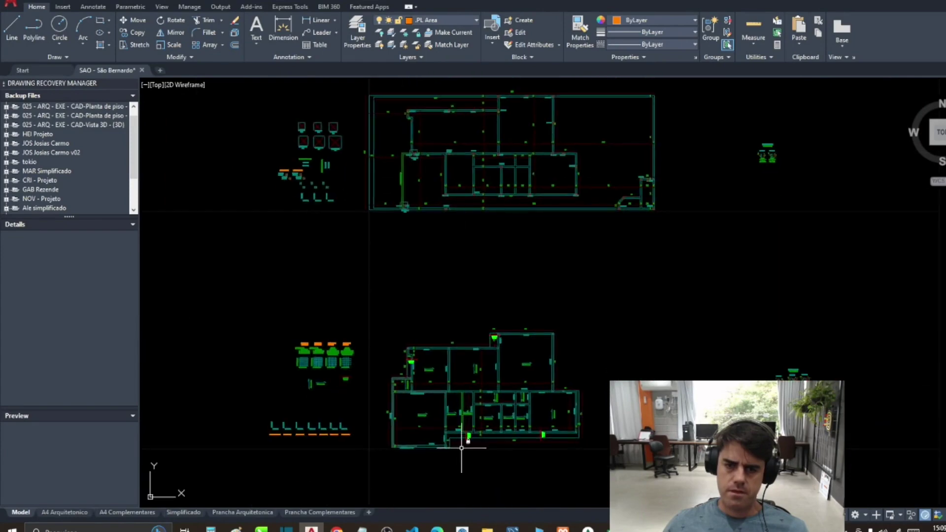
scroll(461, 448, down, 4)
drag(448, 453, 446, 334)
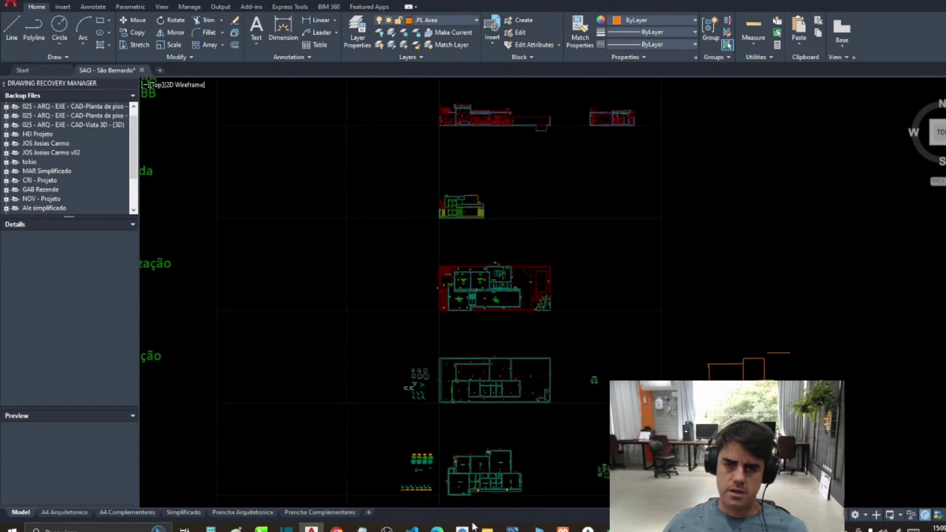
scroll(468, 283, up, 8)
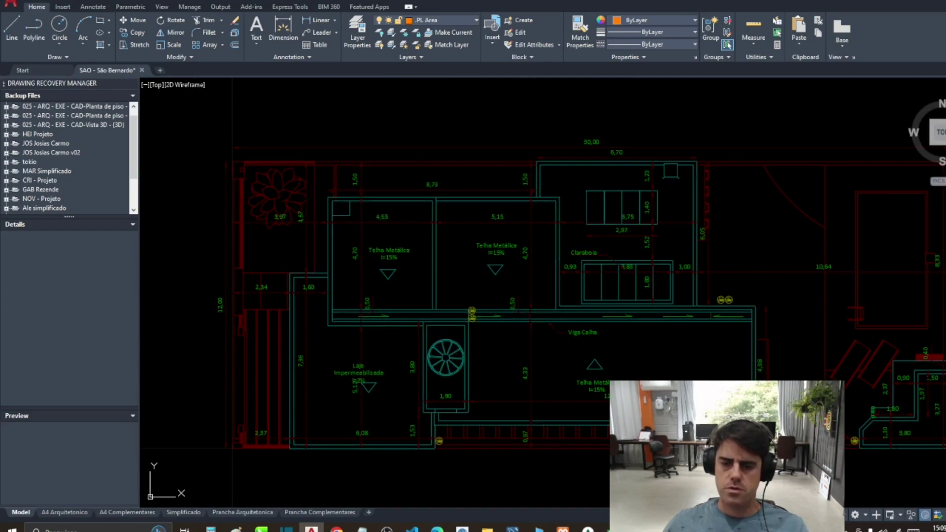
key(alt+Tab)
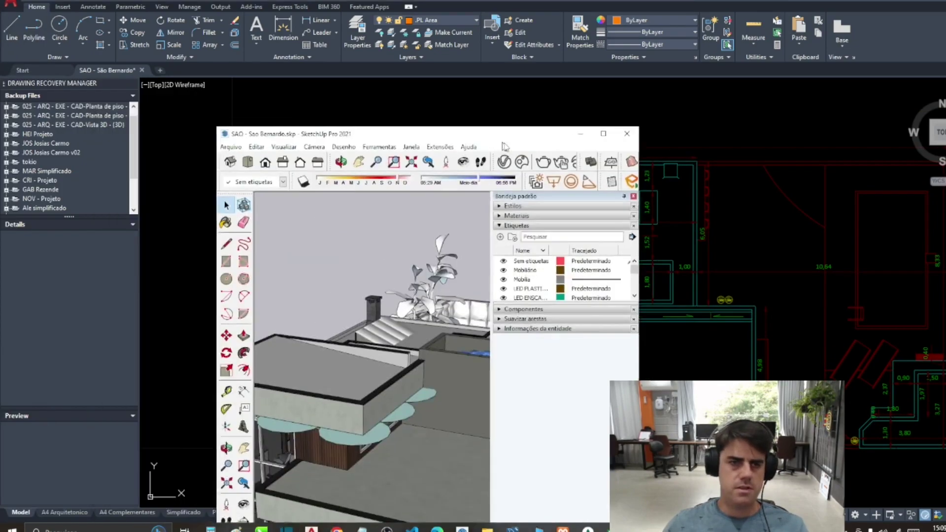
Step: Maximize SketchUp and orbit the house from the front, above and both sides, then return to AutoCAD
double_click(508, 144)
drag(373, 304, 564, 304)
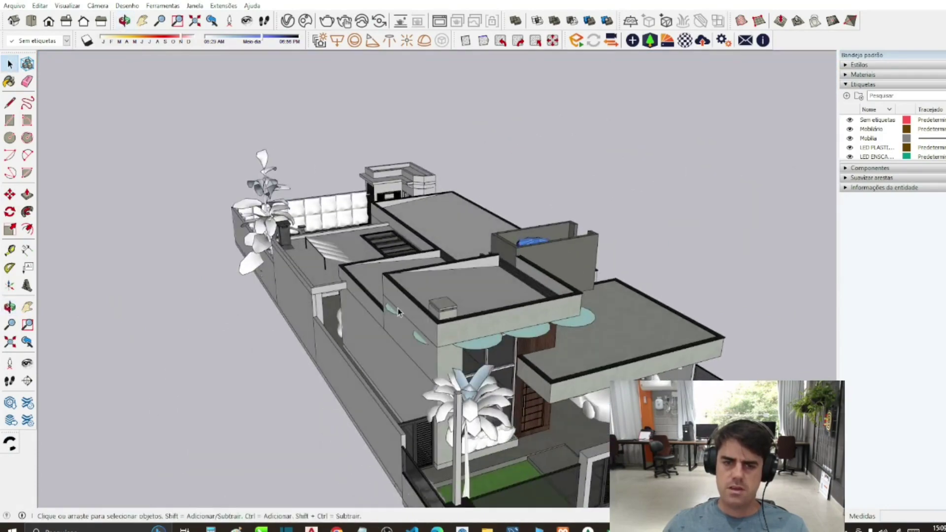
drag(397, 308, 580, 337)
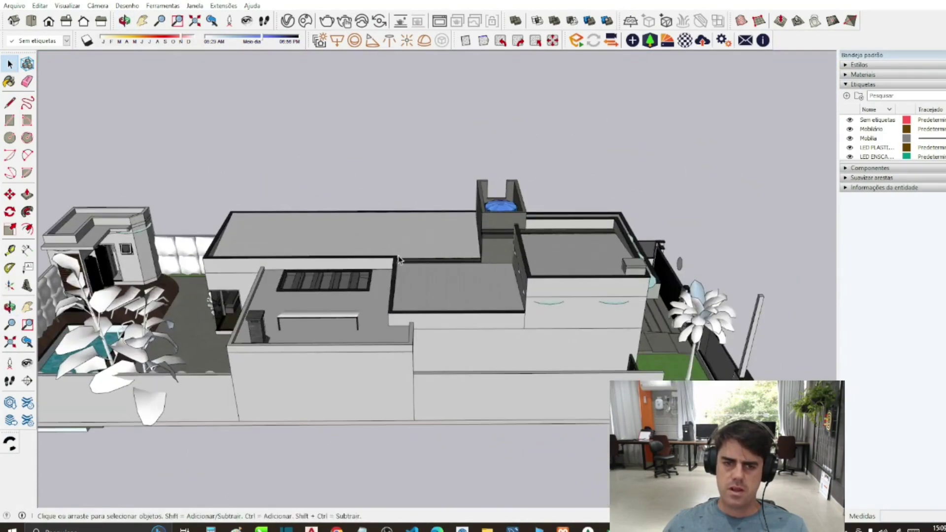
drag(202, 226, 622, 222)
drag(325, 244, 422, 295)
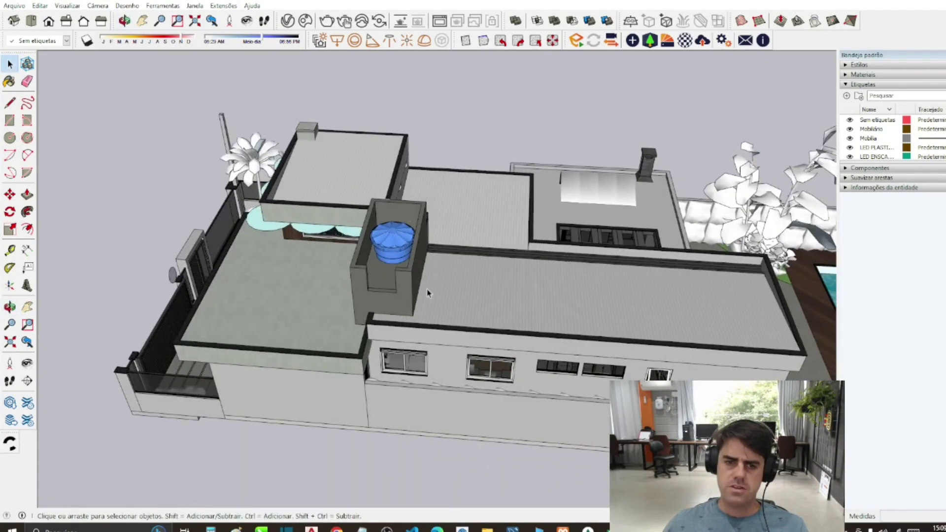
drag(341, 252, 637, 226)
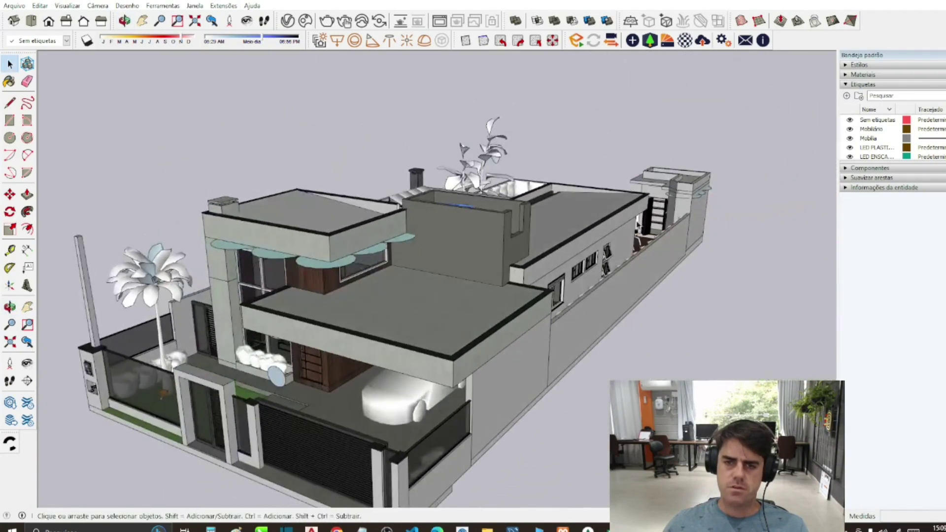
drag(215, 222, 516, 254)
click(921, 4)
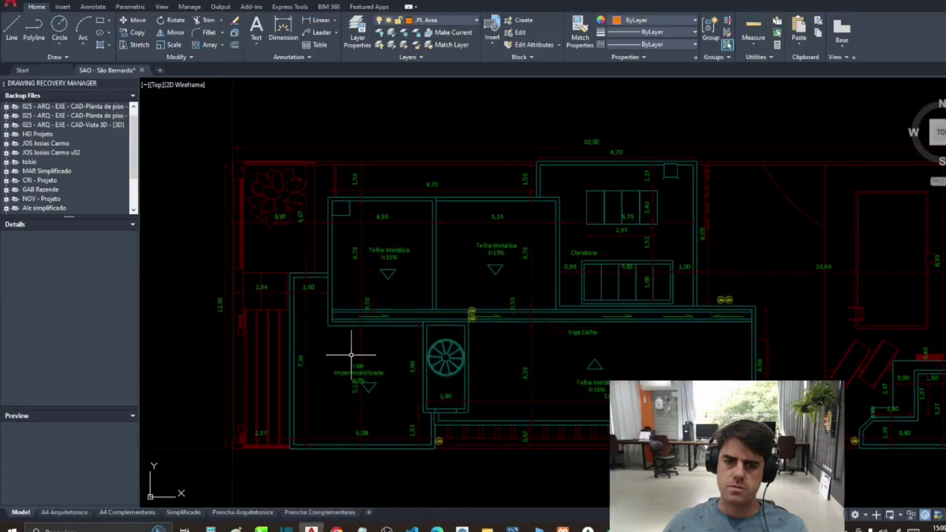
Step: Trace a closed polyline along the roof's parapet edge
key(Return)
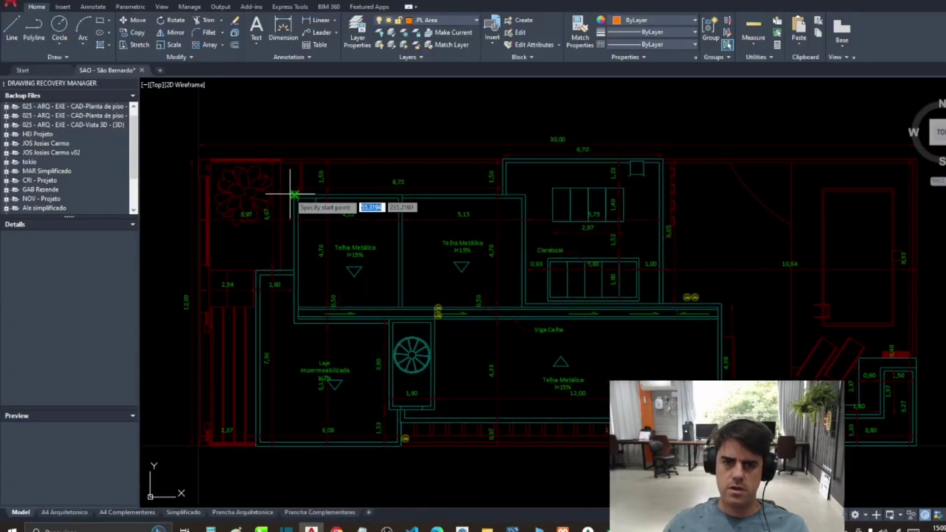
click(294, 195)
click(525, 195)
click(526, 307)
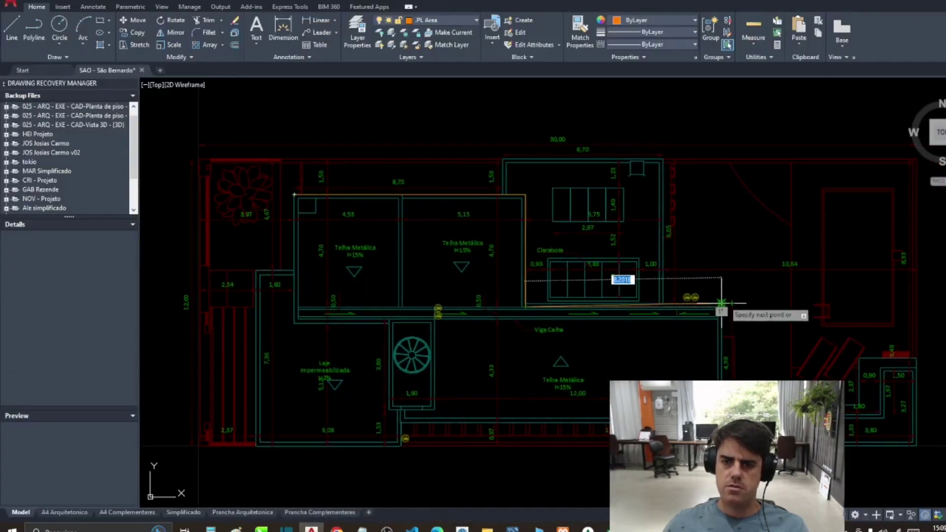
click(720, 307)
click(720, 416)
click(401, 423)
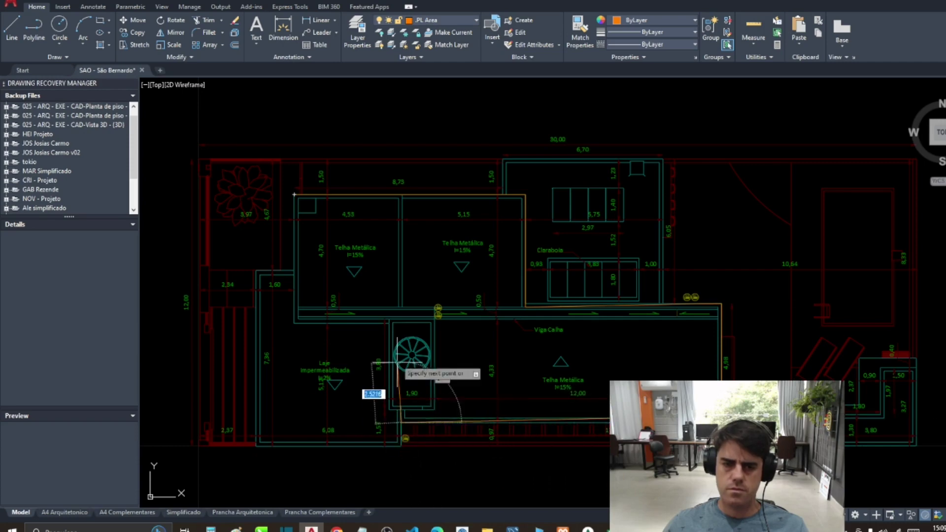
click(392, 322)
click(294, 323)
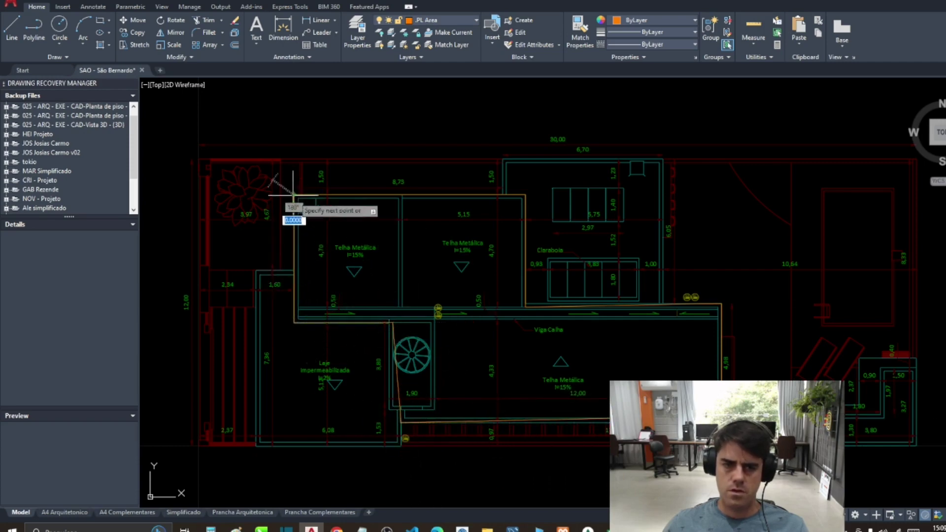
click(302, 198)
key(Return)
scroll(407, 362, up, 2)
Step: Trace a rectangular polyline around the stair tower box
key(Return)
click(380, 291)
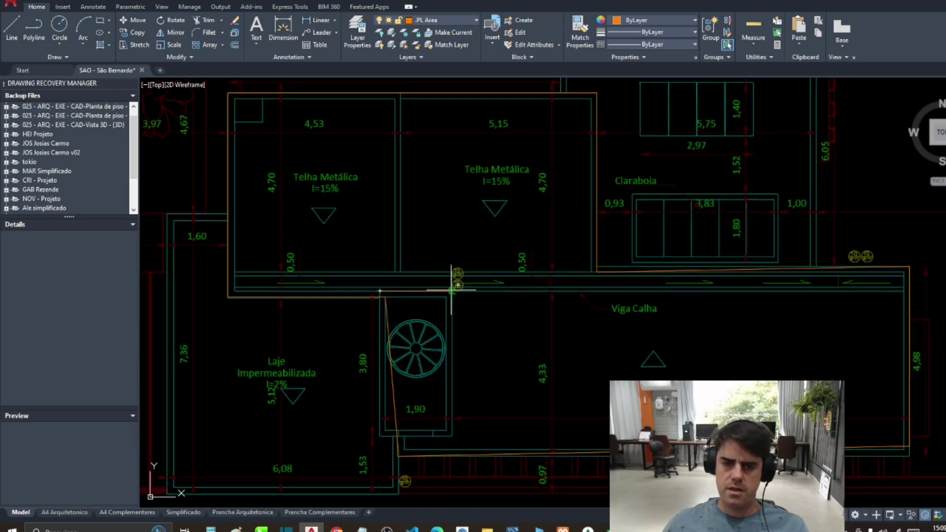
click(452, 291)
click(452, 436)
click(380, 435)
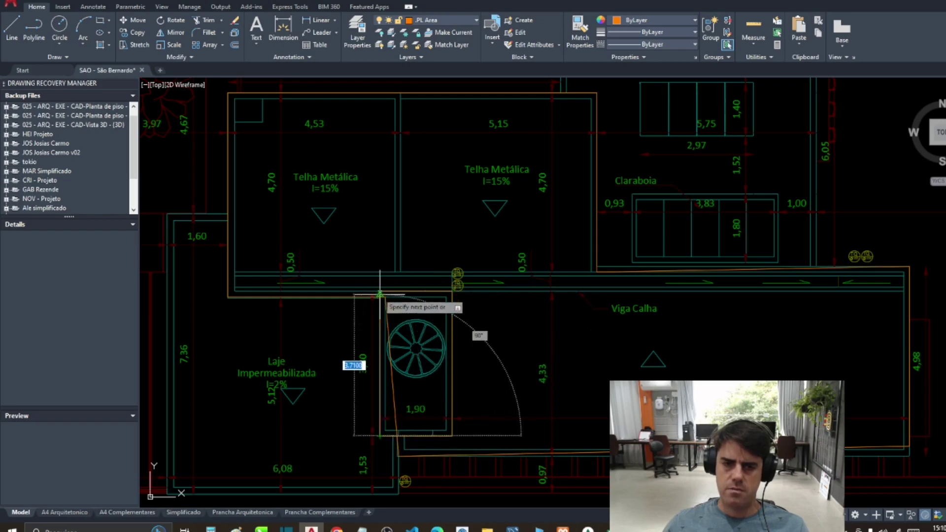
click(380, 292)
scroll(380, 296, down, 4)
scroll(352, 266, up, 2)
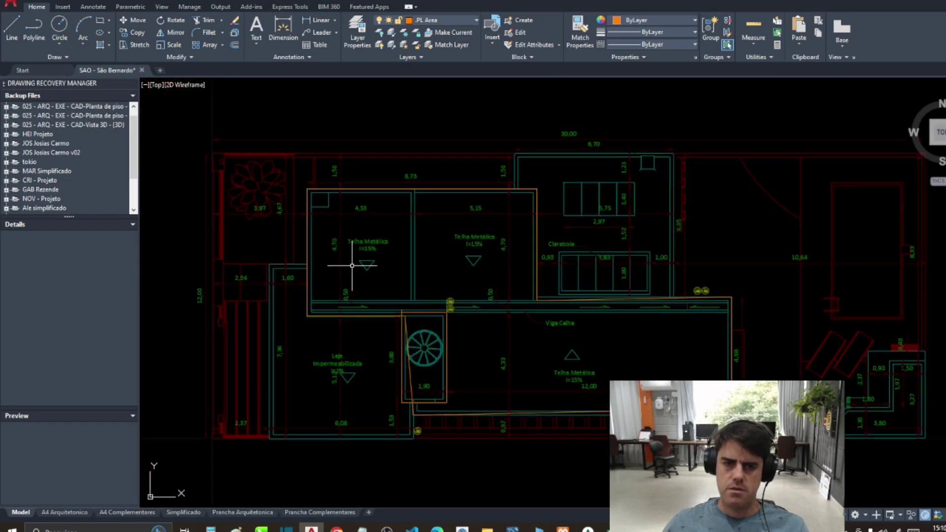
key(Return)
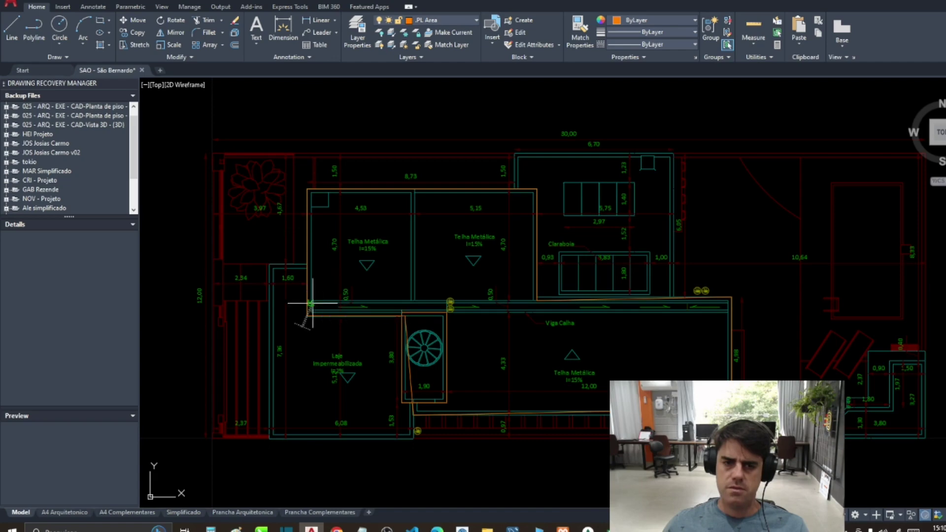
click(310, 302)
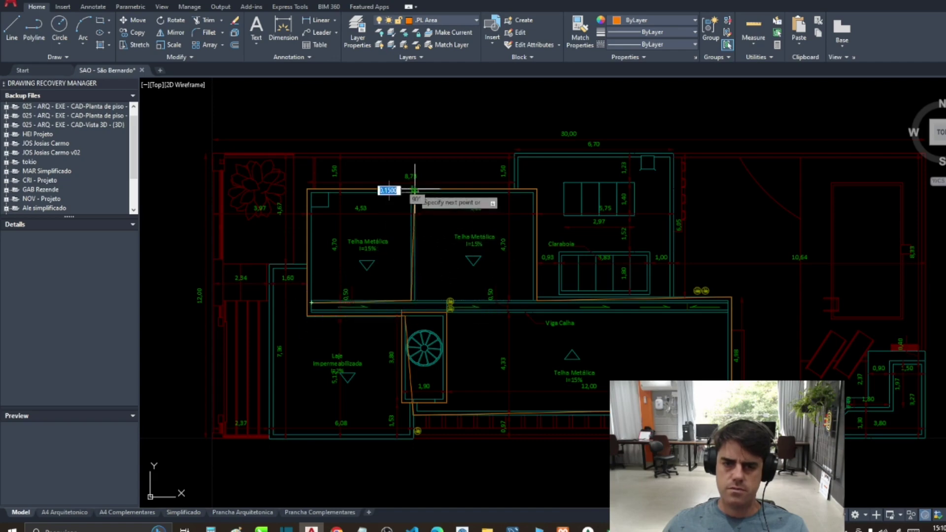
scroll(314, 315, down, 2)
Step: Move the traced outlines off to the right of the plan
text(m)
key(Return)
click(287, 162)
click(458, 316)
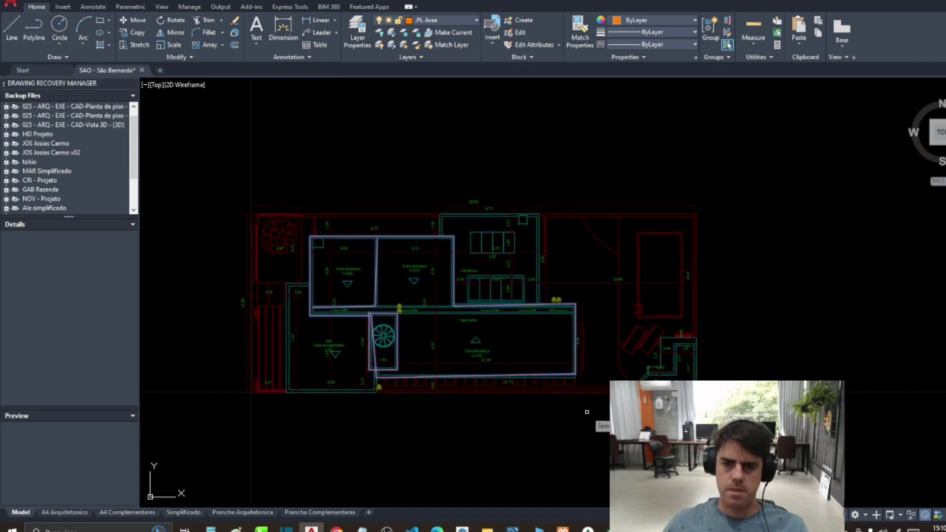
key(Return)
scroll(423, 339, down, 3)
click(424, 340)
click(661, 333)
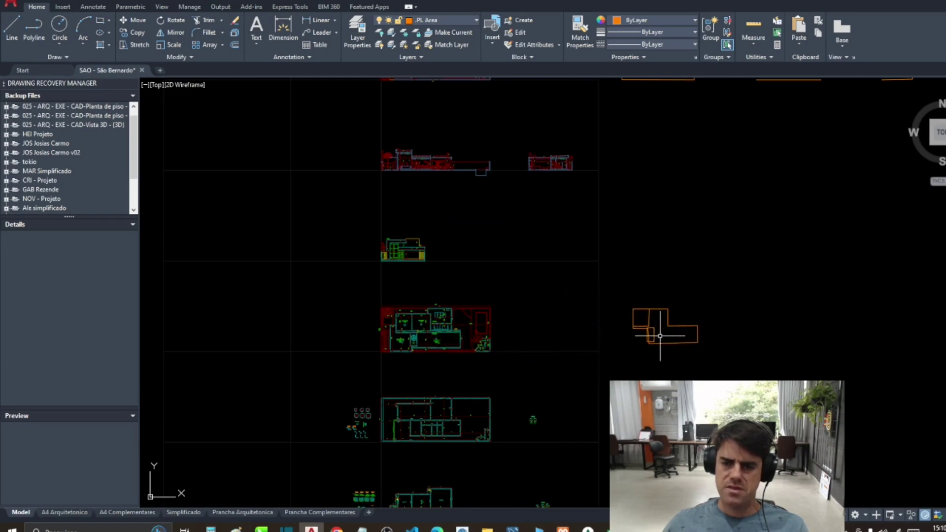
scroll(661, 336, up, 2)
Step: Measure the outlines with TOTLEN and record 74 m for Platibanda, Torre e Oitão in H136
text(tot)
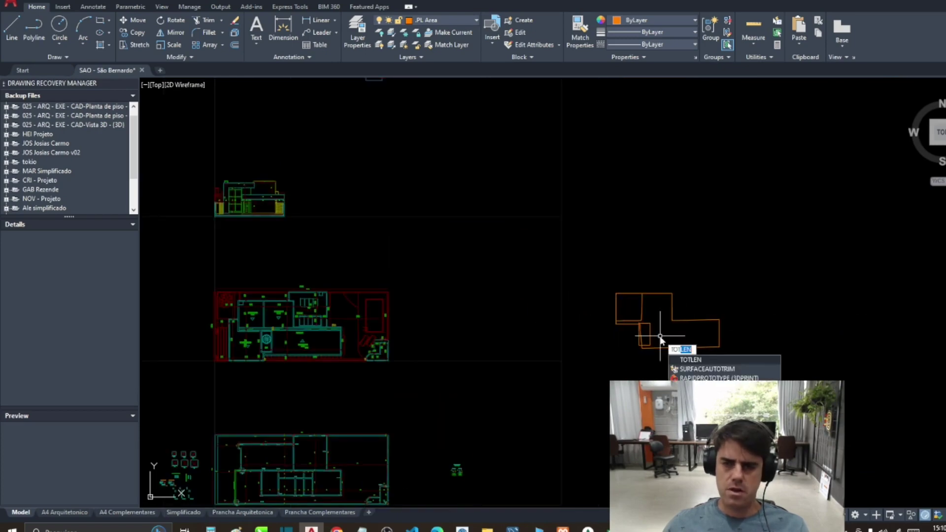
key(Return)
click(597, 270)
click(749, 363)
key(Return)
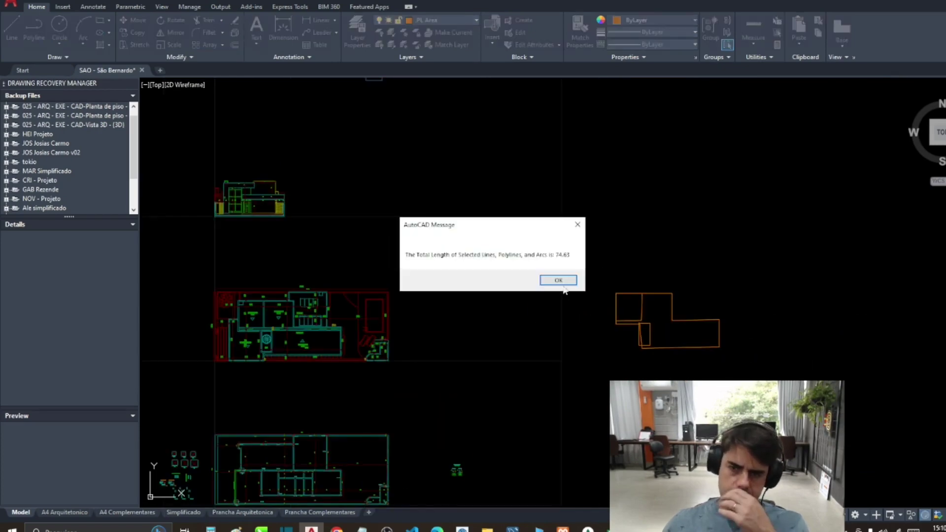
click(558, 280)
click(562, 528)
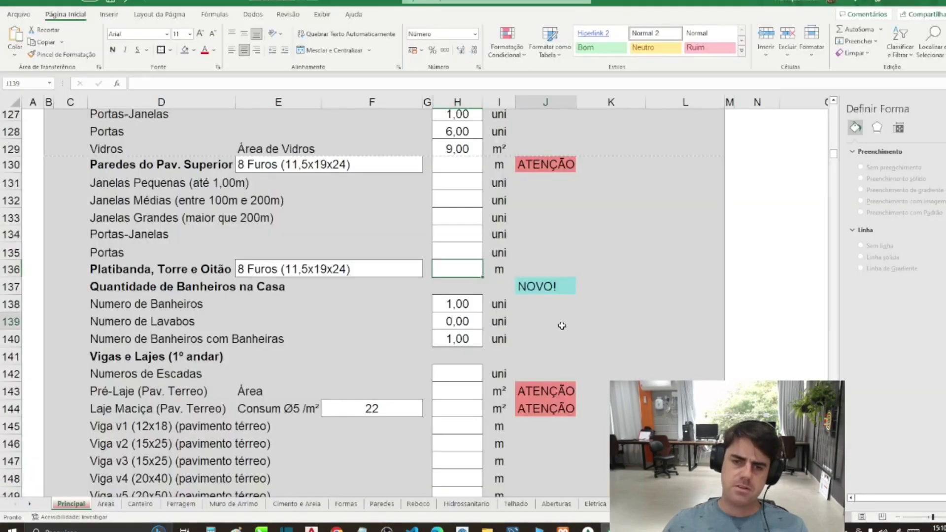
text(74)
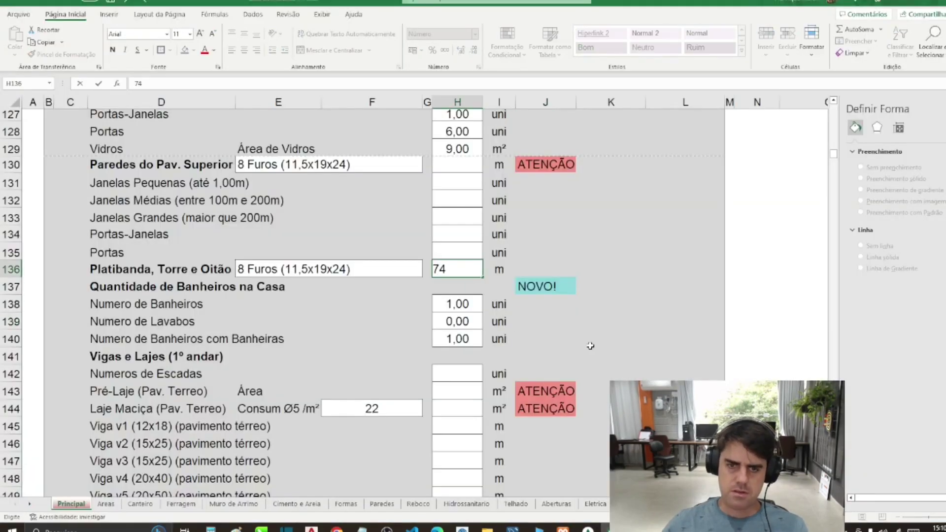
key(Return)
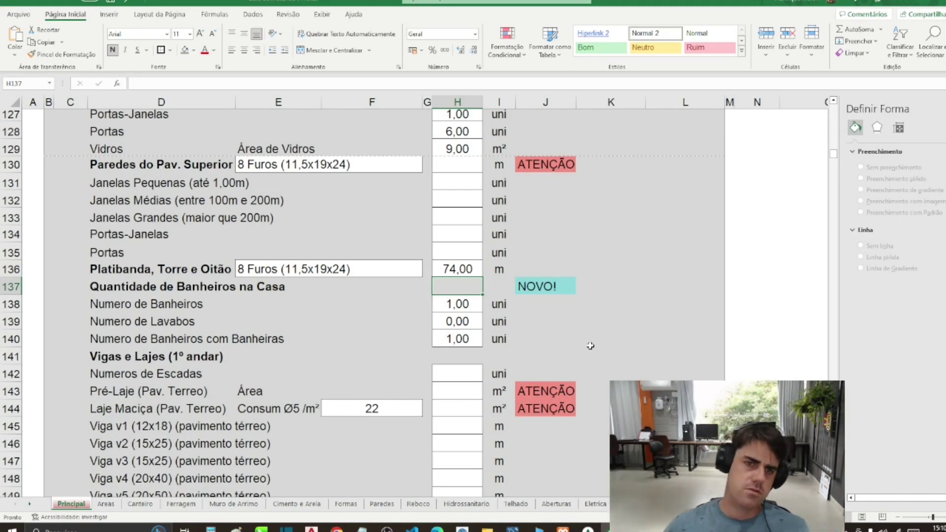
Step: Check the ground-floor wall brick type in E123 and keep its current value
click(278, 165)
scroll(273, 167, up, 1)
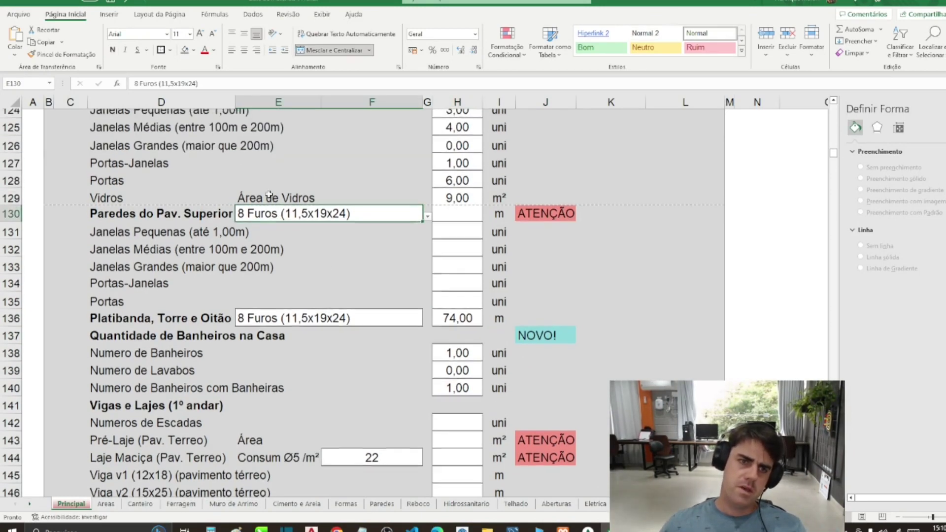
scroll(278, 227, up, 3)
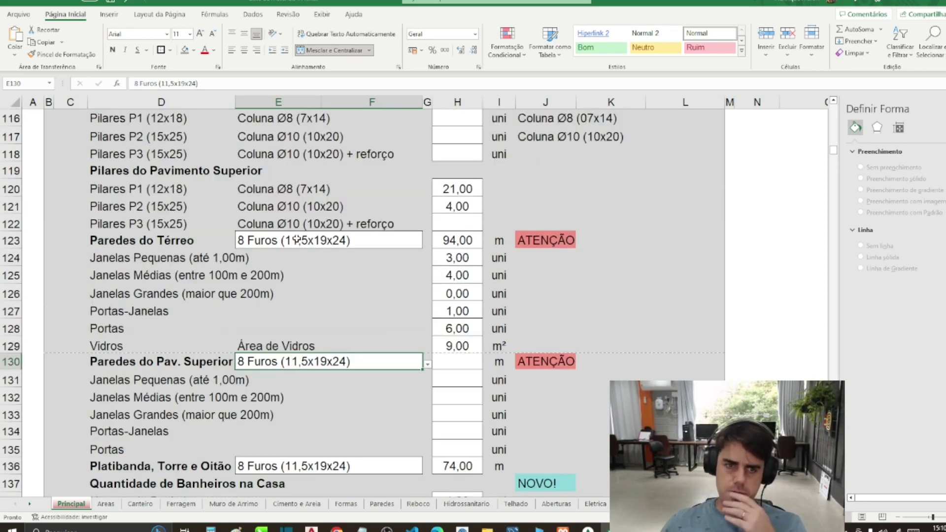
click(296, 240)
click(427, 243)
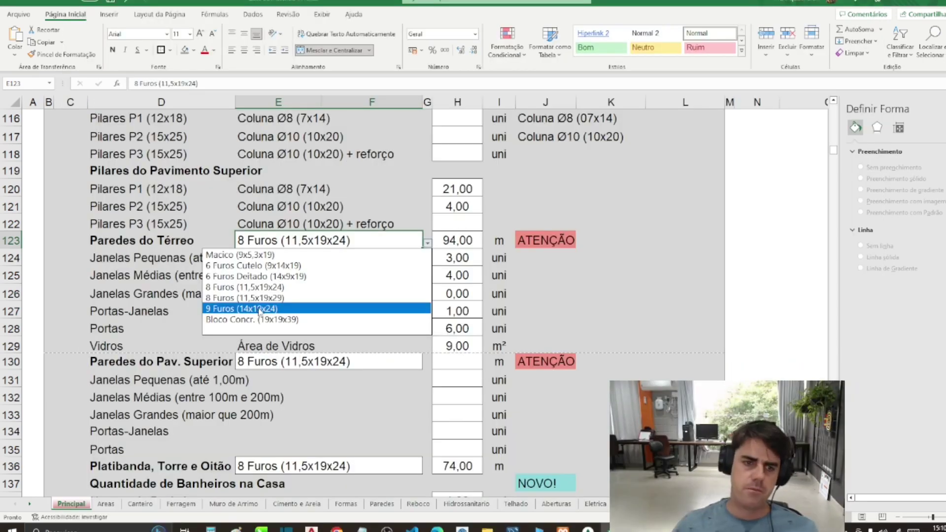
click(259, 287)
click(344, 299)
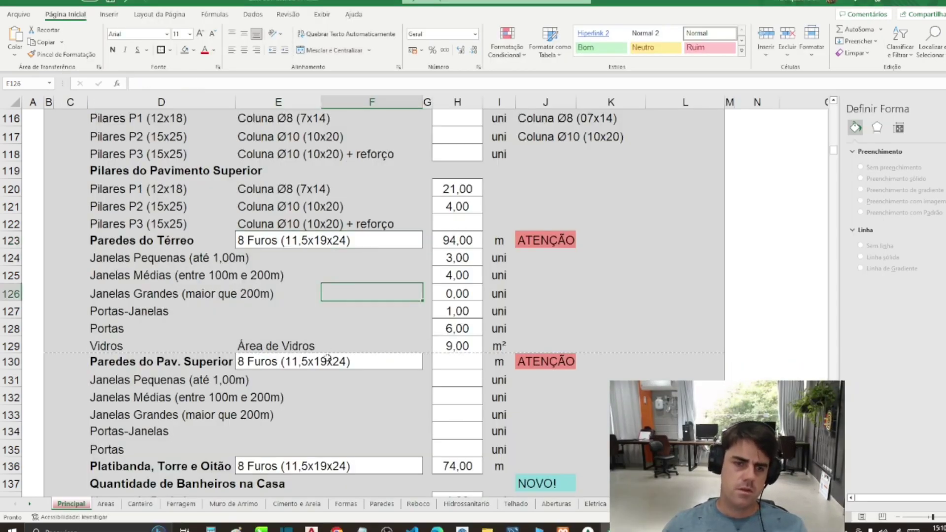
Step: Review the upper-floor (E130) and parapet (E136) brick types without changing them
click(335, 362)
click(427, 364)
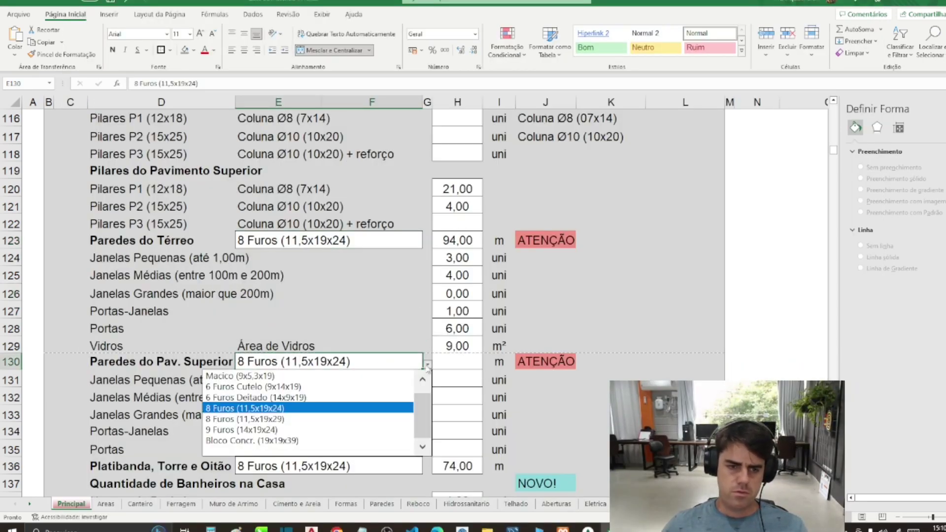
click(427, 364)
click(389, 328)
scroll(402, 333, down, 4)
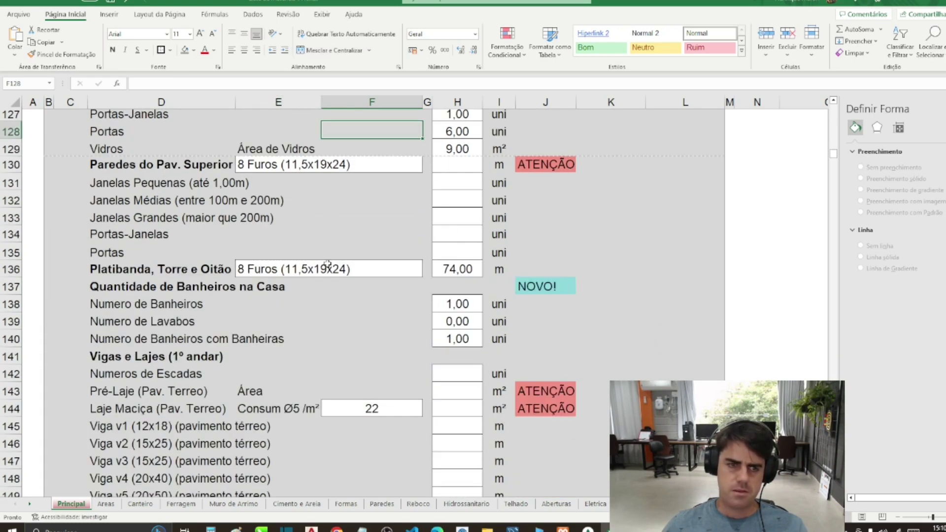
click(260, 268)
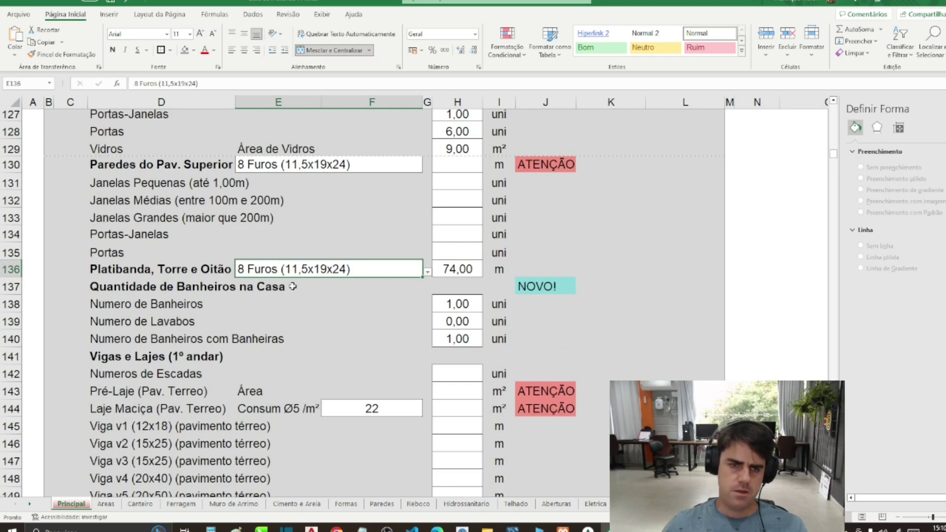
scroll(322, 269, up, 2)
Step: Try Bloco Concr. (19x19x39) for the ground-floor walls, then revert to 8 Furos (11,5x19x24)
click(328, 147)
click(427, 145)
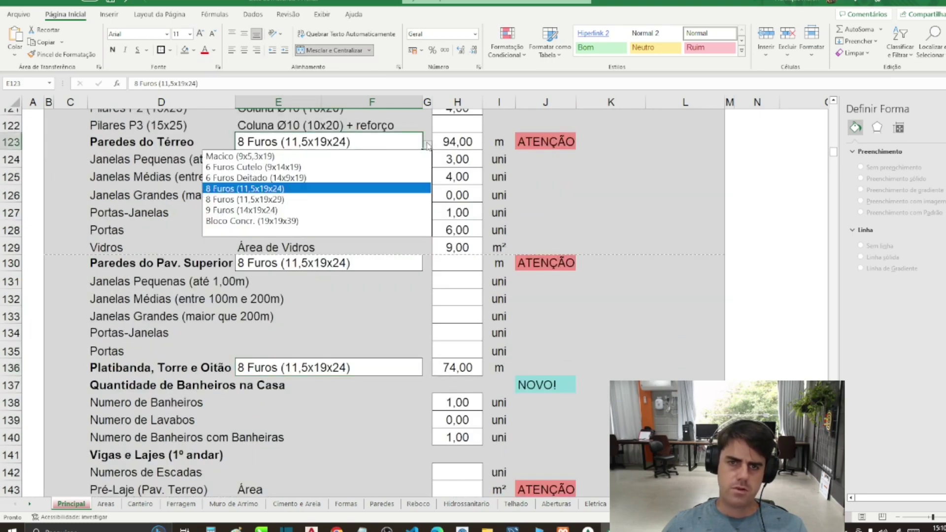
click(333, 218)
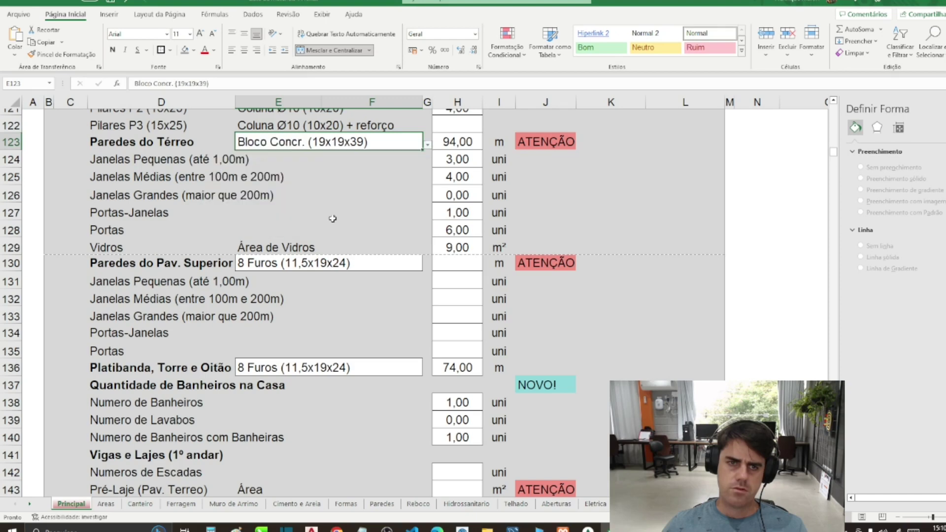
click(427, 145)
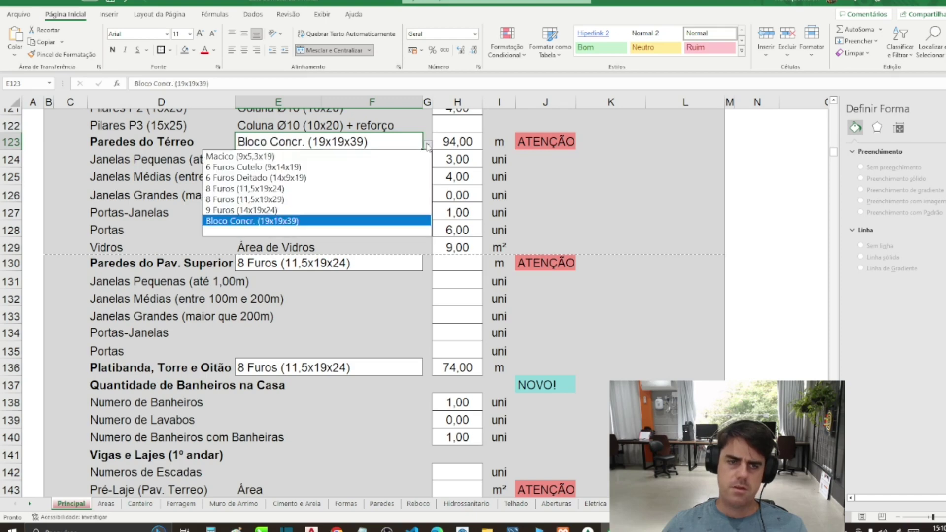
click(291, 189)
Step: Scroll down to the bathroom count in H138 and bring up the AutoCAD floor plans
click(354, 194)
scroll(345, 295, down, 4)
click(307, 255)
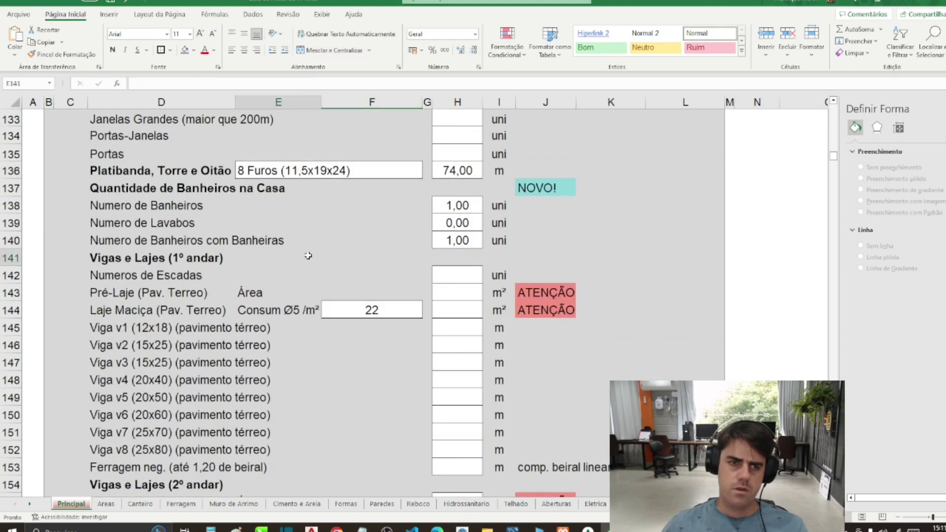
click(434, 210)
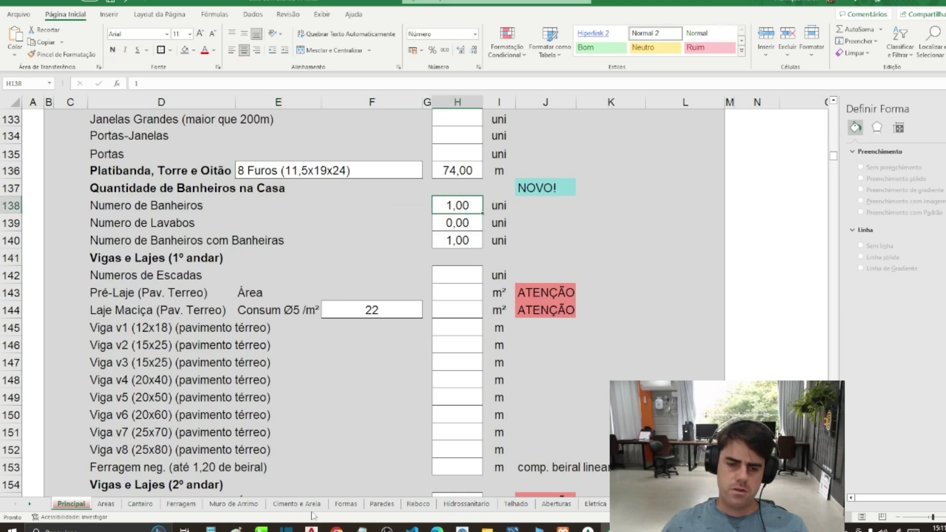
click(312, 529)
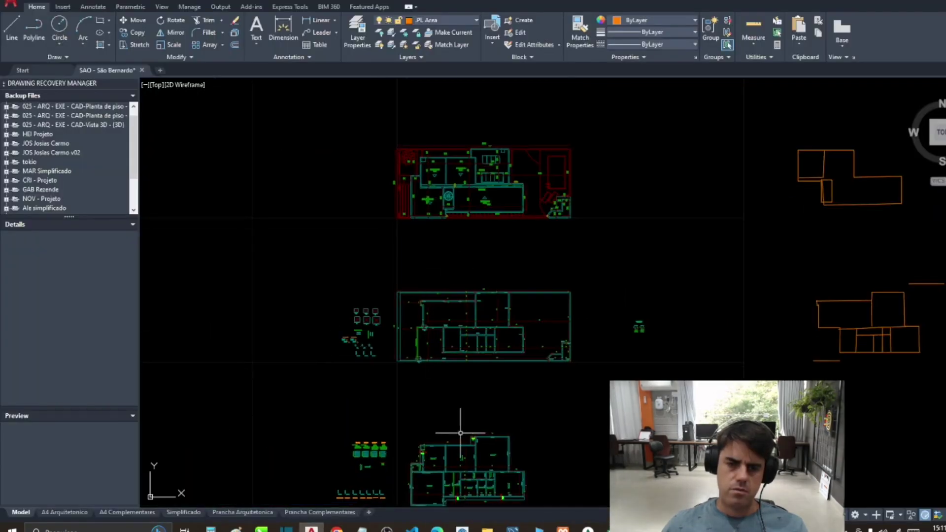
Step: Zoom around the ground-floor plan and window-select part of it to inspect the W.C rooms
scroll(460, 433, down, 5)
scroll(458, 245, up, 5)
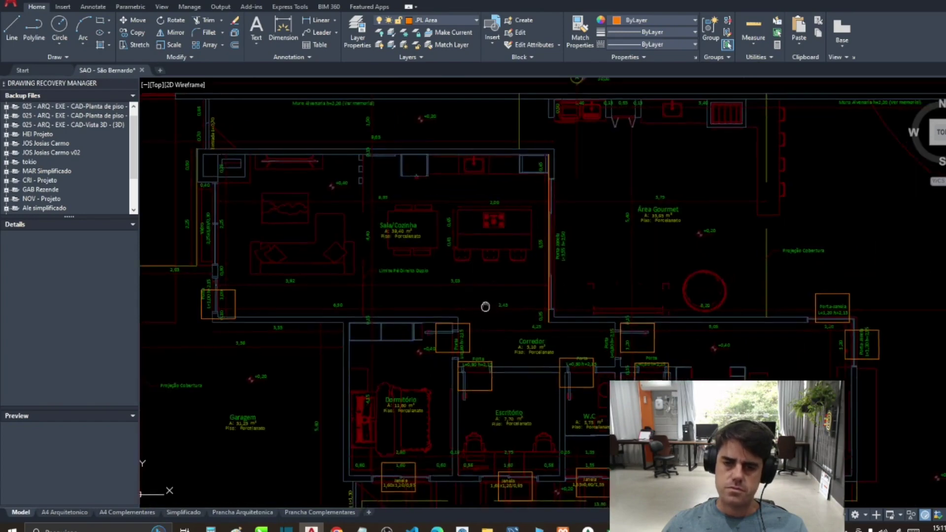
scroll(460, 249, down, 5)
scroll(428, 255, up, 2)
scroll(428, 254, down, 2)
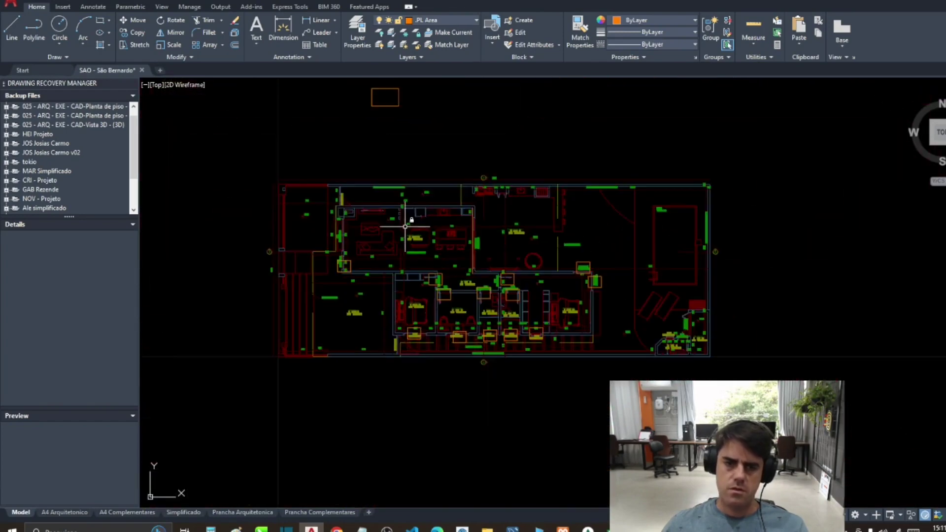
click(317, 163)
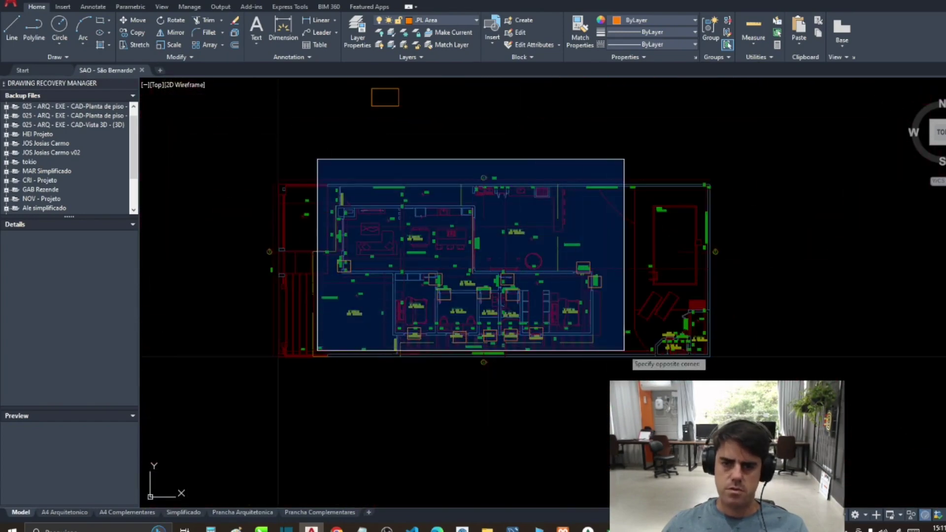
click(624, 356)
scroll(394, 261, down, 4)
scroll(409, 271, down, 2)
scroll(683, 264, up, 2)
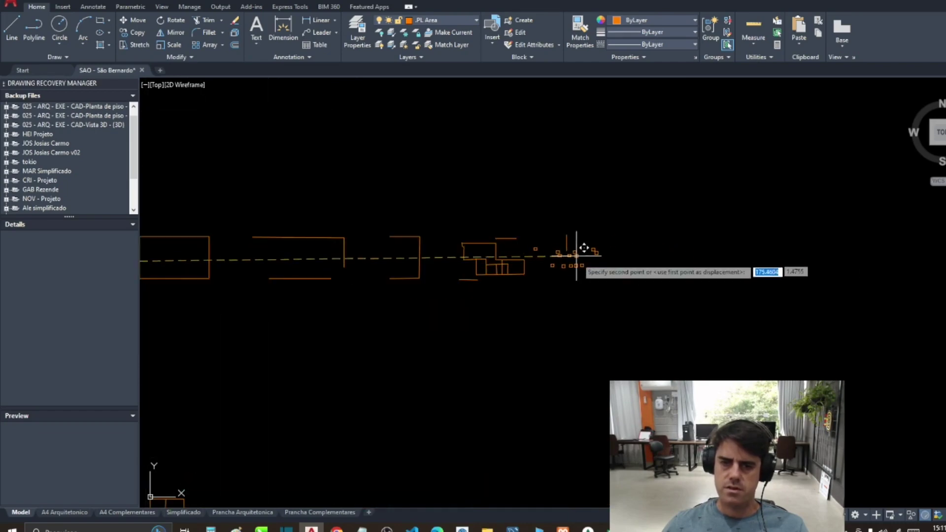
scroll(481, 279, down, 3)
scroll(405, 213, up, 3)
scroll(409, 222, up, 2)
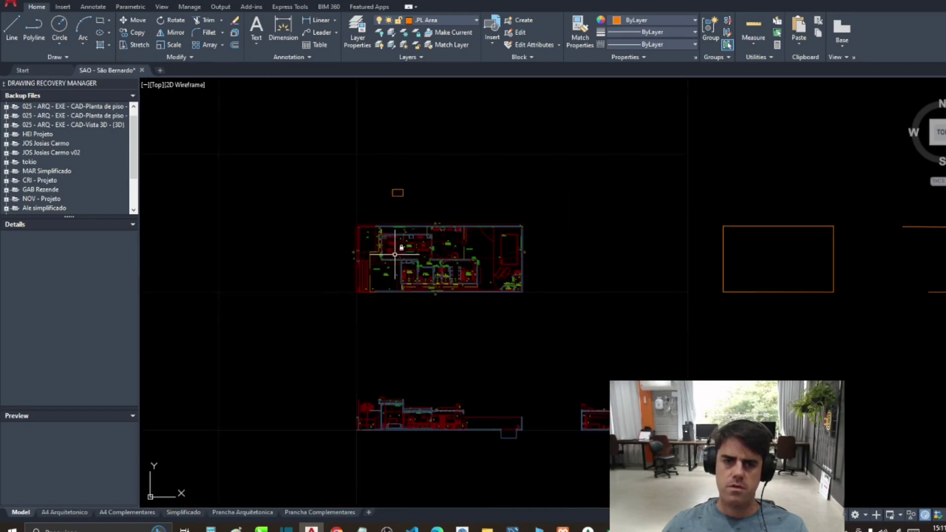
scroll(460, 327, up, 5)
scroll(422, 390, down, 2)
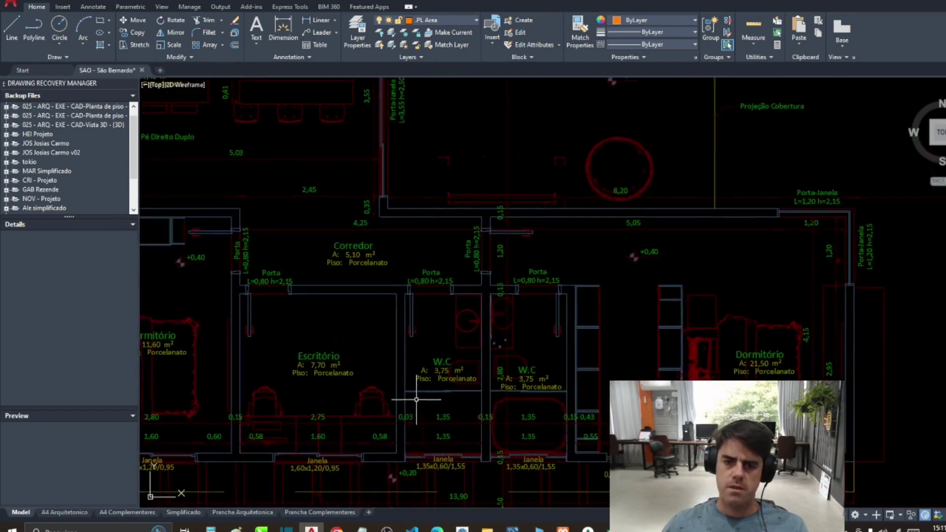
Step: Pan to Sala/Cozinha and Área Gourmet, zoom around, then return to the cost spreadsheet
drag(464, 365, 589, 441)
scroll(481, 380, down, 2)
scroll(565, 345, up, 2)
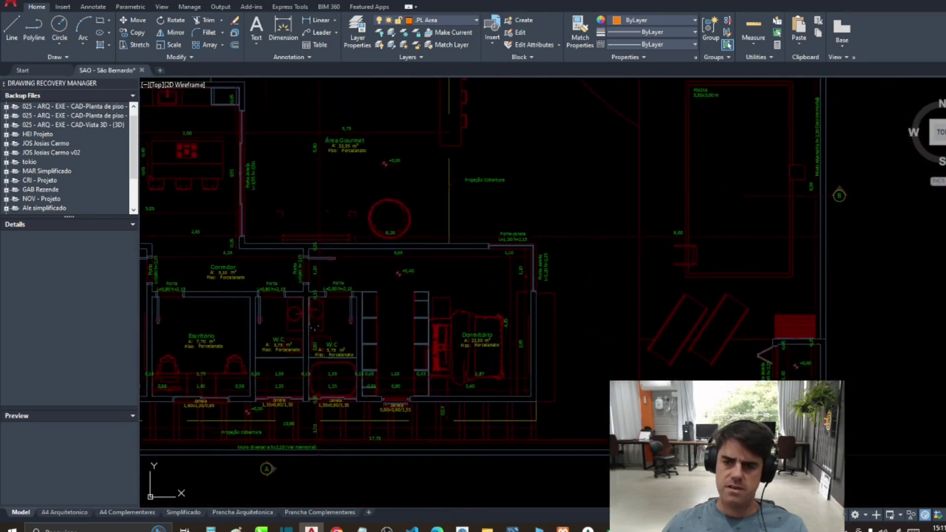
scroll(710, 338, down, 2)
scroll(613, 338, up, 2)
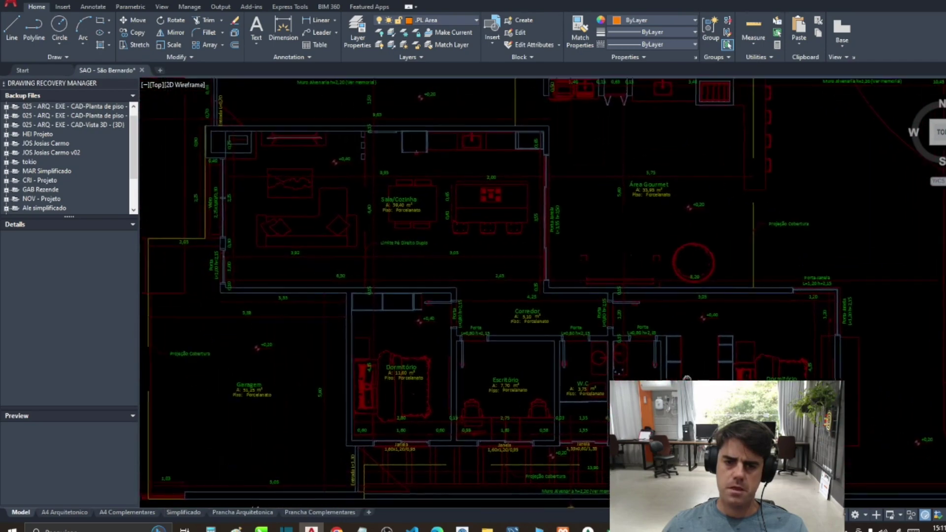
scroll(572, 389, down, 2)
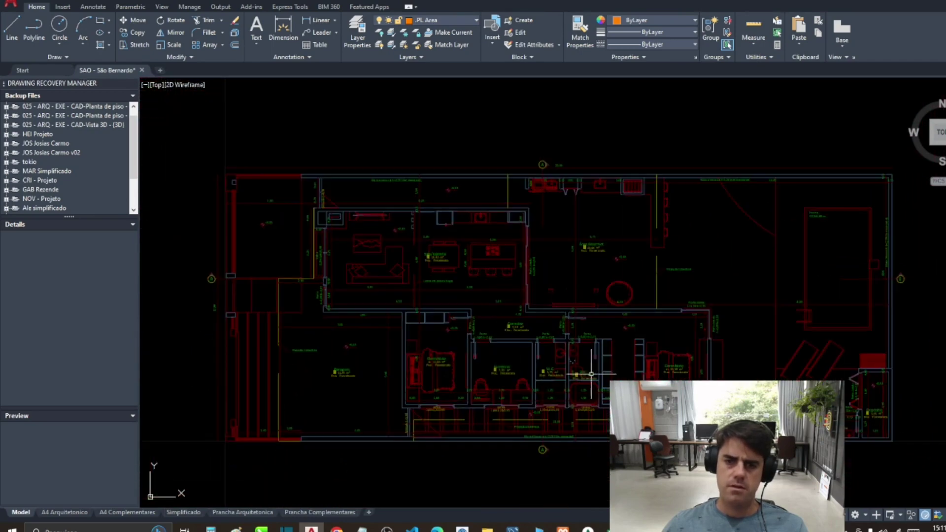
scroll(589, 374, up, 2)
scroll(563, 368, down, 2)
scroll(563, 368, up, 2)
key(alt+Tab)
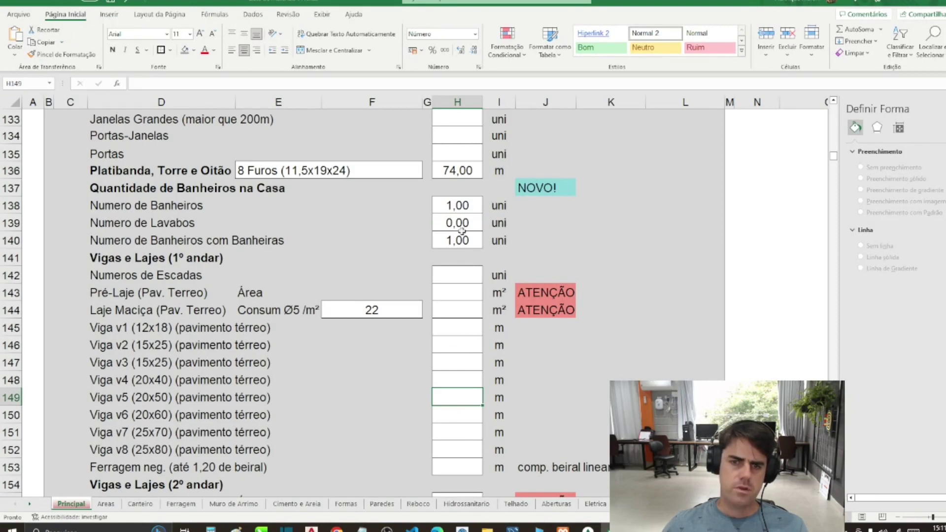
click(462, 206)
text(2)
key(Return)
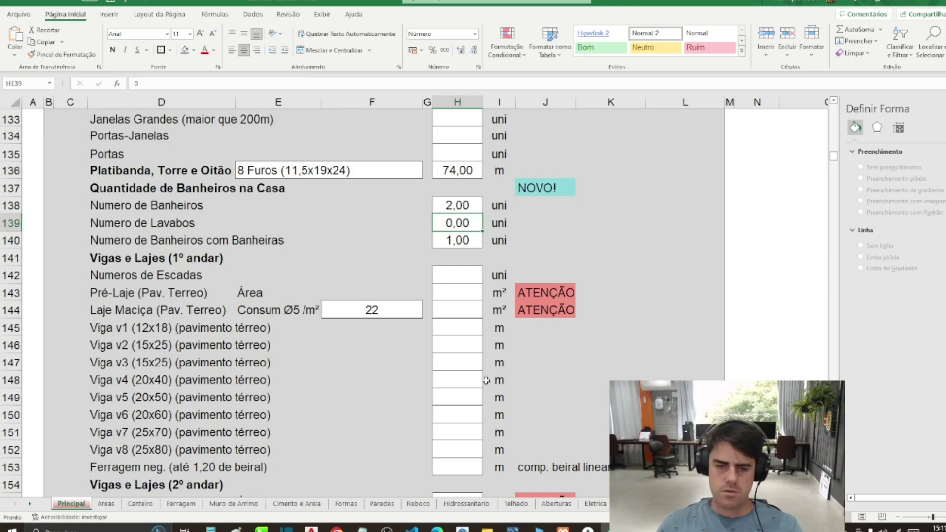
key(alt+Tab)
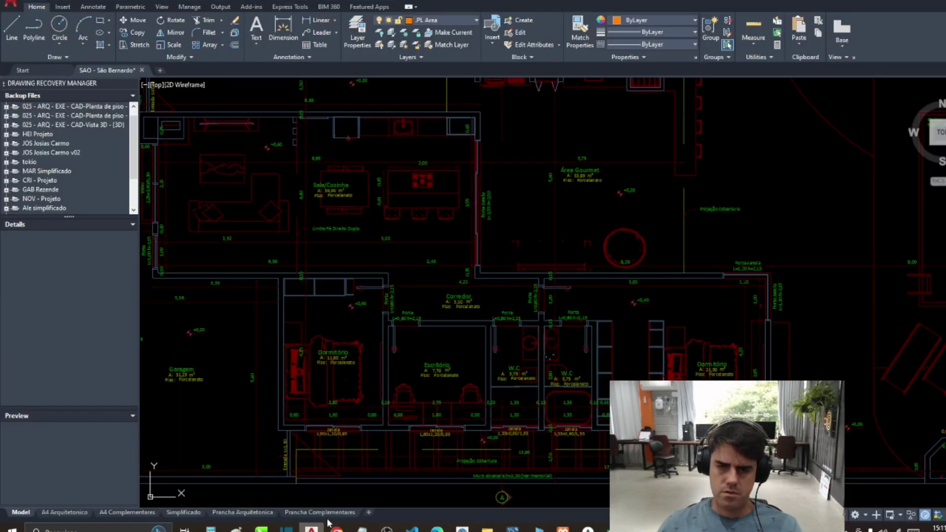
scroll(573, 419, up, 6)
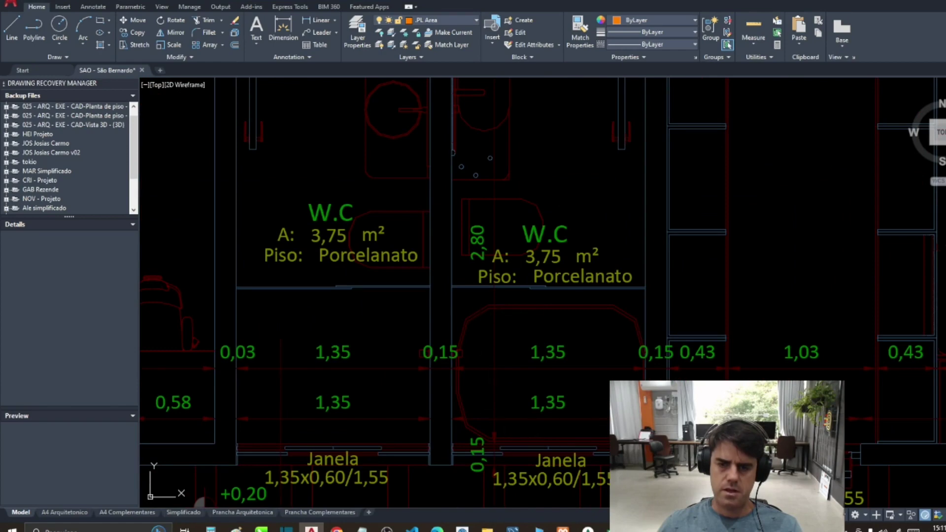
key(alt+Tab)
click(566, 231)
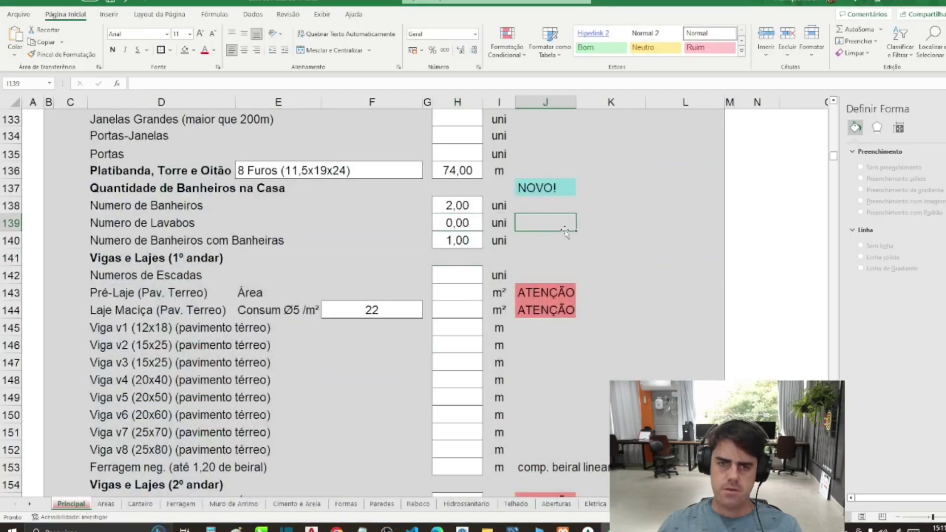
click(447, 200)
text(1)
key(Return)
key(Return)
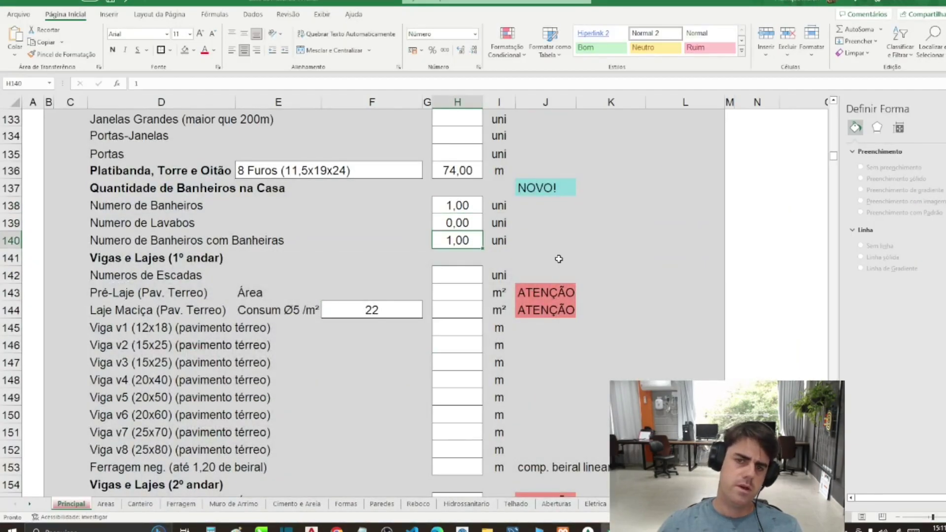
key(Up)
key(Up)
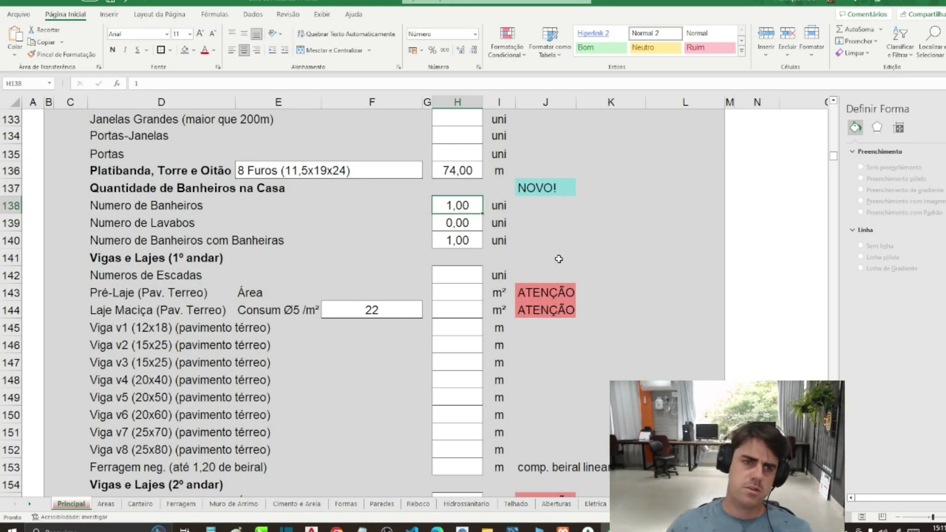
Step: Copy the ATENÇÃO warning from J143 into J138, J139 and J140
click(545, 288)
key(ctrl+c)
click(541, 208)
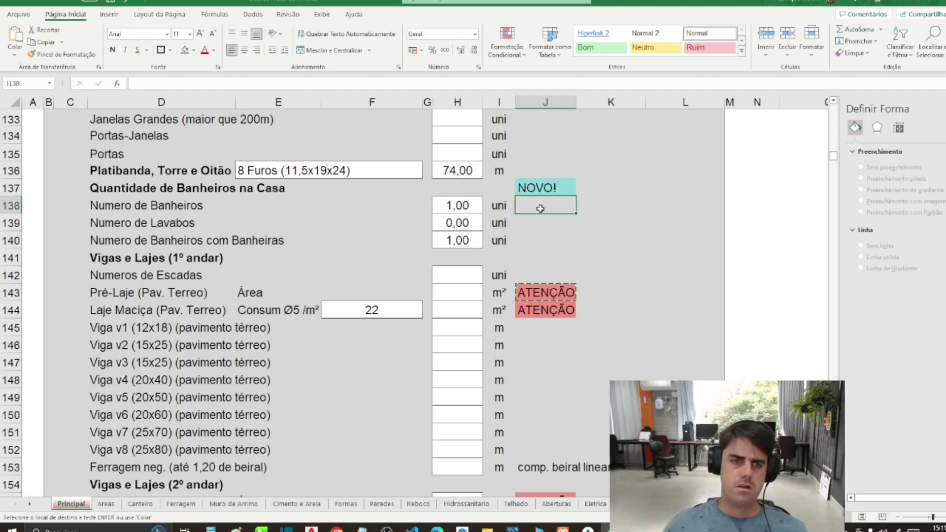
key(ctrl+v)
click(538, 224)
key(ctrl+v)
click(538, 240)
key(ctrl+v)
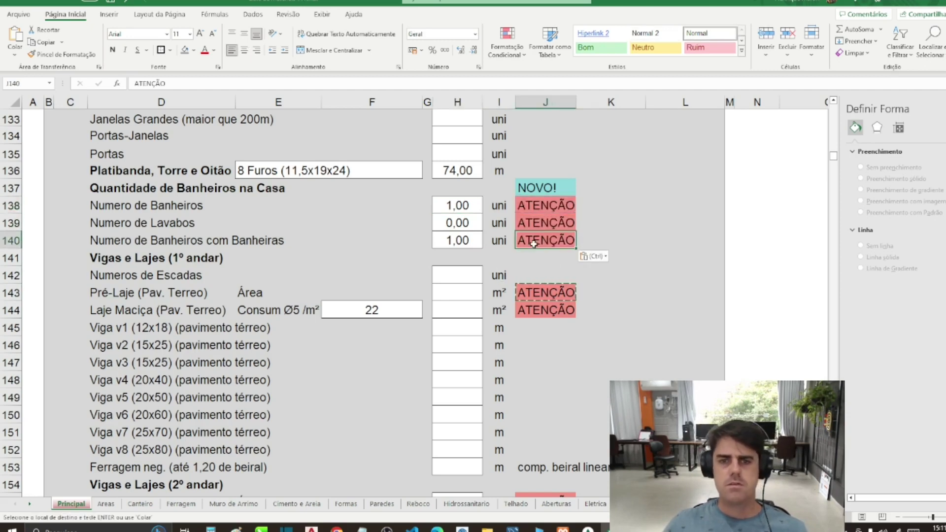
key(Escape)
Step: Set the number of stairs in H142 to 0
click(454, 209)
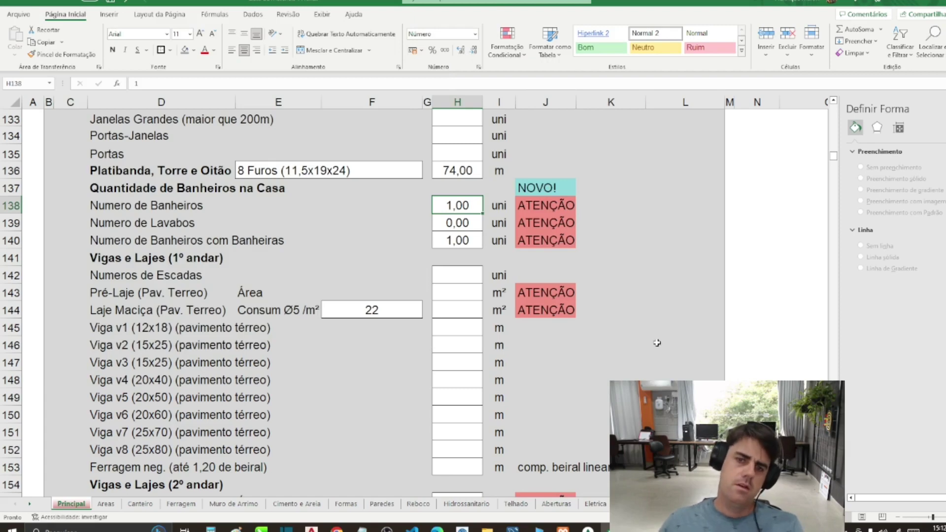
click(443, 275)
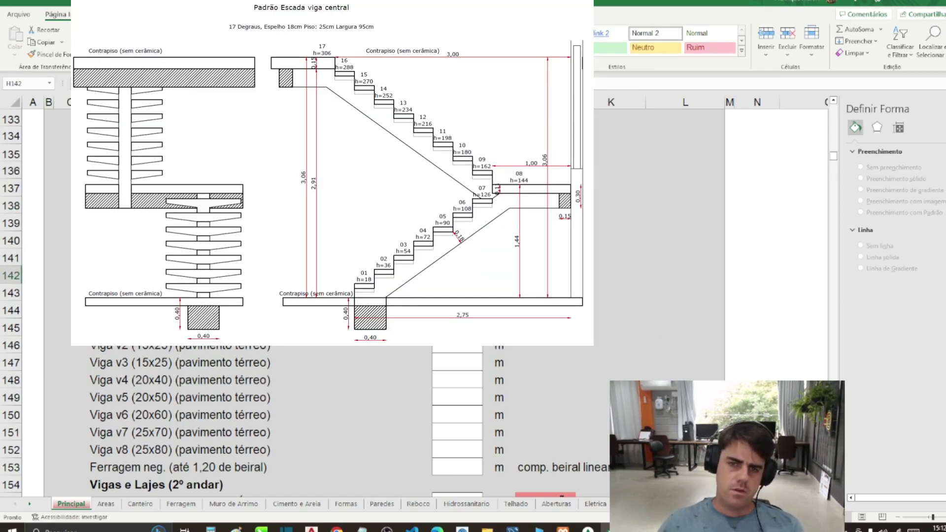
key(Return)
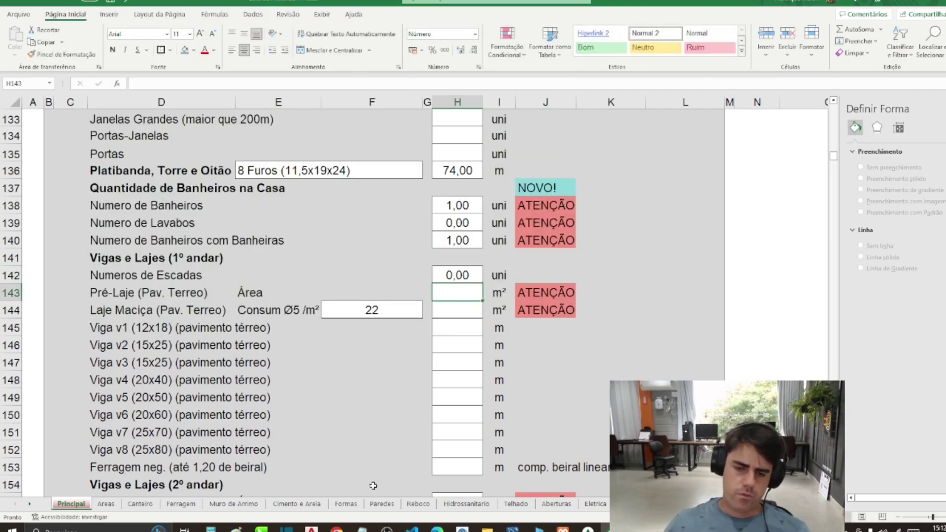
Step: Orbit the 3-D house model to inspect the roof
click(311, 529)
scroll(351, 477, down, 10)
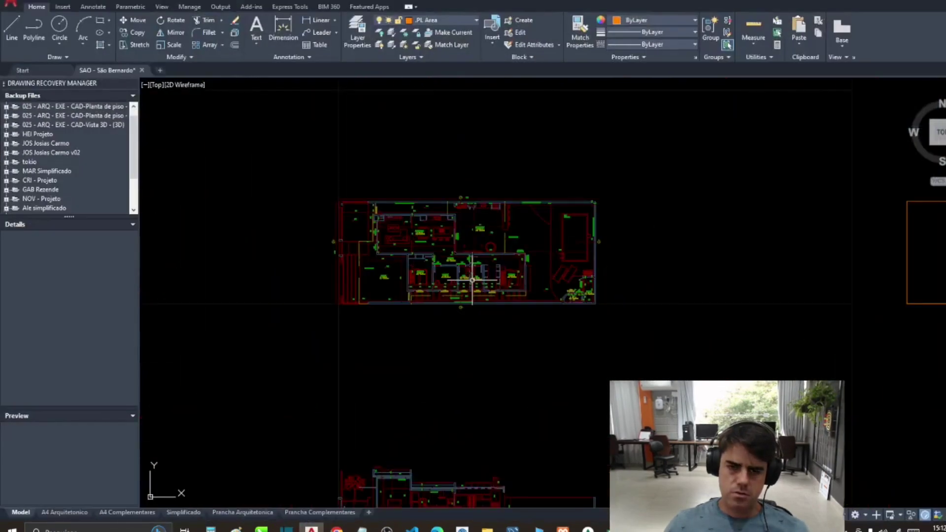
scroll(434, 383, up, 6)
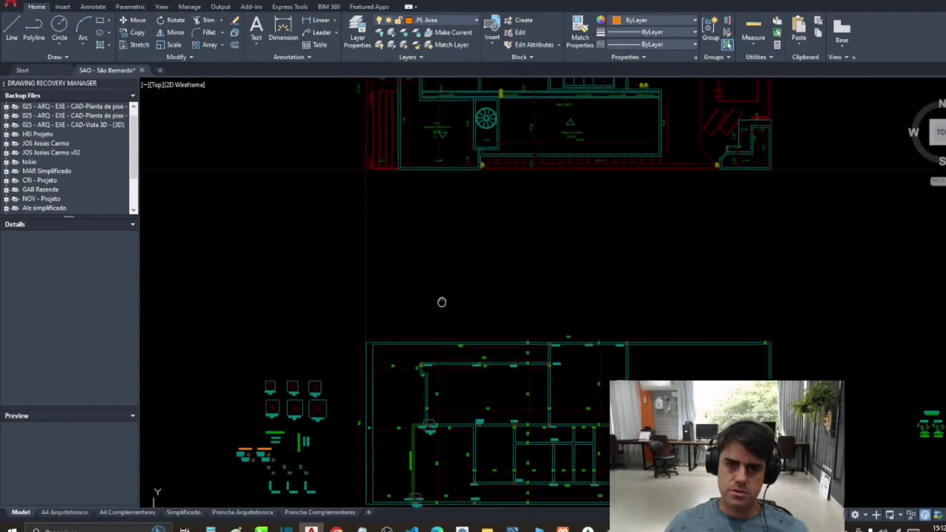
scroll(492, 240, up, 5)
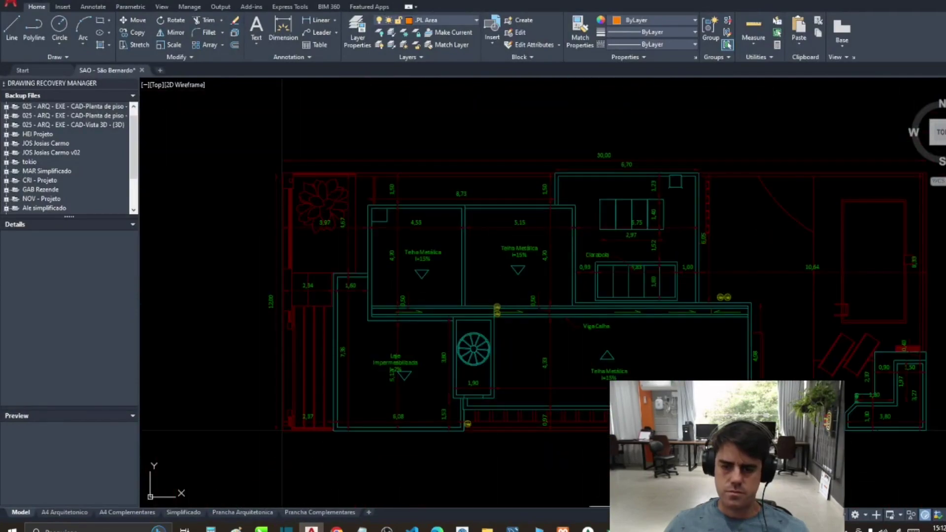
key(alt+Tab)
scroll(328, 419, up, 5)
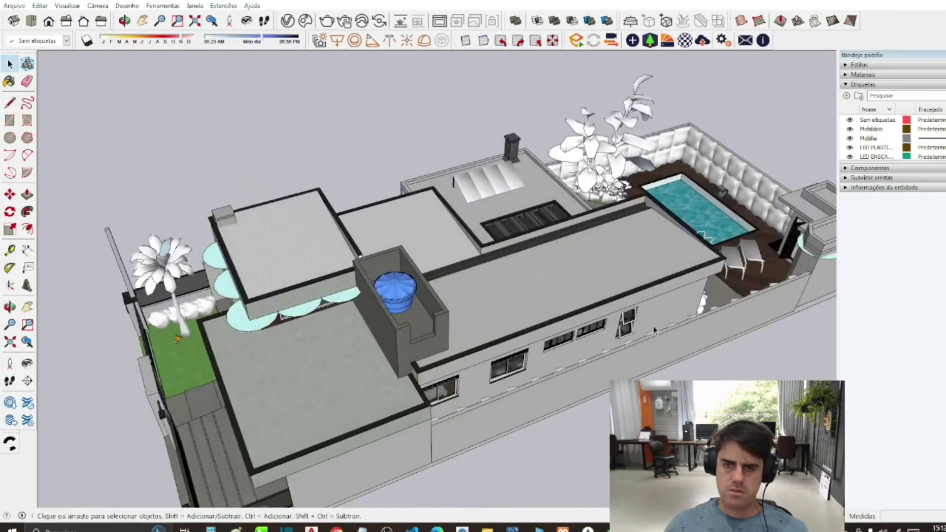
drag(654, 330, 379, 238)
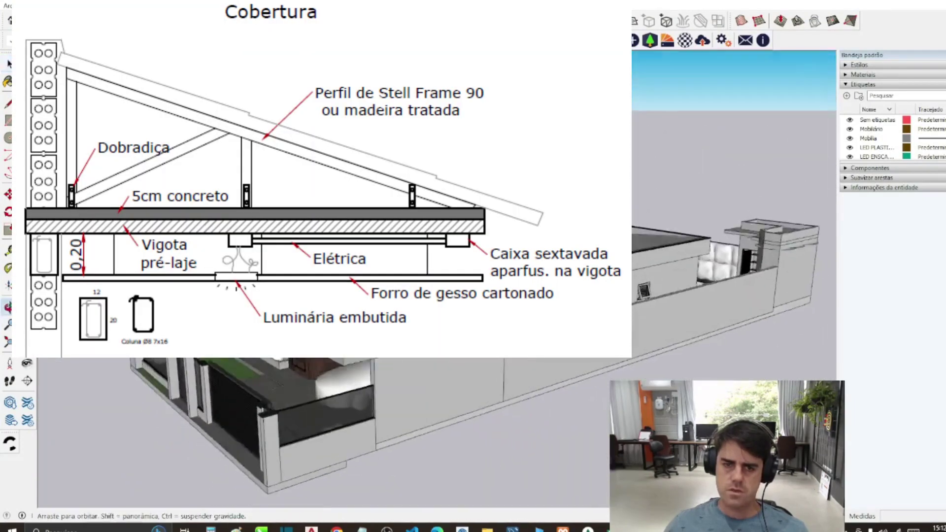
Step: Back in AutoCAD, start the AREA measurement with the AA alias
key(alt+Tab)
text(aa)
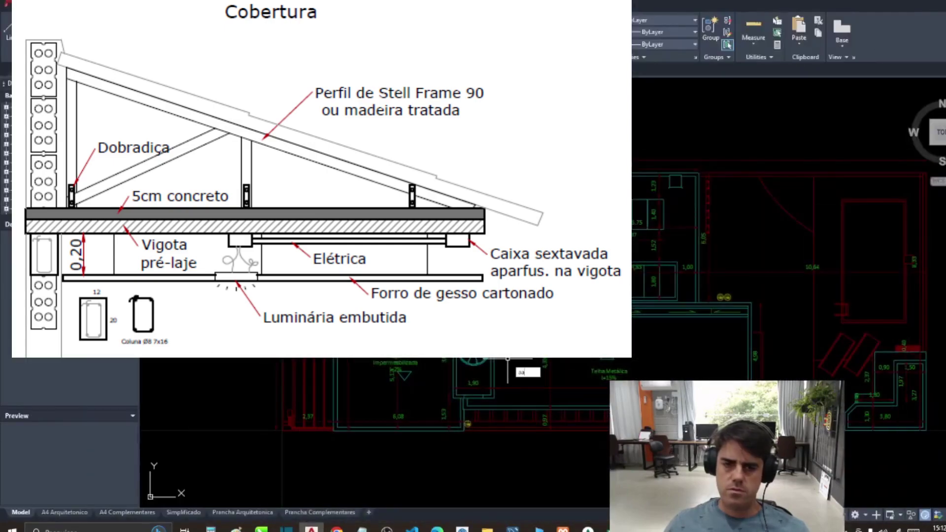
key(Return)
Step: Pick the slab outline's left and top corners for the area measurement
click(334, 431)
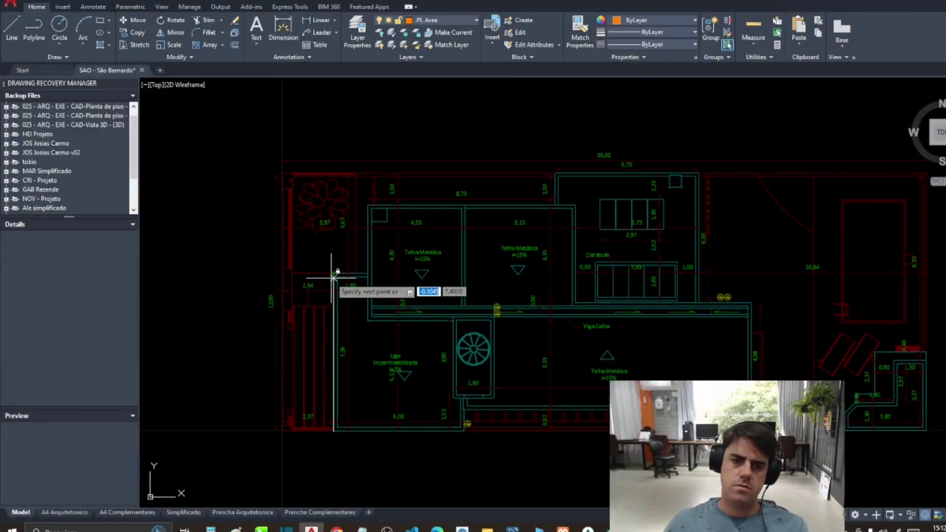
click(332, 272)
click(365, 273)
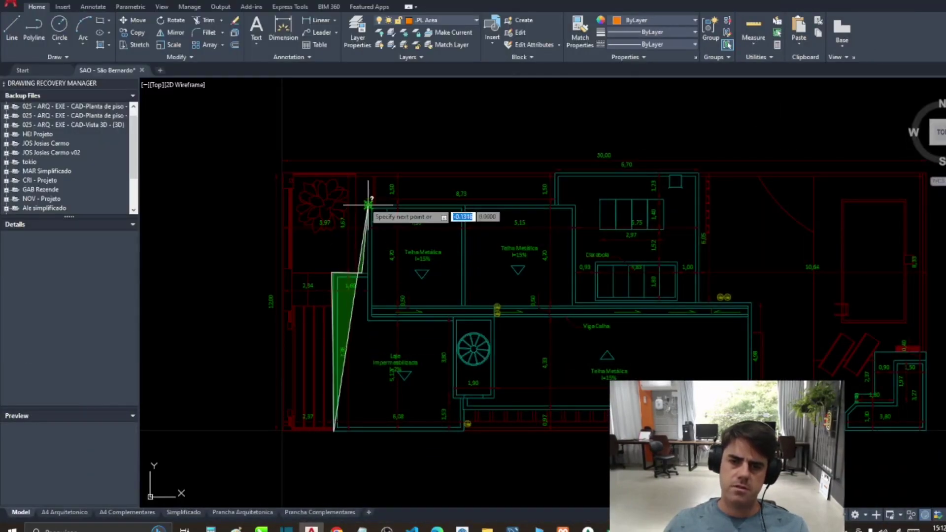
click(368, 205)
scroll(532, 196, up, 2)
click(568, 208)
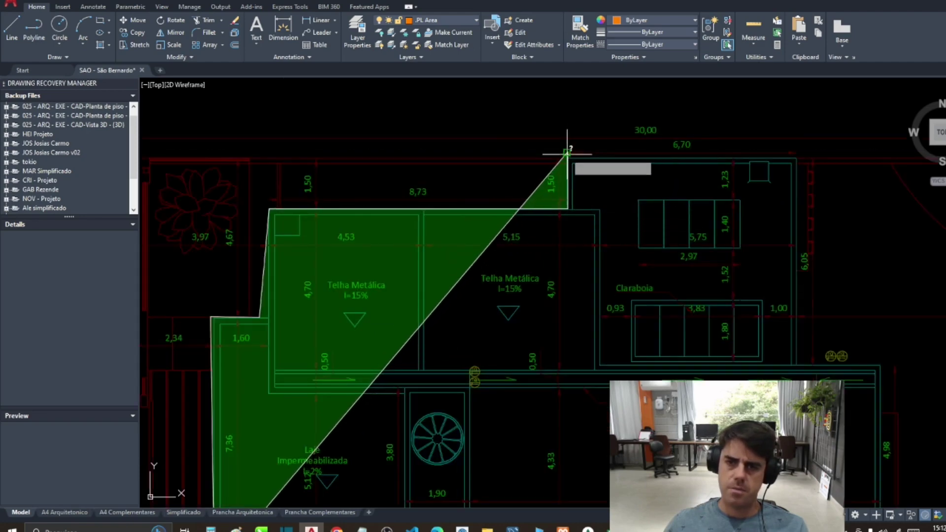
click(567, 154)
Step: Pick the remaining right and bottom corners to get Area = 187.0403, then return to Excel
click(796, 157)
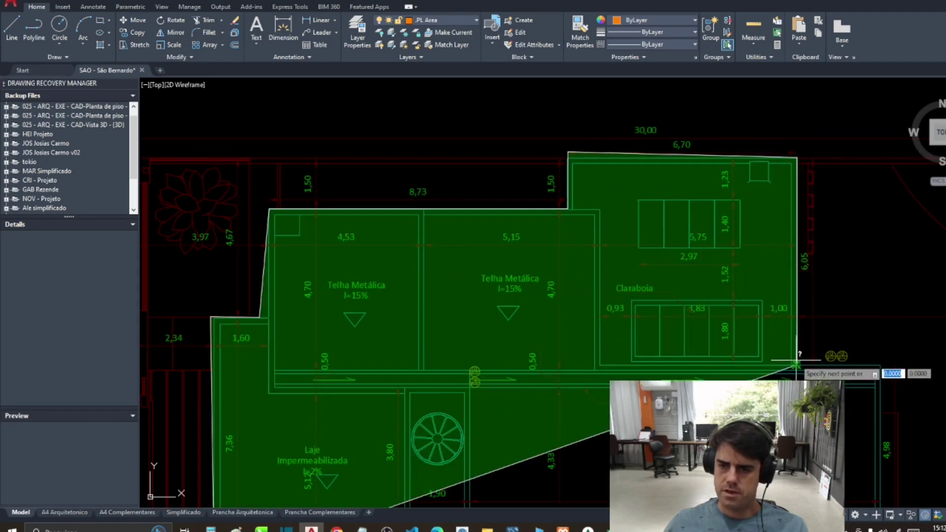
click(796, 365)
click(788, 225)
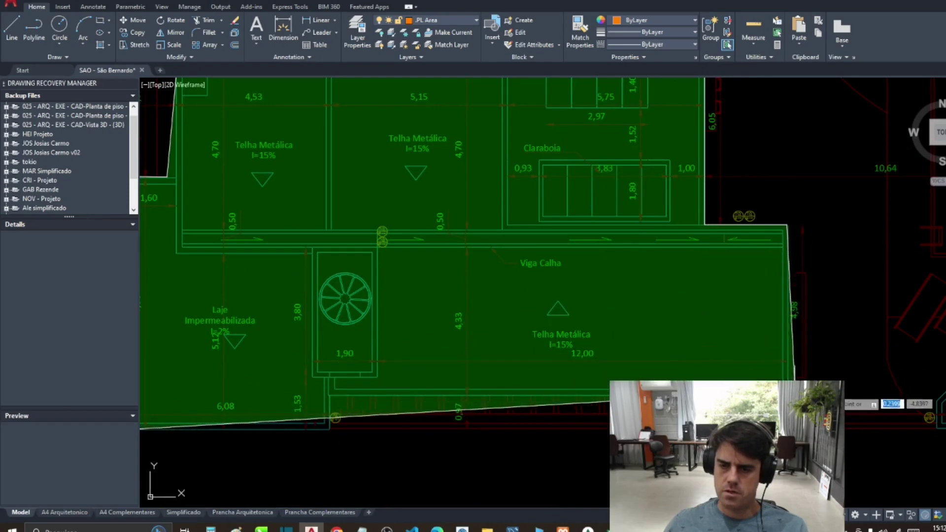
click(794, 394)
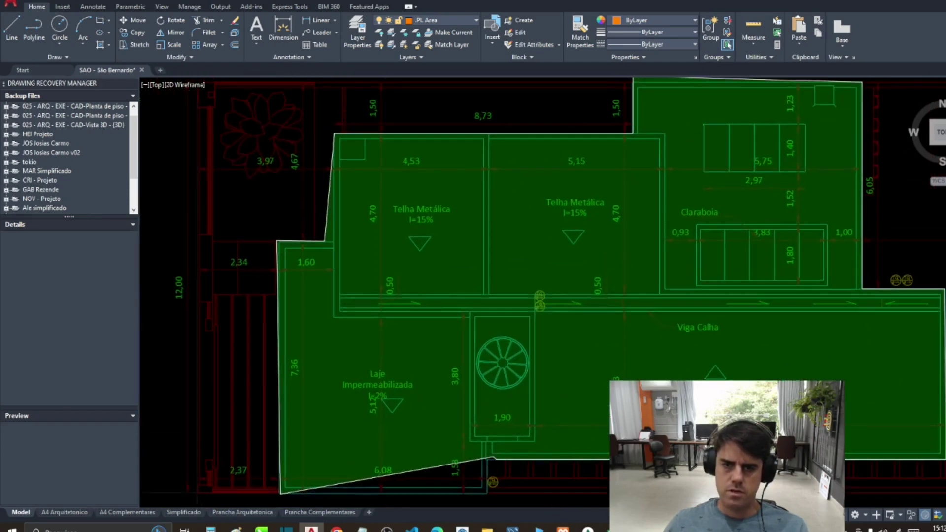
click(493, 458)
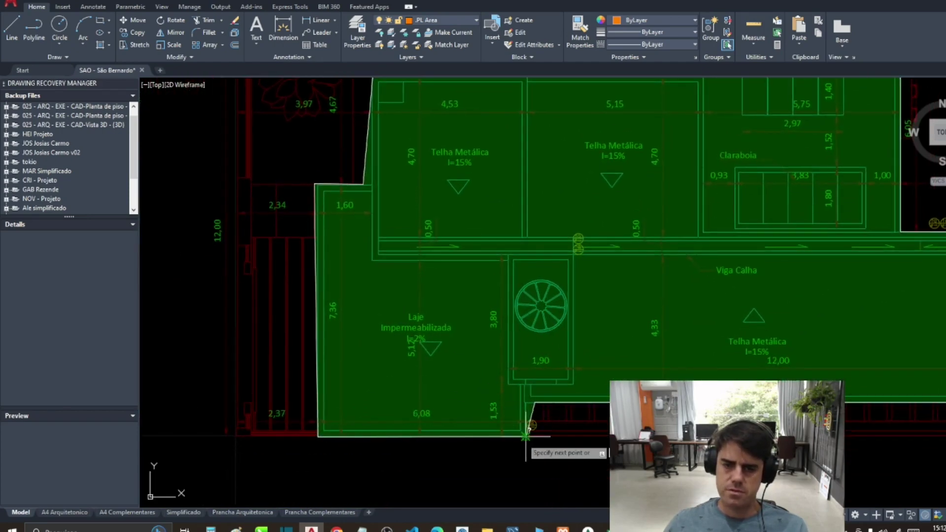
scroll(525, 436, down, 2)
key(Return)
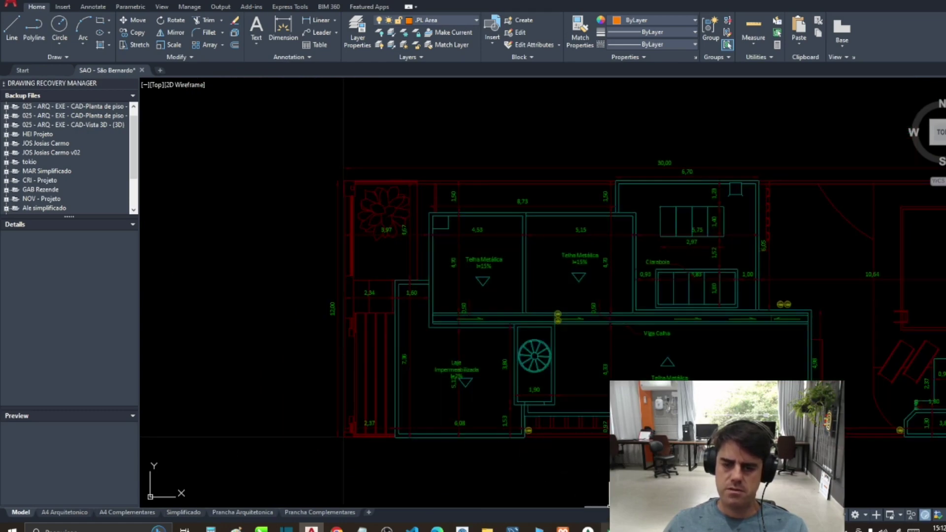
key(alt+Tab)
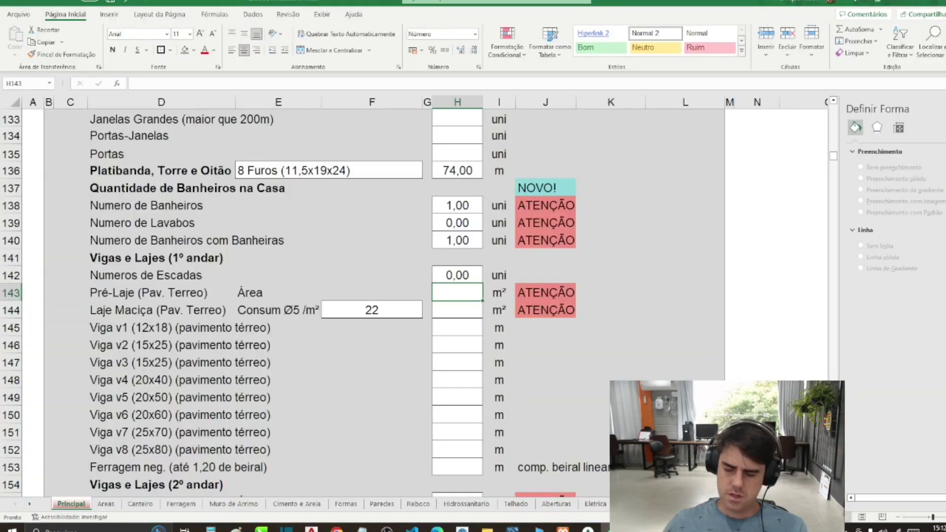
Step: Enter 187 in Laje Maciça H144 and 0 in Pré-Laje H143, then open F144's consumption list
text(187)
key(Return)
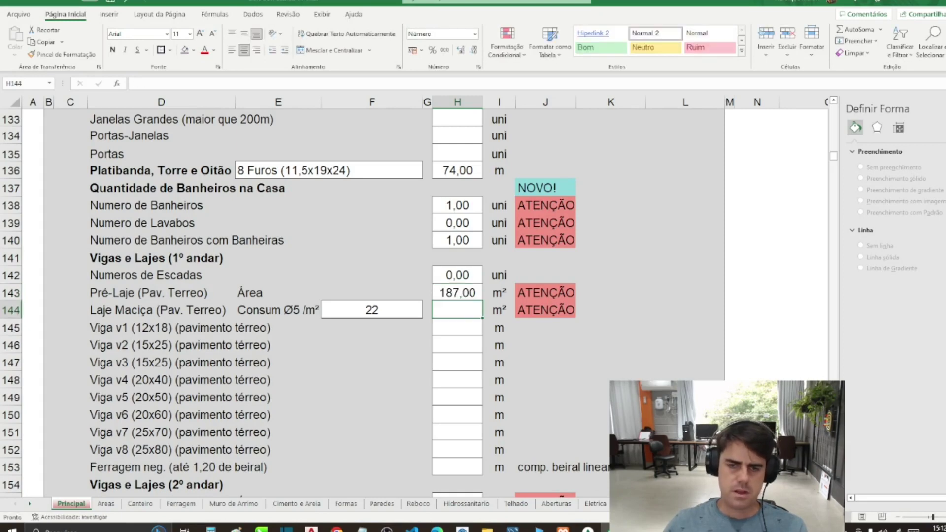
click(458, 293)
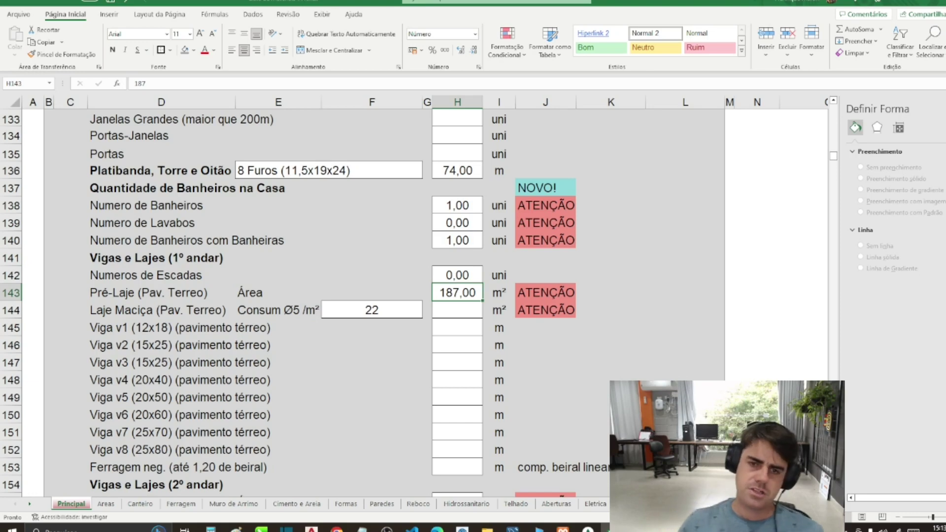
click(457, 310)
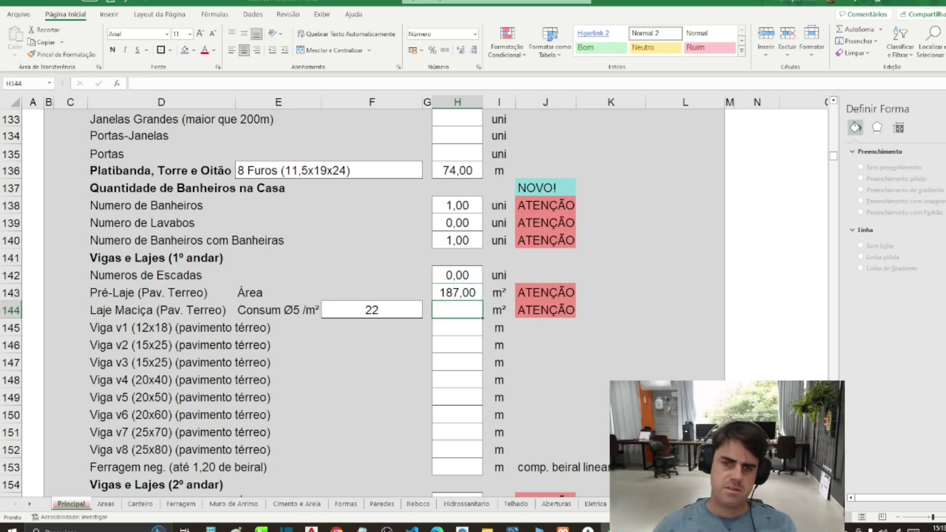
text(187)
key(Up)
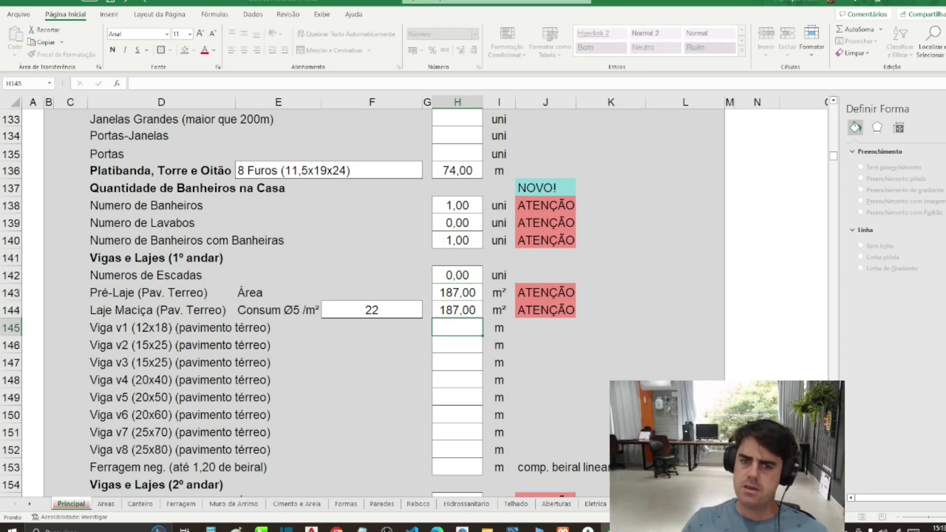
text(0)
key(Return)
key(Left)
key(Left)
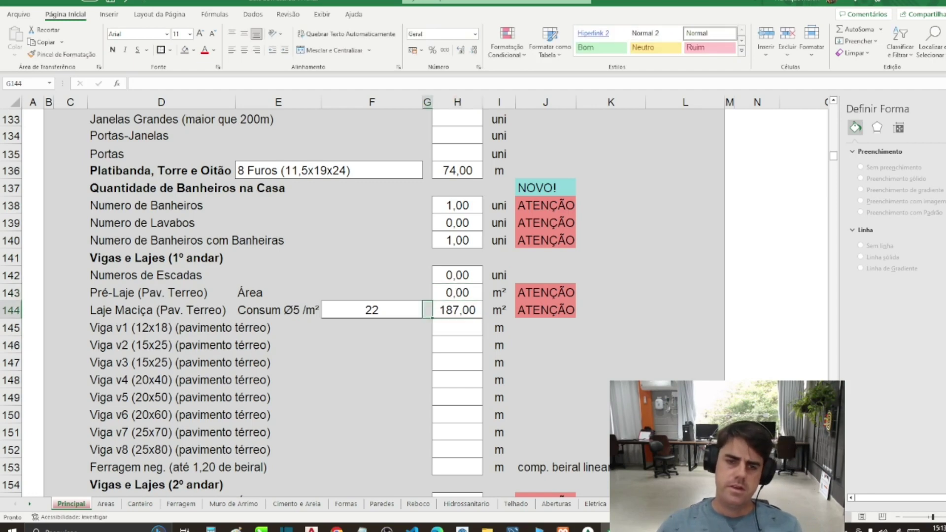
click(427, 312)
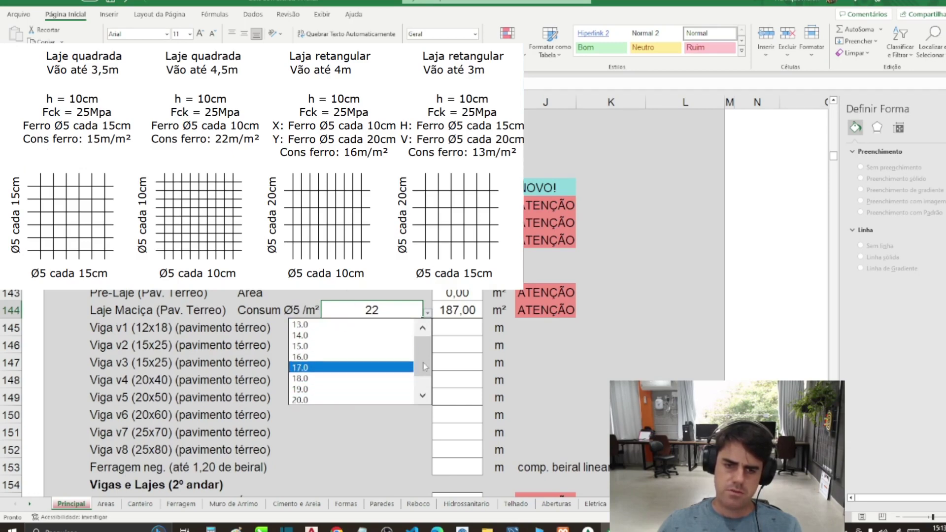
Step: Set F144's iron consumption rate to 18.0
drag(424, 367, 423, 376)
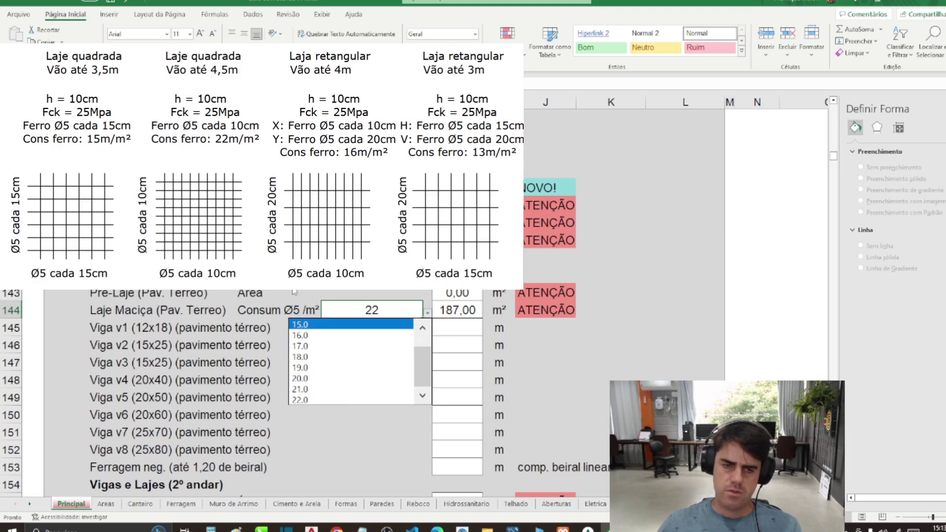
key(Escape)
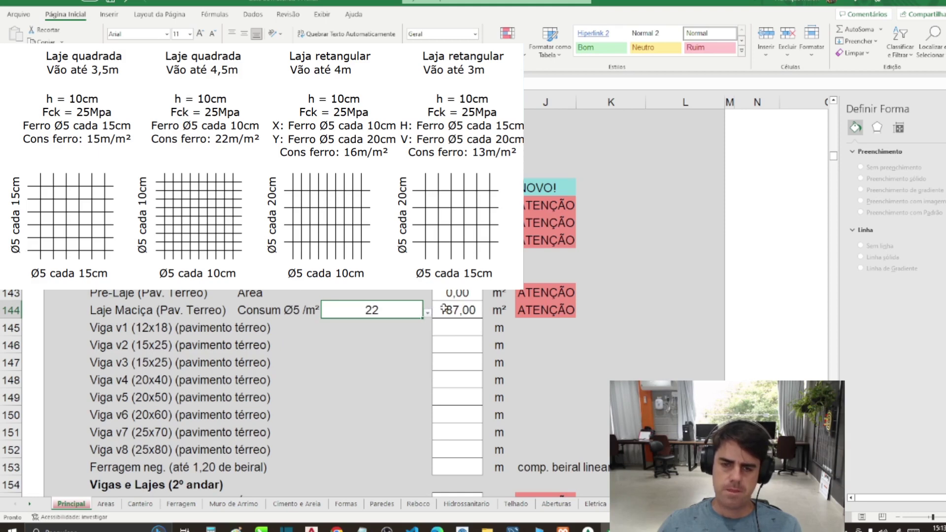
click(427, 313)
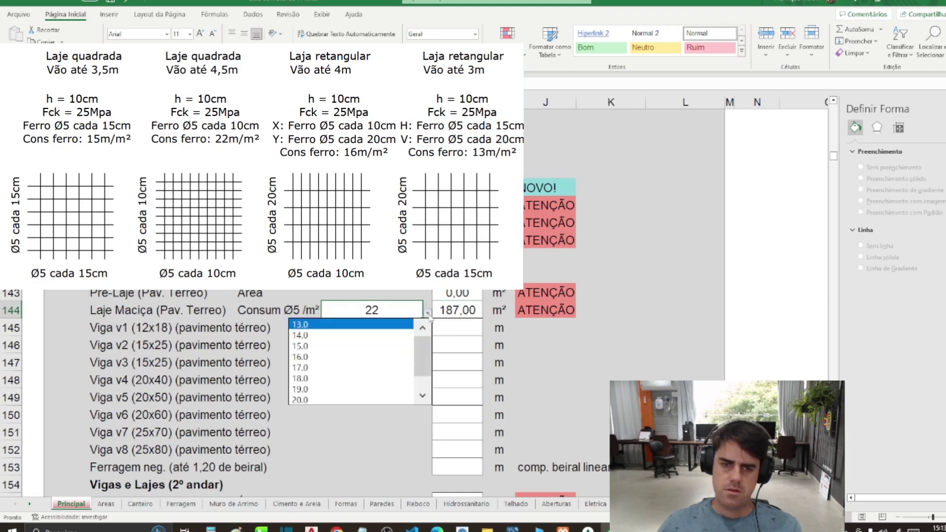
click(371, 381)
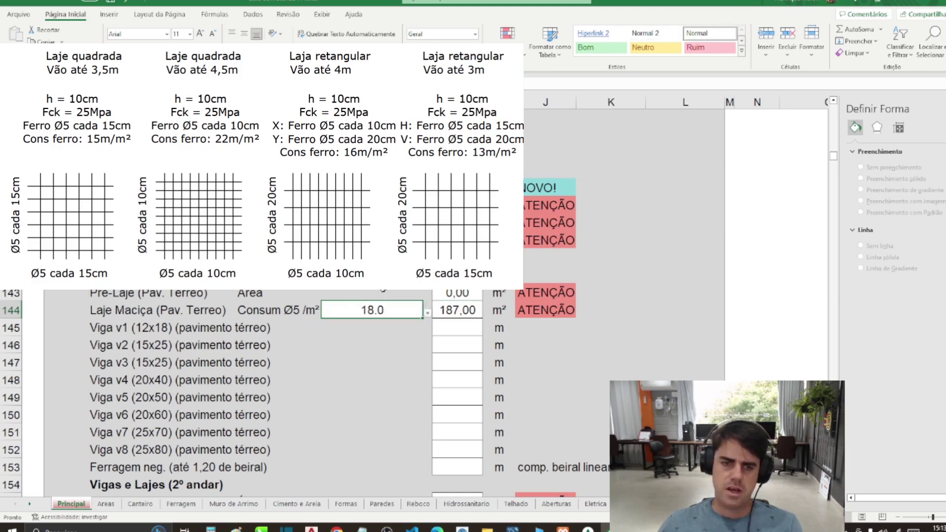
Step: Enter 187 as the Pré-Laje area in H143 and 0 for Laje Maciça
click(461, 312)
click(466, 293)
text(1)
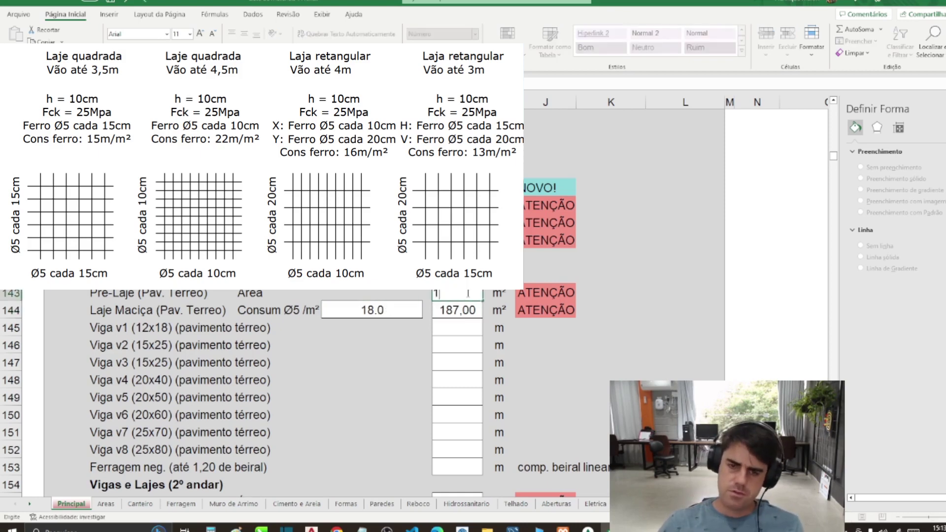
text(87)
key(Return)
text(0)
key(Return)
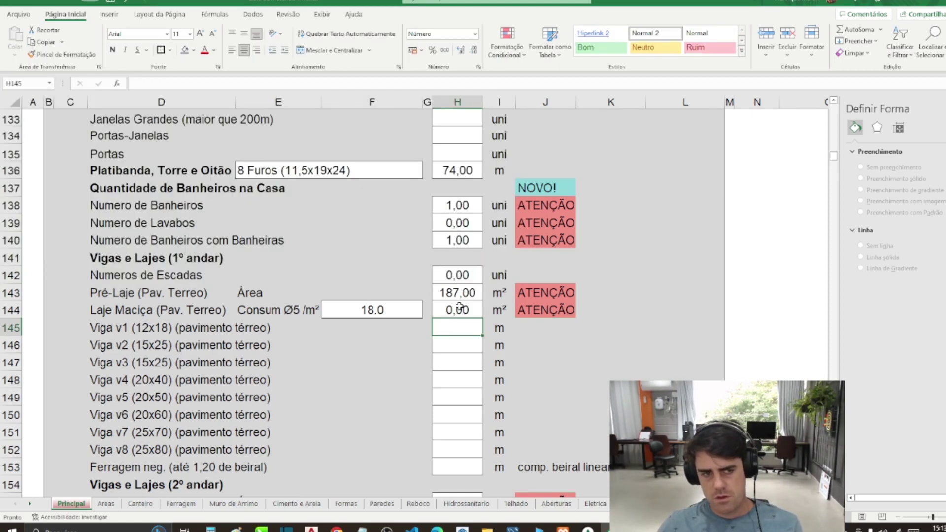
Step: Change F144's consumption rate to 20.0 and bring back the AutoCAD floor plan
click(413, 309)
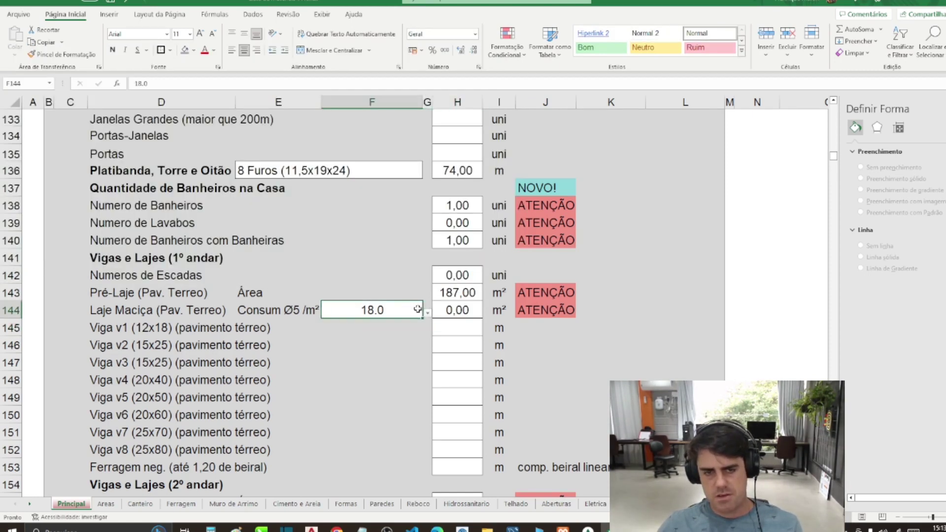
click(427, 313)
click(371, 380)
click(312, 528)
scroll(557, 376, up, 4)
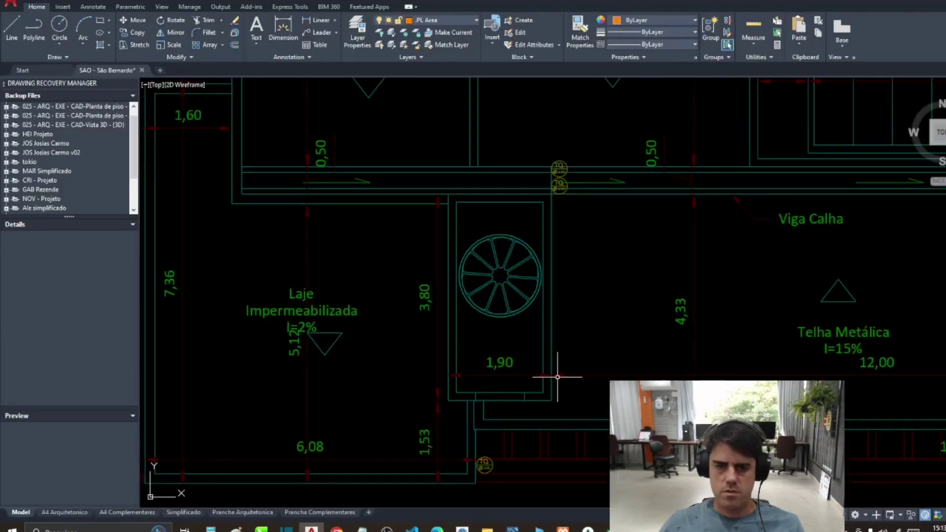
Step: Measure the area of the stairwell box from its four corners
key(Return)
click(552, 400)
click(551, 188)
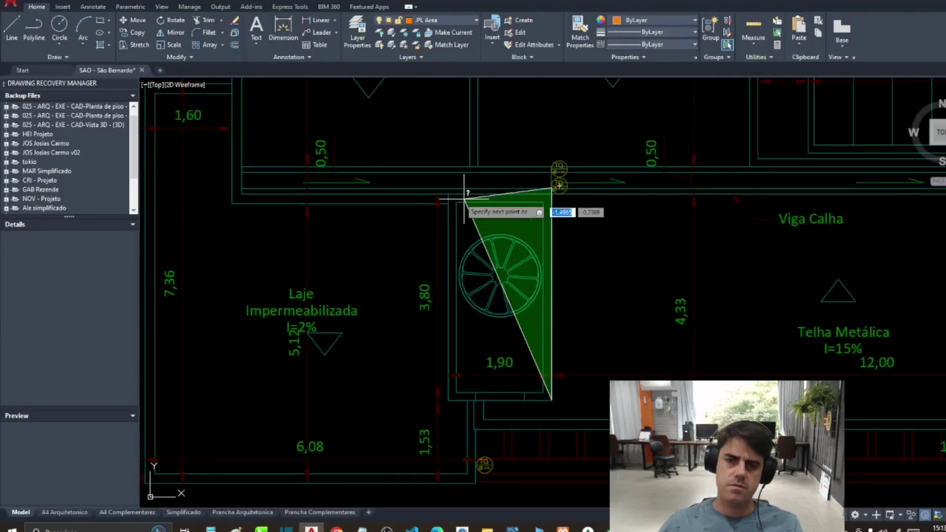
click(449, 194)
click(446, 399)
key(Return)
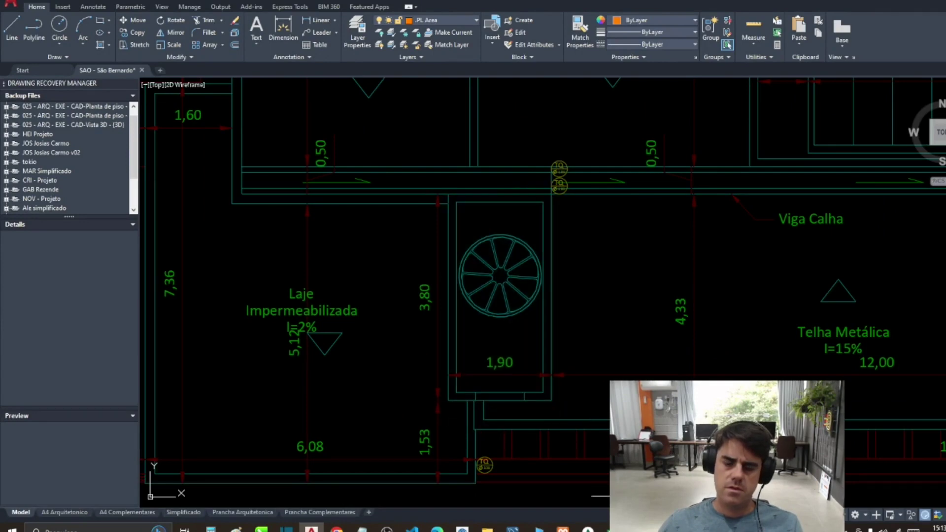
Step: Enter 7 as the Laje Maciça area in H144 and scroll to the beam rows
key(alt+Tab)
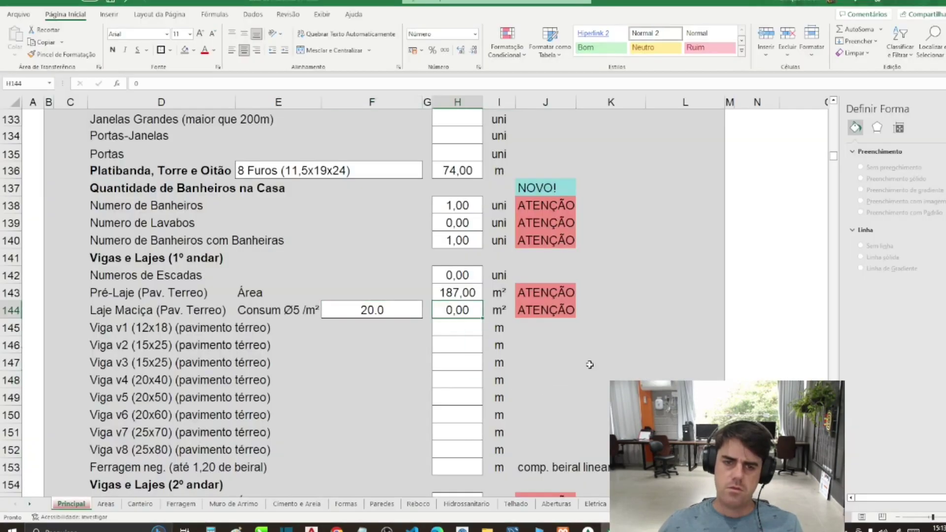
text(7)
key(Return)
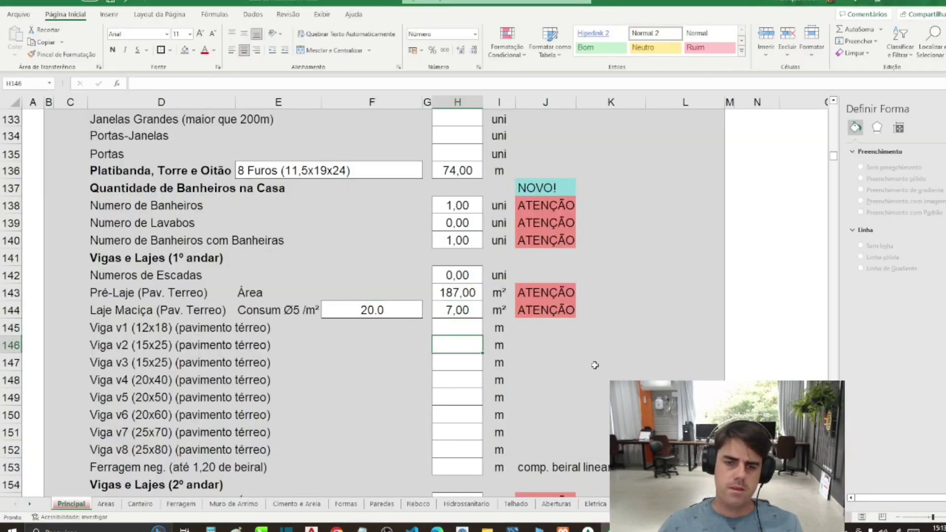
scroll(450, 264, down, 3)
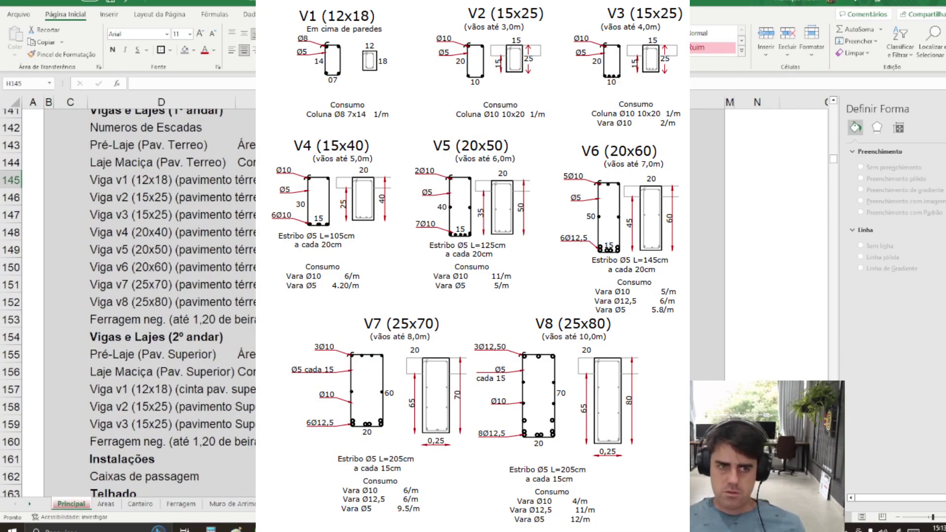
Step: Review the Viga v1 (12x18) and v2 (15x25) rows, then pan AutoCAD's plan and start a polyline
click(108, 179)
click(121, 198)
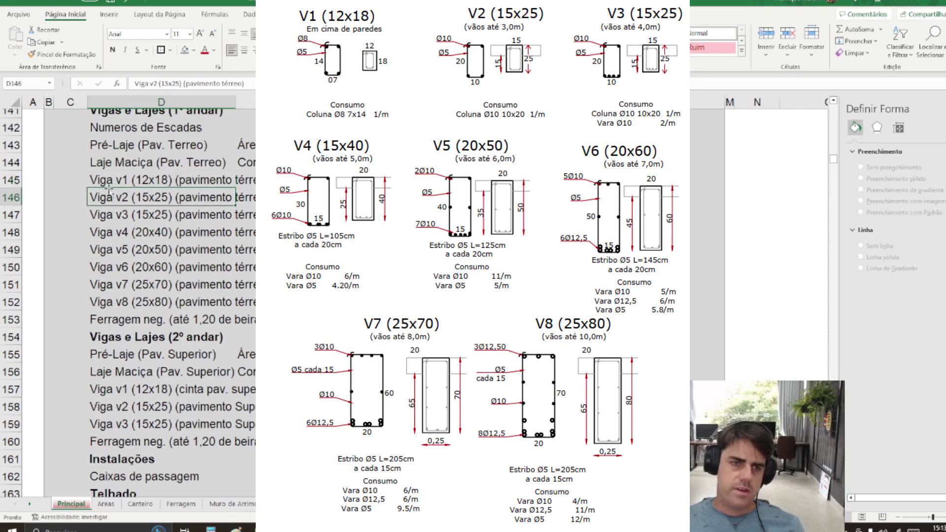
click(108, 180)
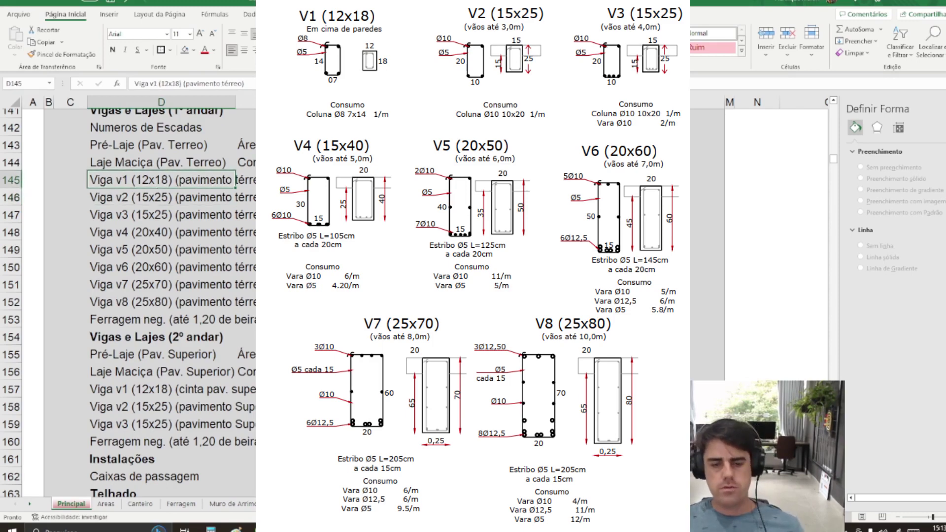
key(alt+Tab)
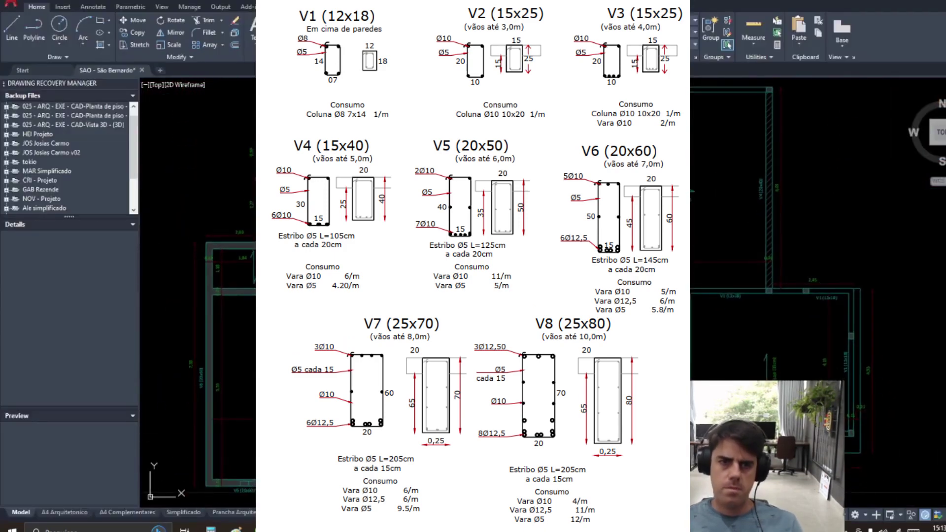
drag(256, 136, 251, 175)
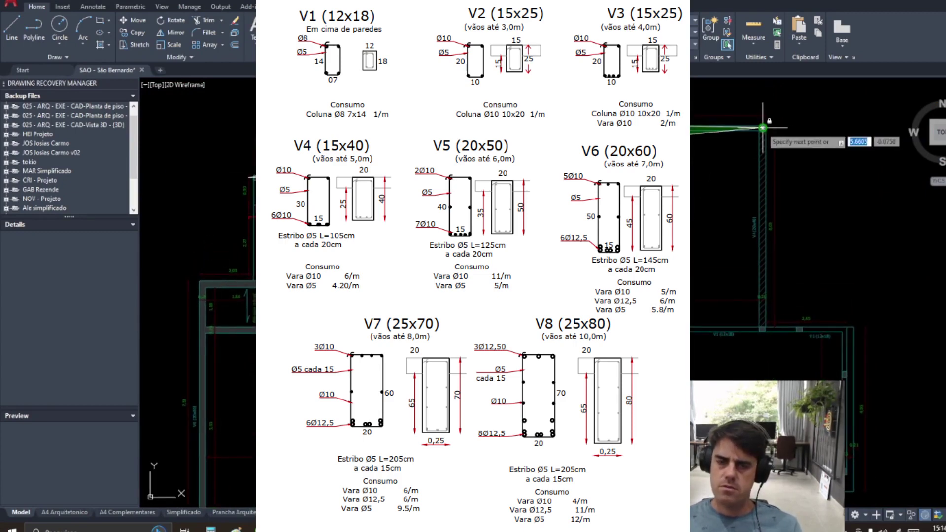
key(Return)
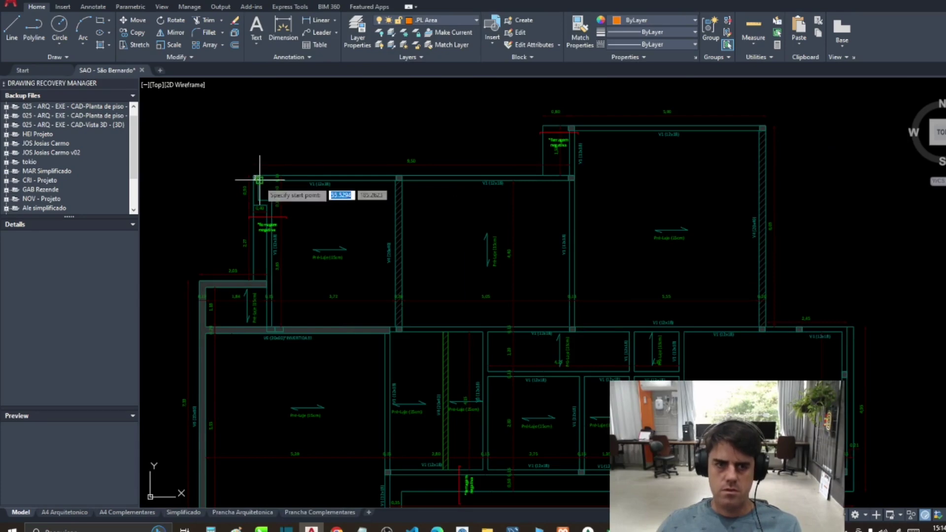
Step: Trace the first beam polyline from the left corner along the top beam to the right corner
click(257, 178)
click(570, 179)
click(571, 128)
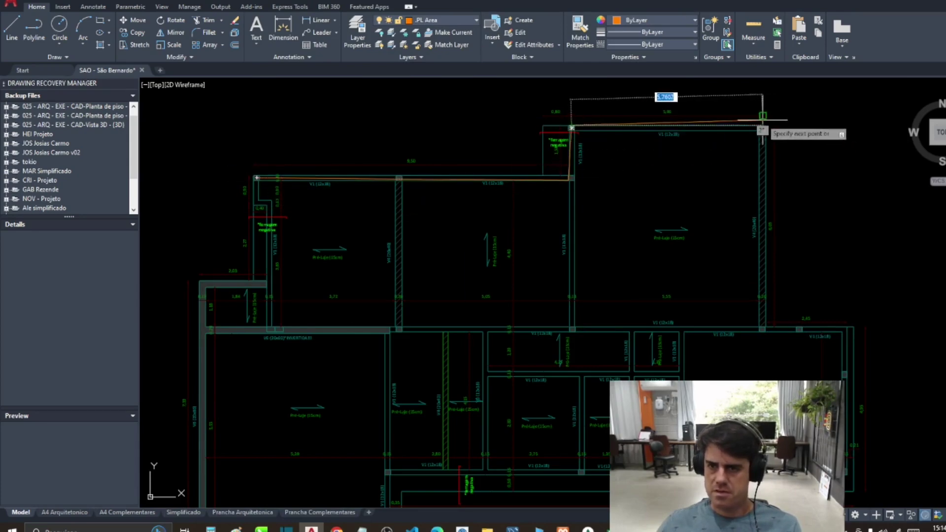
click(763, 127)
key(Return)
key(Return)
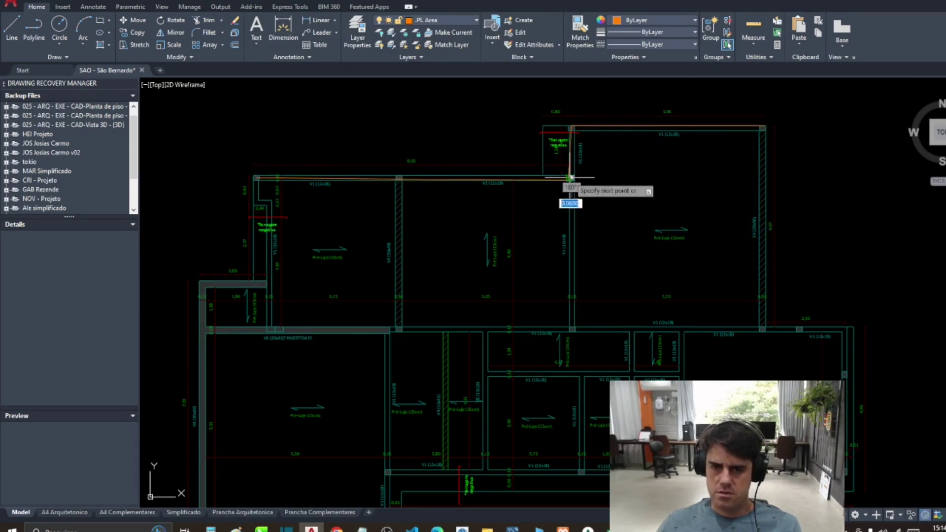
Step: Start a second polyline down the central vertical beam and along the lower beams
click(571, 178)
click(573, 327)
click(386, 329)
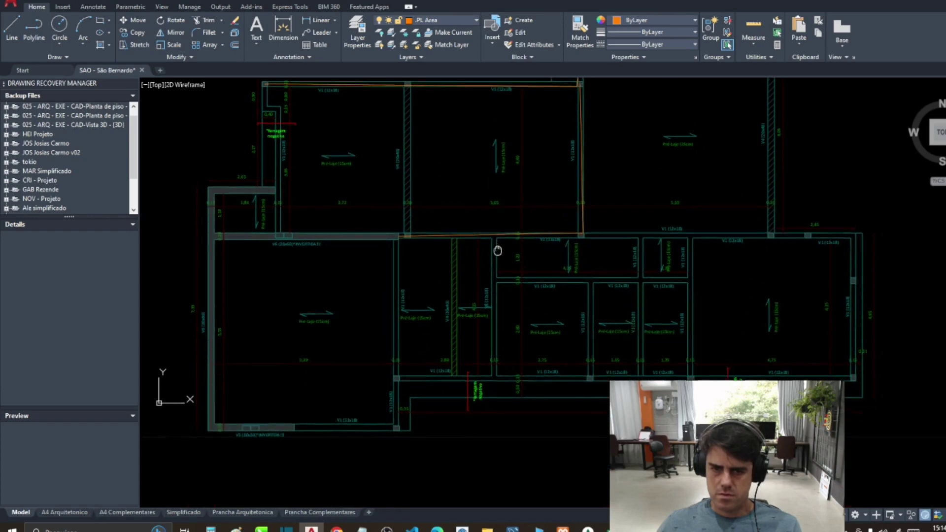
click(483, 329)
click(483, 470)
Step: Trace the bottom, right-hand and interior horizontal beams, closing the polyline
click(398, 371)
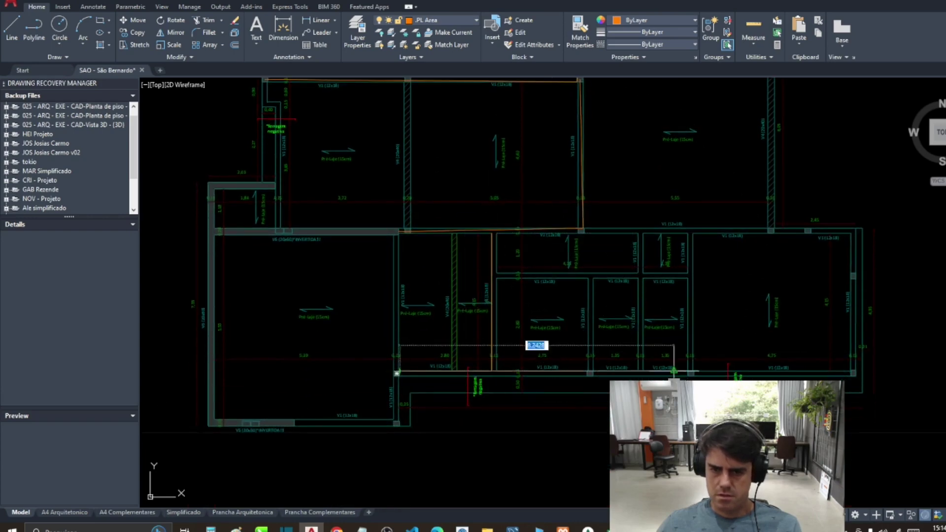
click(853, 373)
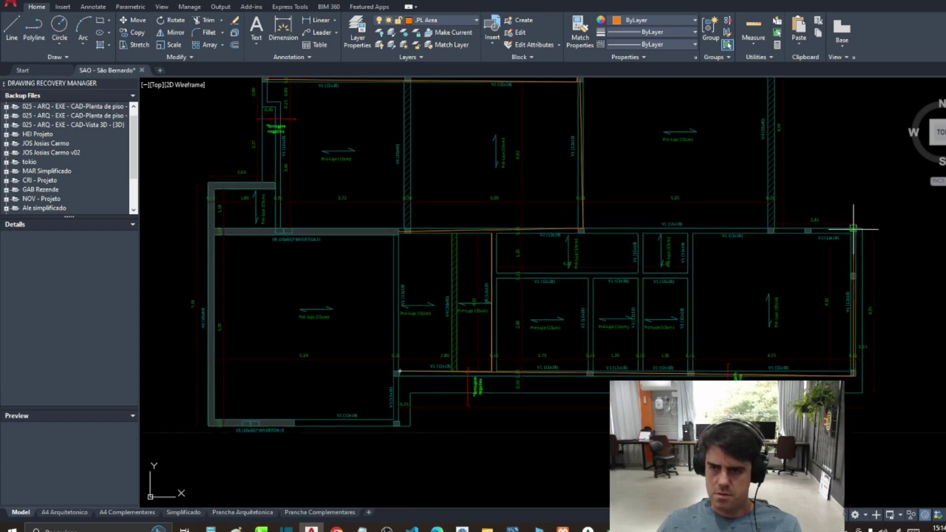
click(853, 229)
click(582, 230)
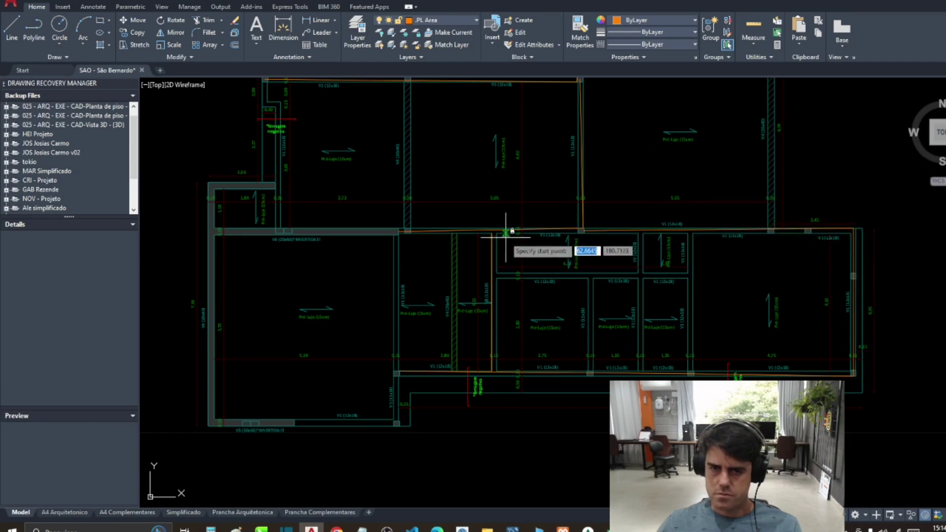
click(493, 230)
click(492, 272)
click(692, 272)
click(688, 231)
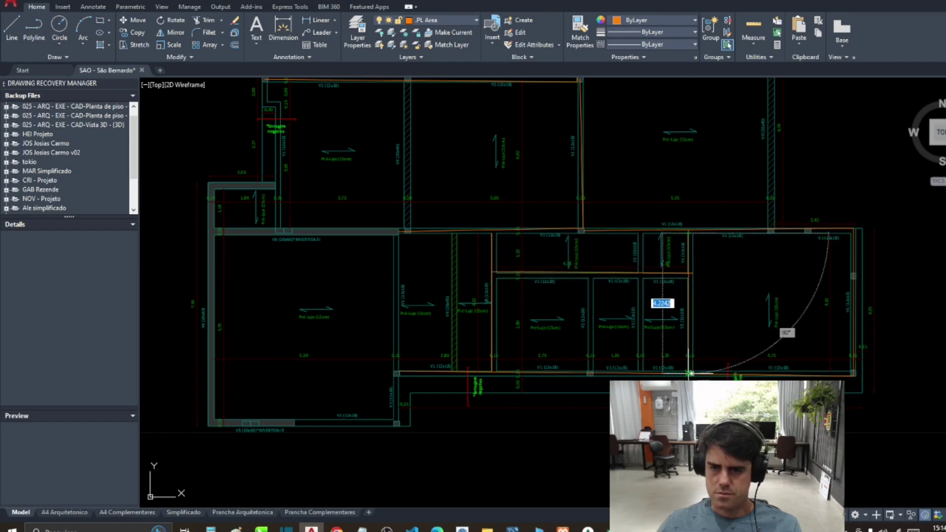
key(c)
Step: Trace a new polyline along the two vertical interior beams
key(Return)
key(space)
click(642, 231)
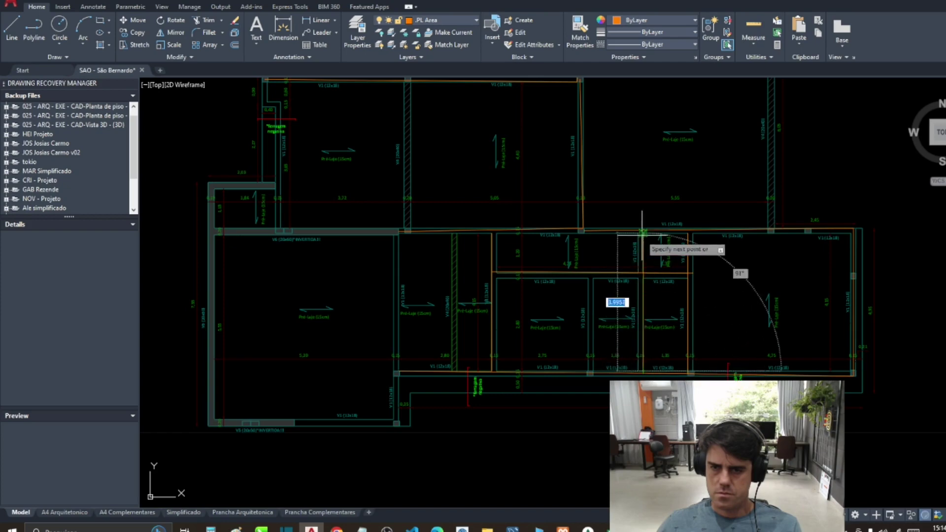
click(642, 372)
click(591, 372)
click(592, 274)
key(Return)
Step: Start a polyline up the left interior beam
key(space)
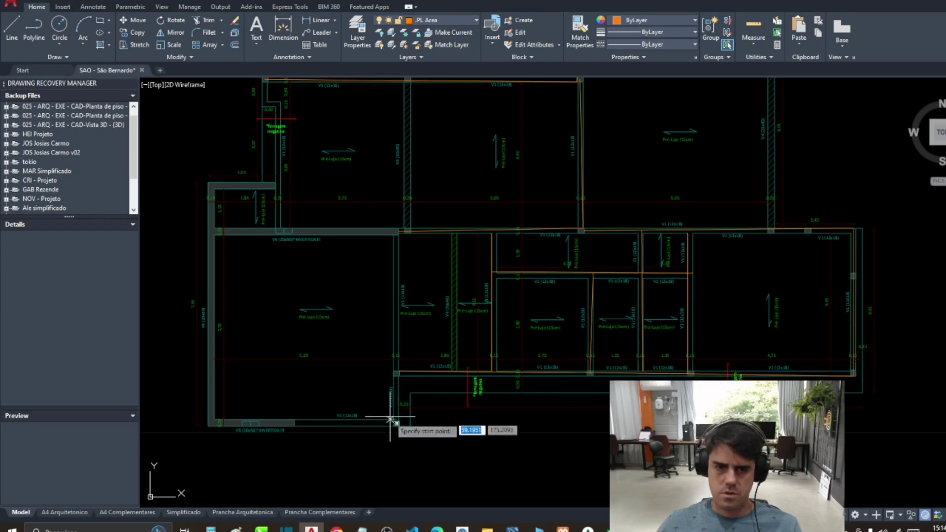
click(394, 373)
click(399, 231)
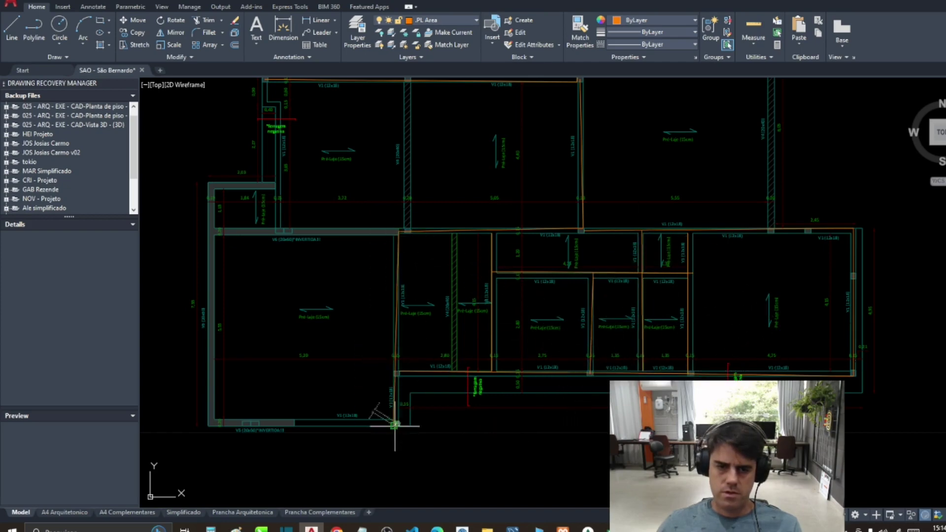
scroll(329, 422, down, 2)
scroll(409, 315, down, 4)
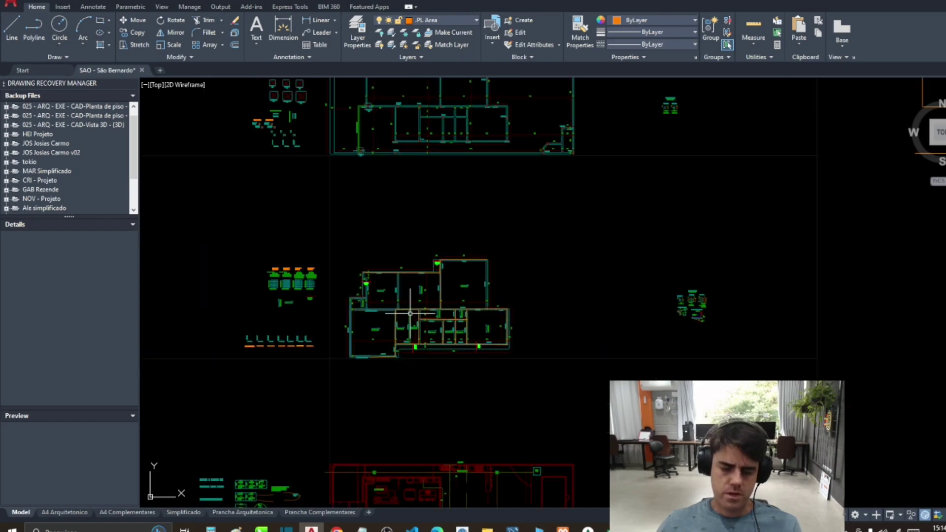
Step: Zoom around the drawing to inspect the traced orange beam outlines
click(336, 242)
scroll(472, 367, down, 5)
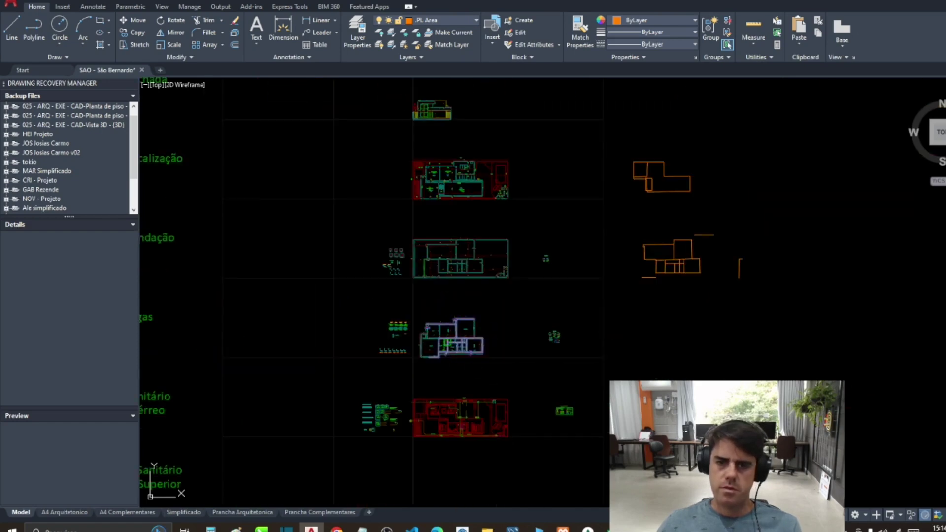
scroll(636, 338, up, 5)
scroll(636, 338, up, 3)
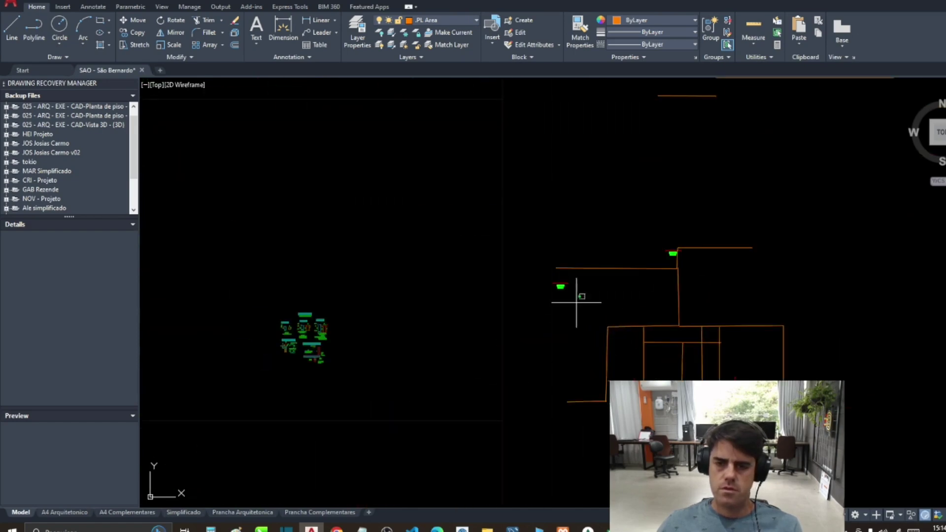
scroll(675, 256, up, 3)
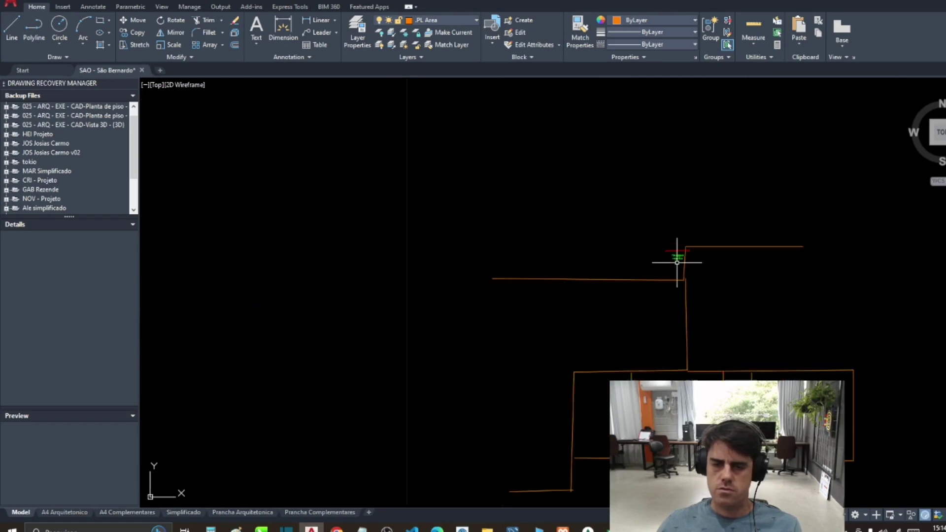
scroll(677, 262, down, 5)
scroll(679, 262, up, 5)
scroll(665, 209, down, 5)
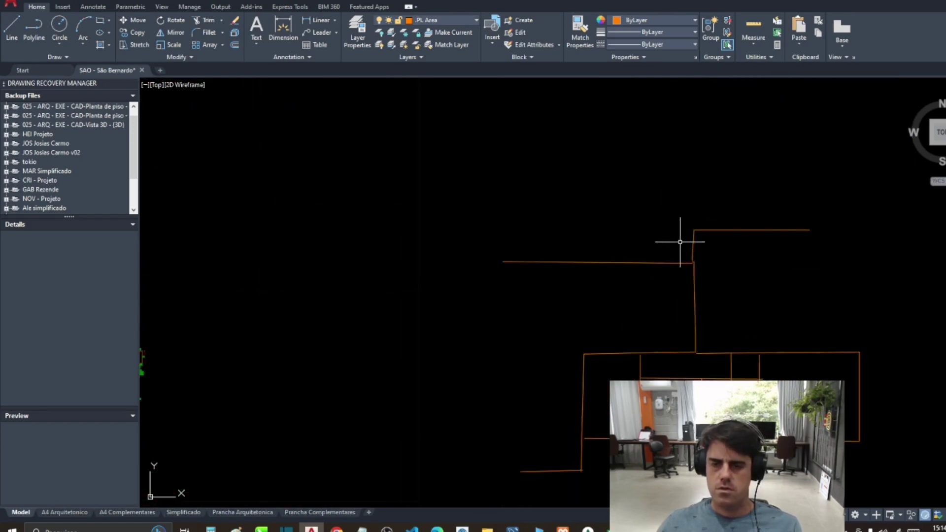
scroll(681, 243, up, 5)
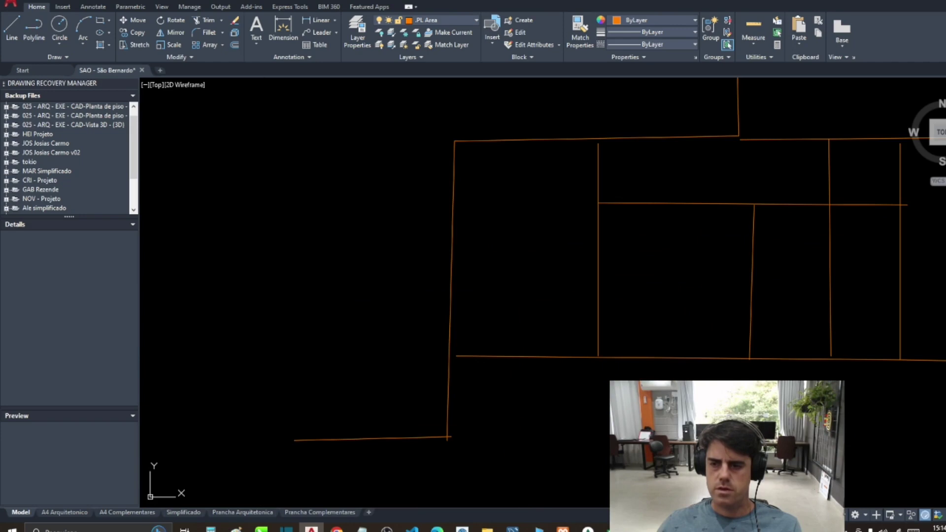
scroll(938, 367, down, 5)
scroll(310, 371, up, 5)
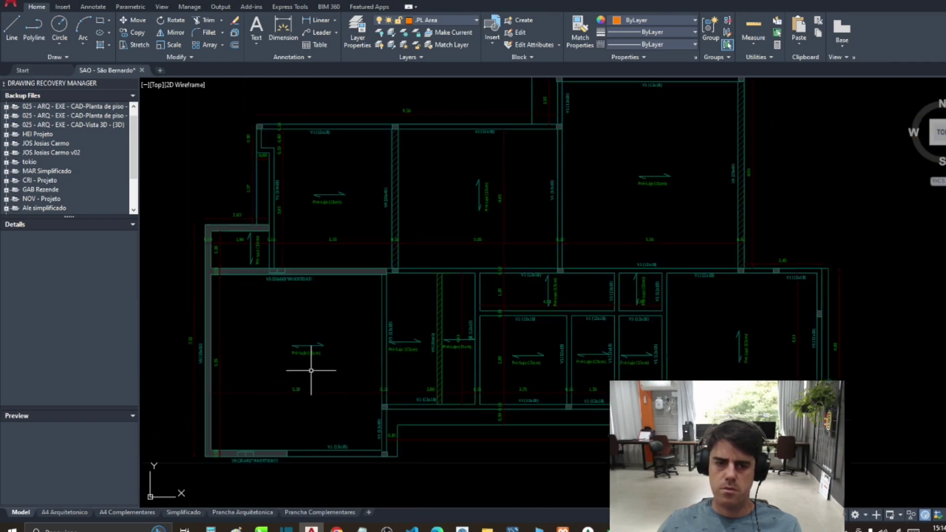
Step: Start another polyline and zoom back to the structural plan
text(l)
key(Return)
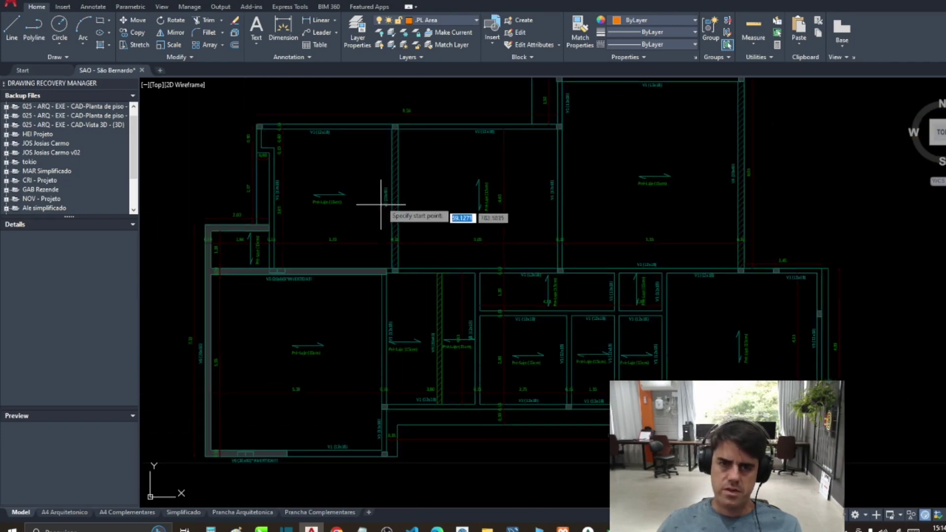
scroll(384, 200, down, 2)
scroll(444, 179, up, 5)
scroll(433, 249, down, 3)
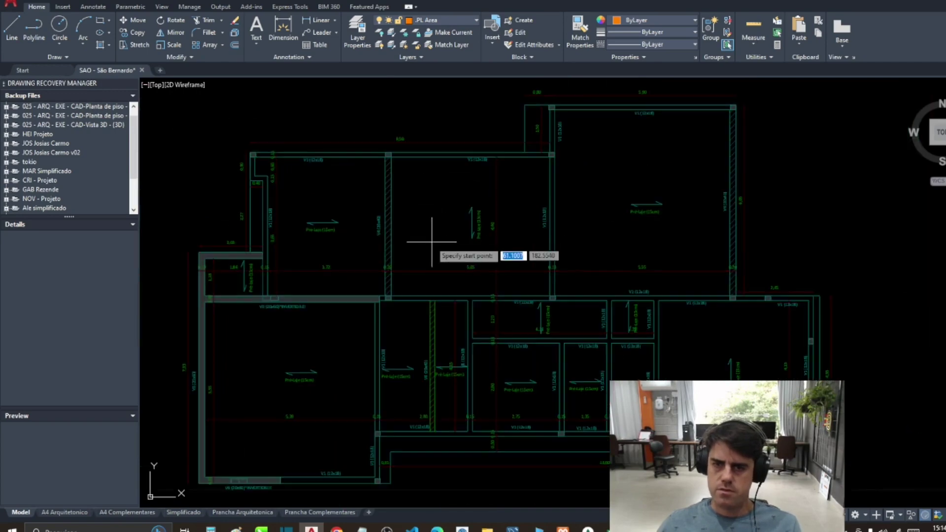
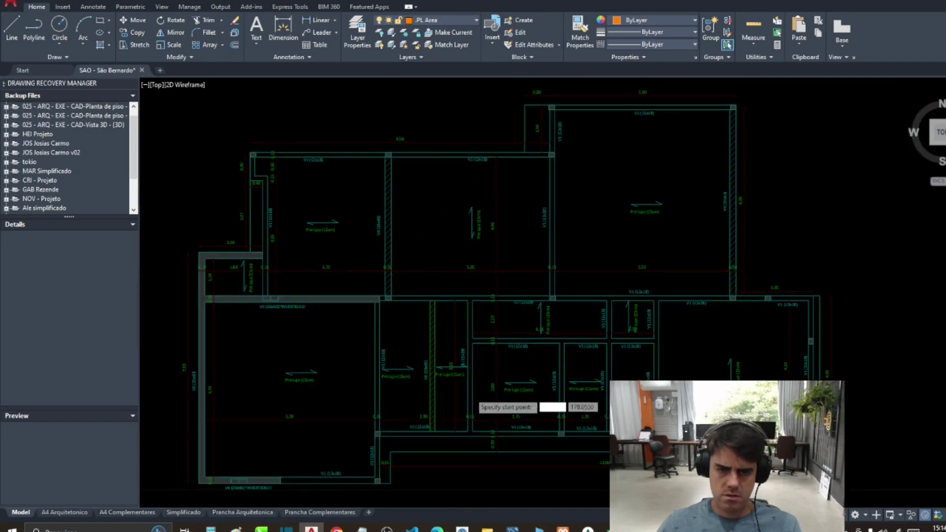
Step: Trace a polyline up the room wall from bottom to top of the floor plan
scroll(475, 396, up, 3)
scroll(453, 389, down, 3)
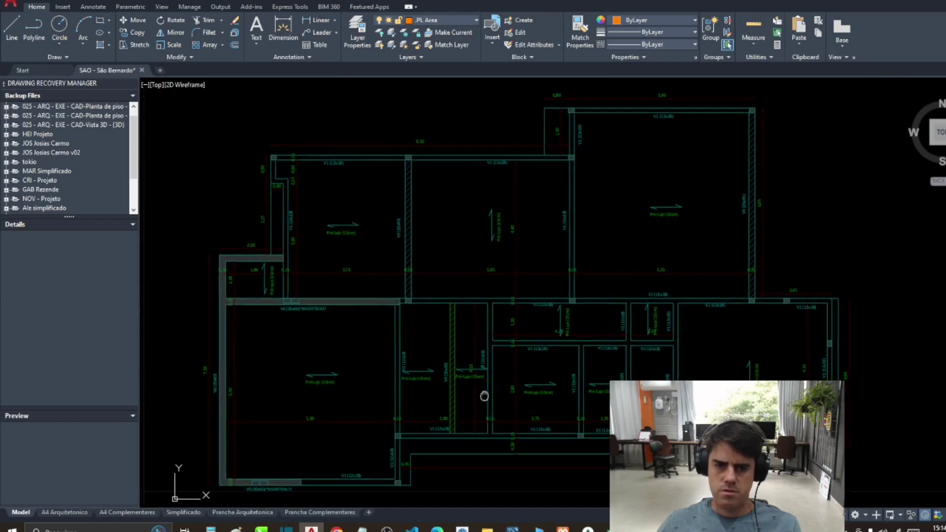
click(418, 365)
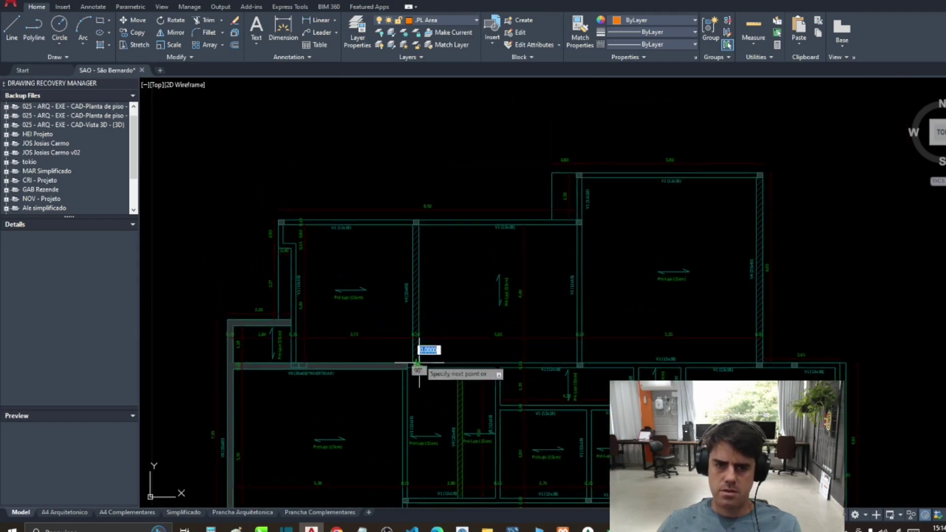
click(416, 223)
key(Return)
scroll(412, 284, up, 3)
scroll(348, 289, down, 3)
scroll(526, 322, up, 3)
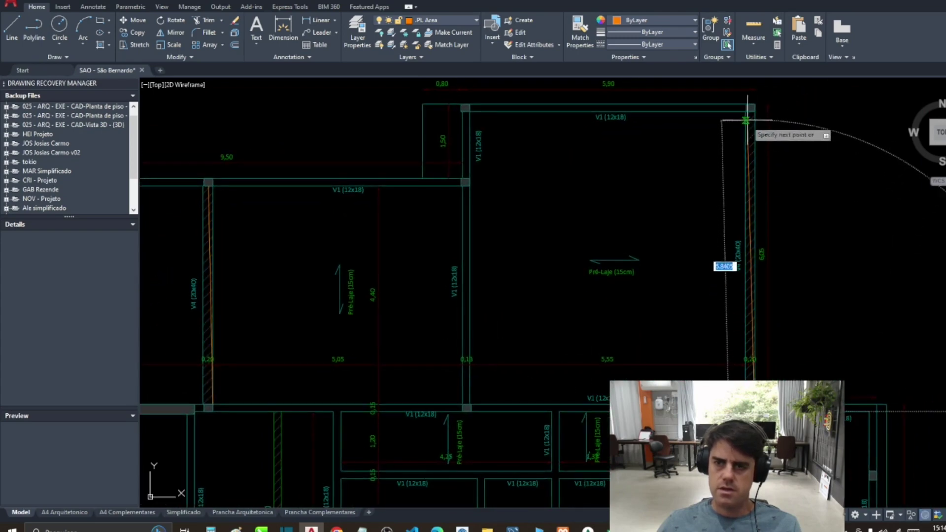
scroll(627, 158, down, 5)
scroll(563, 270, up, 5)
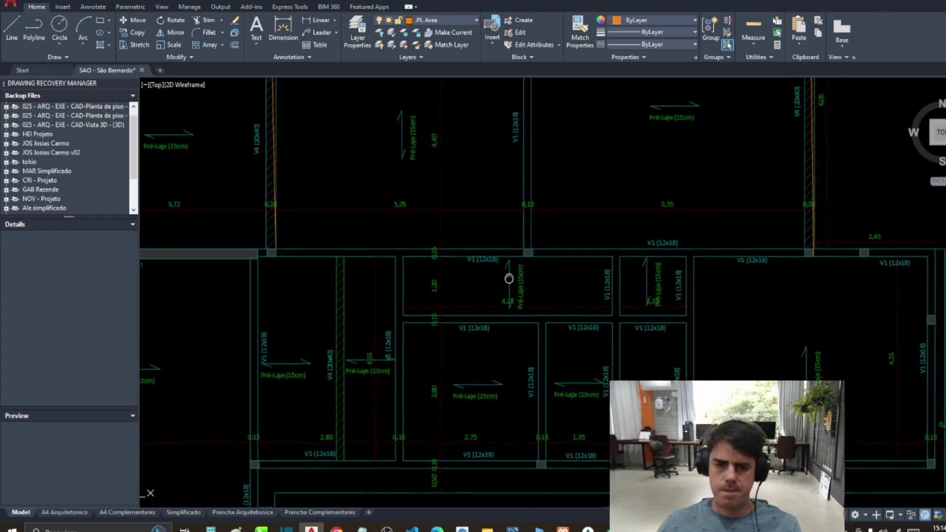
Step: Start a second polyline on the lower room wall, then cancel it
key(space)
click(425, 430)
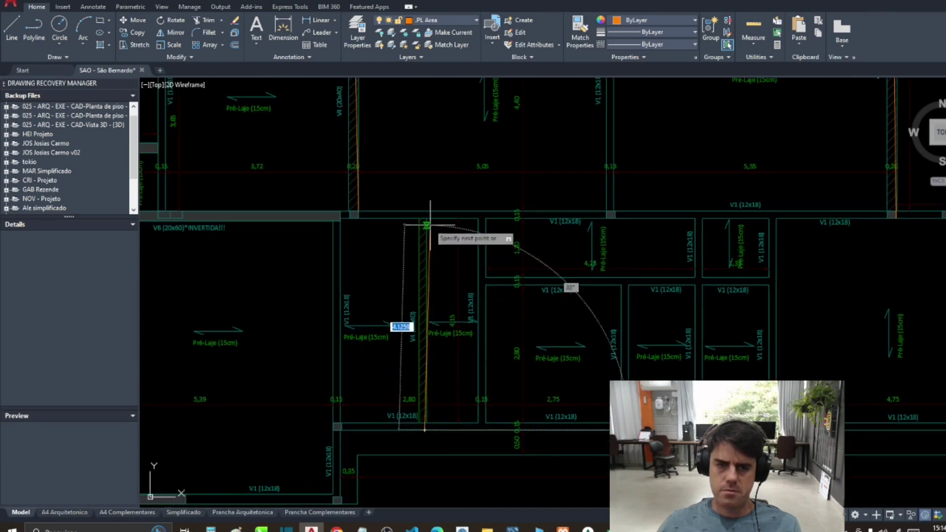
key(Escape)
scroll(528, 359, down, 6)
scroll(363, 375, up, 2)
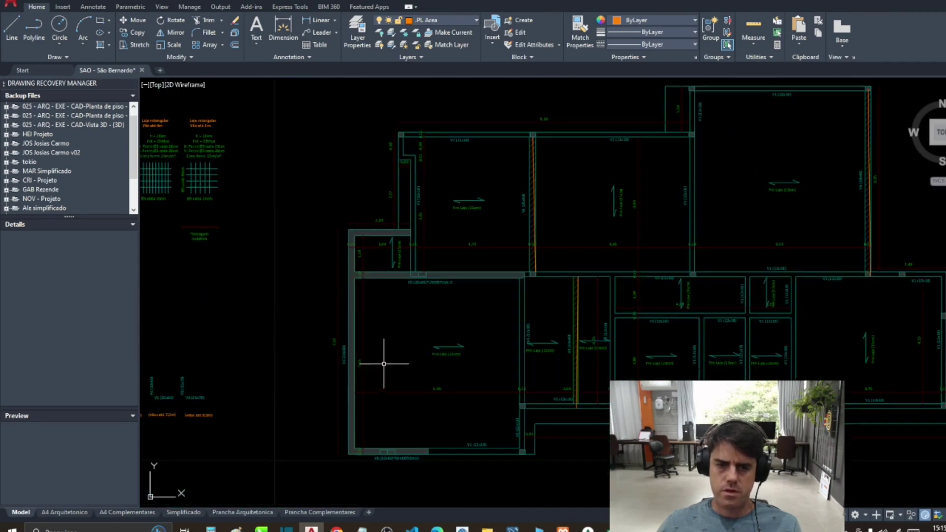
scroll(502, 320, down, 4)
Step: Window-select the traced plan lines and move them beside the orange outlines
click(400, 221)
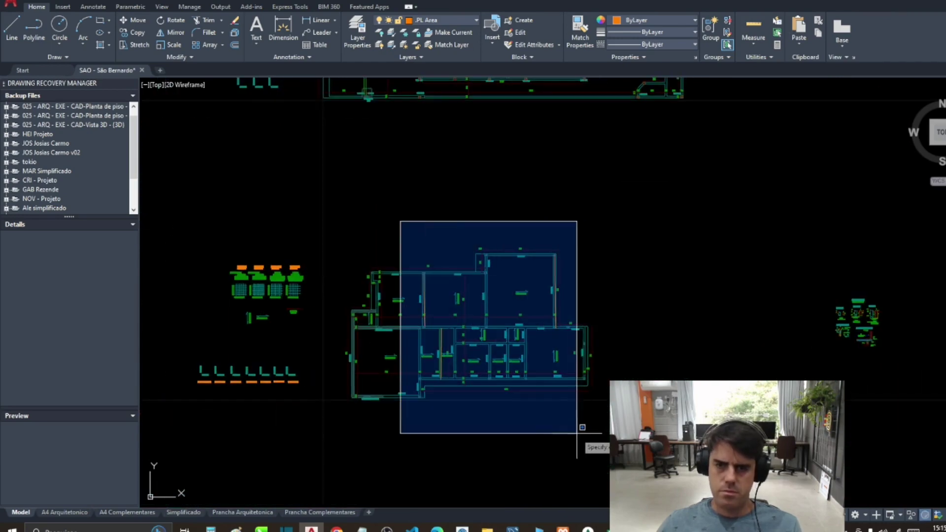
click(578, 433)
key(Return)
click(488, 363)
scroll(489, 363, down, 4)
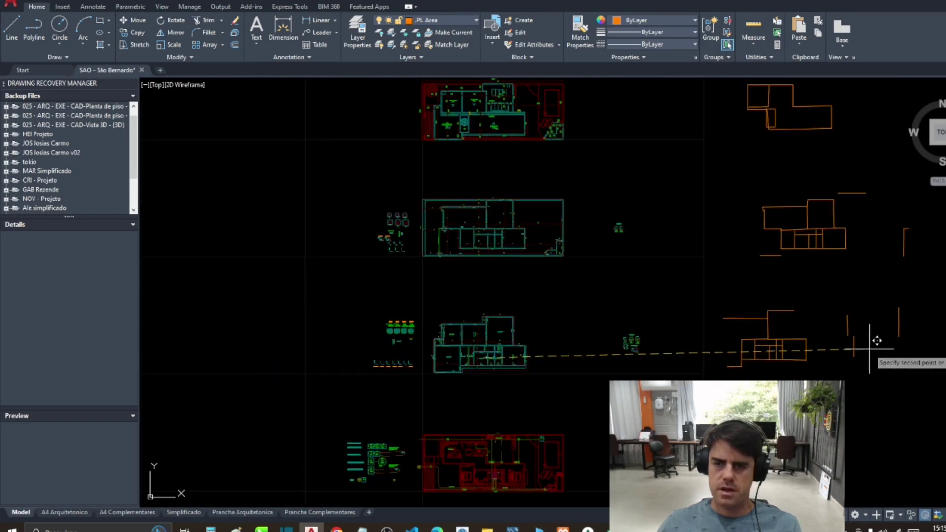
click(870, 332)
scroll(473, 360, up, 8)
drag(470, 361, 427, 341)
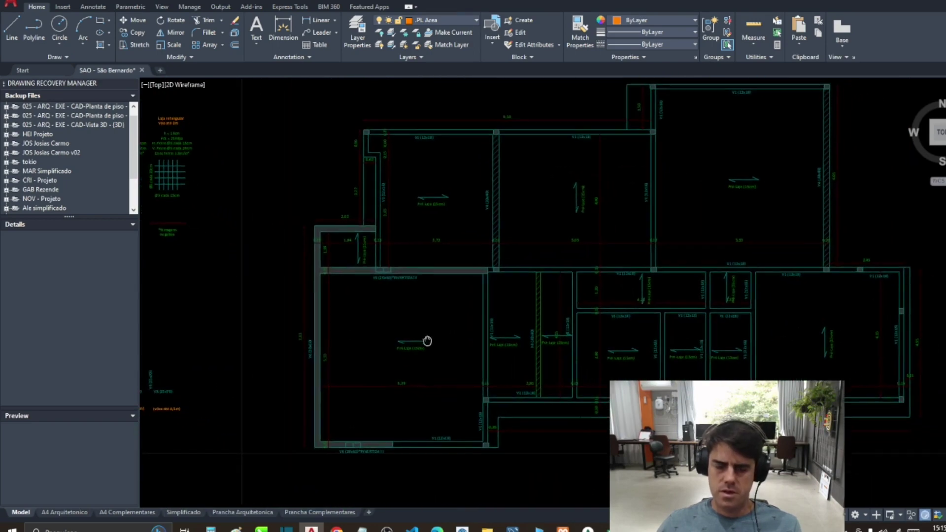
Step: Start another polyline trace, then switch to the SketchUp house model
key(Return)
scroll(394, 443, up, 2)
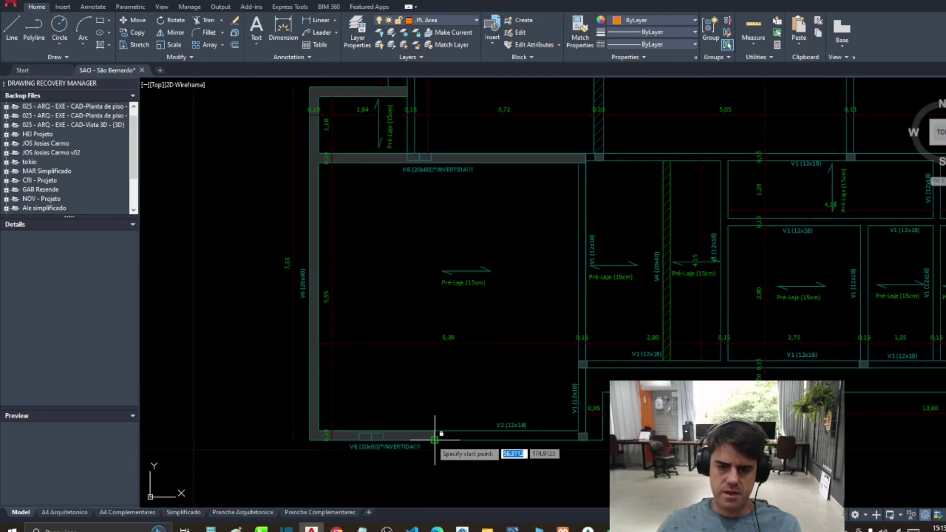
key(alt+Tab)
Step: Orbit to the saved front view and hide the porch's LED ceiling
scroll(249, 244, up, 5)
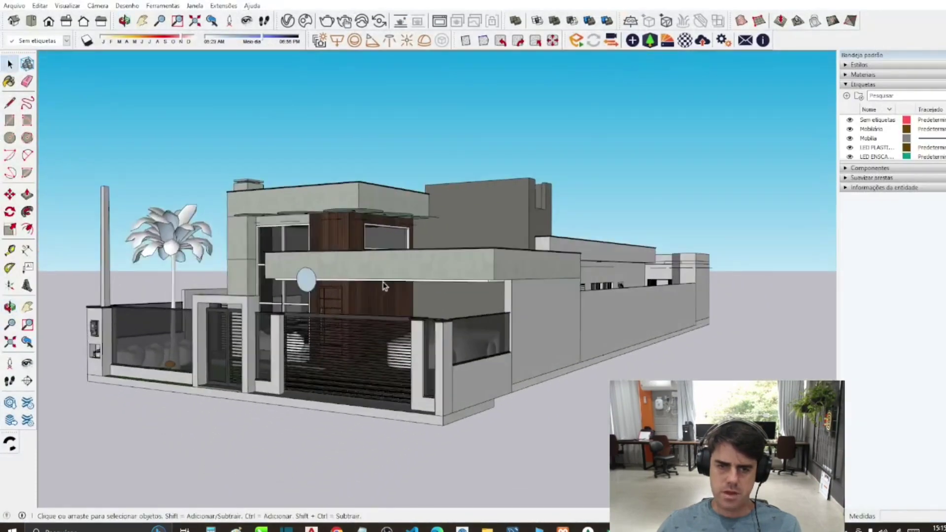
scroll(250, 243, up, 1)
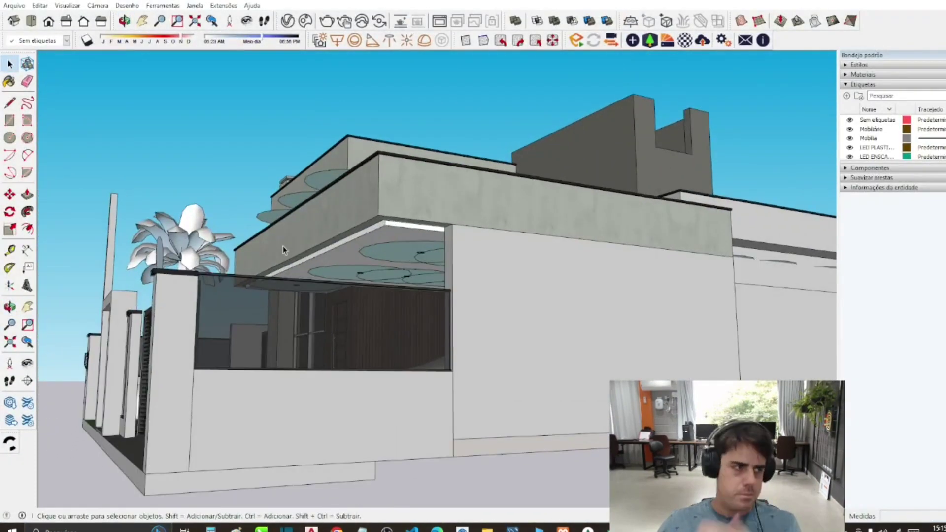
drag(283, 250, 492, 256)
scroll(443, 246, up, 2)
key(space)
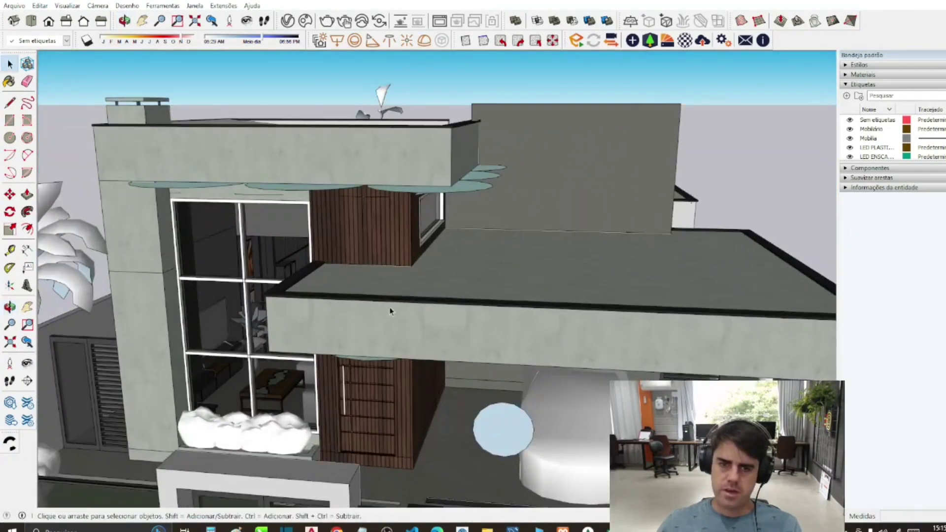
key(Page_Down)
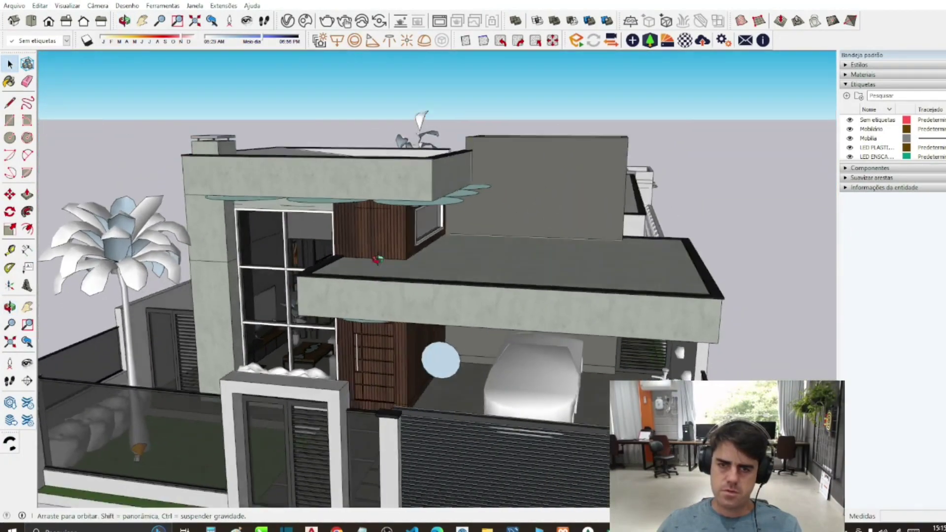
right_click(396, 247)
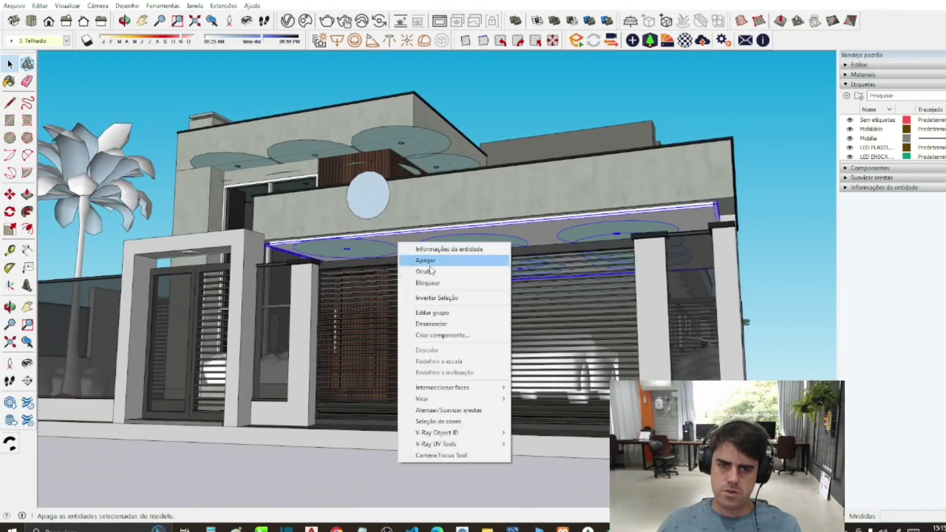
click(423, 270)
Step: Draw a rectangle on the wood panel below the fascia and push/pull it 1.85 m
scroll(427, 241, up, 4)
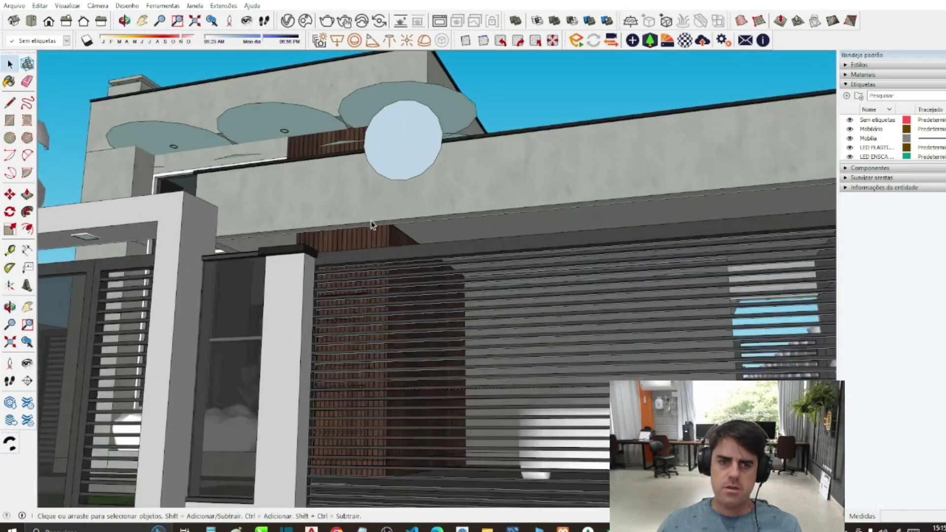
click(10, 120)
scroll(394, 243, up, 5)
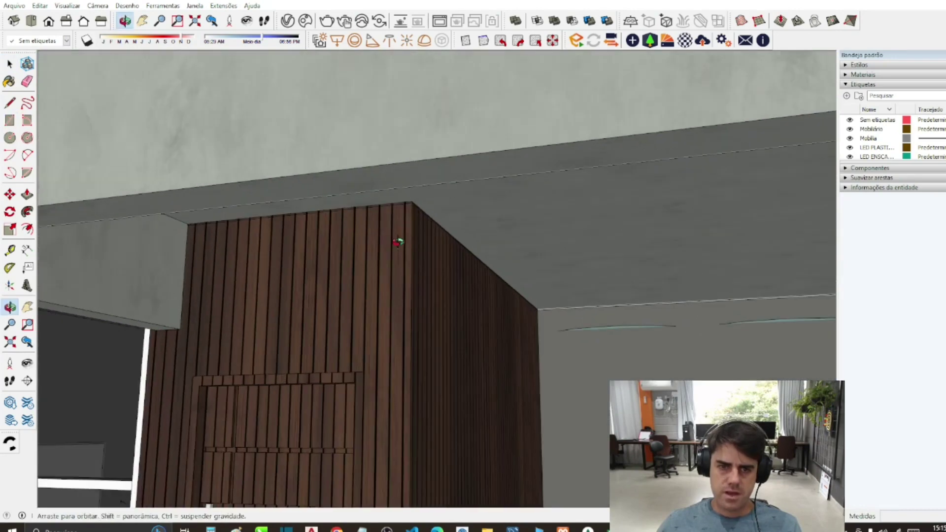
click(412, 201)
click(366, 318)
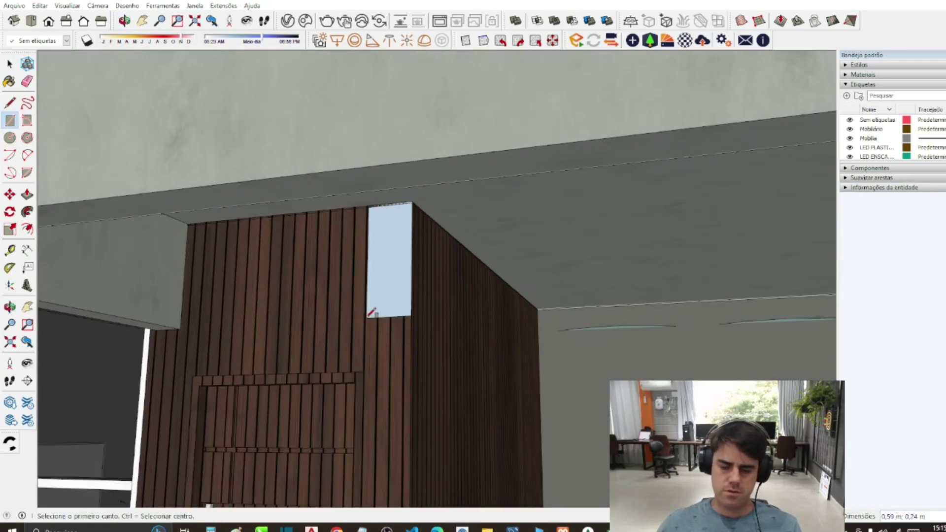
key(p)
click(380, 315)
scroll(433, 189, down, 5)
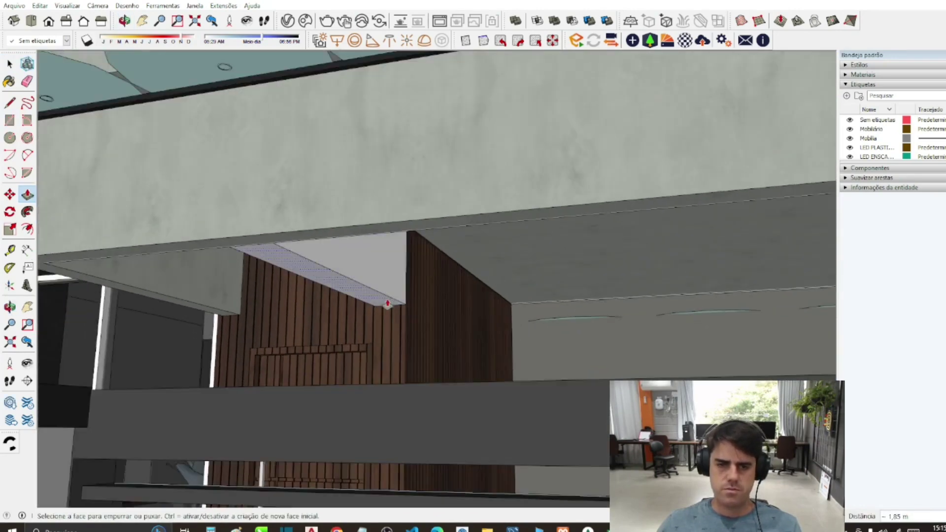
scroll(577, 304, up, 5)
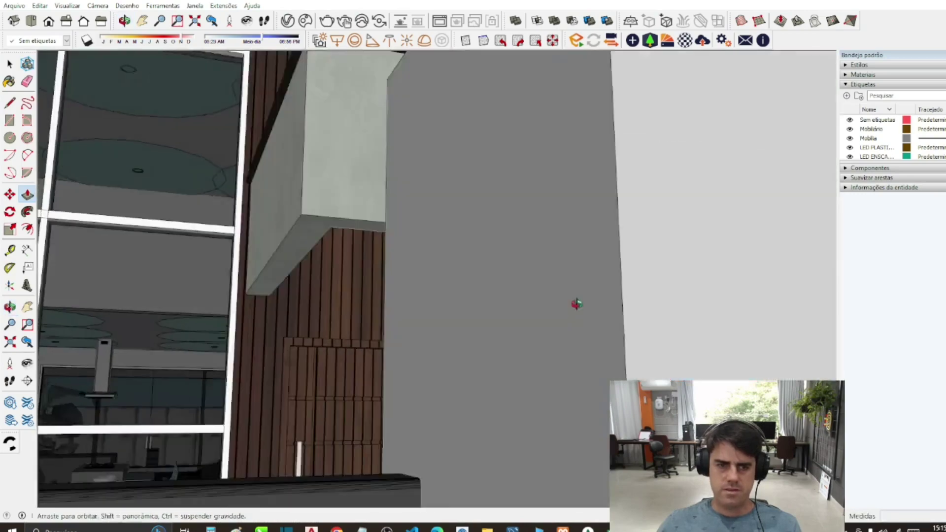
scroll(309, 262, down, 5)
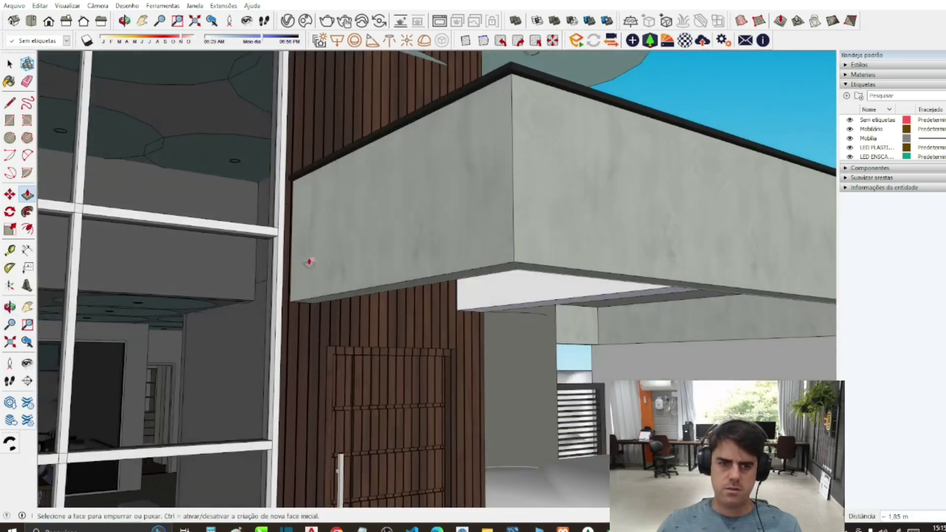
scroll(454, 297, up, 4)
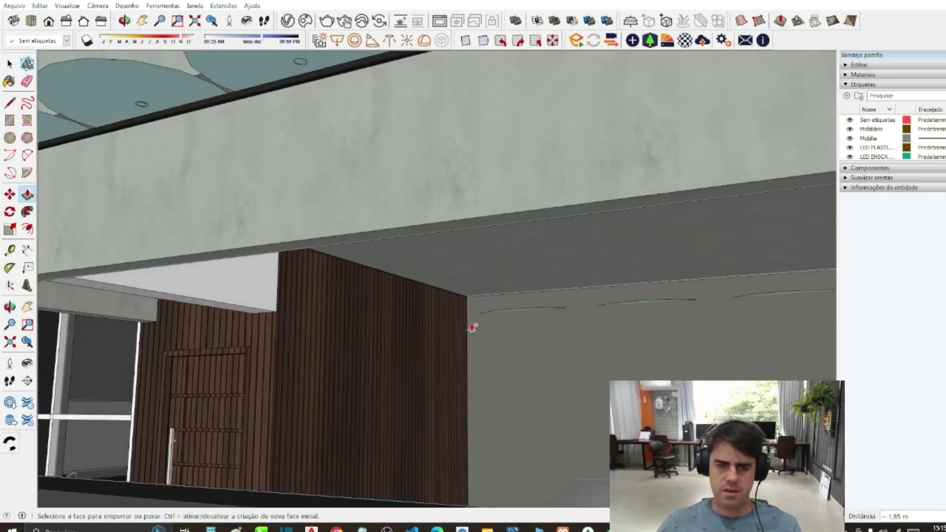
scroll(346, 377, down, 5)
key(space)
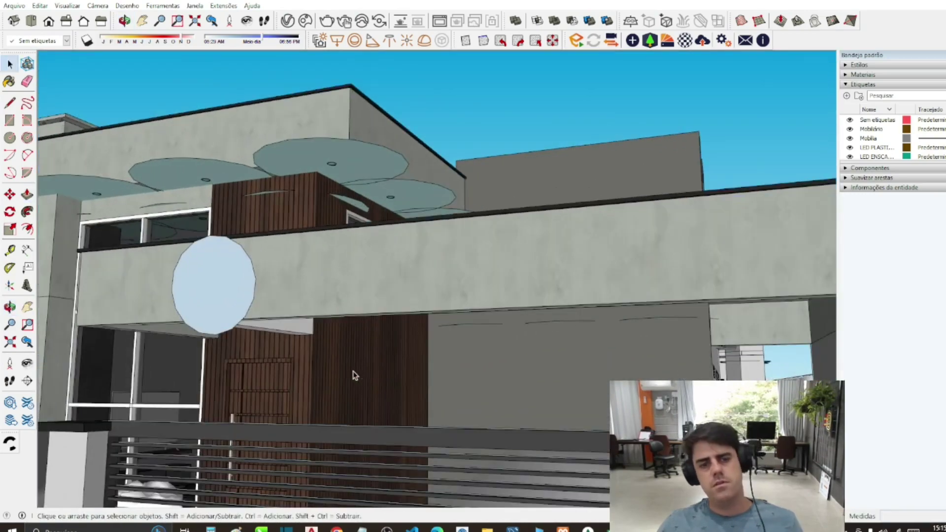
Step: Back in AutoCAD, trace a polyline left and down along the wall edge
key(alt+Tab)
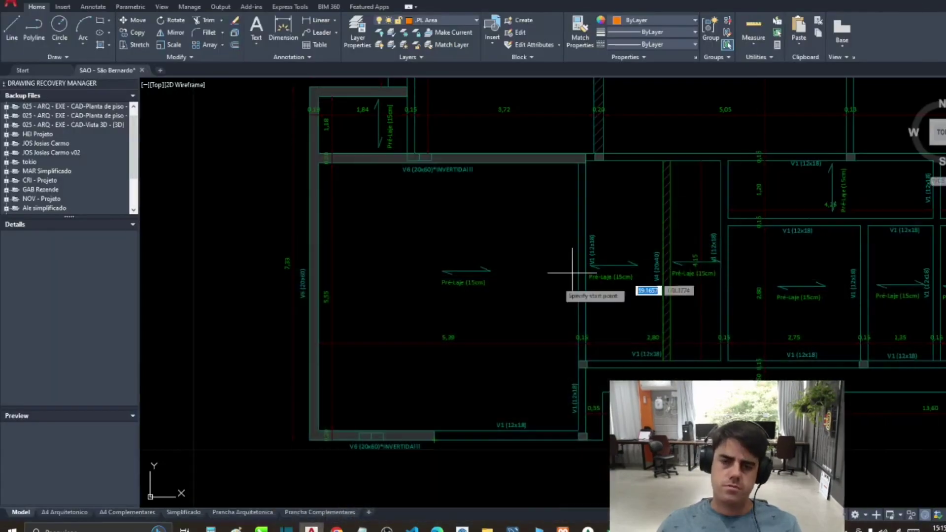
scroll(559, 271, down, 3)
click(430, 224)
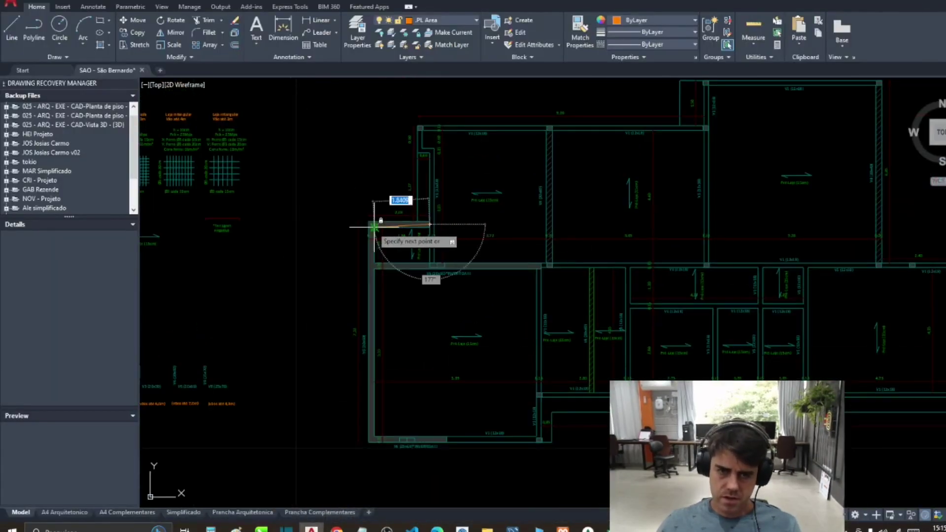
click(369, 224)
click(370, 437)
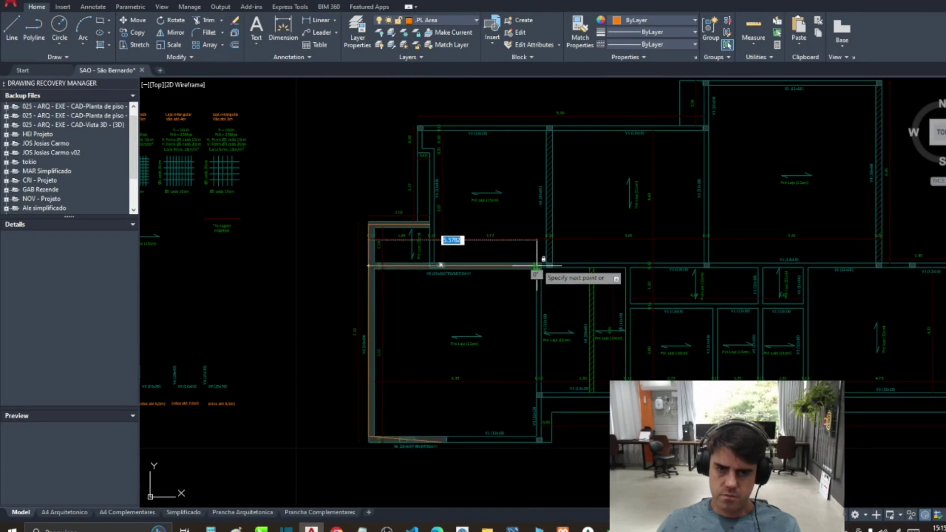
scroll(330, 284, down, 2)
scroll(333, 276, down, 2)
Step: Window-select the traced left room and move it by a base point
click(327, 253)
click(416, 380)
key(Return)
scroll(394, 364, down, 5)
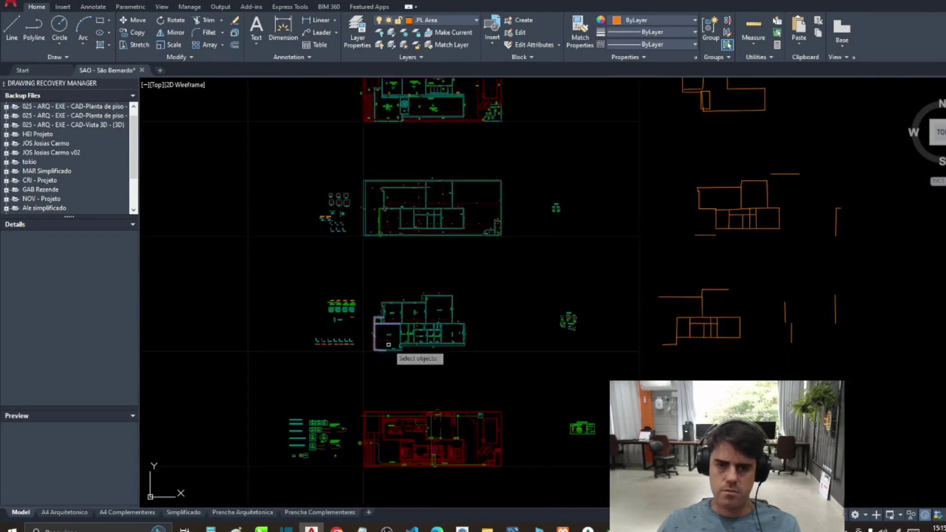
click(386, 340)
scroll(887, 326, up, 2)
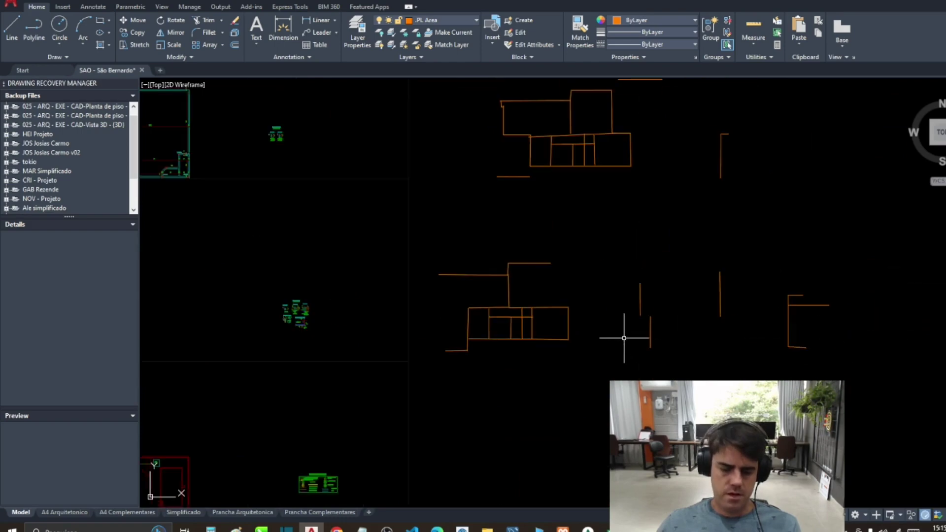
Step: Measure the total length of the lower traced outline, which is 83.63
key(Return)
click(422, 234)
click(561, 345)
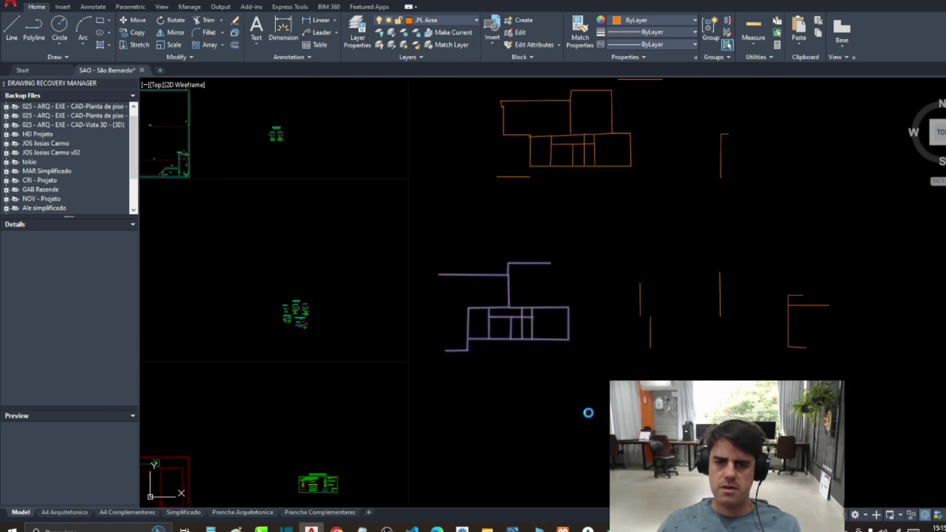
key(Return)
click(558, 280)
Step: Enter 85 as the Viga v1 length in cell H145
key(alt+Tab)
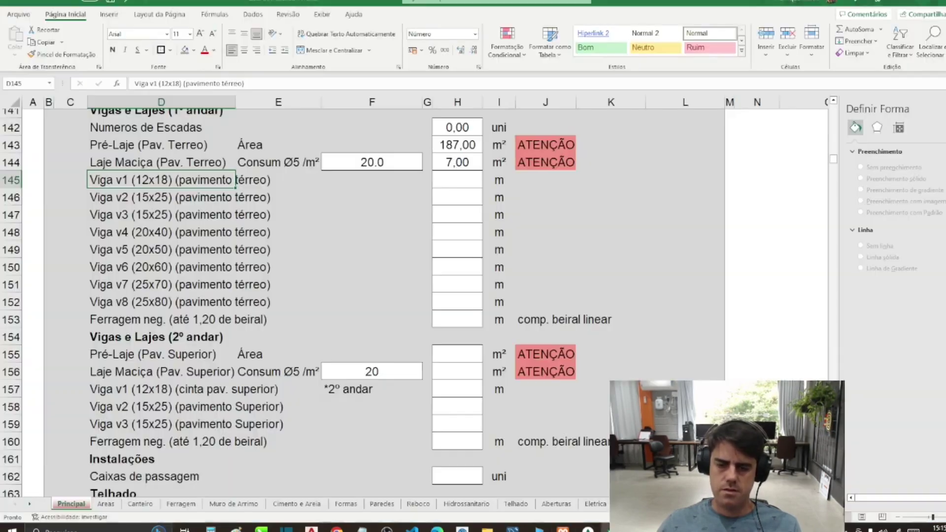
click(473, 206)
click(467, 181)
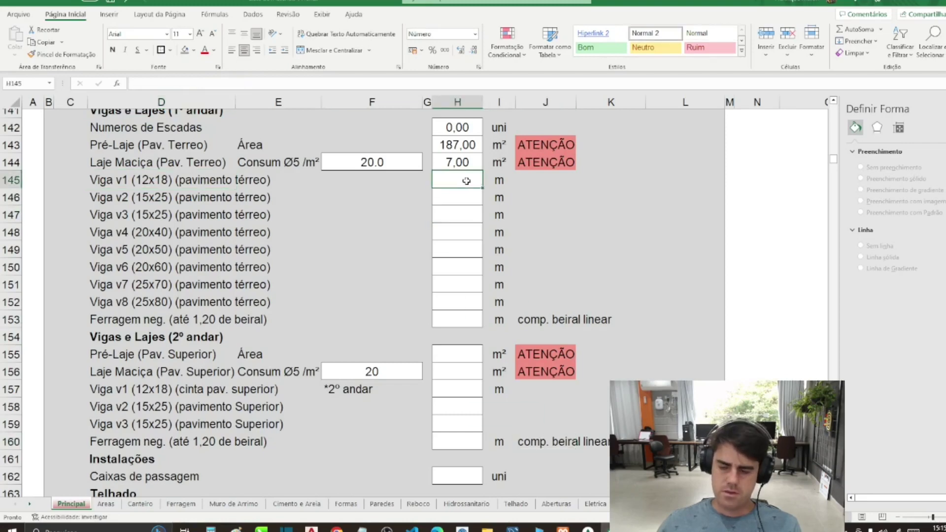
text(85)
key(Return)
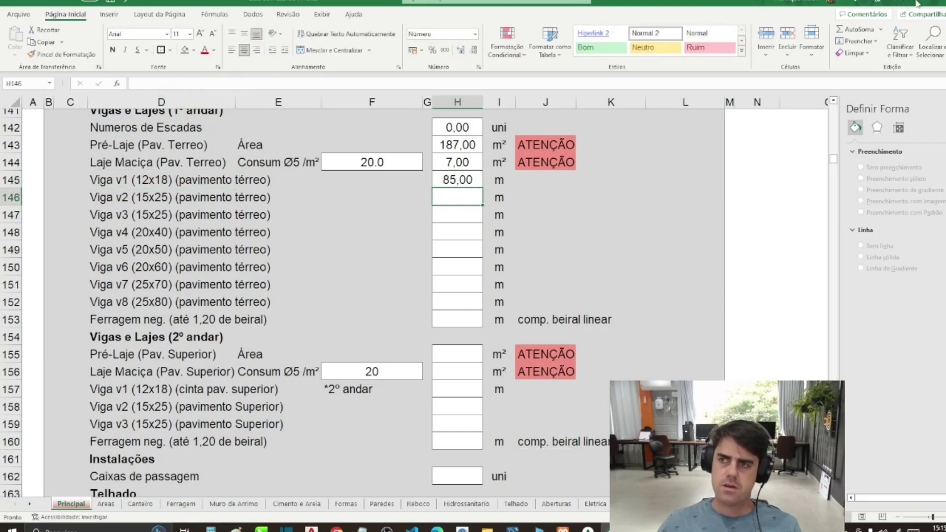
Step: Measure the two traced beam lines with TLEN and enter 15 for Viga v4
key(alt+Tab)
text(tlen)
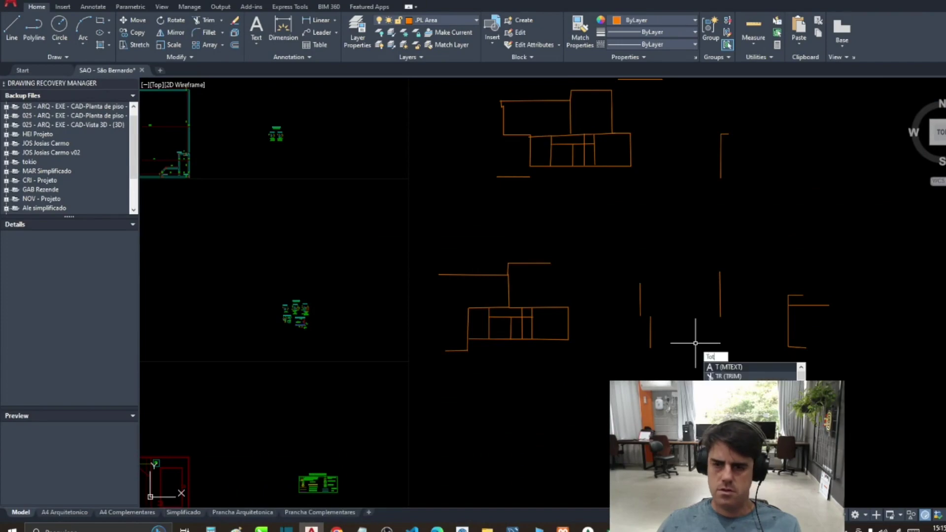
key(Return)
drag(622, 249, 709, 352)
key(Return)
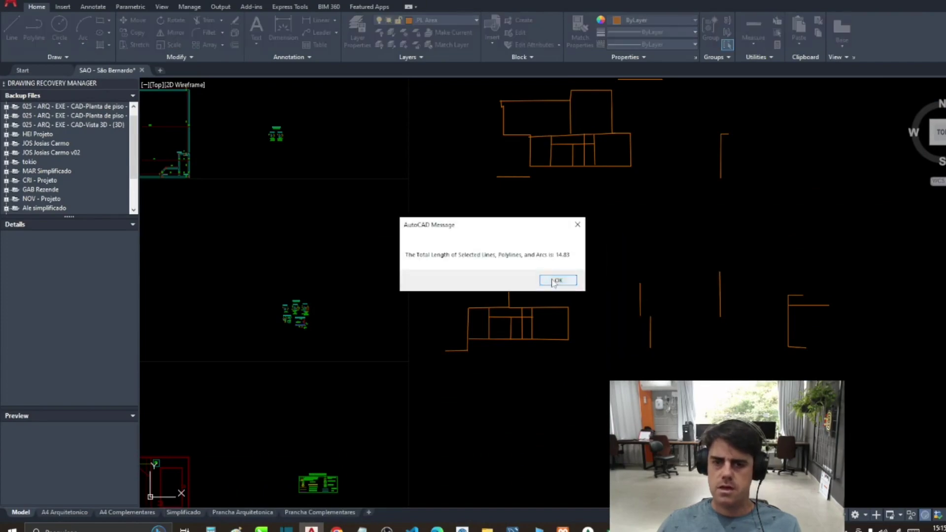
click(555, 281)
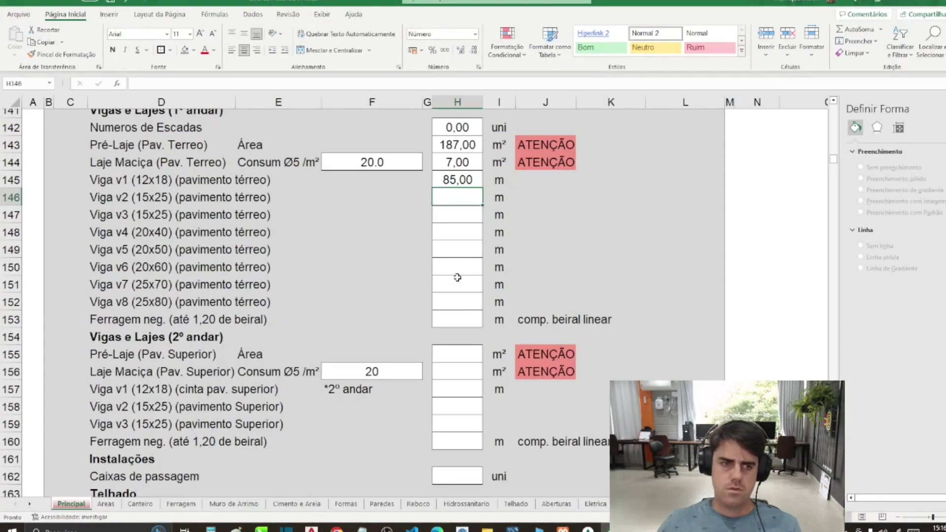
text(15)
key(Return)
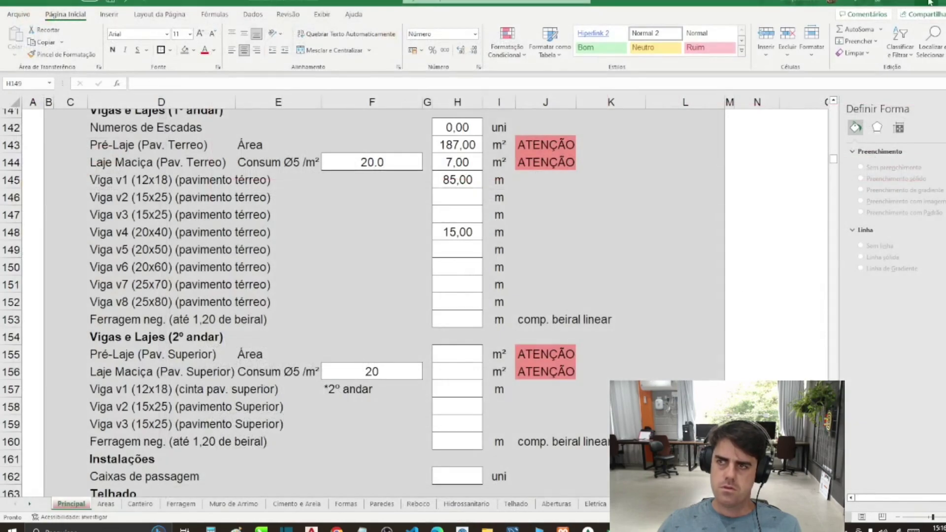
Step: Minimize Excel, measure the orange polyline on the right, and return to the spreadsheet
click(928, 1)
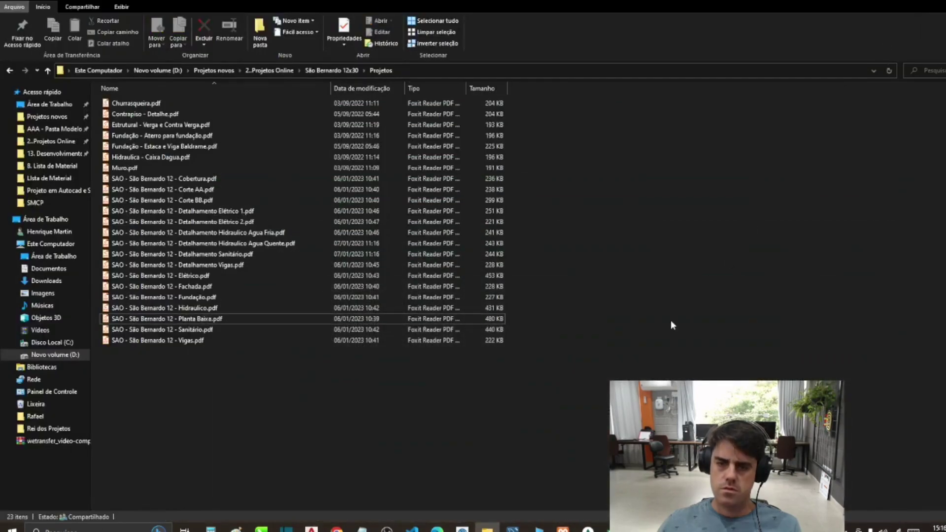
key(alt+Tab)
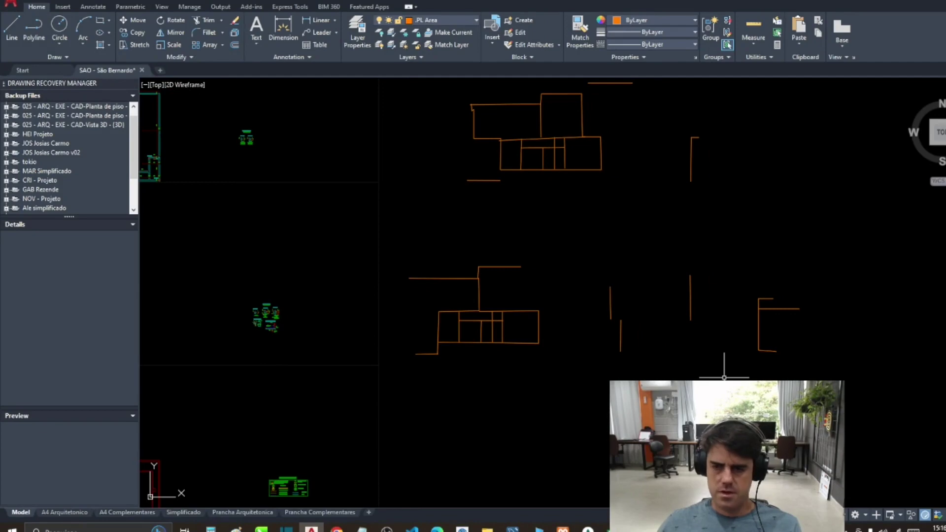
click(778, 309)
click(556, 280)
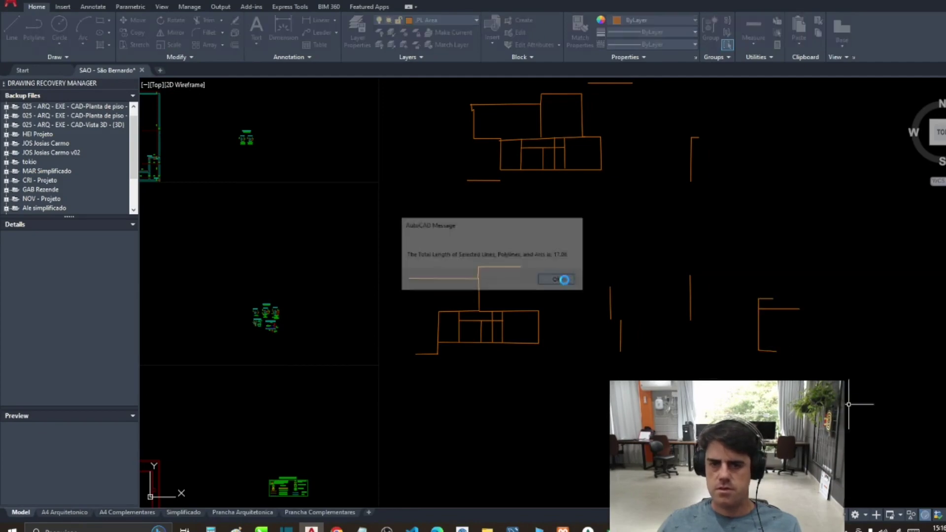
key(alt+Tab)
Step: Enter 18 in H150 as the Viga v6 (20x60) length
click(528, 411)
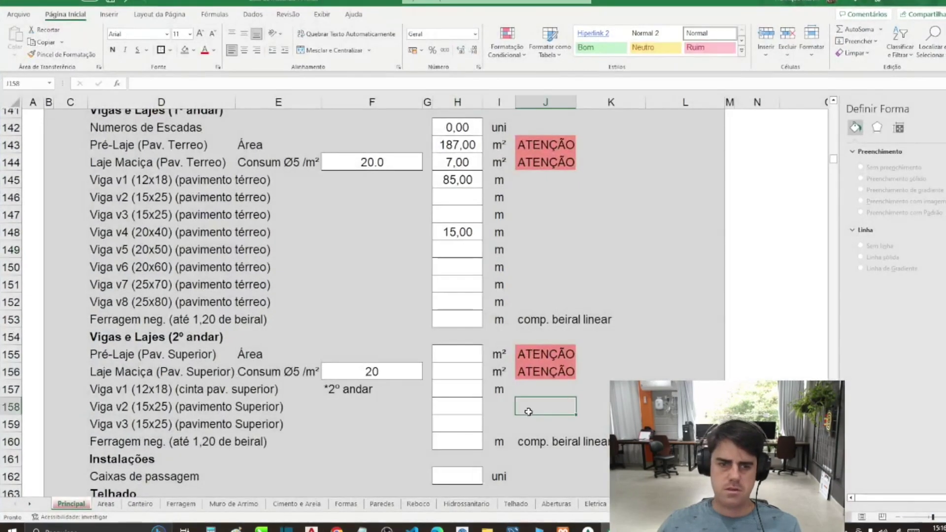
click(453, 322)
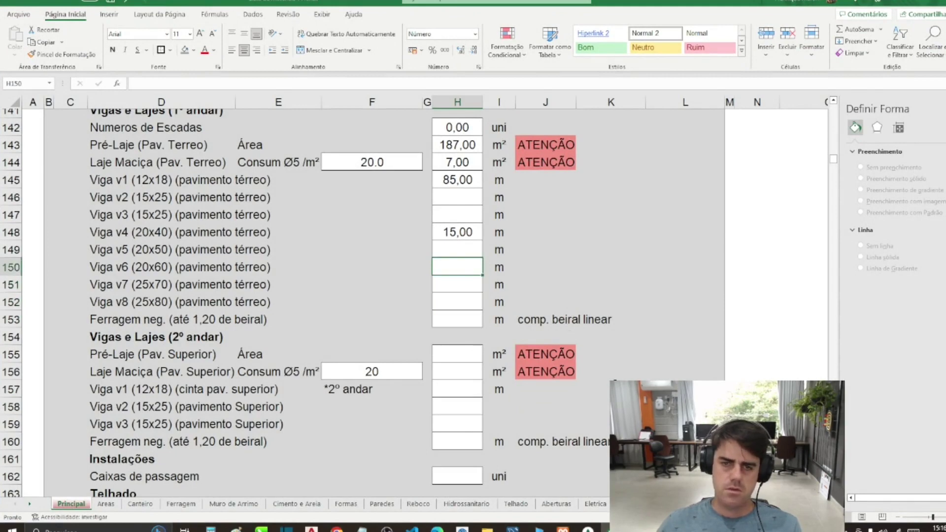
text(18)
key(Return)
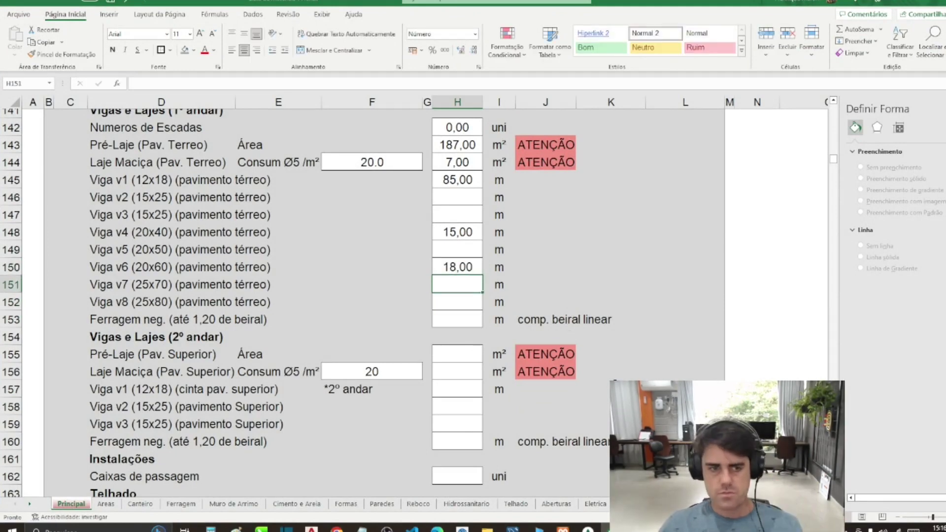
Step: Select the second-floor block D154:I161 and return to AutoCAD
drag(93, 338, 568, 463)
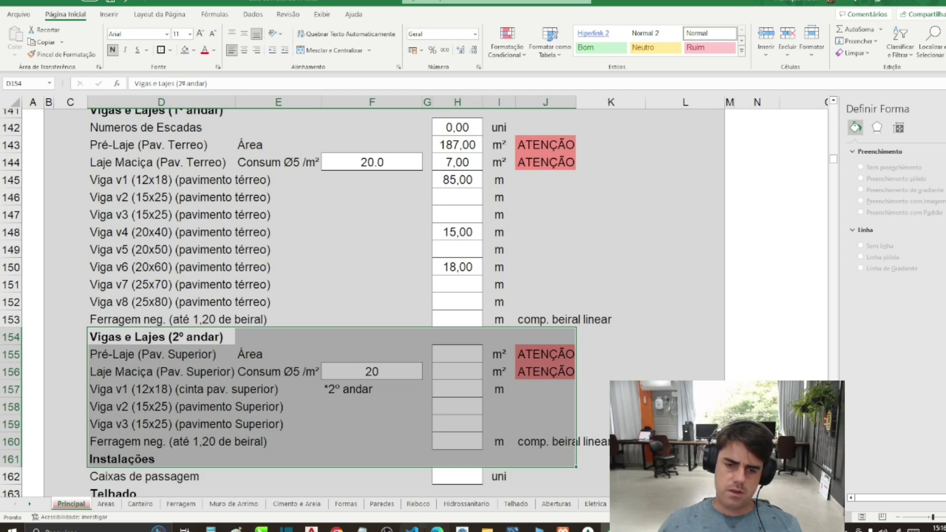
key(alt+Tab)
scroll(450, 383, down, 5)
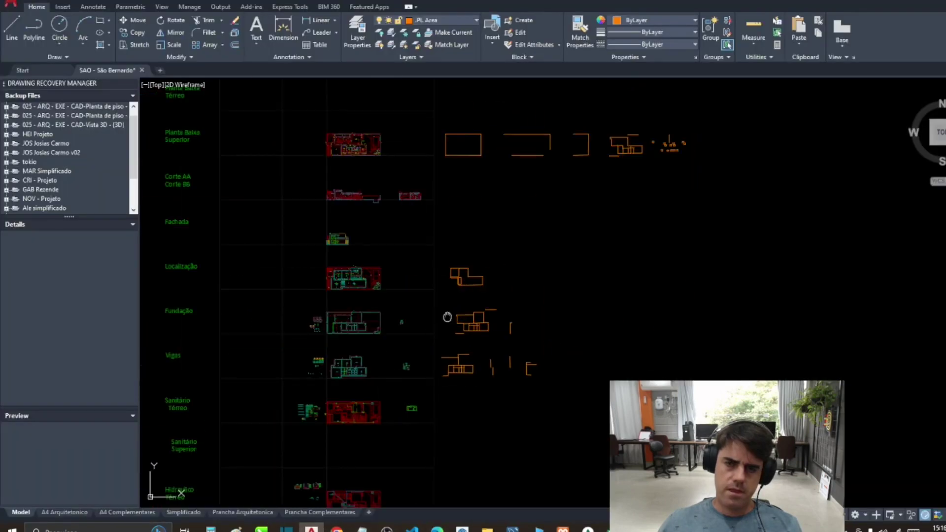
Step: Pan to the roof plan and trace a closed rectangle around the left Telha Metálica room
scroll(387, 413, up, 8)
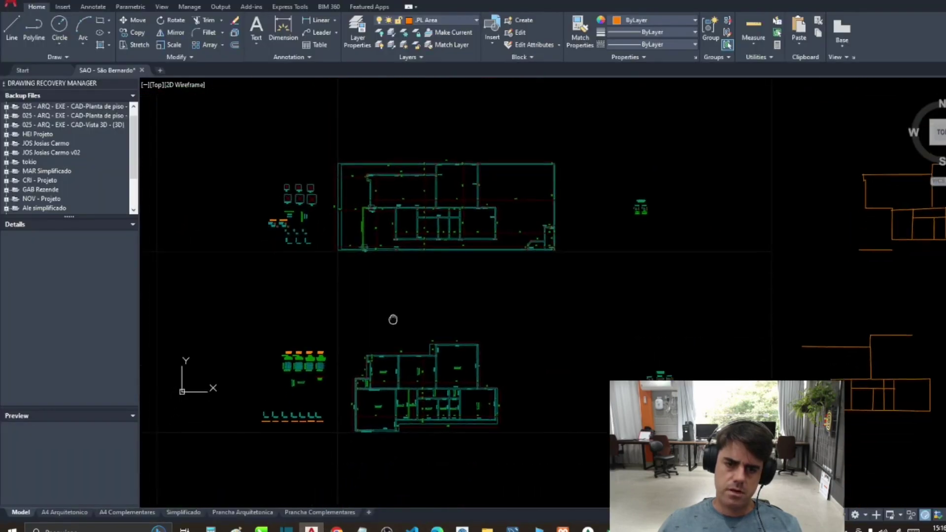
scroll(381, 413, down, 3)
scroll(381, 414, up, 5)
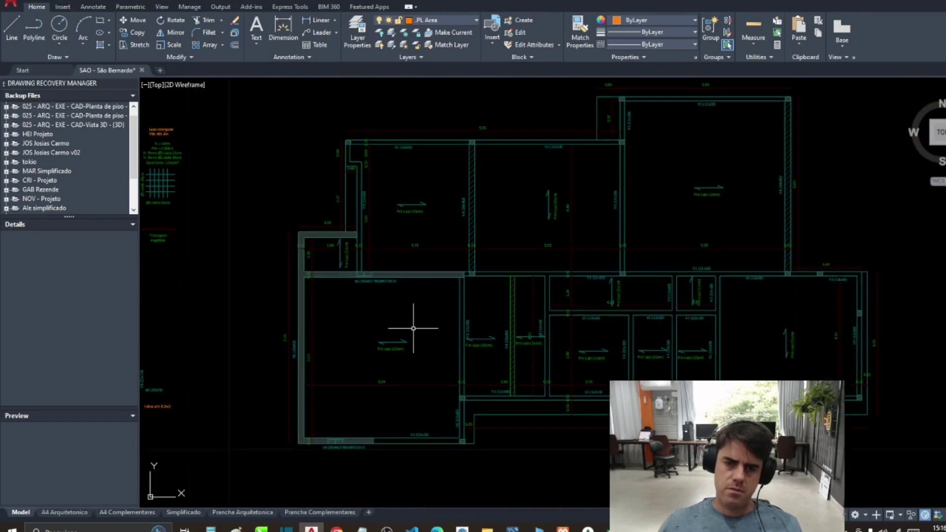
scroll(413, 328, down, 5)
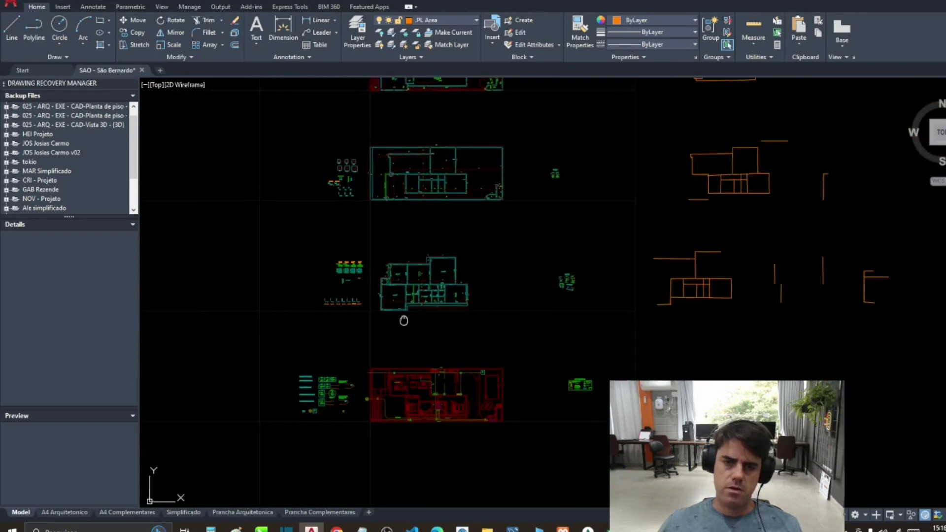
mouse_move(399, 321)
mouse_down()
mouse_move(421, 263)
mouse_move(450, 25)
mouse_move(415, 50)
mouse_move(446, 192)
mouse_move(447, 269)
mouse_up()
scroll(431, 429, down, 4)
scroll(437, 275, up, 3)
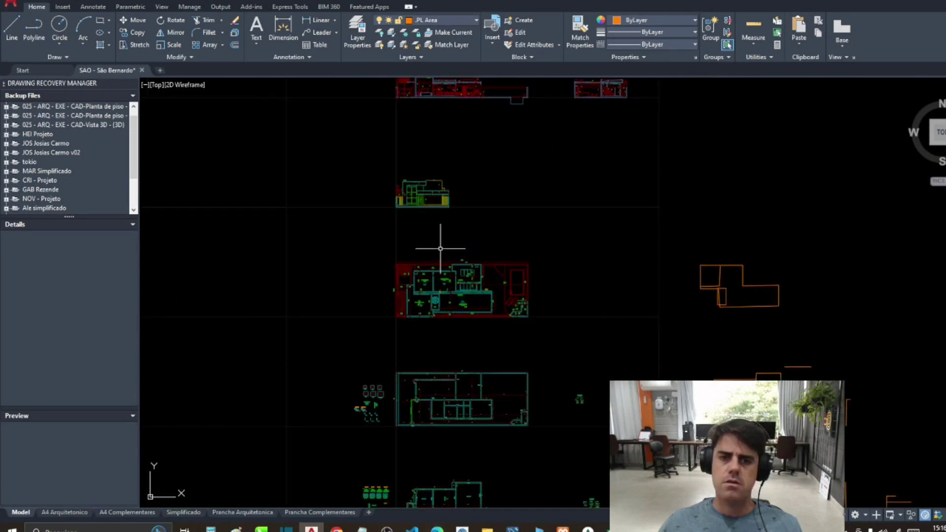
scroll(436, 264, down, 4)
scroll(434, 273, up, 6)
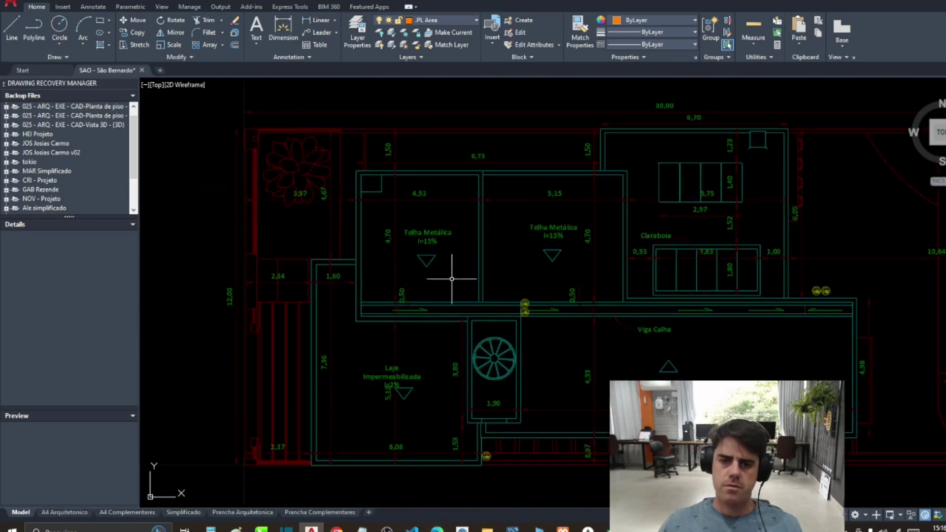
scroll(481, 264, up, 2)
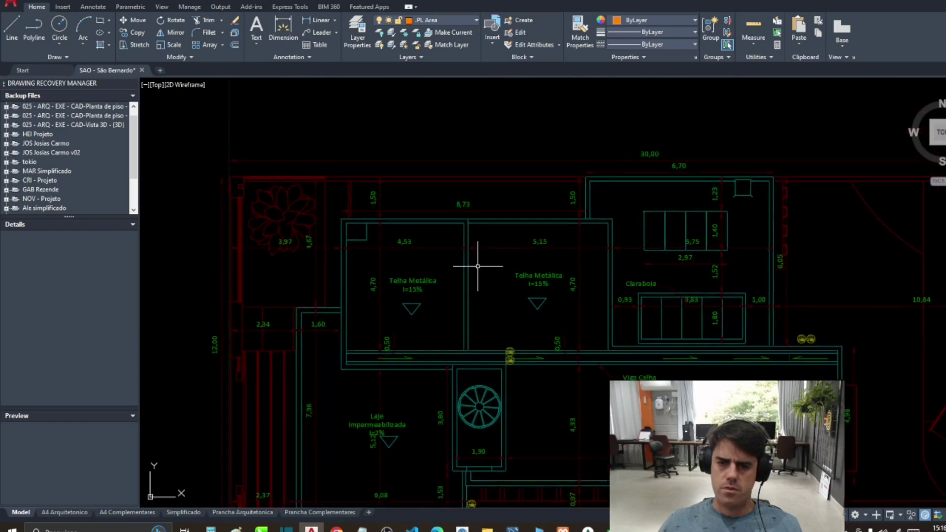
key(Return)
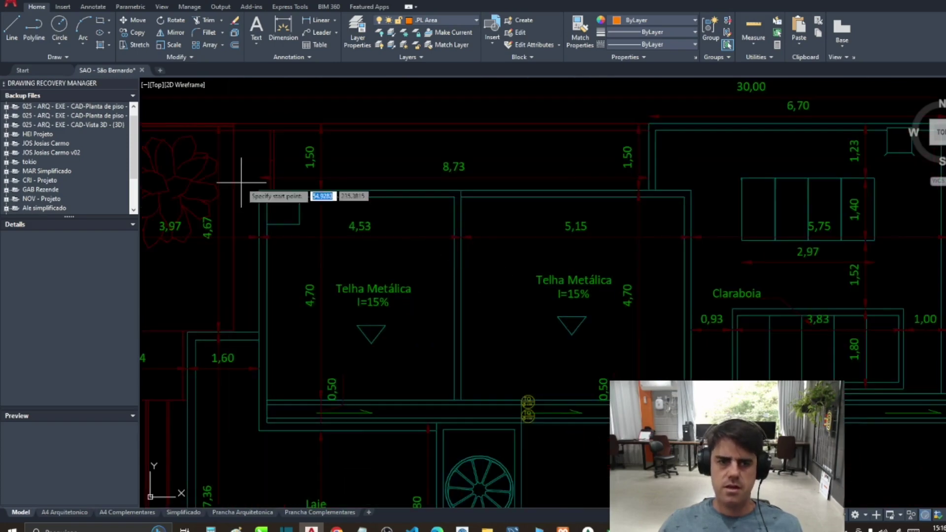
click(247, 187)
click(461, 190)
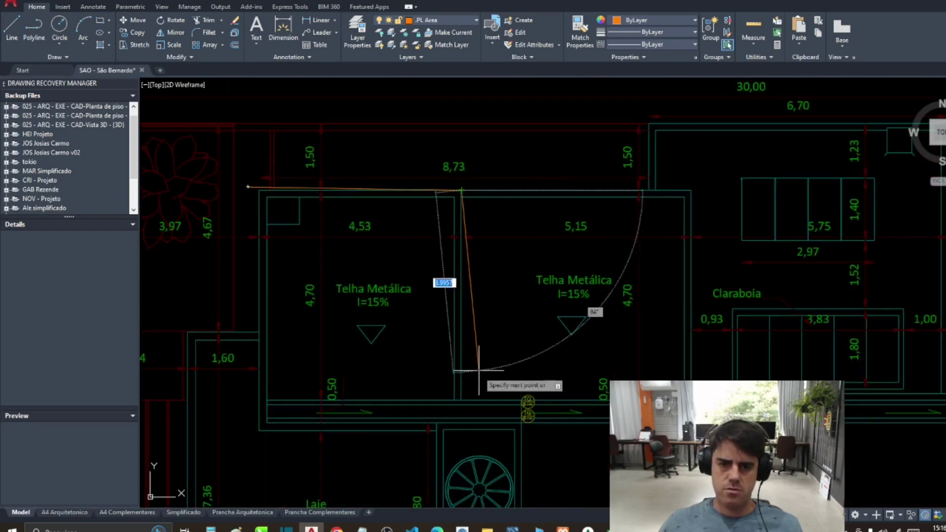
click(461, 434)
click(259, 434)
click(256, 188)
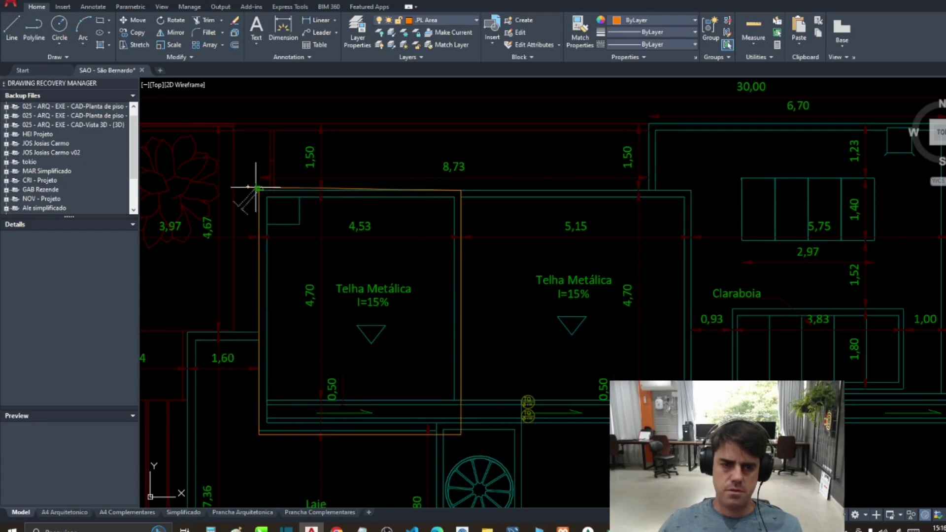
Step: Move the new outline beside the other orange traces
key(Return)
click(259, 260)
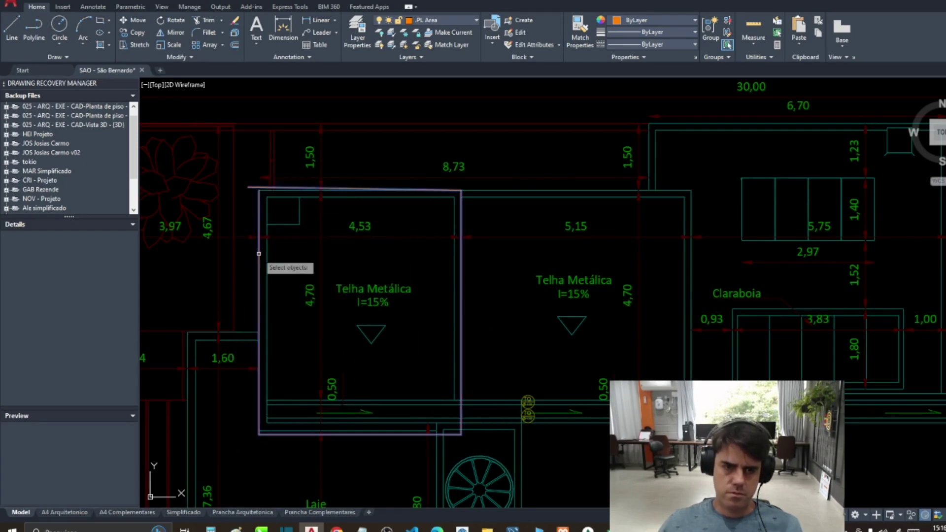
key(Return)
scroll(276, 256, down, 6)
click(289, 264)
scroll(419, 281, up, 4)
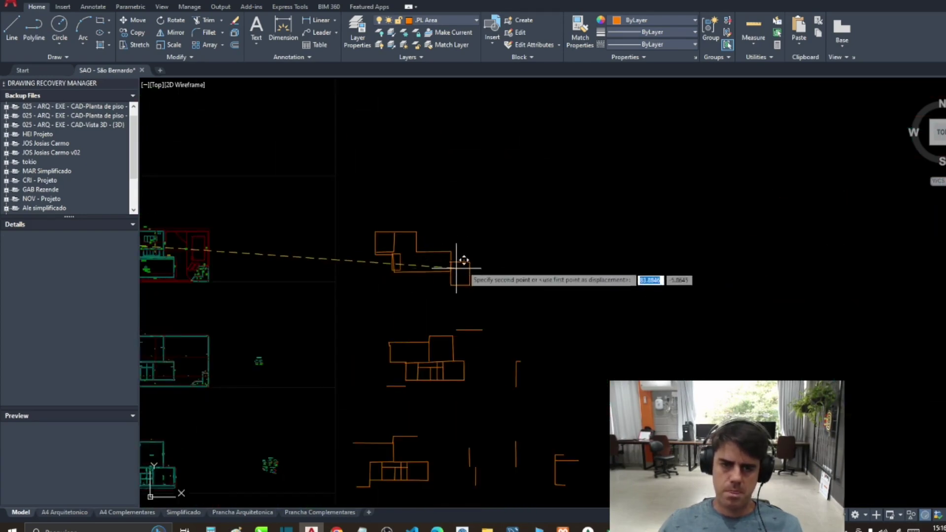
click(493, 250)
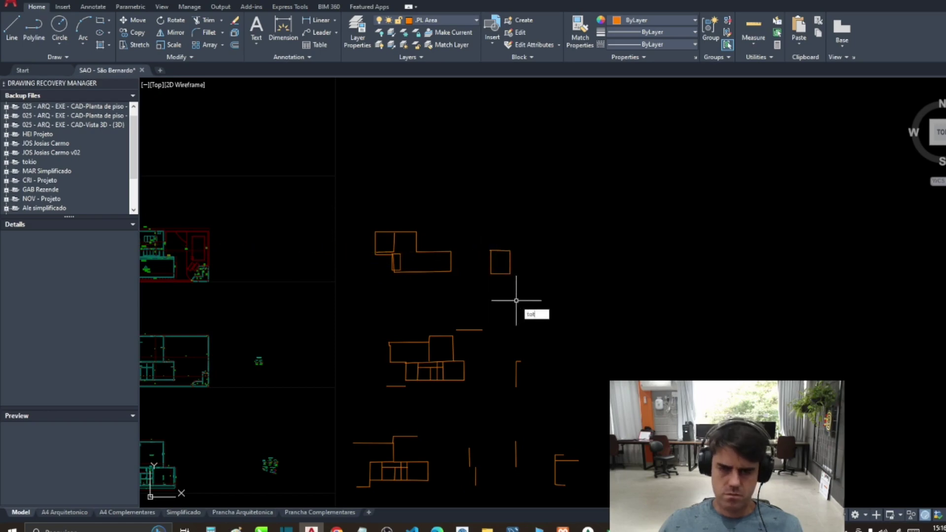
Step: Measure the outline's total length, then select cell H155 in Excel
key(Return)
click(510, 260)
key(Return)
key(Return)
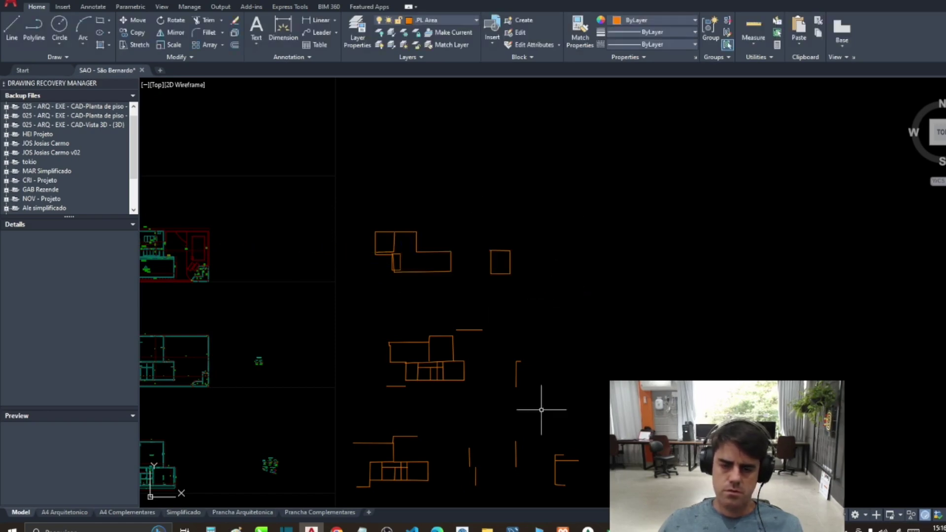
key(alt+Tab)
click(468, 358)
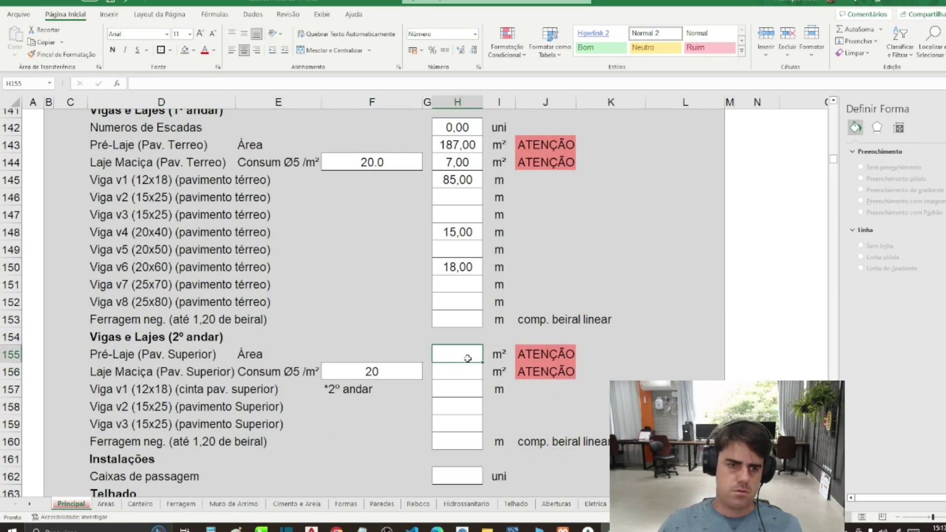
Step: Enter 20 in the Pré-Laje cell and inspect the row 156 slab values
text(20)
key(Return)
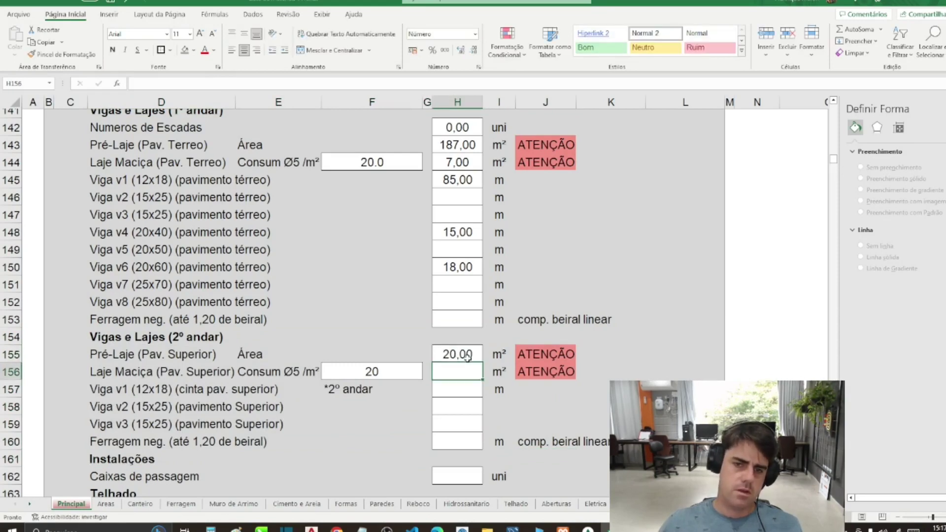
click(394, 372)
drag(100, 372, 488, 375)
click(376, 232)
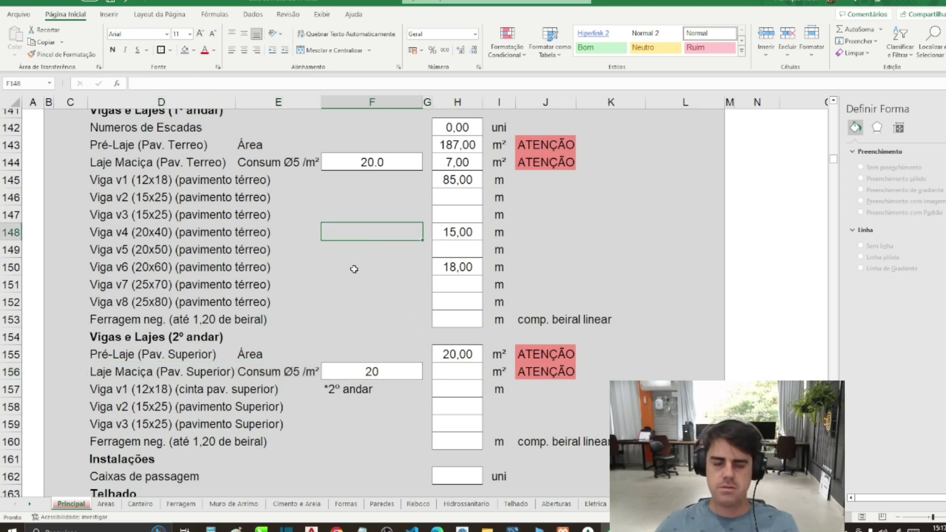
scroll(342, 321, down, 2)
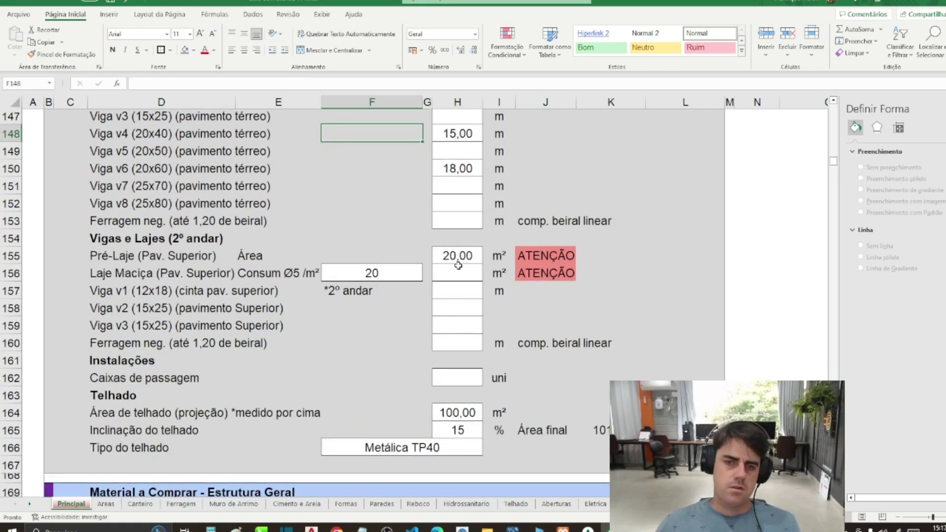
Step: Set upper-floor Viga v1 (12x18) to 20 and Pré-Laje to 0, then return to AutoCAD
click(457, 290)
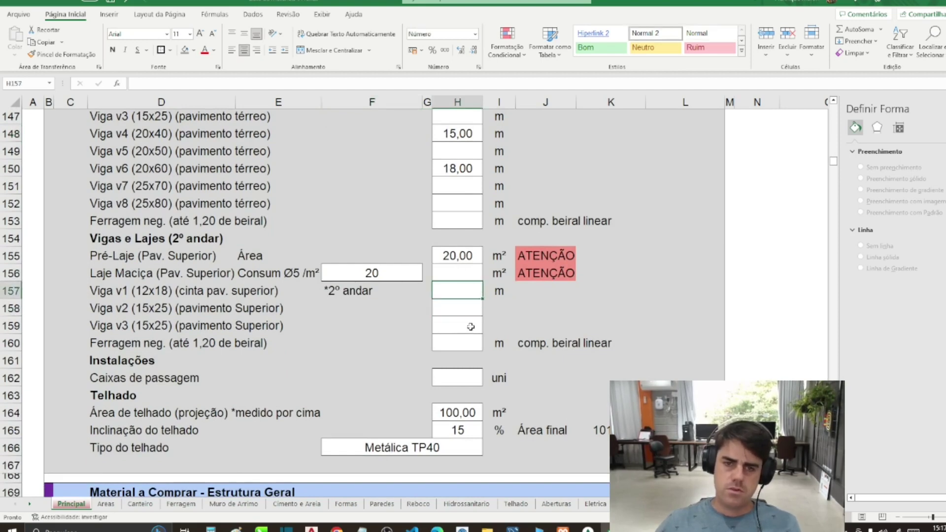
text(20)
key(Up)
text(0)
key(Return)
key(Down)
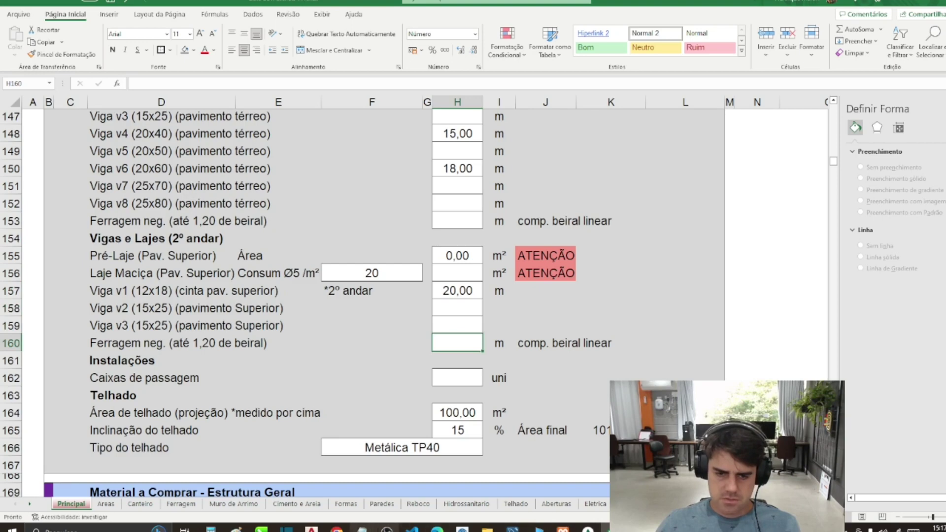
key(alt+Tab)
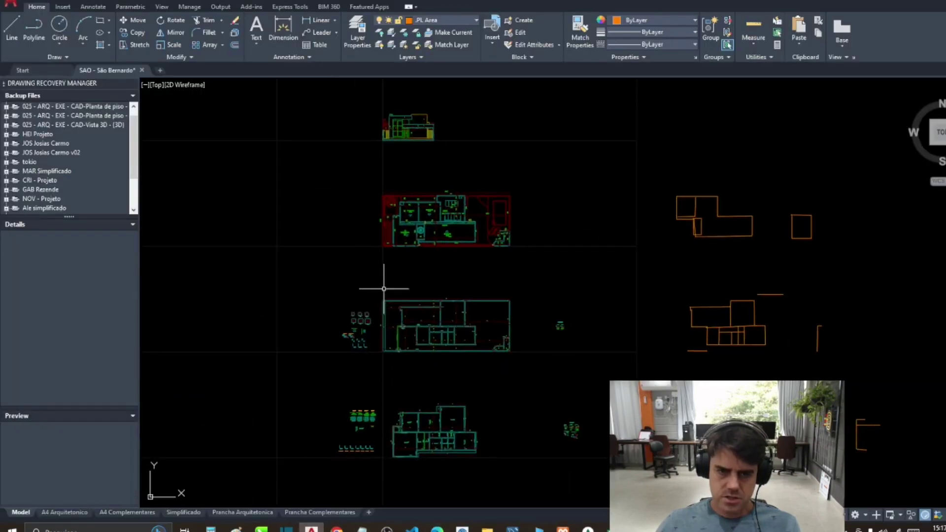
Step: Trace a polyline along the eave edge beside the spiral stair on the upper plan
scroll(408, 361, up, 5)
scroll(414, 345, down, 7)
scroll(415, 320, up, 3)
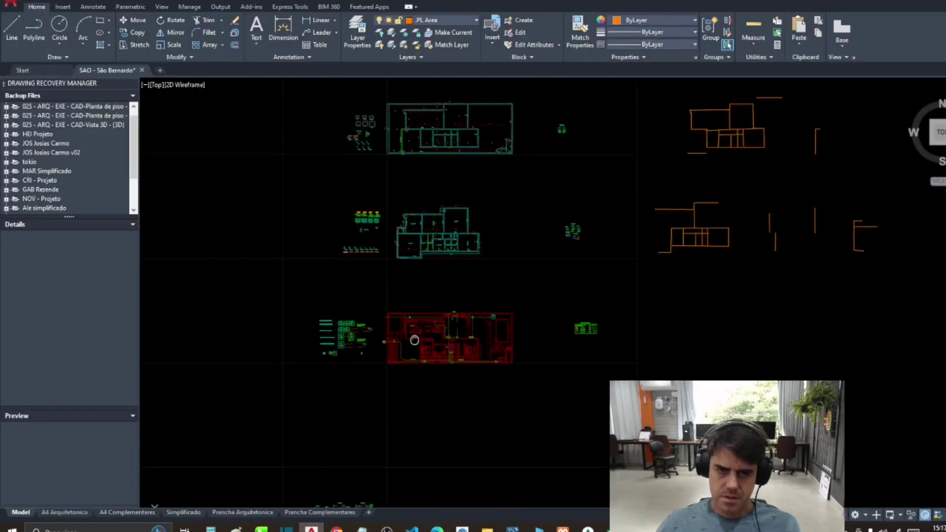
scroll(415, 314, up, 8)
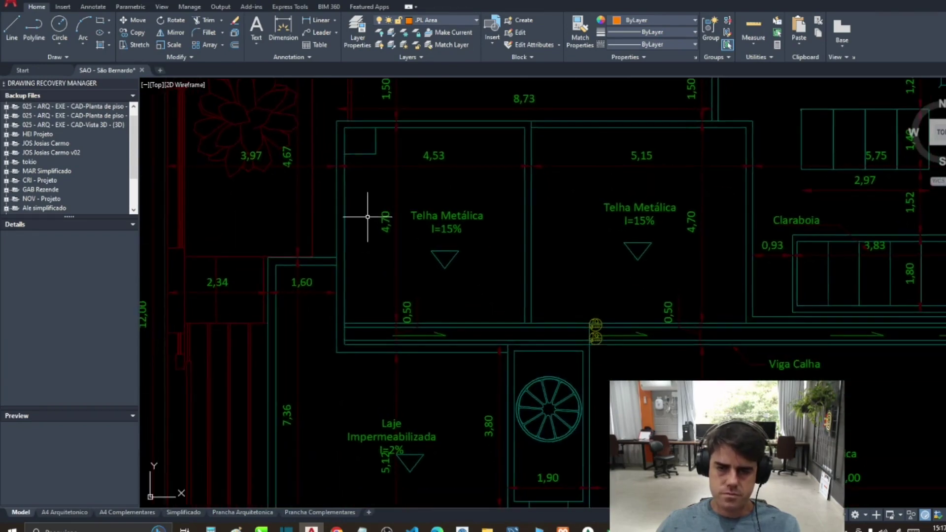
text(l)
key(Return)
scroll(448, 278, up, 2)
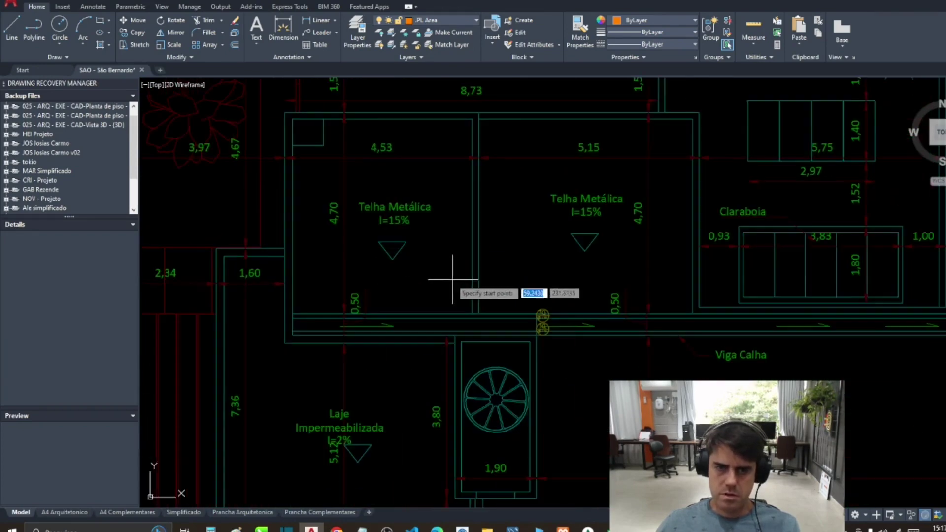
click(285, 101)
click(286, 339)
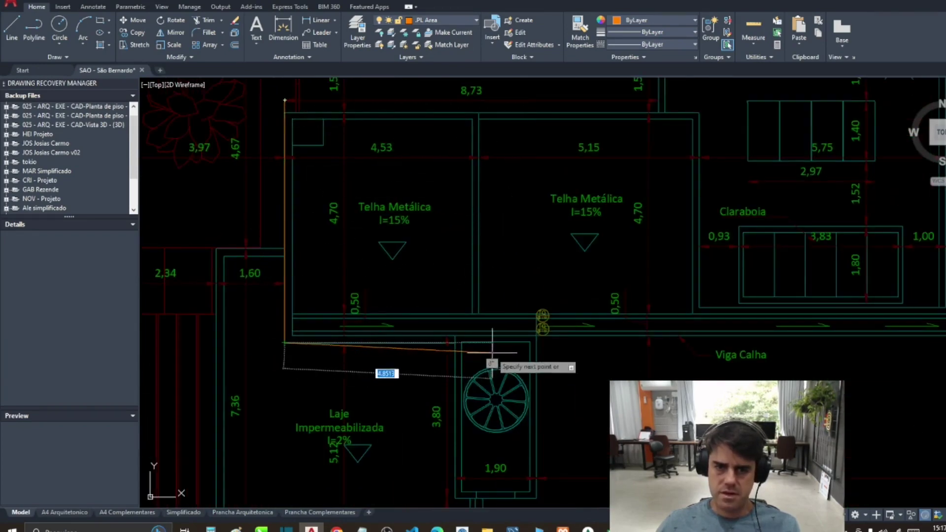
Step: Measure the traced polyline's total length with TOT, reading 10.78, and return to Excel
scroll(423, 352, down, 4)
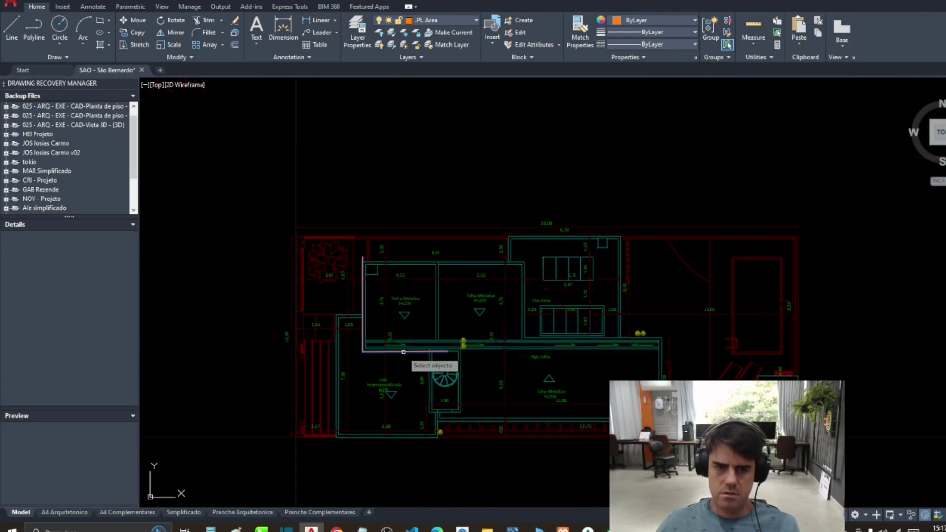
scroll(403, 351, down, 5)
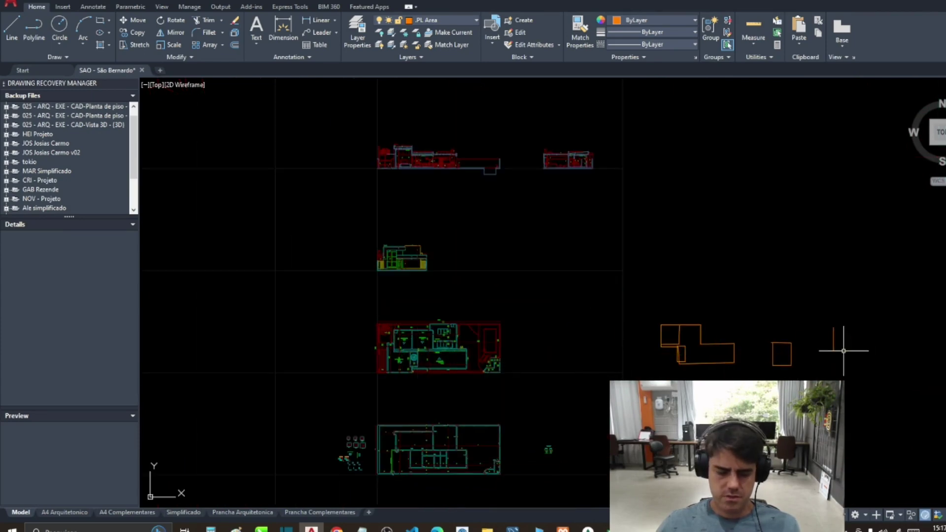
text(tot)
key(Return)
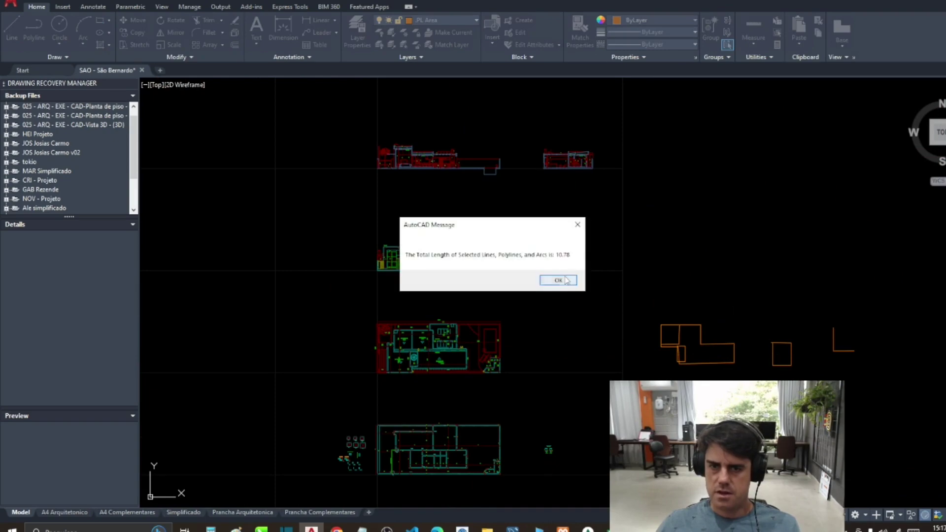
click(564, 277)
key(alt+Tab)
click(546, 377)
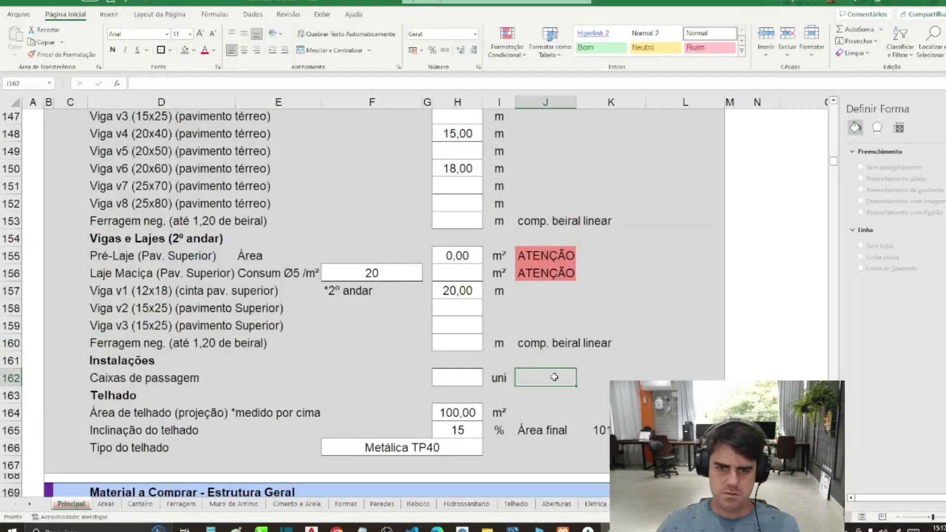
Step: Enter 11 m as the upper-floor Ferragem neg. eave length, then switch to AutoCAD
click(475, 344)
text(11,00)
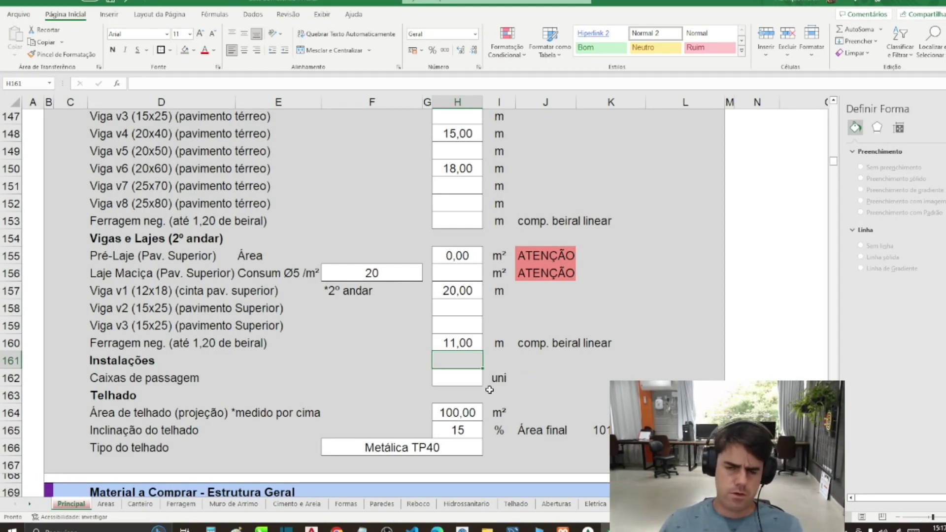
key(Down)
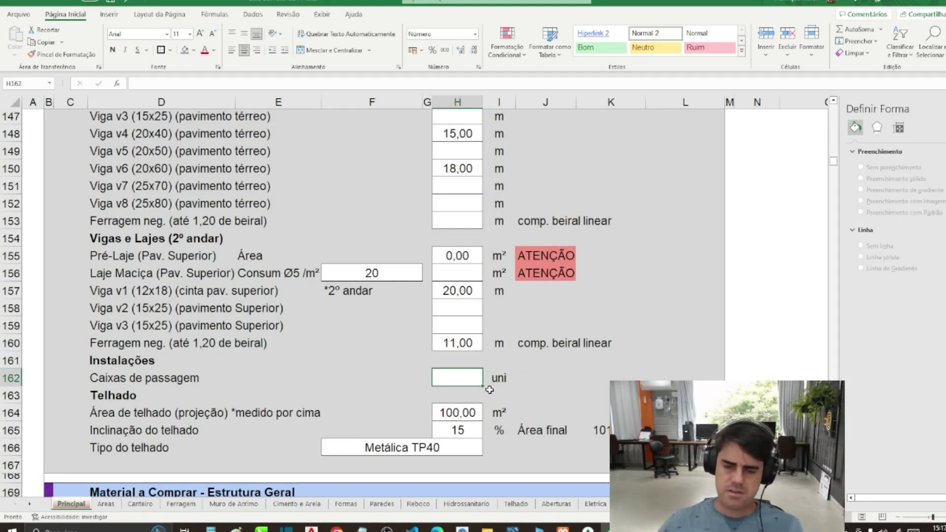
key(alt+Tab)
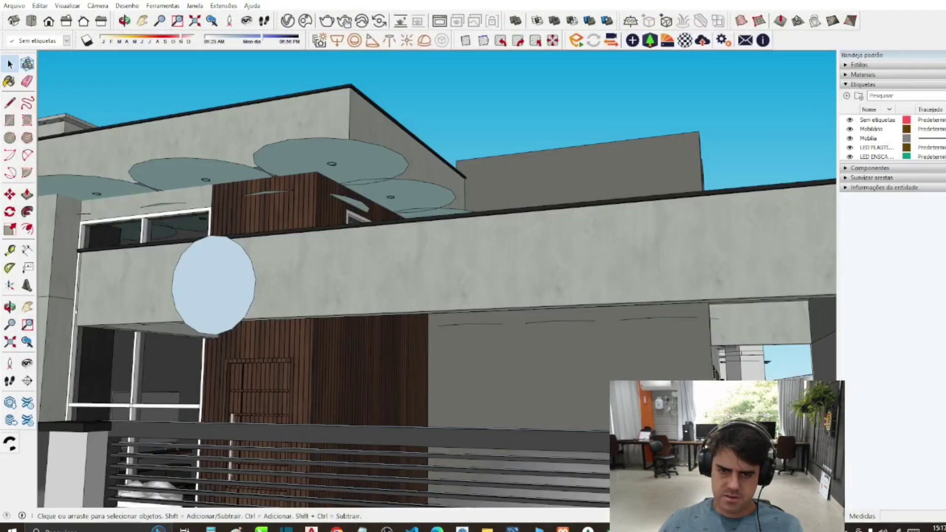
key(alt+Tab)
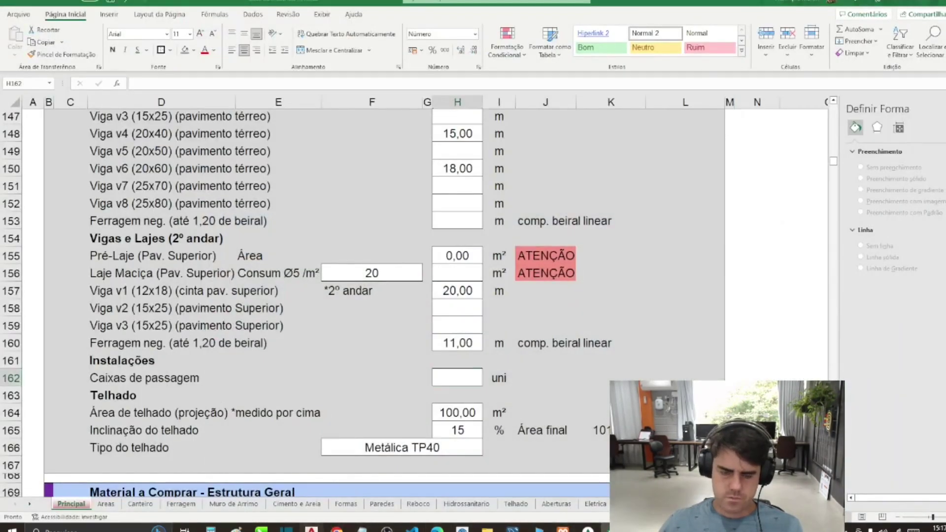
key(alt+Tab)
scroll(437, 261, up, 2)
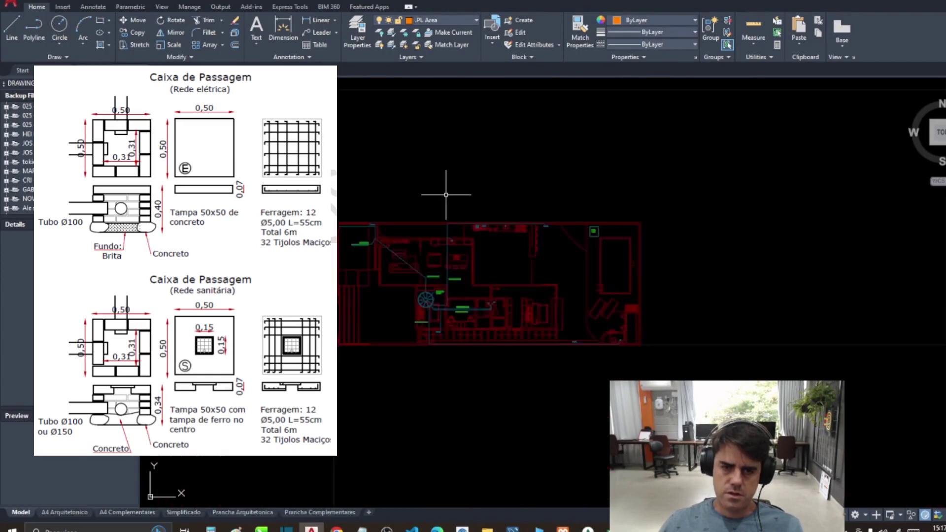
Step: Zoom and pan into the Sanitário Térreo plan to check pipe runs and passage boxes, then return to Excel
scroll(433, 444, up, 2)
scroll(359, 238, up, 3)
scroll(406, 241, up, 2)
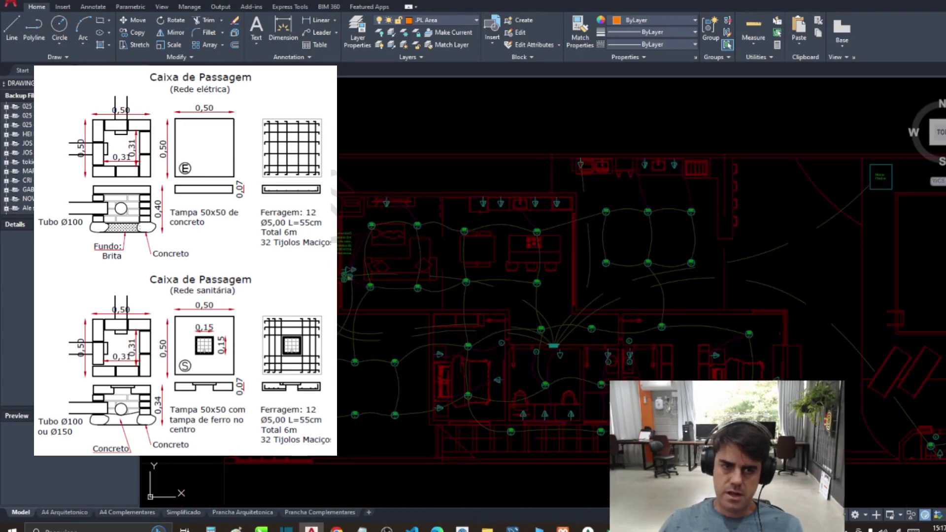
scroll(369, 359, down, 5)
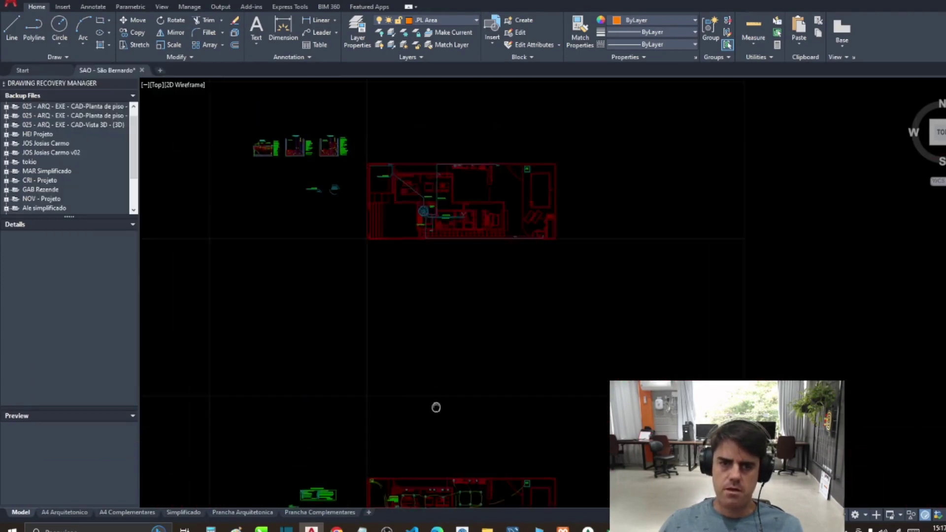
scroll(450, 234, up, 4)
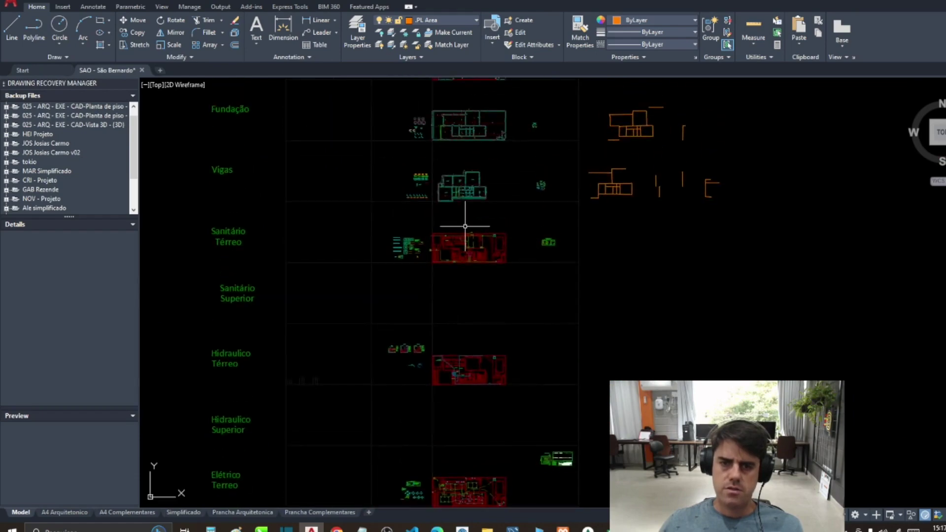
scroll(428, 382, up, 5)
drag(448, 363, 511, 345)
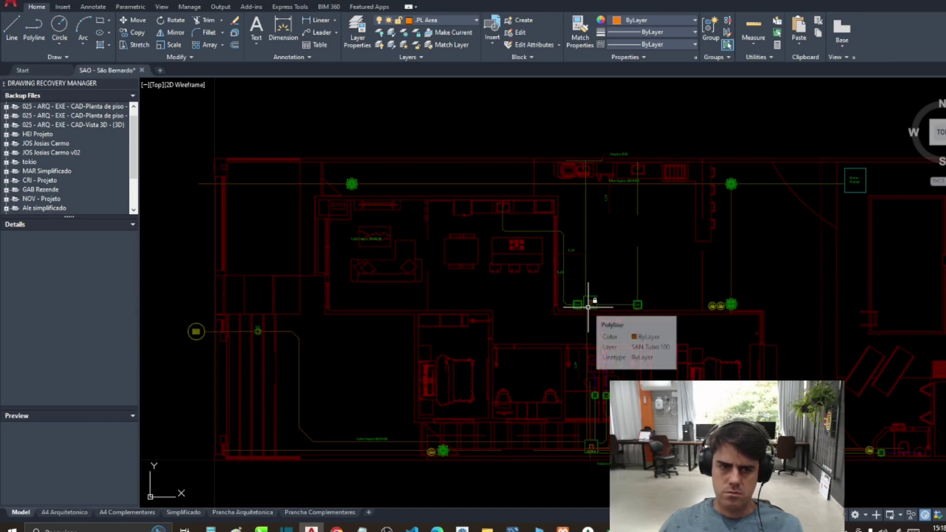
drag(588, 307, 561, 308)
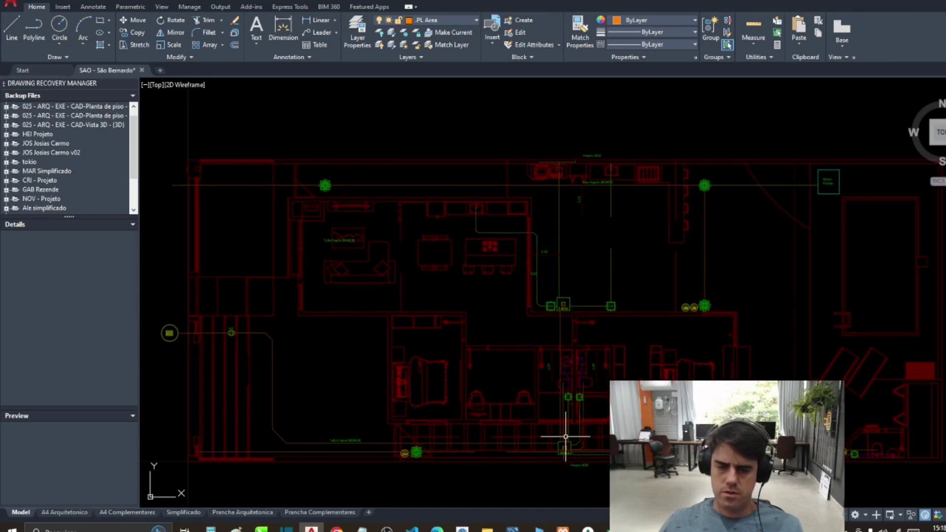
key(alt+Tab)
Step: Enter 3 in the Caixas de passagem cell, move down to the roof area row, and switch to AutoCAD
click(549, 343)
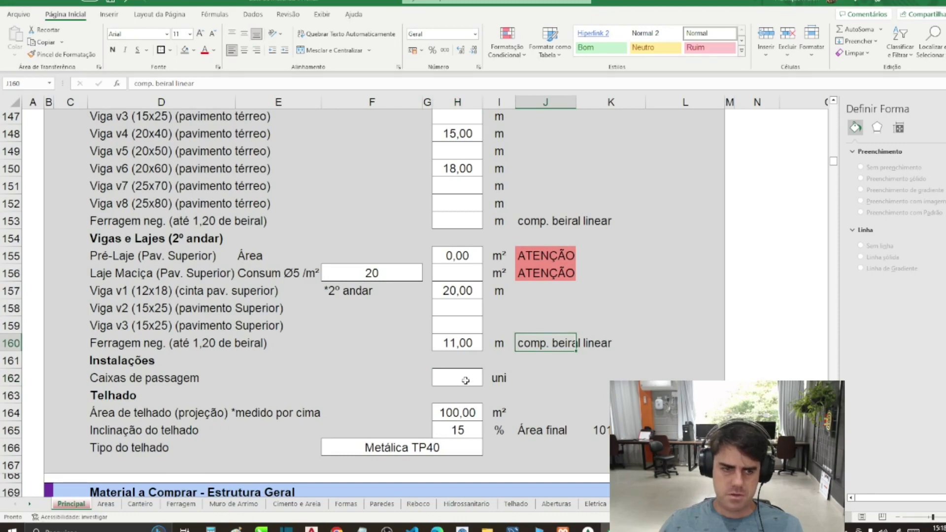
click(466, 380)
text(3)
key(Return)
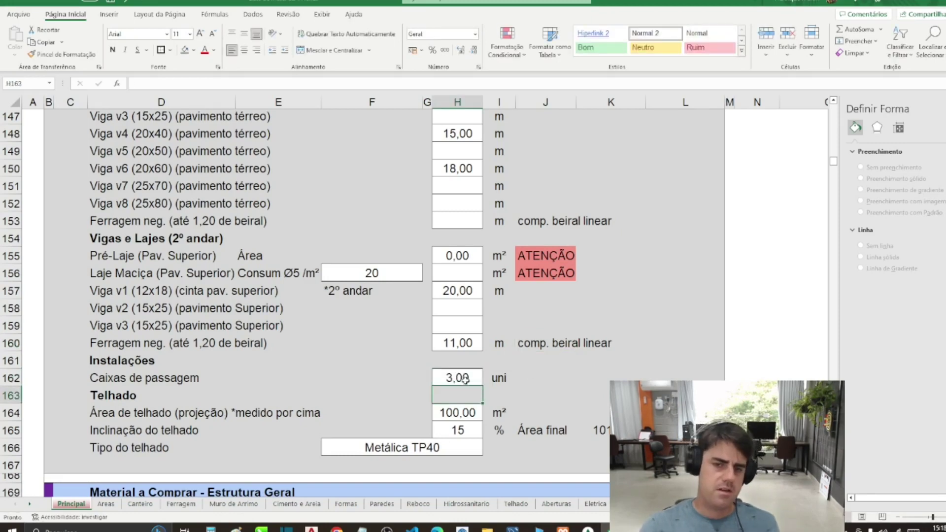
key(Down)
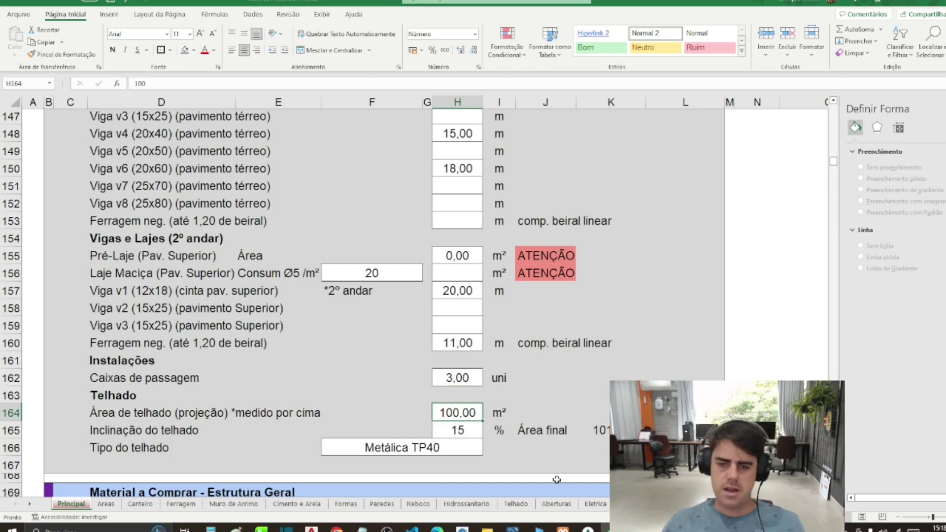
key(alt+Tab)
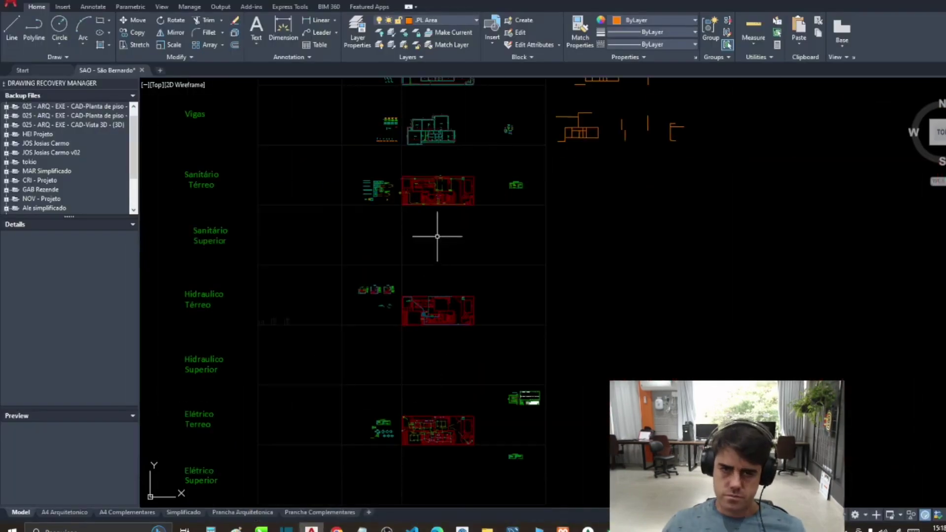
Step: Start the AREA measurement and pick the first four corners of the metal-roof outline
scroll(437, 236, up, 6)
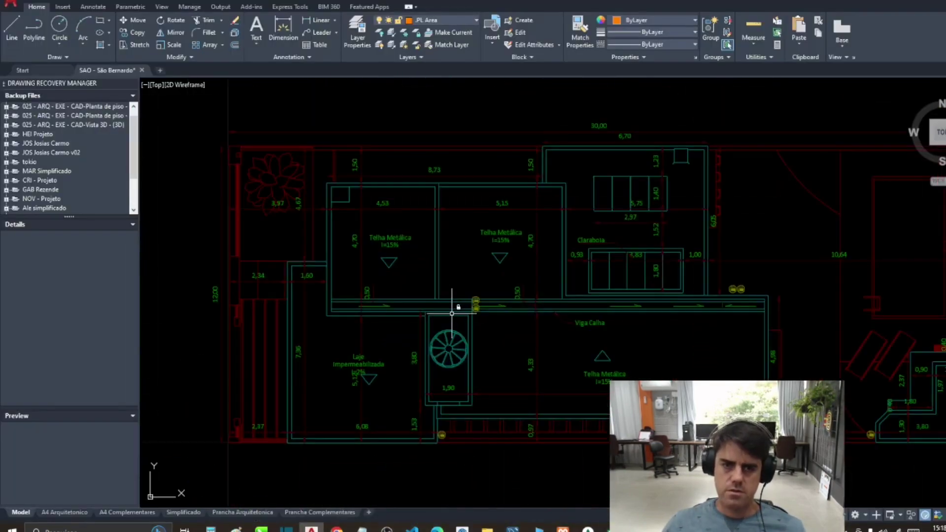
scroll(451, 313, up, 2)
key(Return)
click(263, 308)
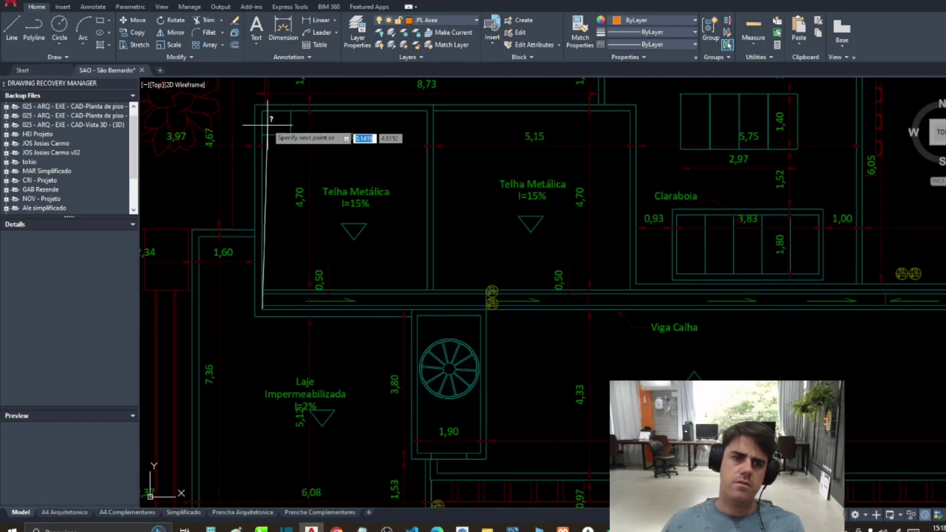
click(262, 110)
click(629, 111)
click(632, 290)
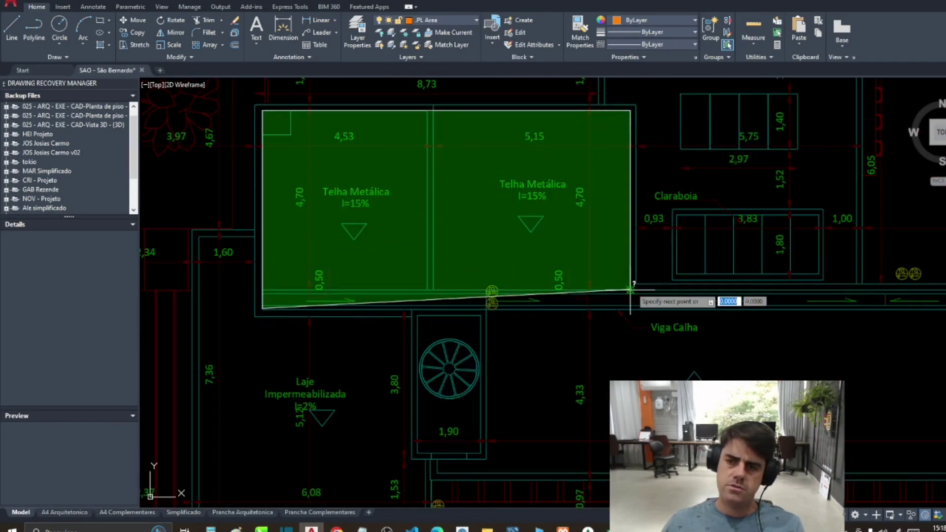
Step: Pick the remaining corners past Viga Calha and around the vent box, closing the outline to get the area
click(813, 246)
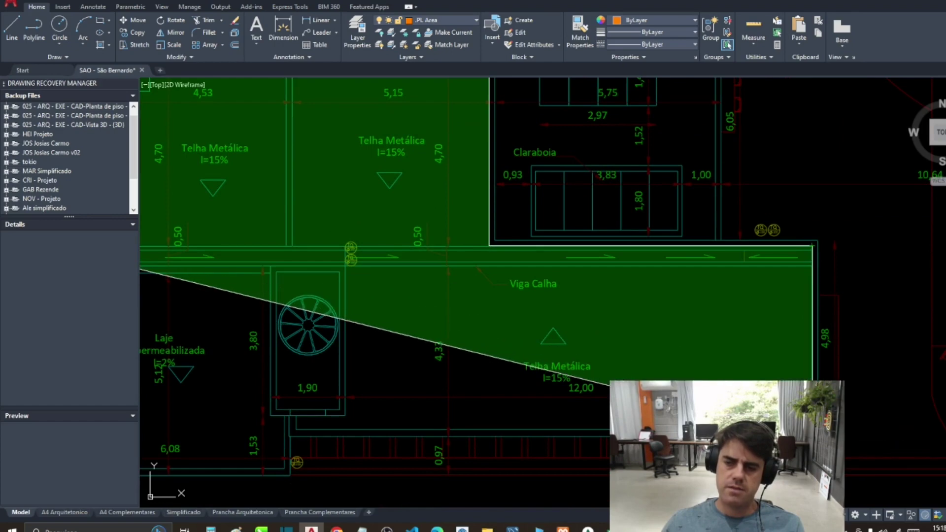
click(812, 436)
click(296, 430)
click(296, 415)
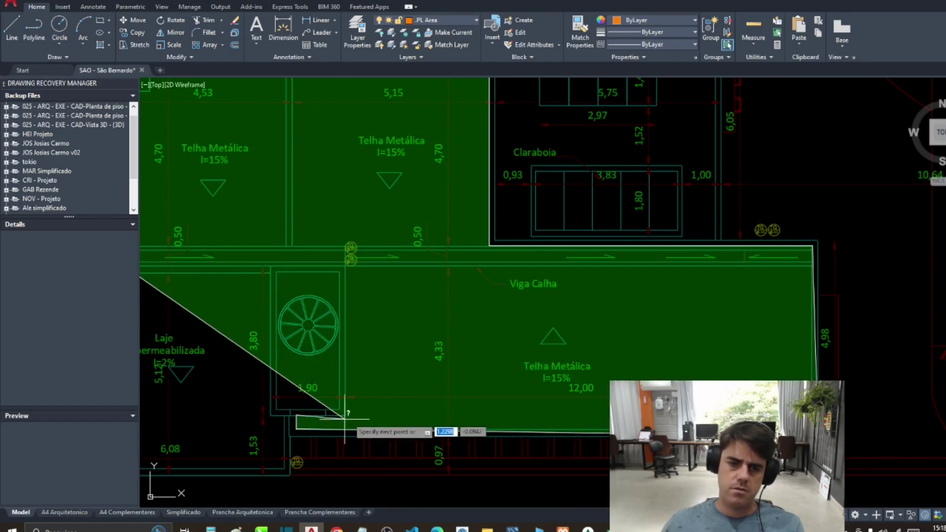
click(345, 416)
scroll(350, 257, down, 3)
scroll(504, 288, up, 2)
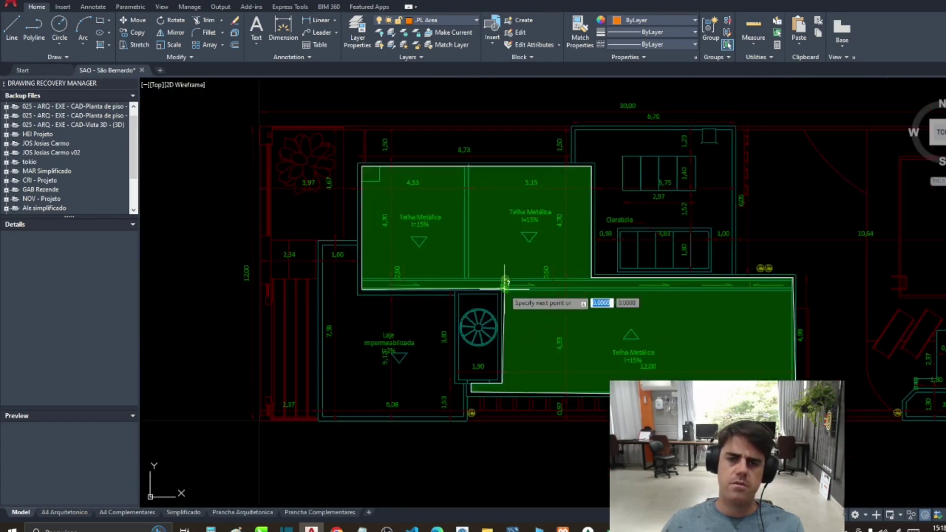
click(504, 288)
key(Return)
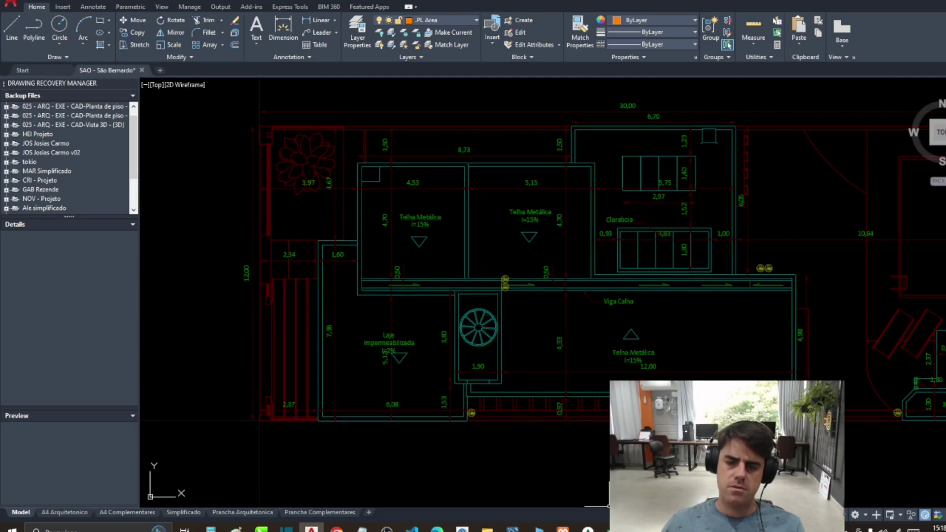
Step: Select the roof group in the SketchUp house model
key(alt+Tab)
scroll(412, 244, down, 5)
click(530, 276)
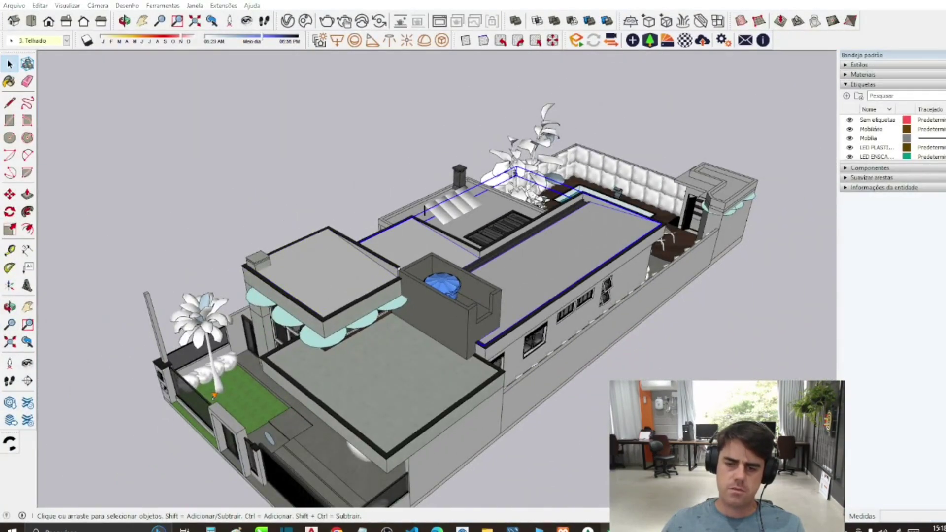
Step: Enter 102 as the roof projection area and inspect the Área final formula in K165
key(alt+Tab)
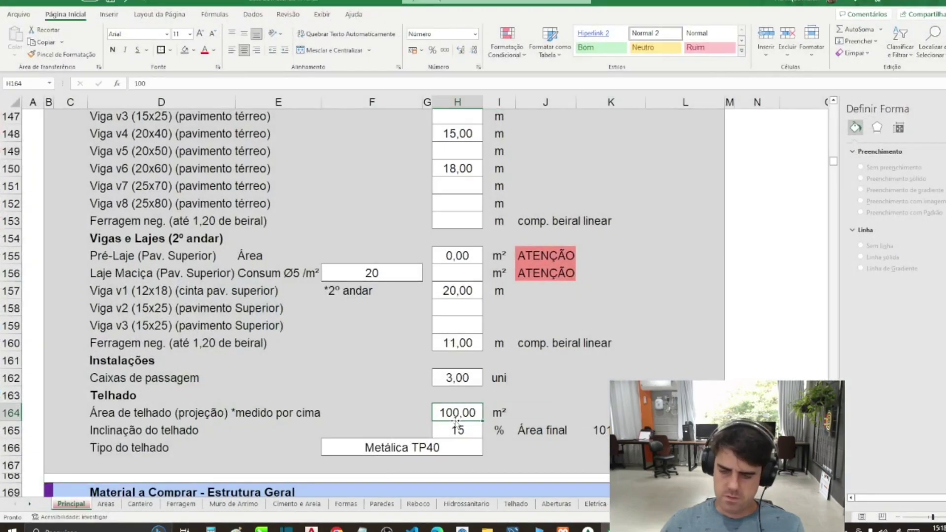
text(102)
key(Return)
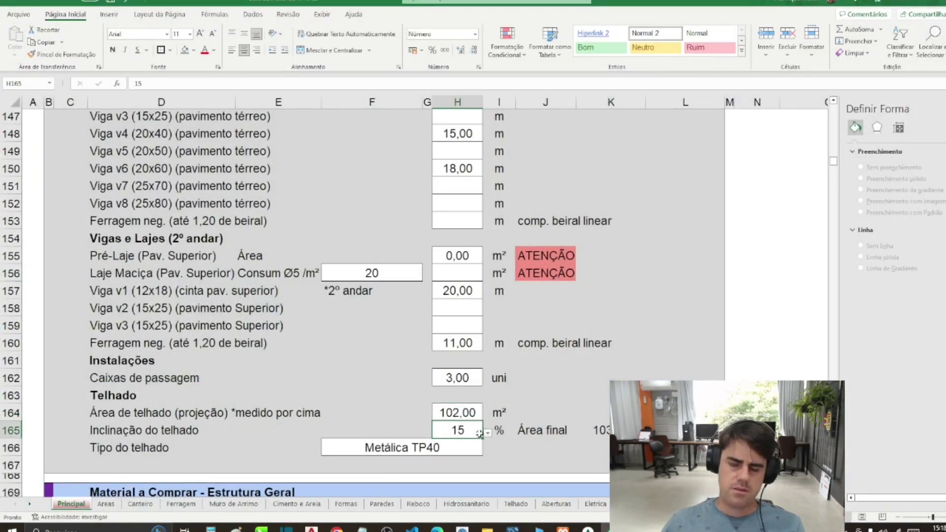
click(486, 433)
click(486, 433)
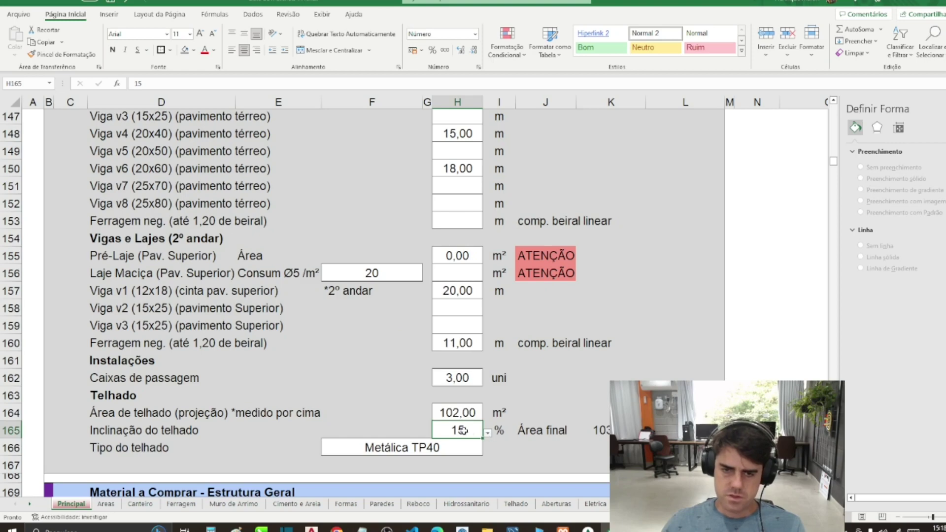
scroll(456, 440, down, 3)
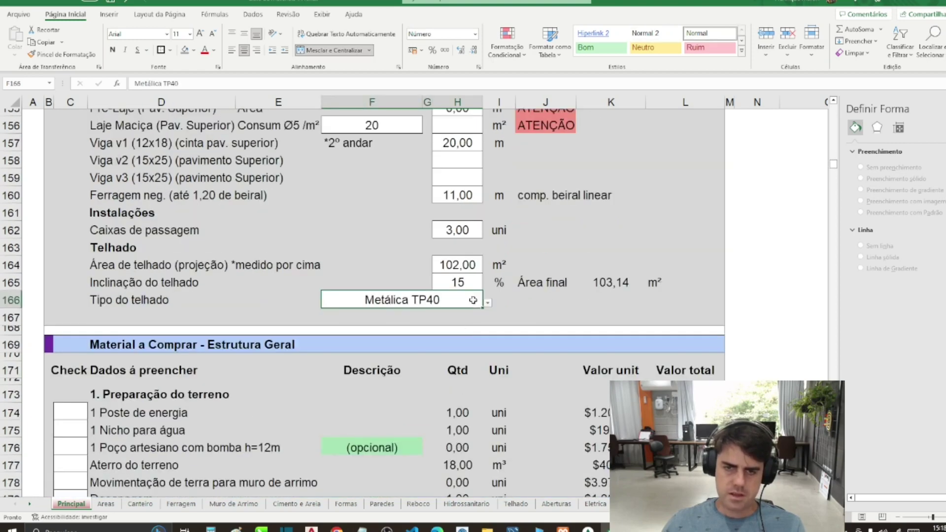
click(605, 282)
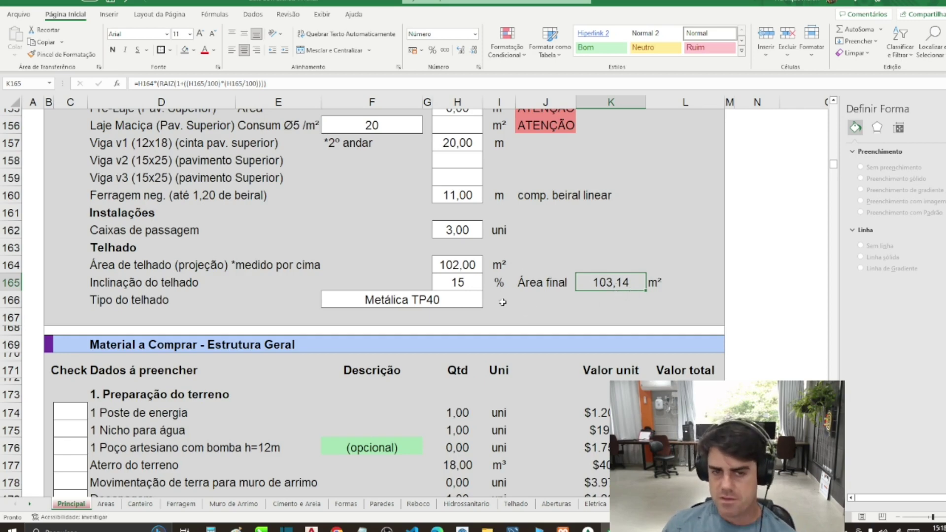
Step: Try a roof slope of 50 in H165, then set it back to 15
click(472, 287)
click(487, 285)
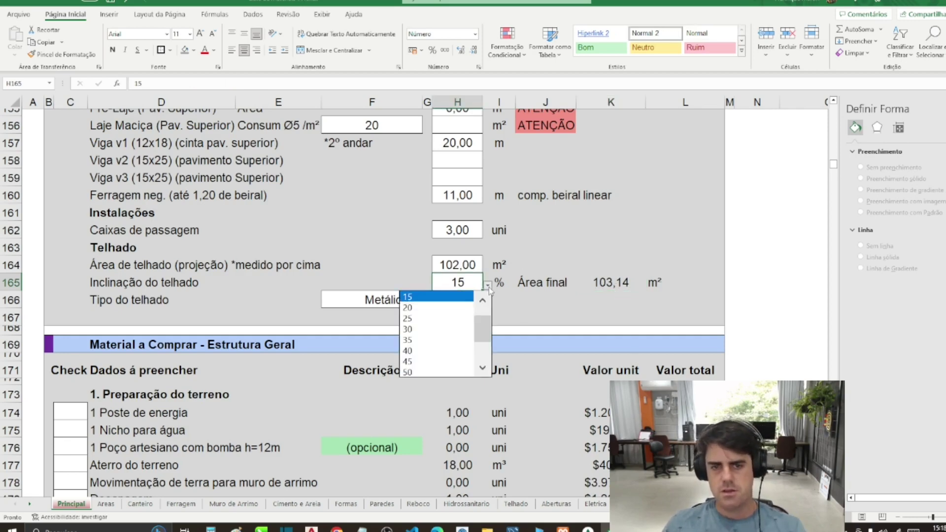
click(488, 285)
click(487, 285)
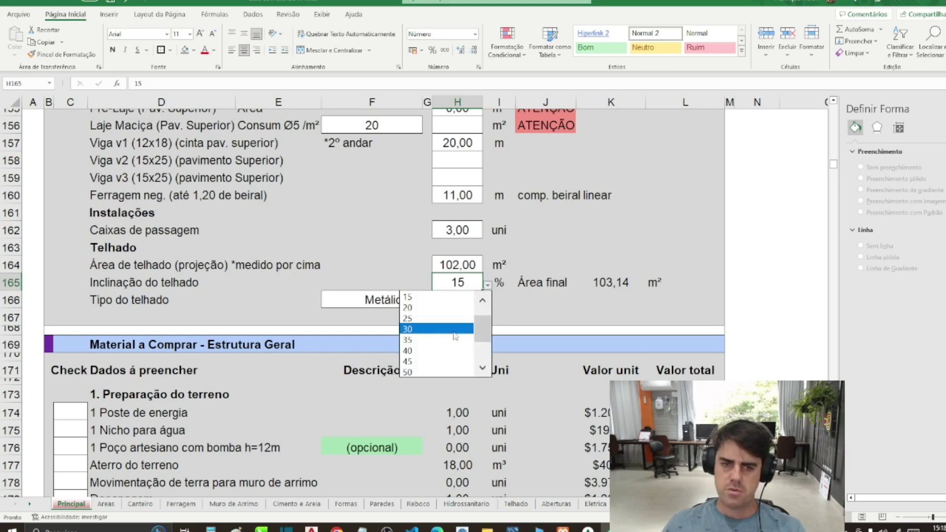
click(438, 373)
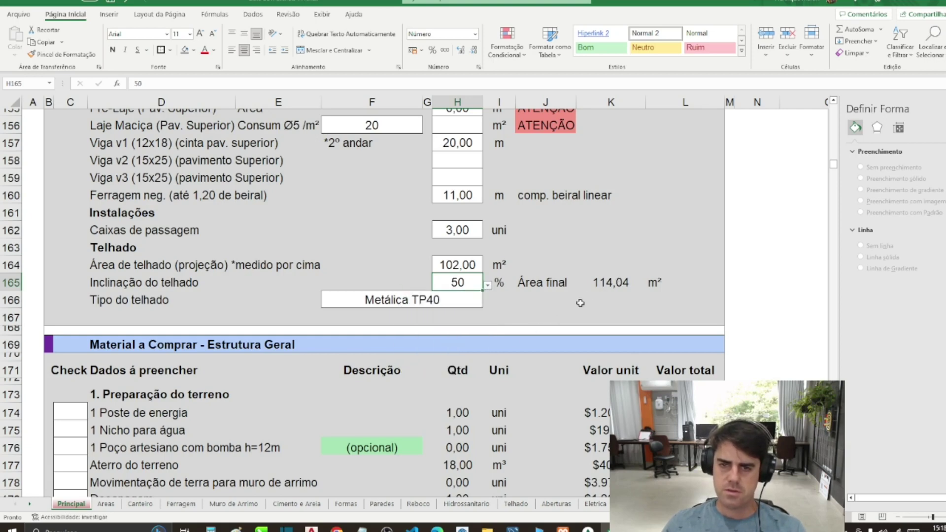
click(487, 285)
scroll(443, 335, up, 3)
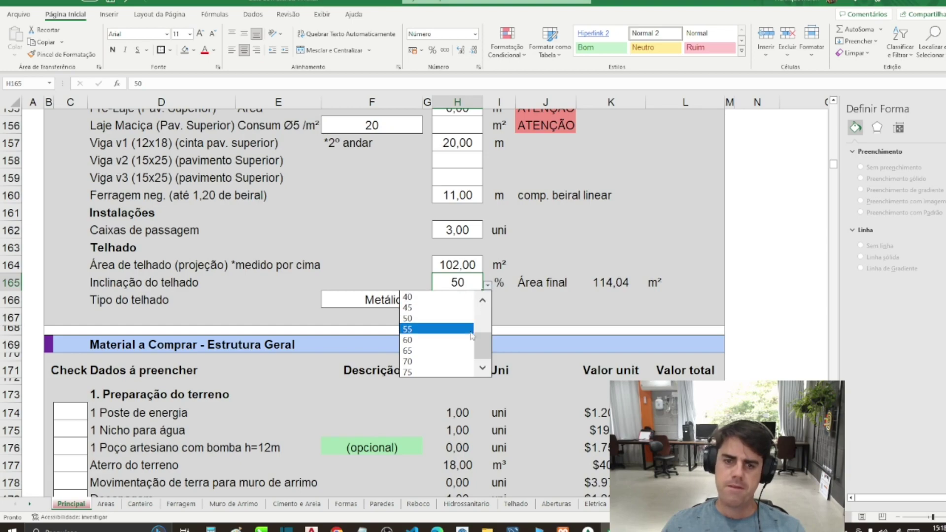
click(446, 318)
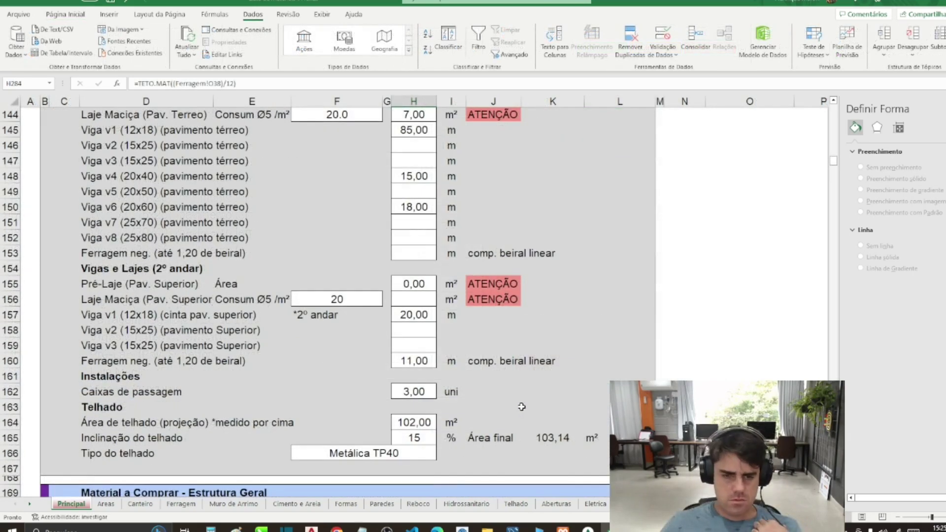
Step: Check the roof area in H164, then enter 21 P1 and 4 P2 ground-floor pillars
click(436, 422)
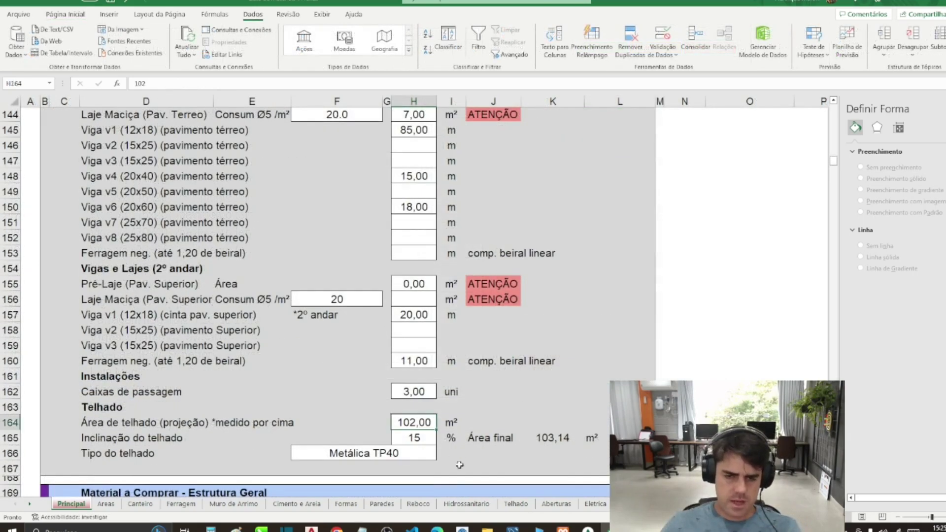
scroll(427, 445, down, 2)
scroll(431, 391, down, 3)
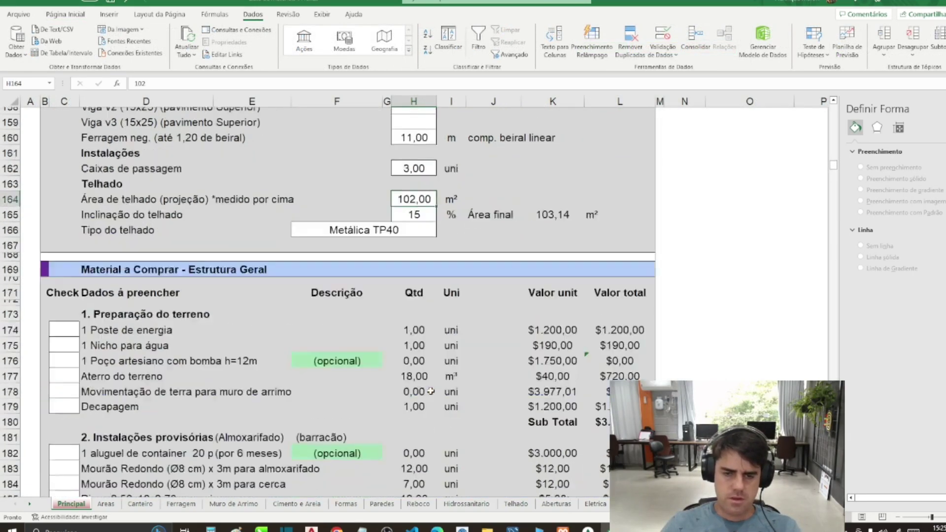
scroll(429, 386, up, 8)
scroll(394, 325, up, 7)
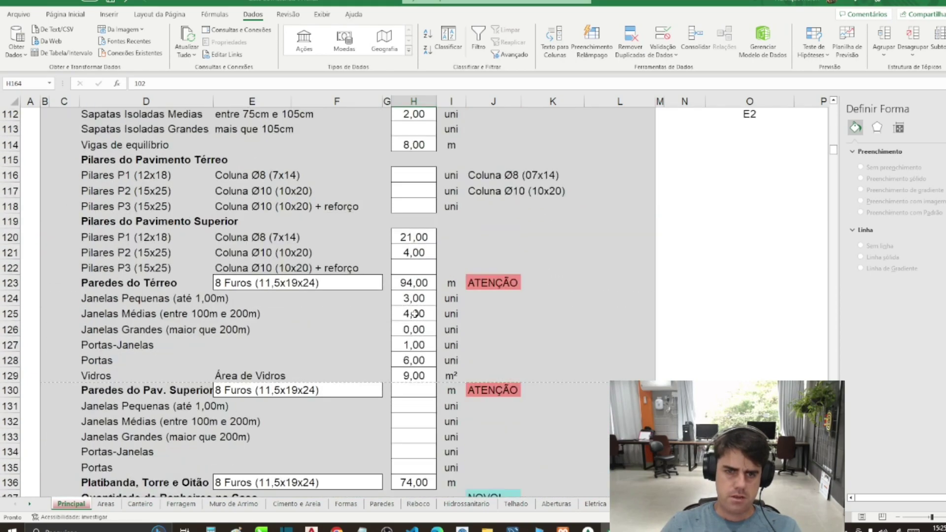
click(413, 253)
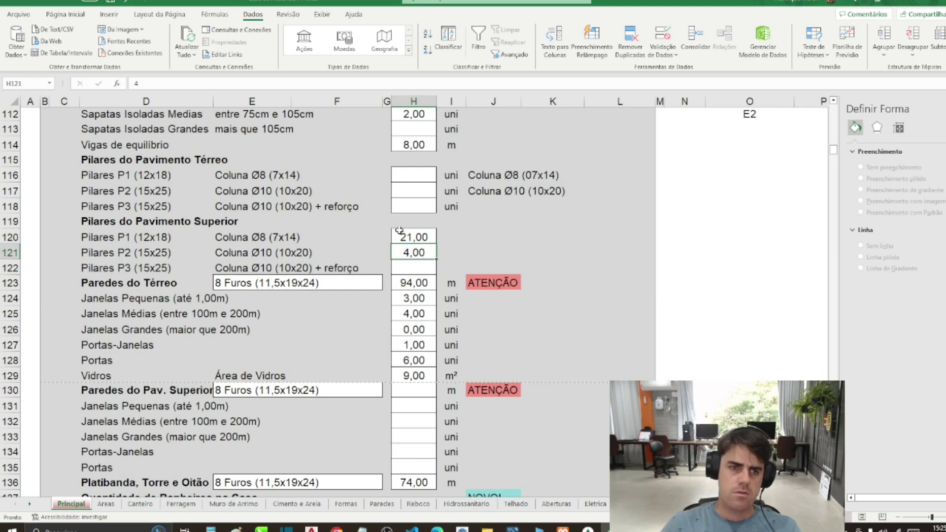
scroll(414, 253, up, 1)
click(414, 220)
text(21)
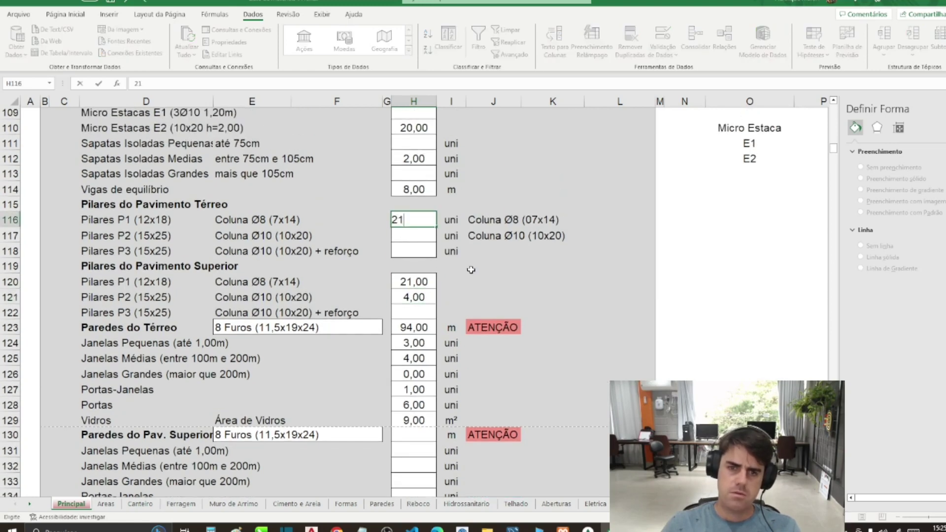
key(Return)
text(4)
key(Return)
key(Return)
key(Return)
Step: Zero the upper-floor P1, P2 and P3 pillar quantities, then select H120:H122 and clear them
text(0)
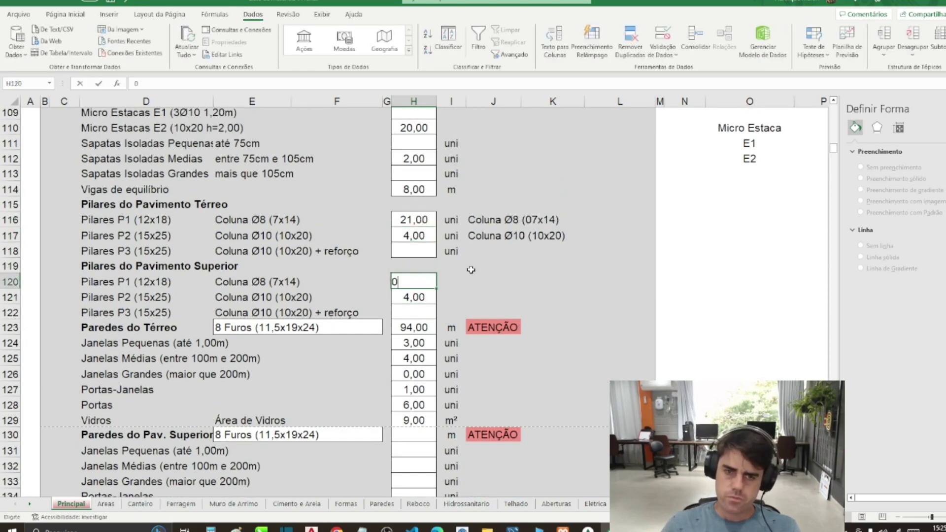
key(Return)
text(0)
key(Return)
text(0)
key(Return)
key(Return)
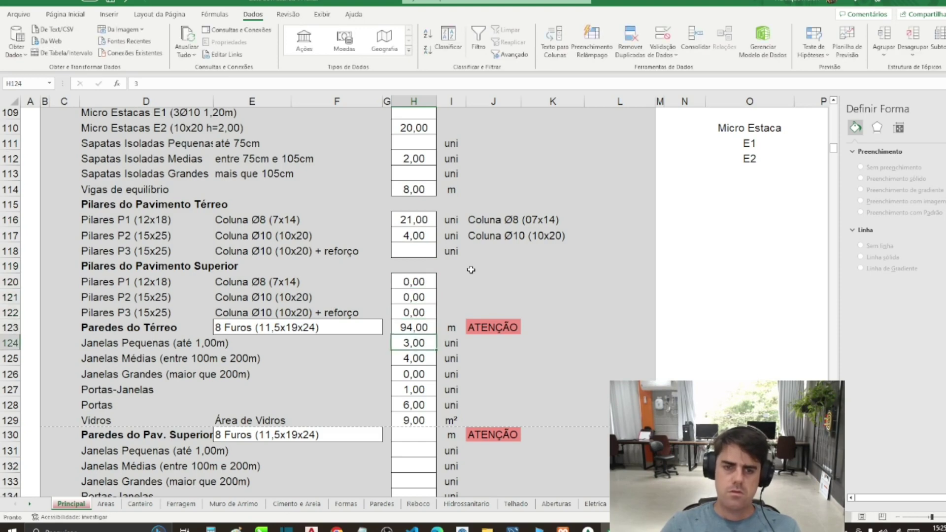
key(Return)
key(Return)
scroll(471, 270, down, 3)
key(Return)
key(Return)
key(Return)
key(Return)
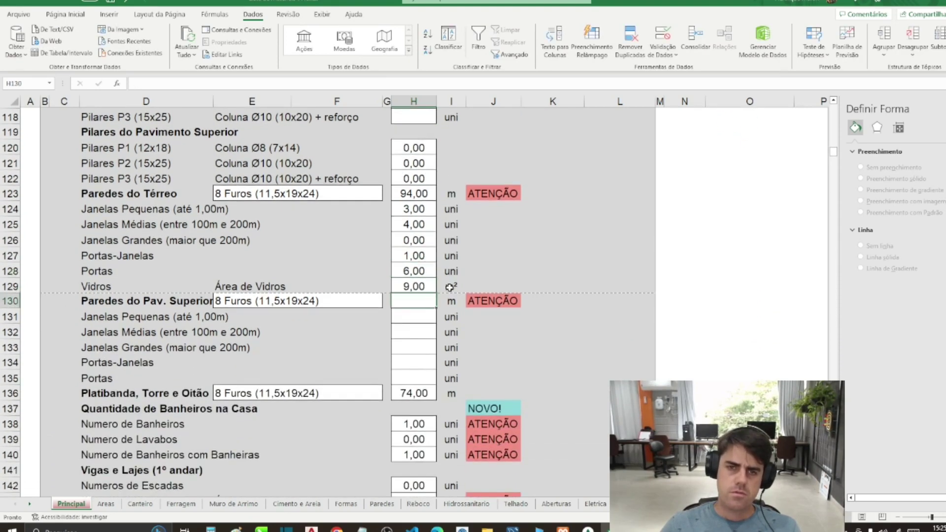
scroll(449, 287, up, 2)
drag(400, 242, 411, 262)
click(507, 267)
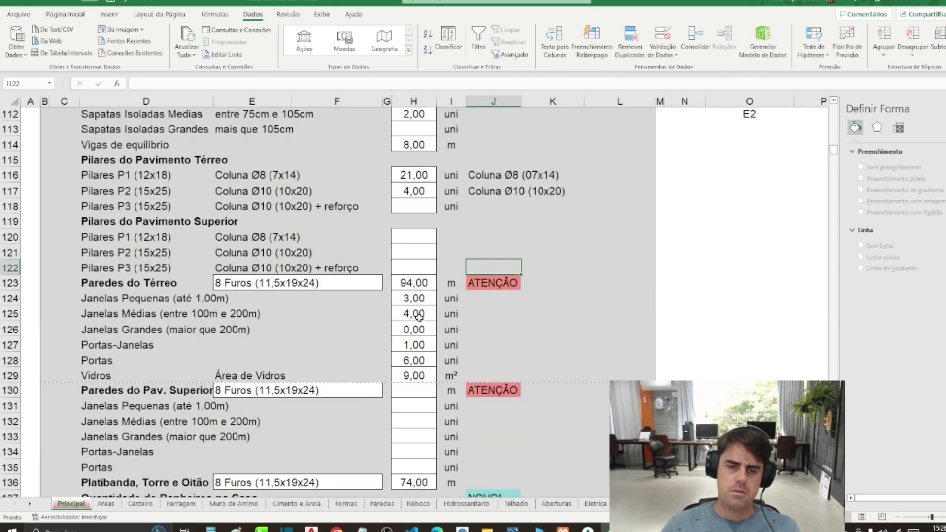
scroll(335, 333, down, 15)
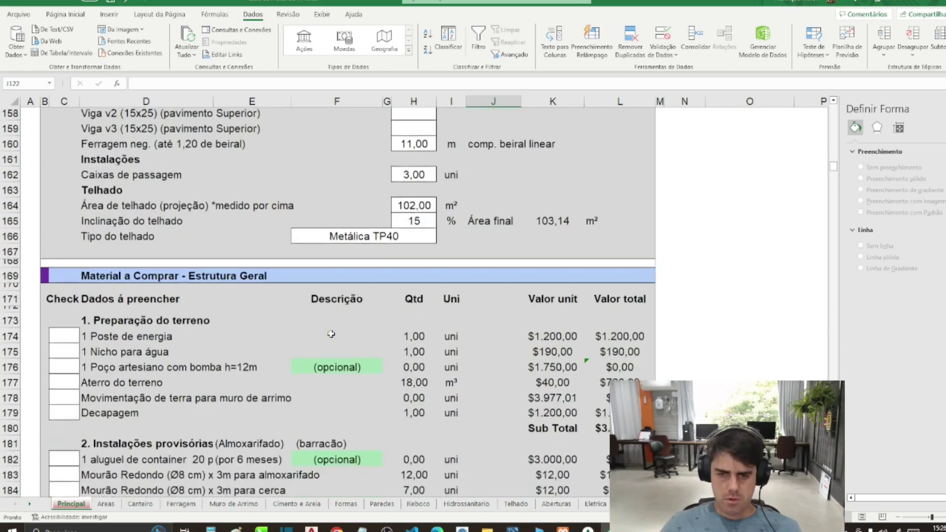
scroll(377, 326, up, 2)
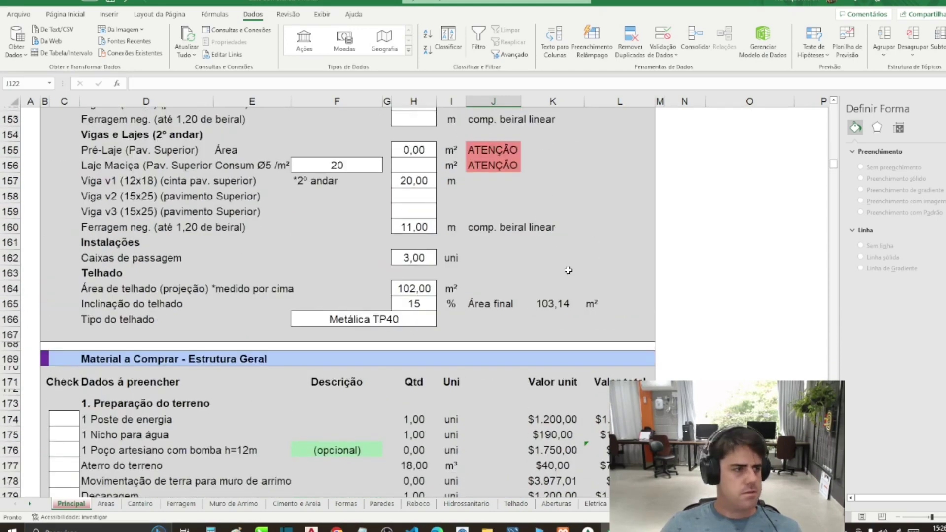
Step: Scroll to the cost summary and inspect the percentage column and the F40 cost per m²
drag(835, 171, 818, 122)
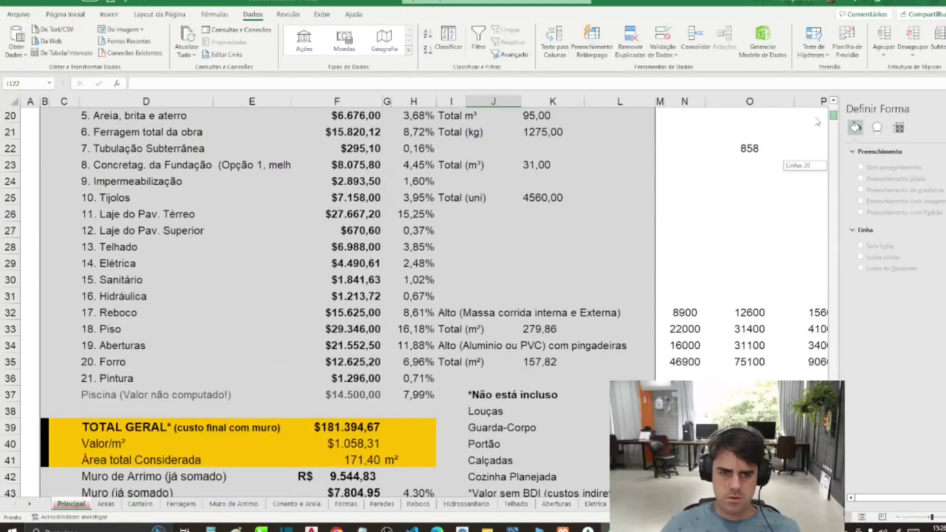
click(434, 373)
click(375, 443)
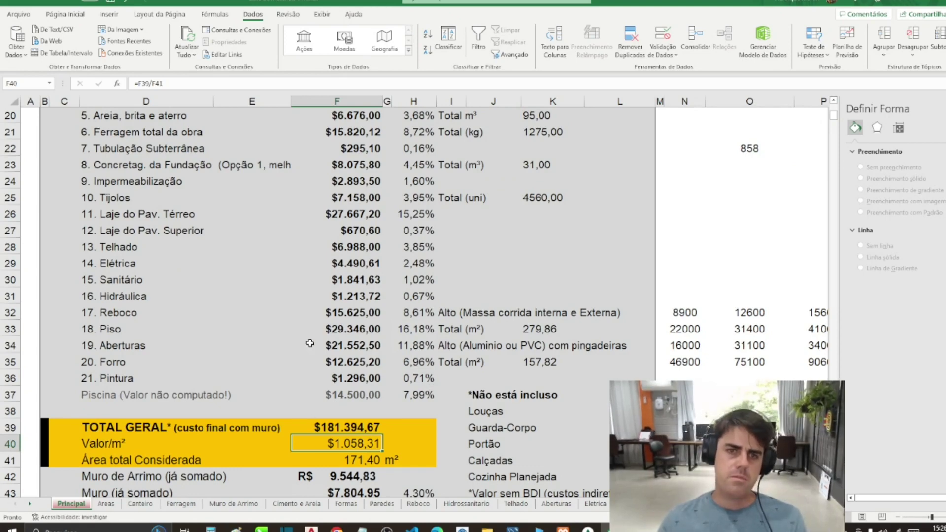
Step: Check the terrain, cement, piping, waterproofing, brick and slab cost sources, then scroll to the electrical materials section
scroll(310, 343, up, 3)
click(363, 187)
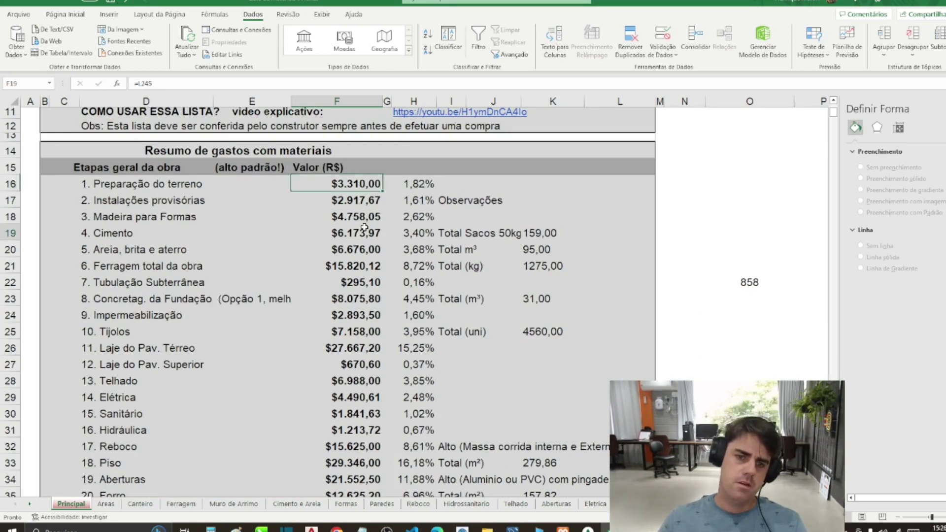
click(360, 233)
click(360, 282)
click(360, 315)
click(360, 332)
click(359, 365)
scroll(360, 375, down, 4)
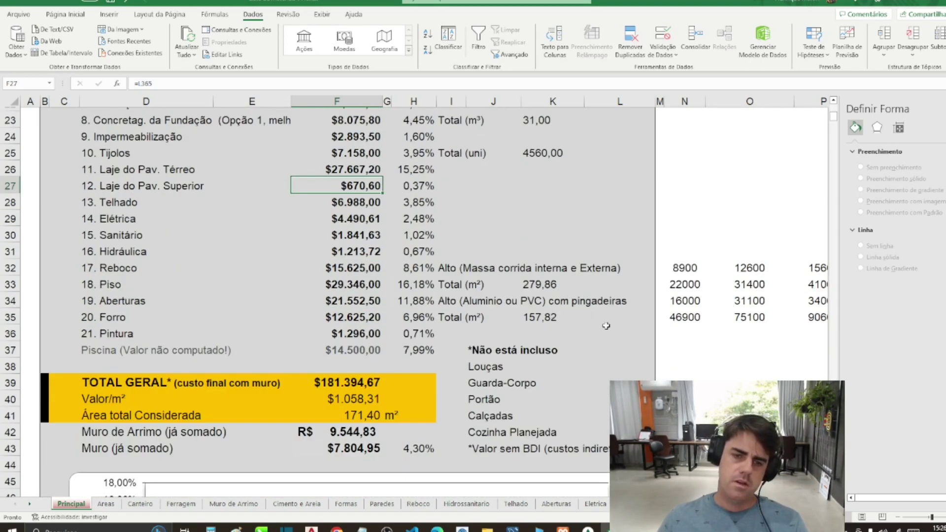
drag(835, 122, 816, 250)
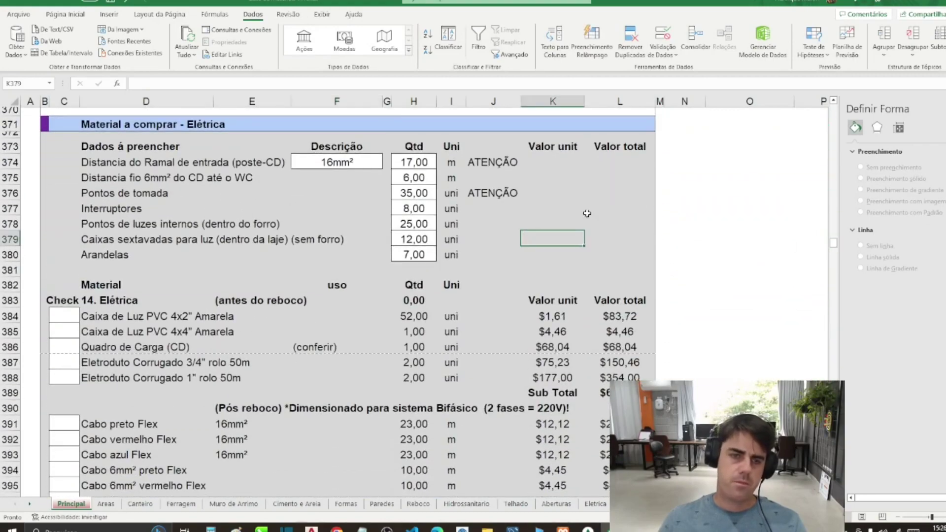
Step: Keep the F374 entrance cable gauge at 16mm² and verify its 17 m run distance
click(308, 166)
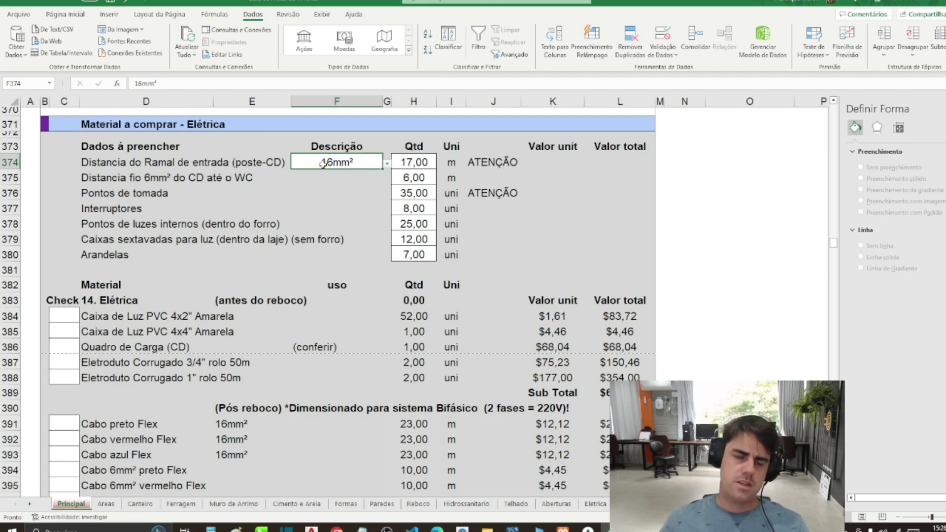
click(387, 164)
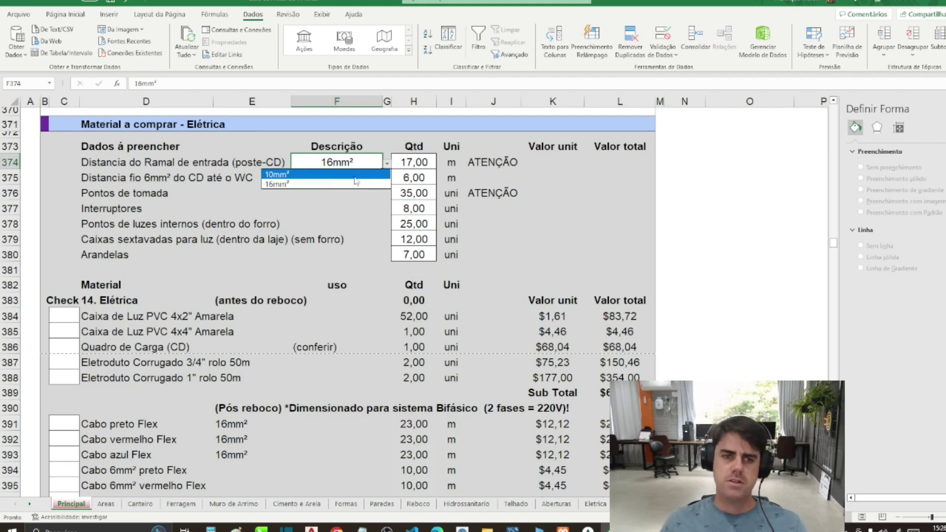
click(338, 183)
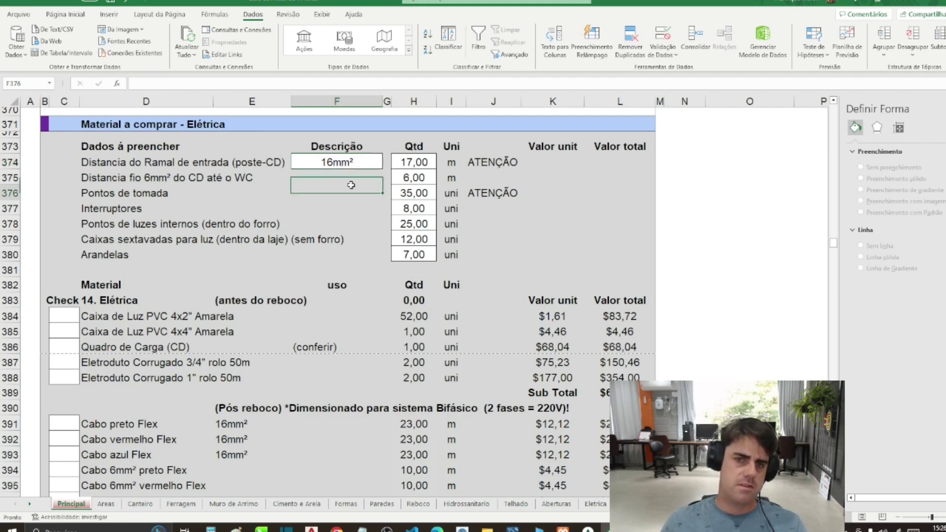
click(407, 162)
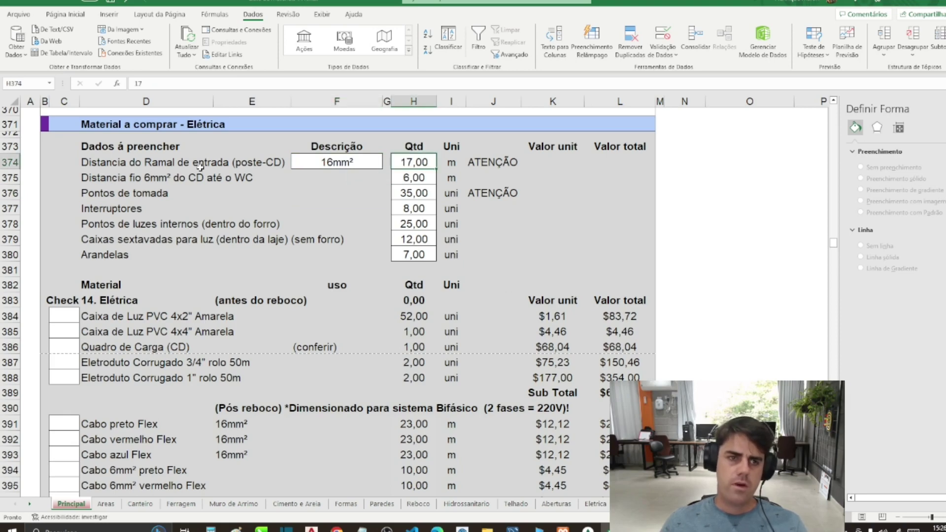
click(138, 160)
click(421, 162)
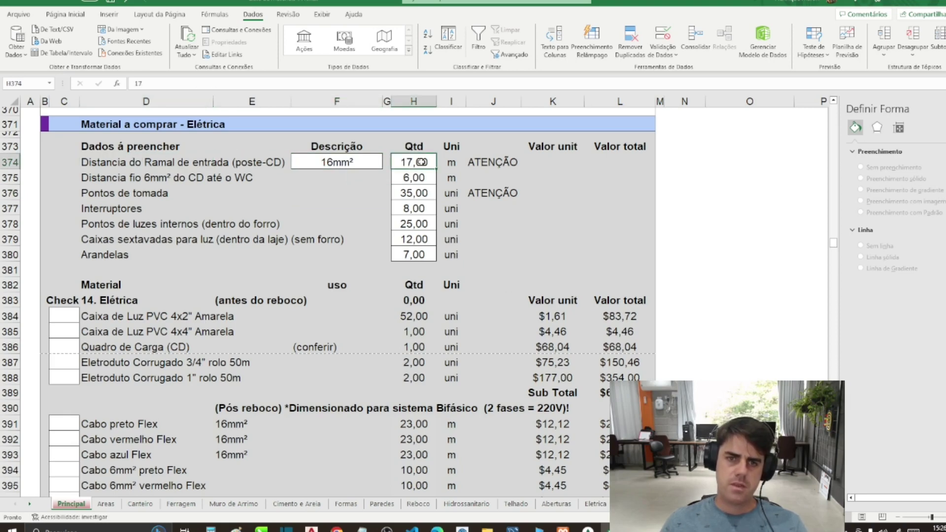
click(315, 529)
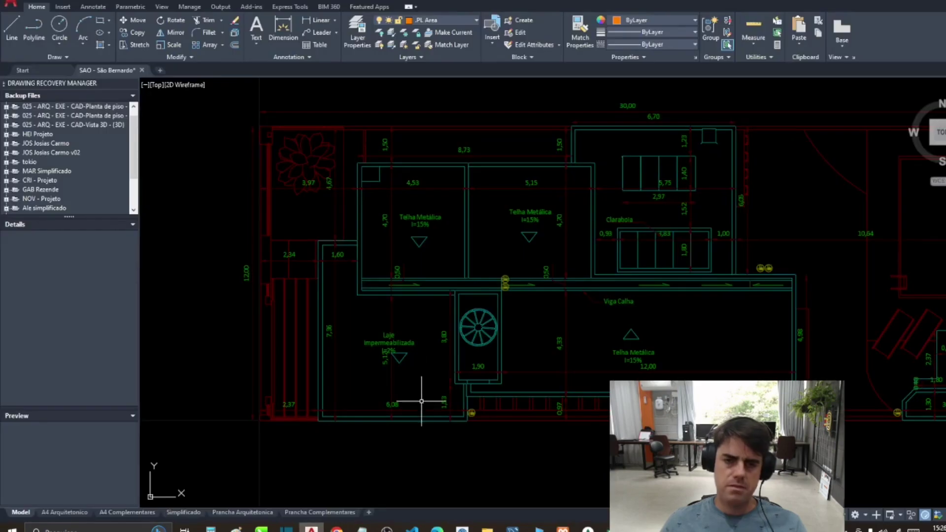
Step: Trace the service-entry cable route as a polyline from the plan's upper-left corner to the distribution board
drag(347, 320, 323, 347)
text(pl)
key(Return)
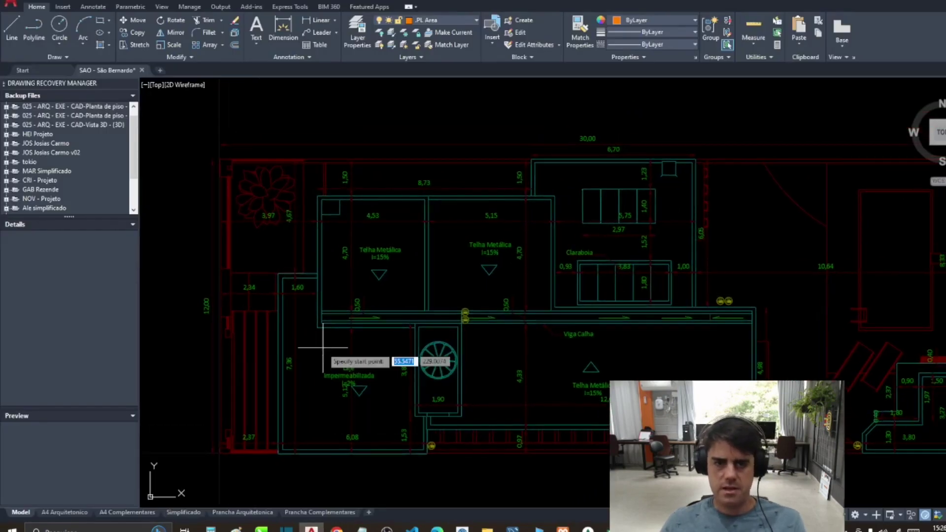
scroll(406, 156, down, 8)
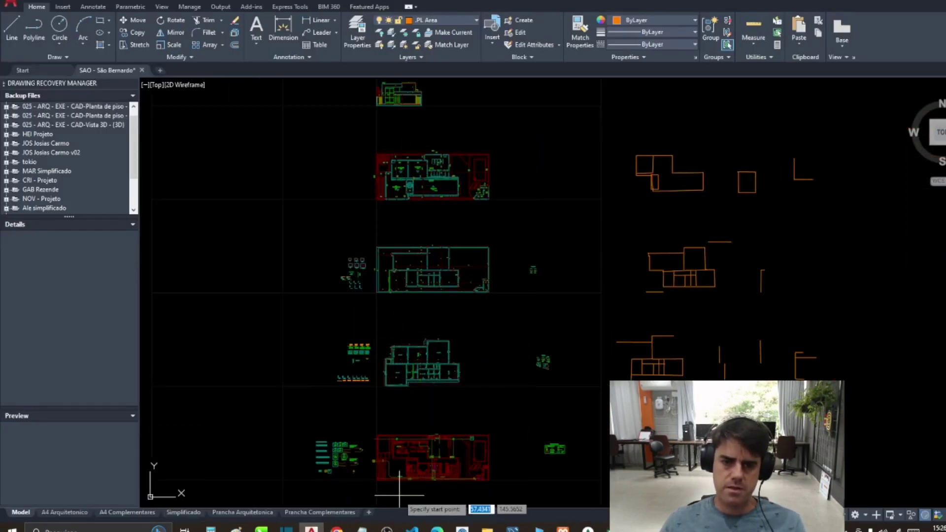
scroll(401, 485, up, 5)
mouse_move(466, 335)
mouse_down()
mouse_move(460, 211)
mouse_move(490, 264)
mouse_move(463, 348)
mouse_up()
scroll(375, 258, up, 5)
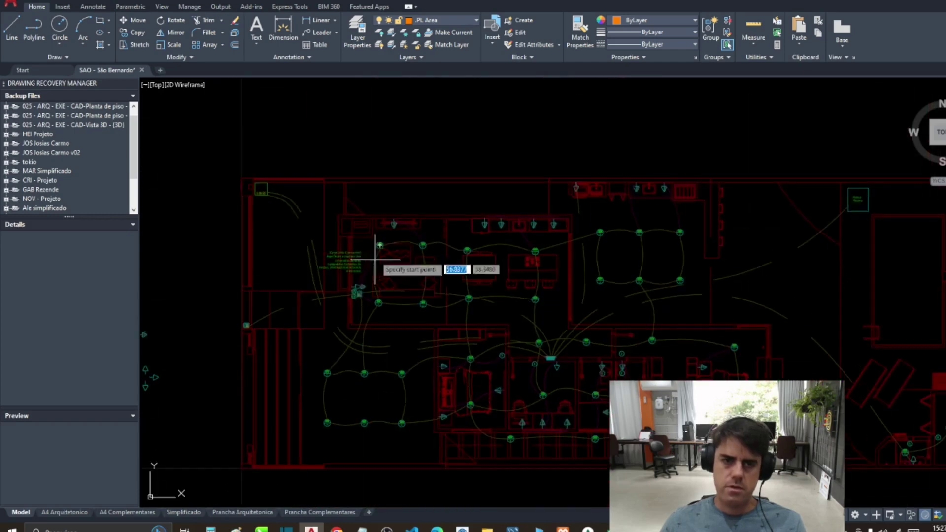
click(248, 189)
click(318, 224)
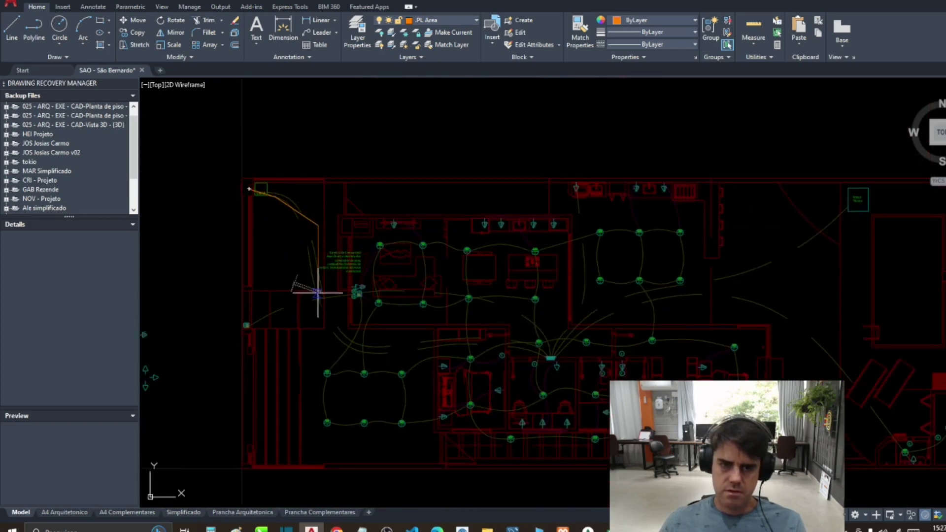
click(326, 321)
click(538, 342)
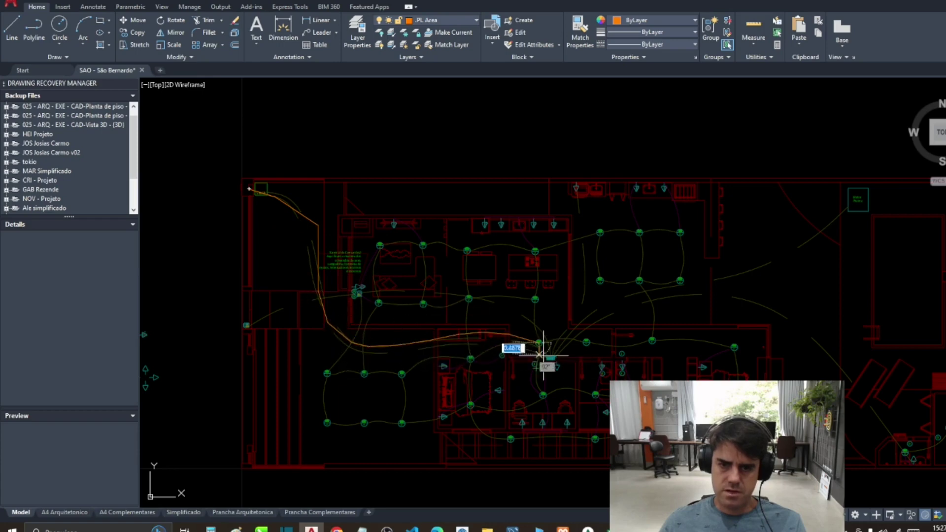
click(554, 366)
key(Return)
Step: Move the traced route beside the plan, measure its total length with TOT, and return to Excel
click(390, 344)
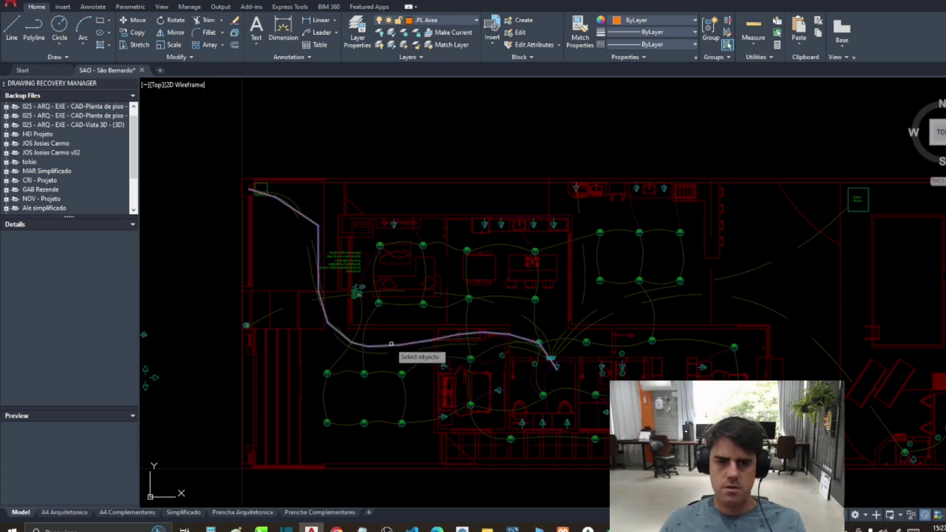
scroll(423, 345, down, 5)
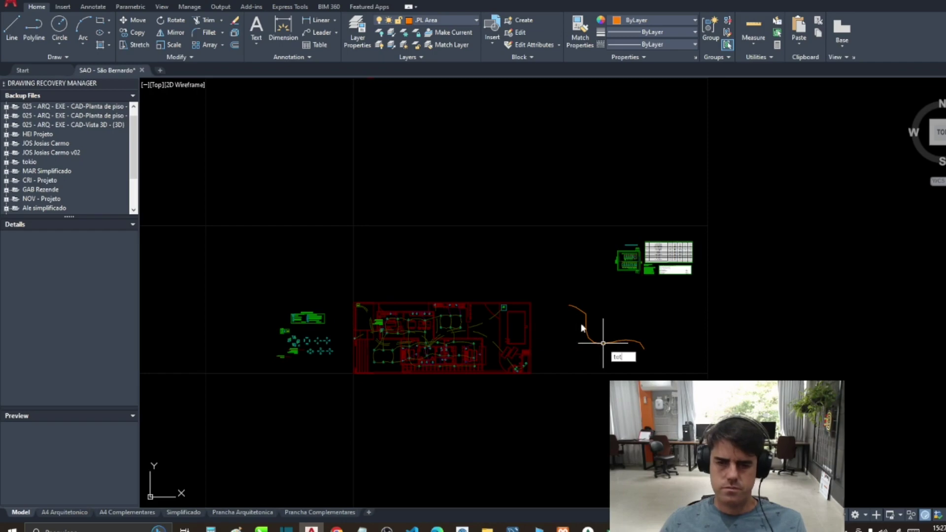
text(tot)
key(Return)
click(569, 306)
key(Return)
click(556, 281)
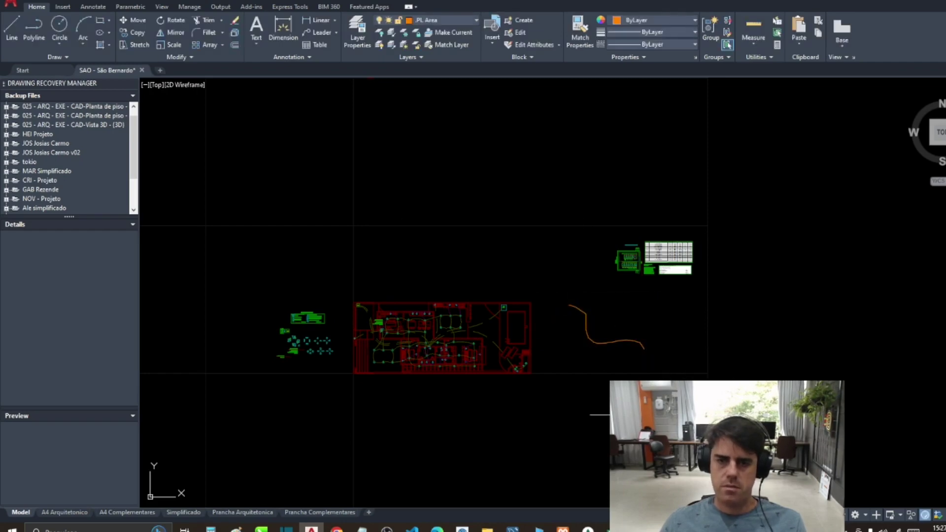
key(alt+Tab)
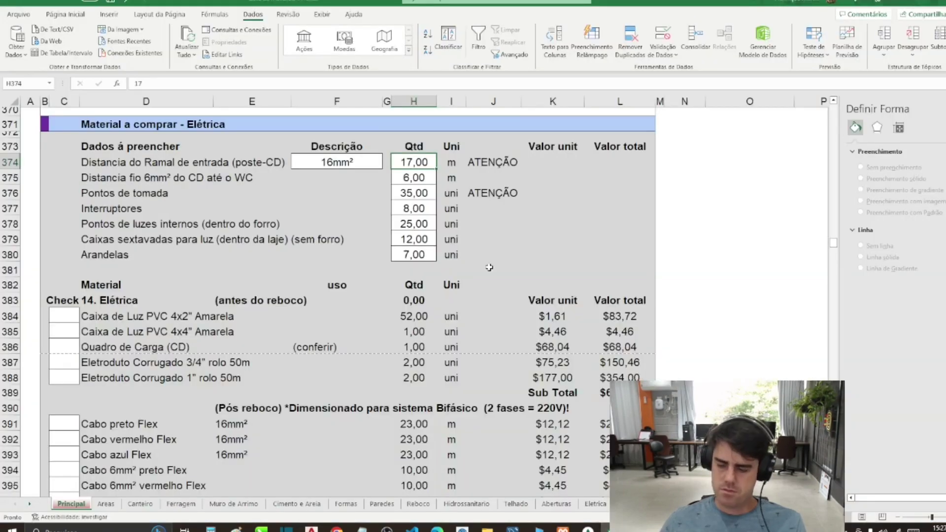
Step: Enter 18,00 m as the service-entrance distance in H374, raising the 16mm² cable to 24,00
text(18)
key(Return)
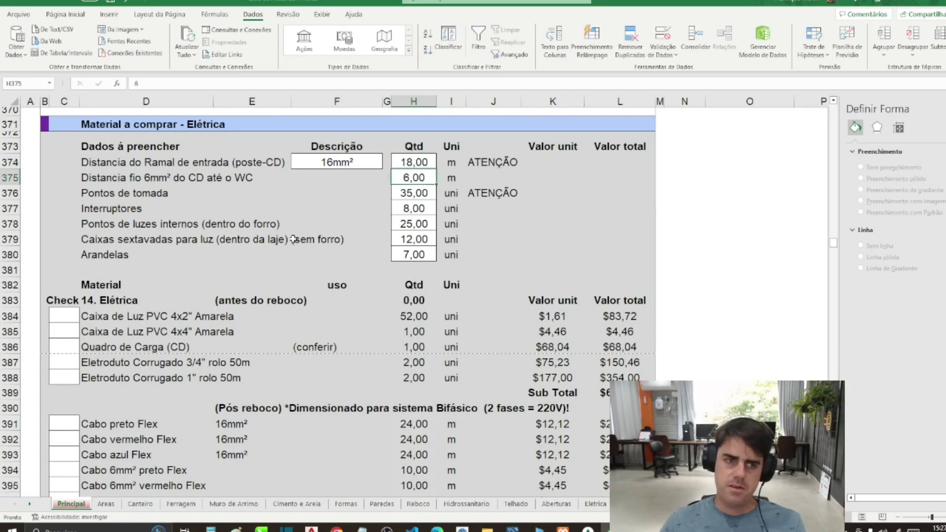
click(148, 181)
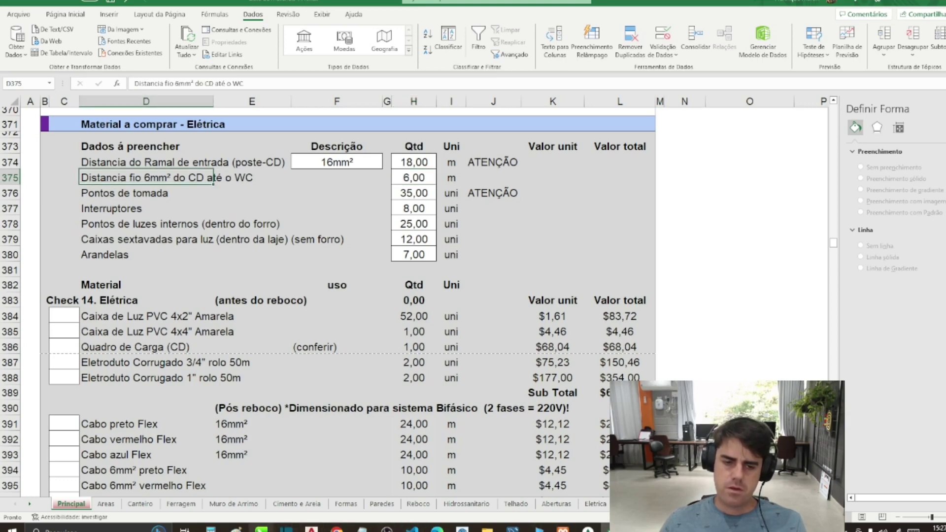
click(311, 529)
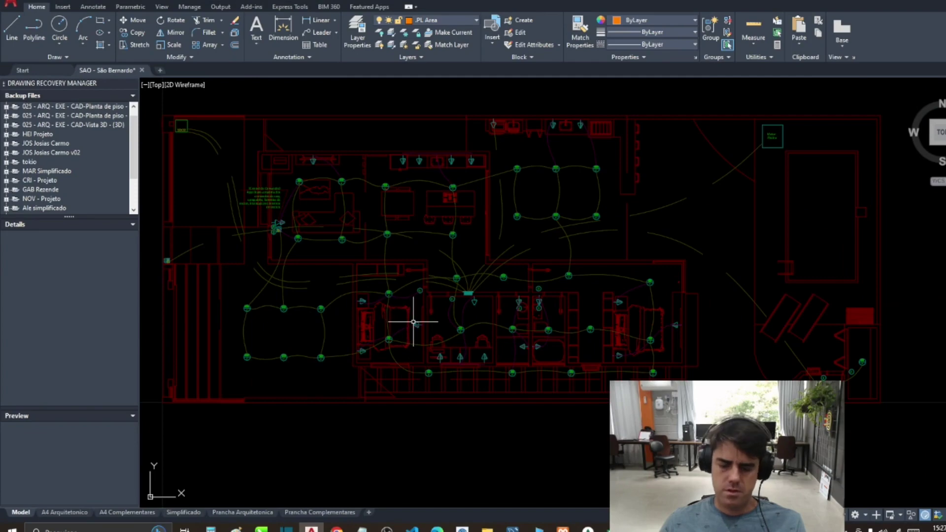
Step: Trace a 6mm² wire route polyline from the teal distribution board to the WC's 12w fixture
key(Escape)
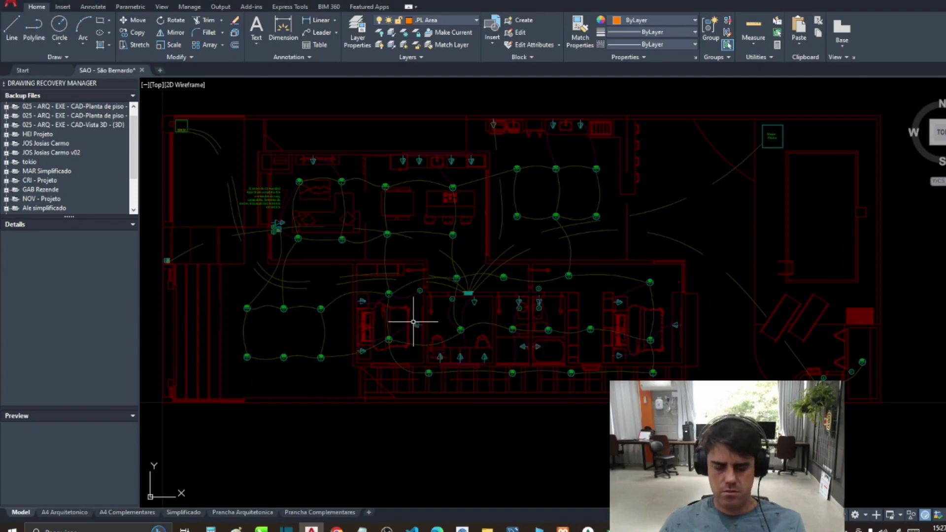
text(pl)
key(Return)
scroll(448, 295, up, 3)
click(488, 287)
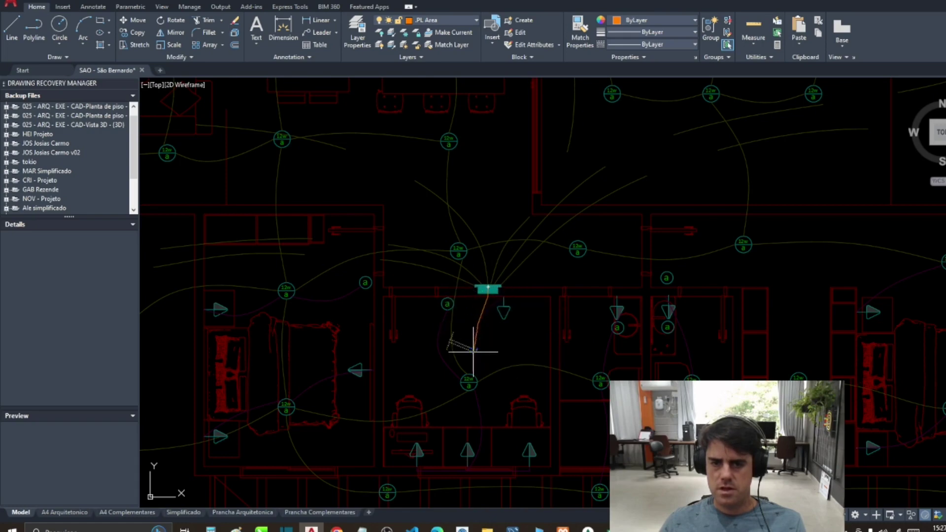
click(474, 368)
click(483, 378)
click(512, 367)
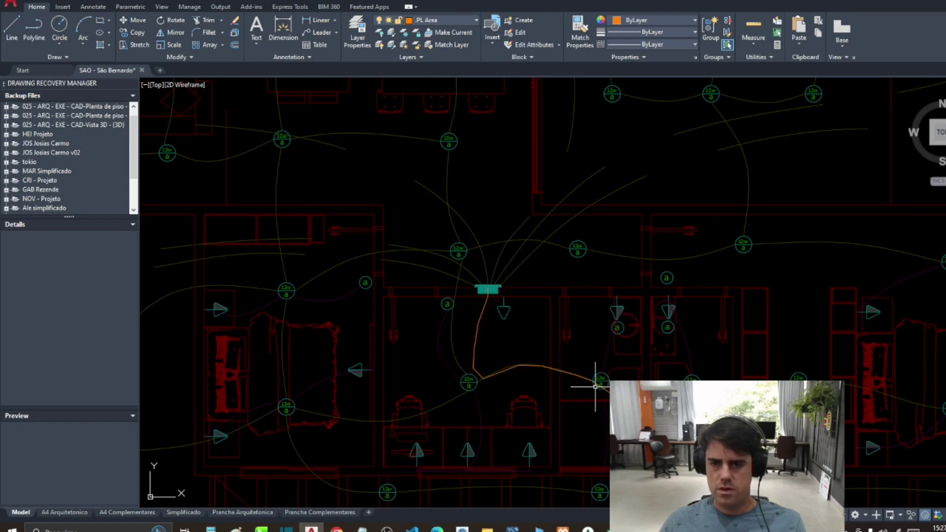
click(595, 387)
key(Return)
key(Return)
click(487, 289)
click(483, 380)
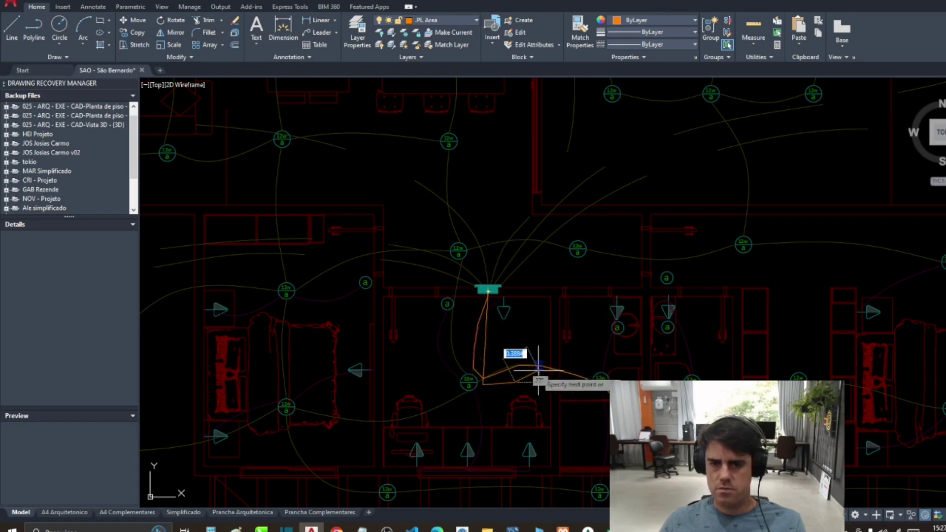
scroll(625, 418, up, 2)
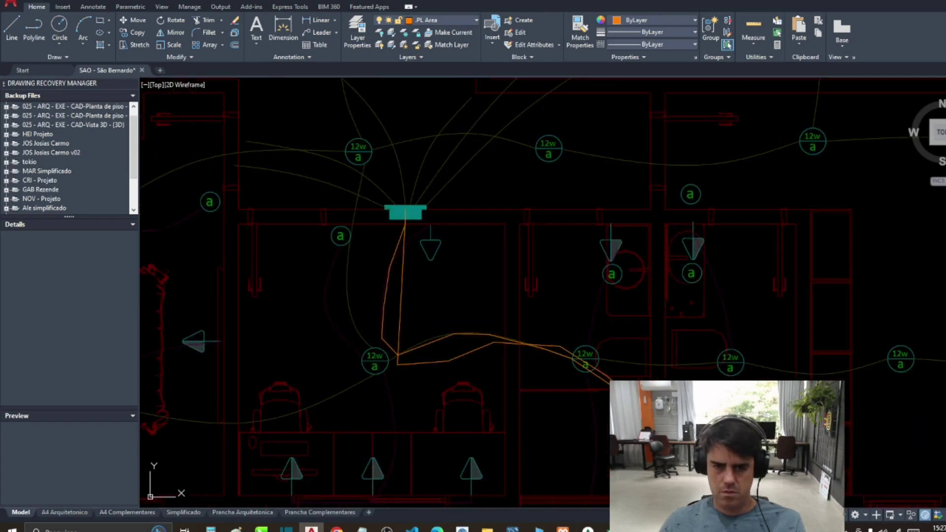
Step: Move the traced wire route beside the plan
key(Return)
scroll(424, 349, down, 4)
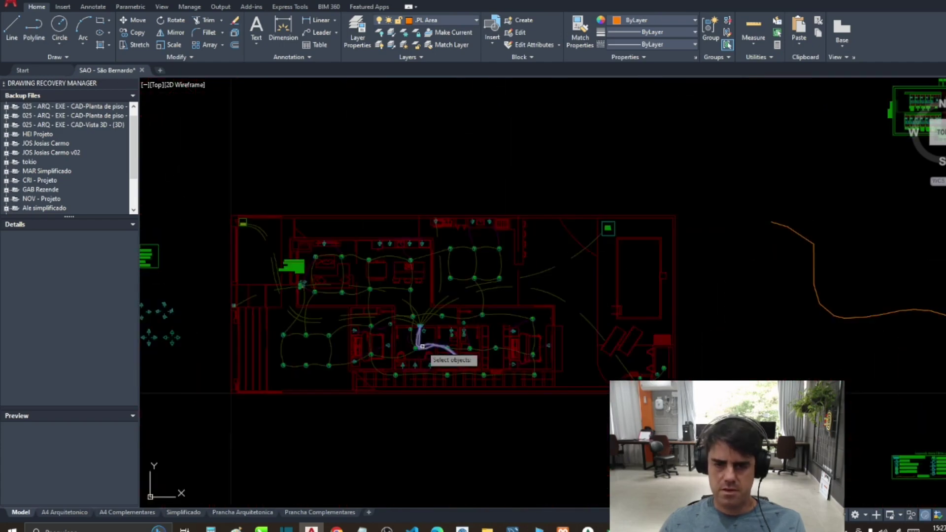
key(Return)
click(422, 339)
scroll(612, 327, down, 3)
click(735, 309)
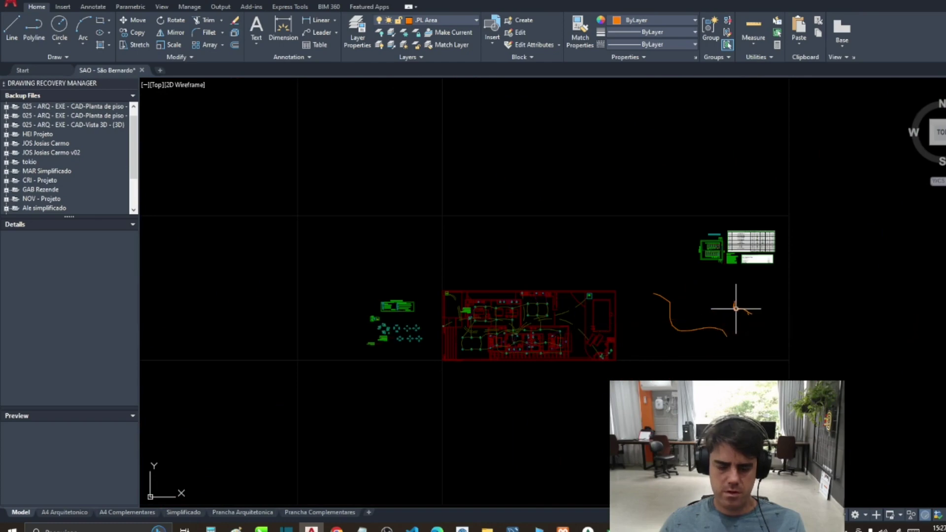
Step: Measure the orange wire route's total length with the TOT command
key(Return)
click(719, 291)
click(756, 327)
key(Return)
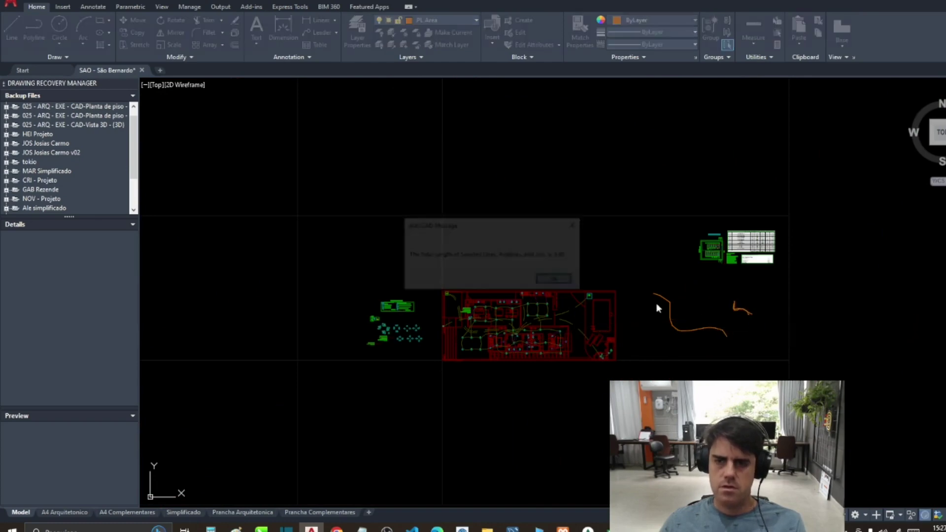
click(567, 289)
click(605, 527)
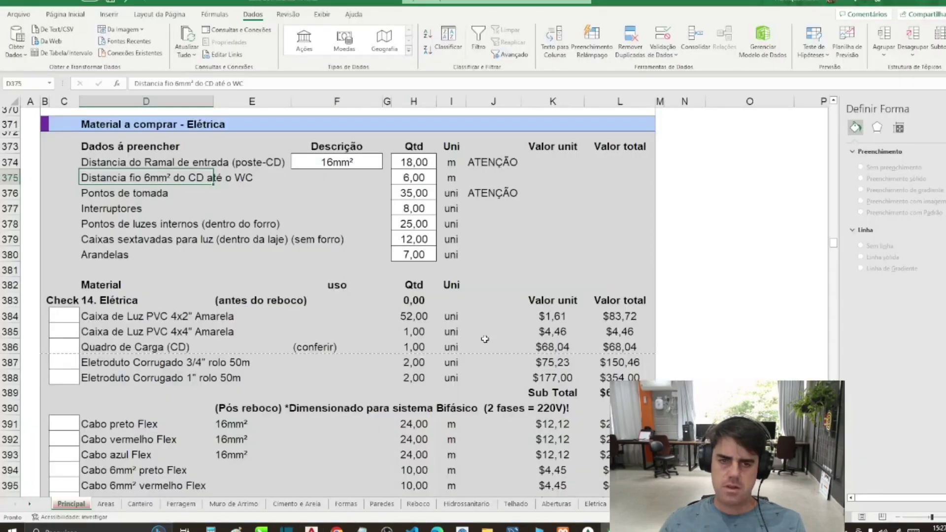
Step: Enter 10,00 m as the 6mm² CD-to-WC wire distance in H375, then pan AutoCAD to the electrical layout
text(10)
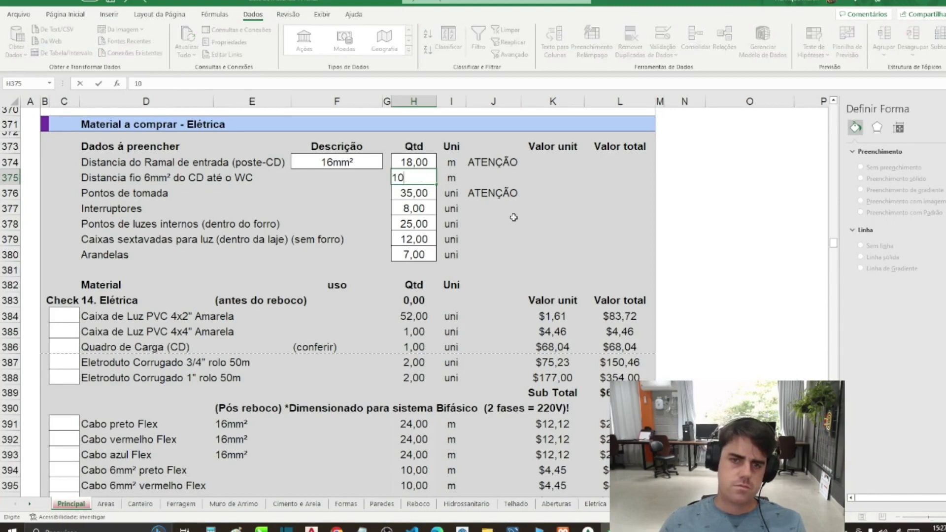
key(Return)
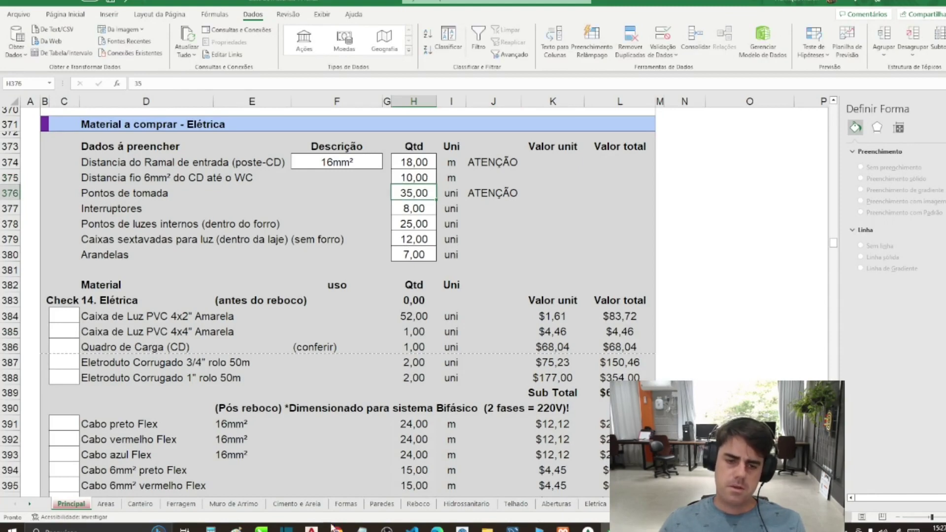
click(312, 530)
scroll(512, 334, up, 5)
drag(512, 334, 441, 396)
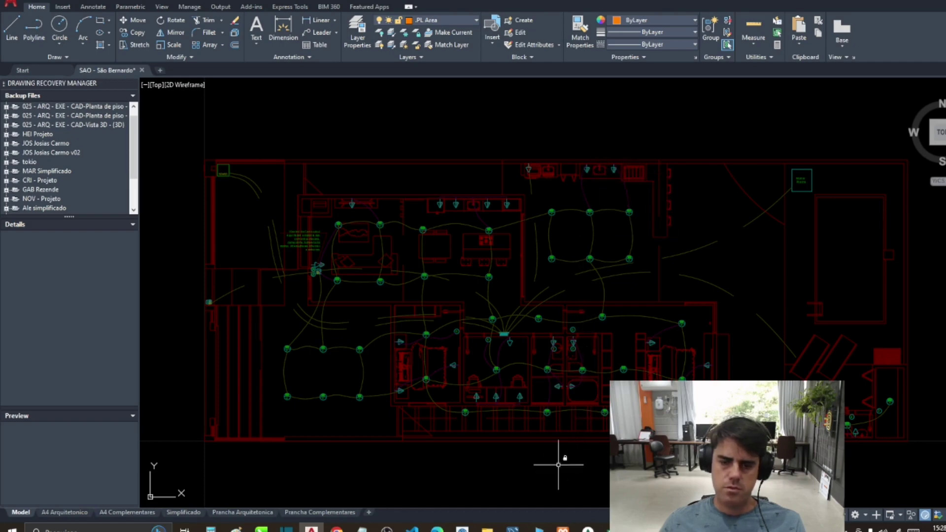
Step: Set the socket-point count in H376 to 25, then zoom in on the Central de Comandos symbols
key(alt+Tab)
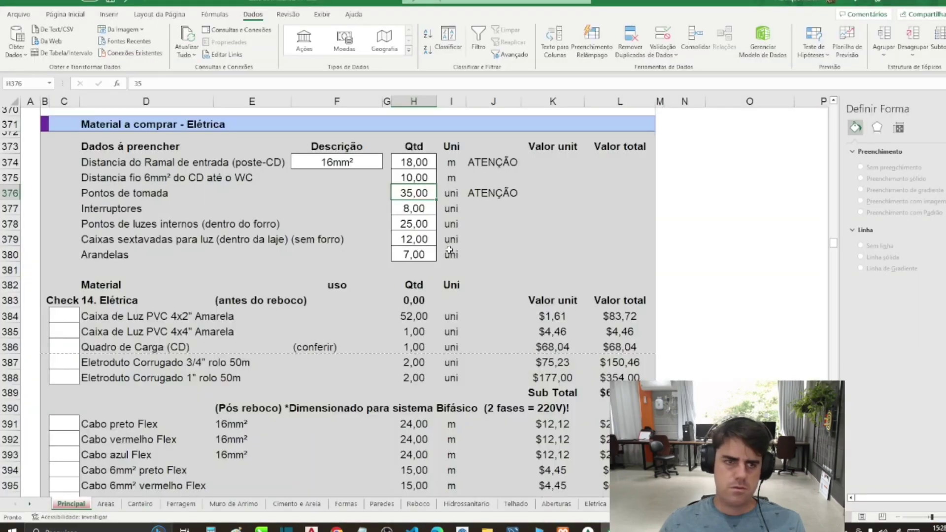
text(25)
key(Return)
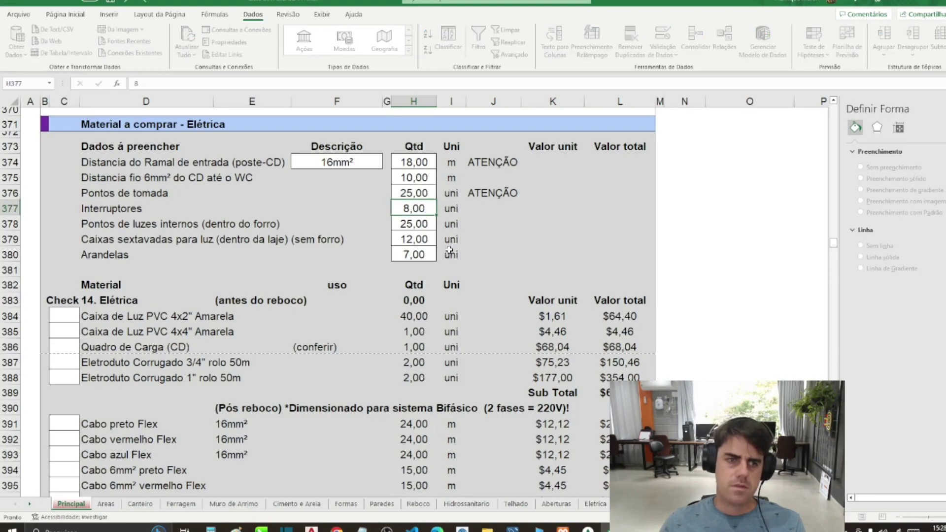
key(alt+Tab)
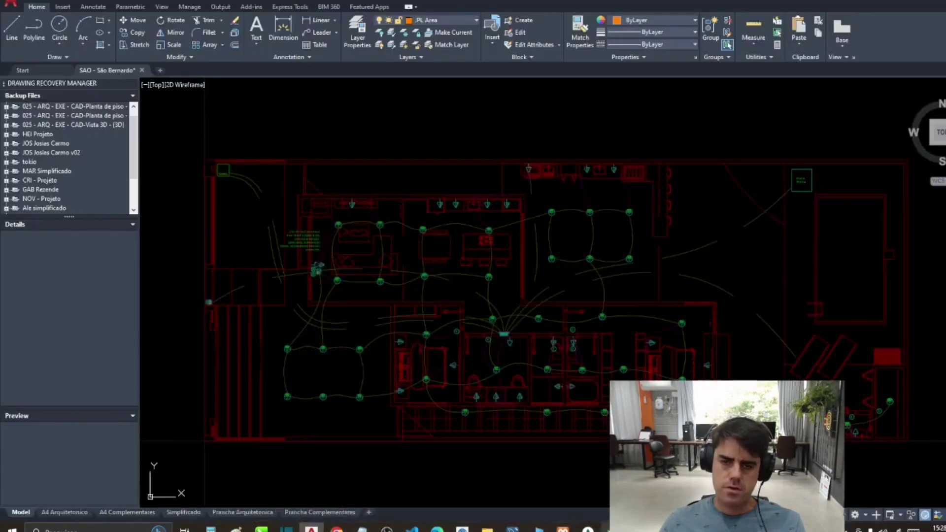
scroll(375, 325, up, 1)
scroll(349, 296, up, 1)
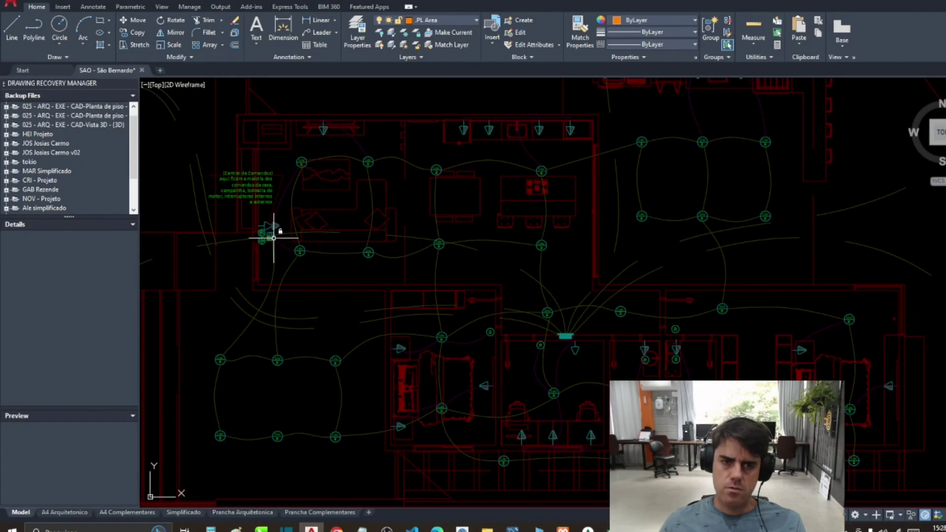
scroll(261, 229, up, 3)
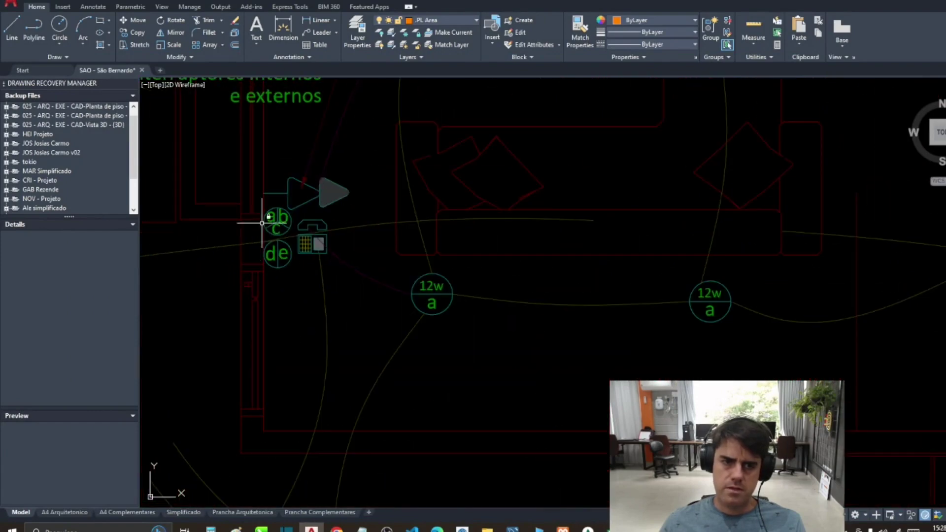
scroll(269, 229, down, 5)
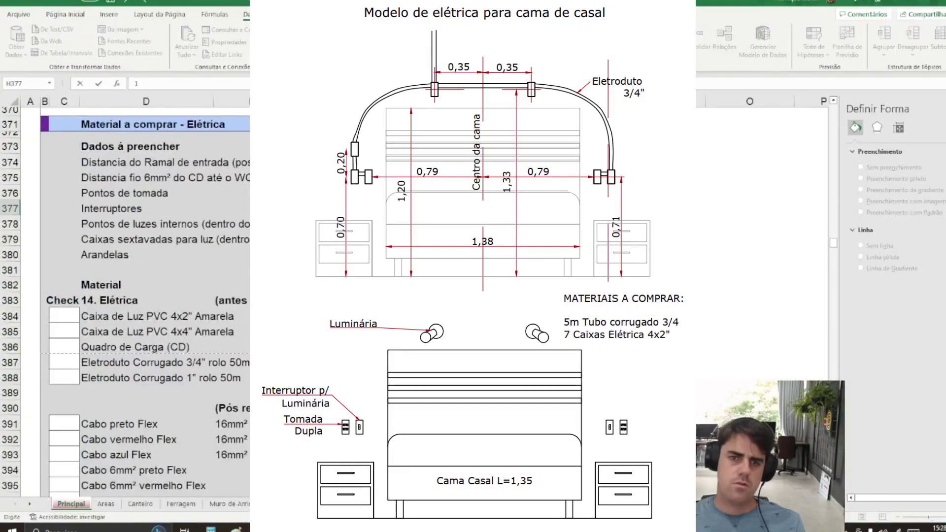
Step: Compare the internal light point and ceiling box quantities against the lighting points on the plan
click(374, 224)
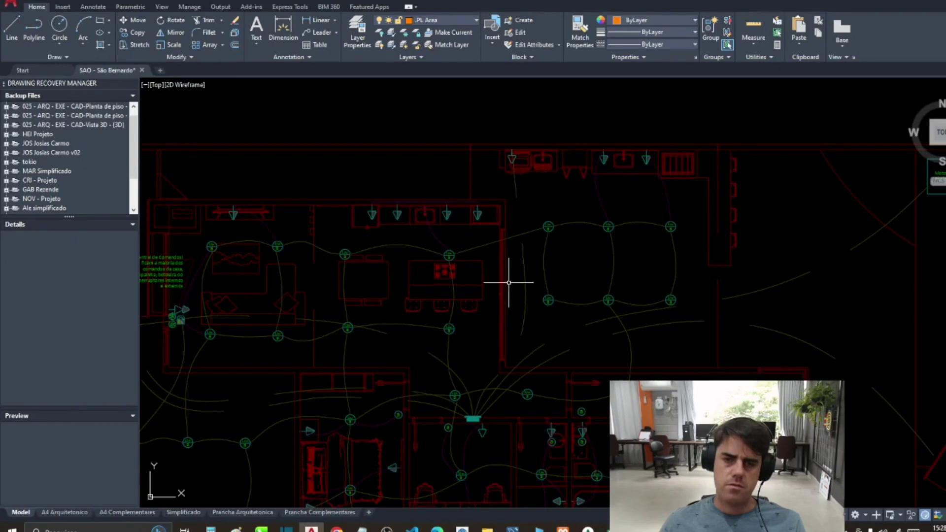
drag(507, 279, 588, 219)
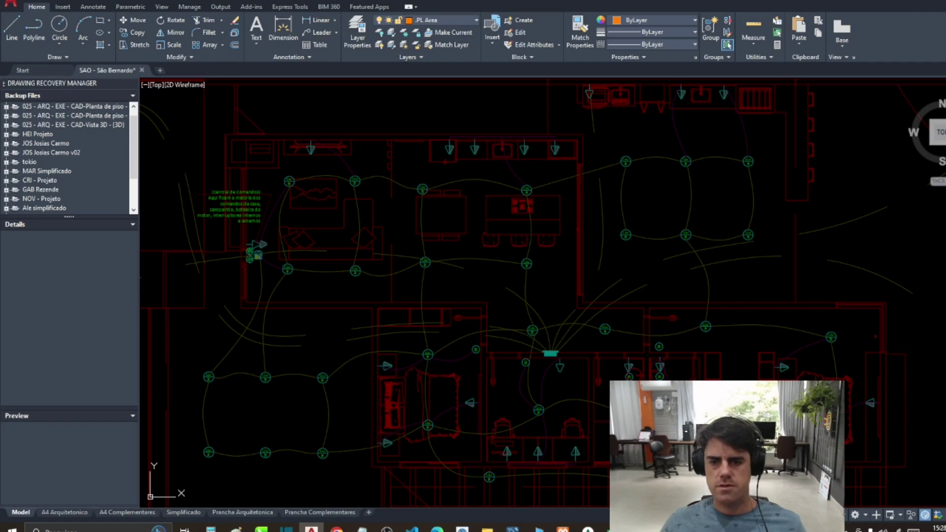
scroll(443, 327, down, 2)
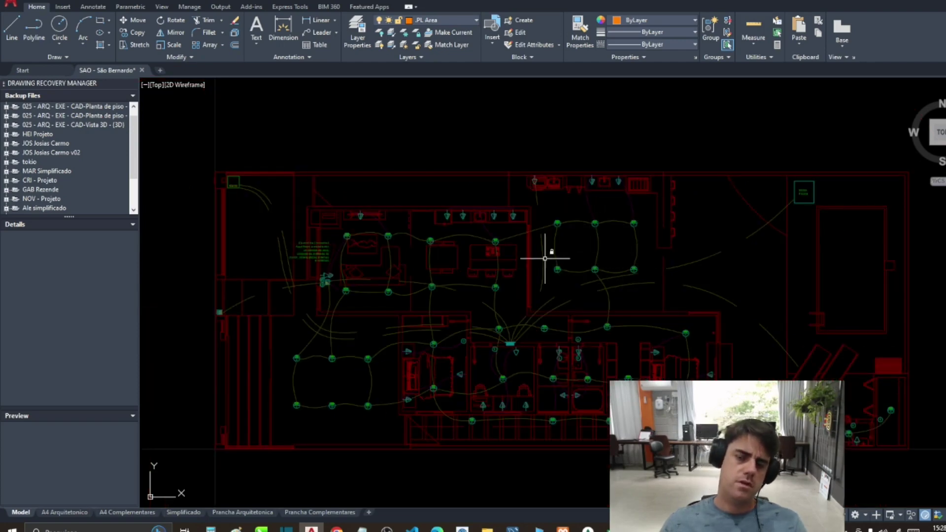
key(alt+Tab)
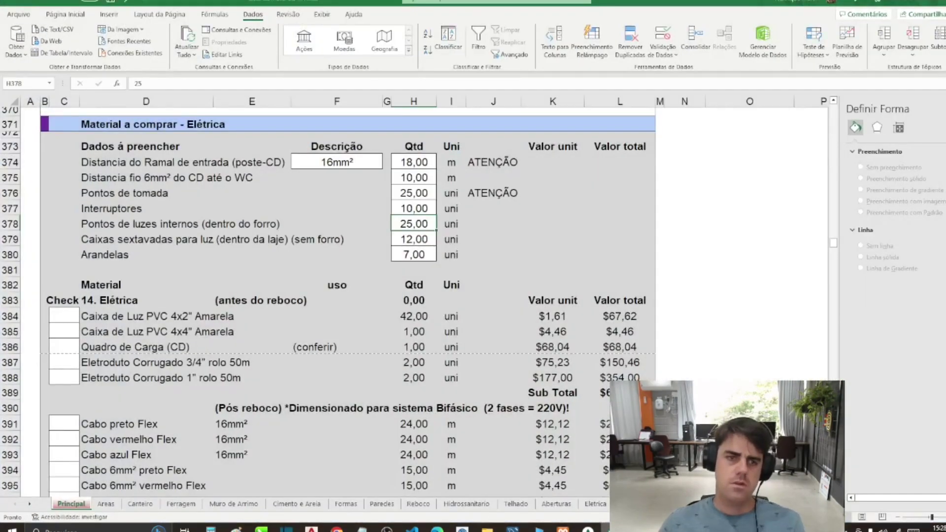
click(414, 239)
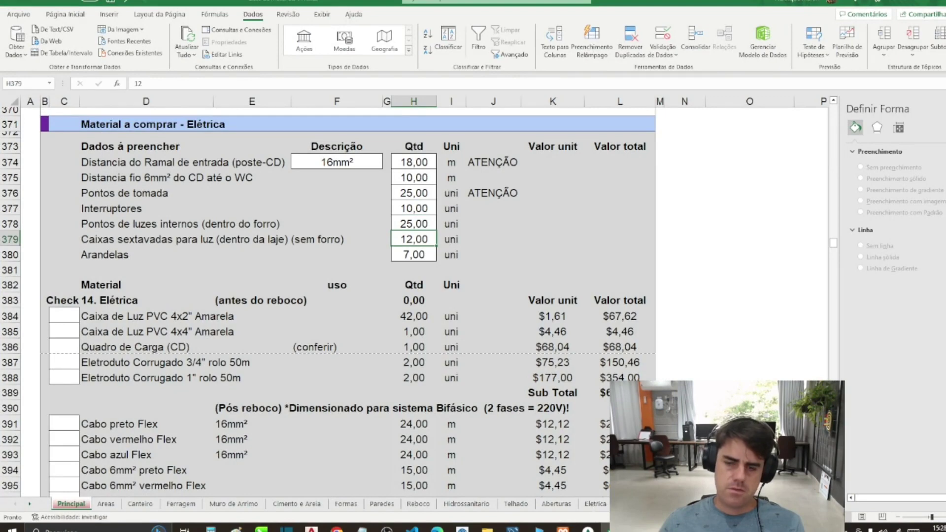
key(alt+Tab)
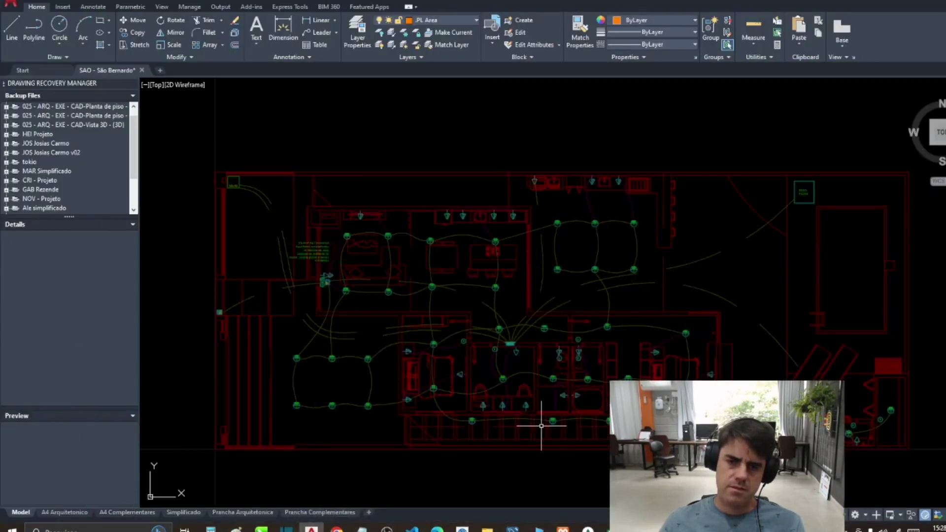
scroll(366, 376, up, 1)
scroll(379, 369, down, 1)
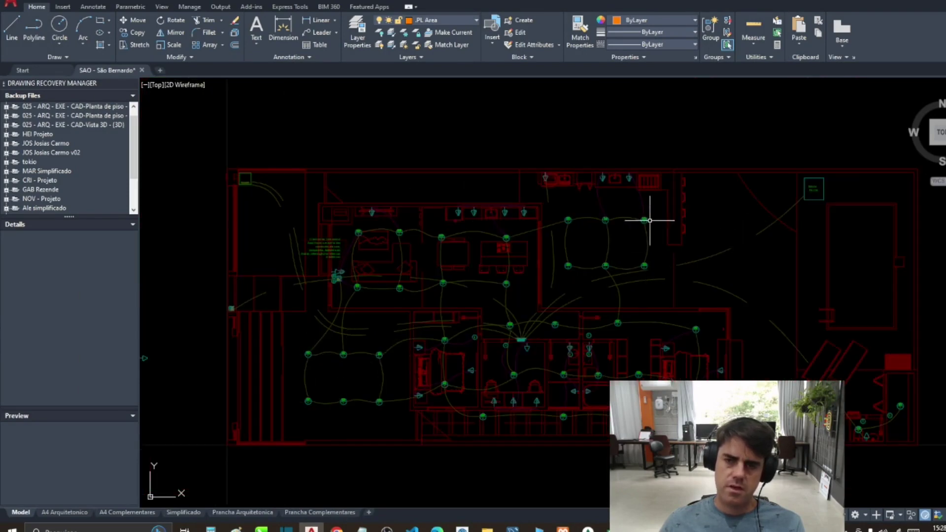
click(588, 529)
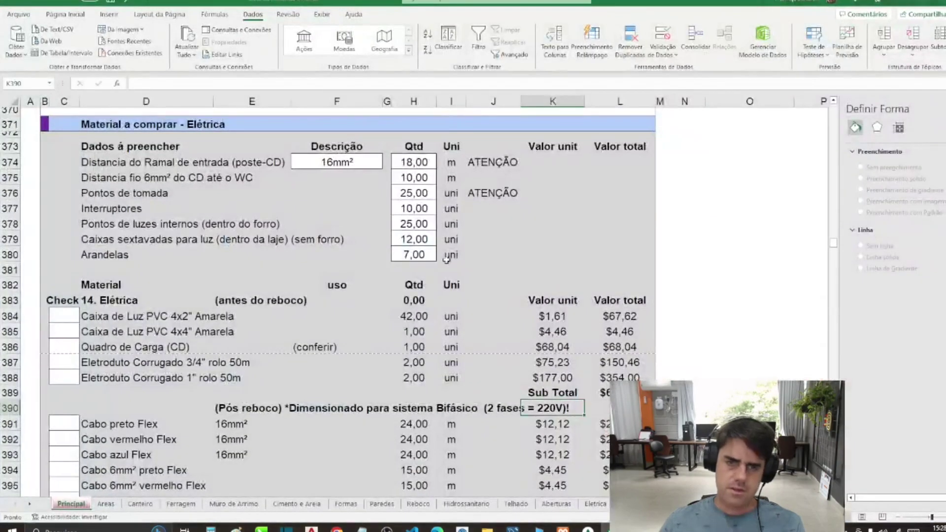
Step: Check the Arandelas count, then move down to the cold-water entrance length in H418
key(Down)
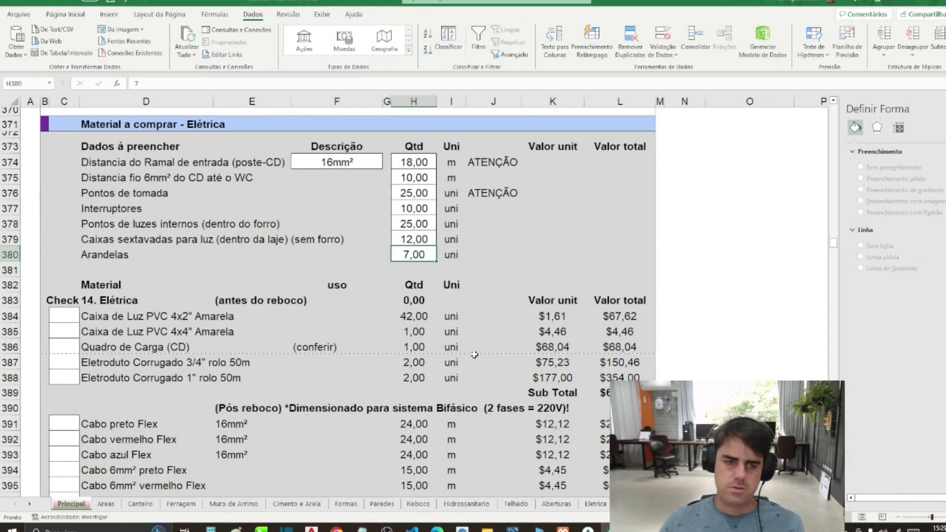
key(Down)
key(Down)
key(Down)
scroll(440, 289, down, 10)
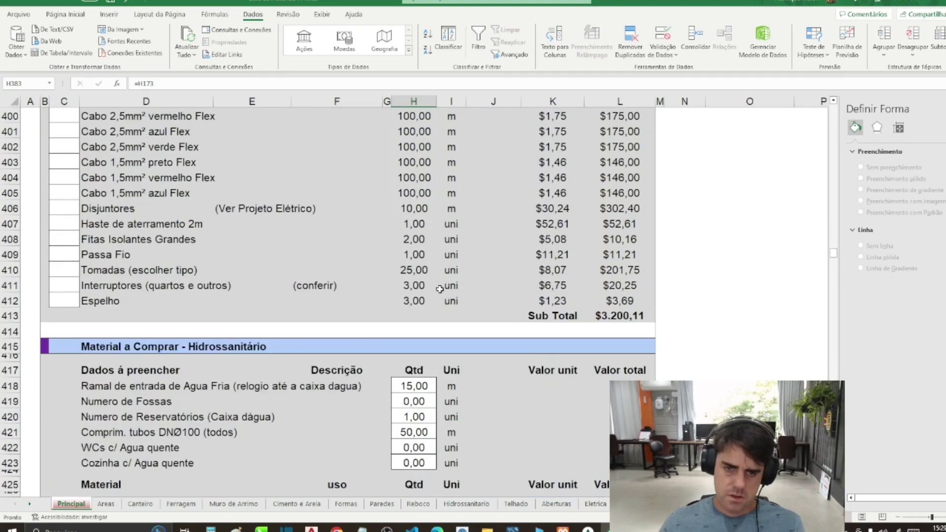
scroll(439, 290, down, 5)
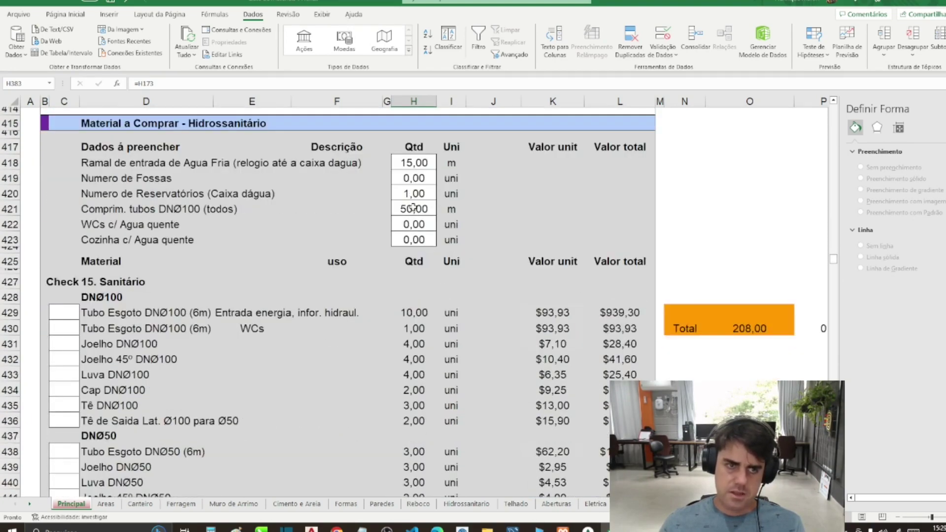
click(418, 166)
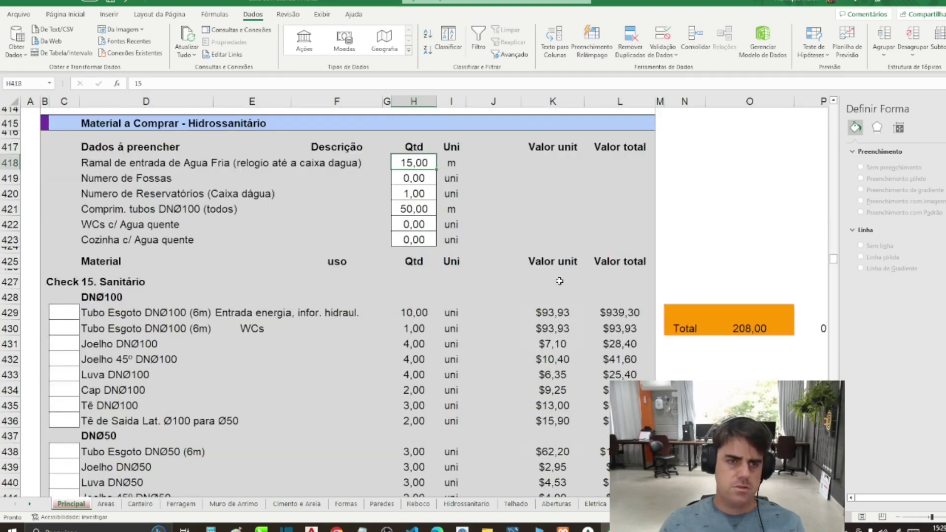
key(alt+Tab)
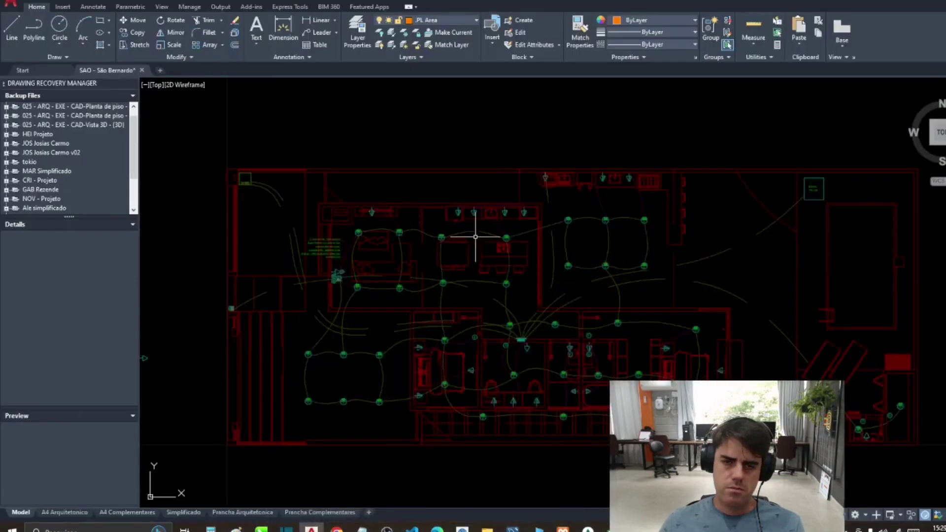
Step: Trace a polyline along the cold-water entrance pipe ending at the water tank's centre
scroll(481, 238, down, 5)
scroll(396, 188, up, 5)
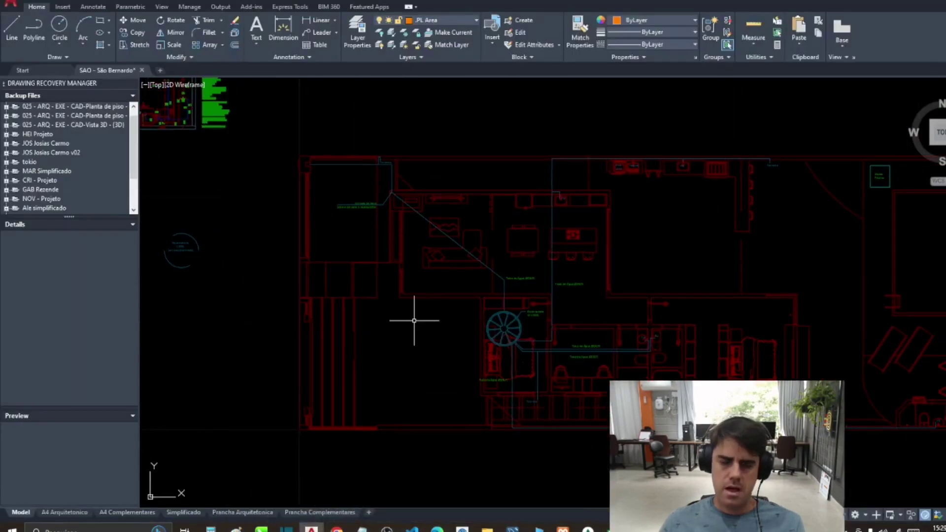
text(pl)
key(Return)
click(291, 160)
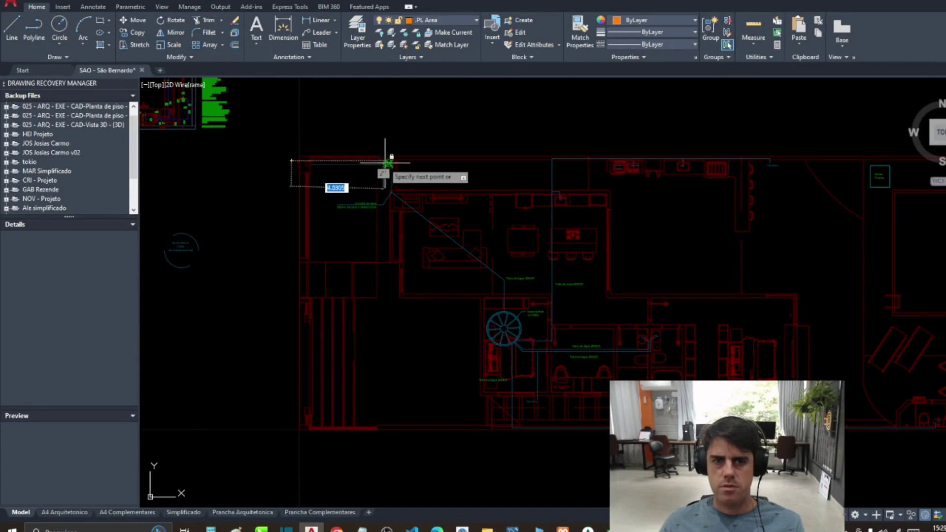
click(389, 163)
click(391, 199)
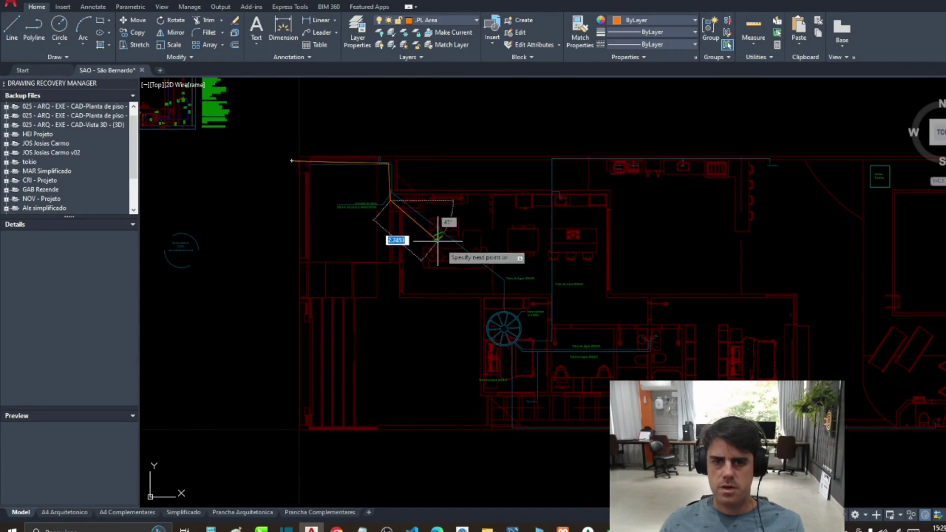
click(504, 279)
click(504, 329)
Step: Measure the entrance pipe trace's total length with TOT
key(Return)
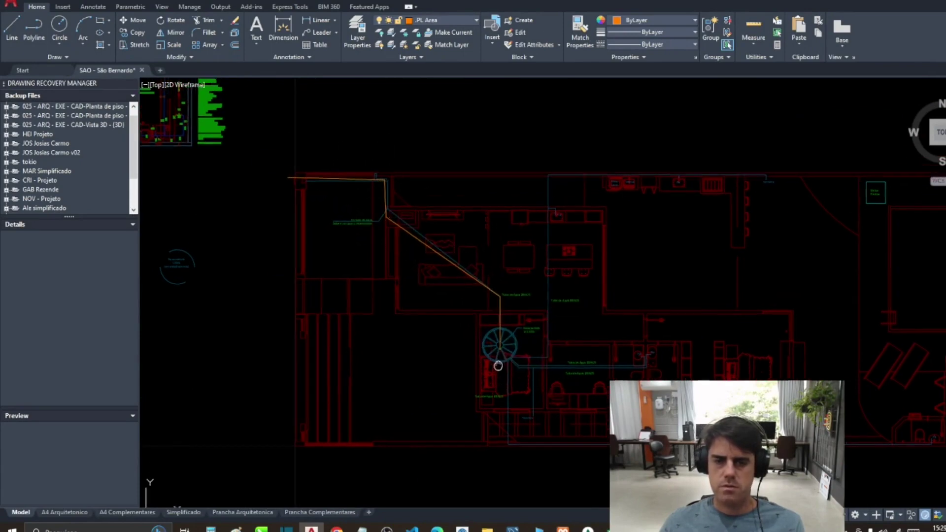
click(493, 300)
scroll(490, 286, down, 5)
key(Return)
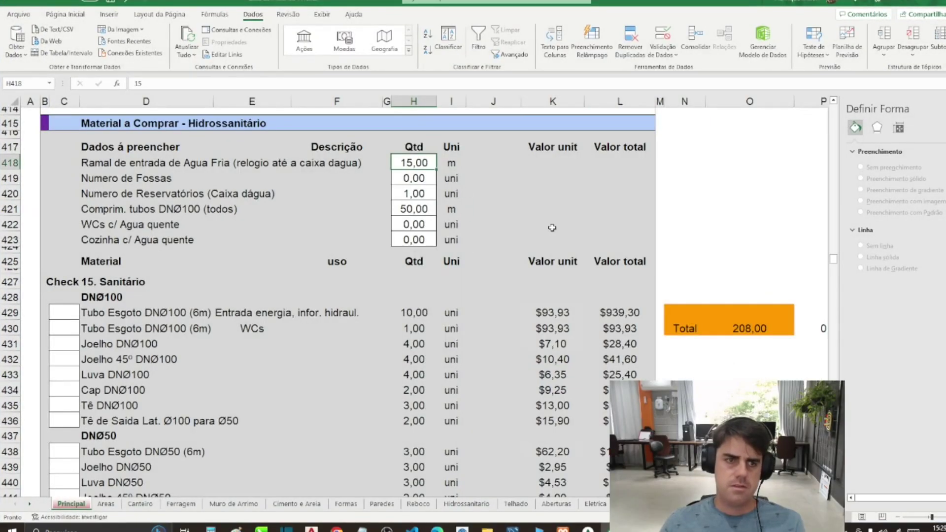
Step: Record a 15 m cold-water entrance and 1 septic tank in the Hidrossanitário data
text(15)
key(Return)
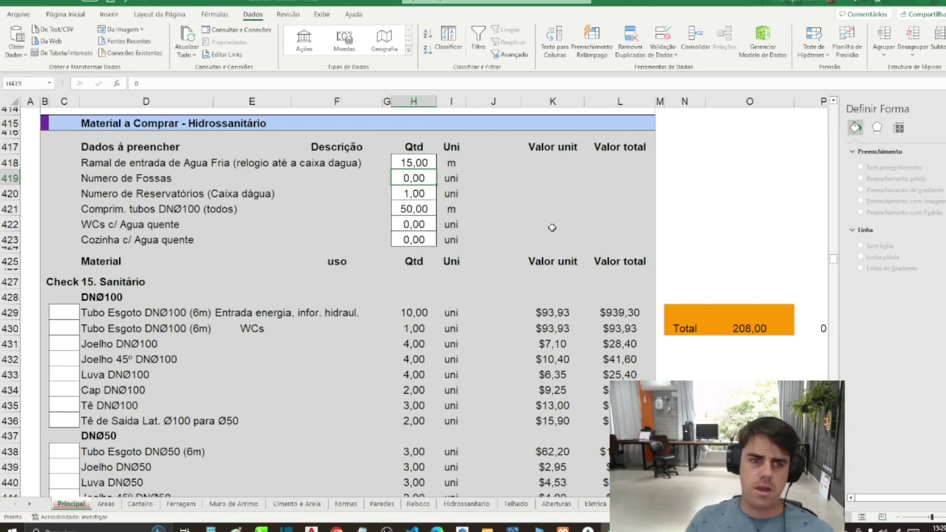
key(Return)
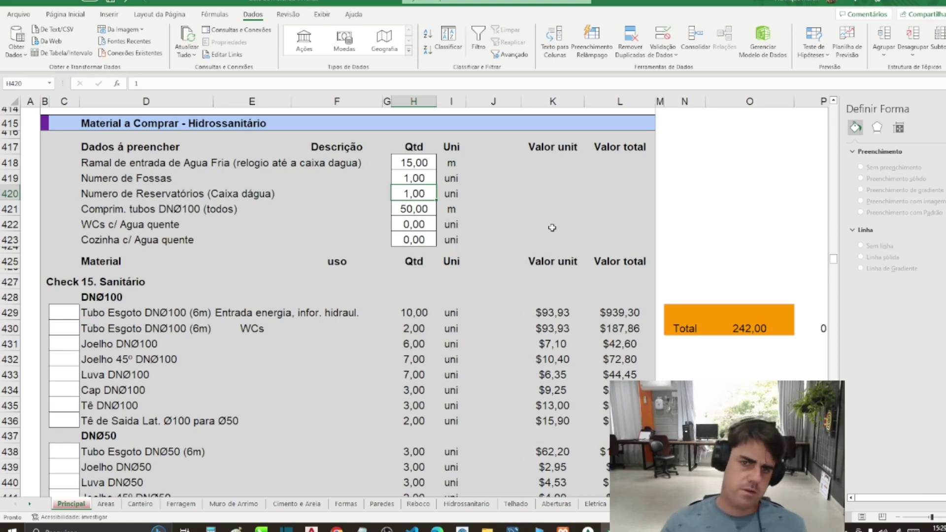
key(Return)
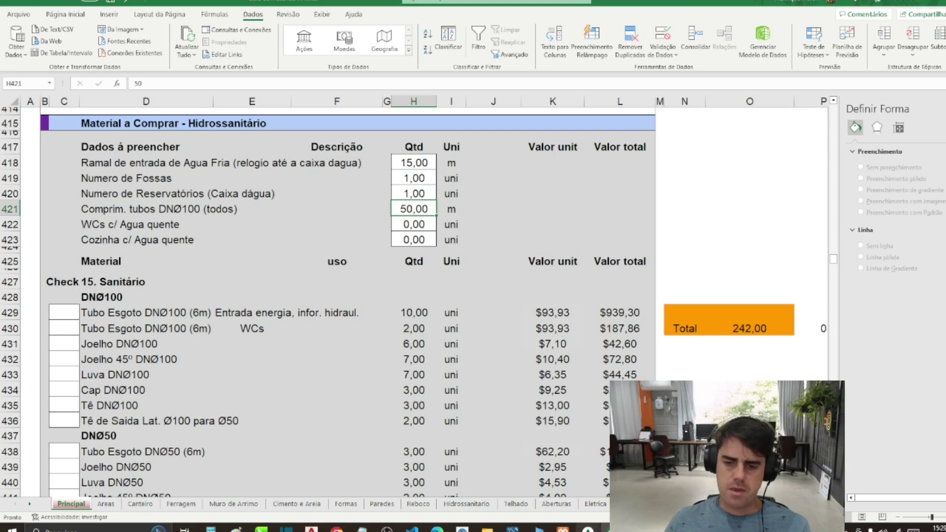
key(alt+Tab)
scroll(517, 268, up, 3)
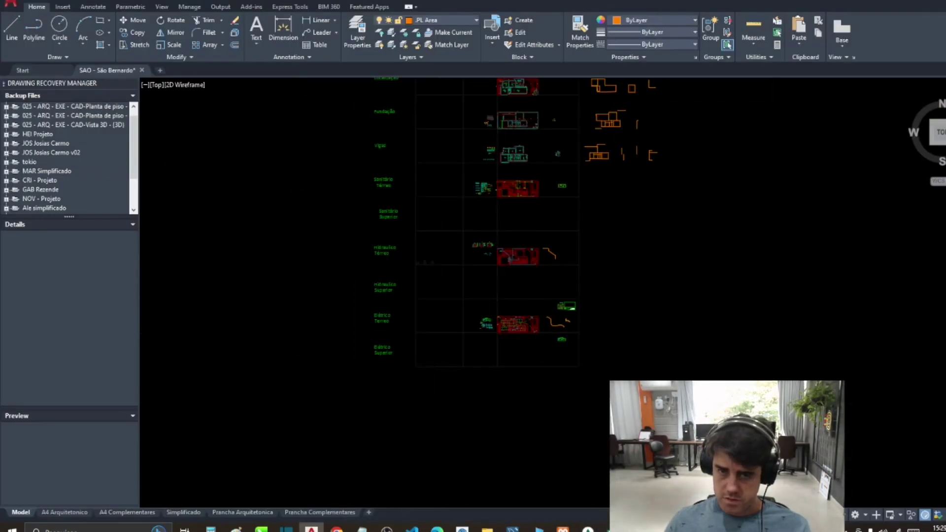
Step: Trace the DN100 sewer pipe route over the floor plan with polylines
scroll(517, 323, up, 6)
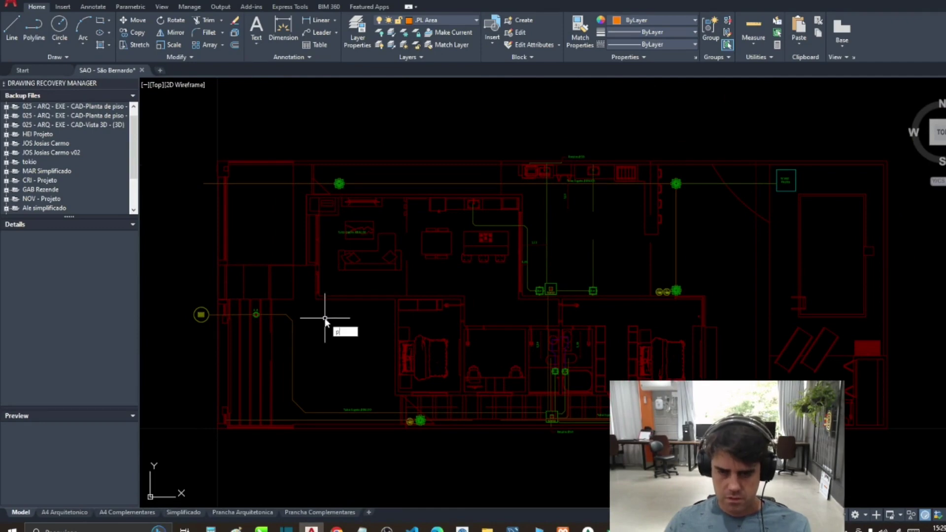
key(Return)
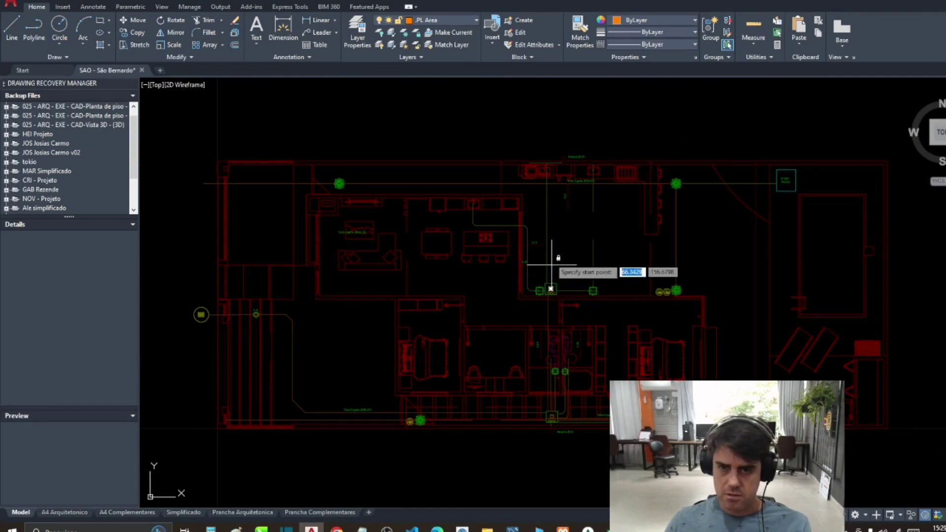
scroll(560, 367, up, 2)
scroll(558, 380, down, 4)
scroll(650, 312, up, 2)
click(630, 356)
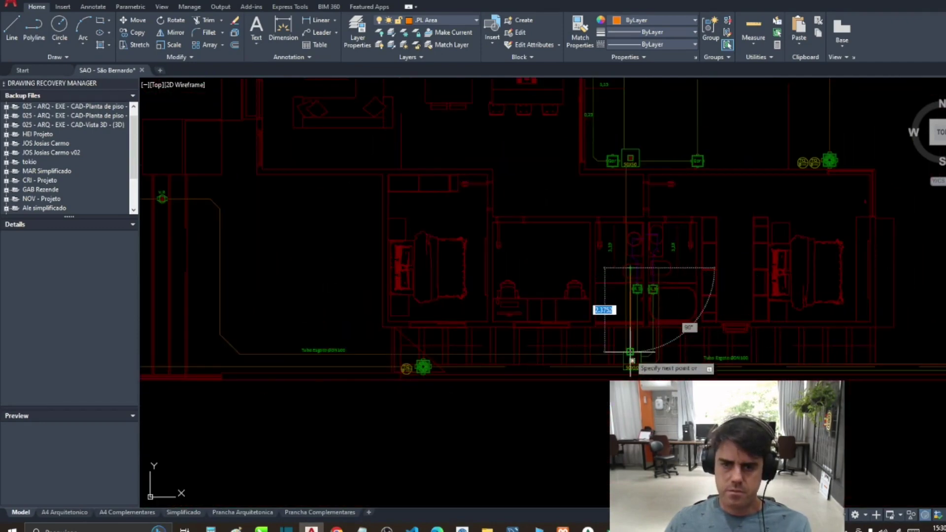
click(386, 354)
click(371, 340)
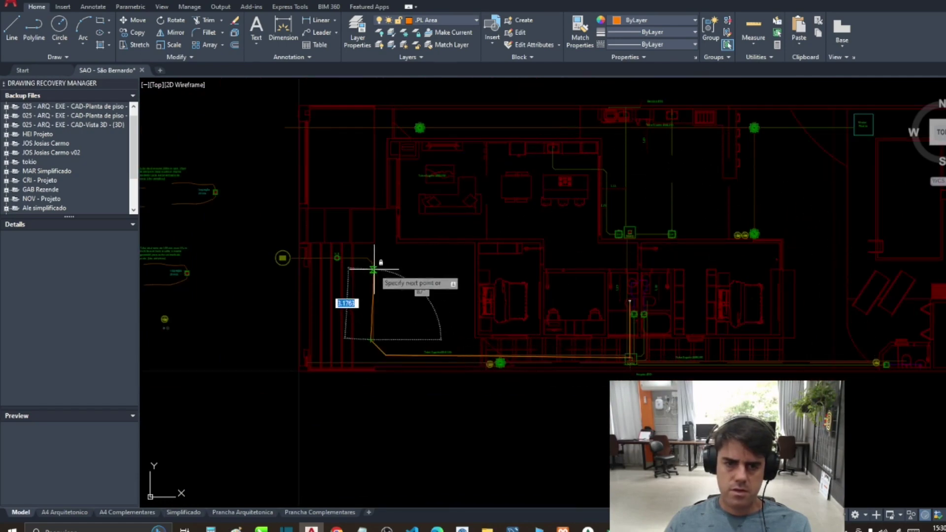
click(367, 257)
click(281, 258)
key(Return)
key(Return)
scroll(667, 331, up, 2)
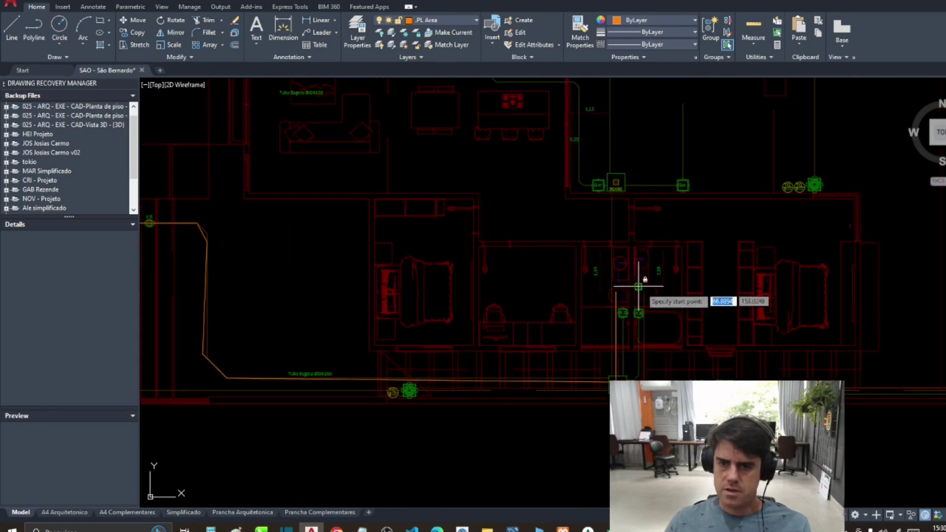
click(639, 286)
scroll(635, 370, down, 4)
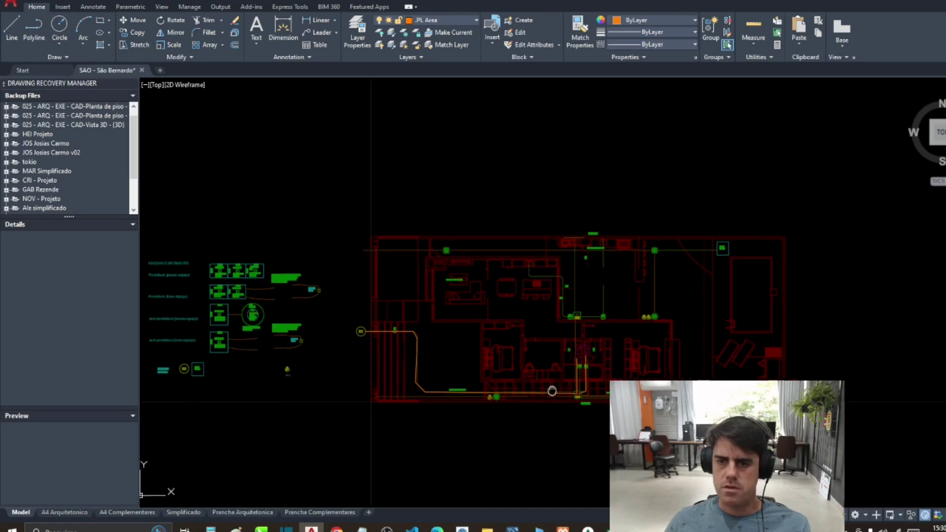
scroll(538, 388, up, 5)
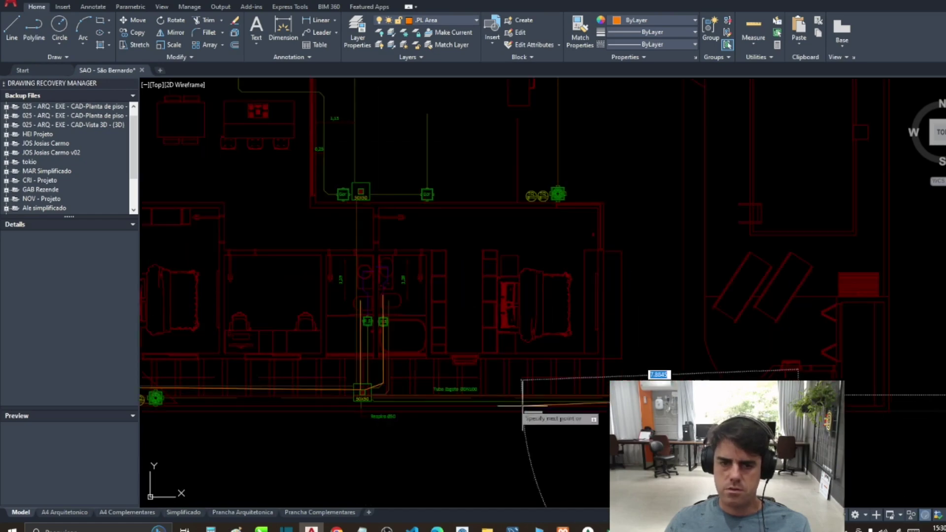
scroll(362, 393, down, 4)
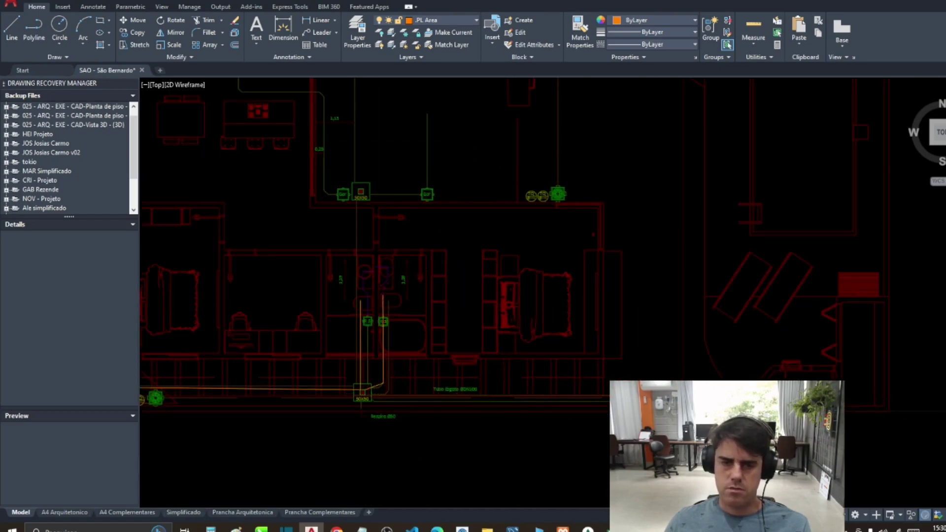
Step: Move the traced sewer route beside the other plans
key(Return)
click(218, 288)
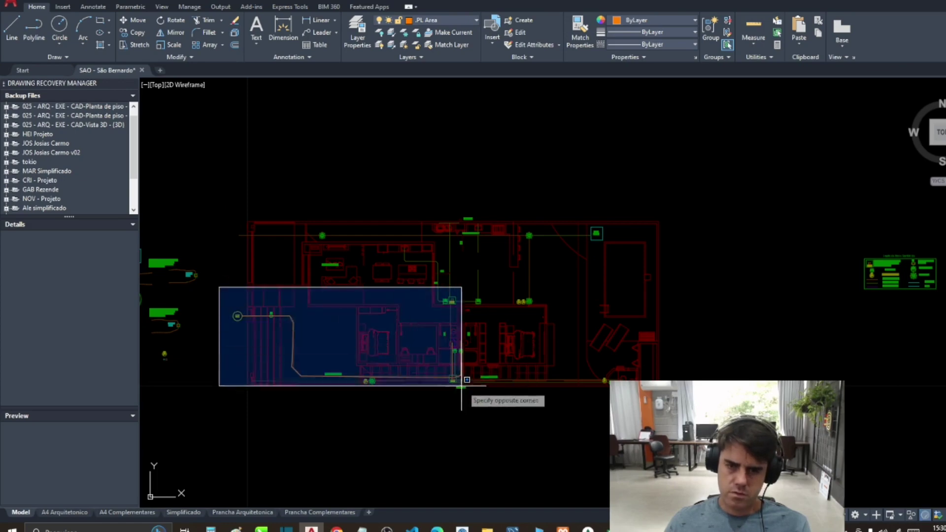
click(480, 412)
scroll(409, 366, down, 3)
key(Return)
click(409, 365)
click(787, 344)
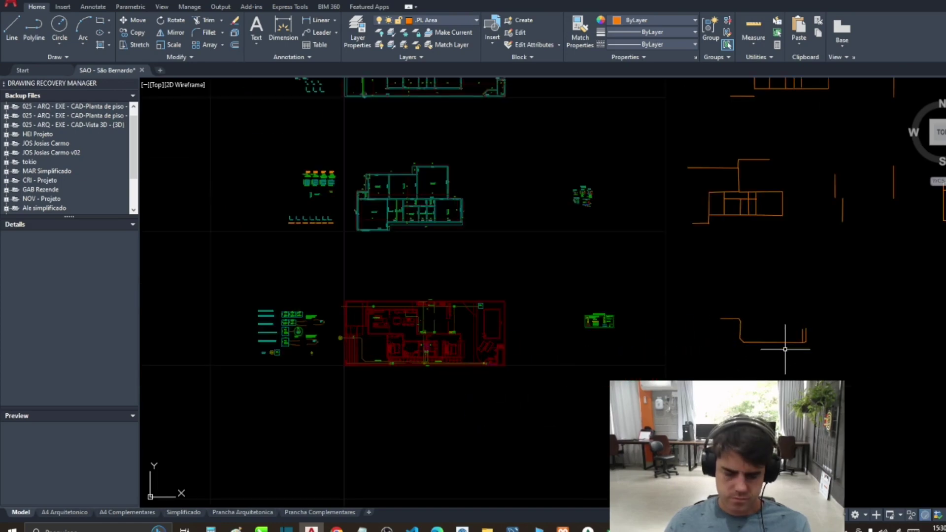
Step: Measure the sewer trace's total length, 24.84
key(Return)
click(701, 287)
click(834, 363)
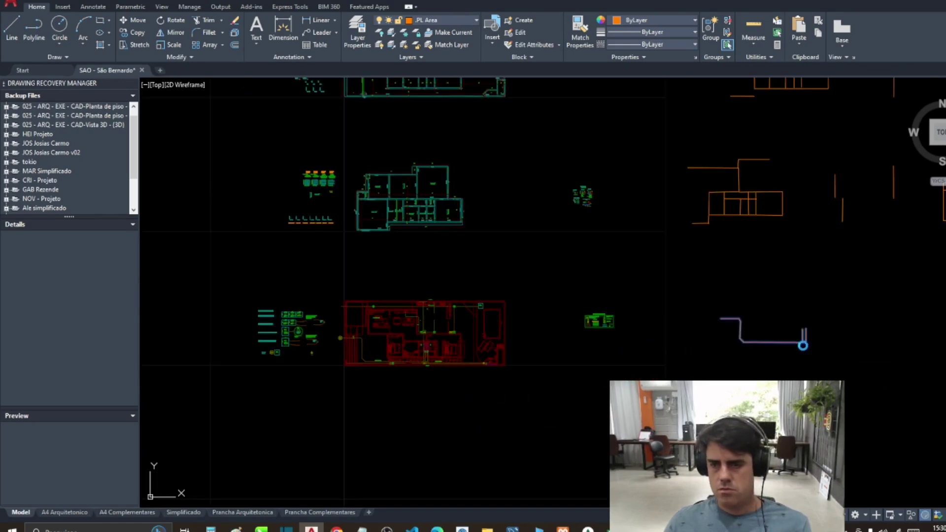
key(Return)
click(562, 279)
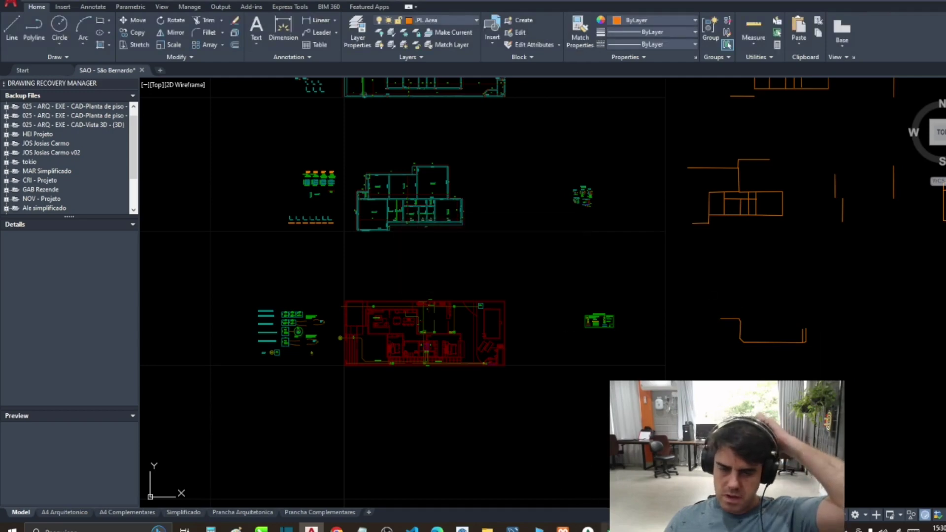
key(alt+Tab)
click(425, 215)
Step: Record 24 m of DN100 pipe, 2 WCs with hot water and 1 kitchen with hot water
text(24)
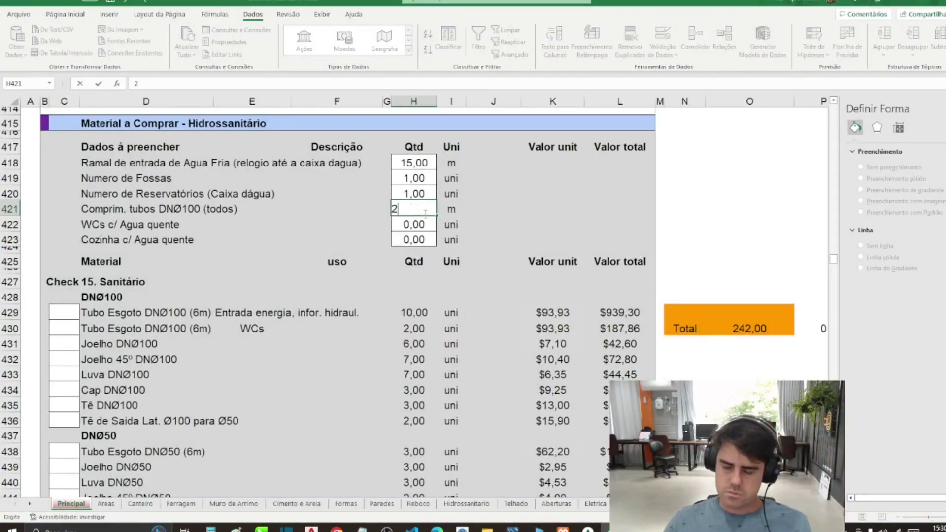
key(Return)
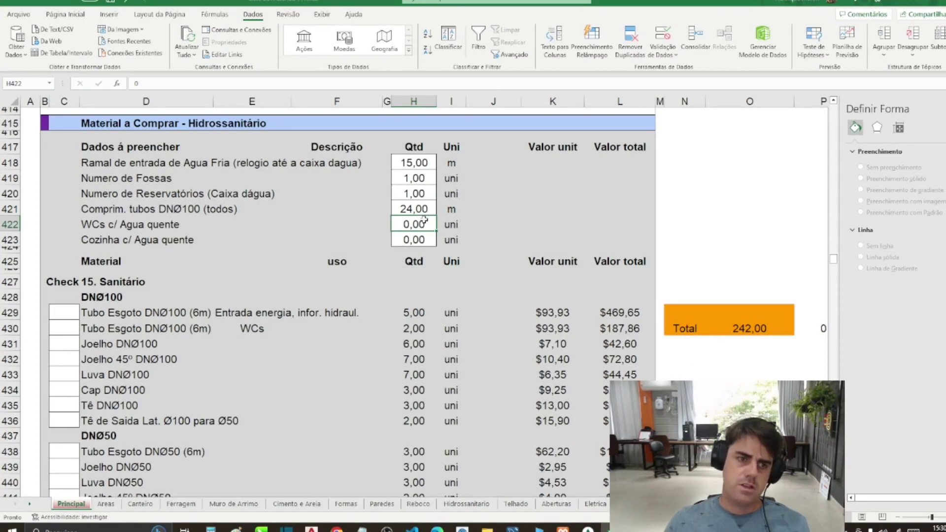
key(Return)
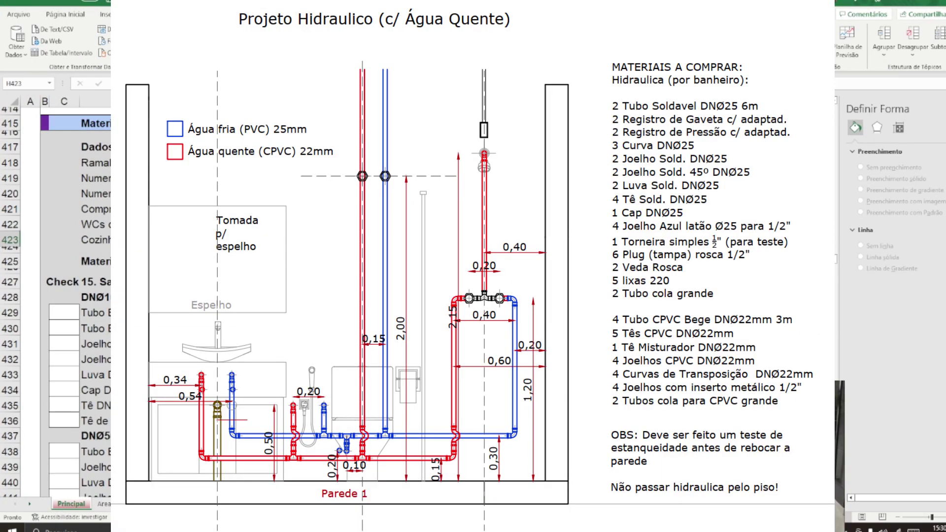
click(424, 225)
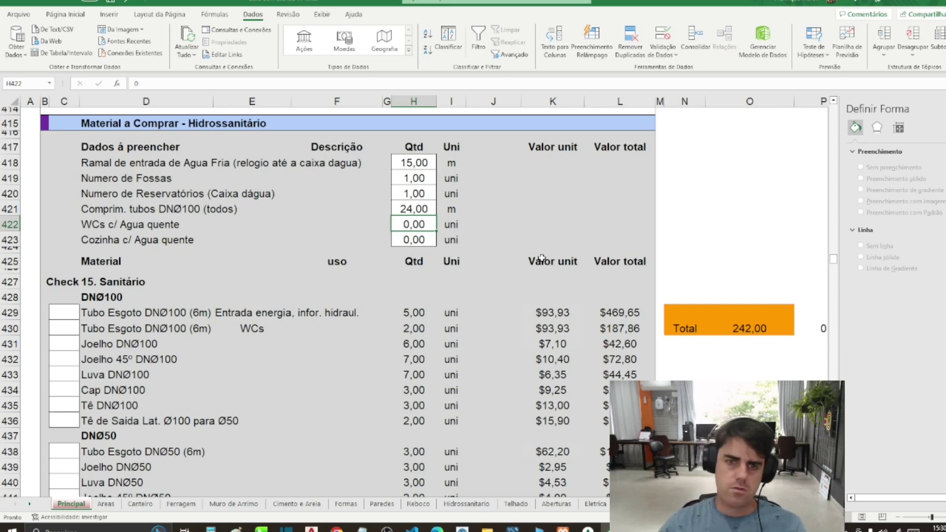
text(2)
key(Return)
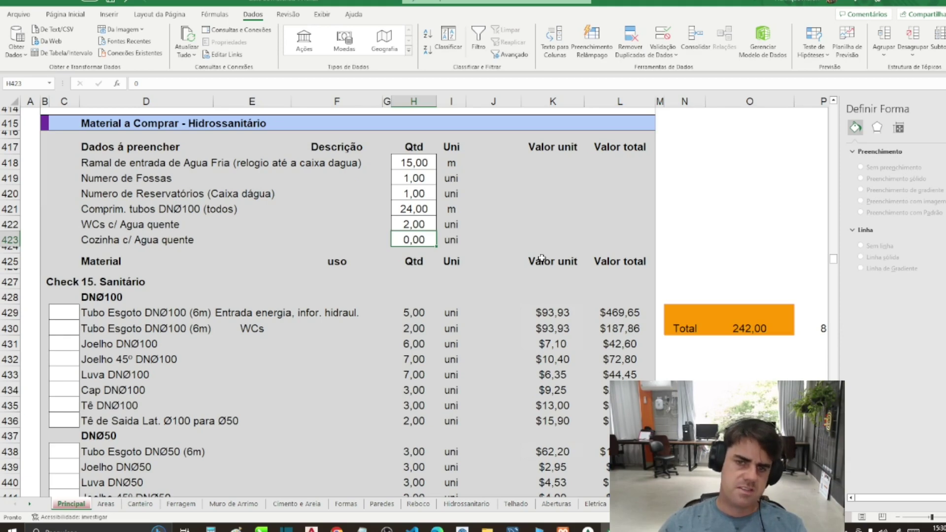
text(1)
key(Return)
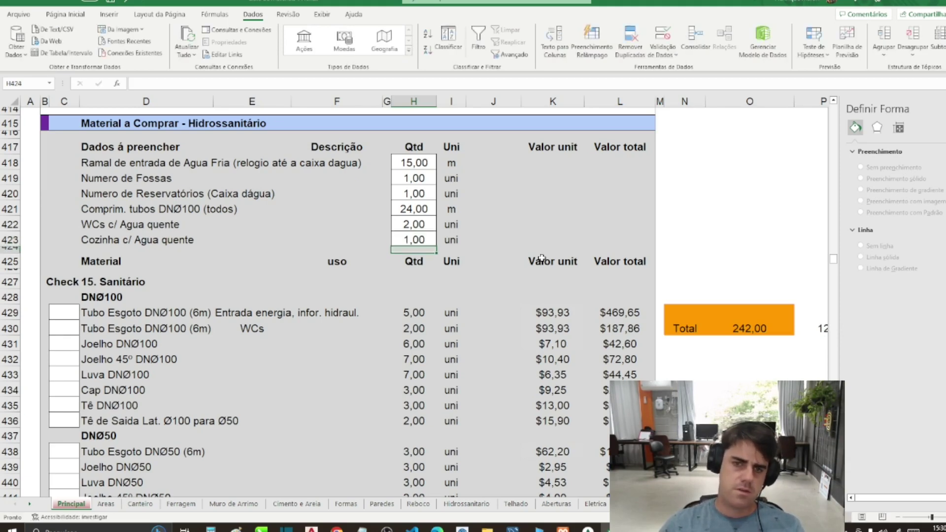
Step: Scroll to the Acabamentos data and inspect the external plastering (H500) and WC perimeter (H502) values
scroll(253, 215, down, 3)
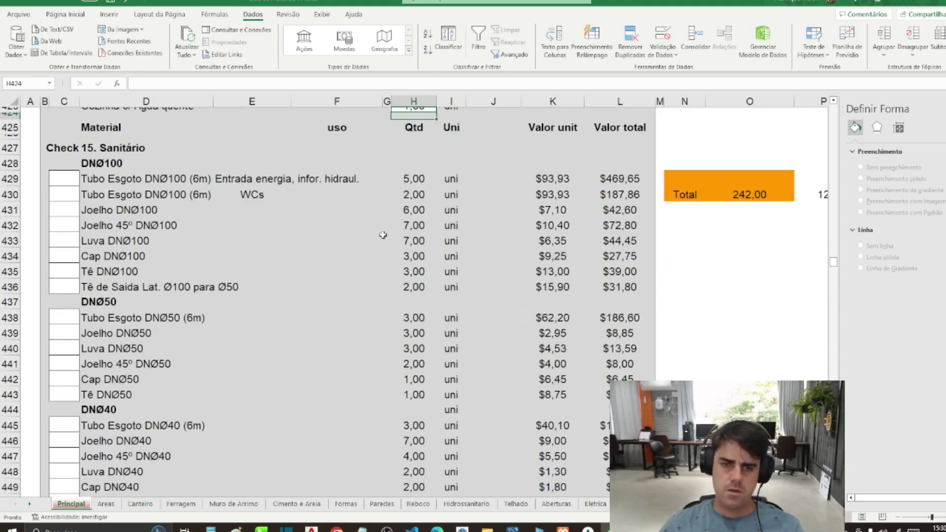
scroll(359, 218, down, 4)
scroll(359, 219, up, 4)
scroll(357, 220, down, 4)
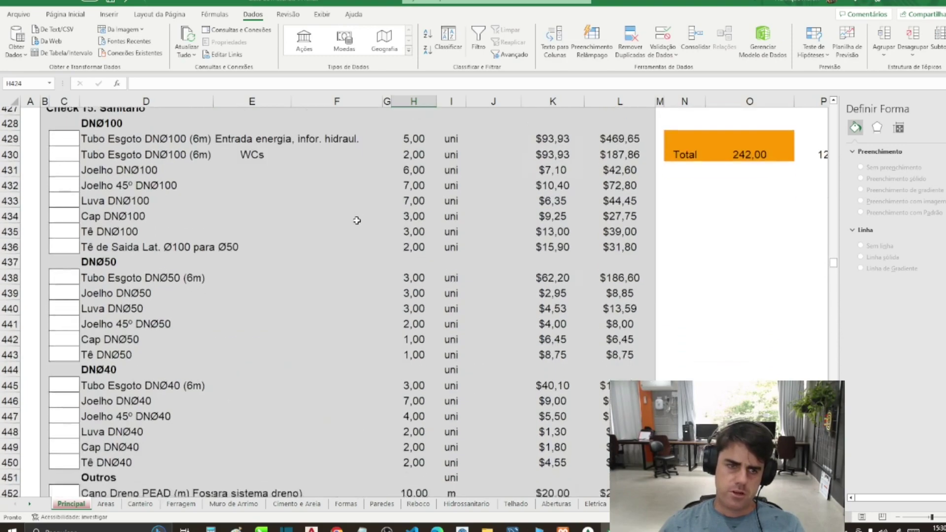
scroll(357, 220, down, 10)
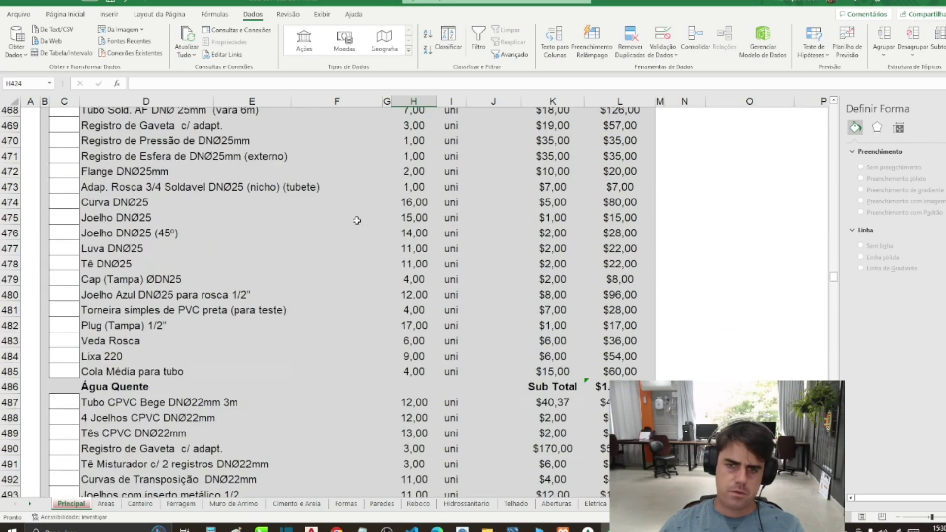
scroll(357, 220, down, 8)
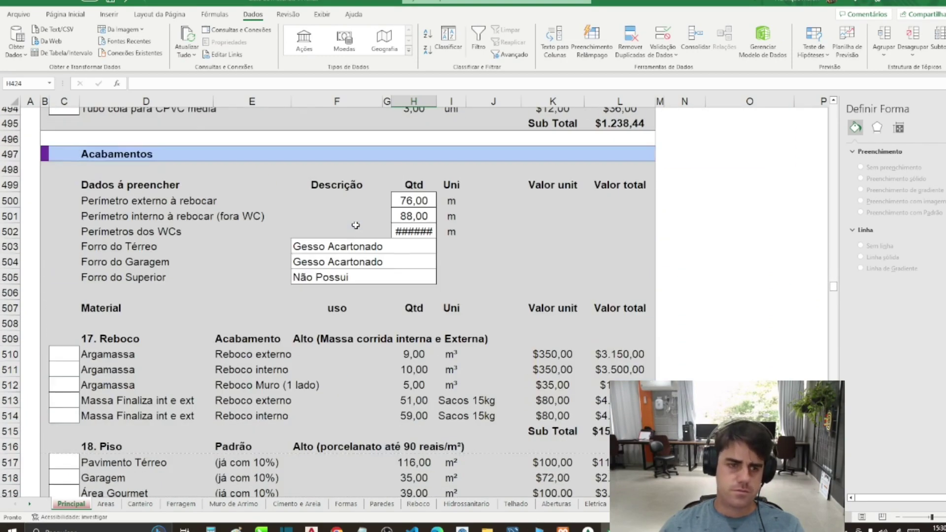
click(423, 202)
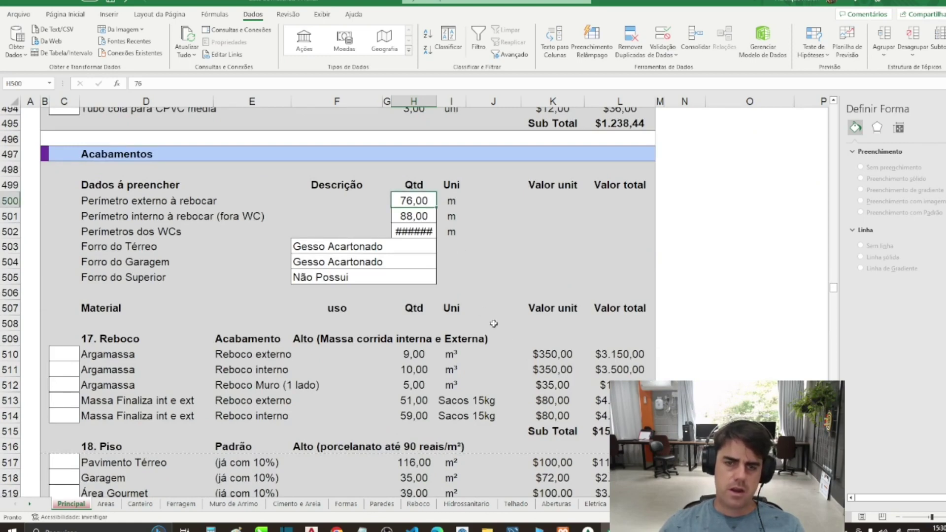
click(405, 231)
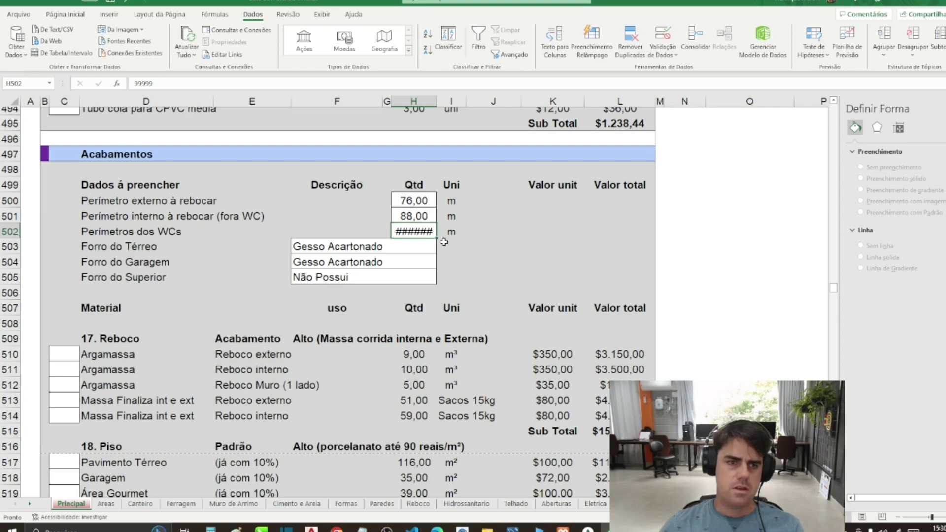
click(211, 227)
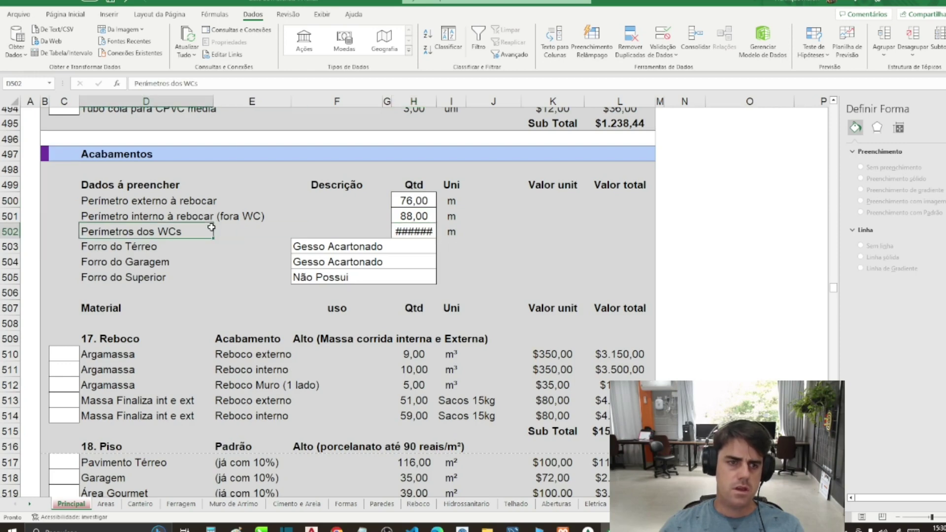
Step: Hide the Perímetros dos WCs row 502 with Ocultar
click(9, 232)
right_click(8, 231)
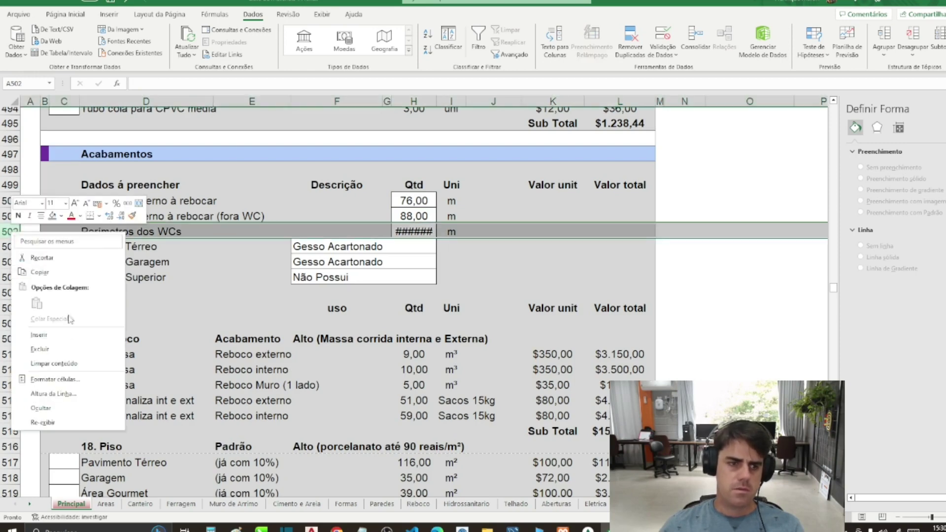
click(64, 348)
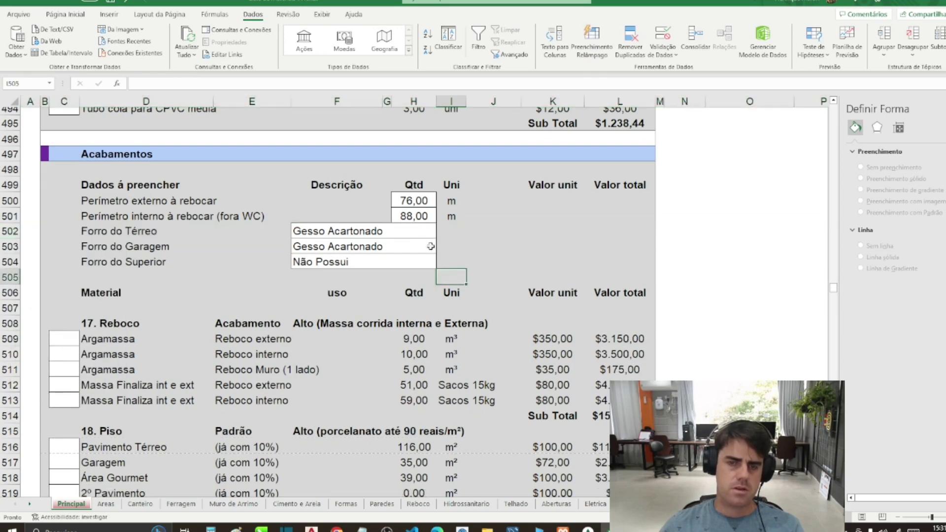
click(417, 201)
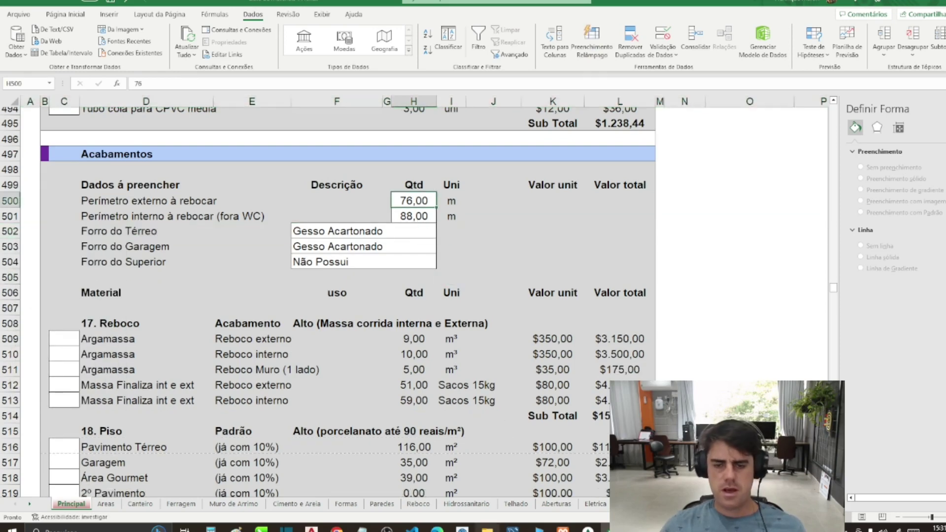
click(311, 529)
scroll(387, 419, up, 2)
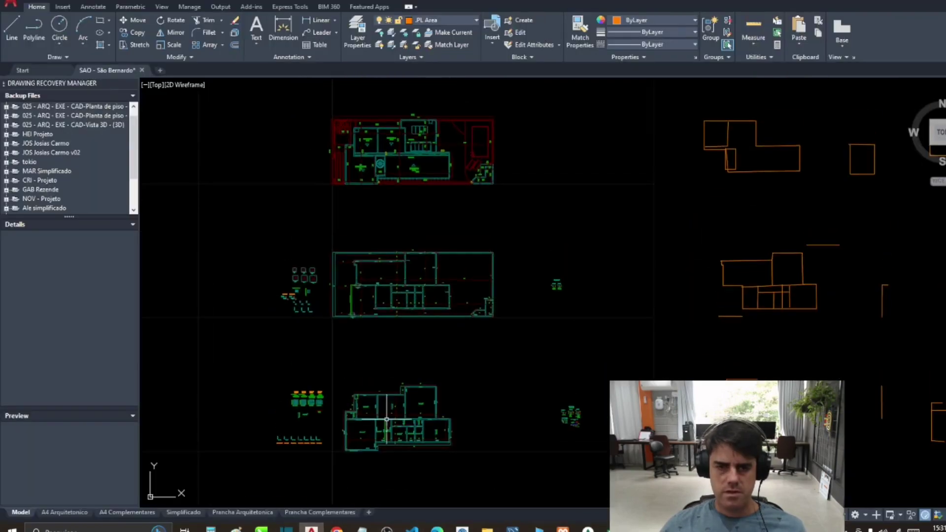
Step: Trace the ground floor's outer walls as a closed polyline outline
scroll(387, 419, down, 4)
scroll(399, 158, up, 6)
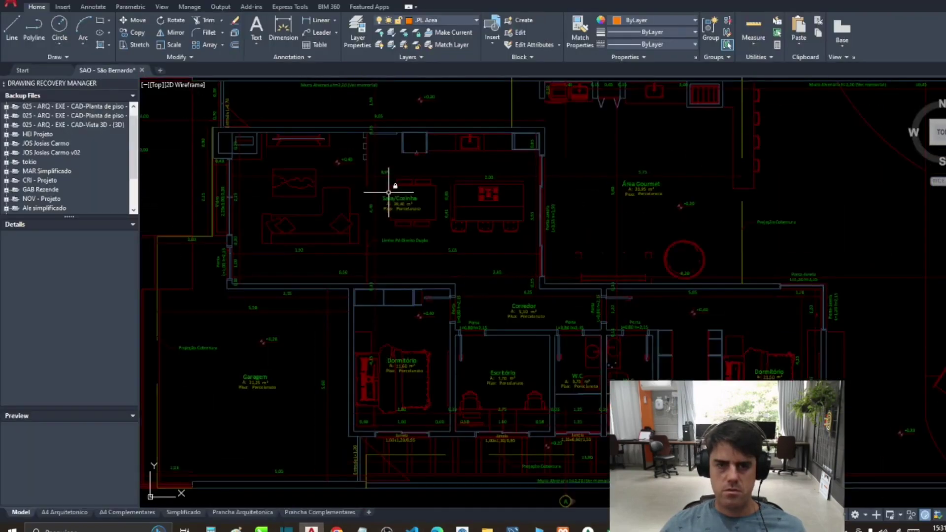
drag(388, 192, 389, 213)
key(Return)
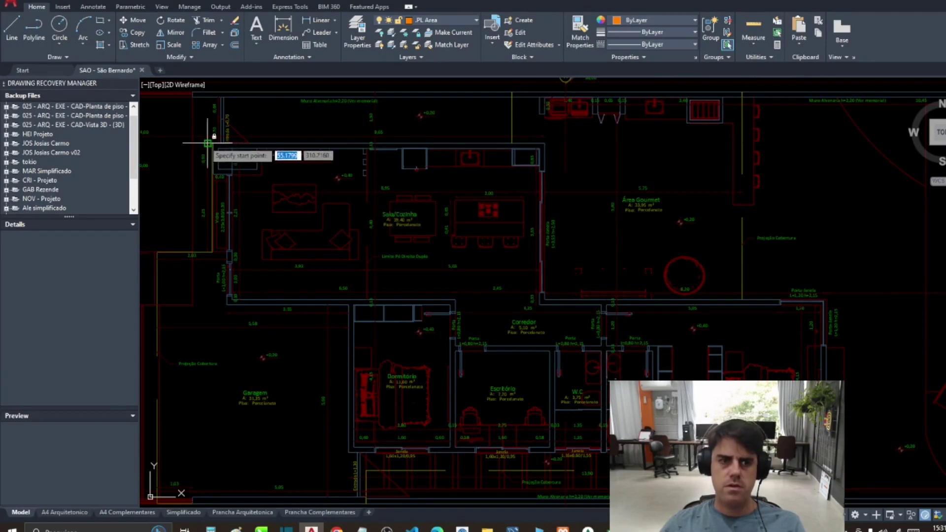
click(207, 143)
click(544, 143)
click(545, 299)
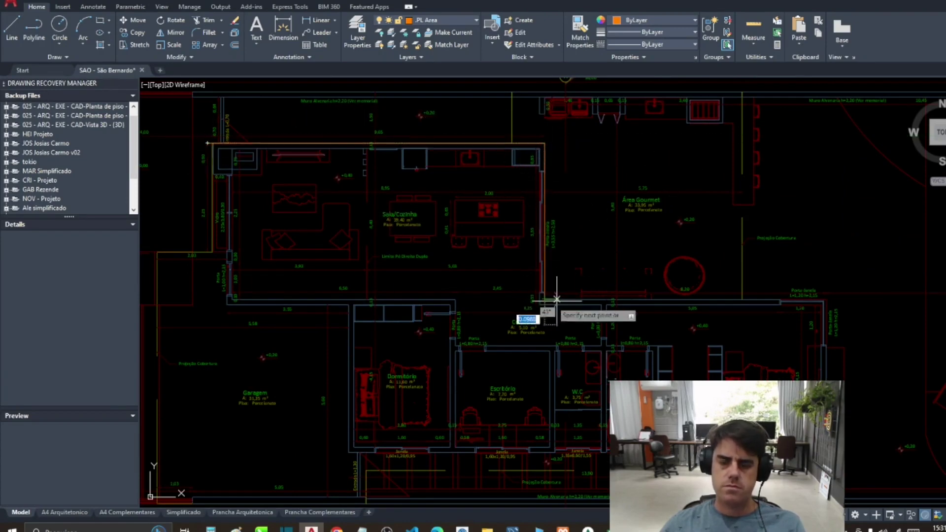
click(826, 298)
click(826, 452)
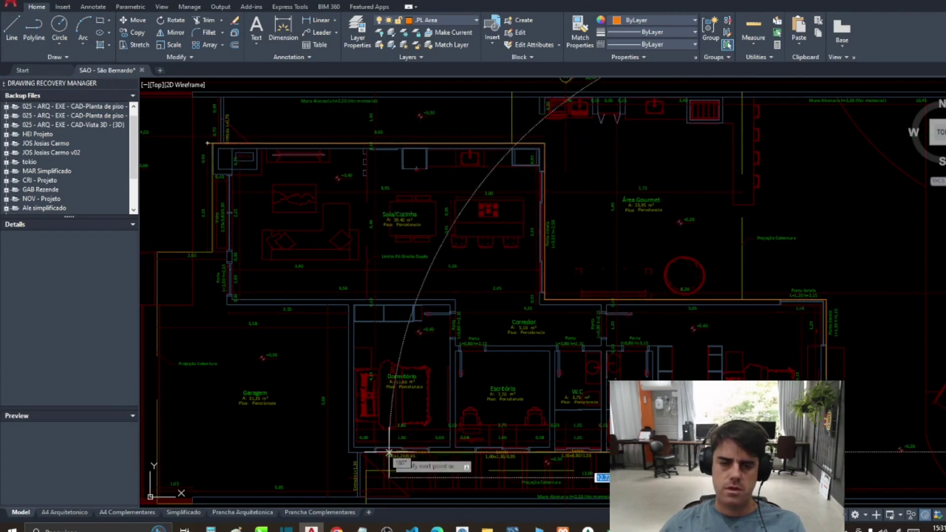
click(349, 452)
click(348, 304)
click(227, 311)
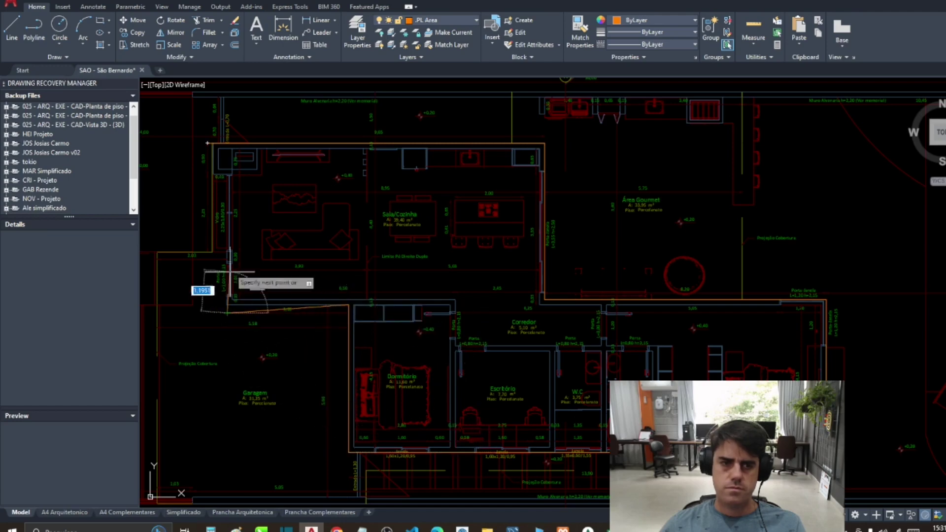
click(227, 172)
click(207, 173)
click(208, 143)
Step: Place the outline beside the other traces and list its total length of 54.44
scroll(275, 142, down, 3)
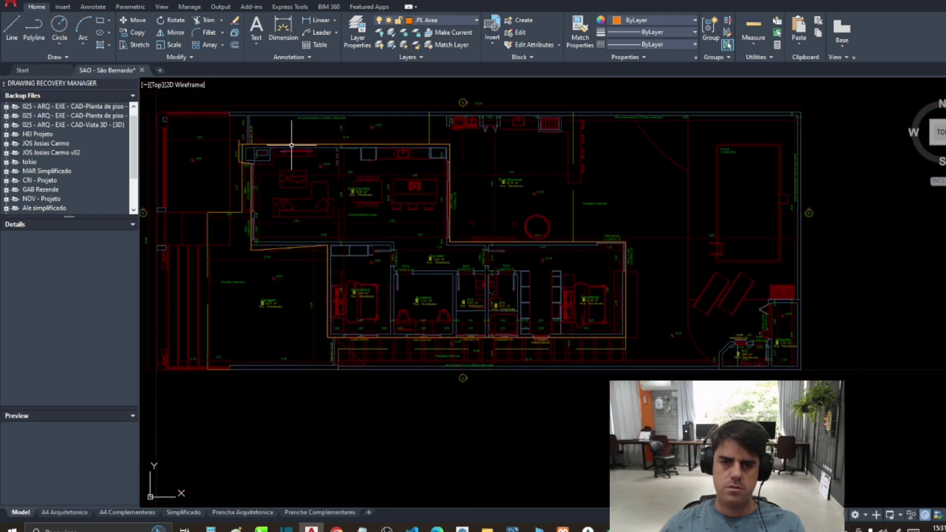
scroll(357, 186, down, 4)
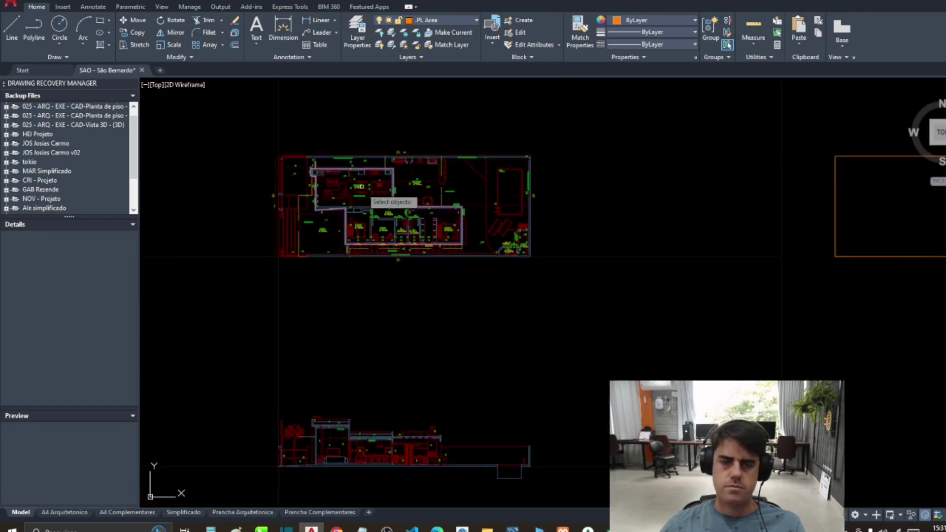
scroll(422, 192, down, 3)
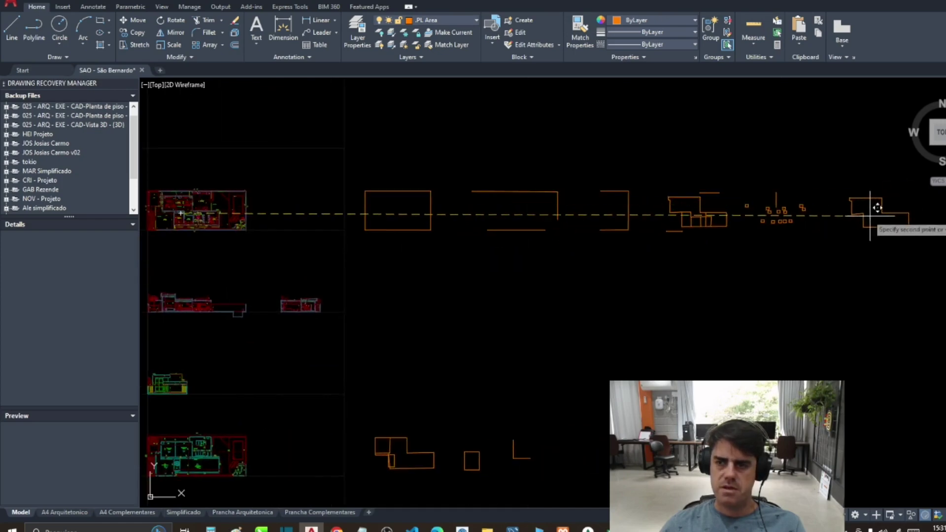
click(870, 223)
click(870, 224)
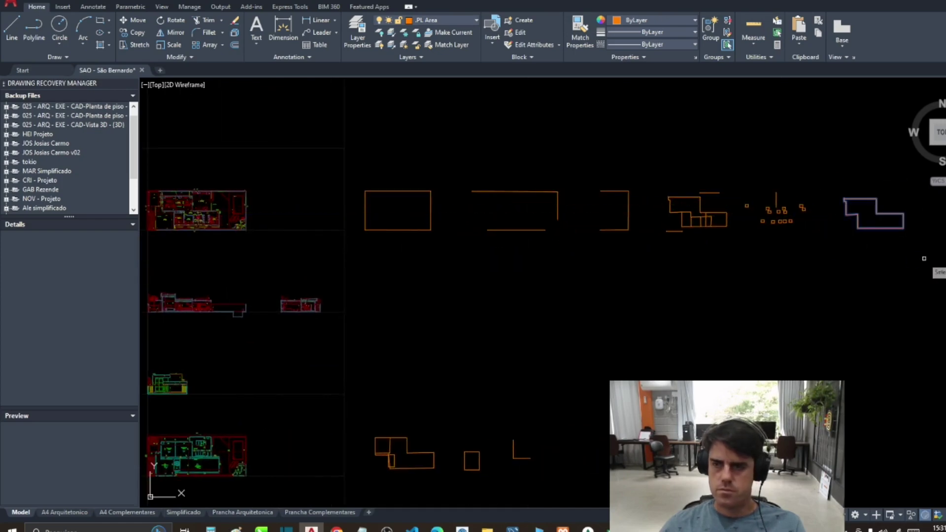
key(Return)
click(557, 281)
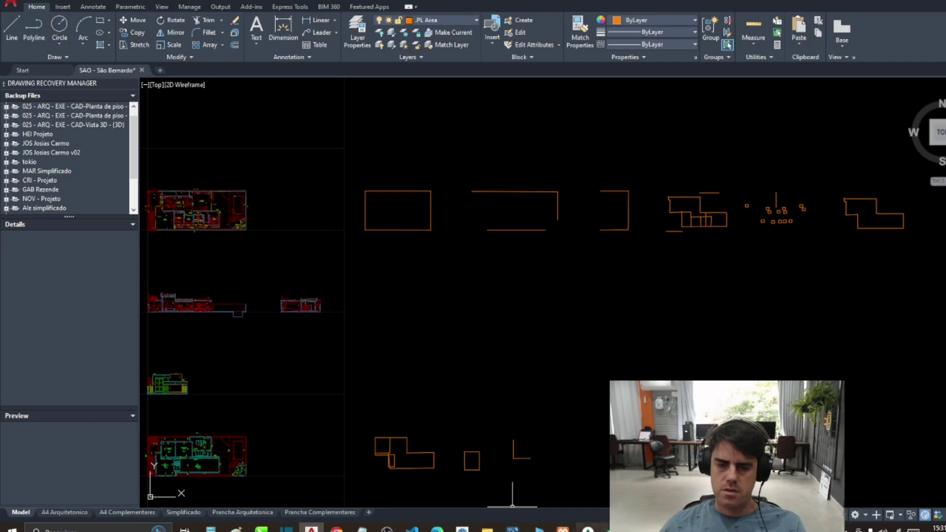
Step: Enter 54 as the external plastering perimeter in Excel cell H500, then return to AutoCAD
click(513, 529)
click(430, 289)
click(417, 202)
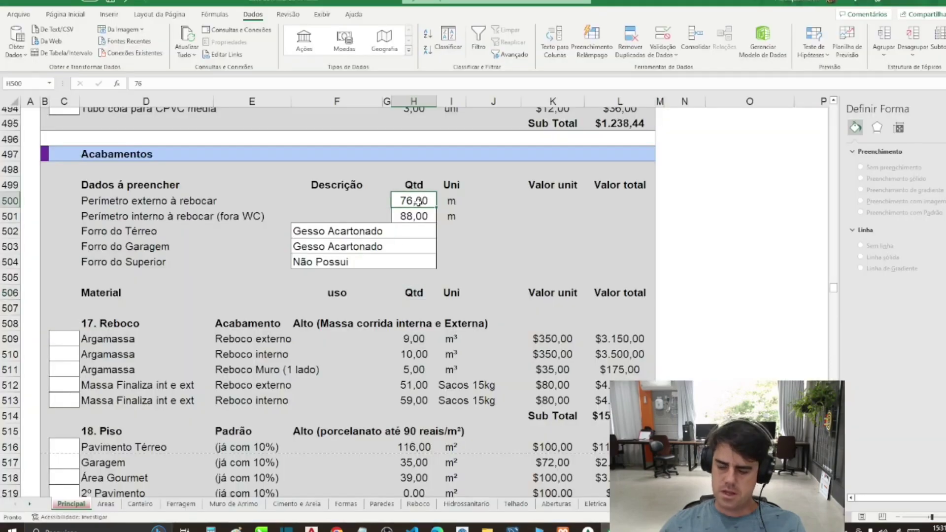
text(54)
key(Return)
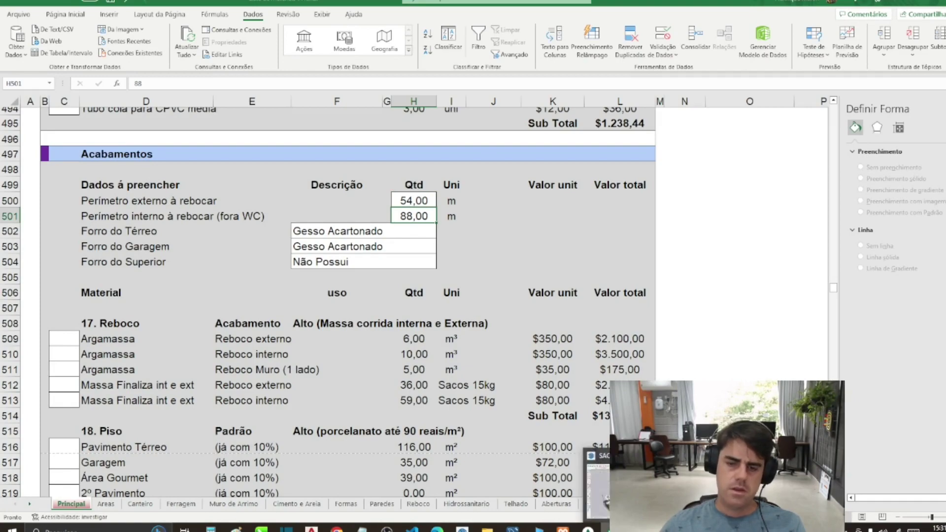
key(alt+Tab)
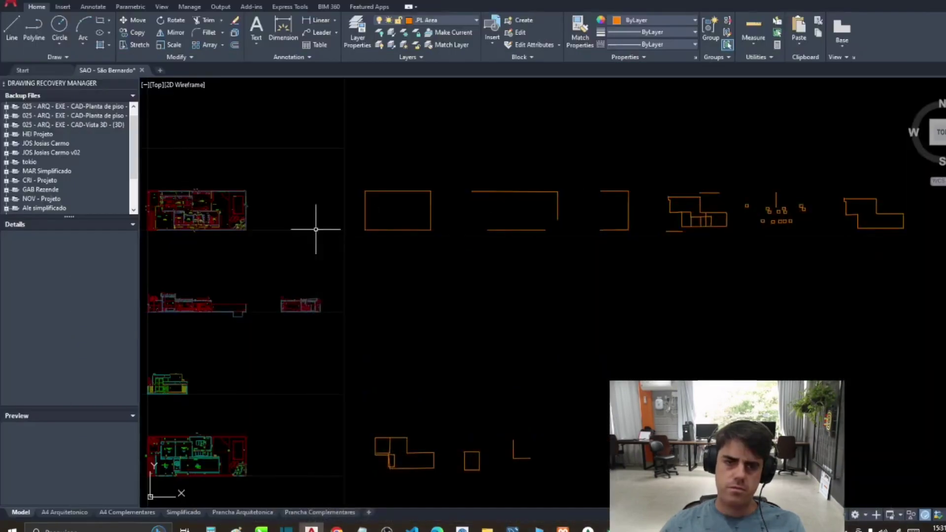
scroll(200, 186, up, 6)
Step: Trace a polyline around the living room and Corredor walls
drag(358, 272, 402, 271)
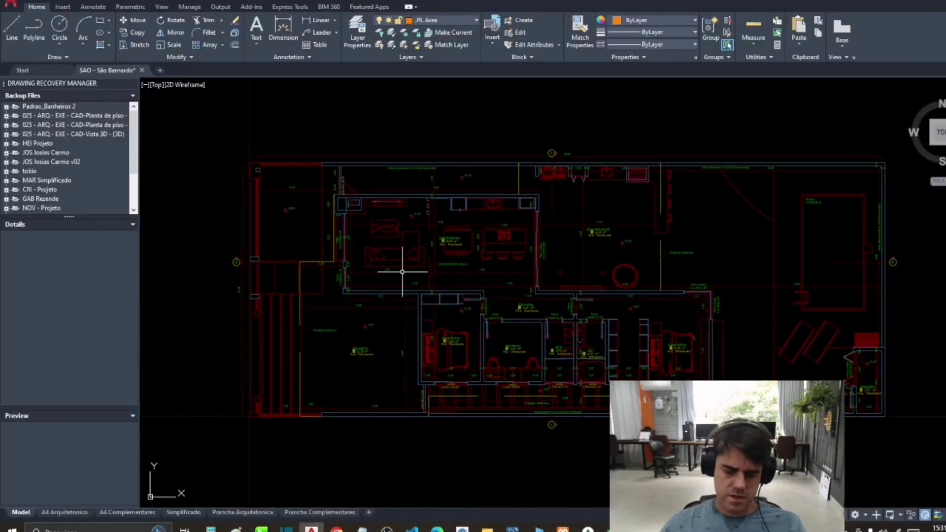
key(Return)
scroll(355, 207, up, 4)
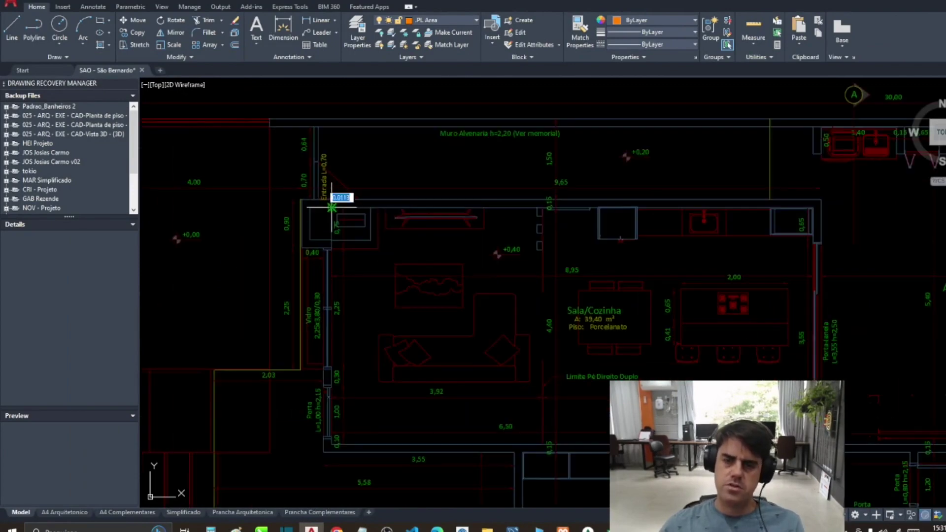
click(331, 207)
click(821, 200)
drag(820, 452, 688, 235)
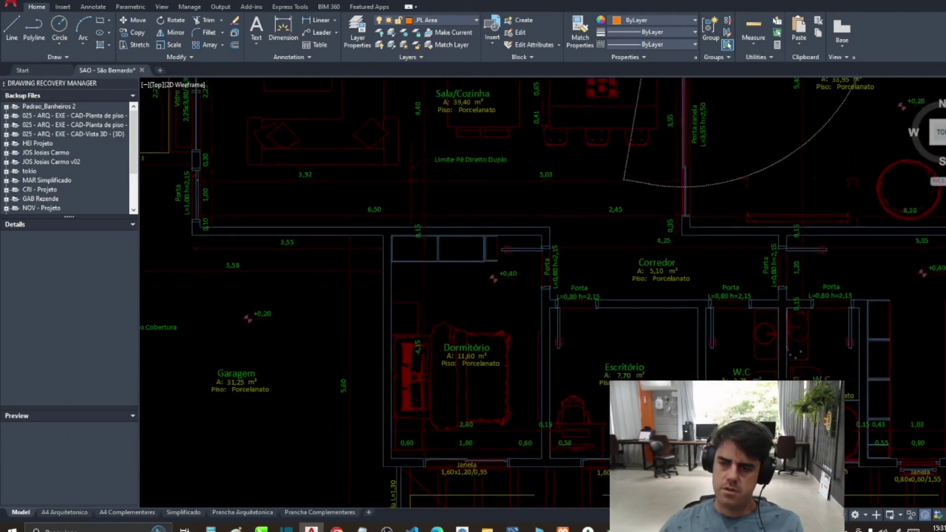
click(688, 235)
click(778, 235)
click(777, 312)
click(543, 299)
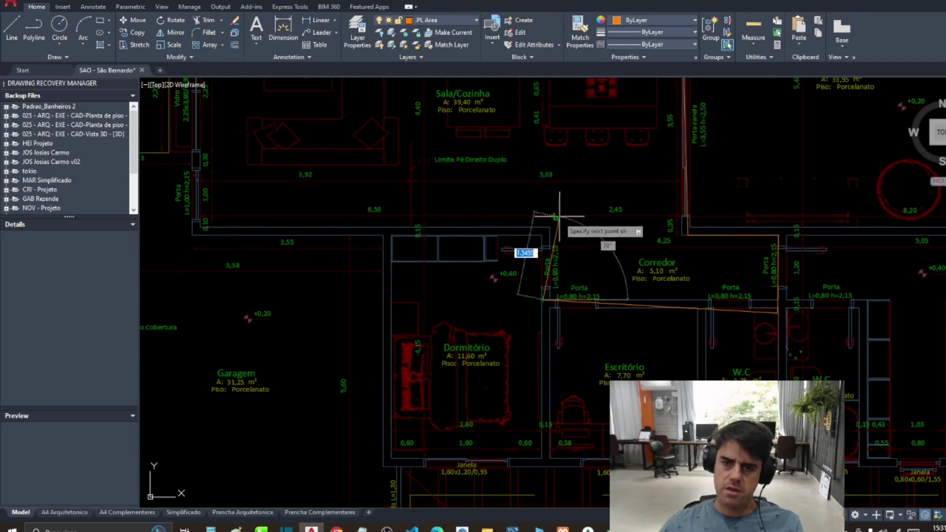
click(549, 227)
click(201, 228)
Step: Trace the left Dormitório as a closed four-corner polyline
drag(201, 227, 216, 395)
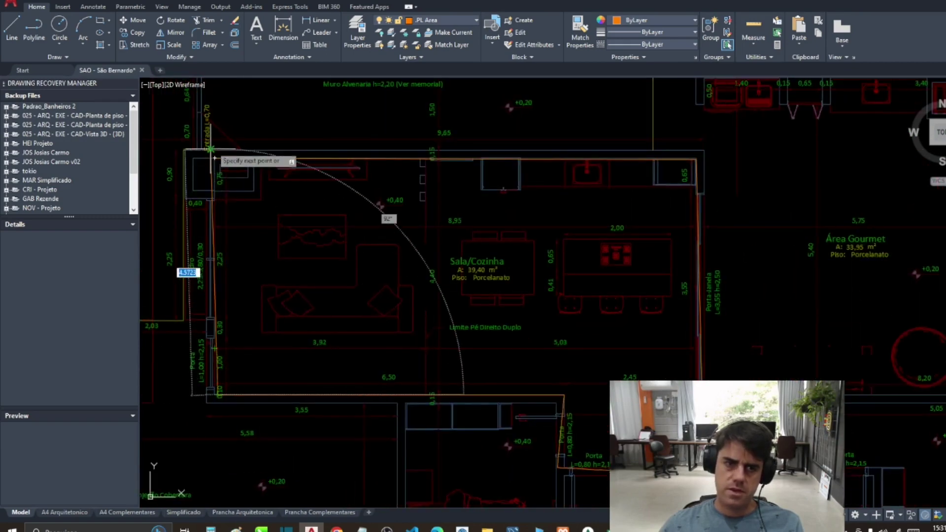
scroll(215, 158, down, 5)
scroll(261, 255, up, 5)
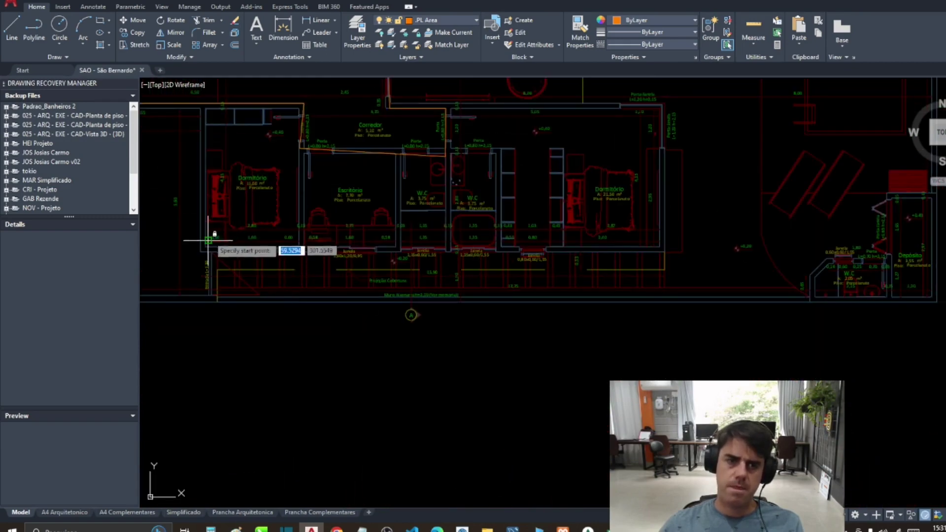
click(298, 242)
click(301, 109)
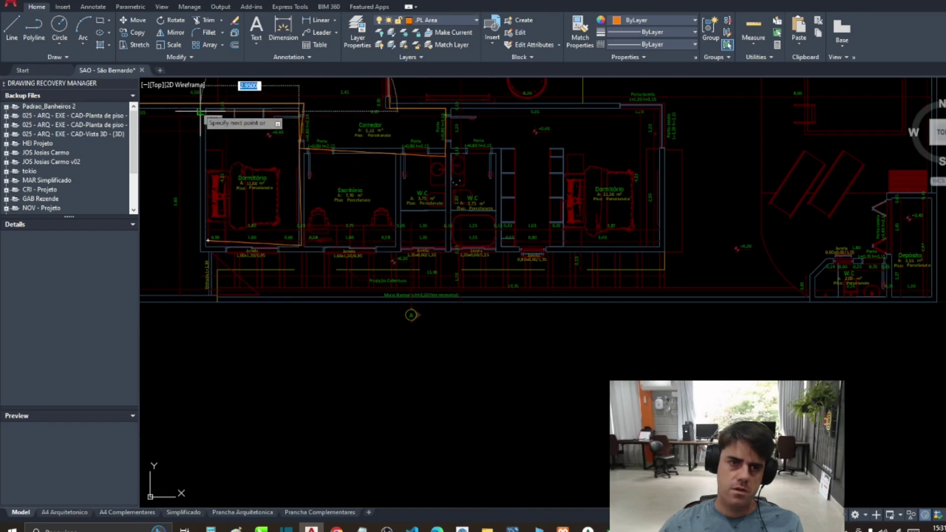
click(206, 108)
click(209, 241)
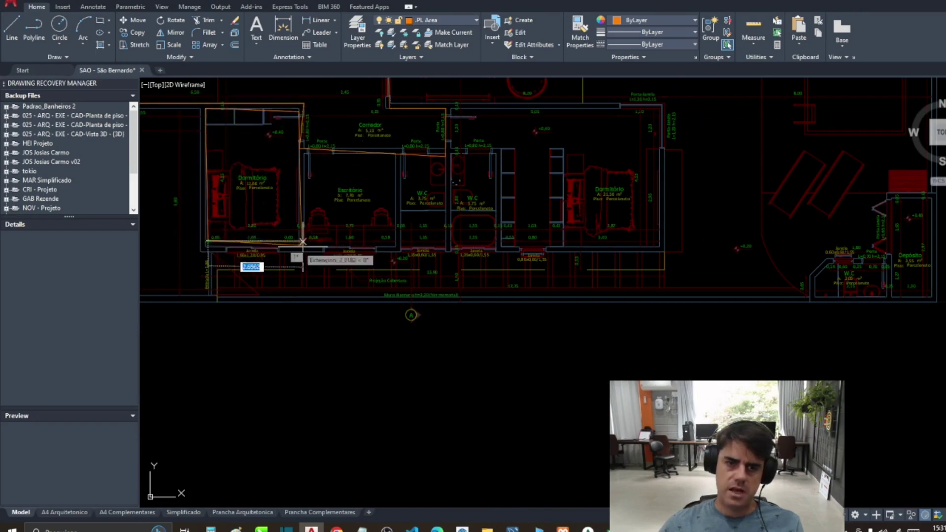
key(Return)
Step: Trace the Escritório outline and the adjoining W.C's right wall
drag(309, 235, 302, 433)
scroll(303, 433, up, 3)
key(Return)
click(393, 446)
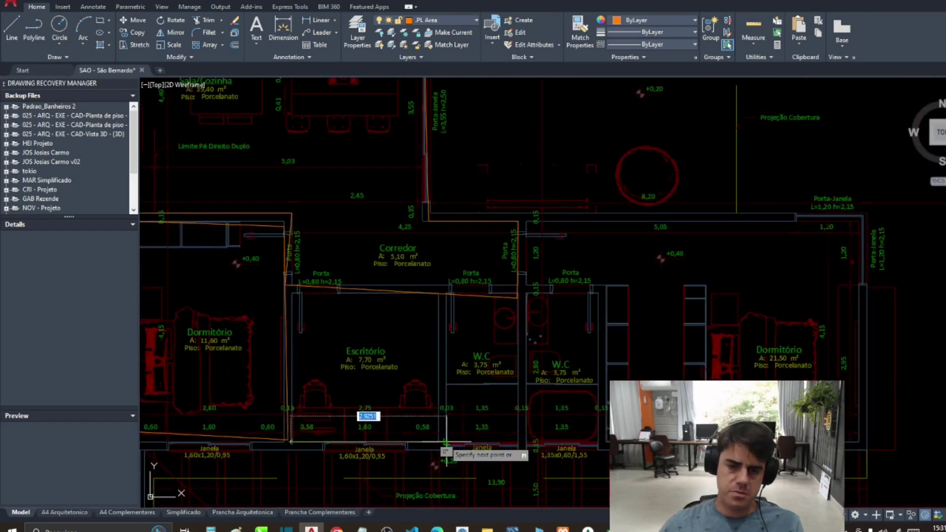
click(438, 295)
click(292, 294)
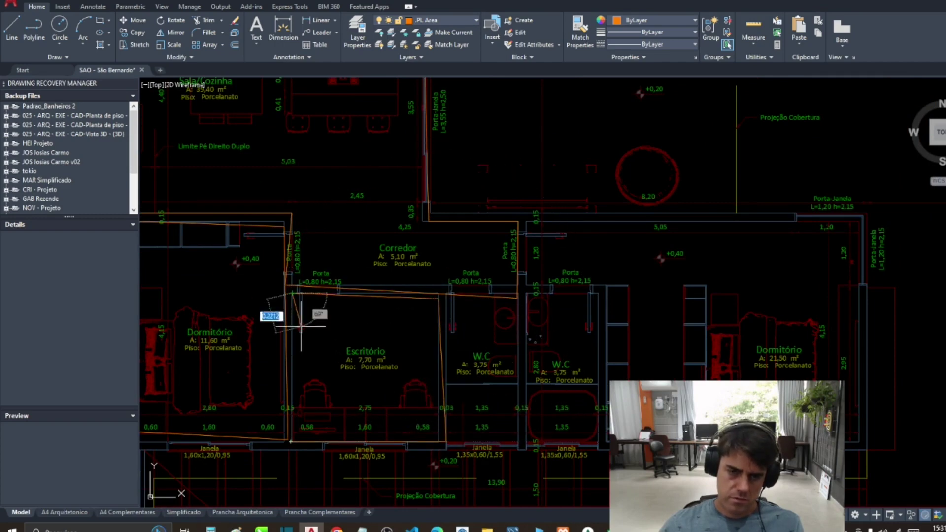
click(290, 442)
key(Return)
key(Return)
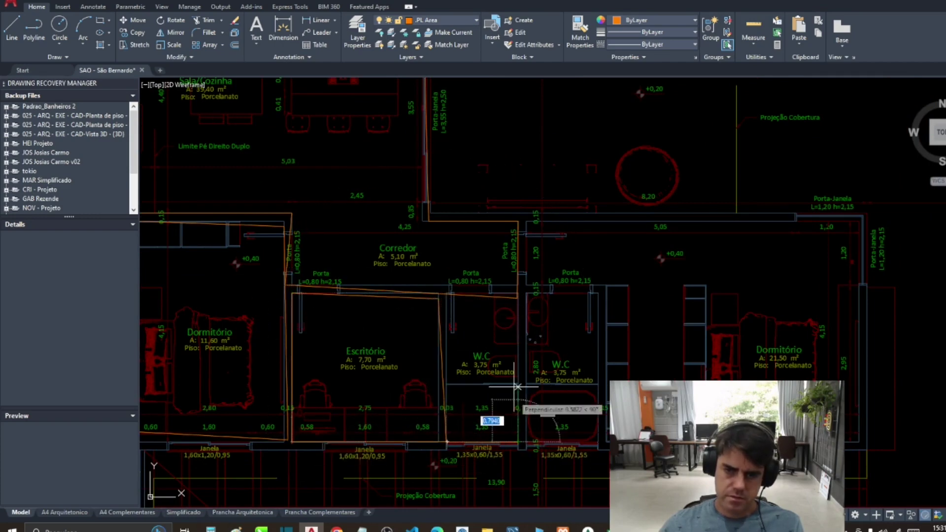
click(515, 299)
click(517, 442)
click(447, 442)
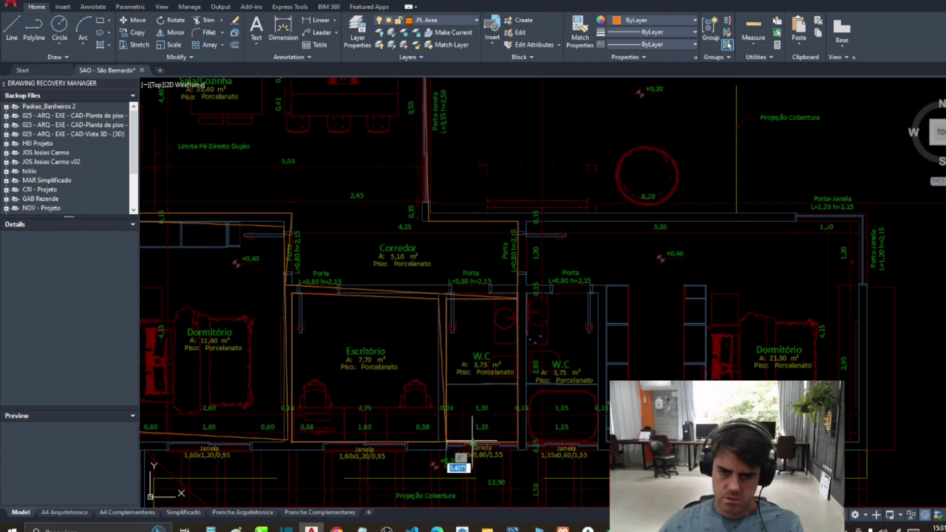
Step: Trace the right W.C and right Dormitório outlines as polylines
key(Return)
key(Return)
click(526, 442)
click(607, 442)
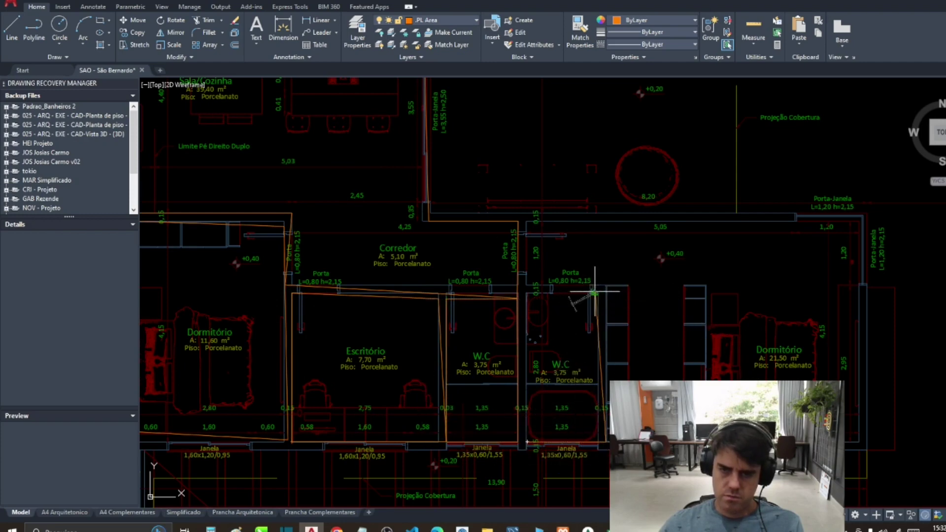
click(597, 289)
click(524, 289)
key(Return)
key(Return)
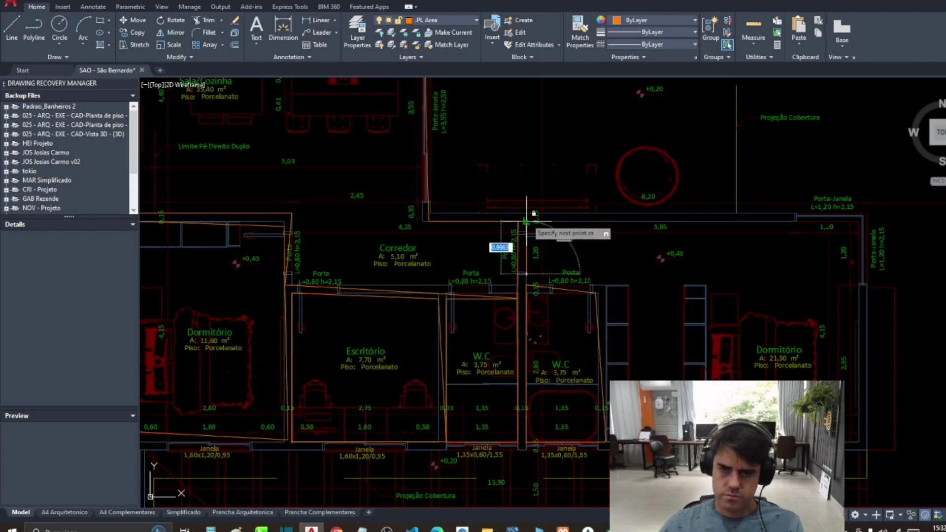
click(526, 221)
click(859, 221)
click(860, 439)
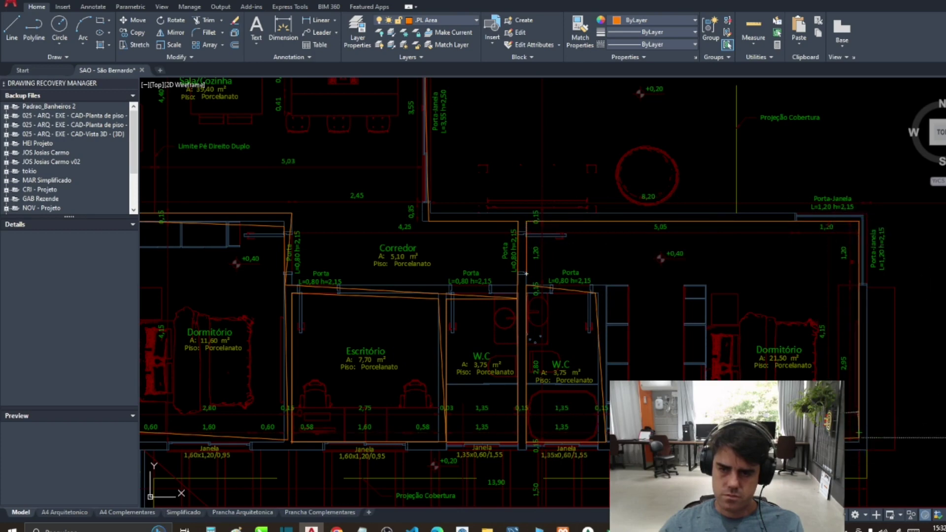
click(607, 442)
Step: Select the traced polylines, move them beside the others, and read their total length
scroll(546, 300, down, 5)
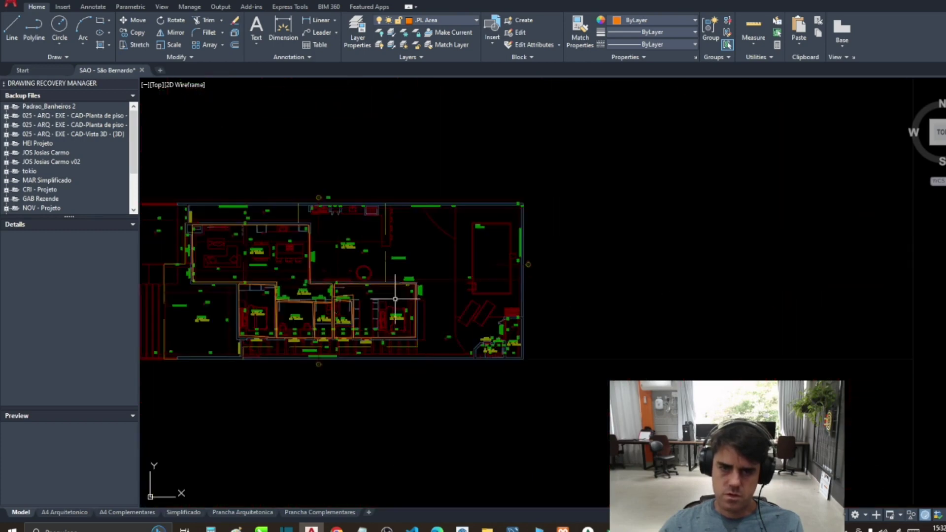
drag(281, 160, 562, 402)
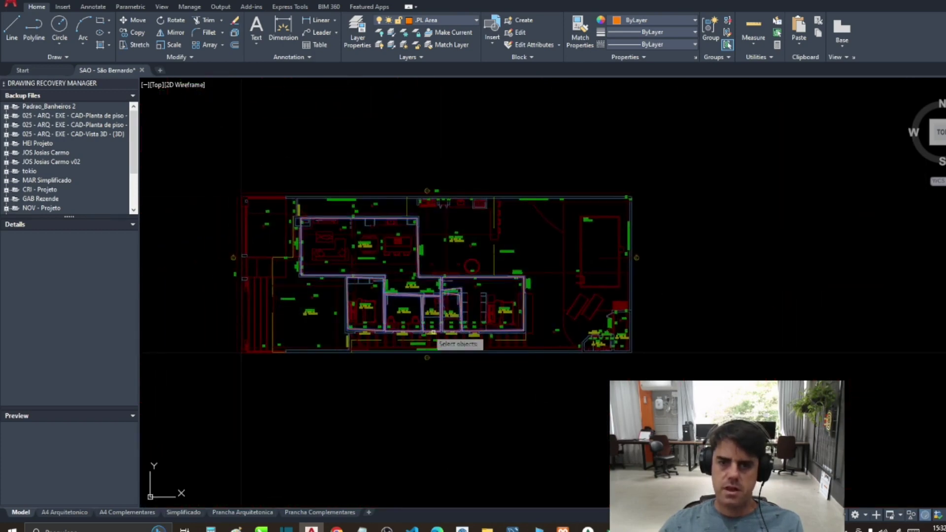
scroll(398, 322, down, 6)
scroll(419, 325, right, 10)
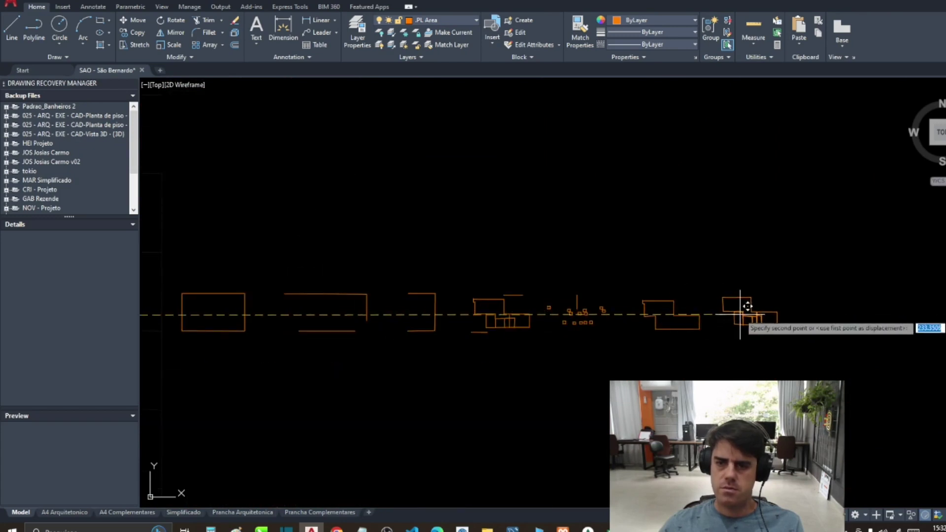
key(Return)
click(763, 314)
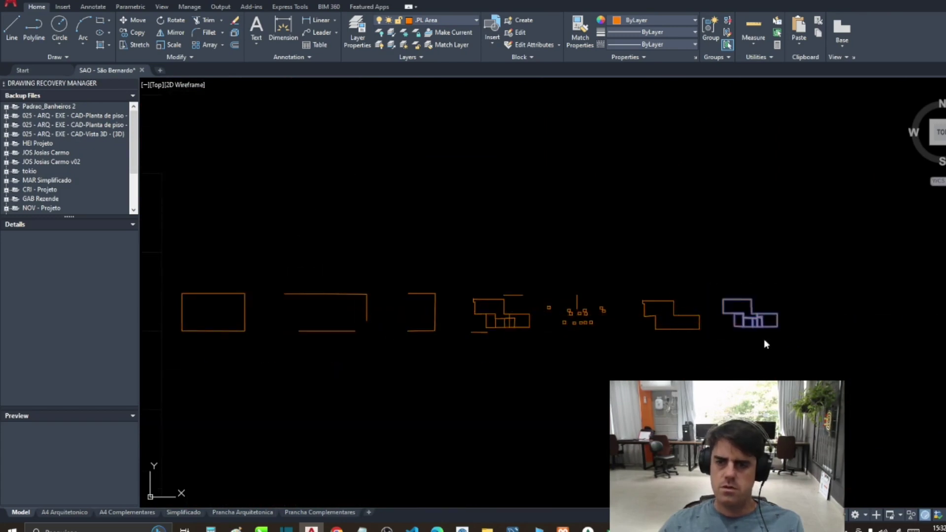
key(Return)
click(556, 282)
Step: Enter 95 as the internal plastering perimeter in Excel cell H501
key(alt+Tab)
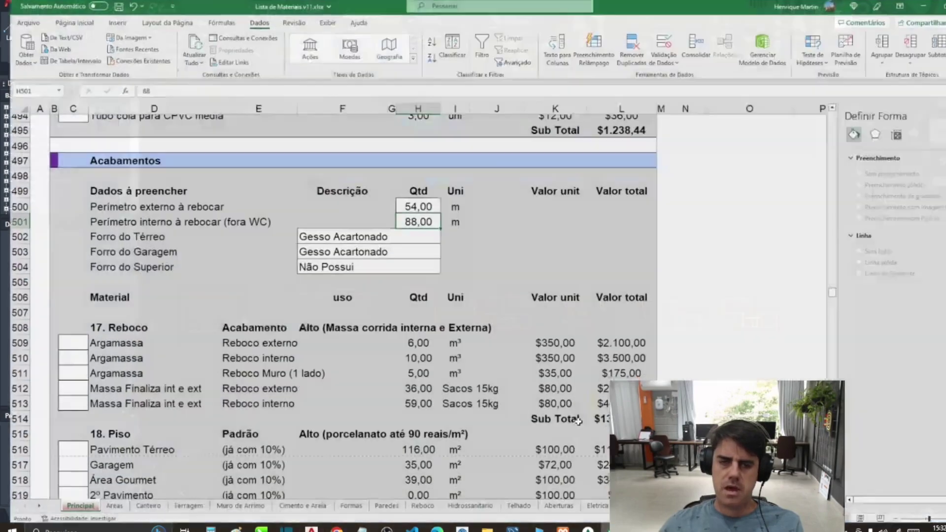
text(95)
key(Return)
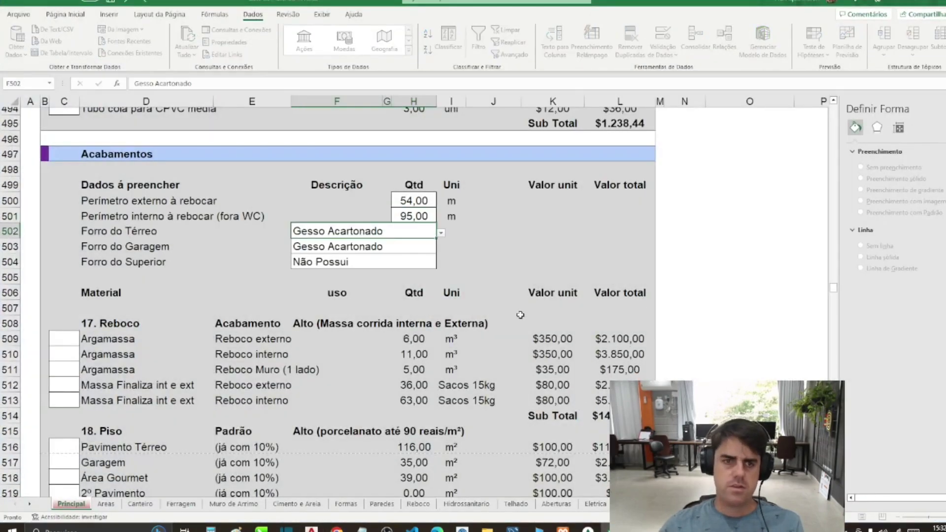
Step: Set the garage ceiling in F503 to Reboco Laje
click(393, 251)
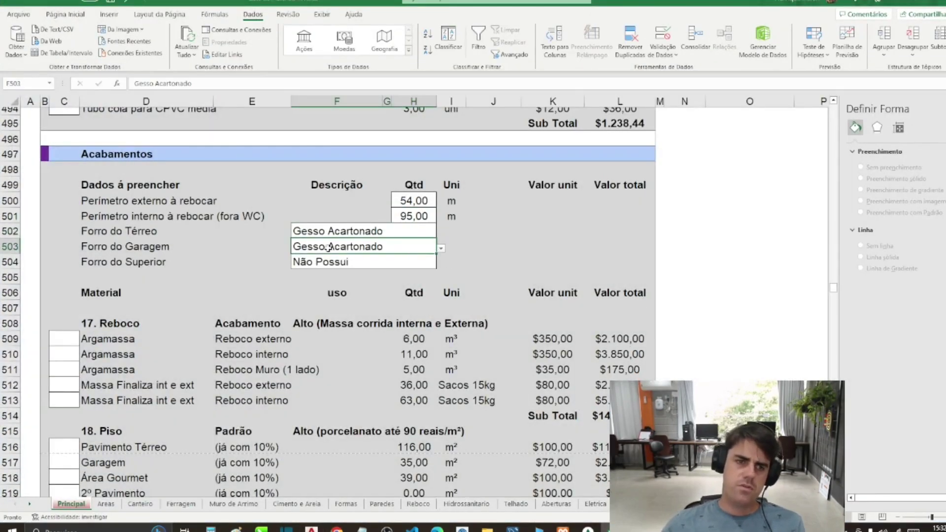
click(315, 234)
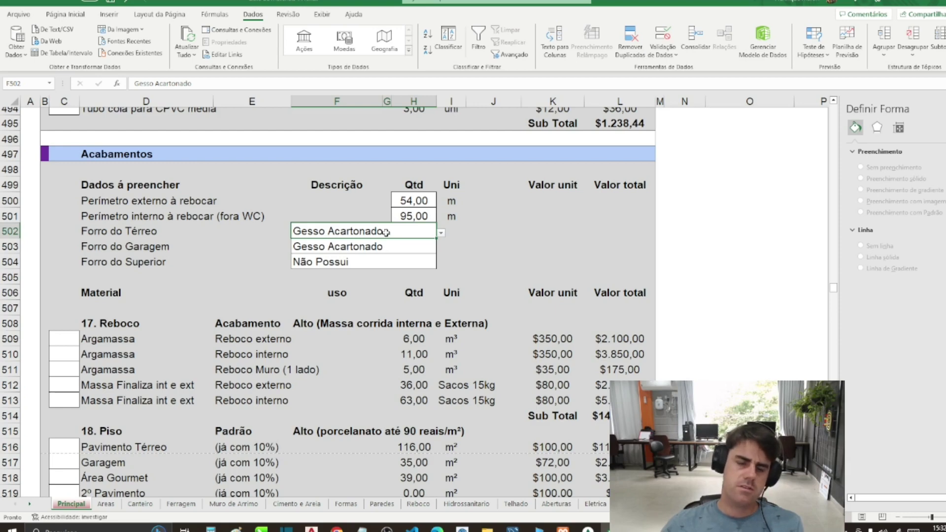
click(370, 247)
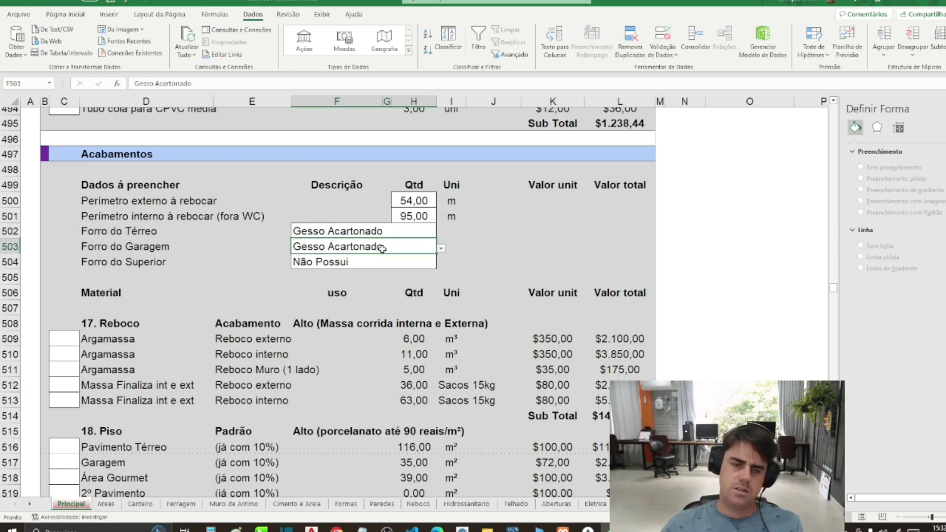
click(441, 248)
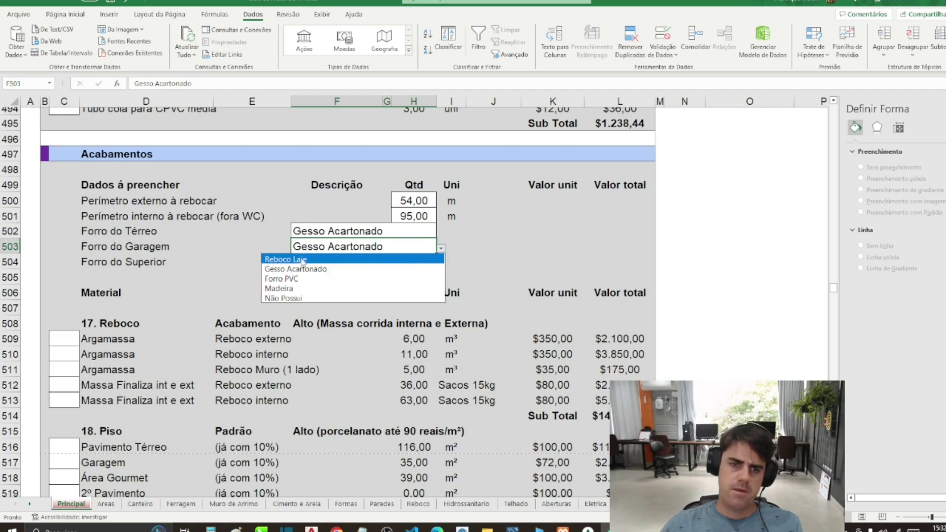
click(302, 259)
click(387, 274)
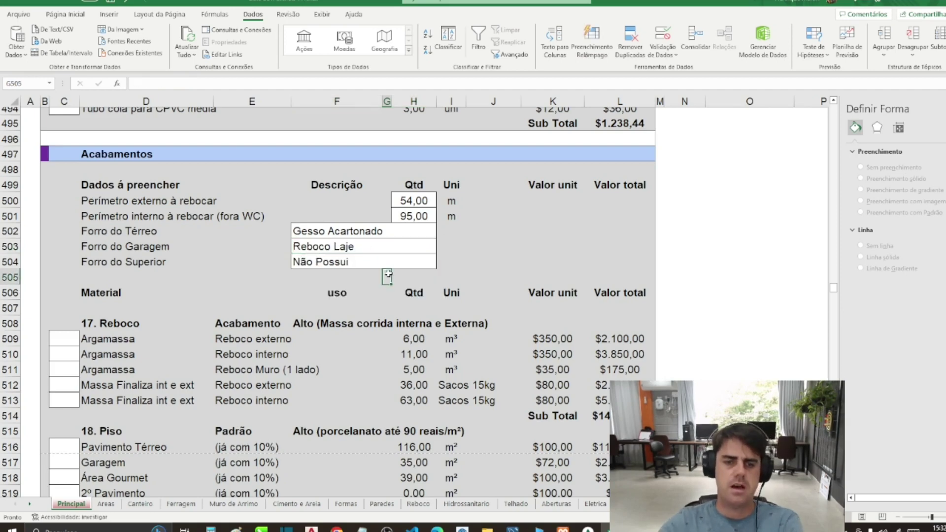
Step: Scroll to the Piscina section and select its input cells from H546
scroll(383, 443, down, 10)
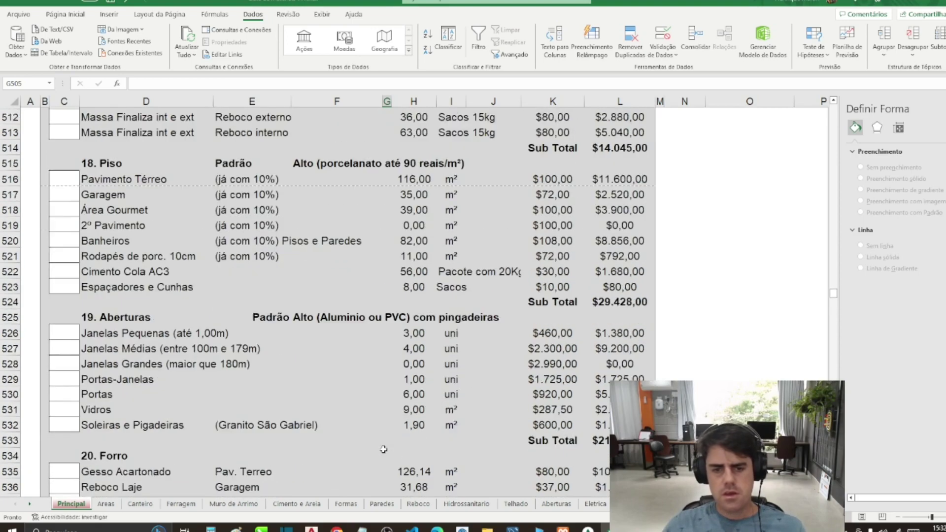
scroll(381, 410, up, 8)
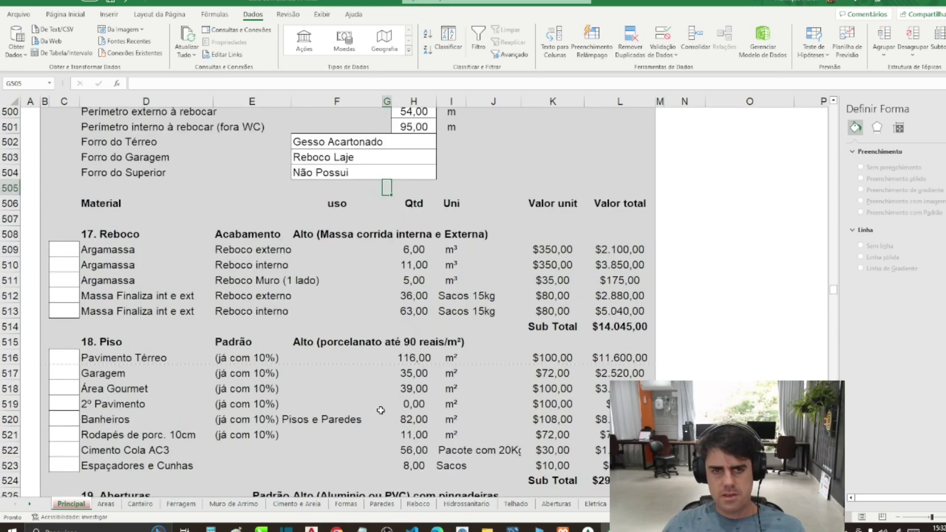
scroll(381, 410, up, 2)
scroll(380, 410, down, 13)
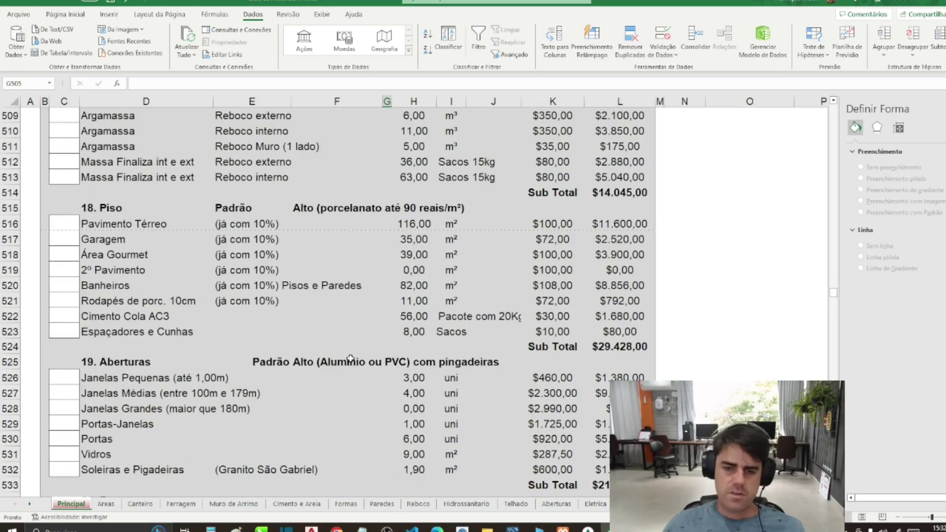
scroll(377, 286, down, 3)
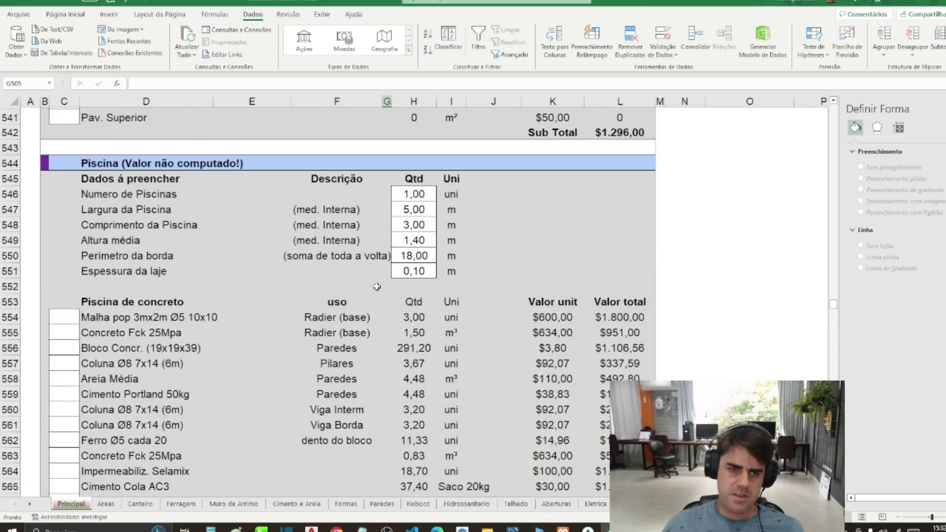
click(123, 168)
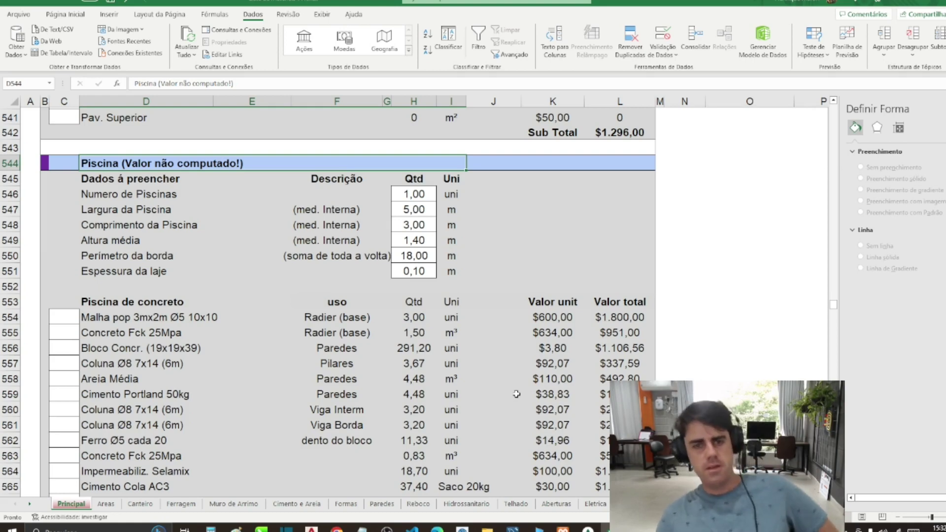
click(414, 193)
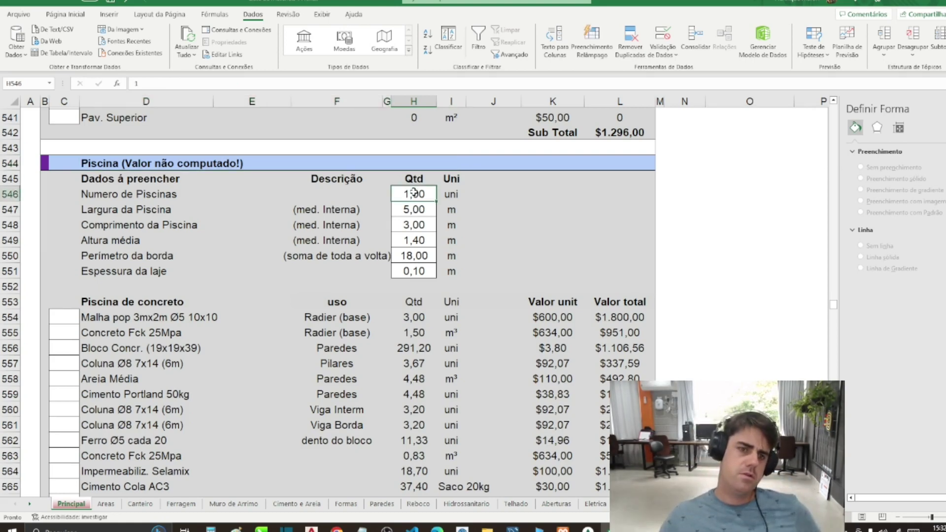
key(Down)
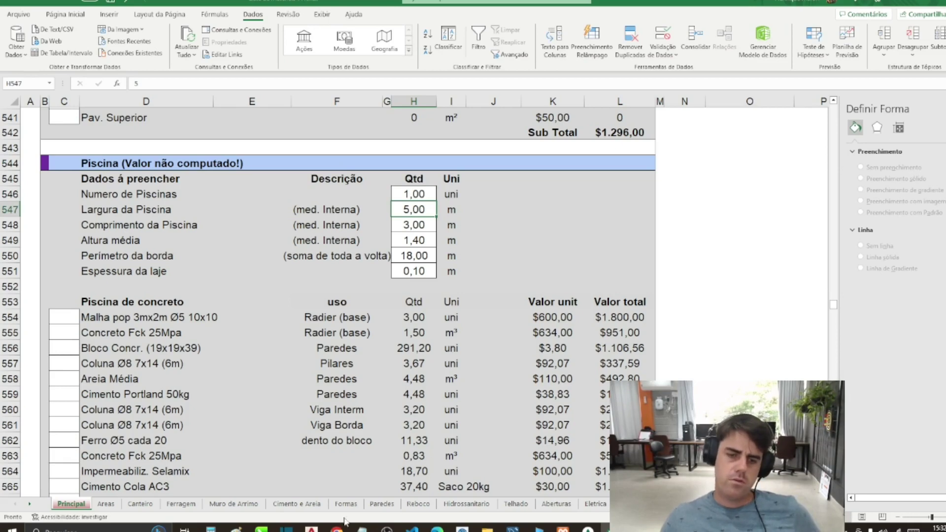
Step: Check the pool's 5,50x3,00 m size on the AutoCAD plan, then select width cell H547
click(311, 530)
scroll(492, 321, down, 3)
scroll(473, 205, up, 3)
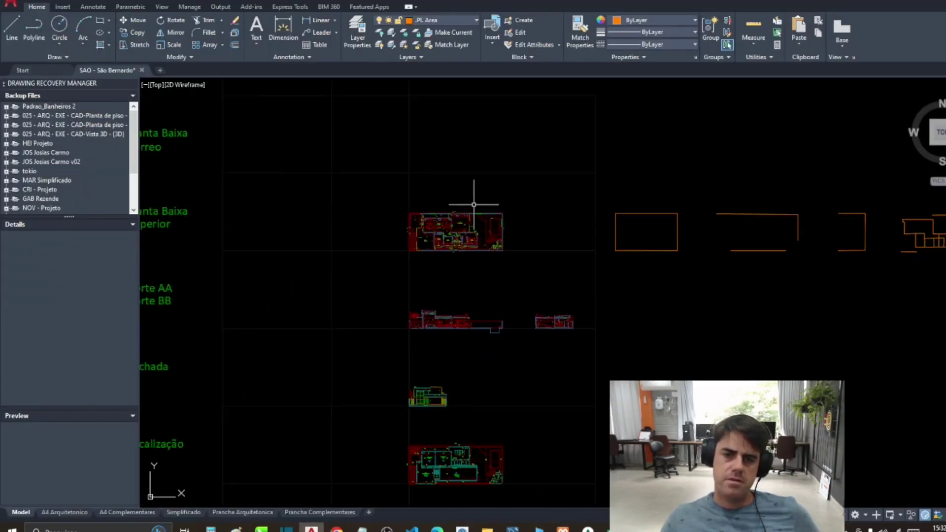
scroll(473, 204, up, 10)
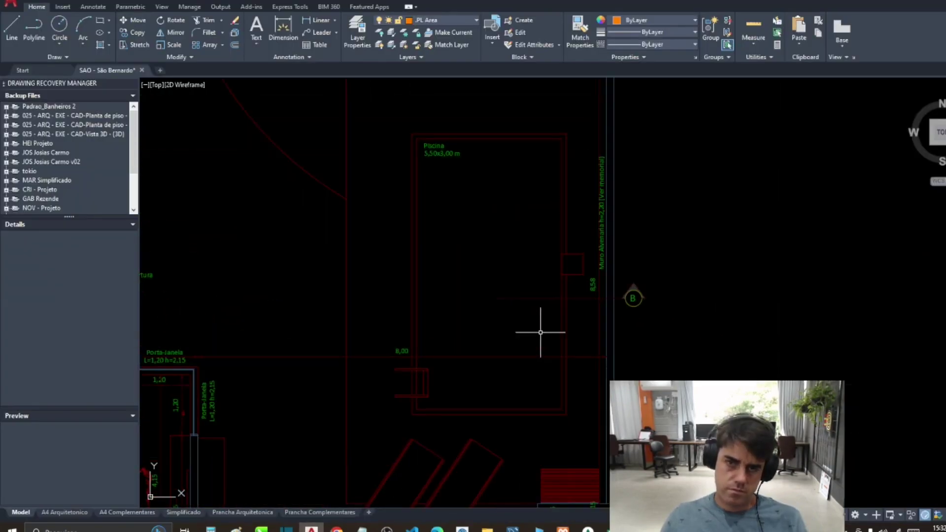
scroll(416, 126, up, 3)
scroll(478, 185, down, 3)
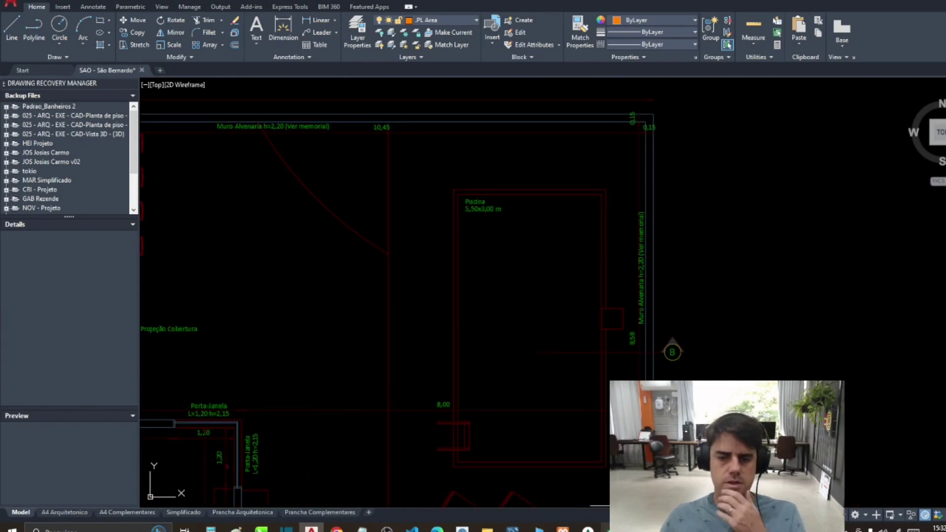
key(alt+Tab)
click(503, 296)
click(415, 211)
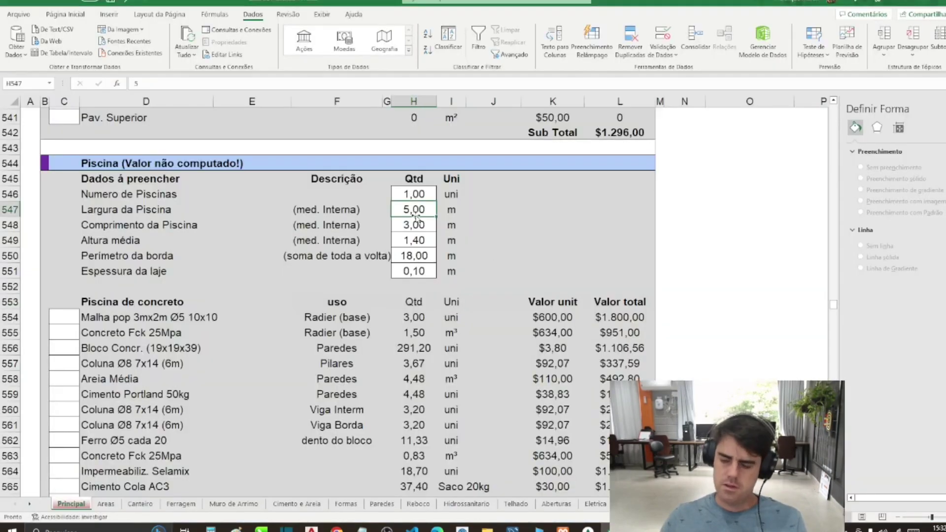
Step: Enter 5,5 as the pool width in H547 and 1,5 as the average depth in H549
text(5,5)
key(Return)
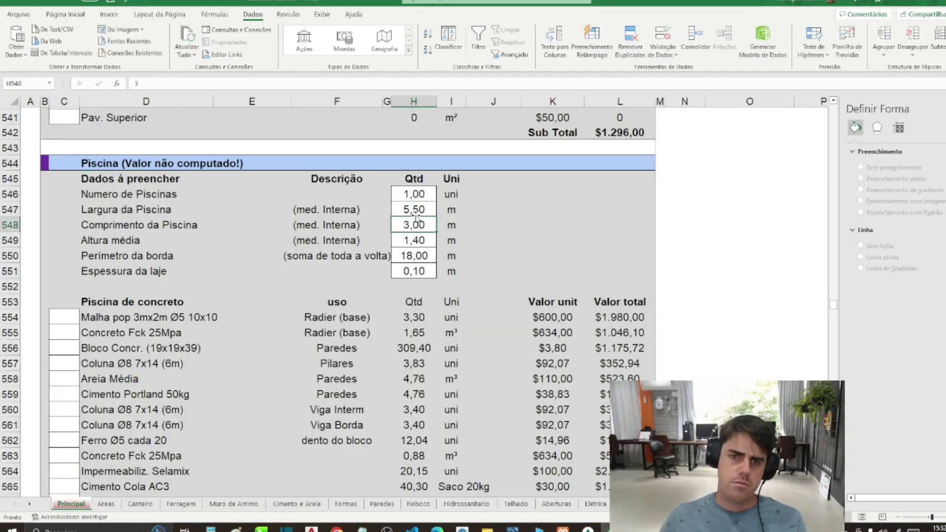
key(Return)
text(1,5)
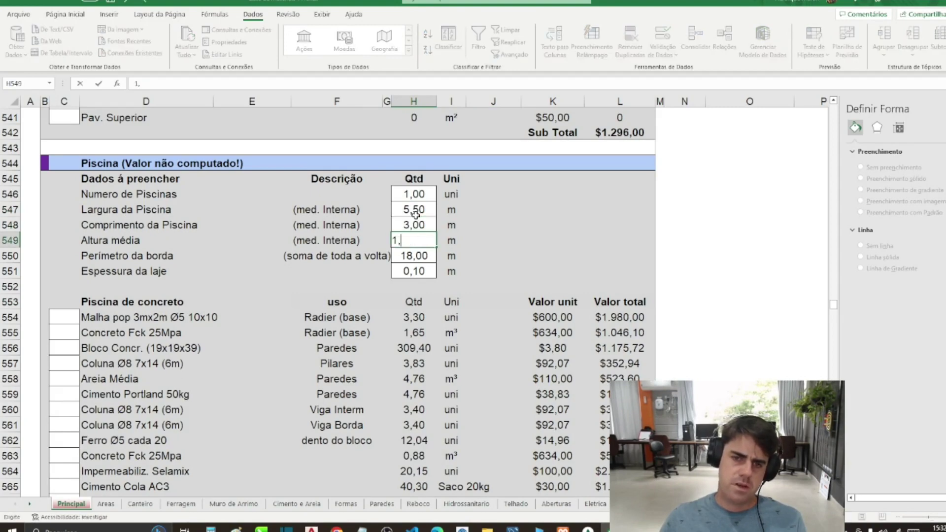
key(Return)
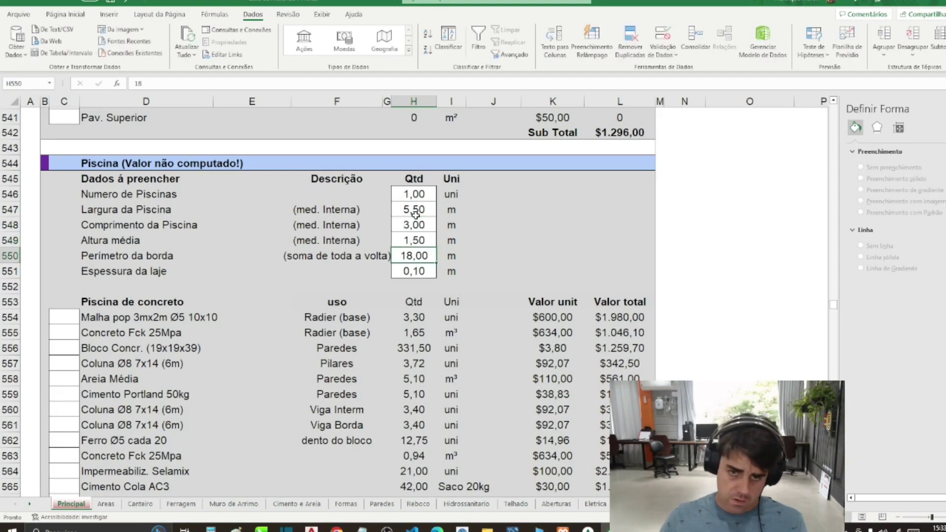
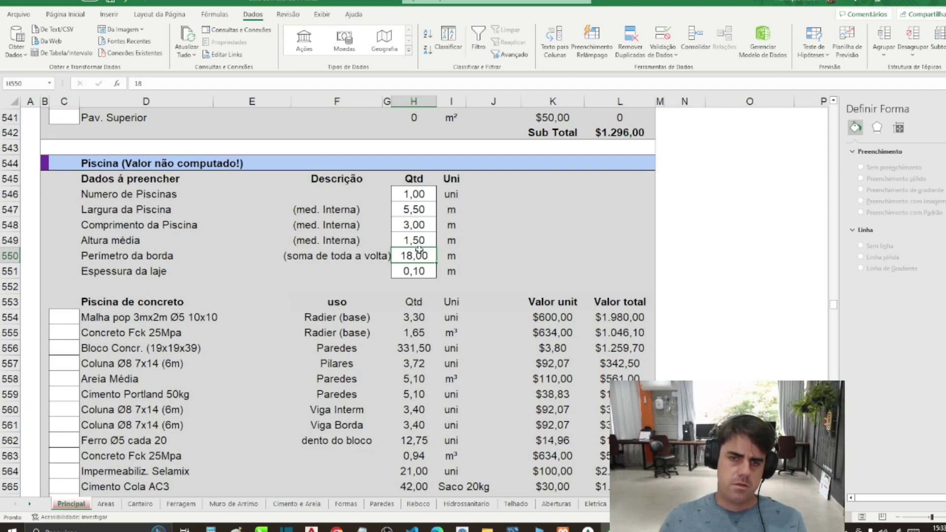
Step: Check the pool count, width and length inputs against the AutoCAD plan's 5,50x3,00 m pool
click(415, 194)
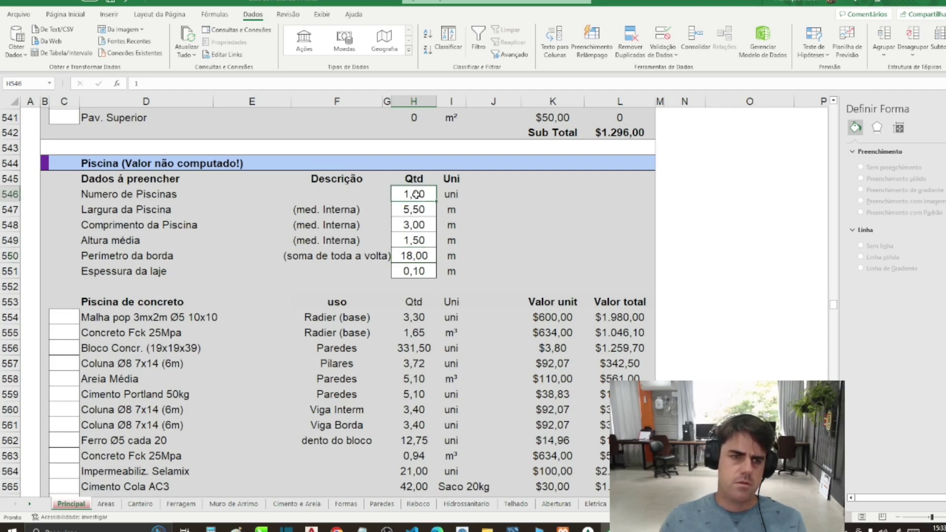
drag(413, 210, 413, 224)
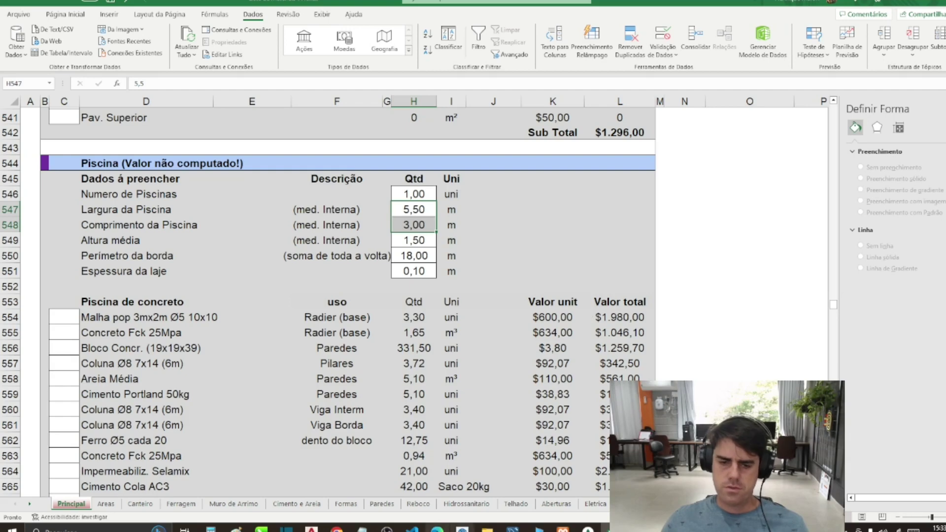
click(311, 529)
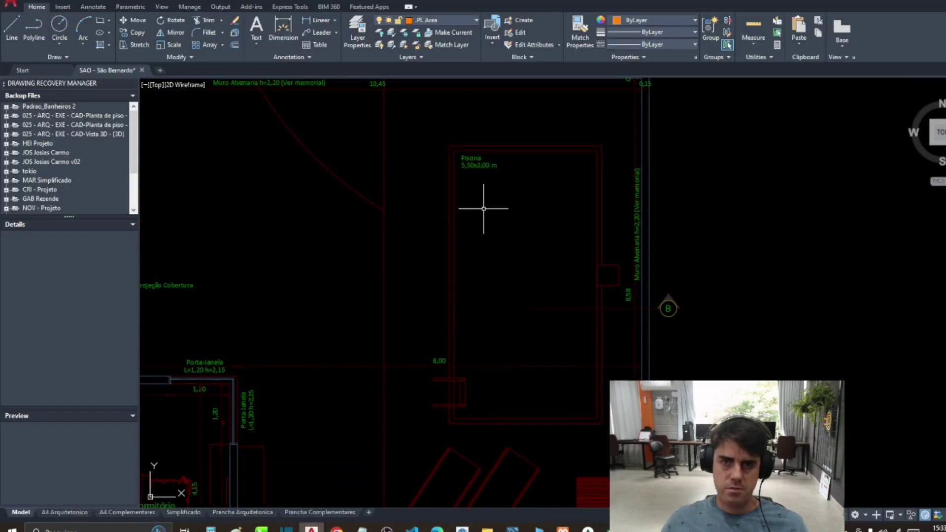
Step: Trace a rectangle over the pool outline from its top-left to bottom-right corner
click(100, 20)
click(448, 145)
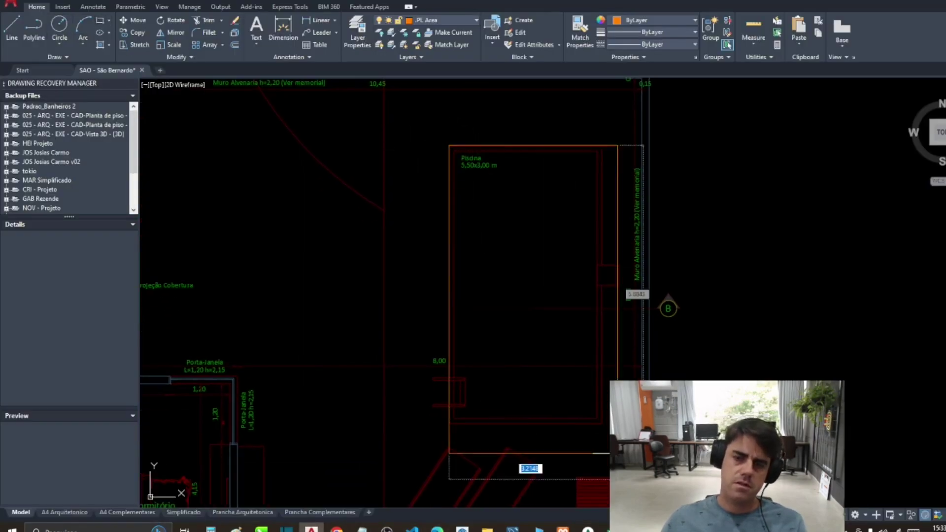
click(597, 423)
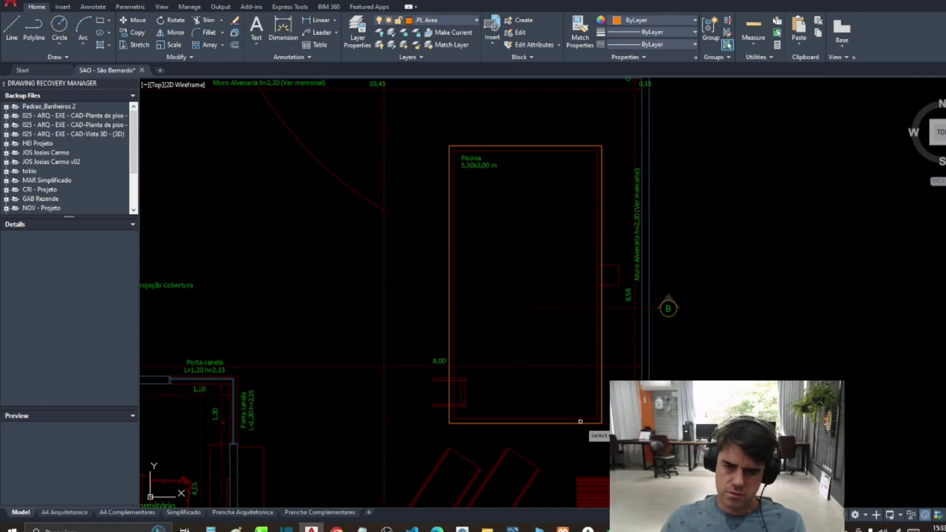
Step: Measure the traced rectangle's total length as 17.03, then return to the Excel budget
click(586, 422)
scroll(586, 422, down, 3)
drag(542, 414, 673, 409)
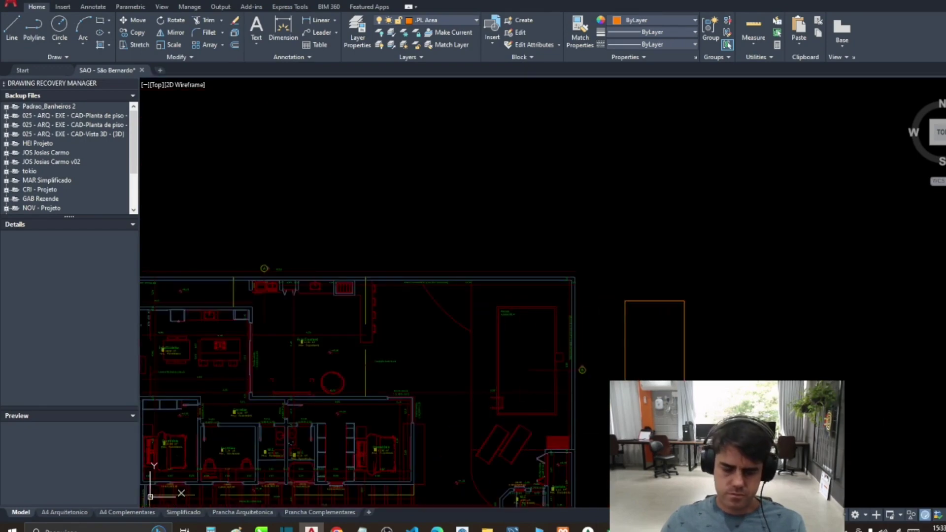
click(621, 301)
key(Return)
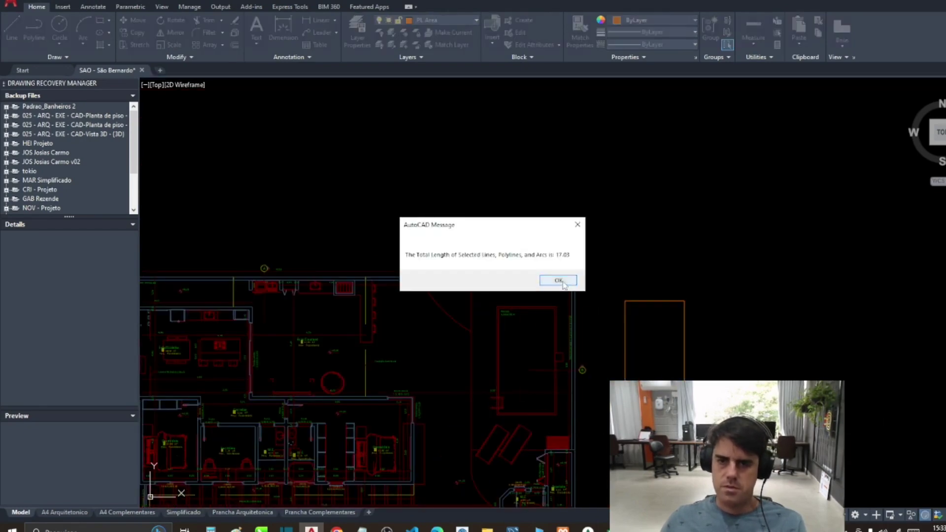
click(560, 283)
key(alt+Tab)
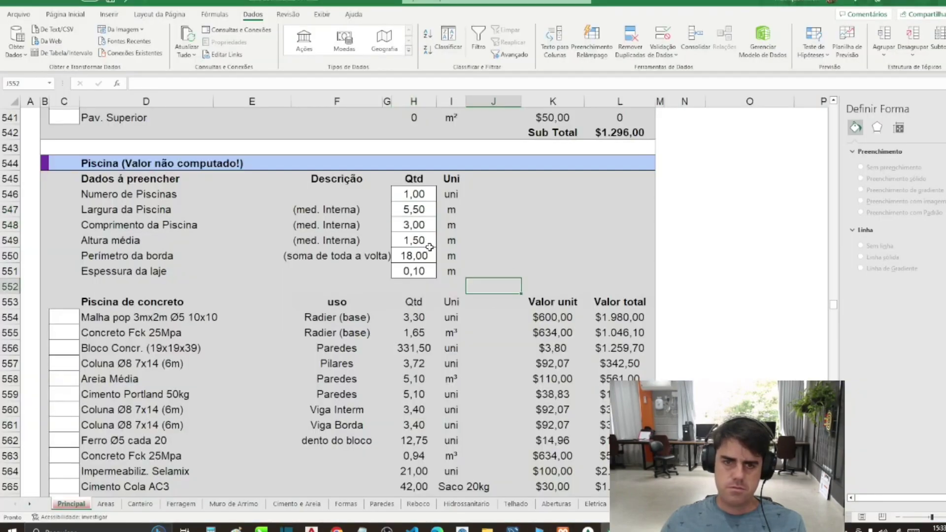
Step: Set the pool border perimeter in H550 to 17
click(423, 253)
text(17)
key(Return)
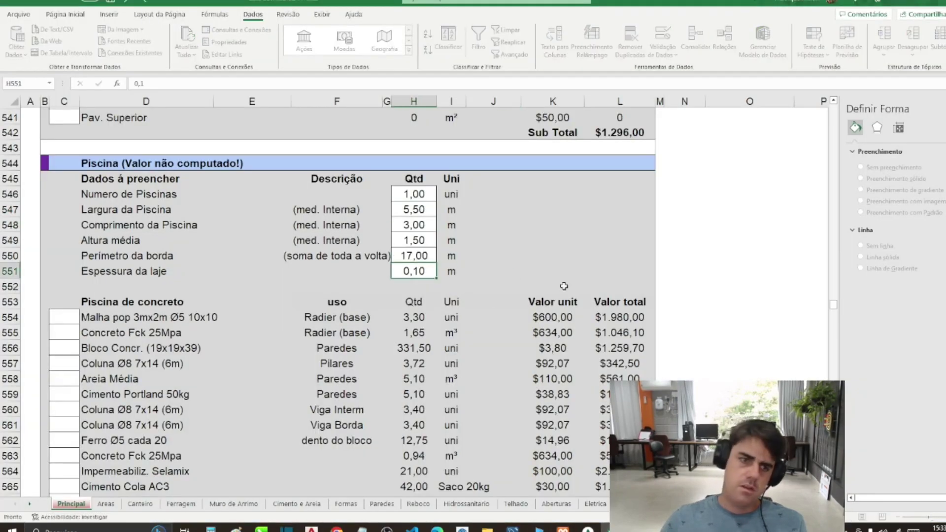
Step: Rename the D551 label to 'Espessura da laje da piscina (concreto)'
click(113, 270)
double_click(175, 272)
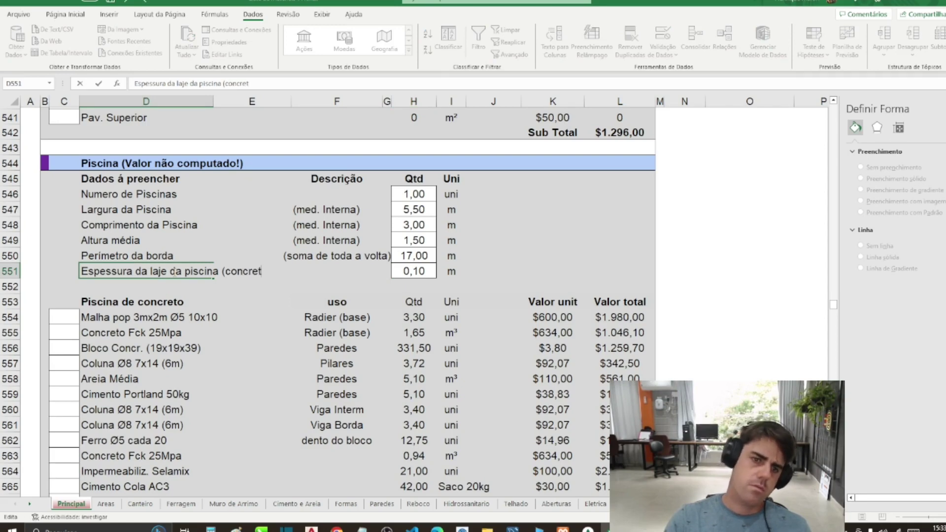
text())
key(Return)
click(175, 272)
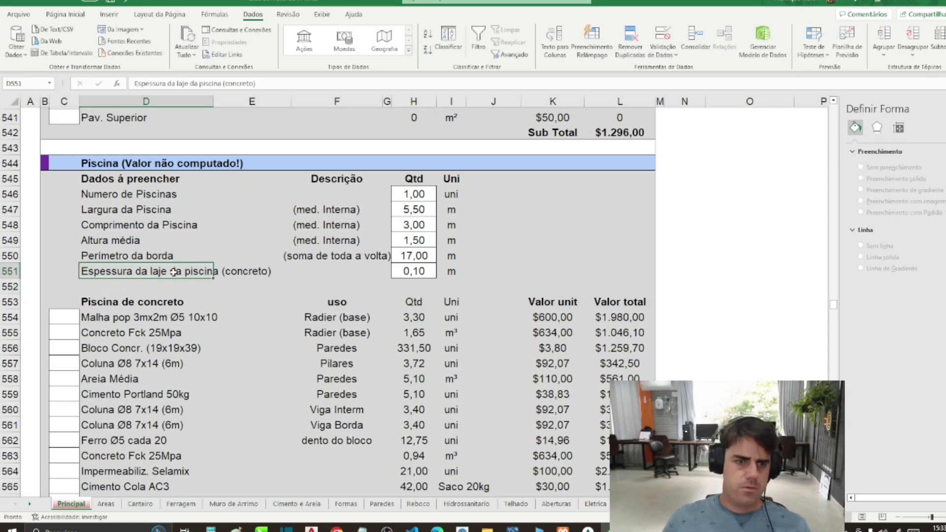
Step: Set the slab thickness in H551 to 0,15
click(403, 270)
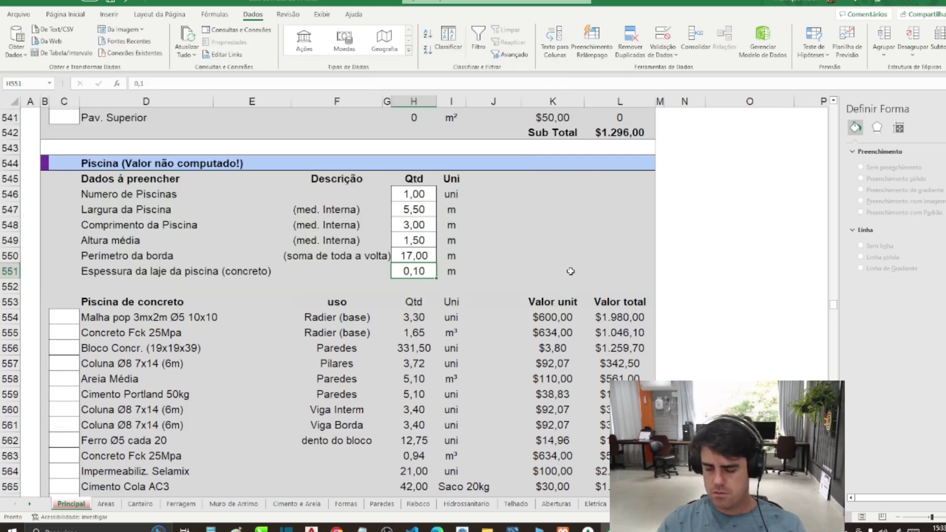
text(0,)
key(Return)
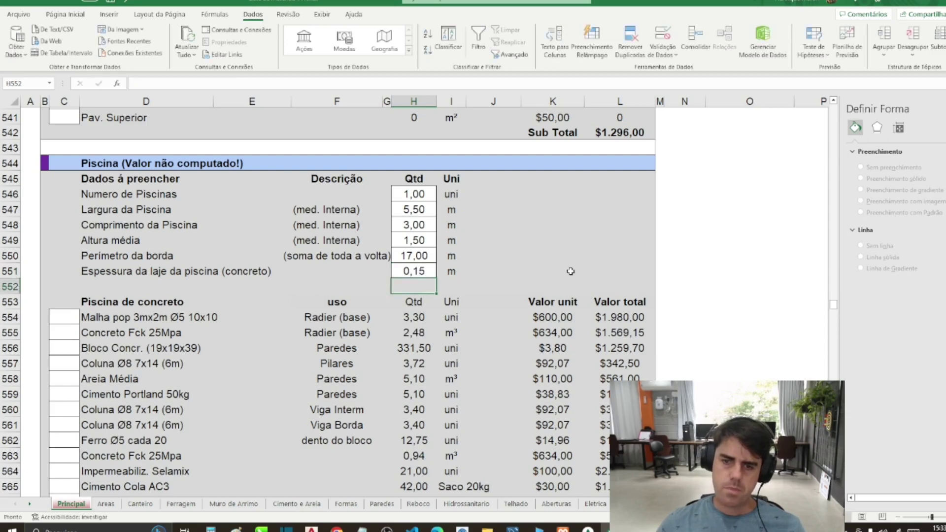
drag(101, 194, 414, 271)
drag(493, 255, 555, 274)
click(556, 273)
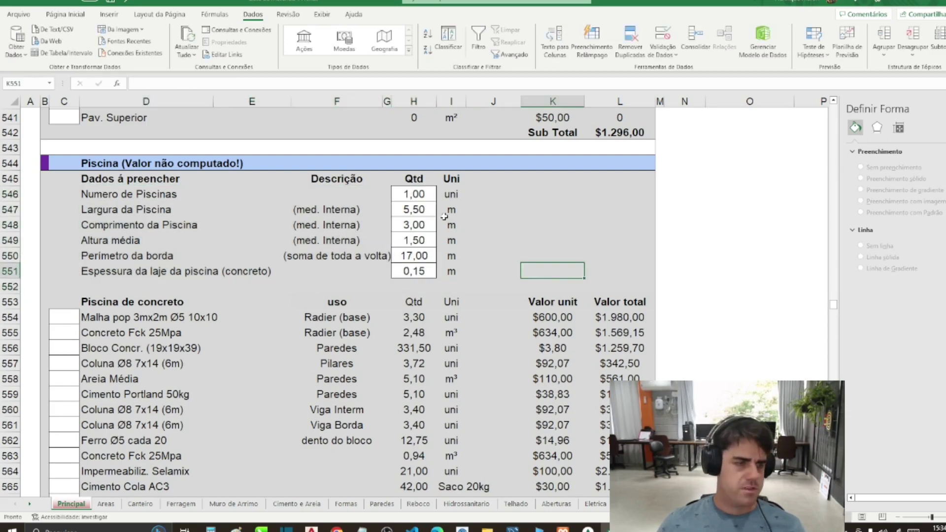
scroll(483, 222, down, 9)
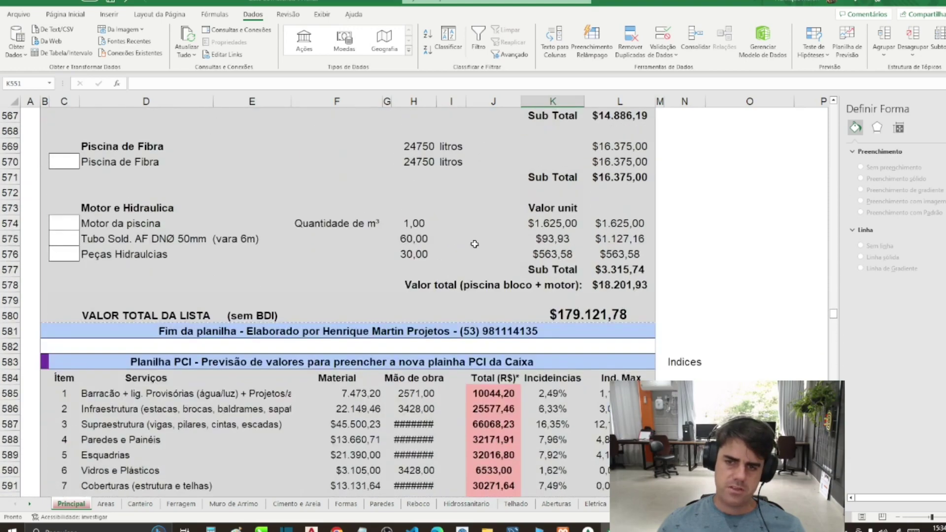
scroll(474, 244, up, 7)
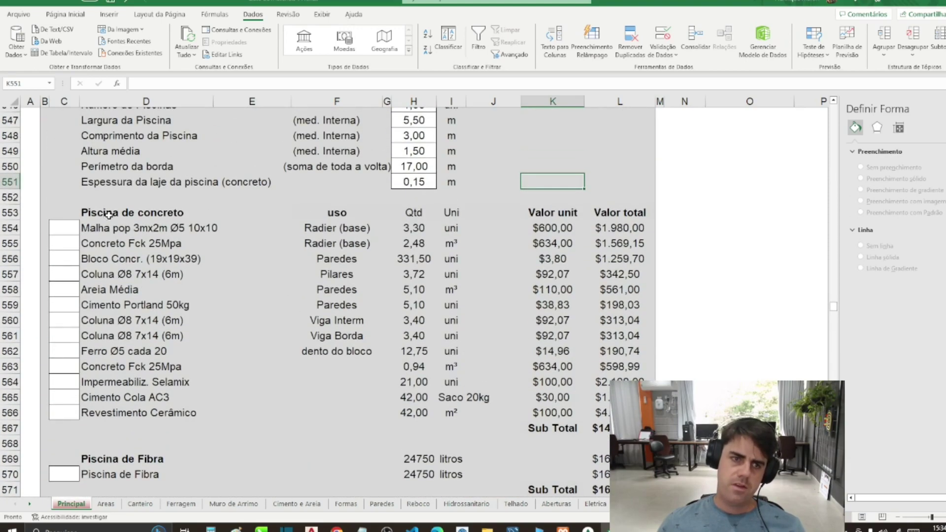
drag(67, 212, 636, 431)
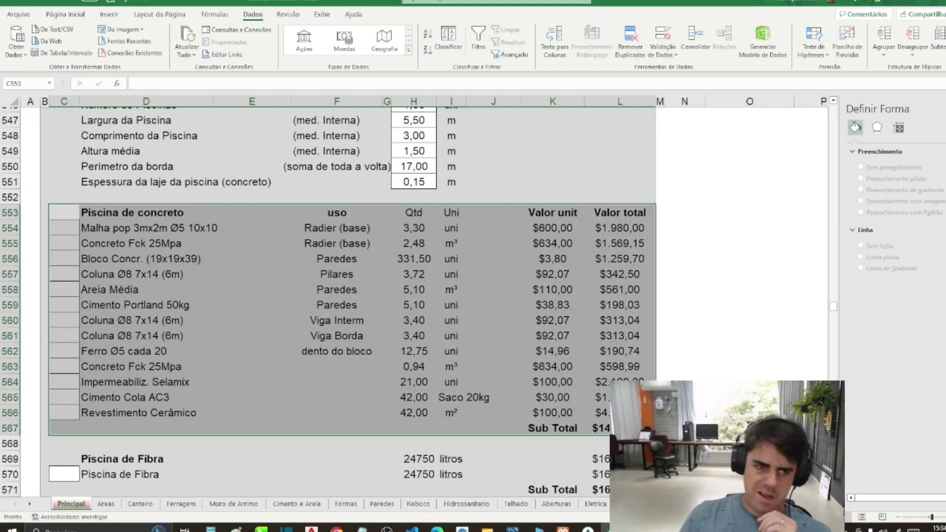
click(98, 228)
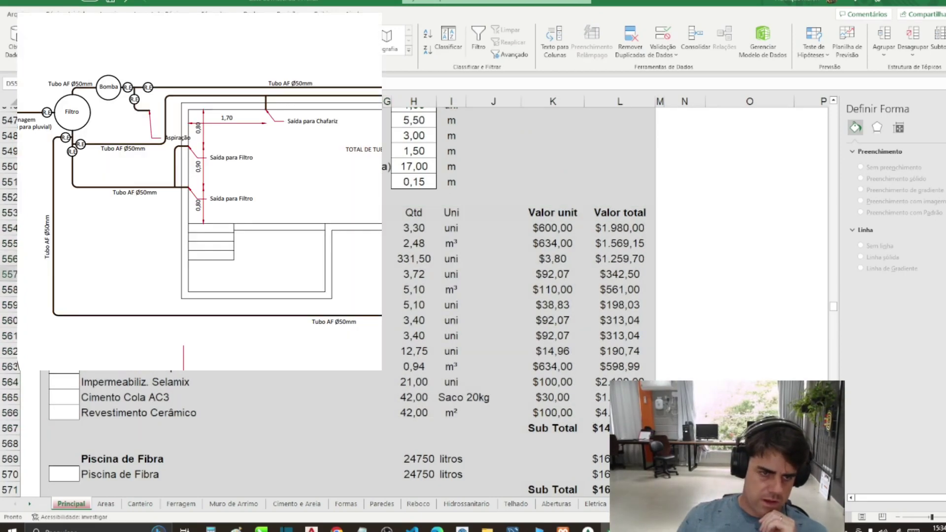
click(98, 320)
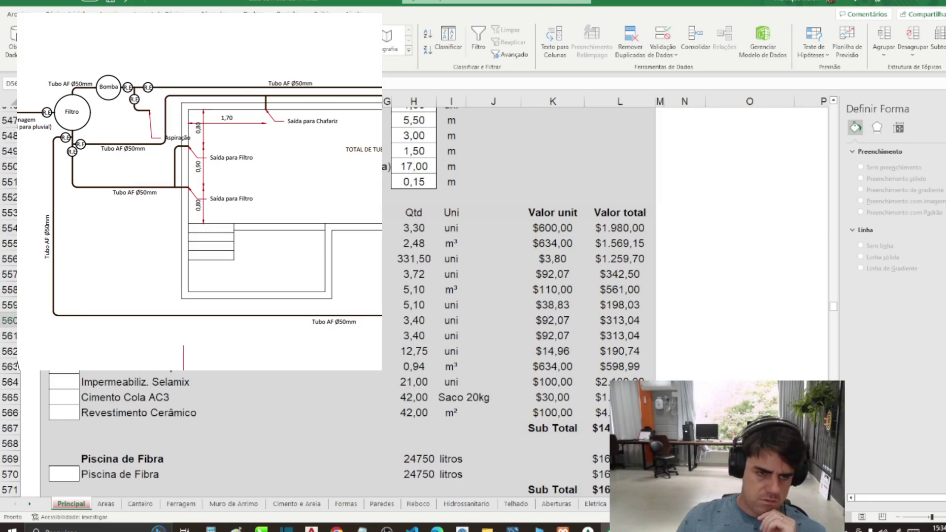
click(115, 336)
click(116, 351)
click(115, 367)
click(115, 379)
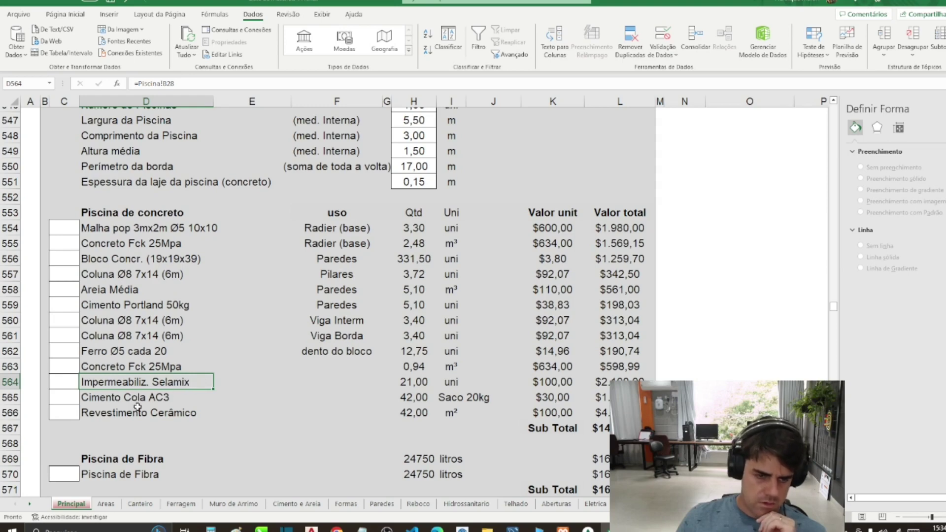
Step: Add the note '(ou sika top100)' beside the Impermeabiliz. Selamix row and check linked item names
click(312, 379)
text(()
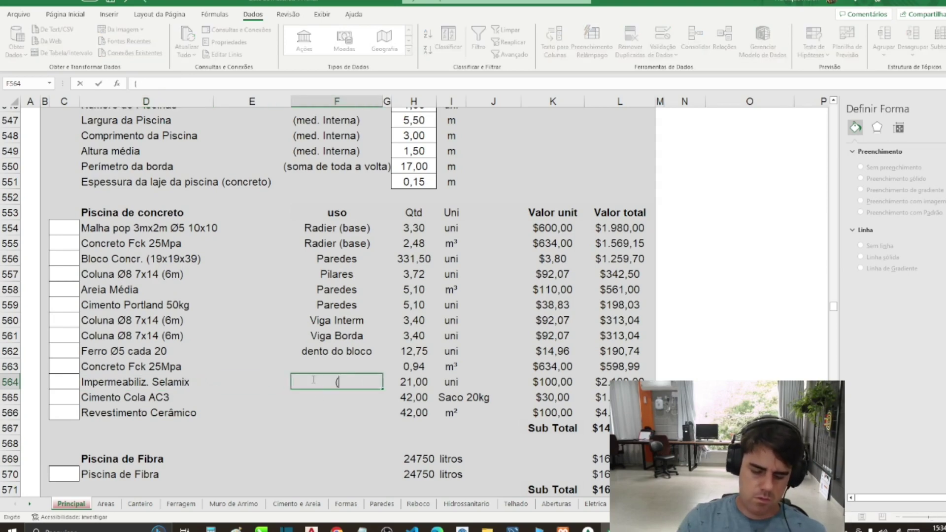
text(ou sika t)
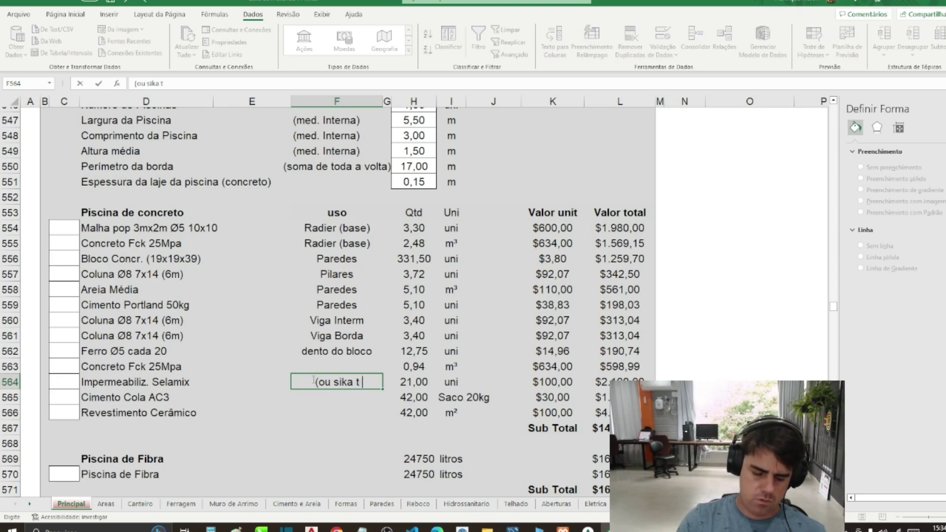
text(op100))
key(Return)
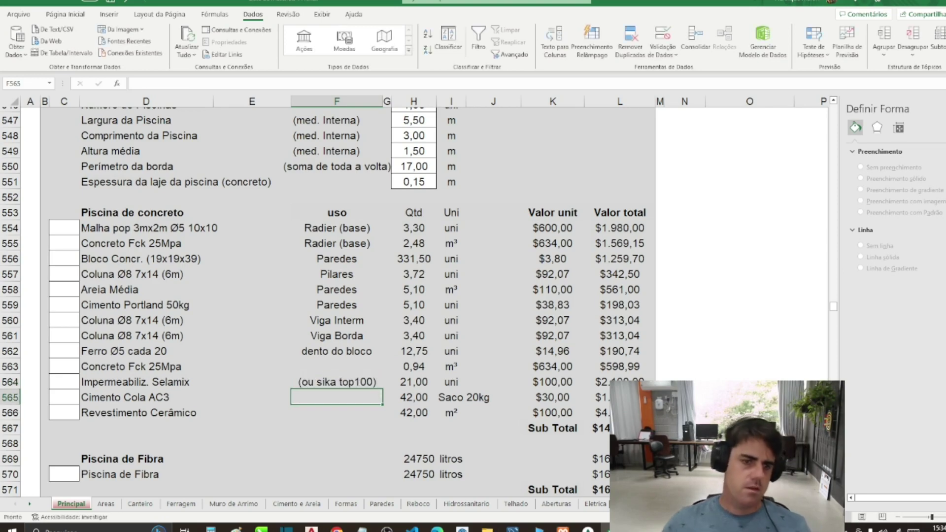
key(Up)
key(Left)
key(Left)
key(Down)
key(Down)
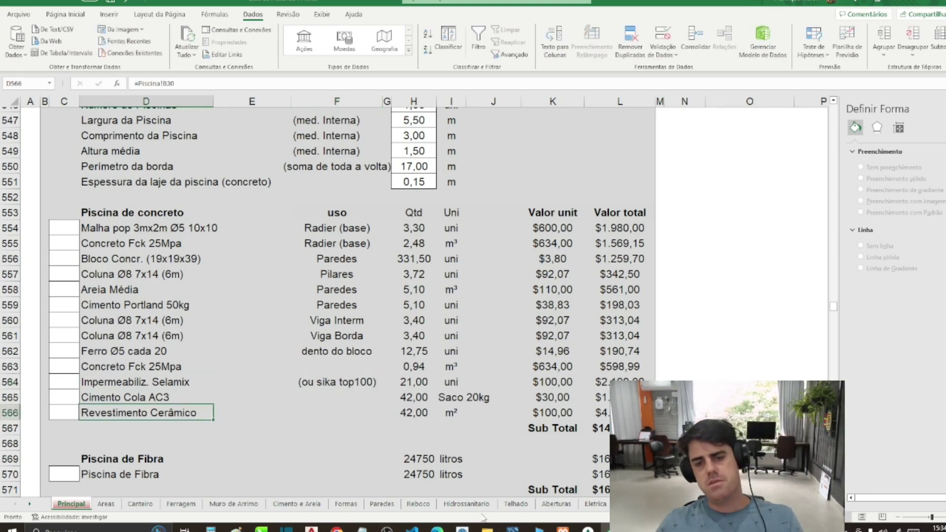
Step: Compare the concrete and fibre pool Sub Total, quantity and price formulas
click(601, 428)
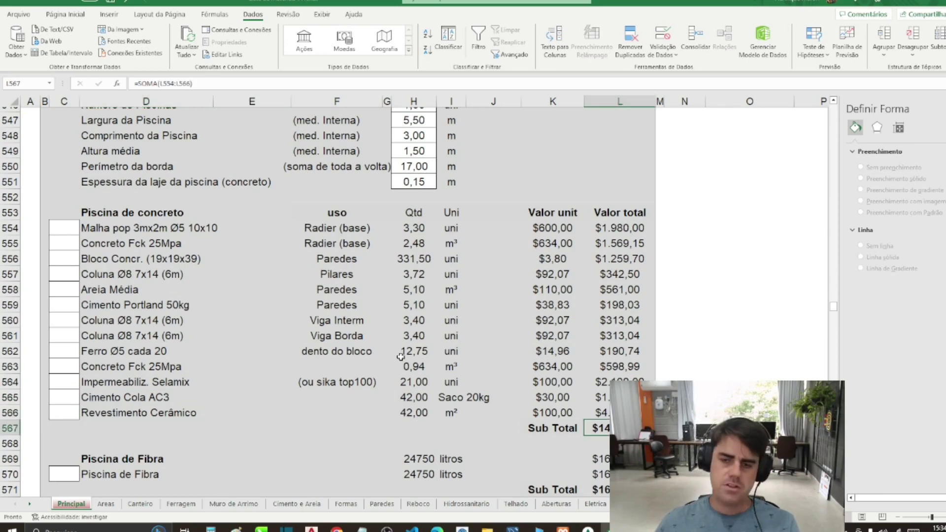
key(Down)
key(Down)
key(Down)
key(Down)
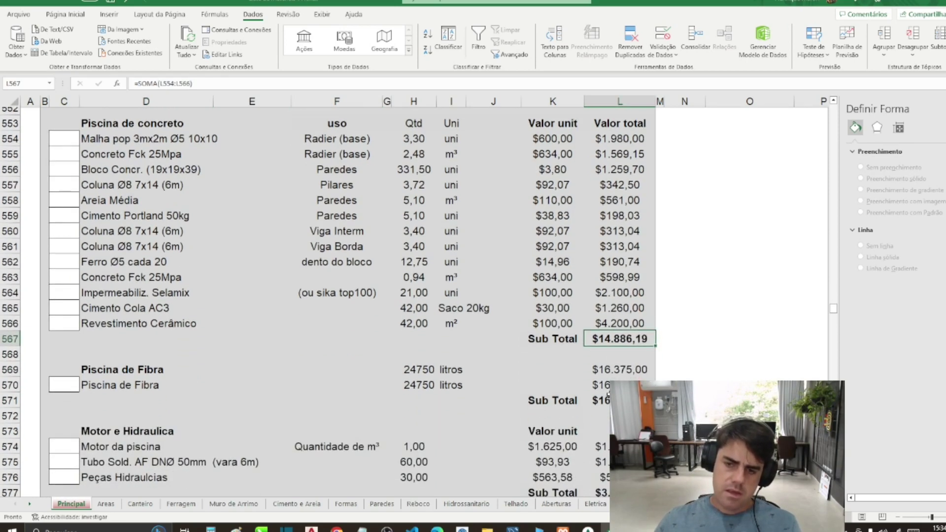
click(417, 385)
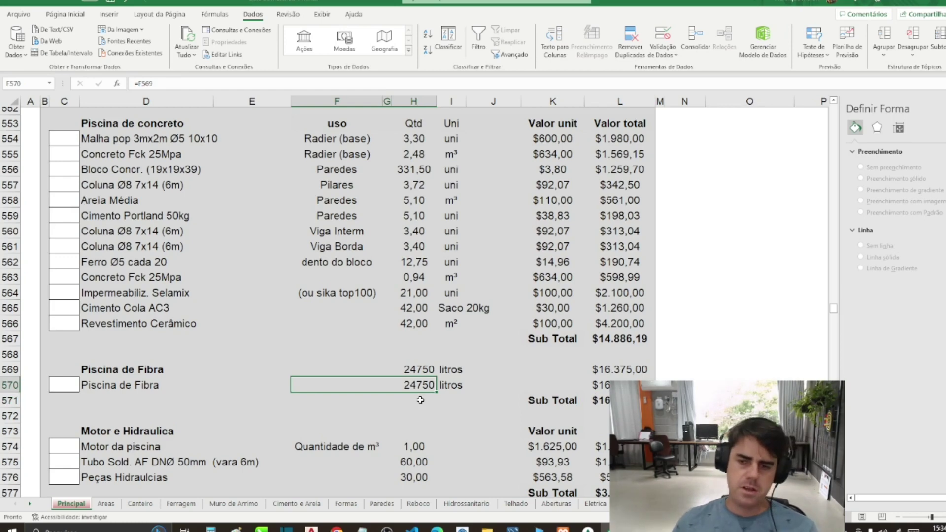
click(623, 400)
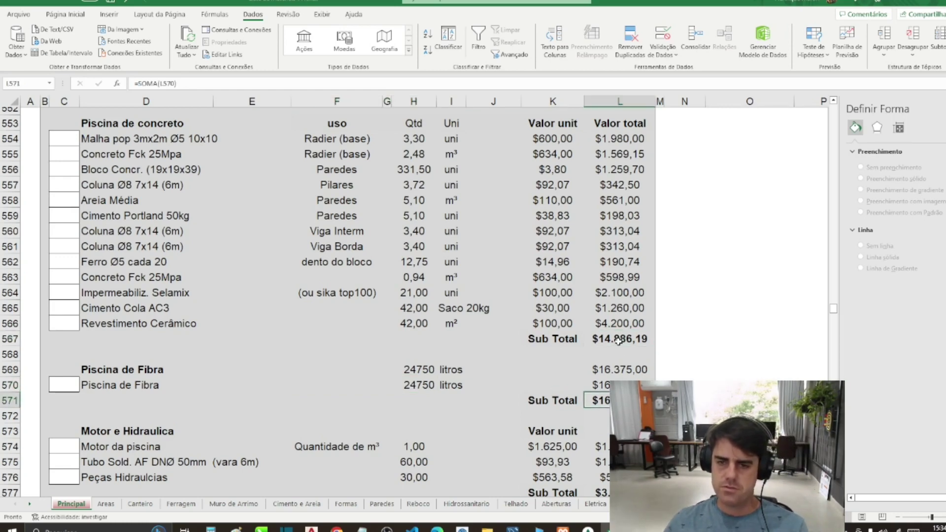
click(622, 341)
mouse_move(597, 400)
mouse_down()
mouse_move(597, 415)
mouse_move(597, 400)
mouse_move(334, 370)
mouse_move(74, 368)
mouse_move(597, 384)
mouse_move(597, 400)
mouse_up()
click(620, 370)
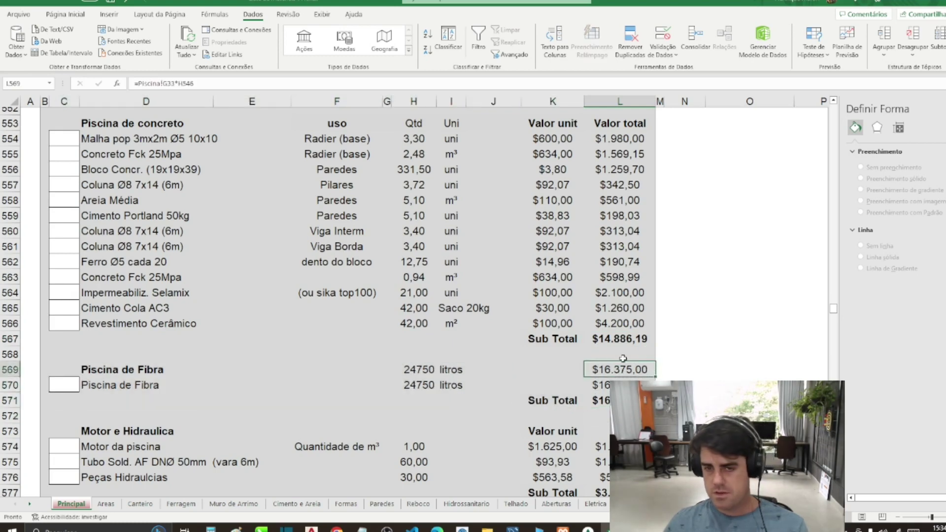
click(623, 344)
click(620, 400)
click(620, 370)
click(623, 344)
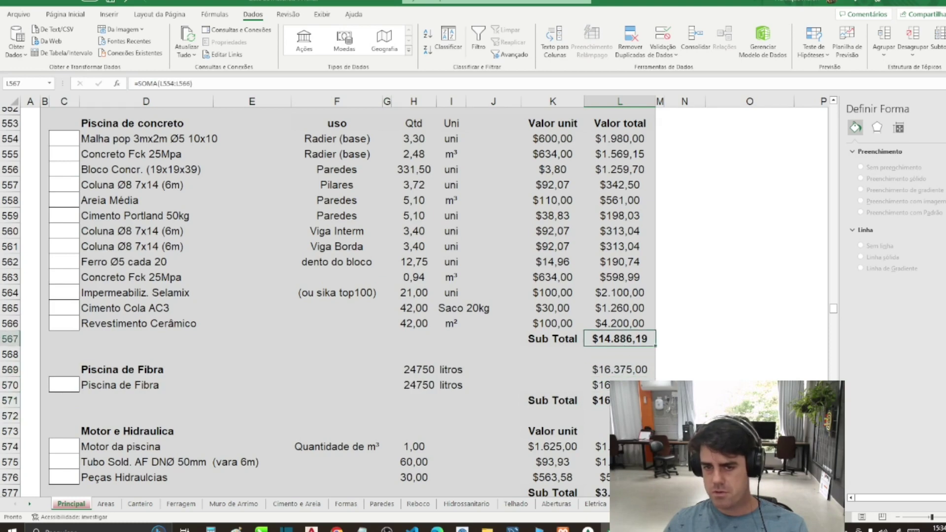
click(620, 400)
click(628, 344)
click(620, 400)
click(629, 344)
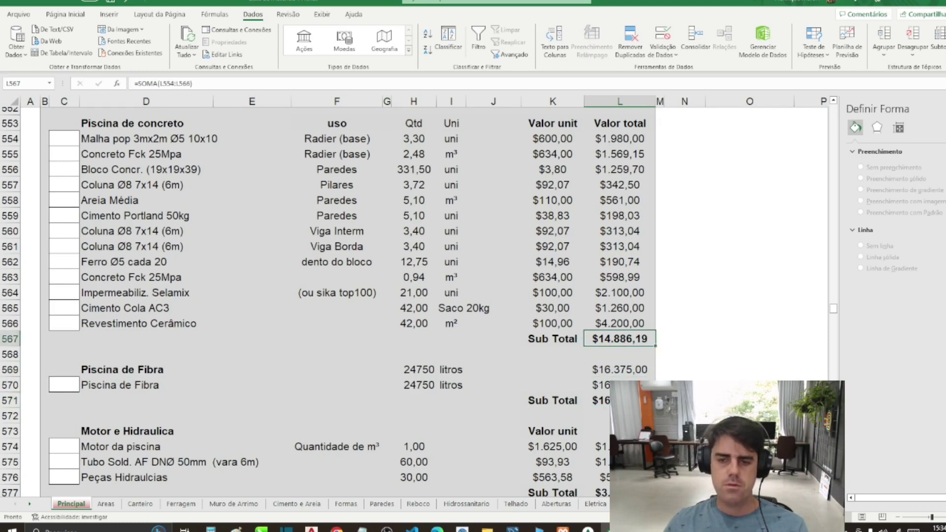
click(620, 400)
scroll(597, 448, down, 1)
Step: Verify the motor and plumbing Sub Total of $3.315,74 and its linked item names
click(597, 448)
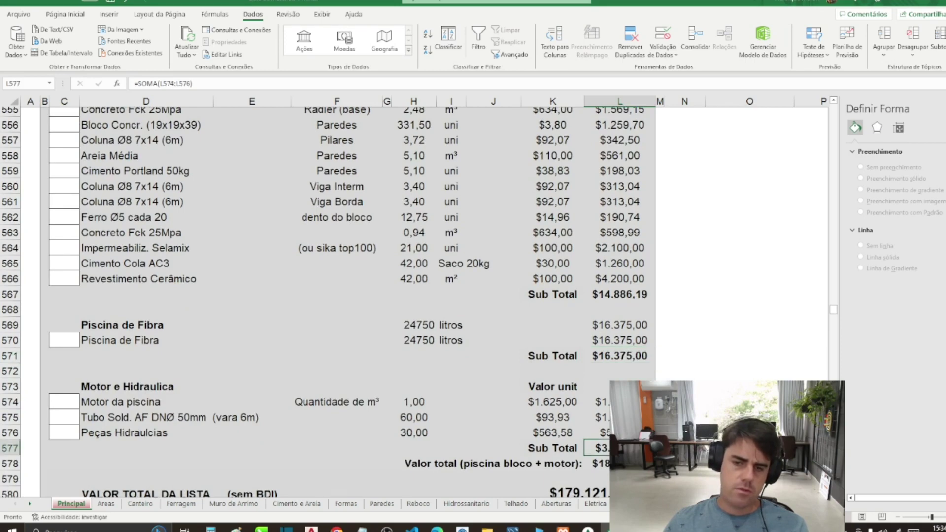
click(142, 400)
click(138, 419)
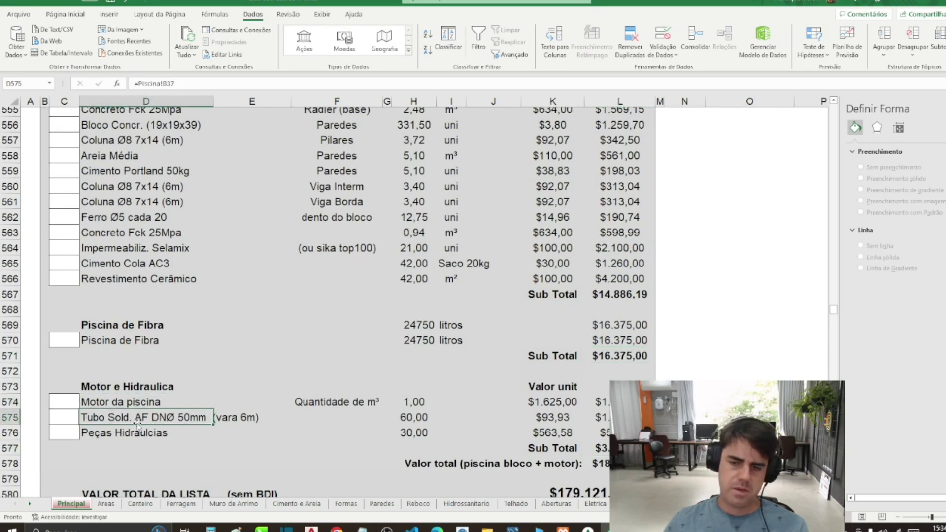
click(597, 448)
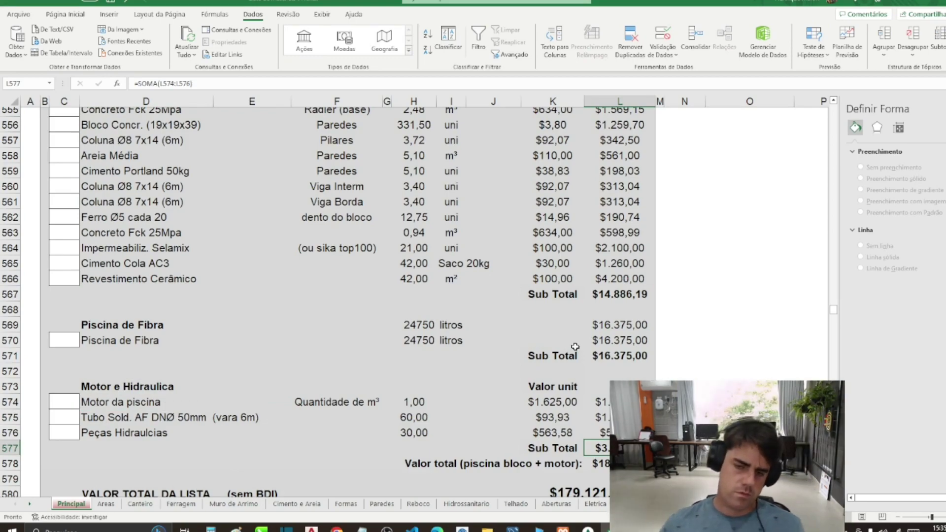
scroll(575, 346, down, 1)
scroll(575, 346, down, 3)
scroll(560, 344, up, 3)
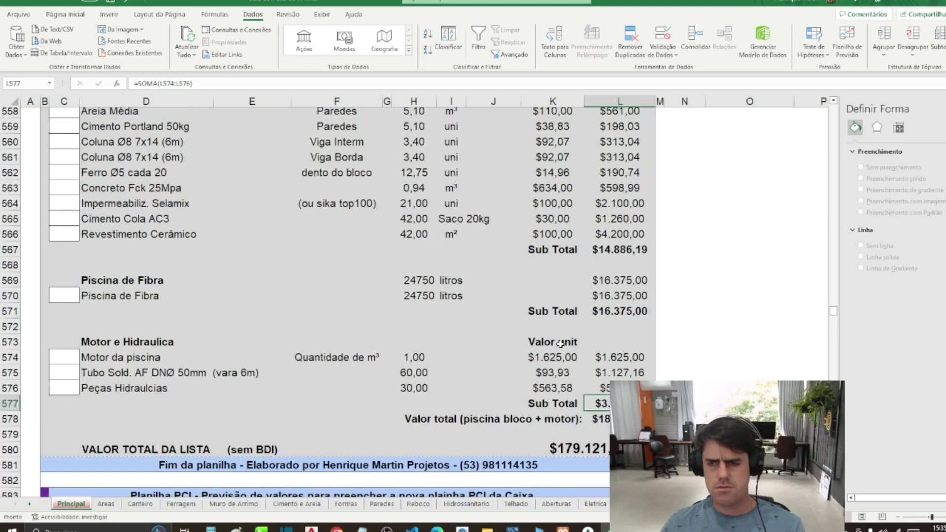
scroll(560, 343, down, 4)
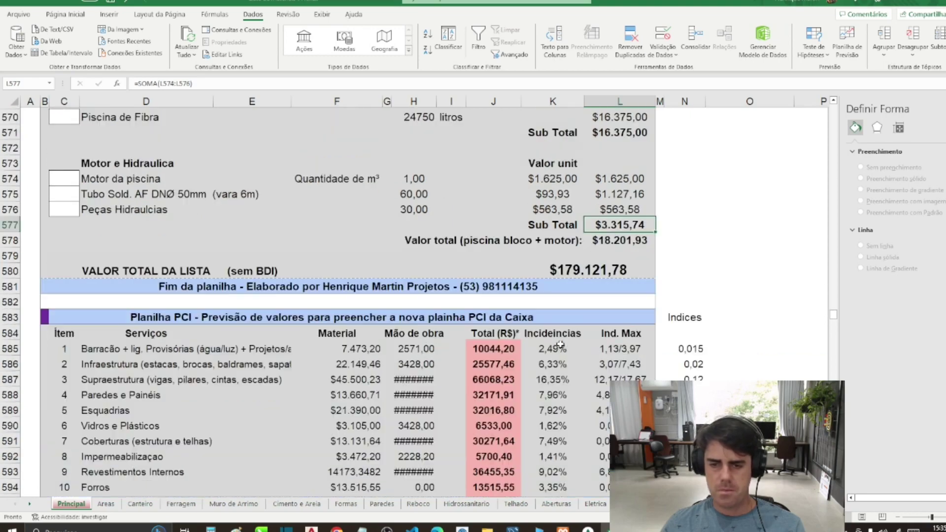
Step: Widen the PCI table's Mão de obra column H so labour costs display in full
scroll(560, 344, down, 2)
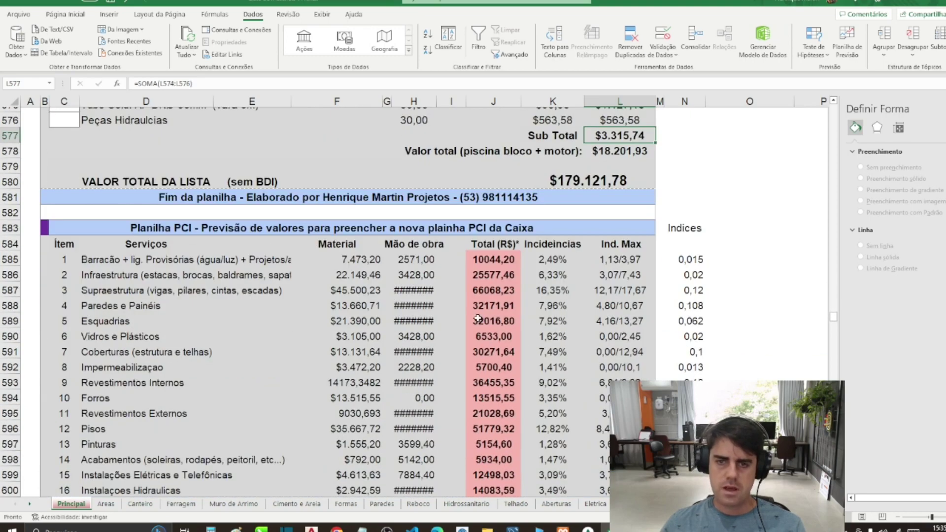
scroll(478, 317, down, 3)
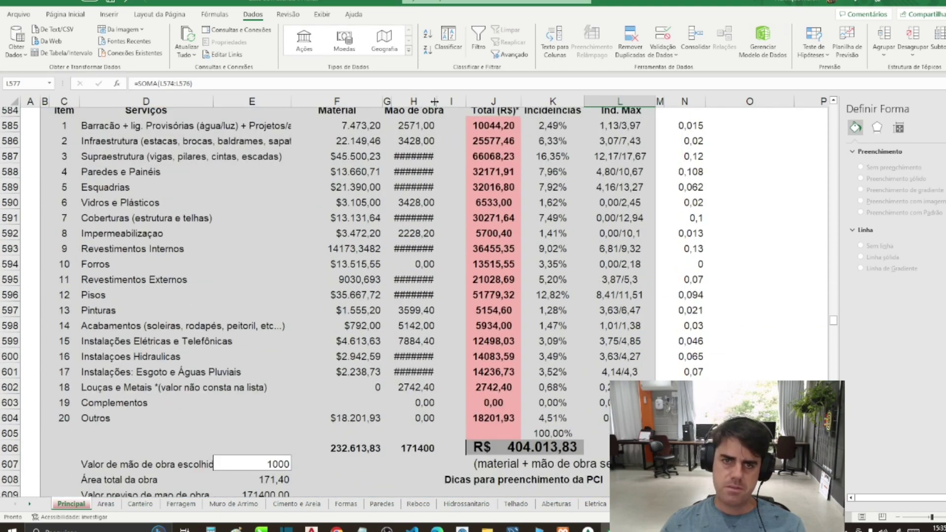
drag(433, 101, 438, 101)
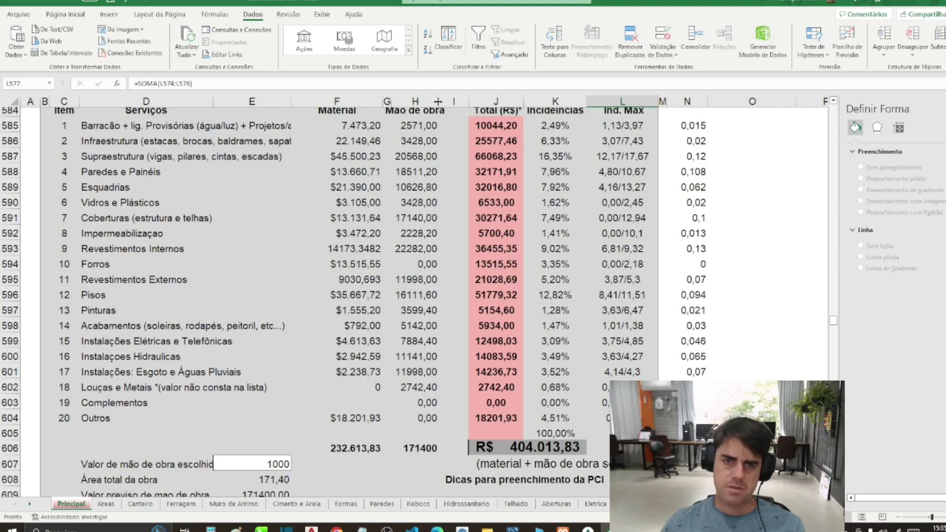
Step: Inspect the Material and Mão de obra cost formulas down the PCI table
scroll(344, 222, up, 1)
click(355, 231)
click(343, 173)
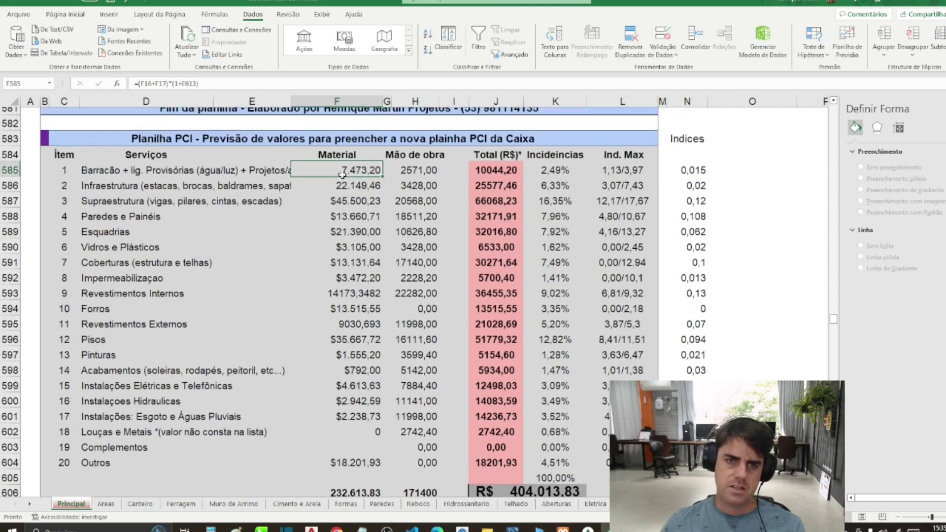
click(415, 170)
click(418, 186)
click(419, 201)
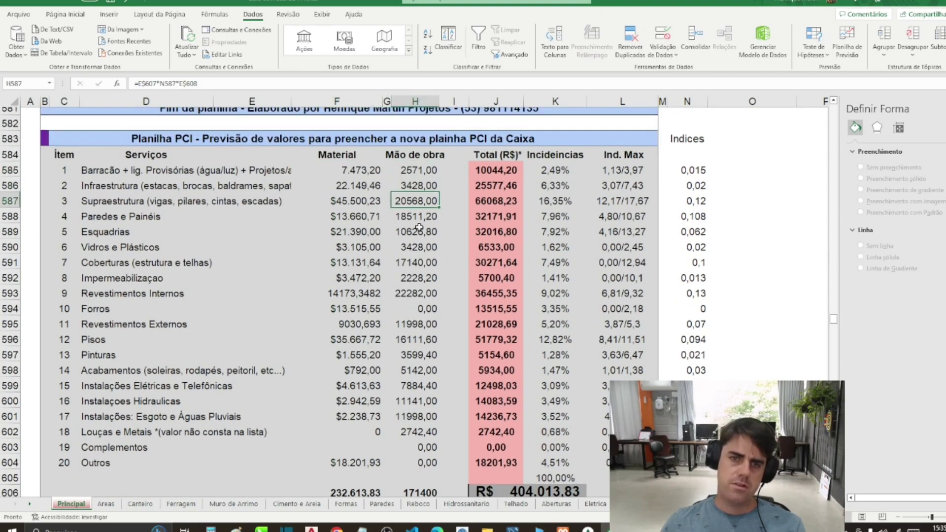
click(418, 232)
click(422, 278)
click(424, 309)
click(426, 355)
click(422, 386)
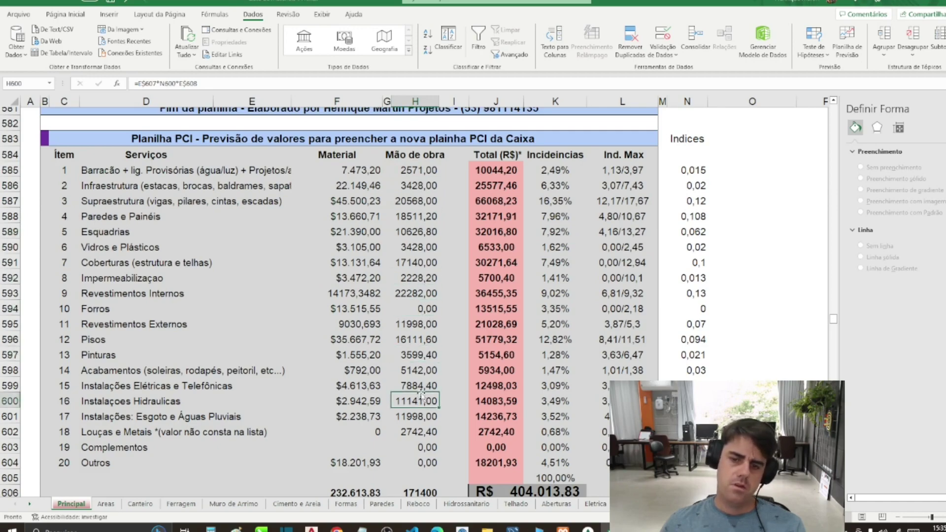
click(422, 401)
Step: Check the sewage installation total and labour formulas near the R$ 404.013,83 total and 20% BDI
scroll(421, 397, down, 2)
click(483, 328)
scroll(443, 324, up, 2)
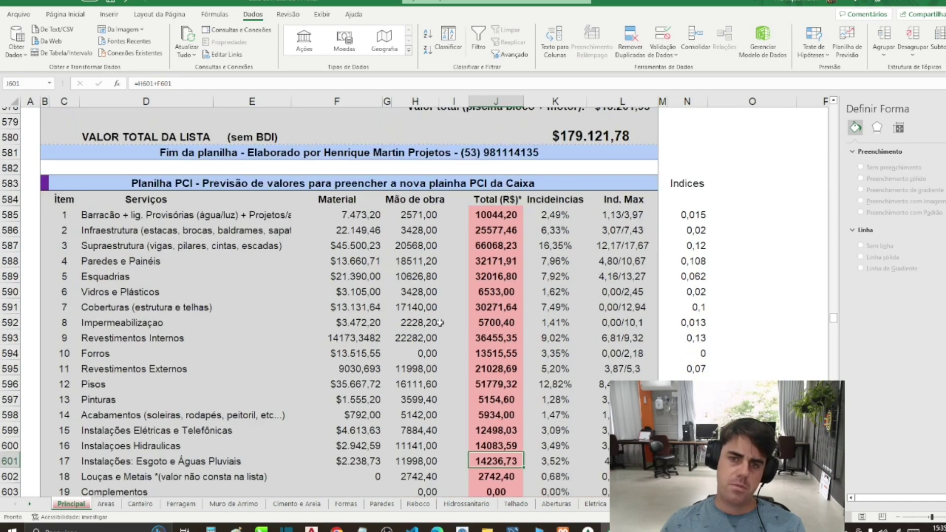
scroll(355, 261, down, 4)
click(256, 330)
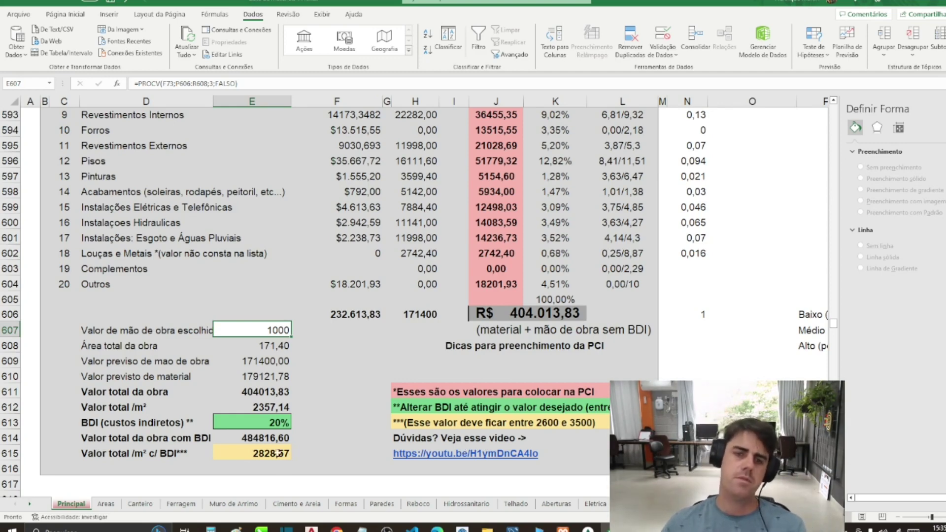
click(376, 326)
scroll(285, 352, up, 4)
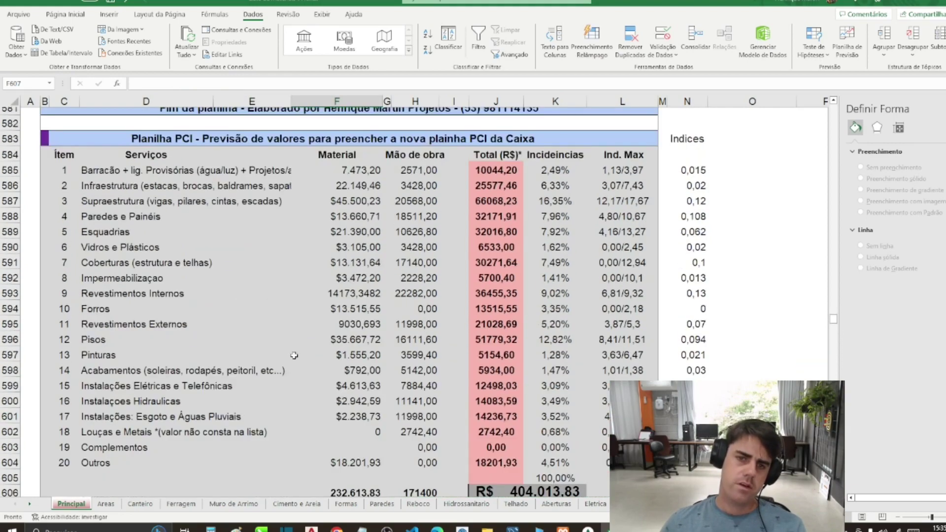
drag(373, 171, 387, 472)
click(251, 201)
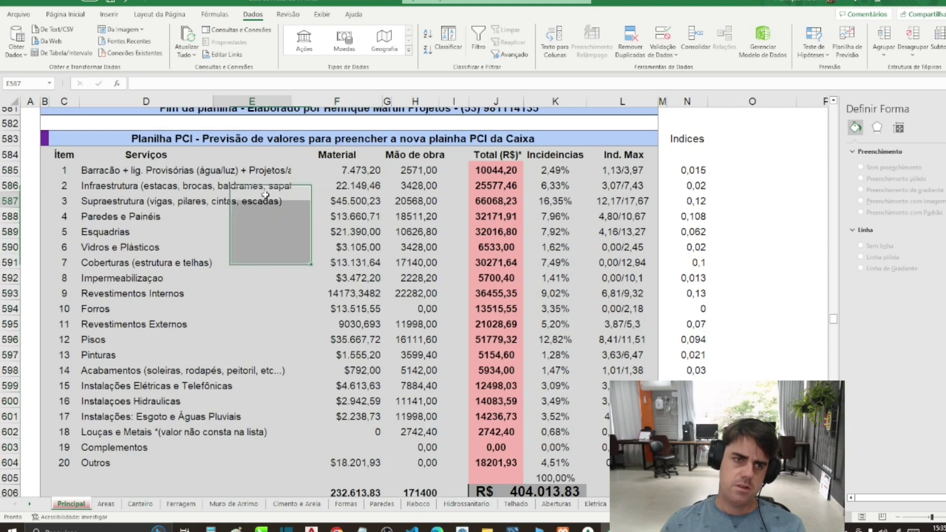
click(100, 173)
click(98, 204)
click(97, 222)
click(97, 249)
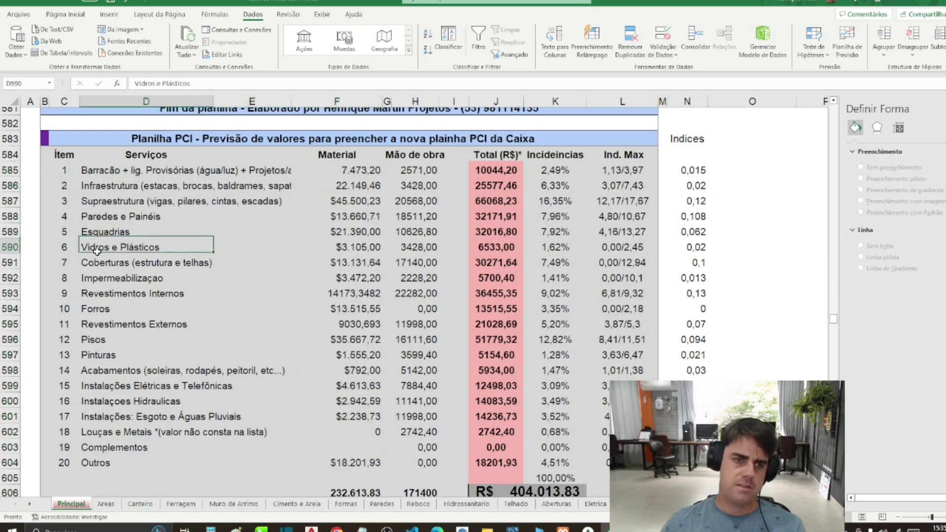
click(99, 294)
click(102, 309)
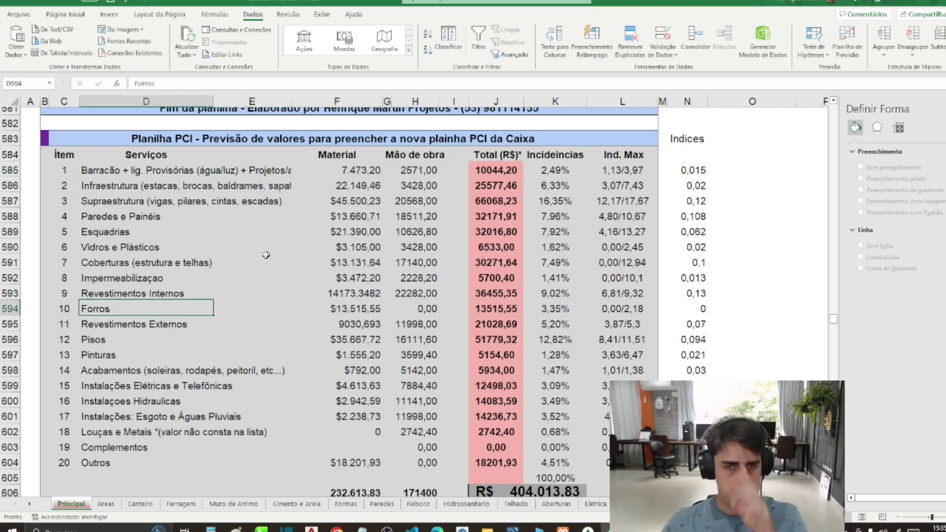
drag(416, 171, 425, 465)
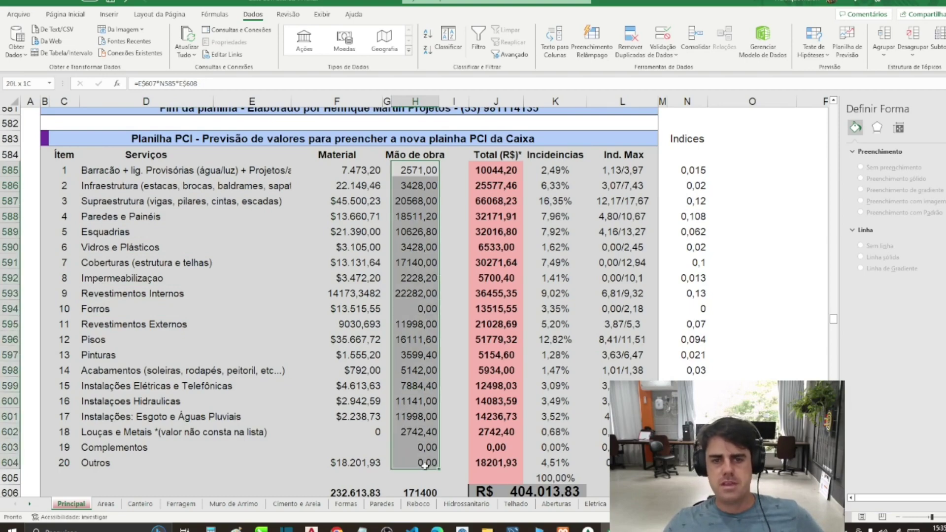
click(494, 310)
scroll(498, 207, down, 2)
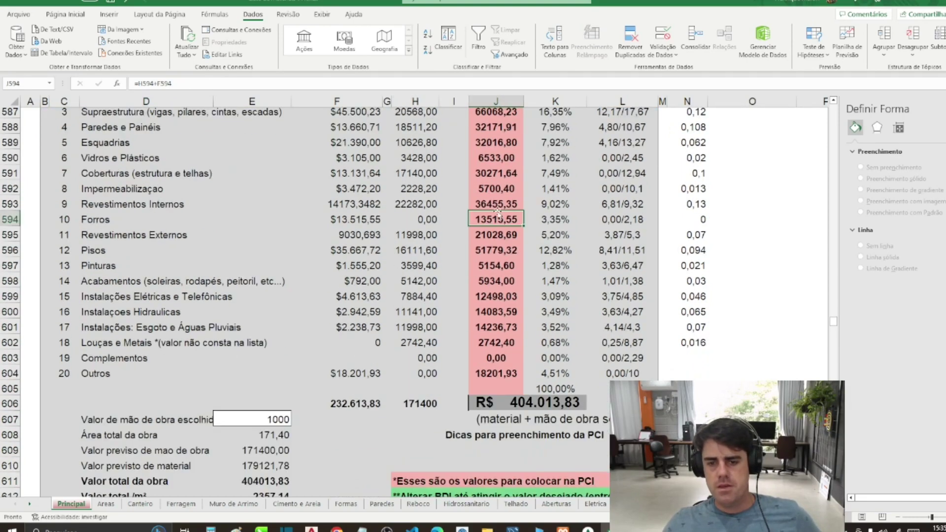
click(525, 402)
scroll(561, 389, up, 1)
scroll(561, 389, up, 2)
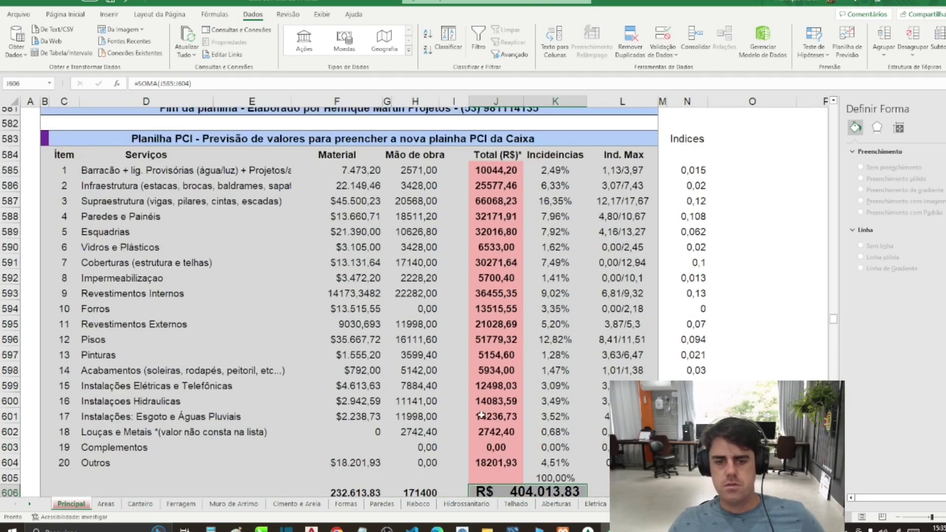
scroll(443, 418, down, 1)
click(340, 449)
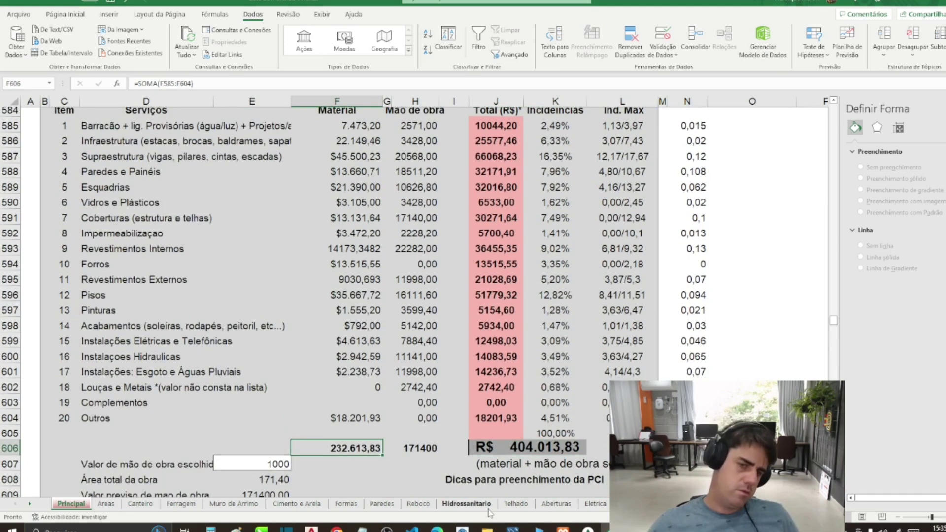
key(Right)
key(Right)
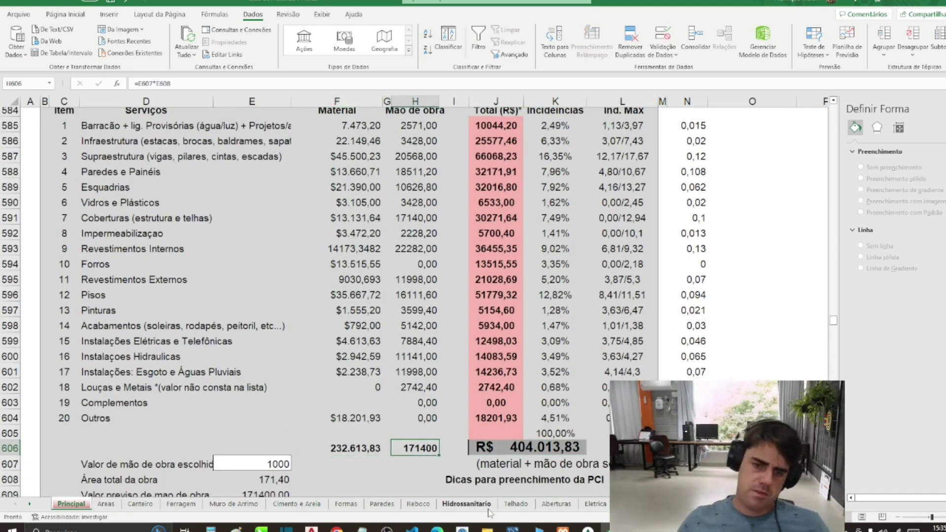
key(Right)
key(Right)
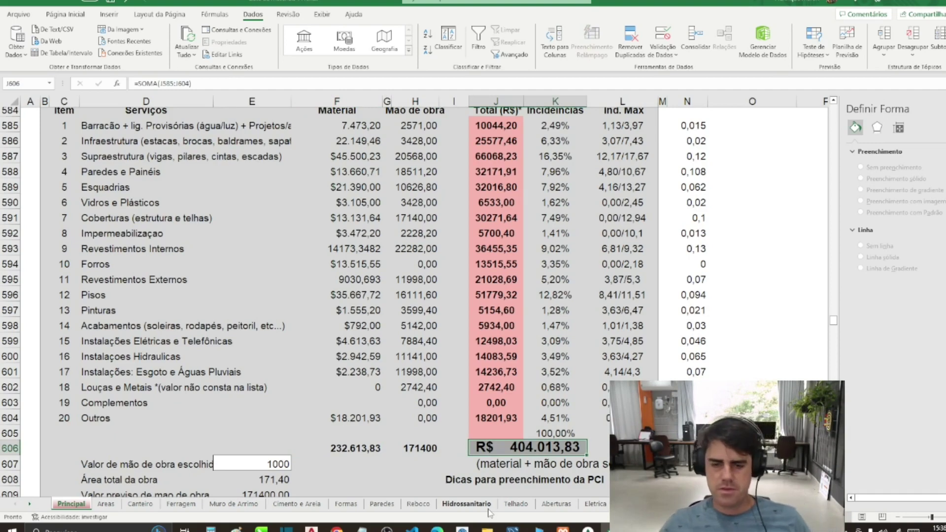
key(Down)
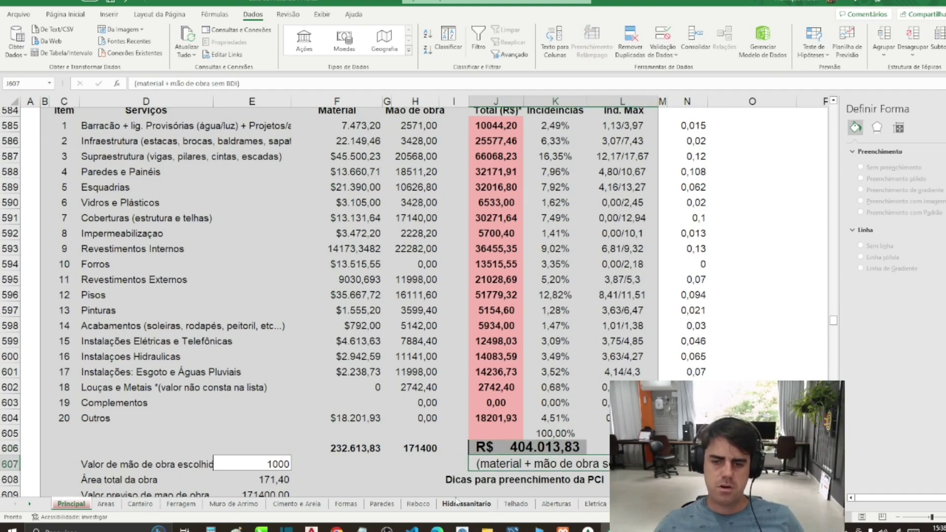
scroll(463, 463, down, 2)
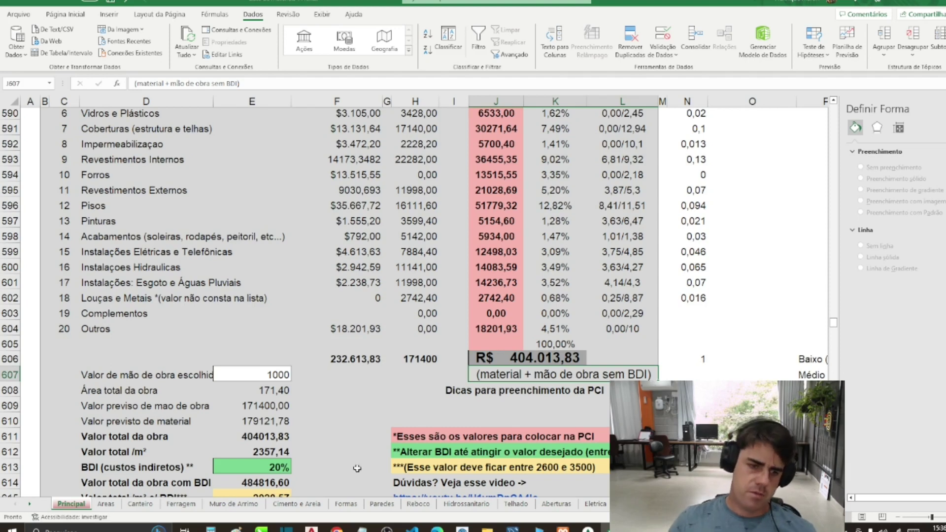
click(328, 463)
key(Left)
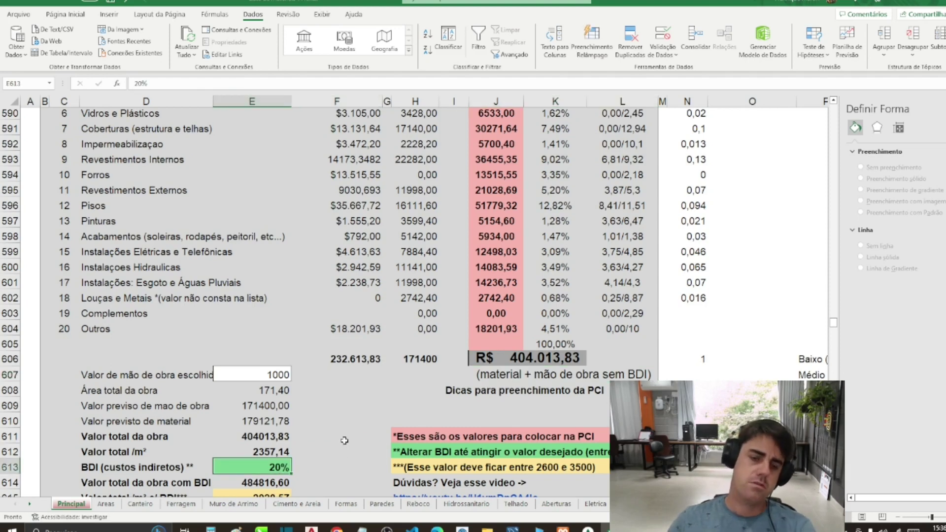
scroll(343, 448, down, 1)
text(40)
key(Return)
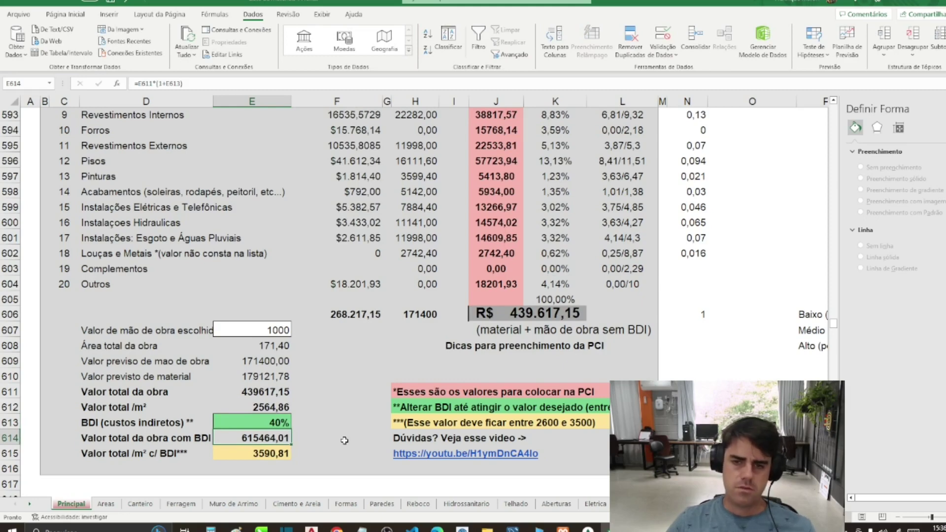
key(ctrl+z)
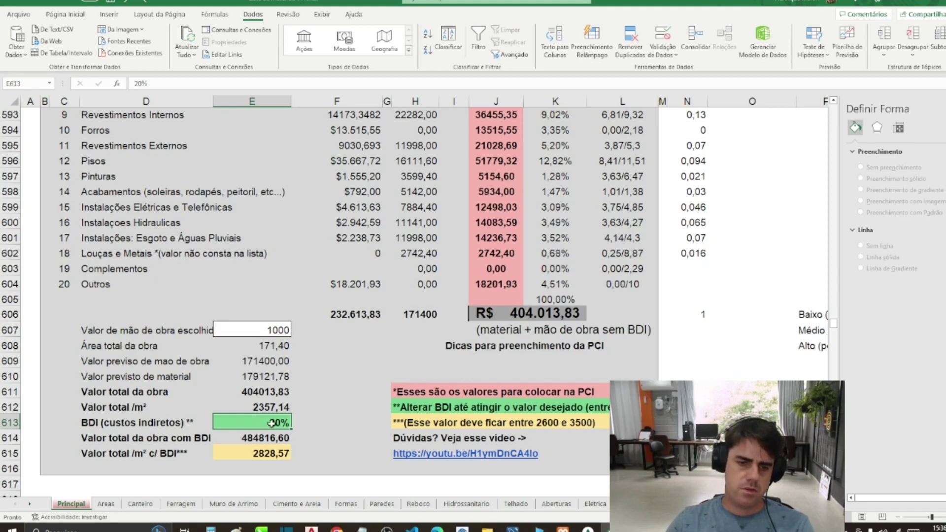
click(264, 436)
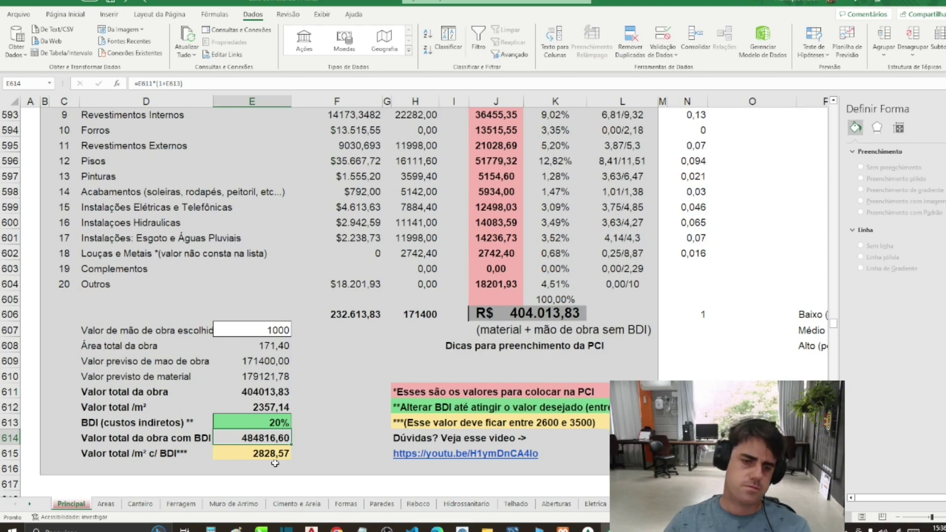
click(259, 454)
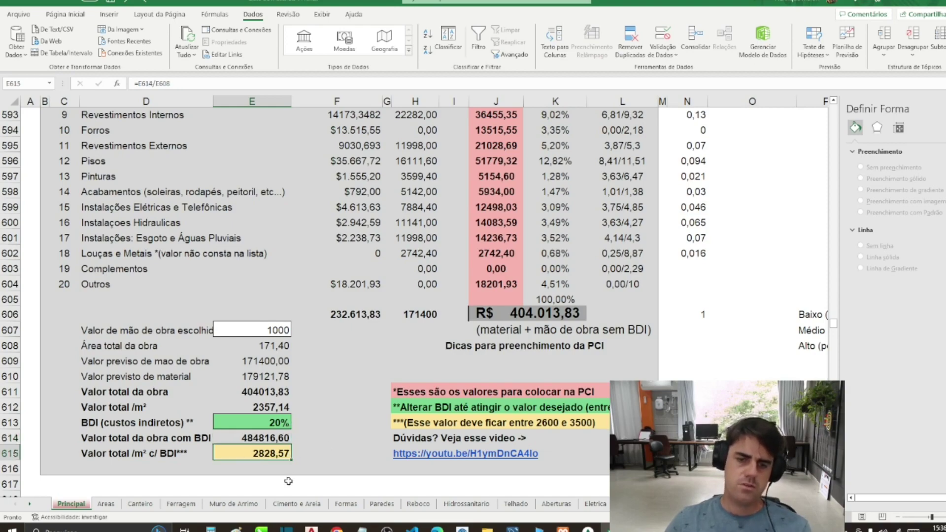
click(177, 393)
Step: Scroll up to the Material a Comprar - Estrutura Geral header near row 160
scroll(216, 301, up, 3)
scroll(216, 302, up, 3)
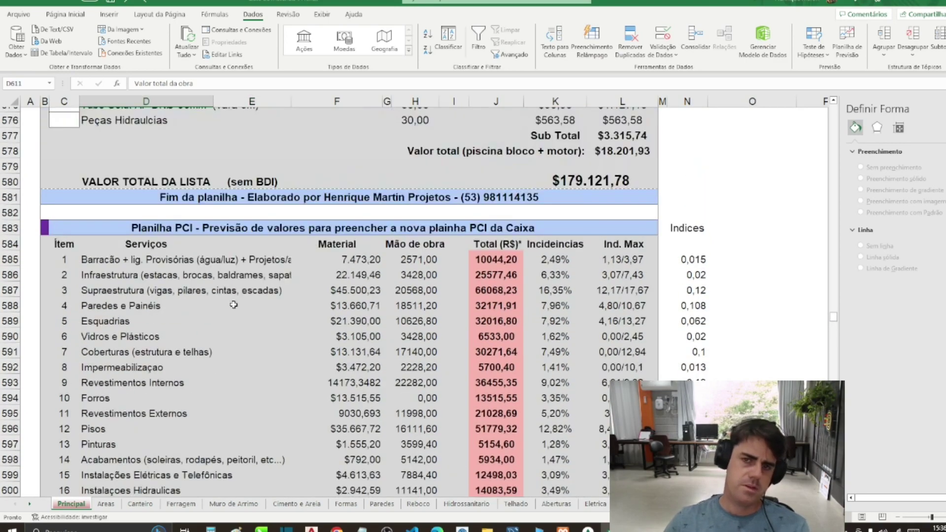
drag(833, 321, 800, 169)
scroll(305, 302, down, 10)
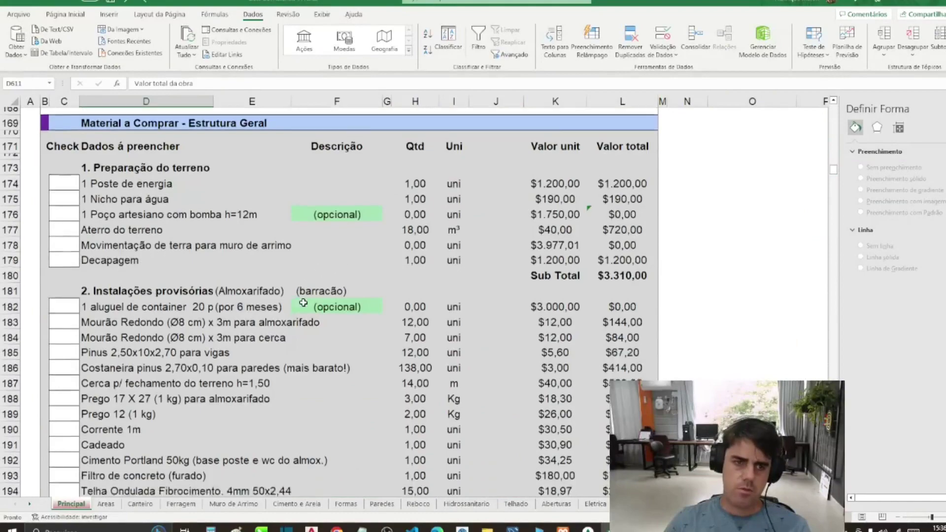
scroll(296, 308, up, 1)
scroll(297, 308, up, 11)
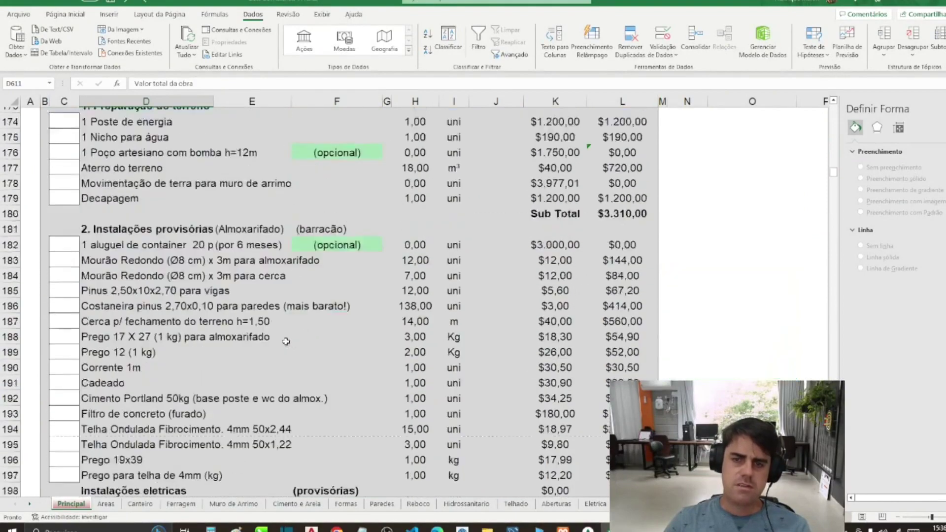